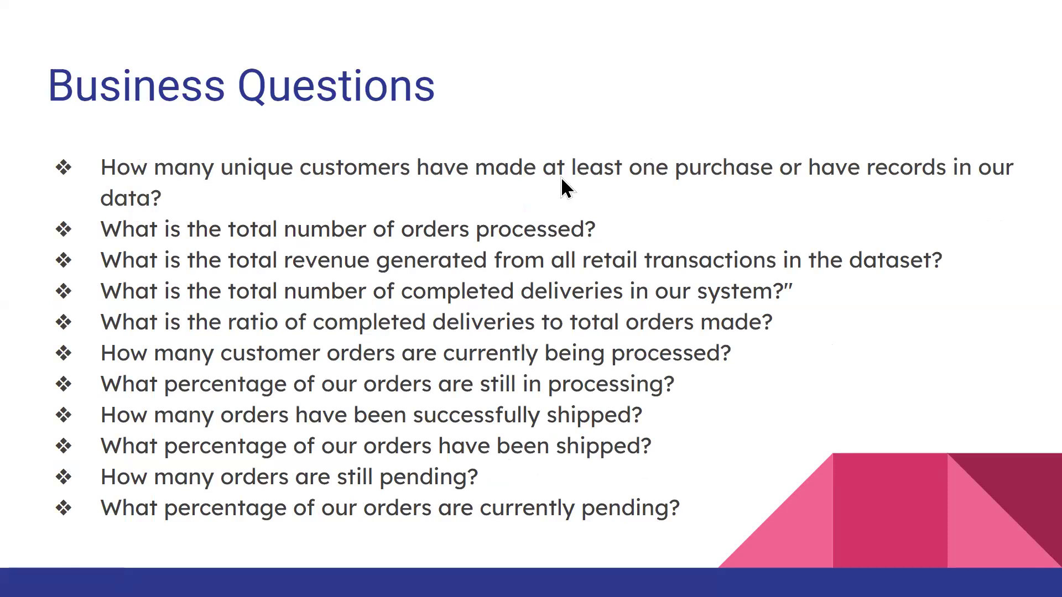
# Examine the order data's columns from Orders_ID through products
pyautogui.press('Right')
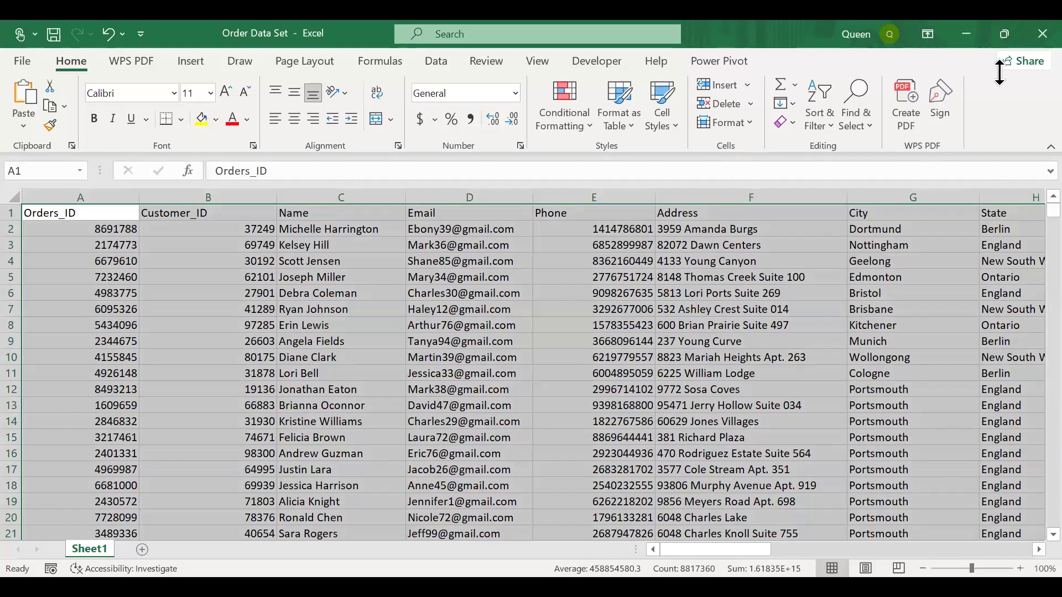
pyautogui.hotkey('ctrl', 't')
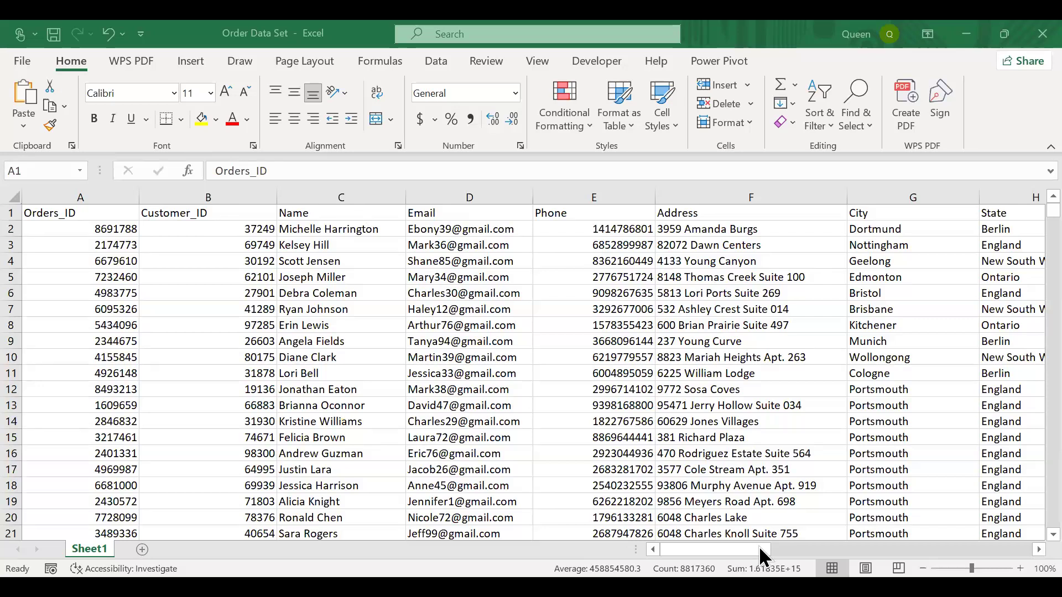
pyautogui.moveTo(759, 545); pyautogui.dragTo(847, 548)
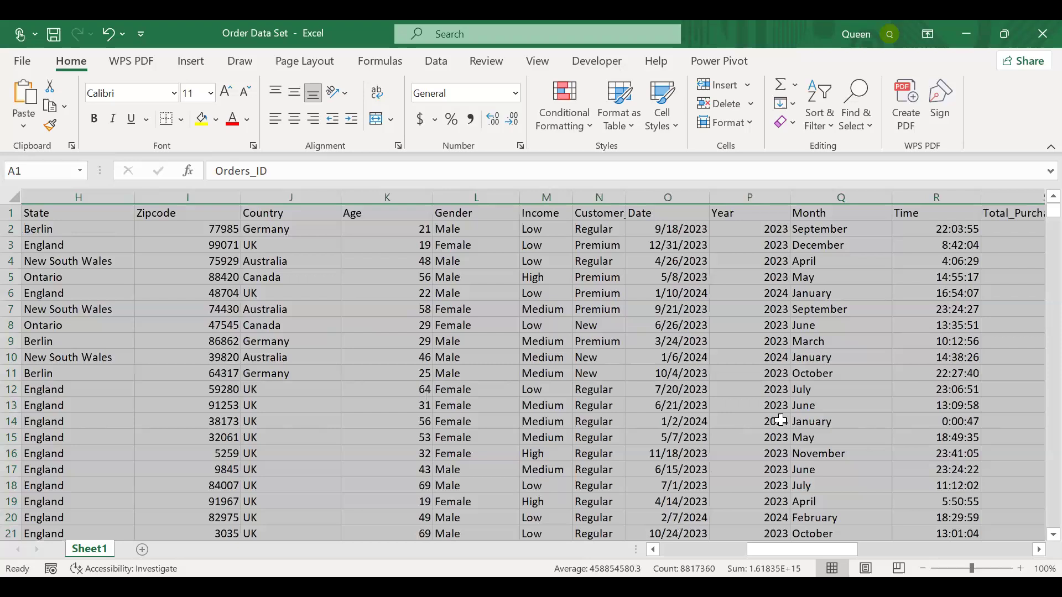
pyautogui.moveTo(817, 544); pyautogui.dragTo(1018, 499)
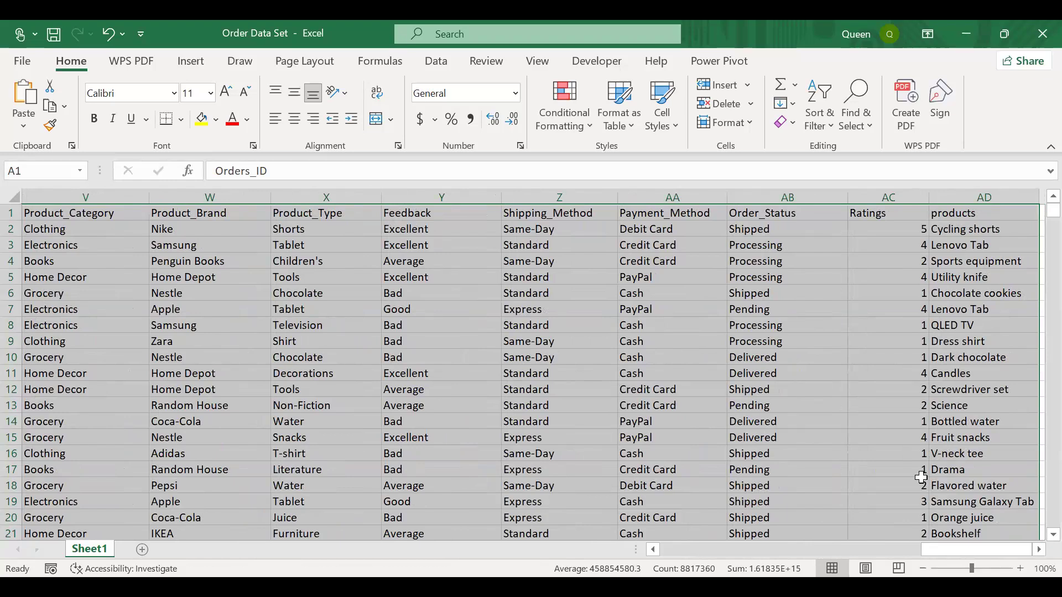
pyautogui.hscroll(-10, 920, 477)
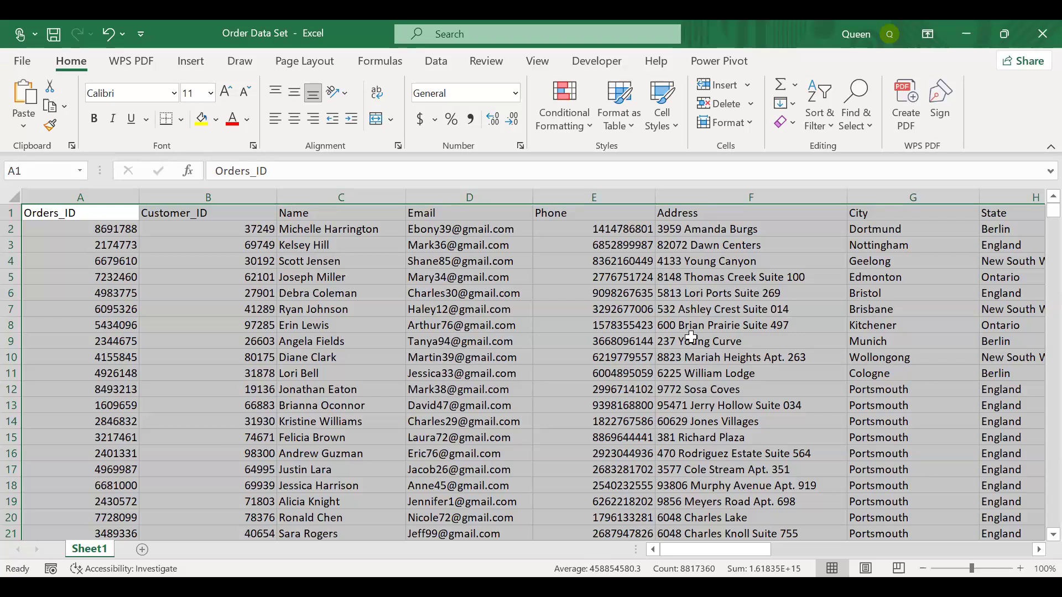
# Duplicate Sheet1 and rename the copy as Dataset
pyautogui.click(143, 500)
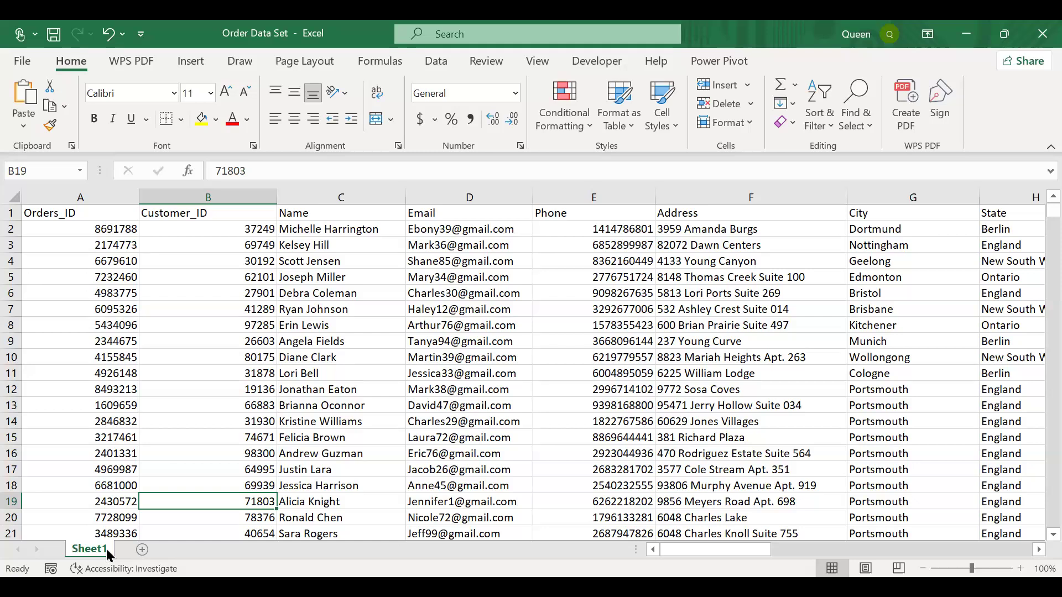
pyautogui.moveTo(106, 549); pyautogui.dragTo(136, 545)
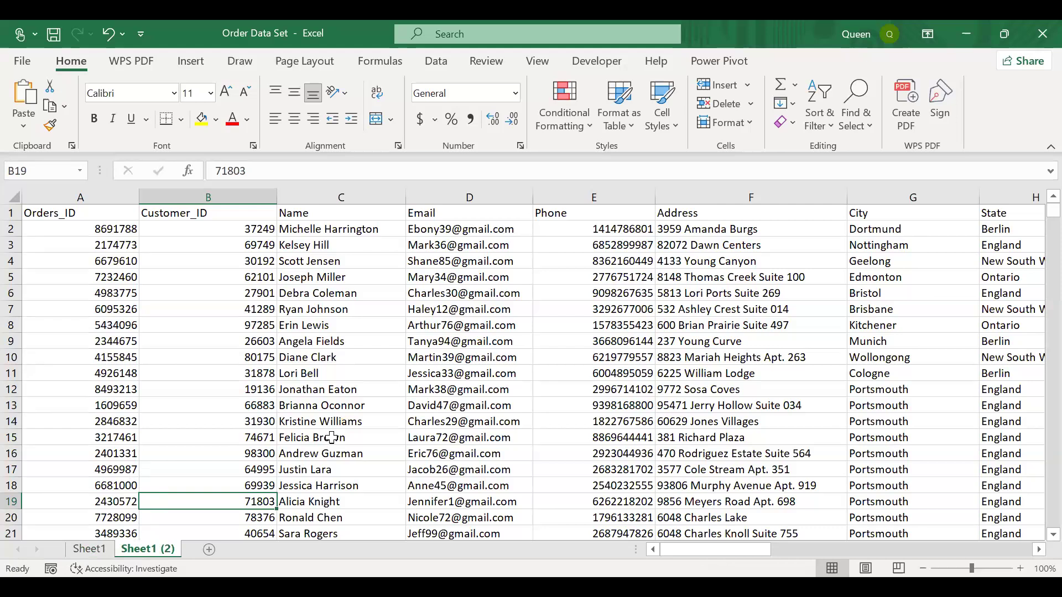
pyautogui.doubleClick(174, 542)
pyautogui.press('BackSpace')
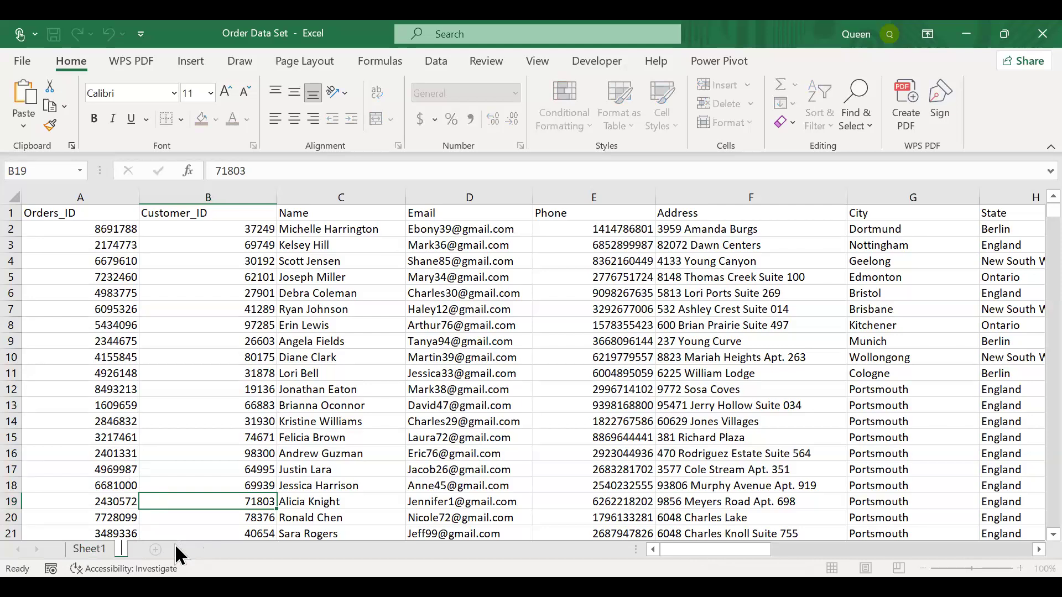
pyautogui.write('Dataset')
pyautogui.click(284, 457)
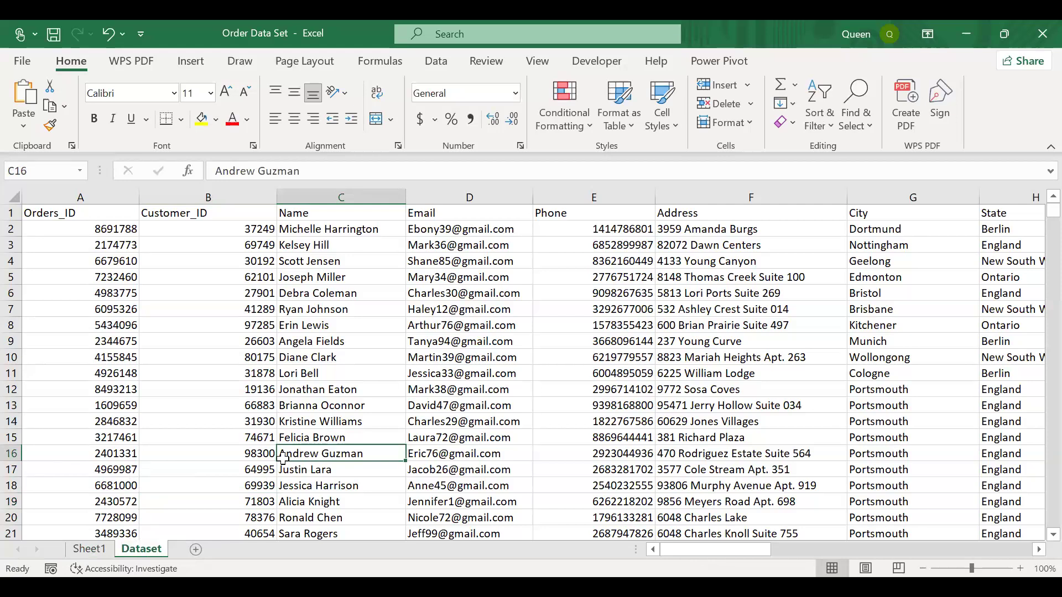
# Make an extra copy of the Dataset sheet and permanently delete that copy
pyautogui.doubleClick(158, 544)
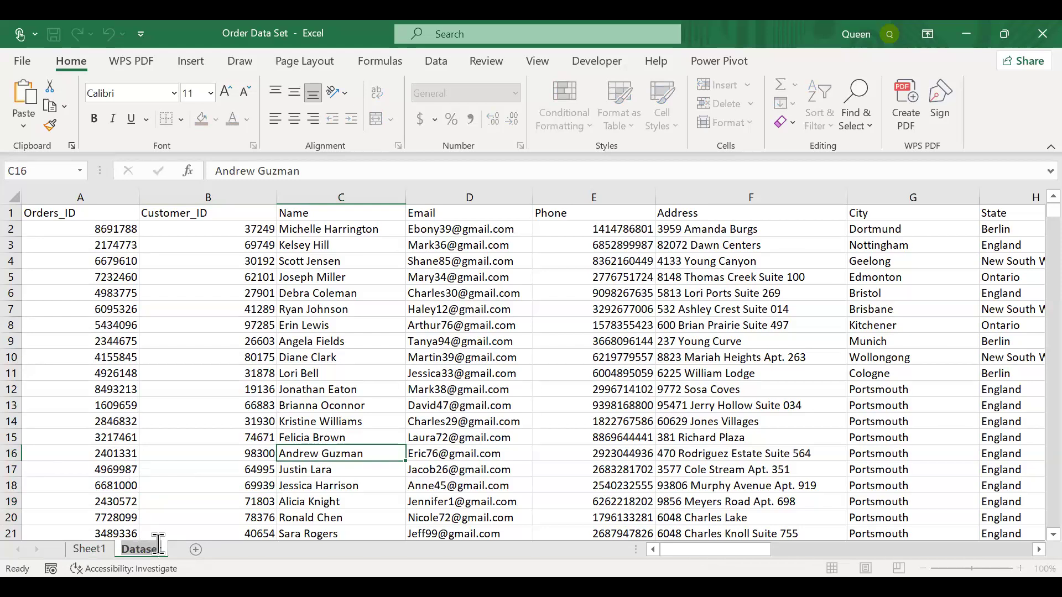
pyautogui.click(285, 420)
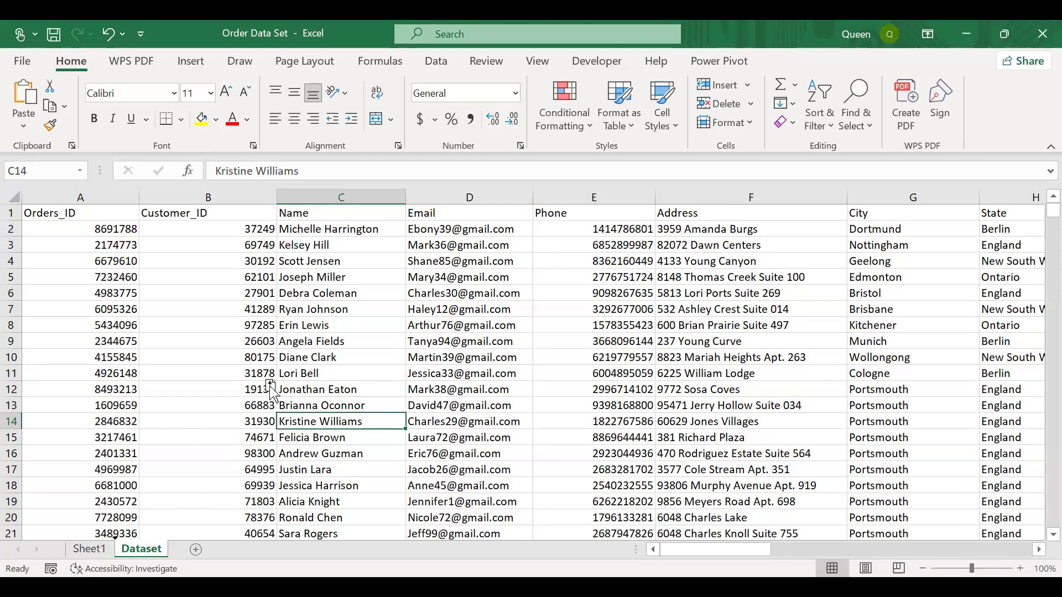
pyautogui.click(199, 547)
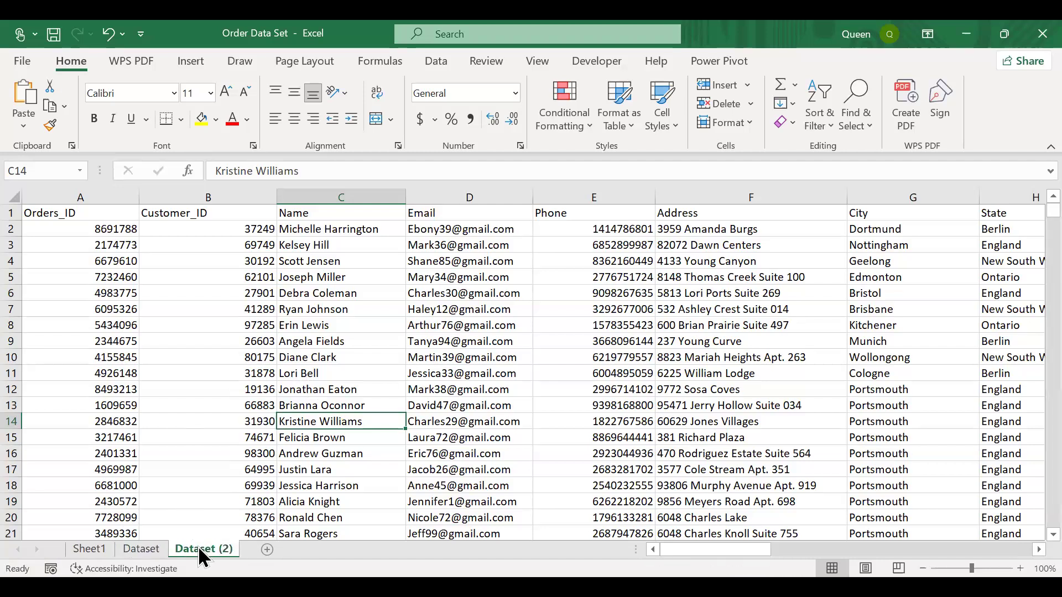
pyautogui.rightClick(198, 549)
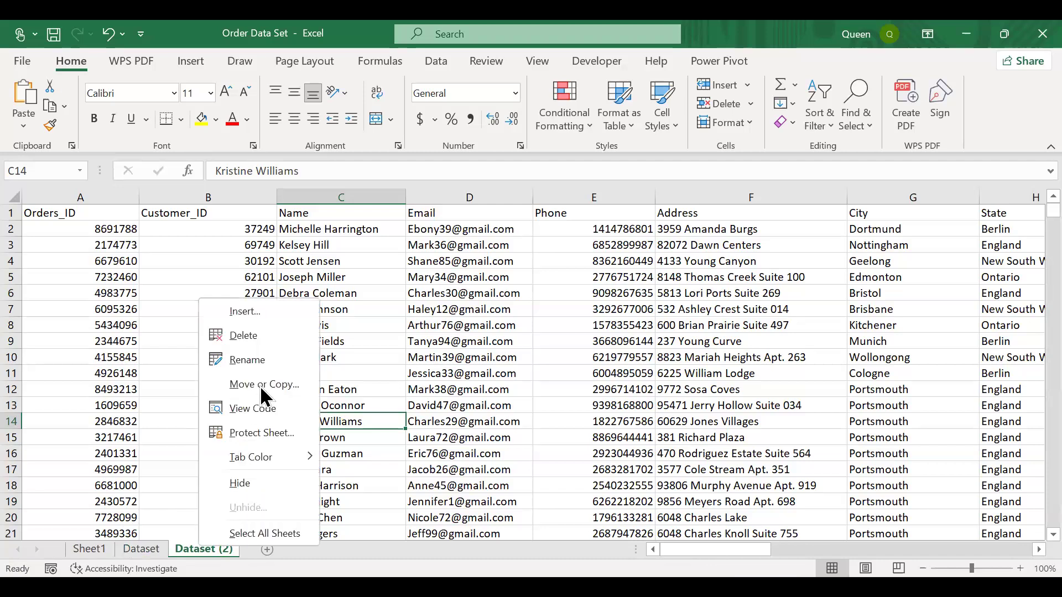
pyautogui.click(246, 337)
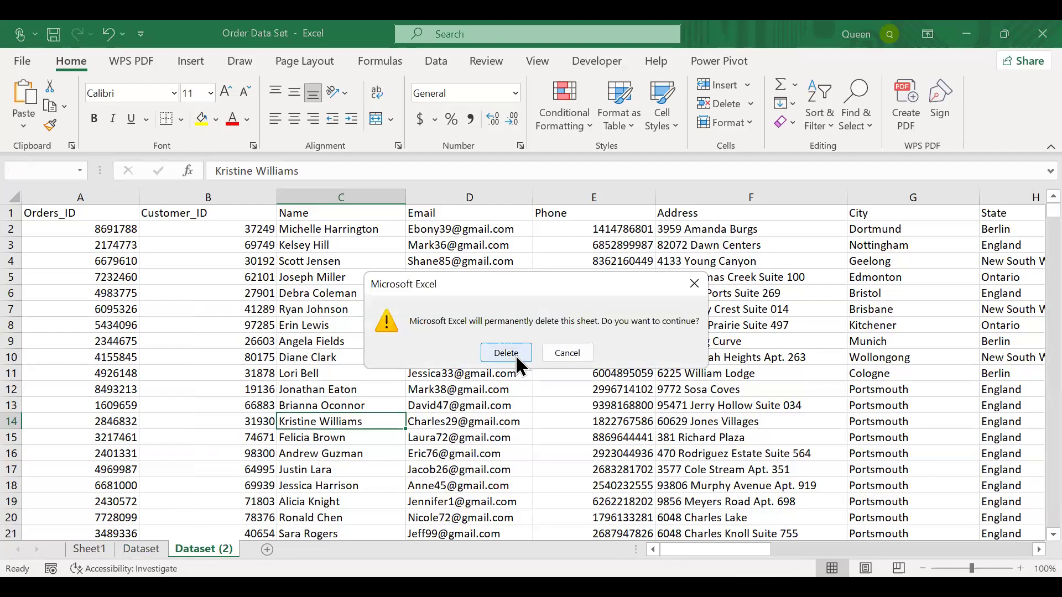
pyautogui.click(505, 352)
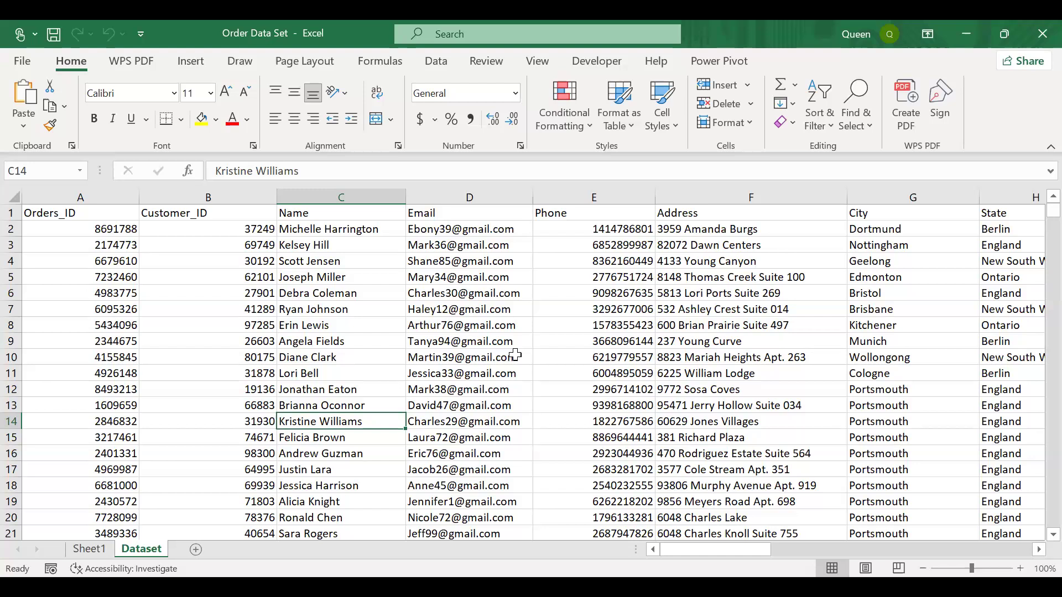
# Enter the header Price in AE1, beside the products column, and the value 1,000 in AE2
pyautogui.moveTo(733, 548); pyautogui.dragTo(985, 469)
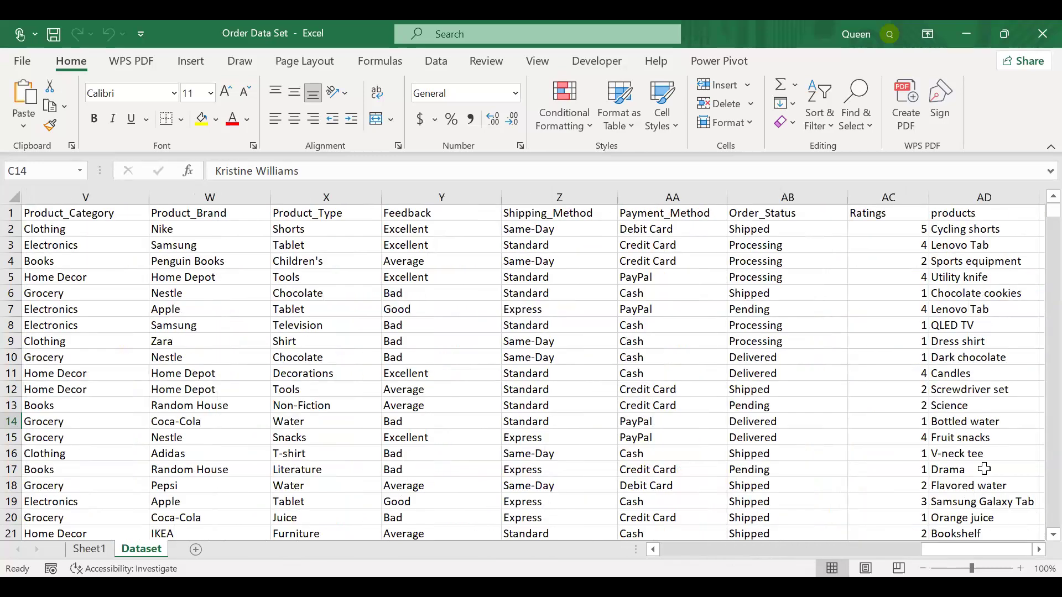
pyautogui.hscroll(2, 984, 469)
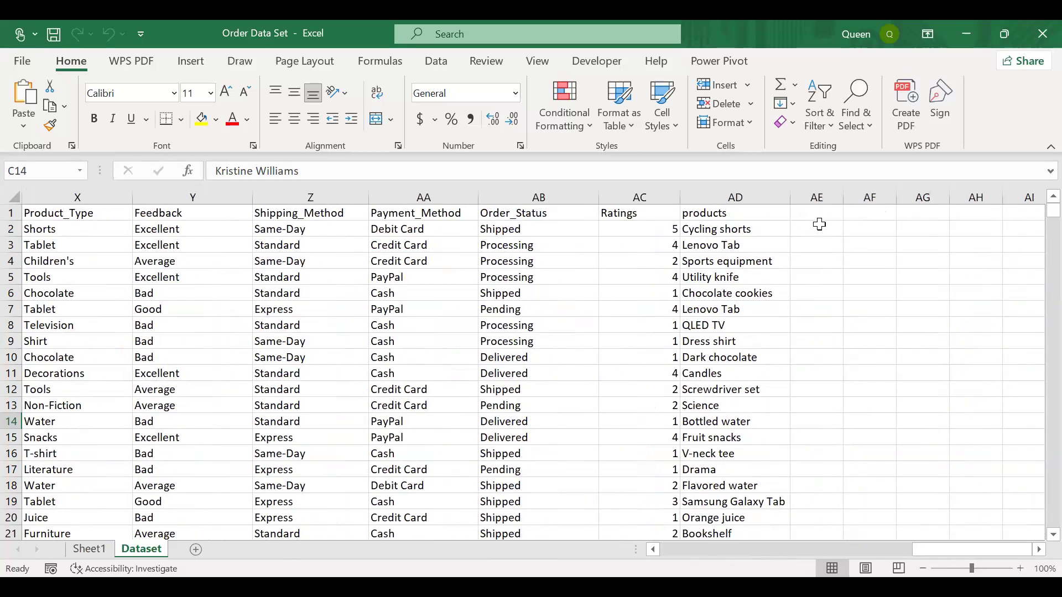
pyautogui.click(819, 227)
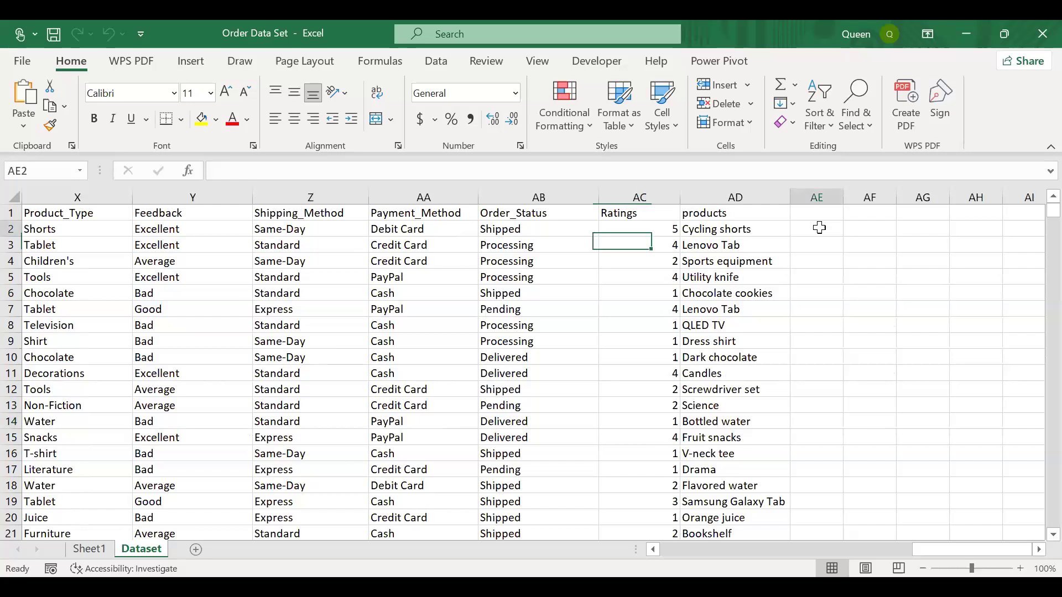
pyautogui.click(810, 212)
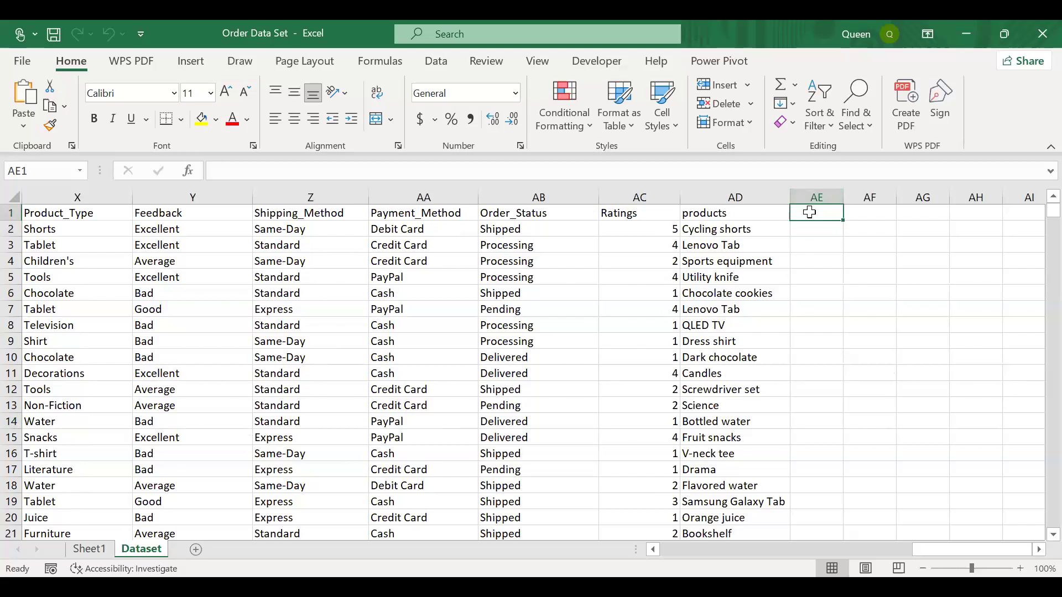
pyautogui.write('Price')
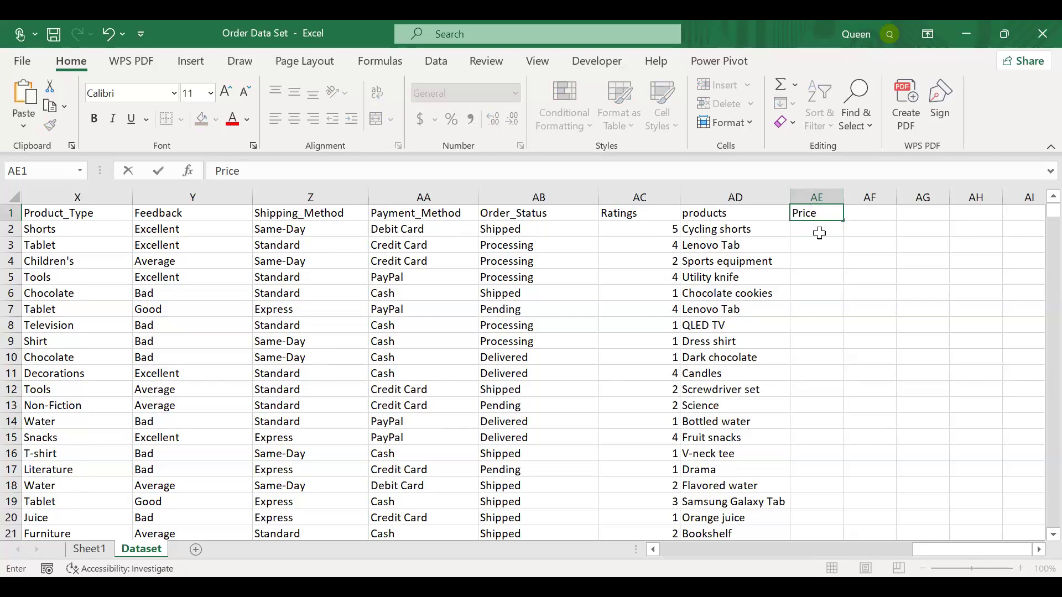
pyautogui.press('Return')
pyautogui.write('1,000')
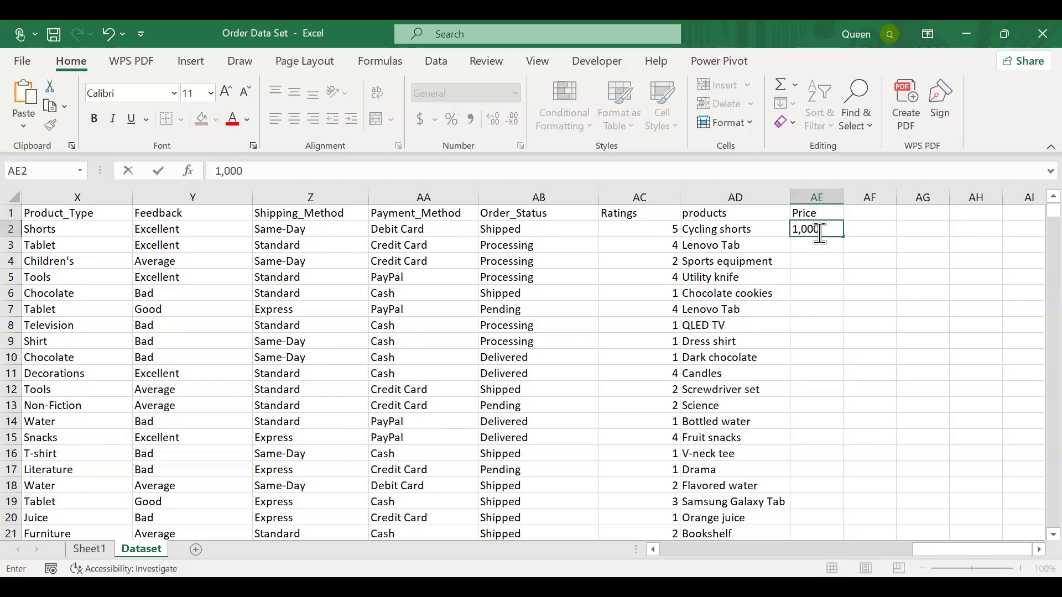
pyautogui.press('Return')
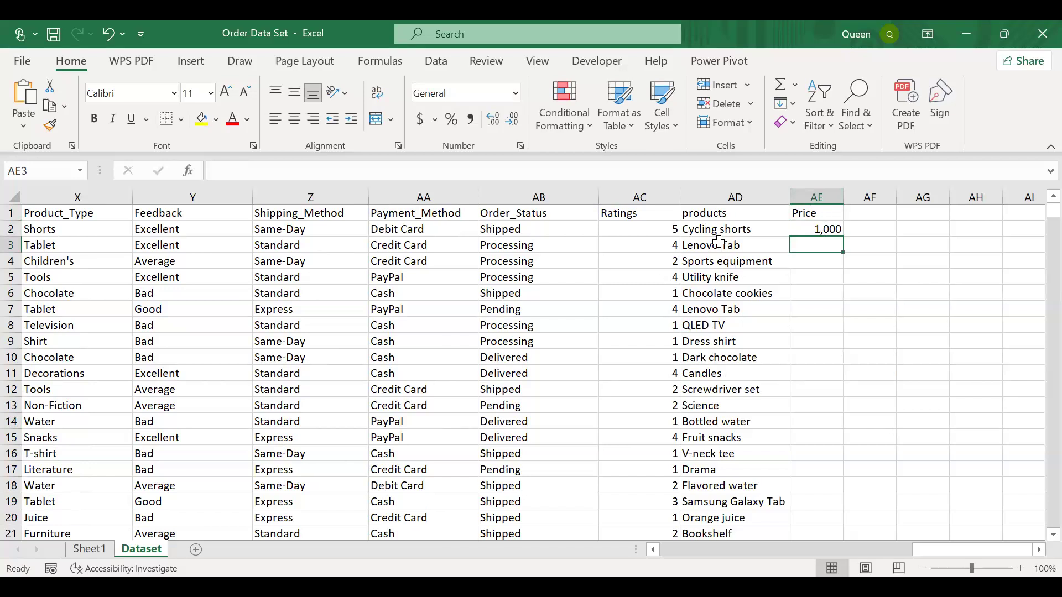
# Clear the Price header and the value below it from cells AE1 and AE2
pyautogui.moveTo(809, 213); pyautogui.dragTo(818, 230)
pyautogui.press('BackSpace')
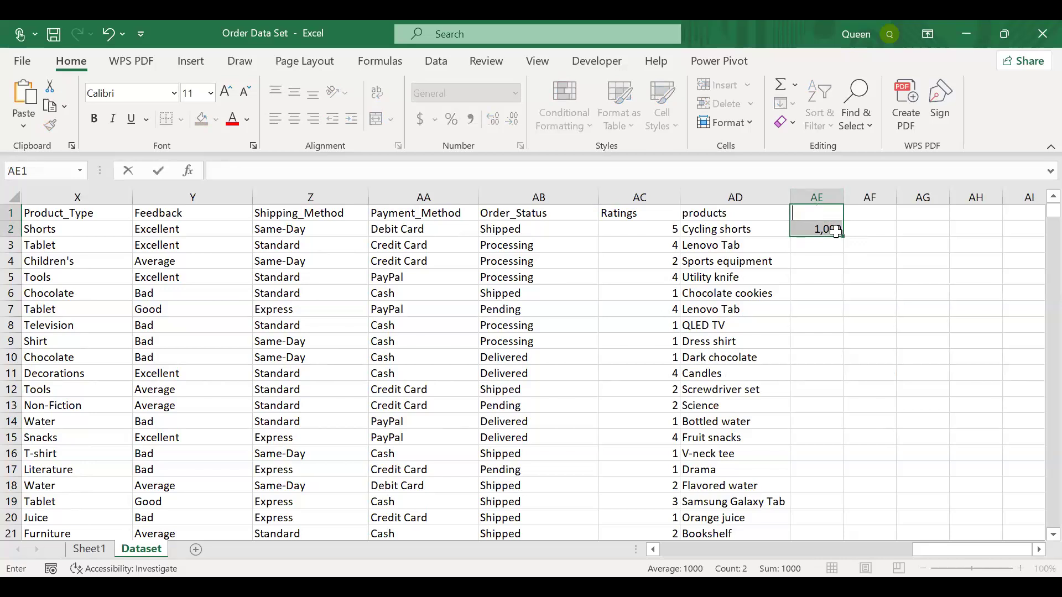
pyautogui.doubleClick(836, 231)
pyautogui.press('BackSpace')
pyautogui.hscroll(-10, 595, 305)
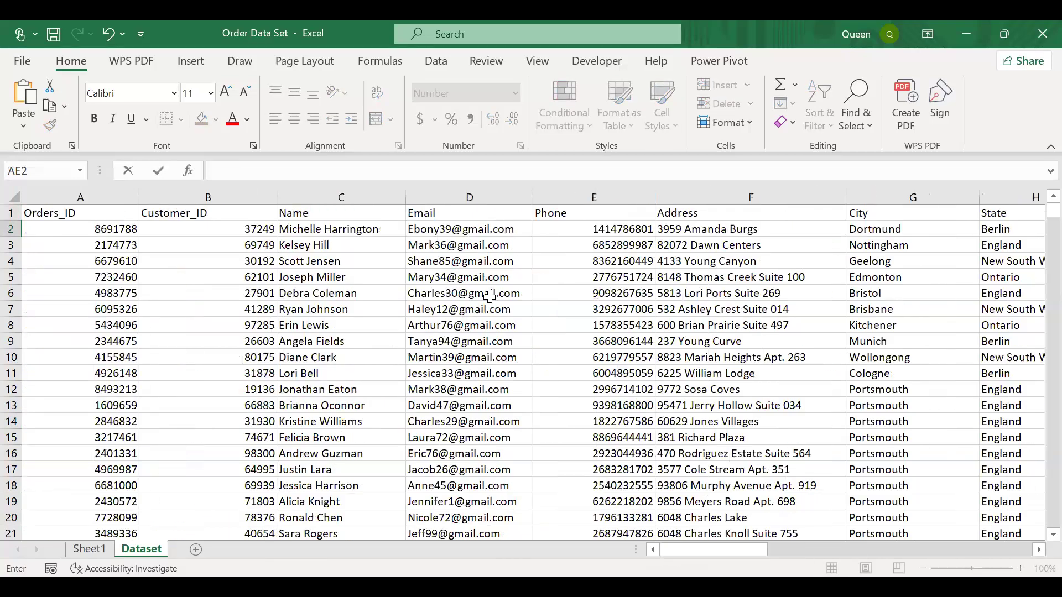
pyautogui.click(431, 307)
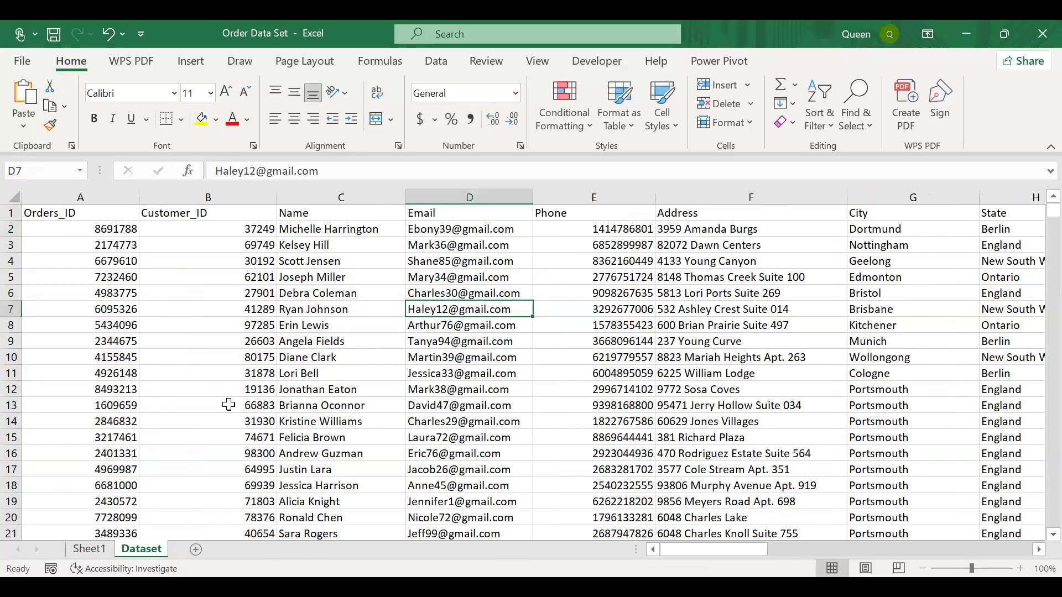
# Convert the Dataset sheet's data range $A$1:$AD$293912 into a table with headers
pyautogui.scroll(-20, 204, 362)
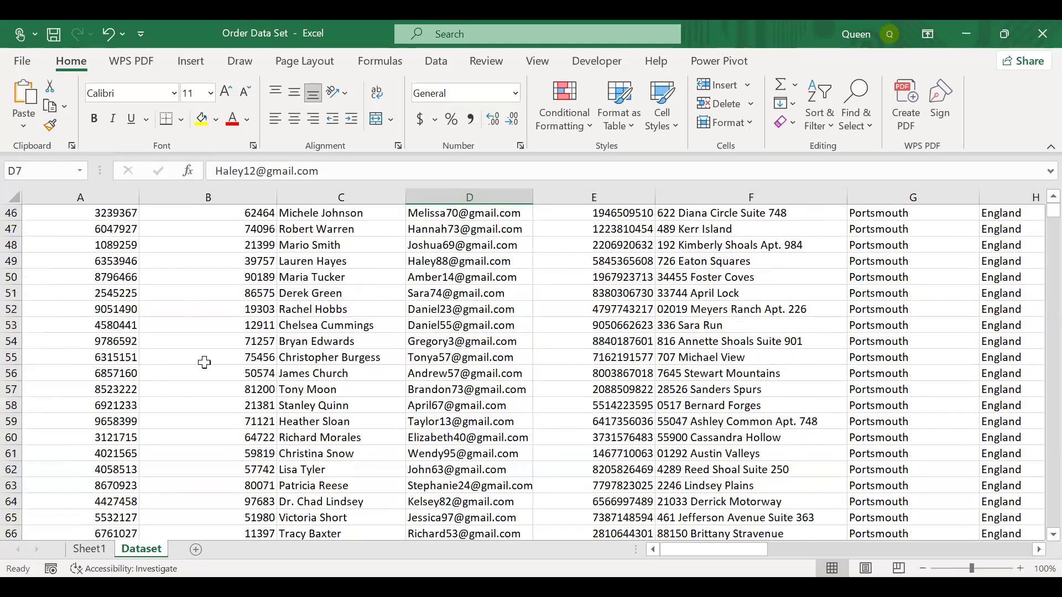
pyautogui.scroll(20, 207, 390)
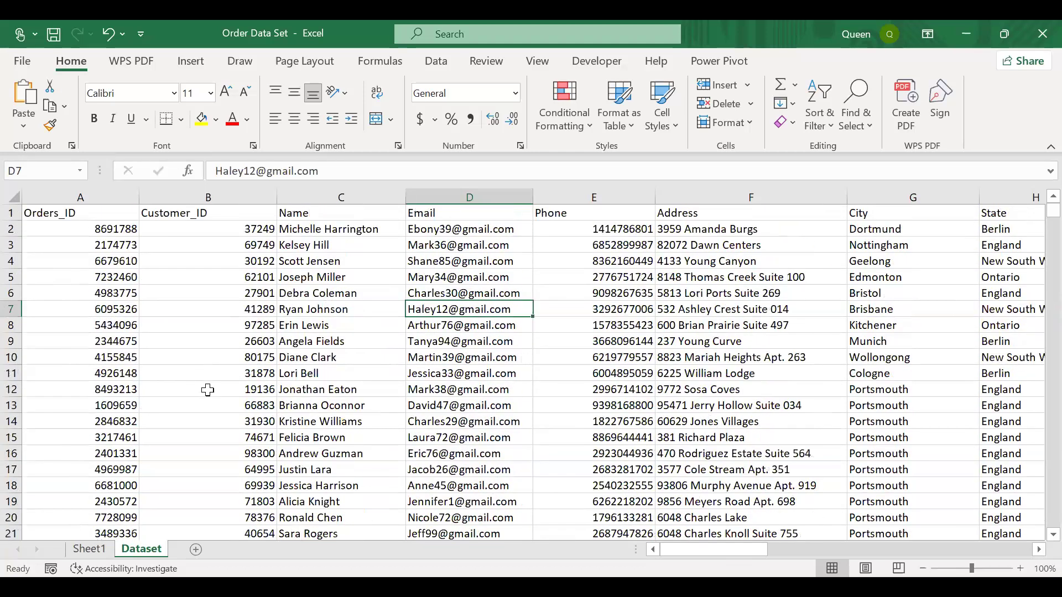
pyautogui.click(238, 336)
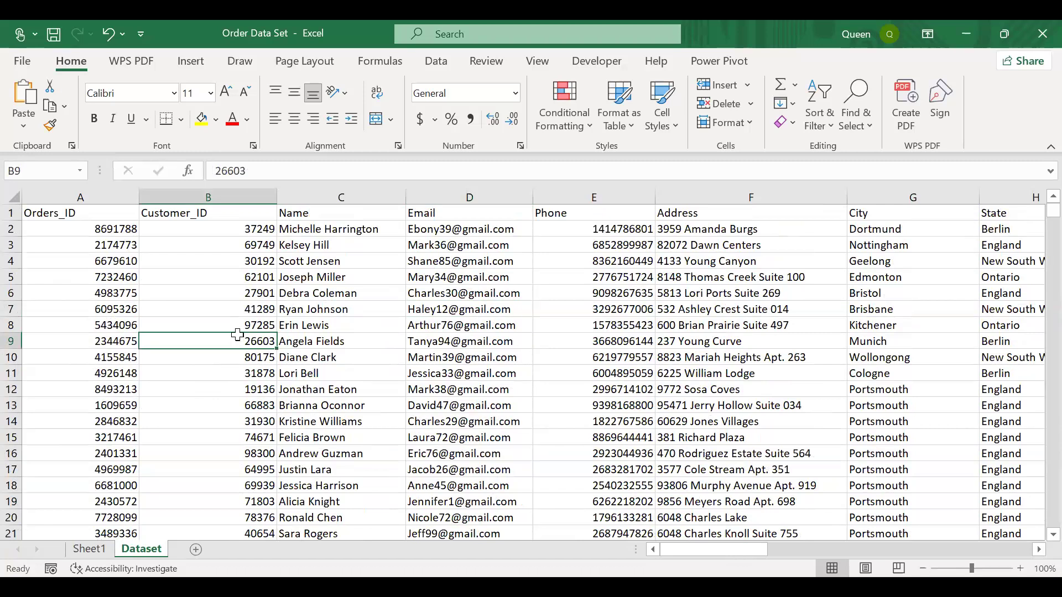
pyautogui.hotkey('ctrl', 't')
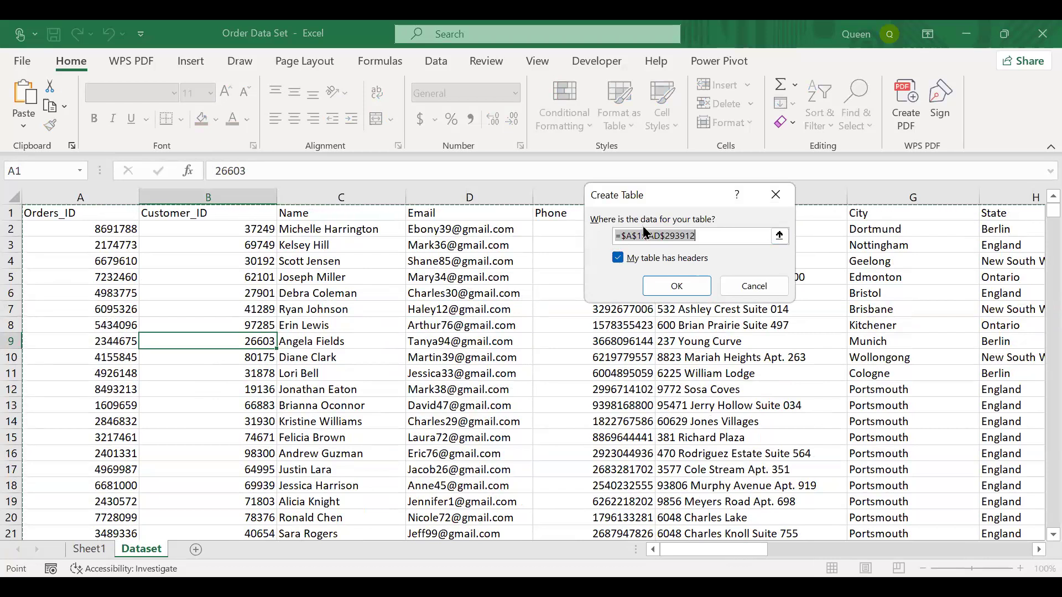
pyautogui.click(666, 287)
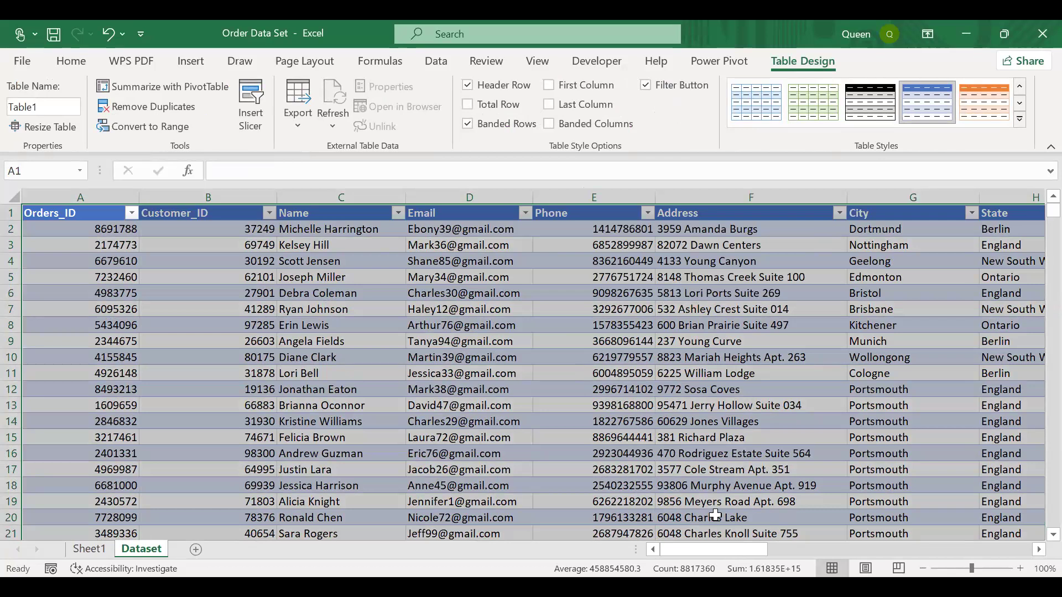
# Add a Price column to the table in column AE and enter 10,000 in its first data row
pyautogui.moveTo(714, 547); pyautogui.dragTo(971, 548)
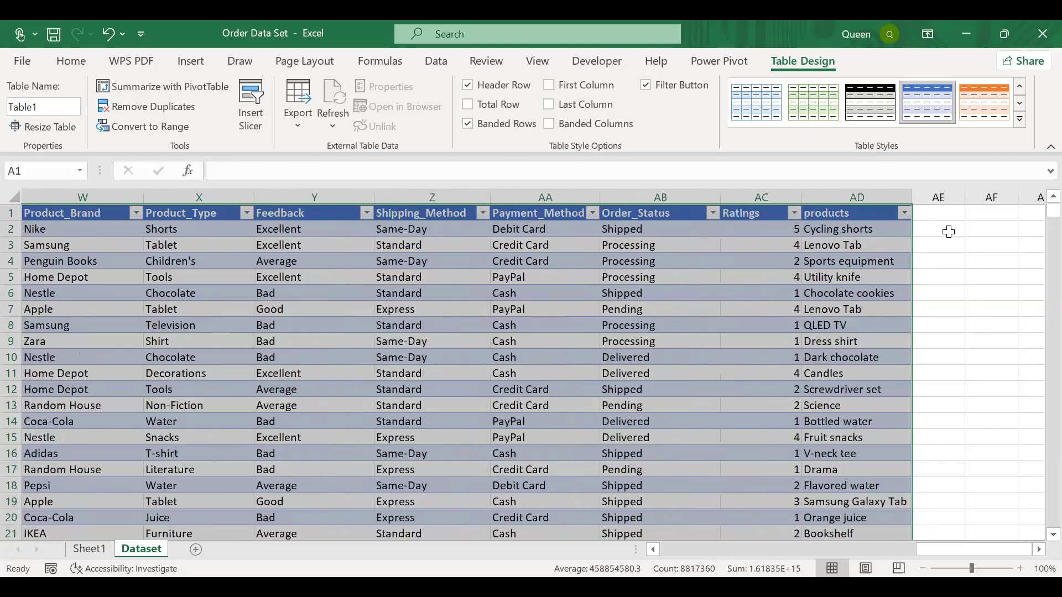
pyautogui.click(948, 231)
pyautogui.press('Up')
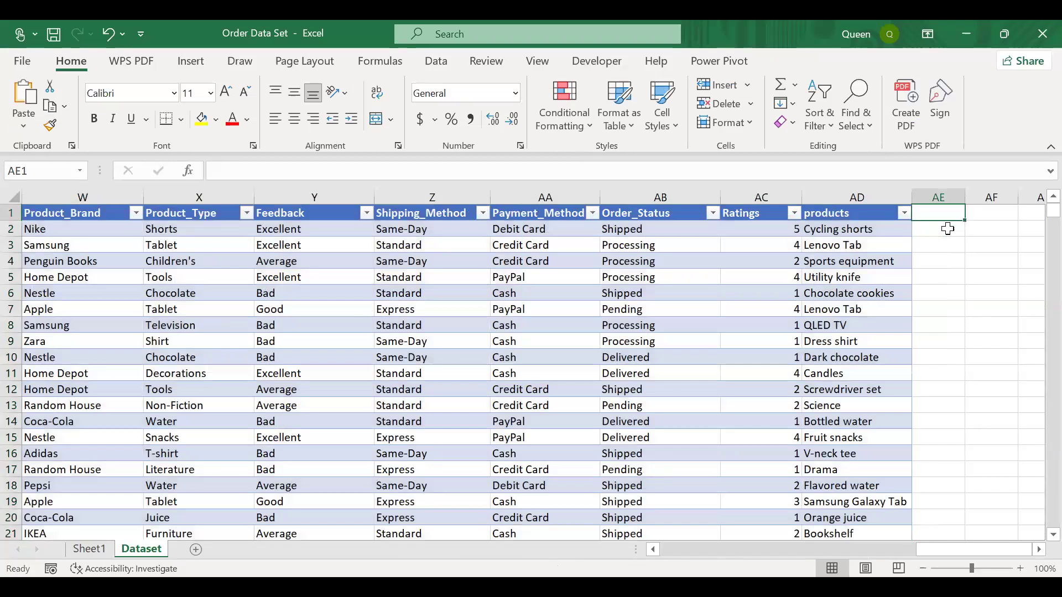
pyautogui.write('Pr')
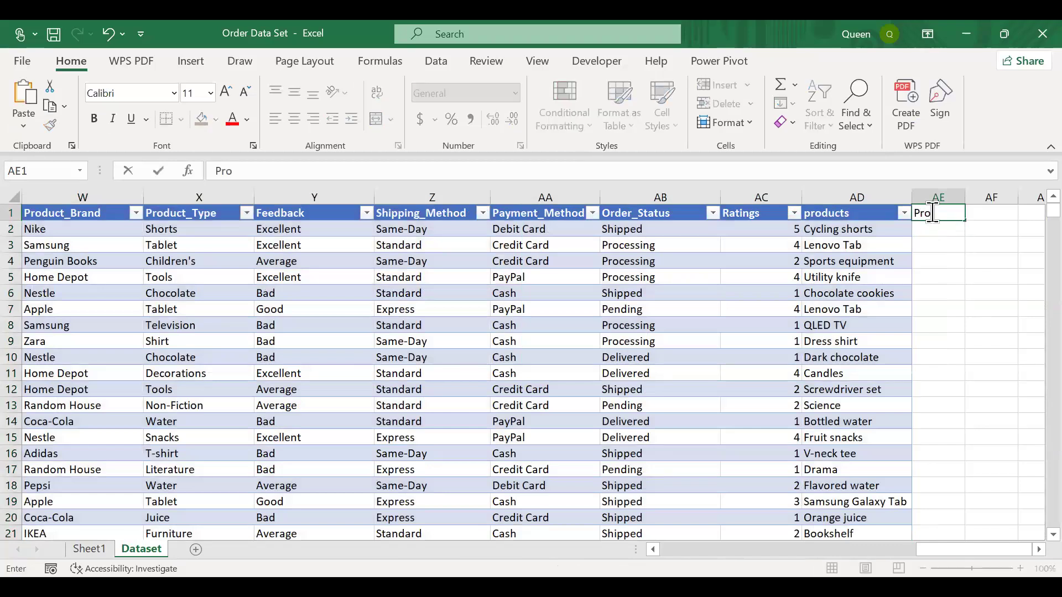
pyautogui.write('ice')
pyautogui.press('Return')
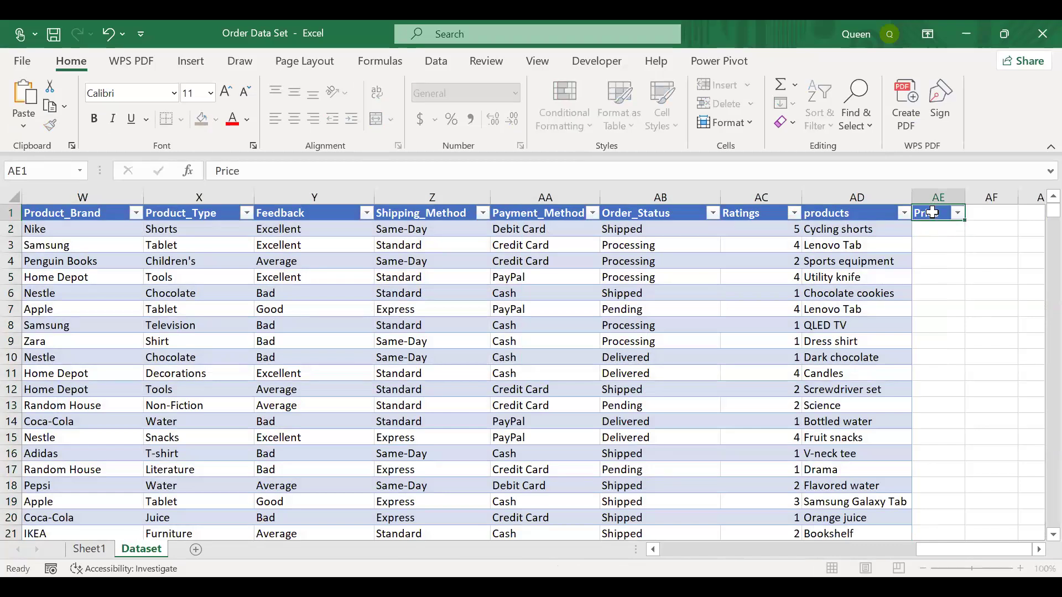
pyautogui.write('10p')
pyautogui.press('BackSpace')
pyautogui.write('000')
pyautogui.click(978, 265)
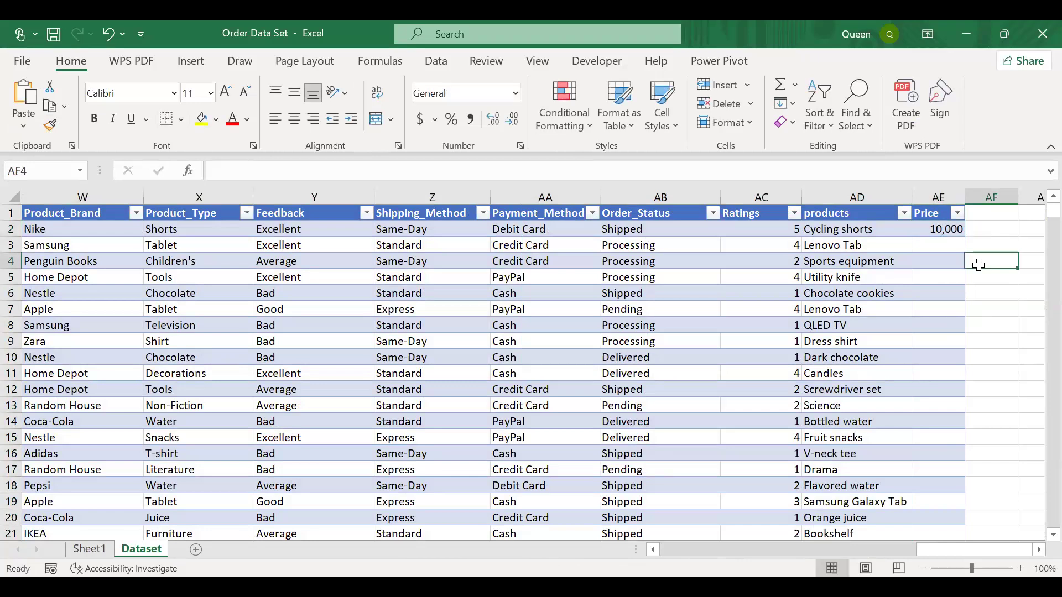
# Undo the added Price column and its first value so that column AE beside the table is empty
pyautogui.hotkey('ctrl', 'z')
pyautogui.hotkey('ctrl', 'z')
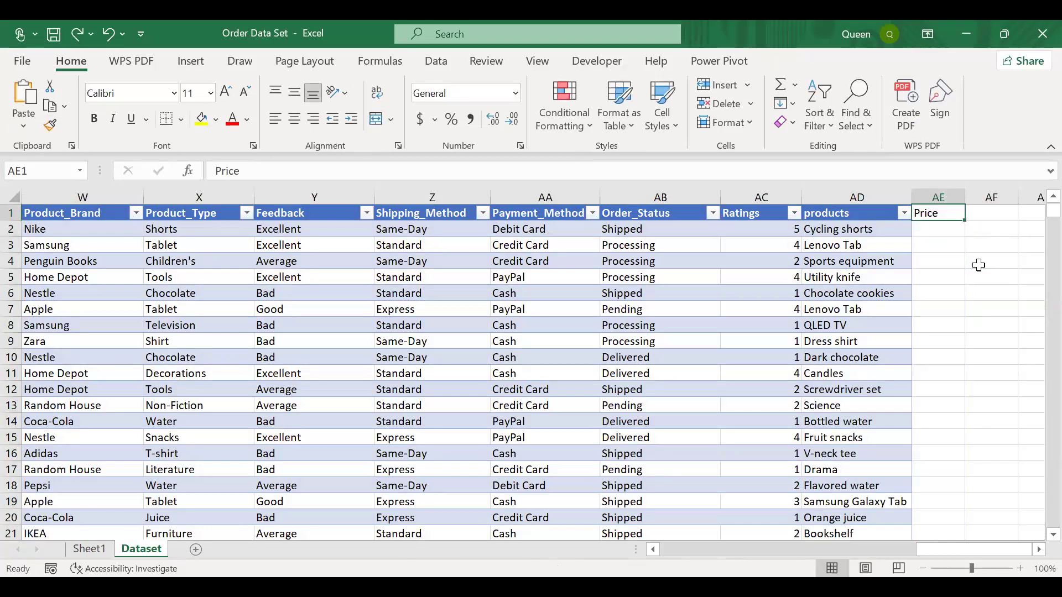
pyautogui.hotkey('ctrl', 'z')
pyautogui.hscroll(-10, 976, 265)
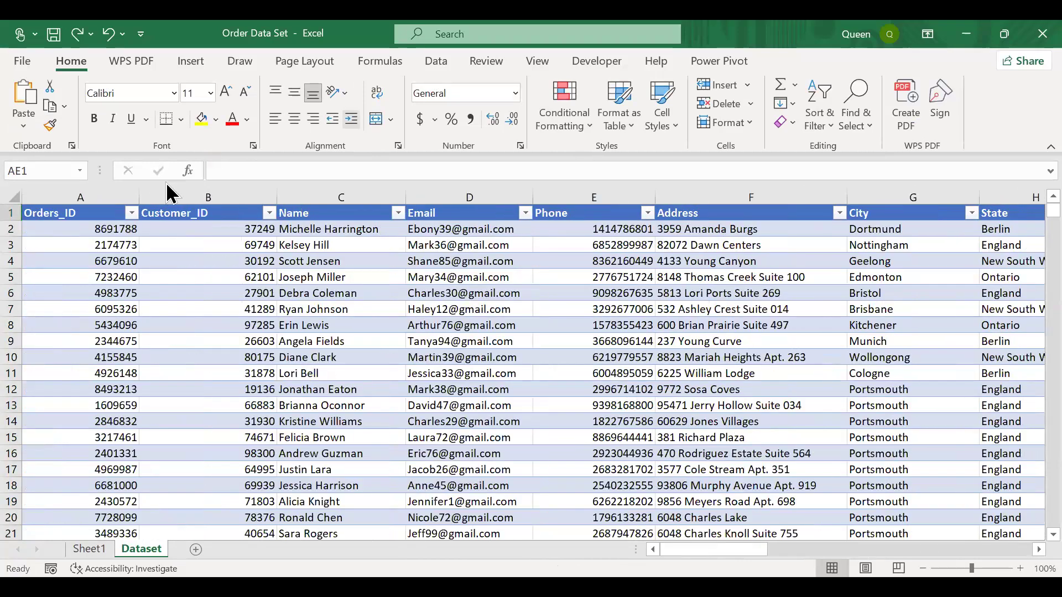
# Look through the filter list of values in the Orders_ID column and close it without filtering
pyautogui.click(128, 213)
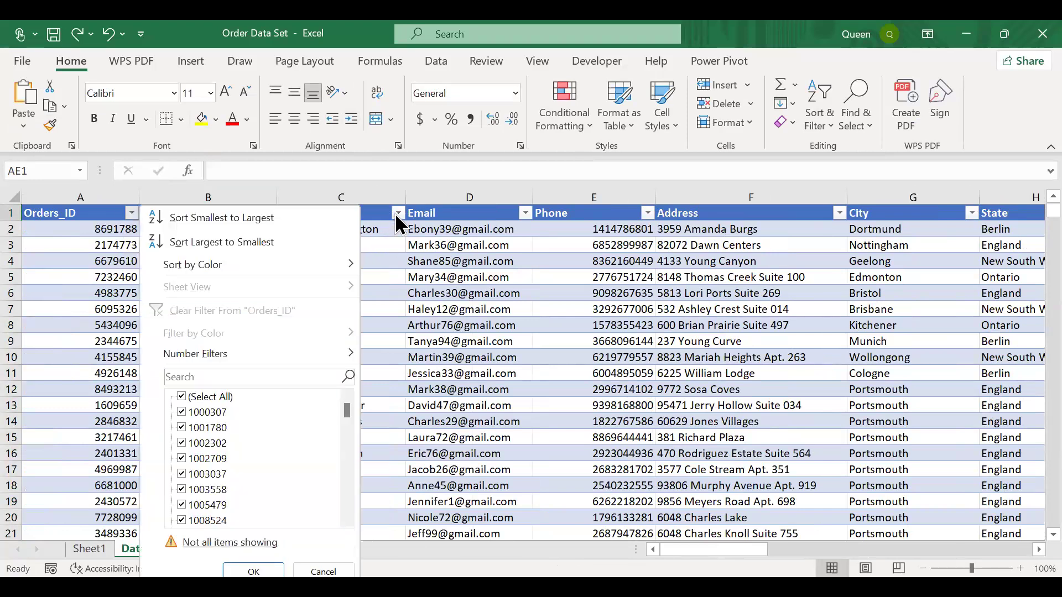
pyautogui.moveTo(349, 412); pyautogui.dragTo(345, 471)
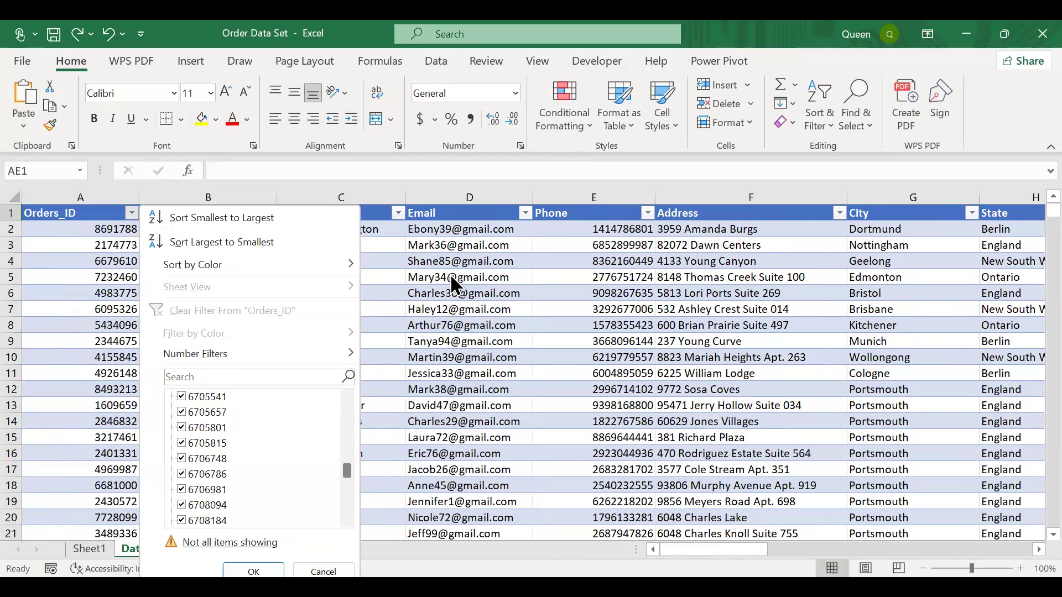
pyautogui.click(501, 239)
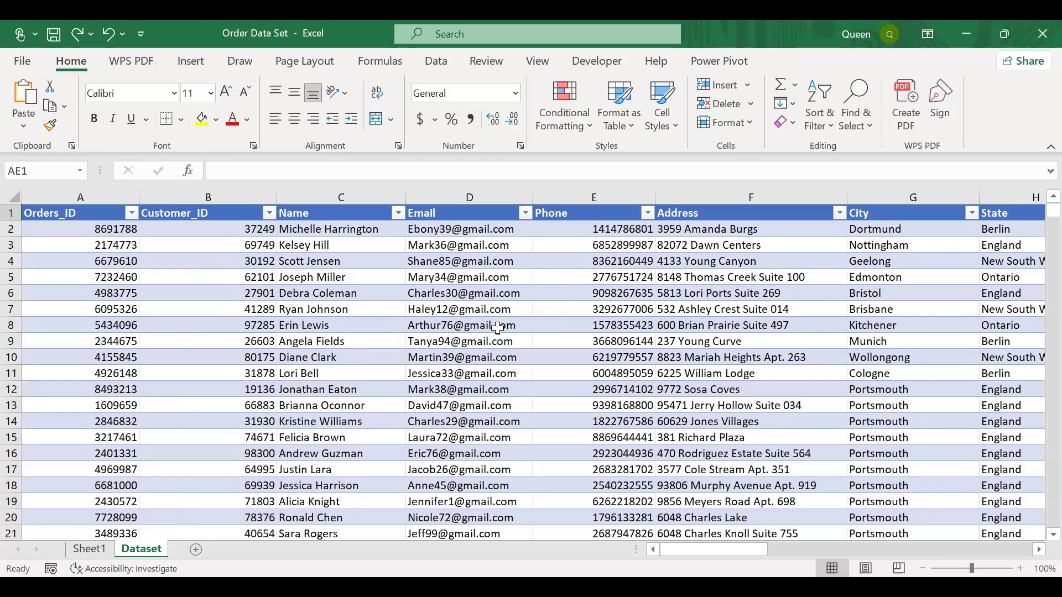
# Remove the duplicate rows from the table on the Dataset sheet
pyautogui.click(455, 311)
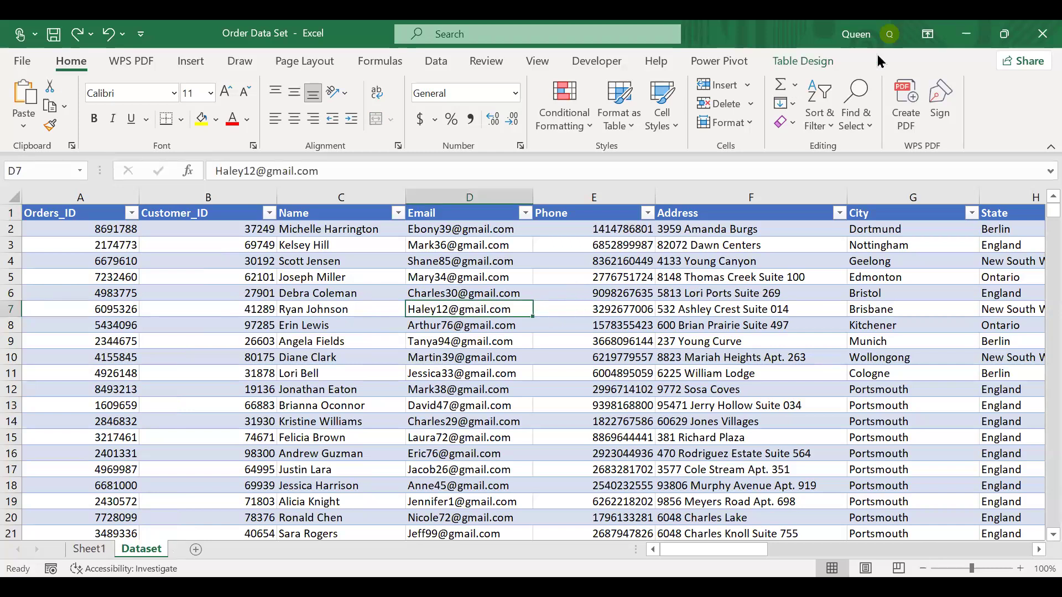
pyautogui.click(776, 65)
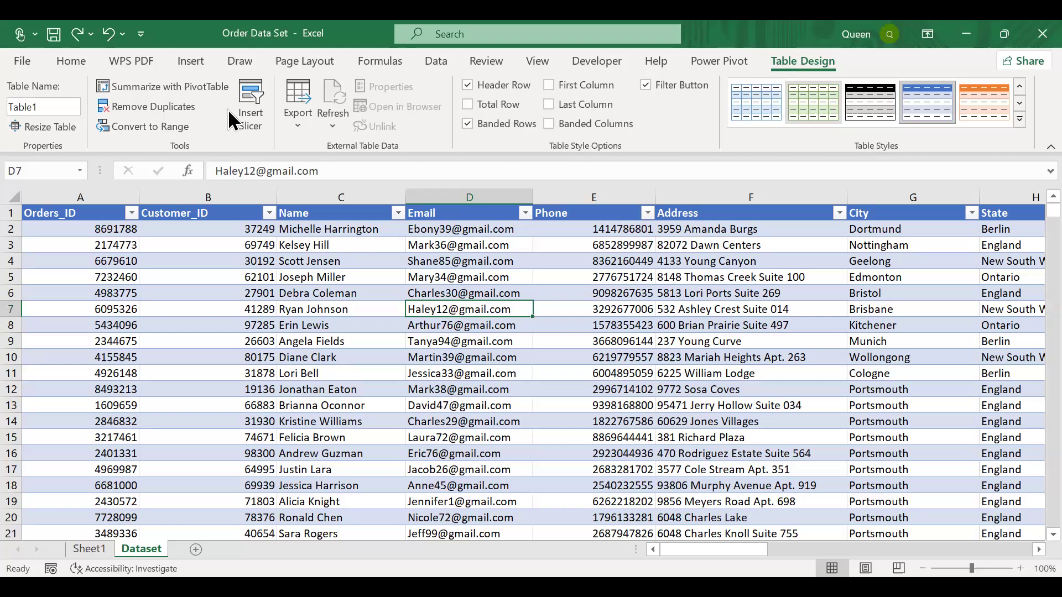
pyautogui.click(140, 114)
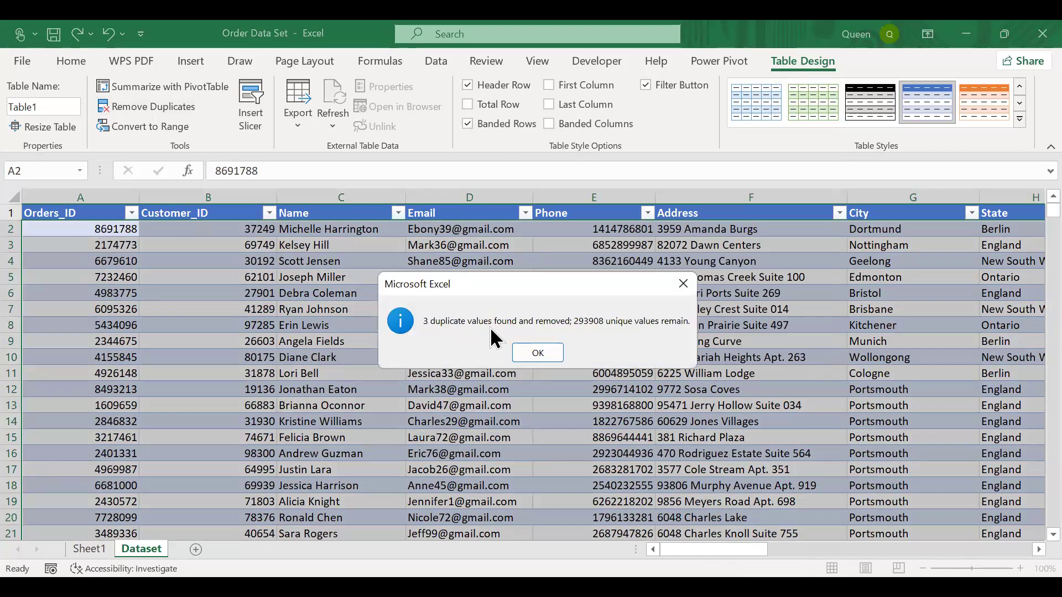
pyautogui.click(531, 354)
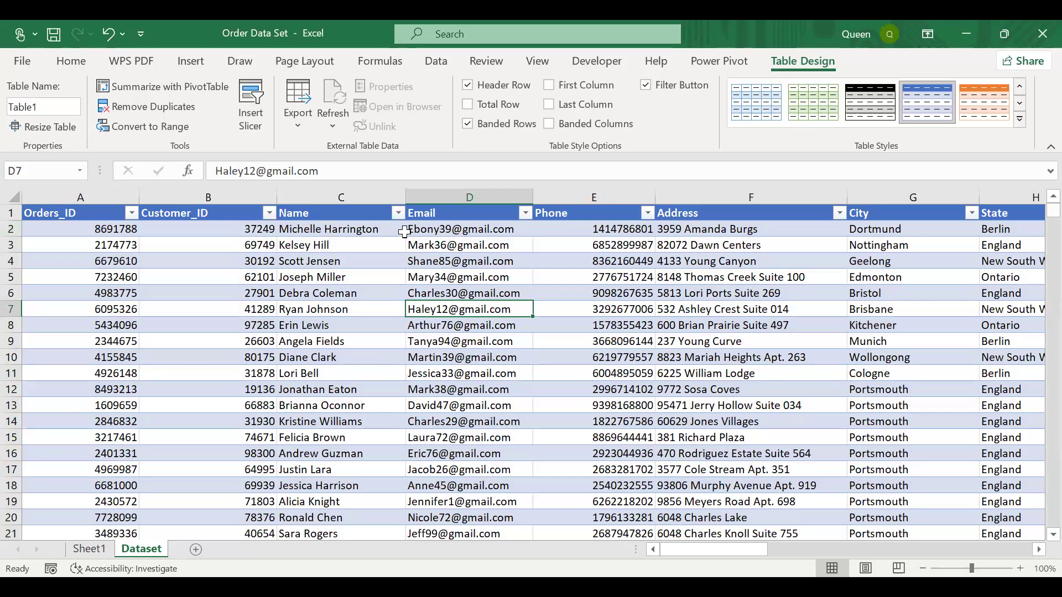
# Rename the table on the Dataset sheet as Order_Data
pyautogui.scroll(-10, 66, 362)
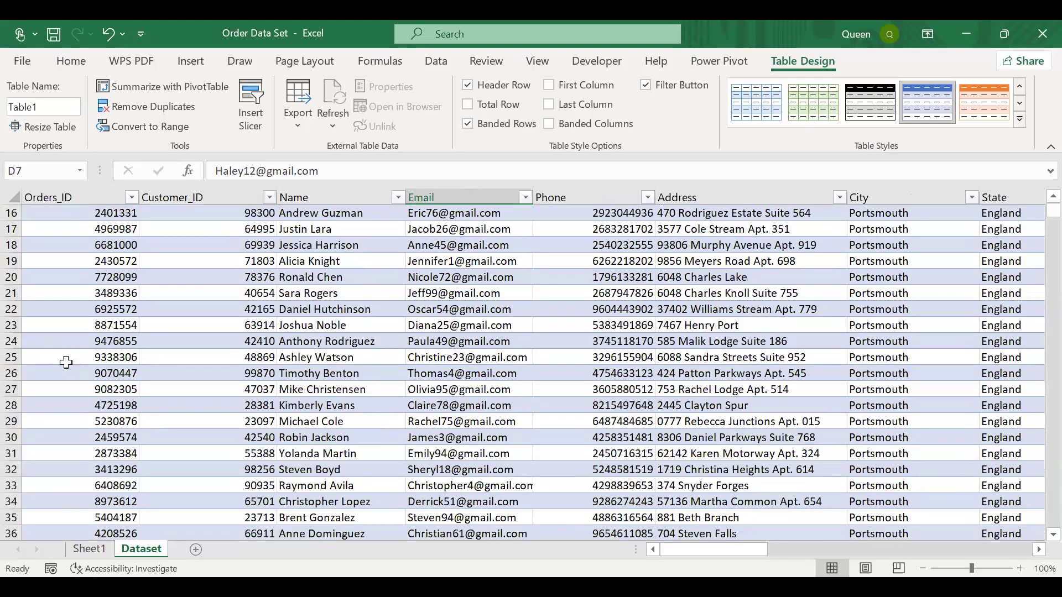
pyautogui.scroll(10, 560, 349)
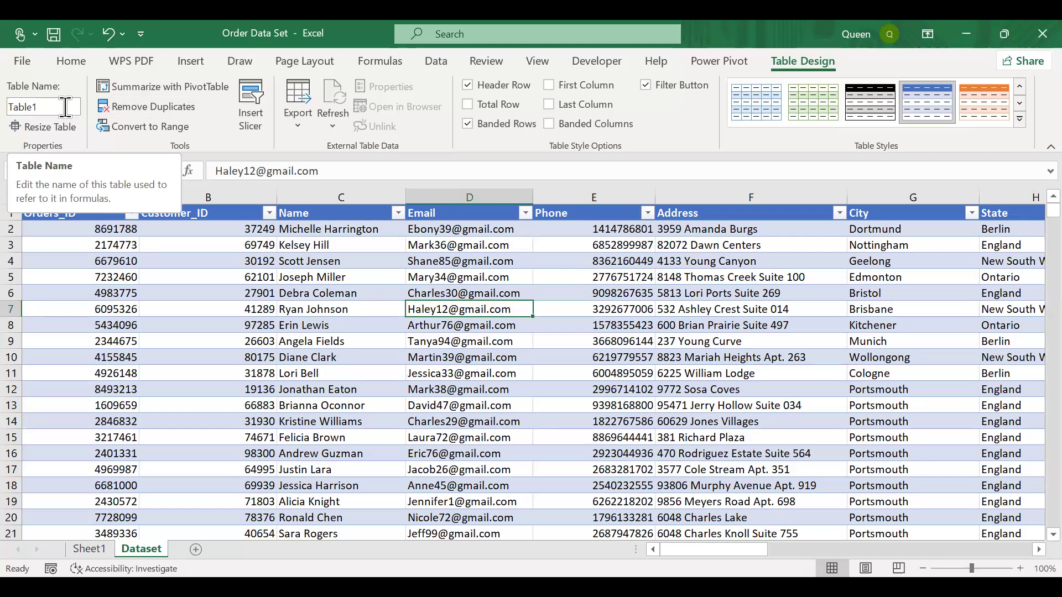
pyautogui.click(23, 107)
pyautogui.press('BackSpace')
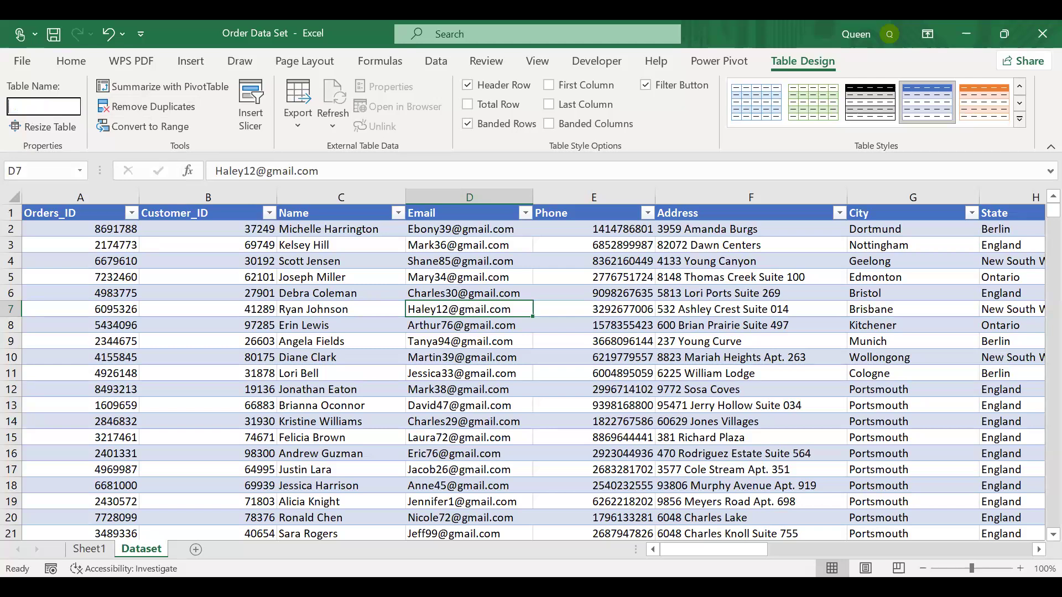
pyautogui.write('Orde')
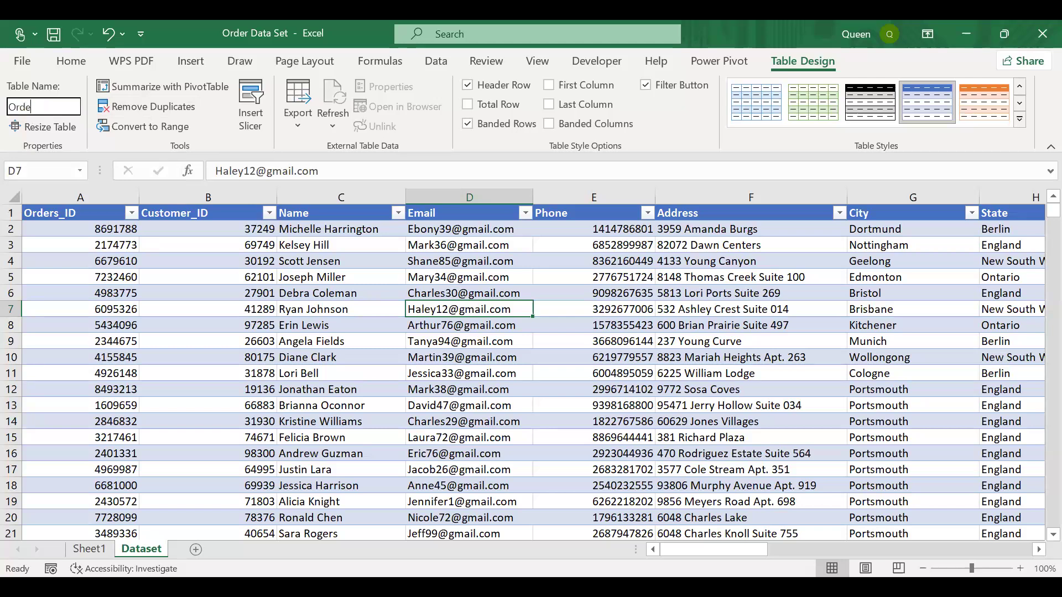
pyautogui.write('r_Data')
pyautogui.press('Return')
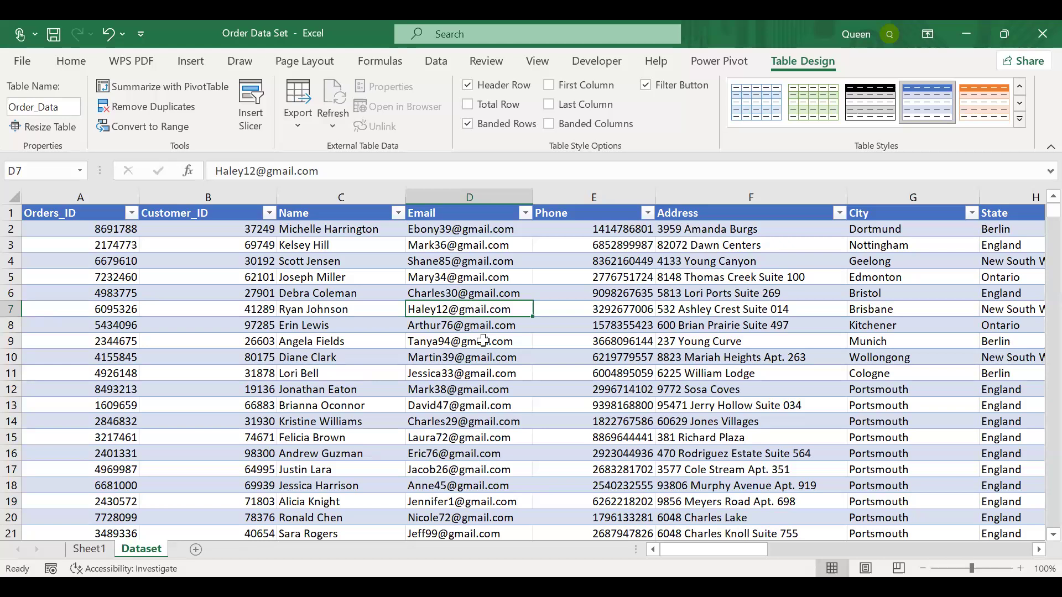
# Rename the Total_Purchases column header in S1 to Quantity
pyautogui.hscroll(1, 482, 341)
pyautogui.hscroll(10, 483, 340)
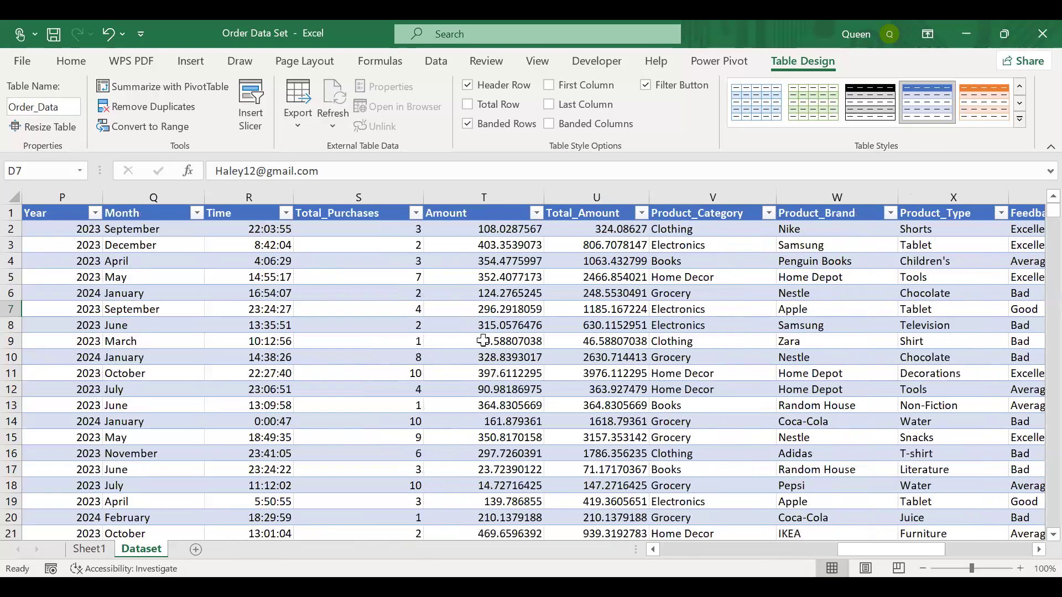
pyautogui.hscroll(-6, 483, 340)
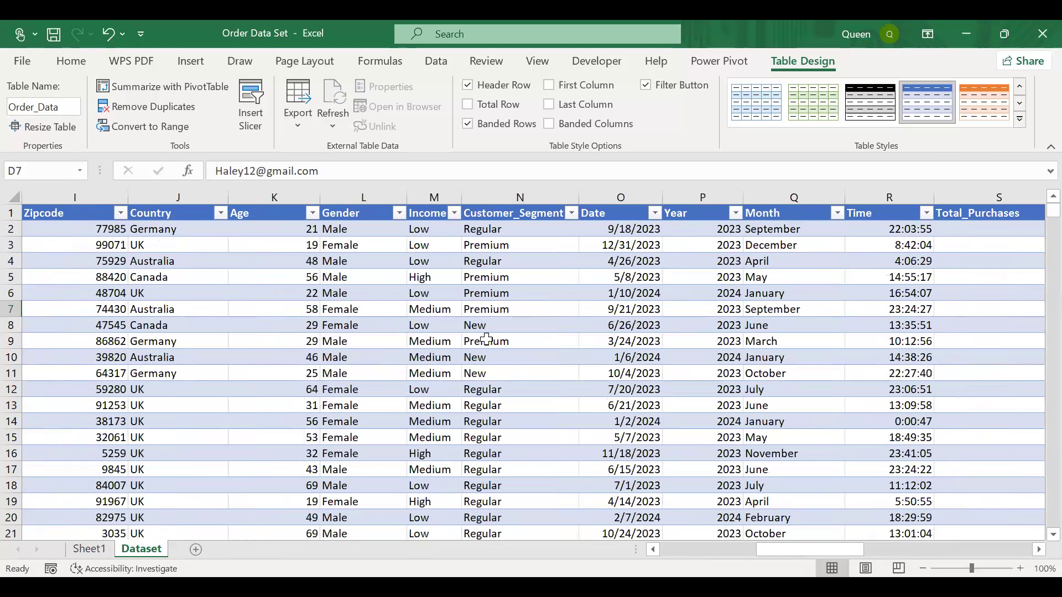
pyautogui.hscroll(-7, 486, 340)
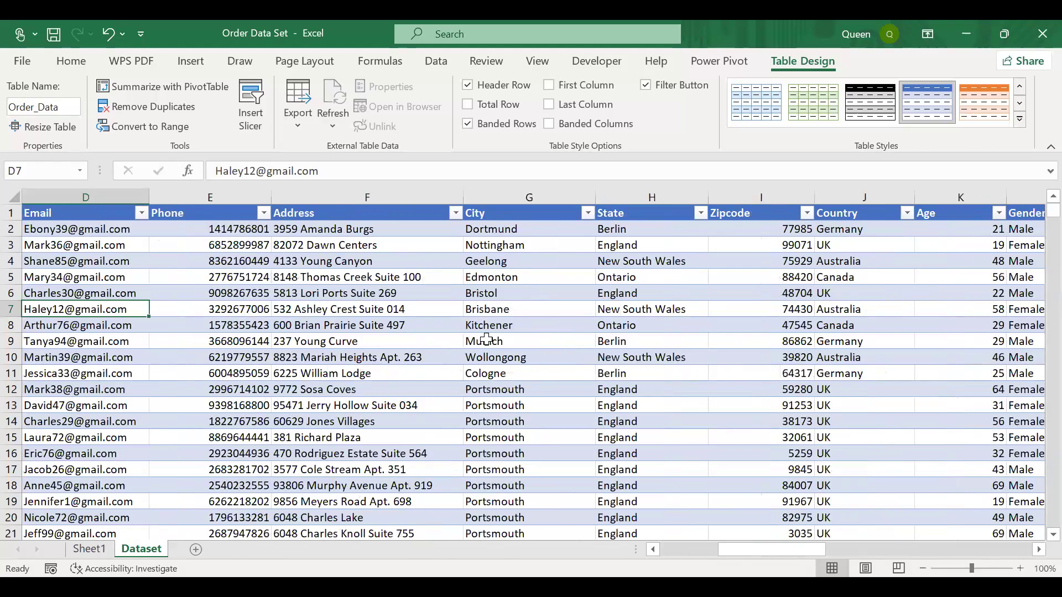
pyautogui.hscroll(4, 486, 340)
pyautogui.hscroll(8, 486, 339)
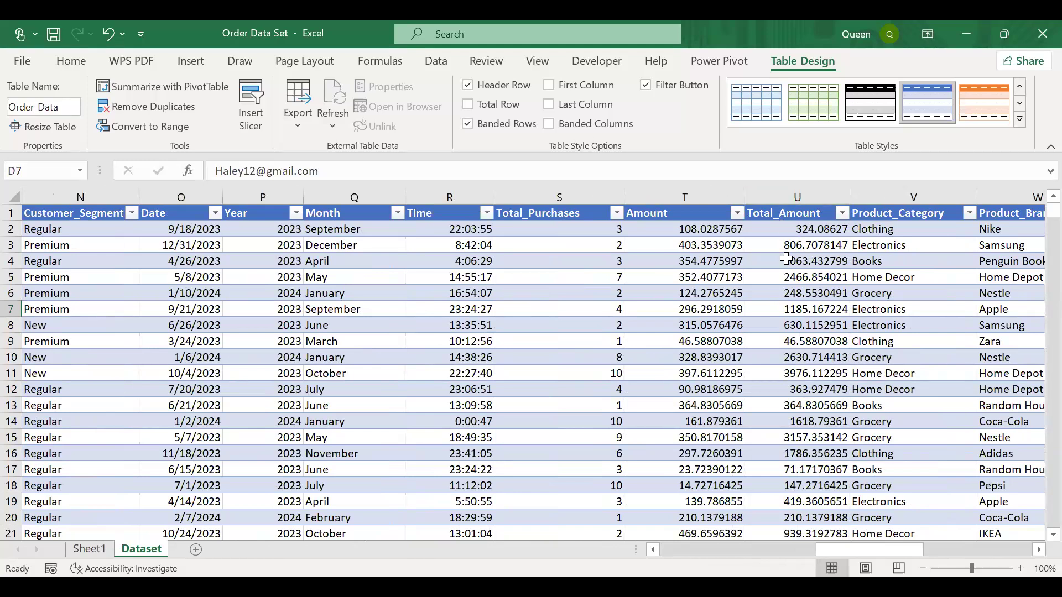
pyautogui.doubleClick(593, 210)
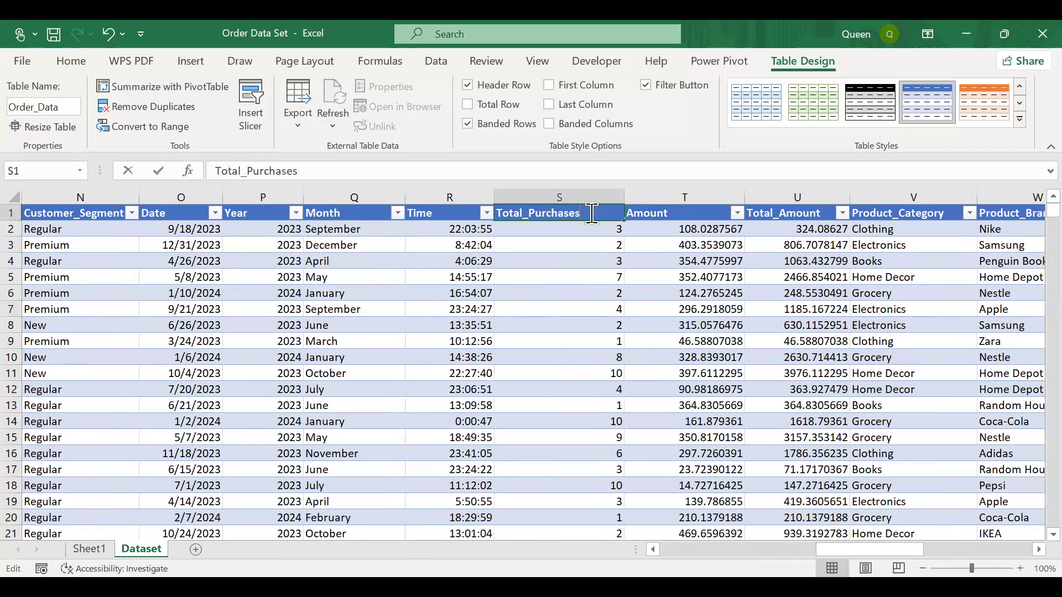
pyautogui.press('BackSpace')
pyautogui.press('BackSpace')
pyautogui.press('BackSpace')
pyautogui.press('BackSpace')
pyautogui.press('BackSpace')
pyautogui.press('BackSpace')
pyautogui.press('BackSpace')
pyautogui.press('BackSpace')
pyautogui.press('BackSpace')
pyautogui.press('BackSpace')
pyautogui.press('BackSpace')
pyautogui.press('BackSpace')
pyautogui.press('BackSpace')
pyautogui.press('BackSpace')
pyautogui.press('BackSpace')
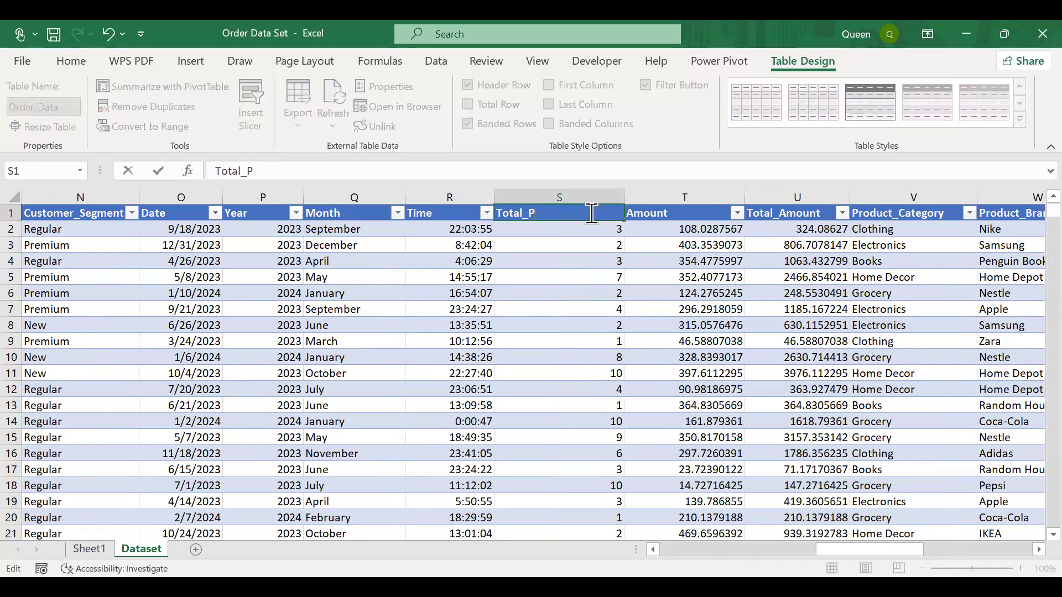
pyautogui.write('Quantity')
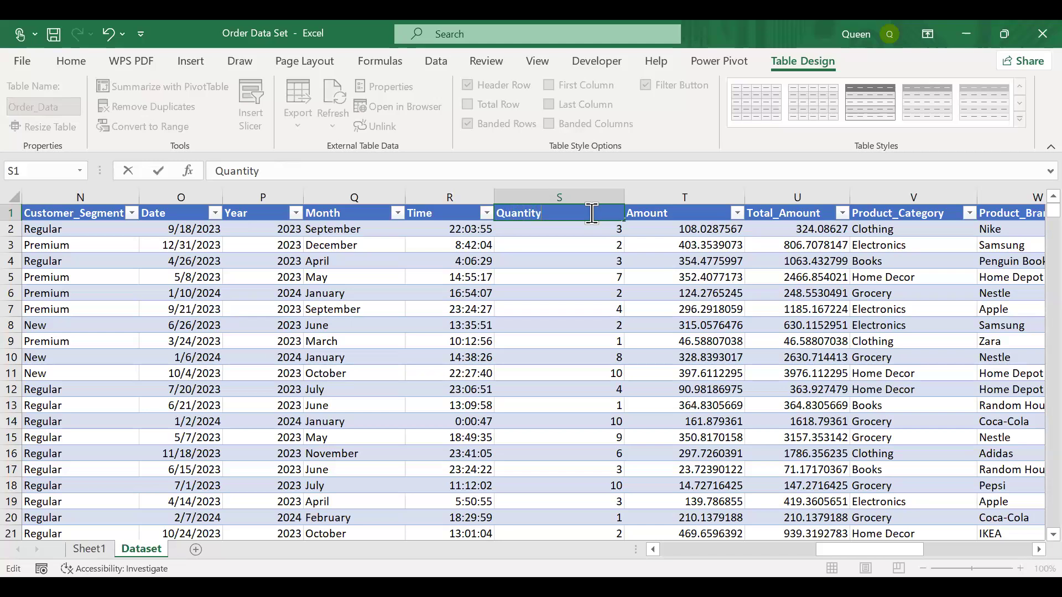
pyautogui.press('Return')
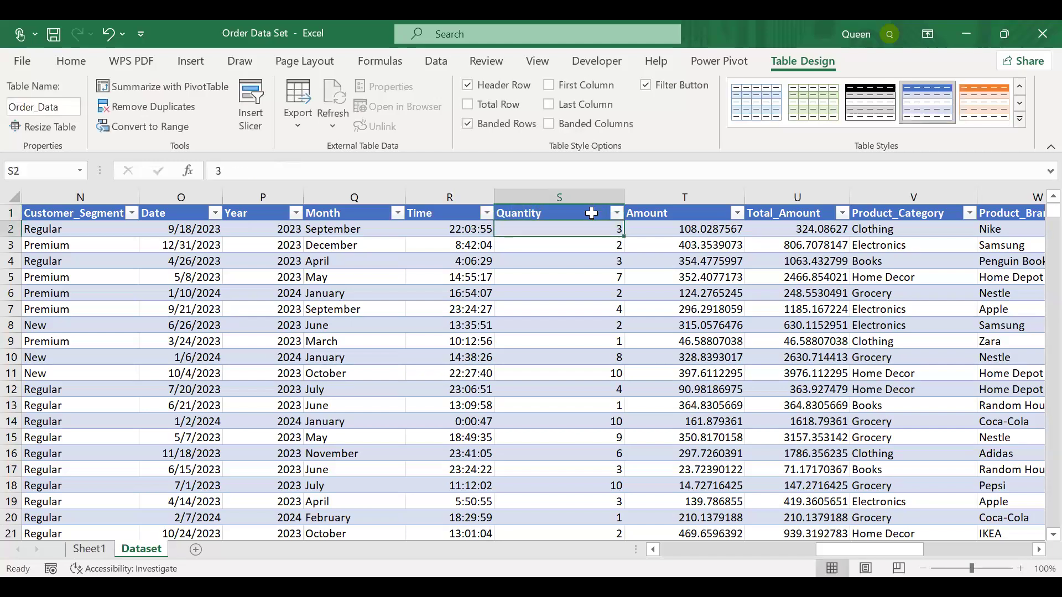
# Rename the Amount column header in T1 to Price
pyautogui.doubleClick(680, 215)
pyautogui.press('BackSpace')
pyautogui.press('BackSpace')
pyautogui.press('BackSpace')
pyautogui.press('BackSpace')
pyautogui.press('BackSpace')
pyautogui.press('BackSpace')
pyautogui.write('Price')
pyautogui.click(630, 280)
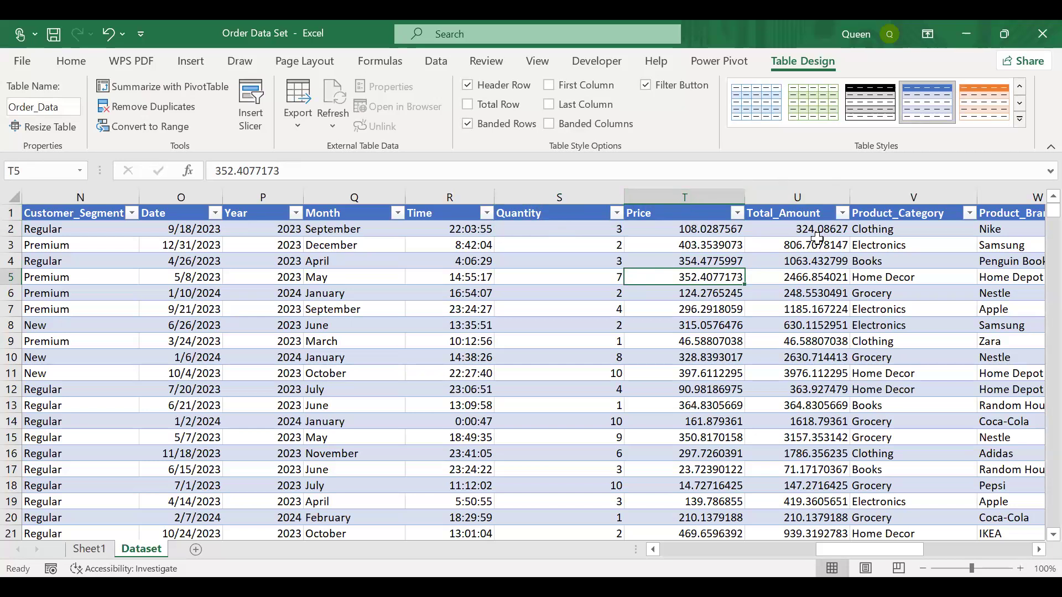
# Create a PivotTable from the Order_Data table on a new worksheet, adding the data to the Data Model
pyautogui.scroll(-20, 817, 237)
pyautogui.scroll(20, 817, 253)
pyautogui.hscroll(-1, 667, 313)
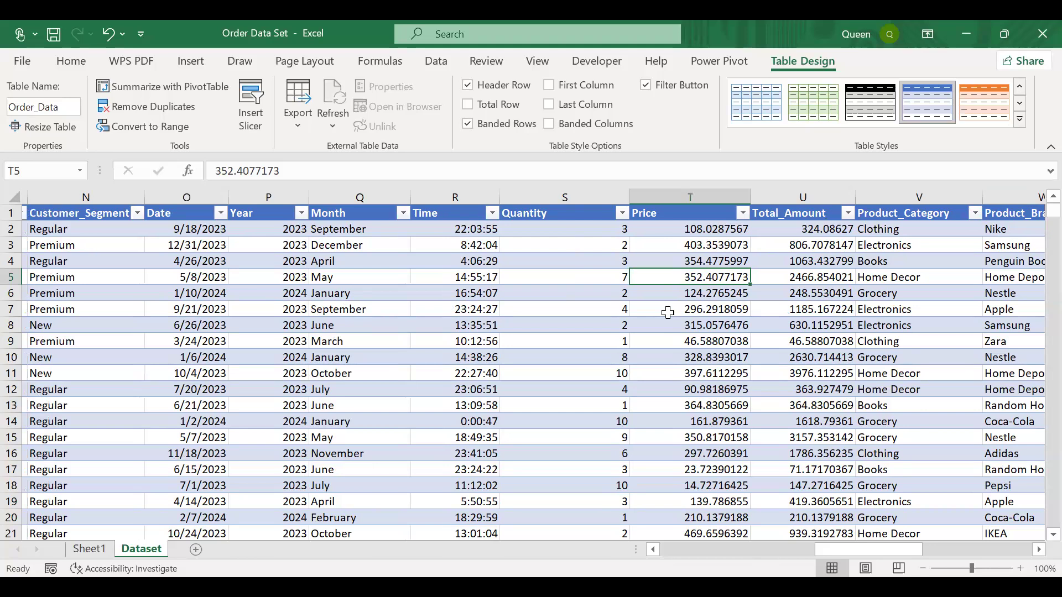
pyautogui.hscroll(-10, 667, 313)
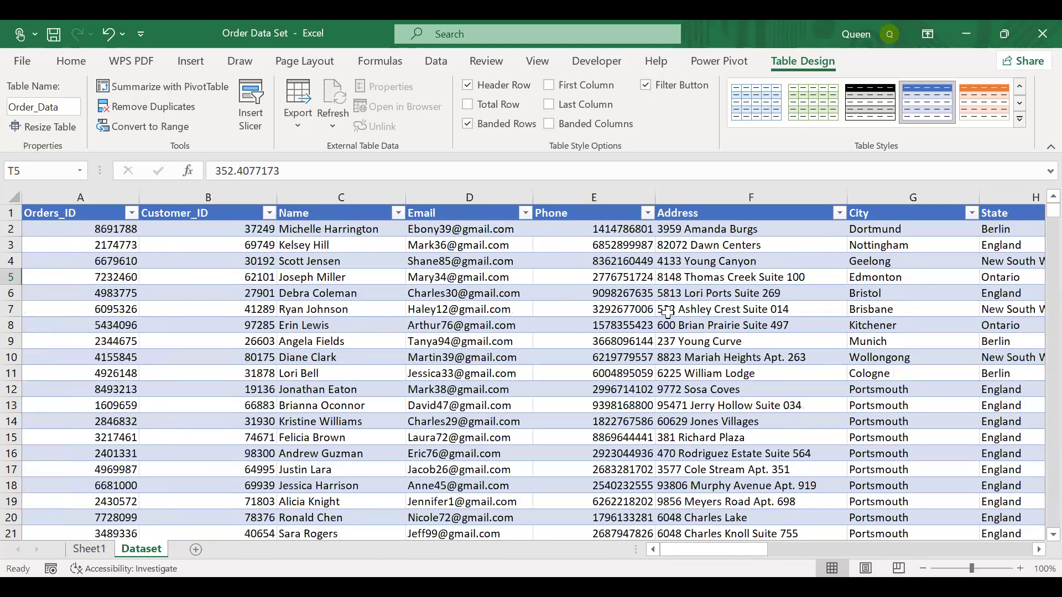
pyautogui.click(408, 326)
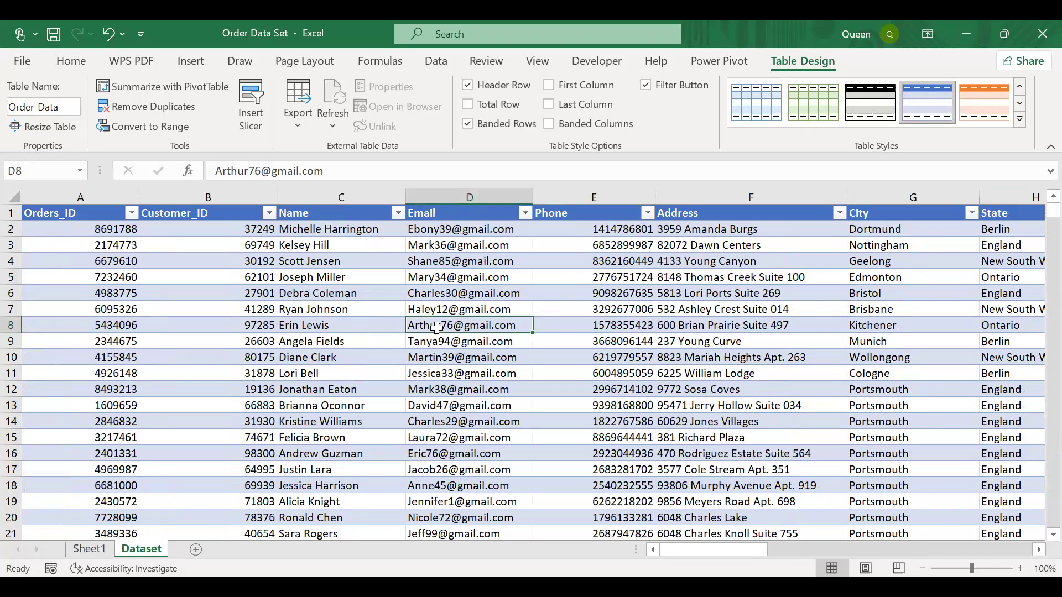
pyautogui.click(186, 63)
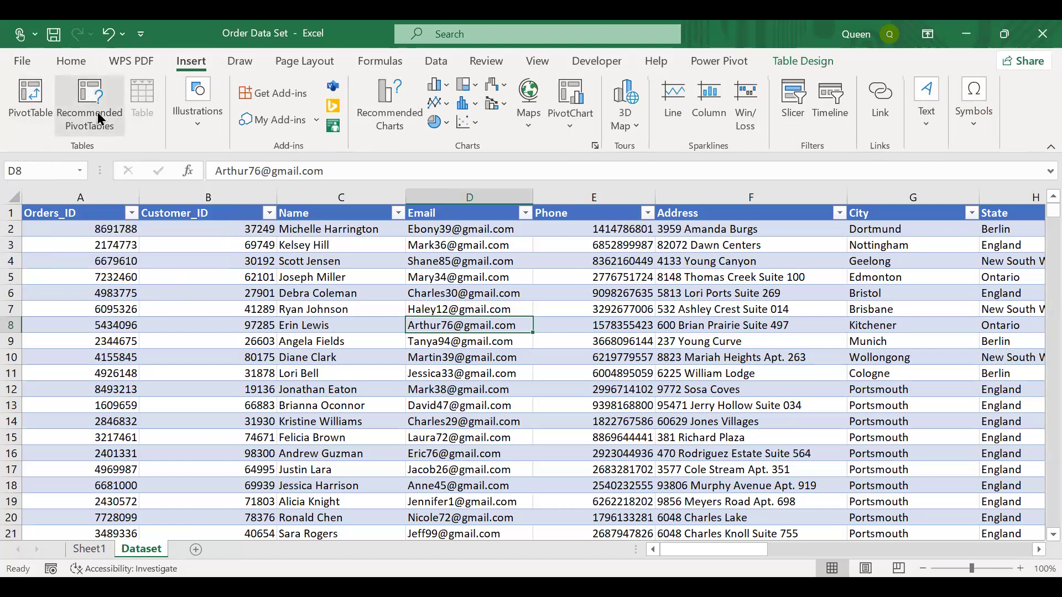
pyautogui.click(37, 113)
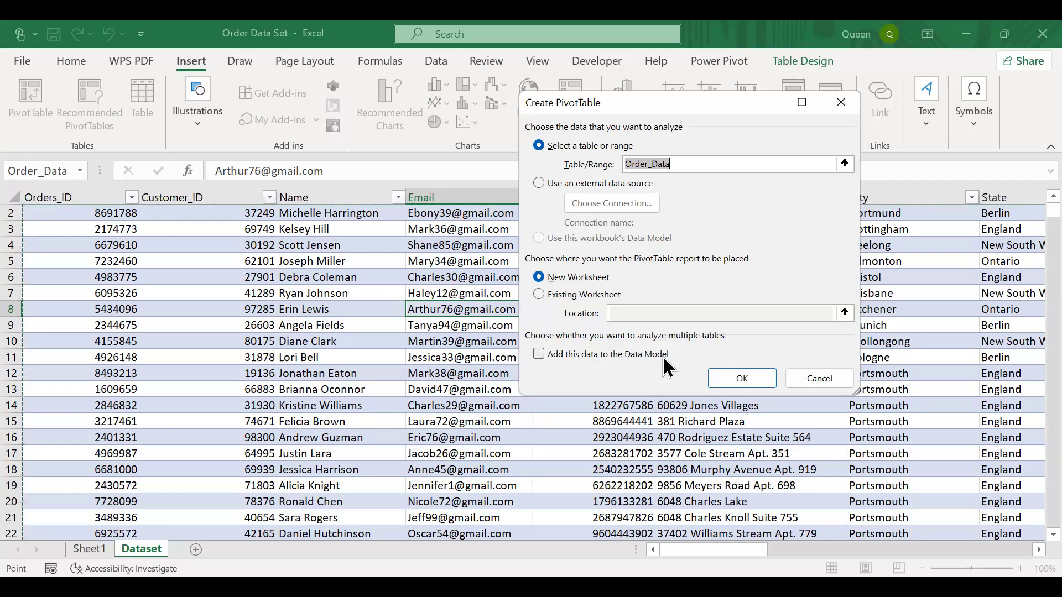
pyautogui.click(539, 353)
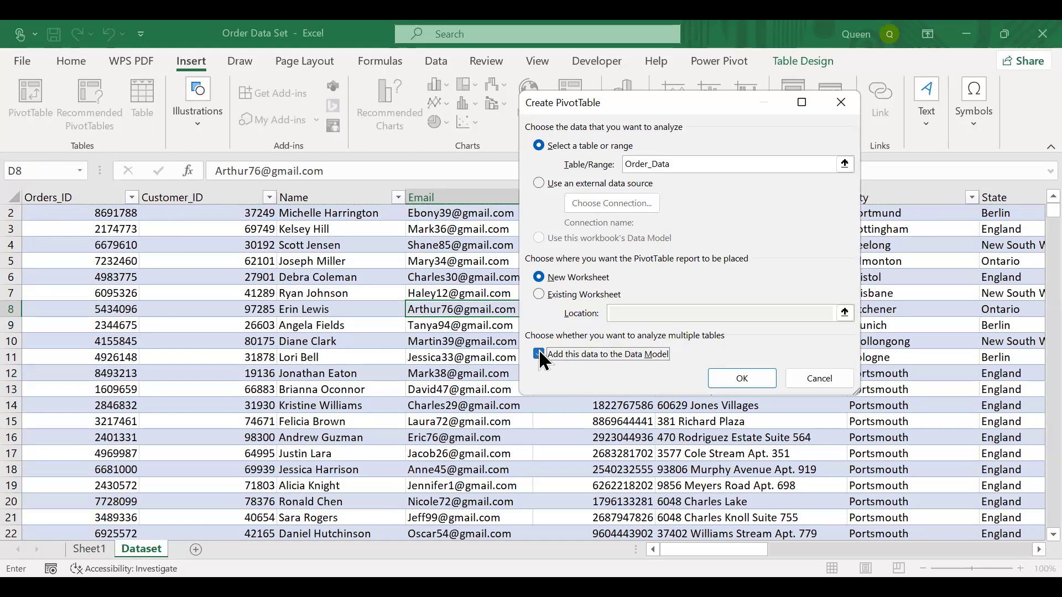
pyautogui.click(733, 379)
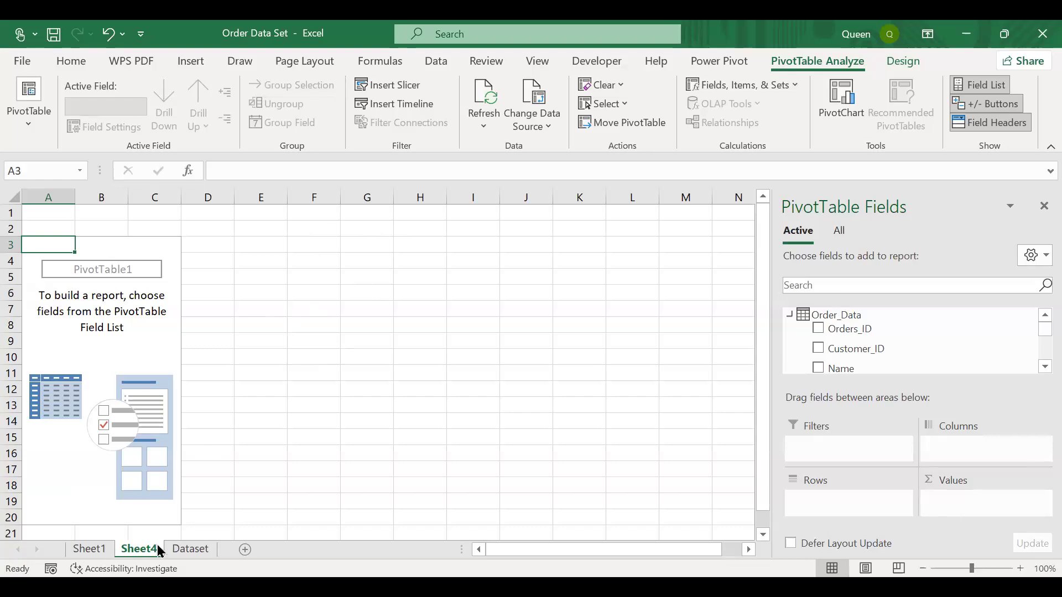
# Rename the new PivotTable worksheet as Analysis
pyautogui.doubleClick(139, 548)
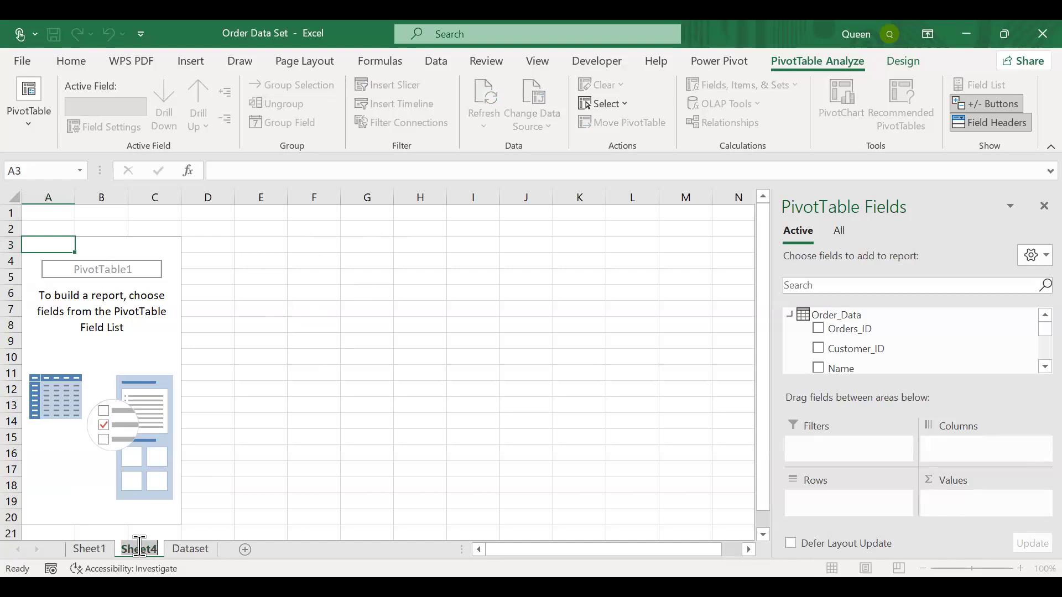
pyautogui.write('Analysis')
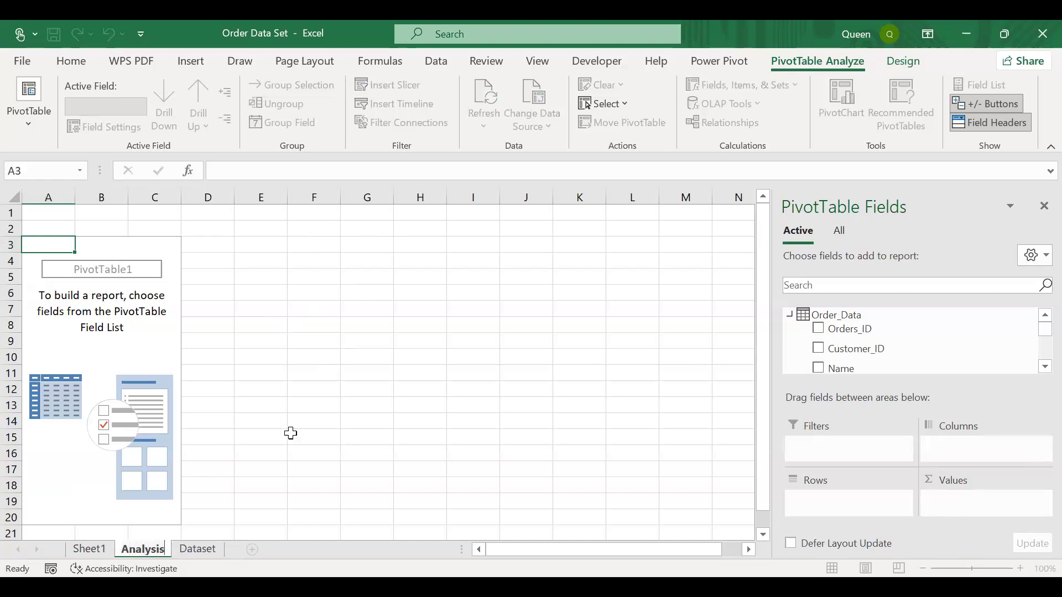
pyautogui.click(293, 431)
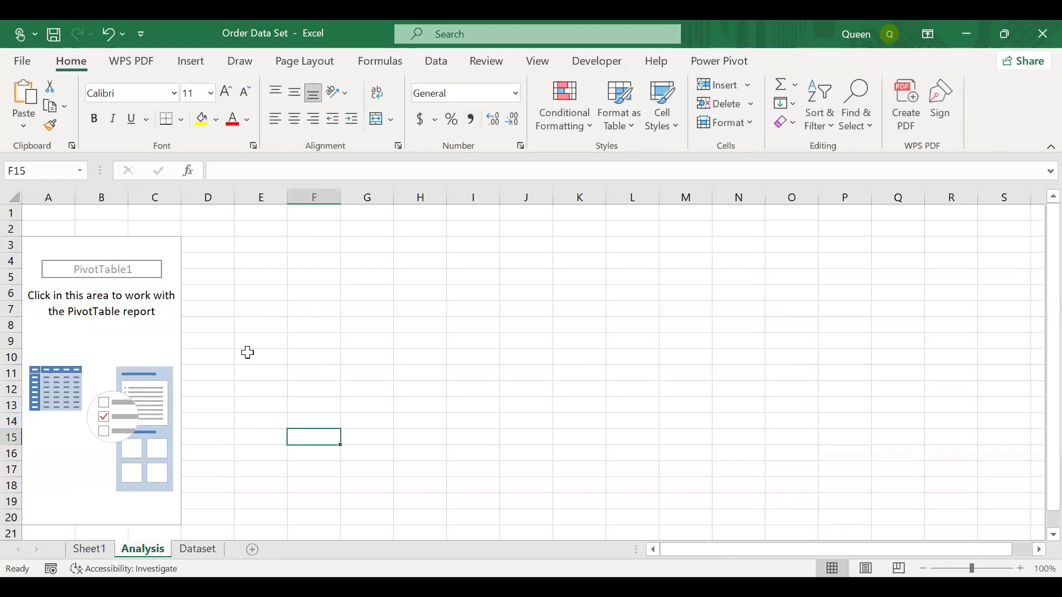
pyautogui.click(172, 250)
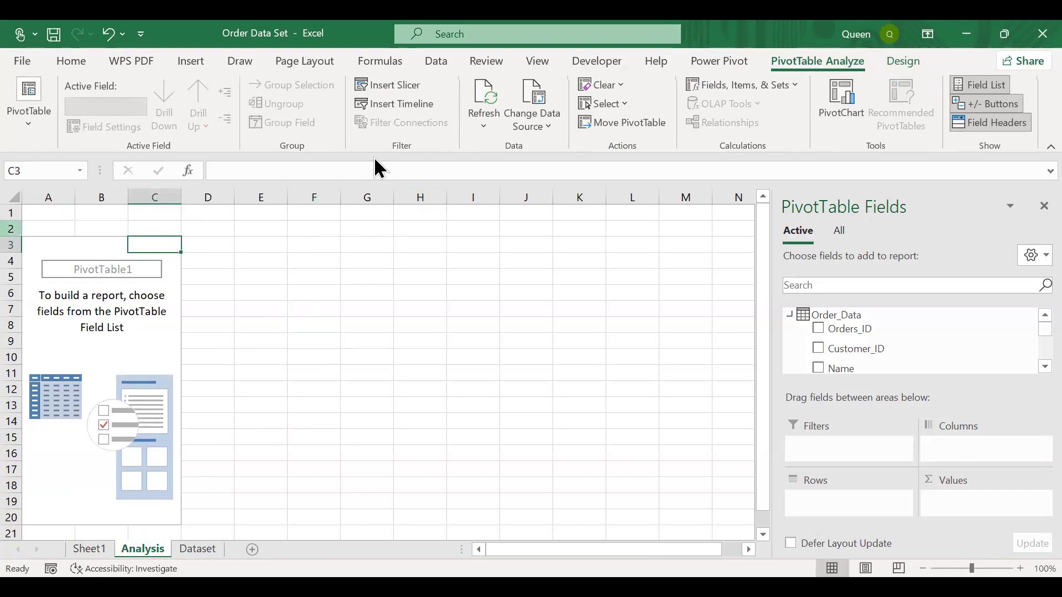
pyautogui.click(377, 214)
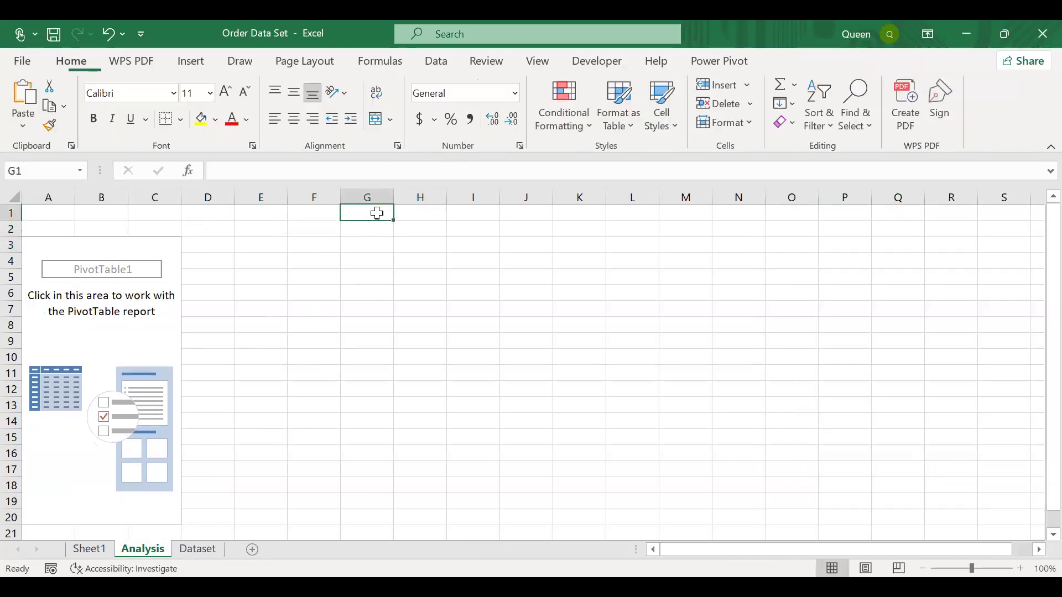
# Enter the heading KPI(s) in cell G1 and fill row 1 with dark orange
pyautogui.write('KP')
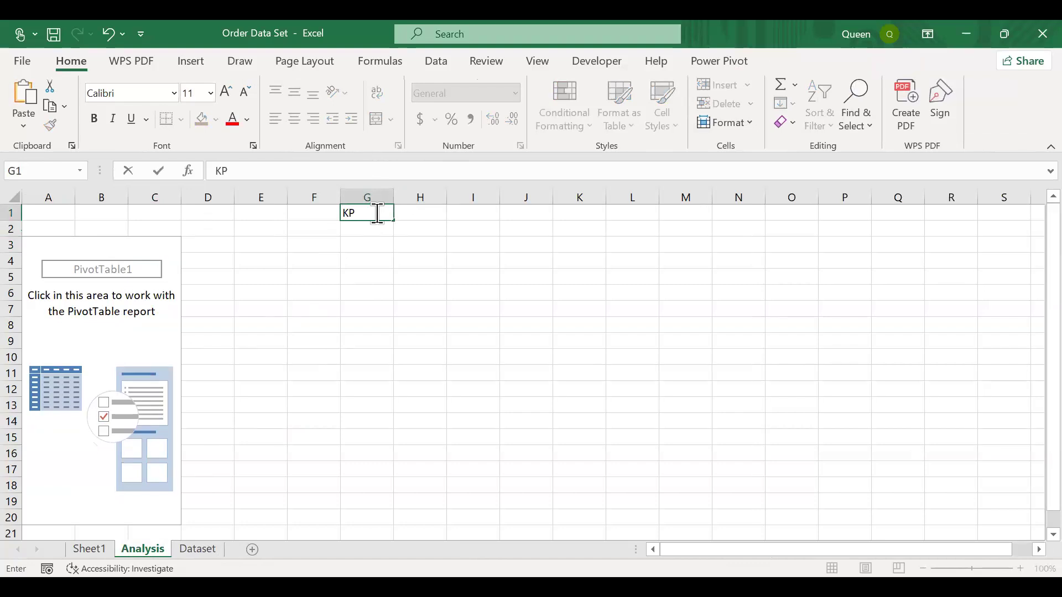
pyautogui.write('I(s0')
pyautogui.press('BackSpace')
pyautogui.write(')')
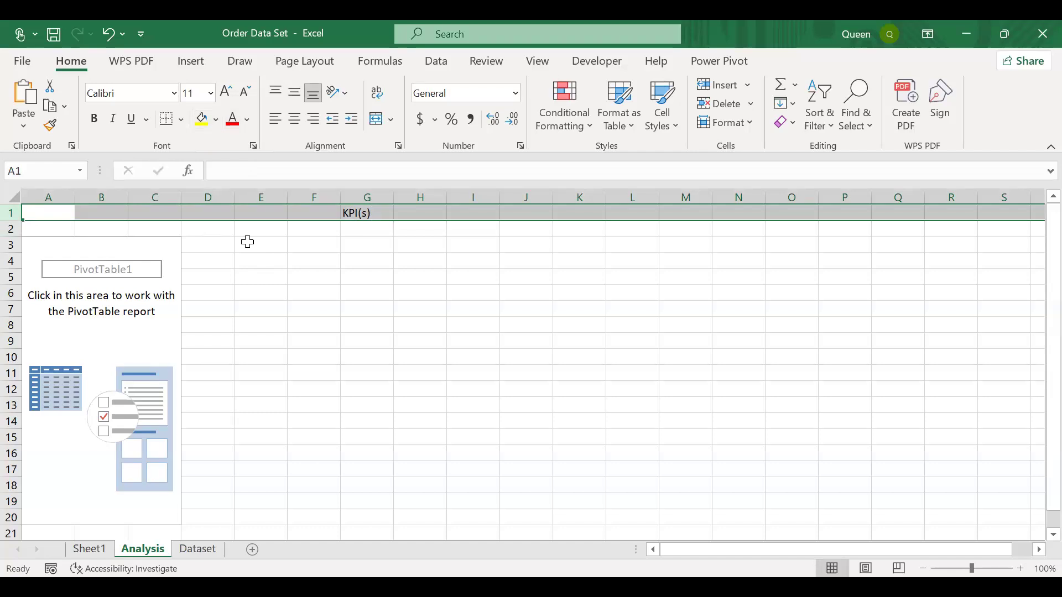
pyautogui.click(215, 126)
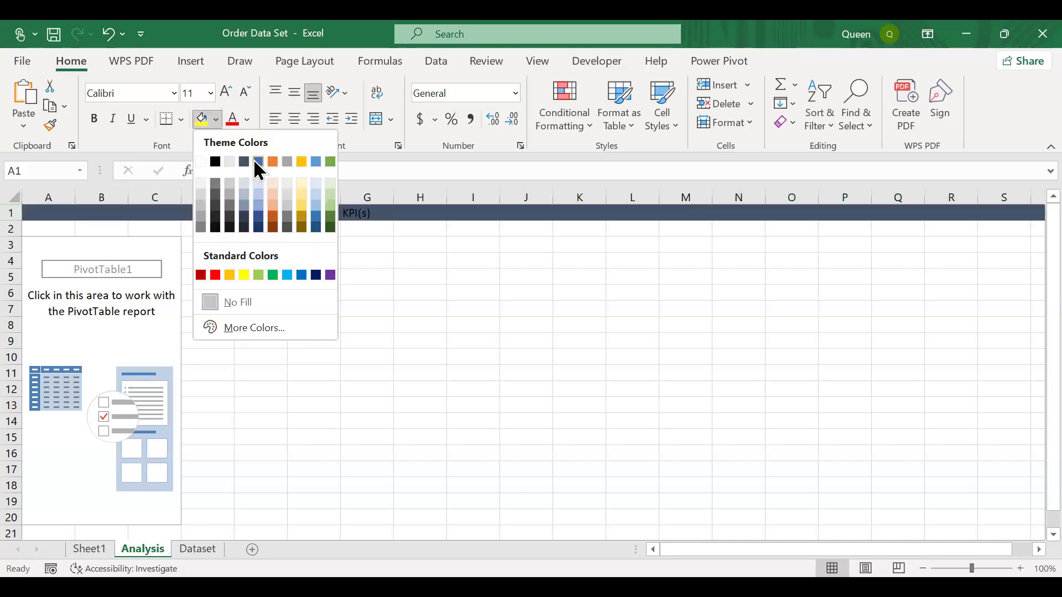
pyautogui.click(273, 218)
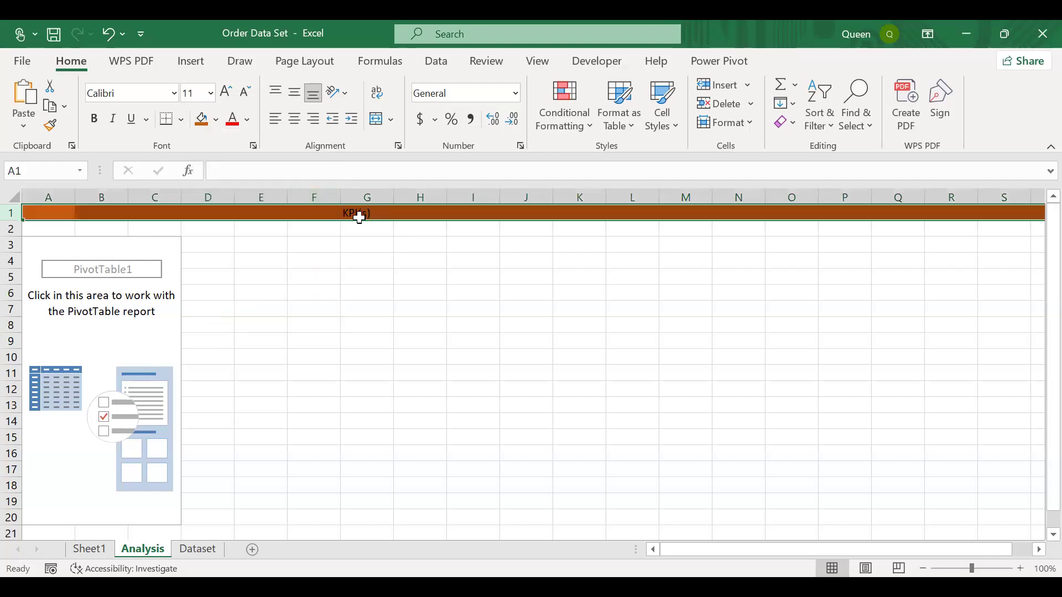
# Make the KPI(s) heading text in G1 bold and white
pyautogui.doubleClick(358, 213)
pyautogui.doubleClick(360, 212)
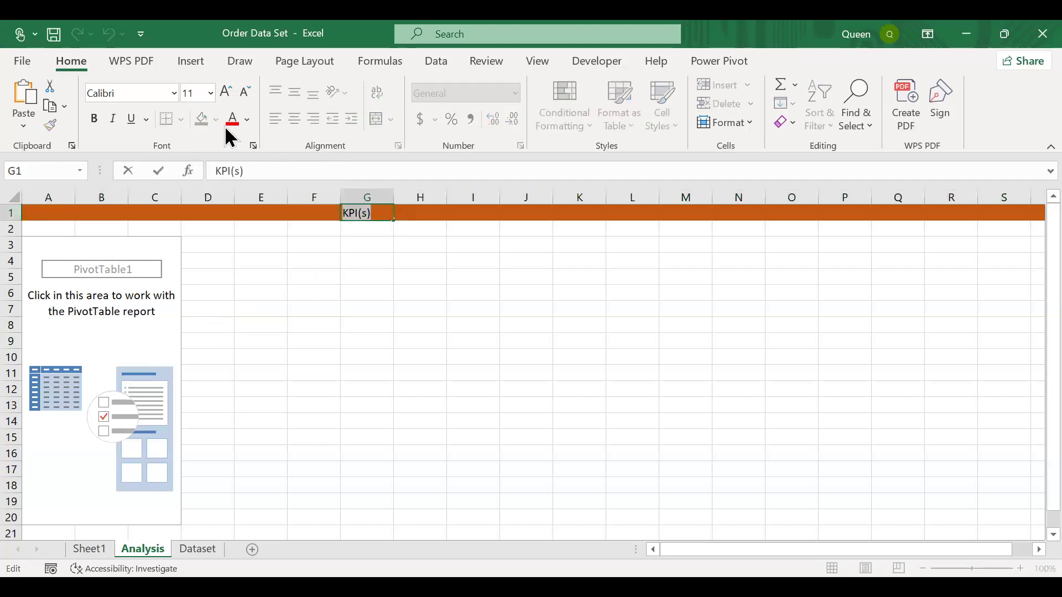
pyautogui.click(94, 118)
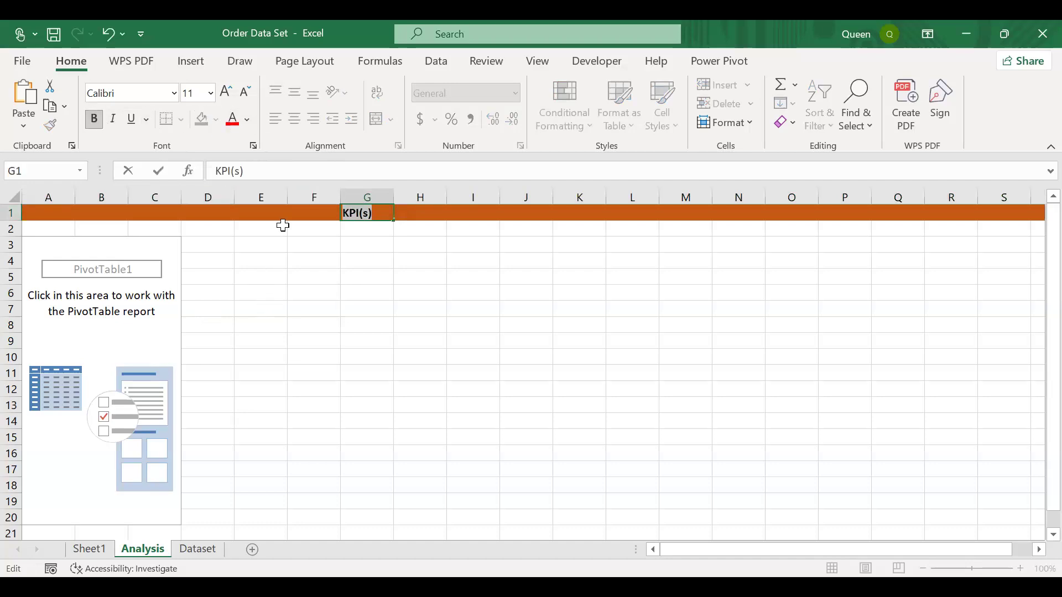
pyautogui.click(244, 122)
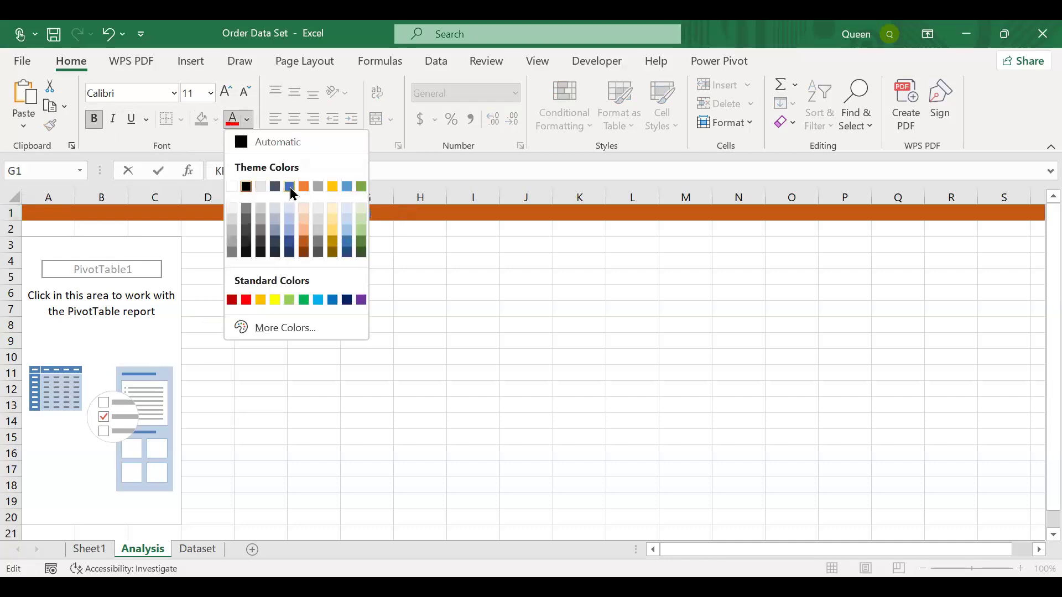
pyautogui.click(232, 188)
pyautogui.click(255, 295)
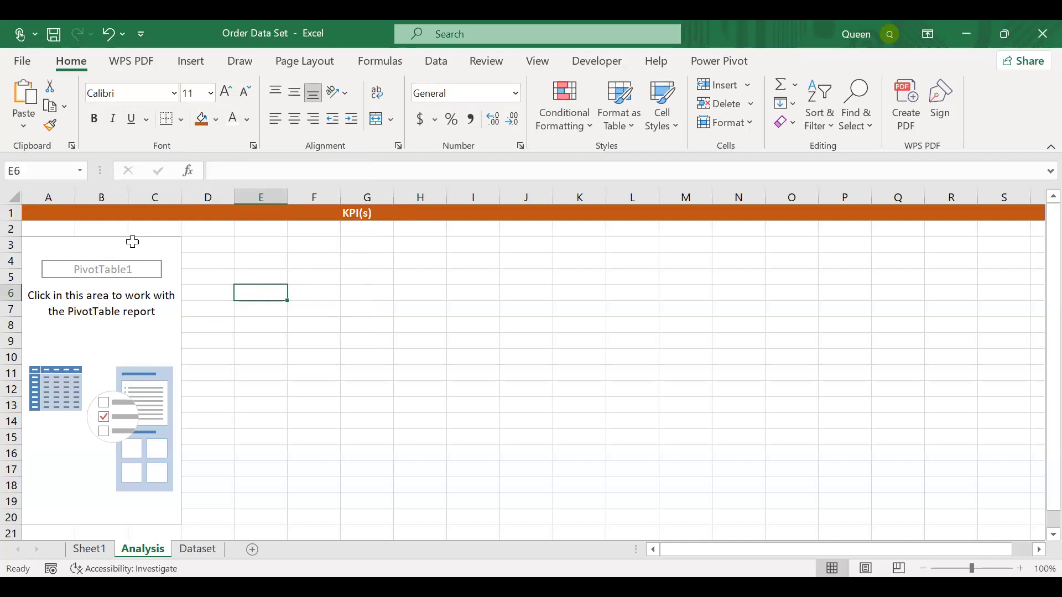
pyautogui.click(132, 242)
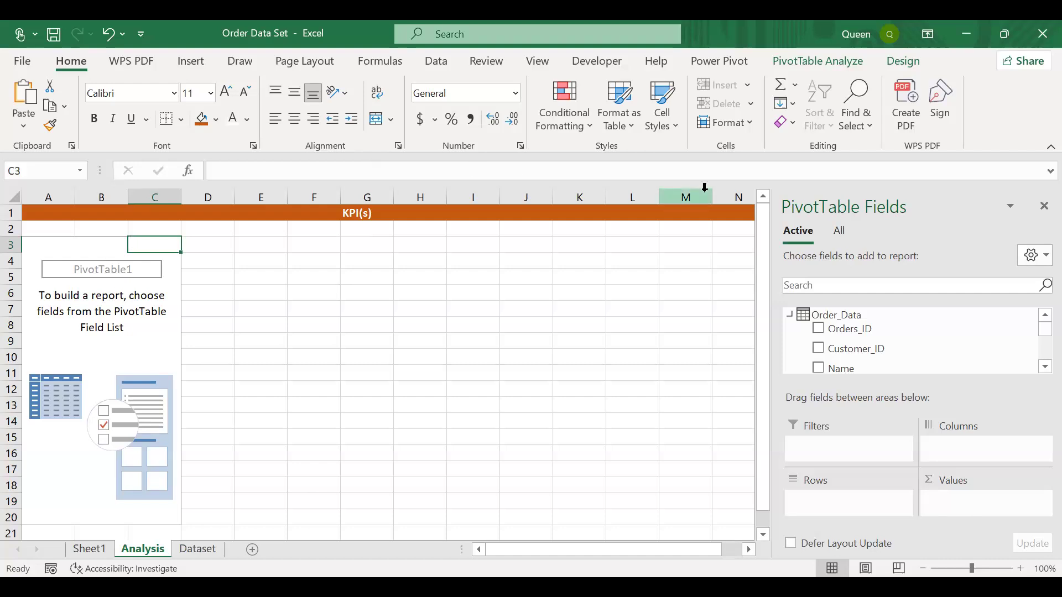
pyautogui.rightClick(857, 320)
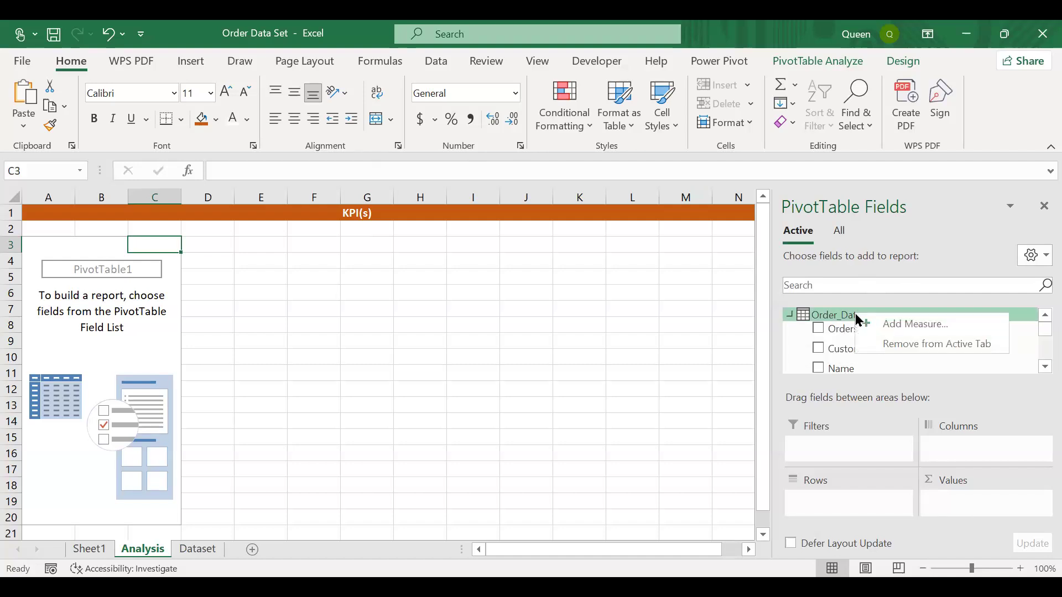
pyautogui.click(908, 325)
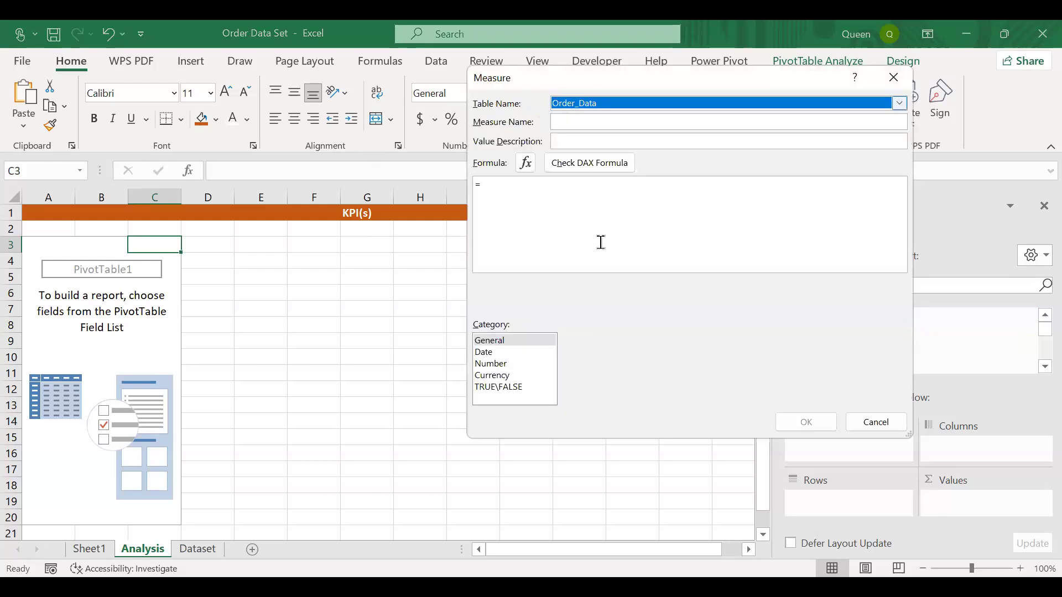
pyautogui.click(578, 120)
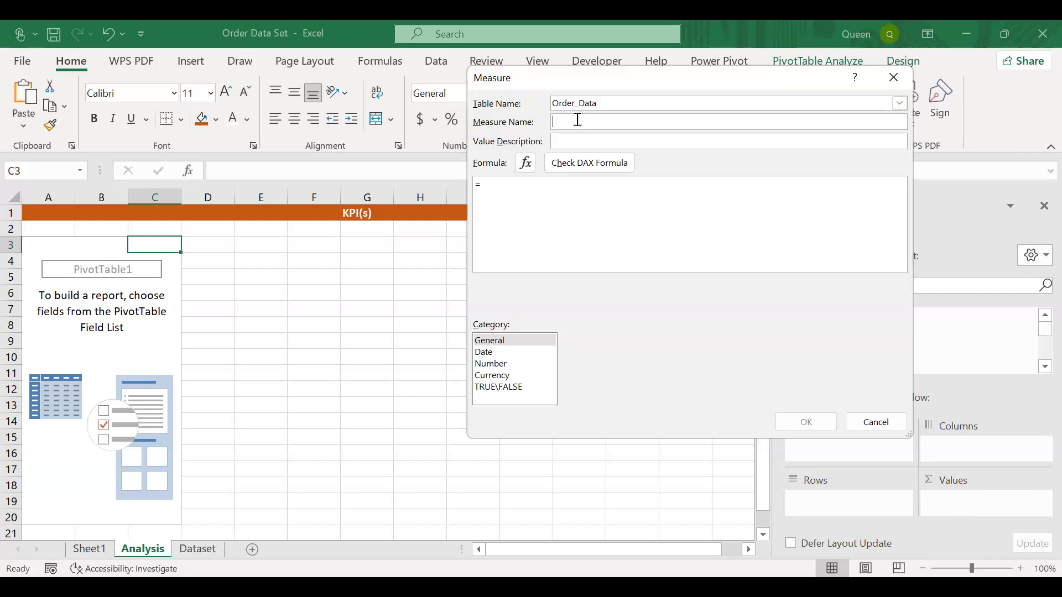
pyautogui.write('Total Customer')
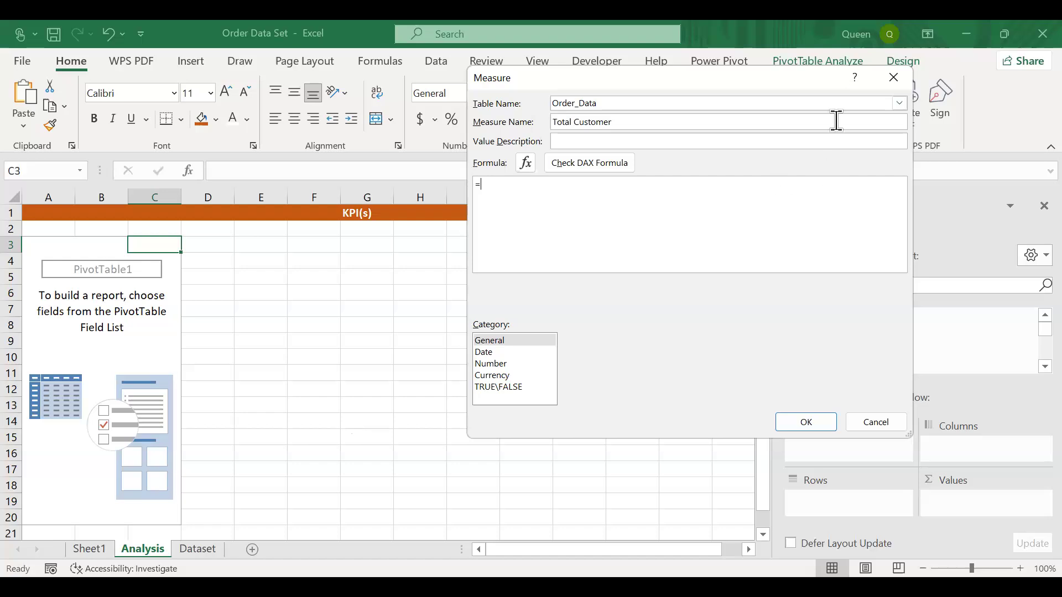
pyautogui.click(896, 78)
# Enter the sample values 2, 2, 3, 4, 4 and 5 across cells G9 to L9
pyautogui.click(343, 339)
pyautogui.write('2')
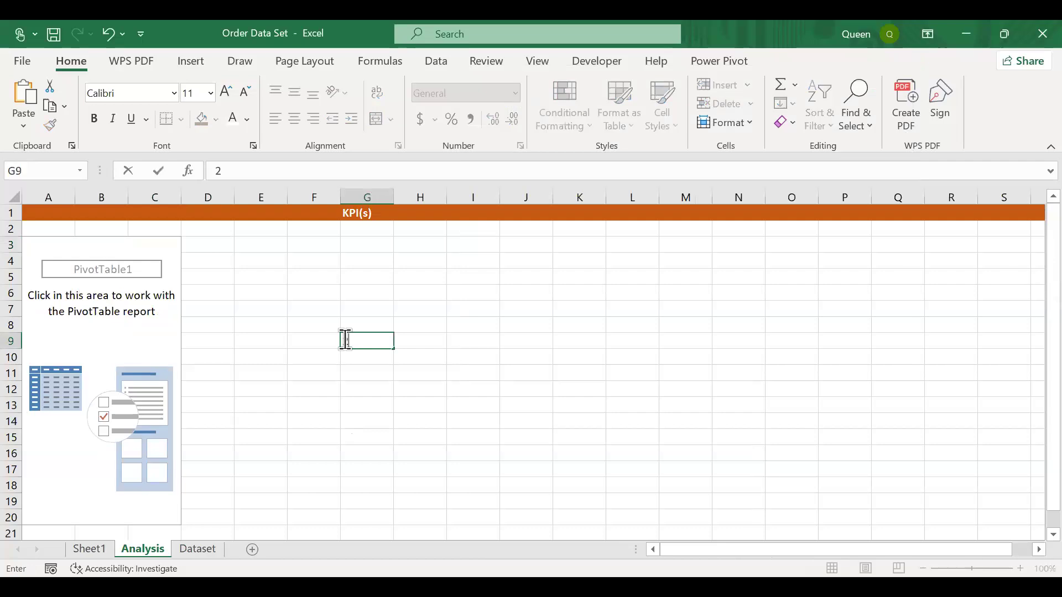
pyautogui.press('Tab')
pyautogui.write('2')
pyautogui.press('Tab')
pyautogui.write('3')
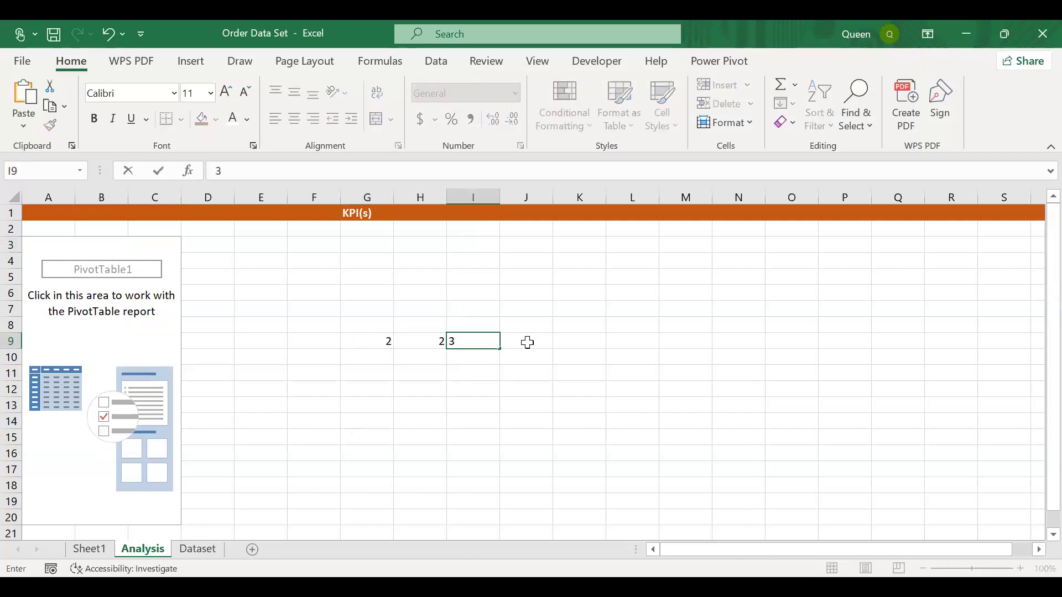
pyautogui.press('Tab')
pyautogui.write('4')
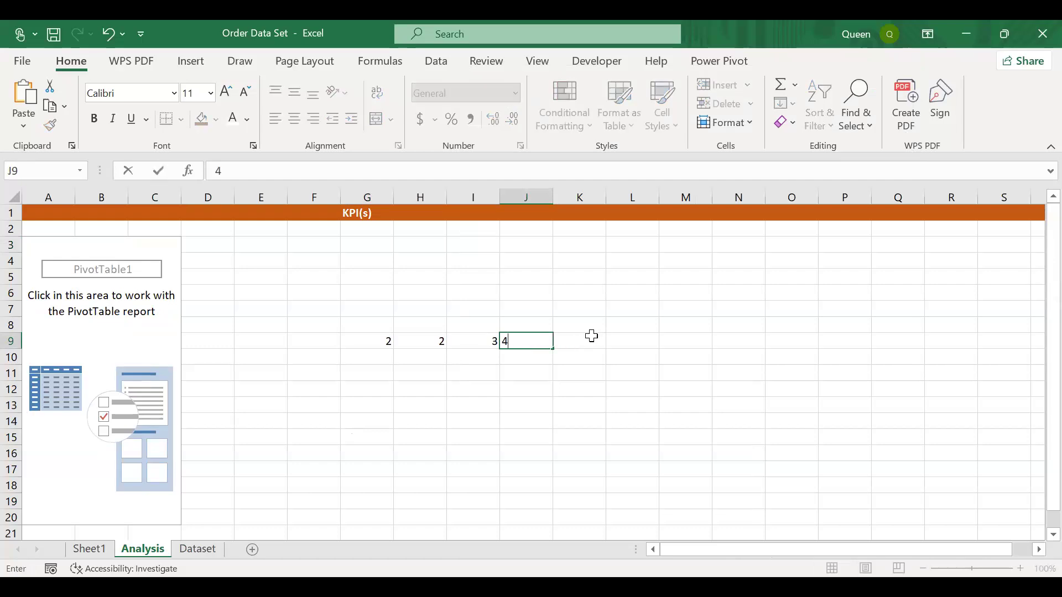
pyautogui.press('Tab')
pyautogui.write('4')
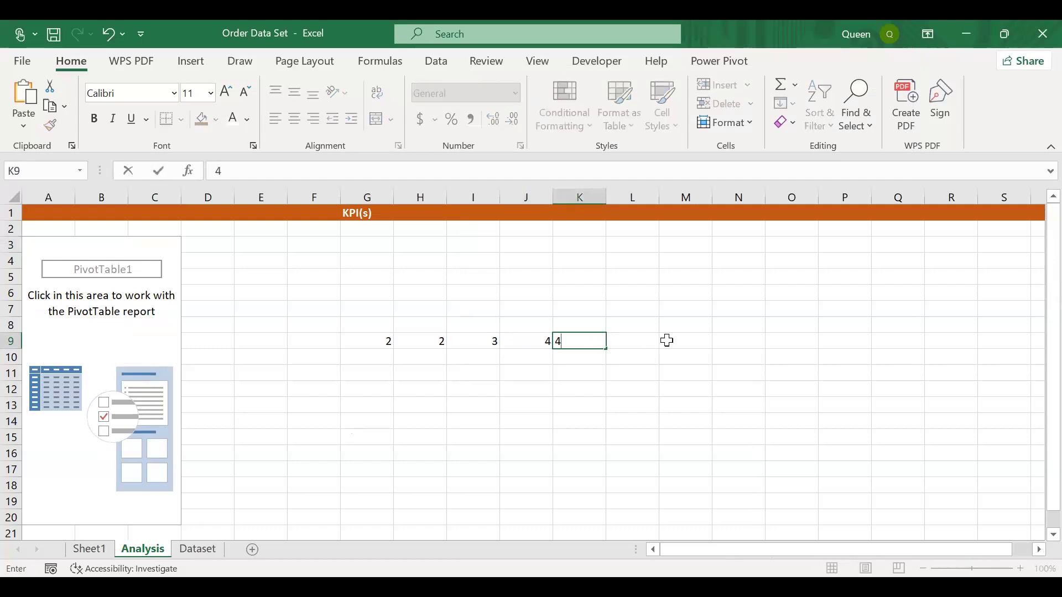
pyautogui.press('Tab')
pyautogui.write('5')
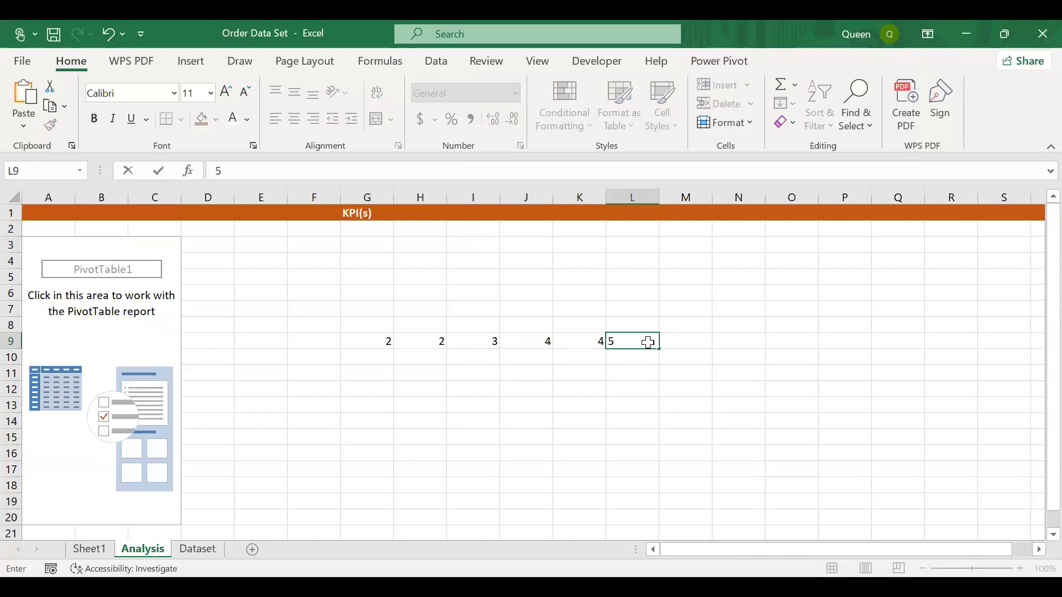
pyautogui.click(600, 385)
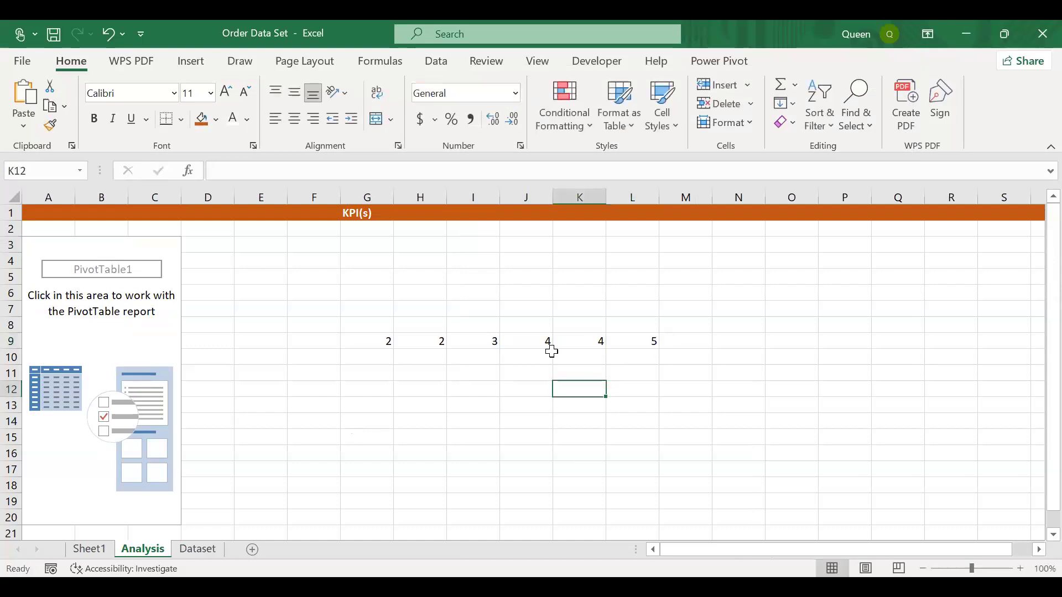
# Enter the distinct sample values 2, 3, 4 and 5 across cells H12 to K12
pyautogui.click(441, 383)
pyautogui.write('2')
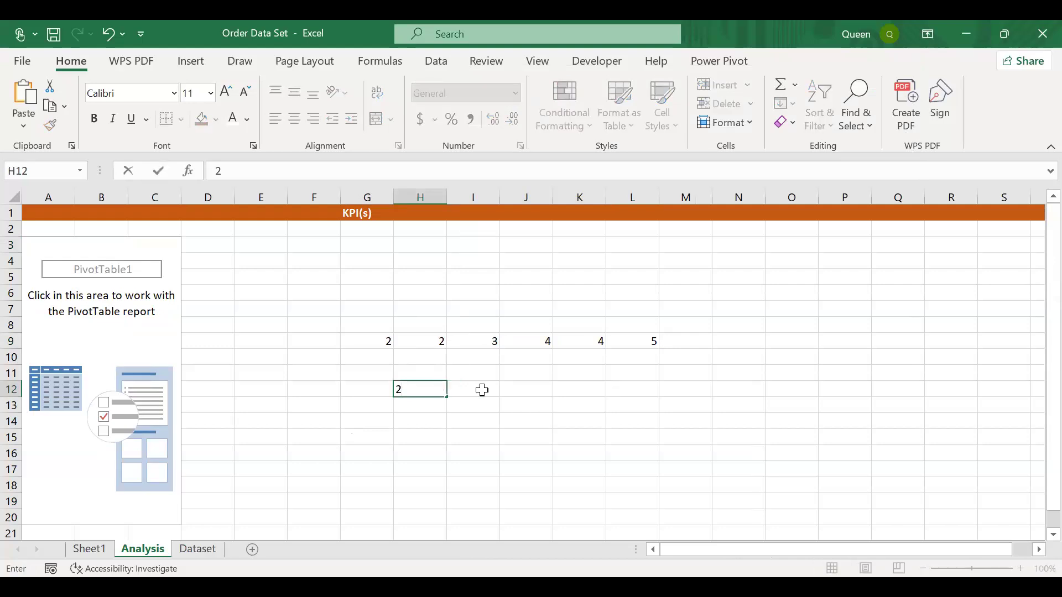
pyautogui.click(482, 390)
pyautogui.write('3')
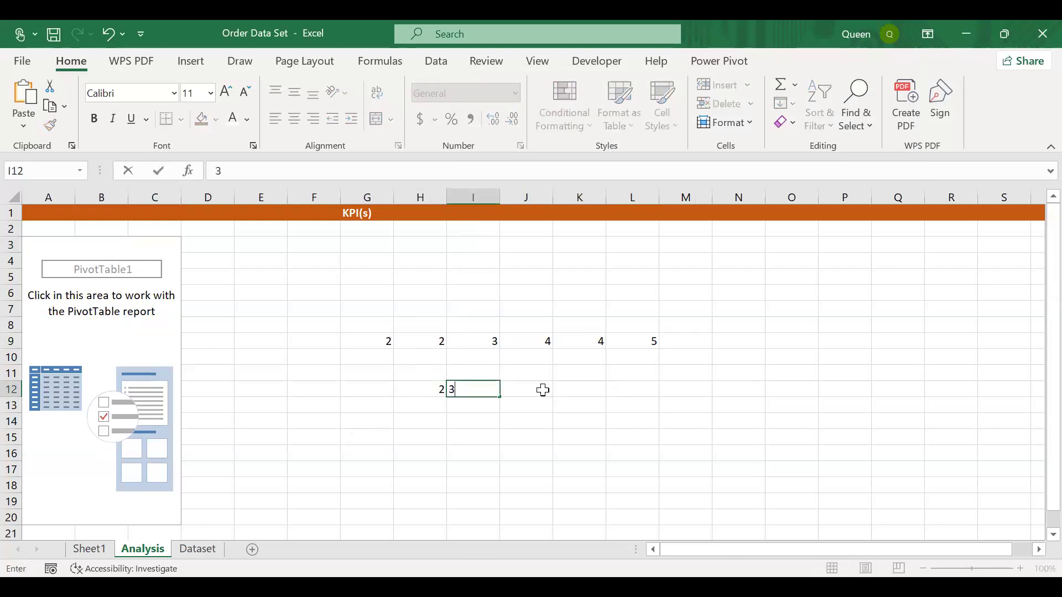
pyautogui.click(542, 390)
pyautogui.write('4')
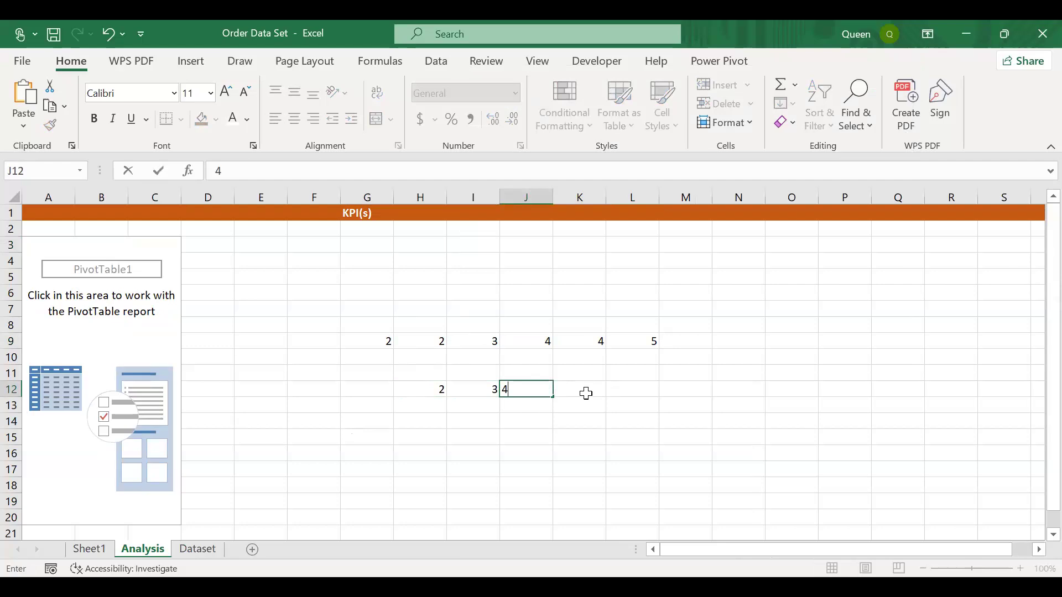
pyautogui.click(586, 393)
pyautogui.write('5')
pyautogui.click(557, 415)
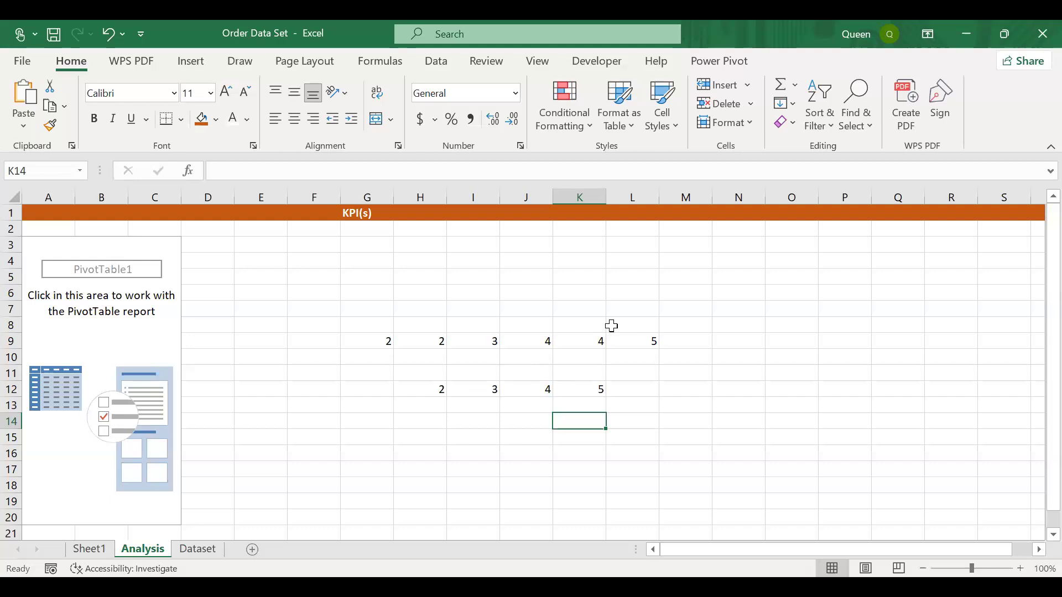
# Clear all contents and formatting of the sample numbers in range G9:M13
pyautogui.moveTo(372, 338); pyautogui.dragTo(685, 405)
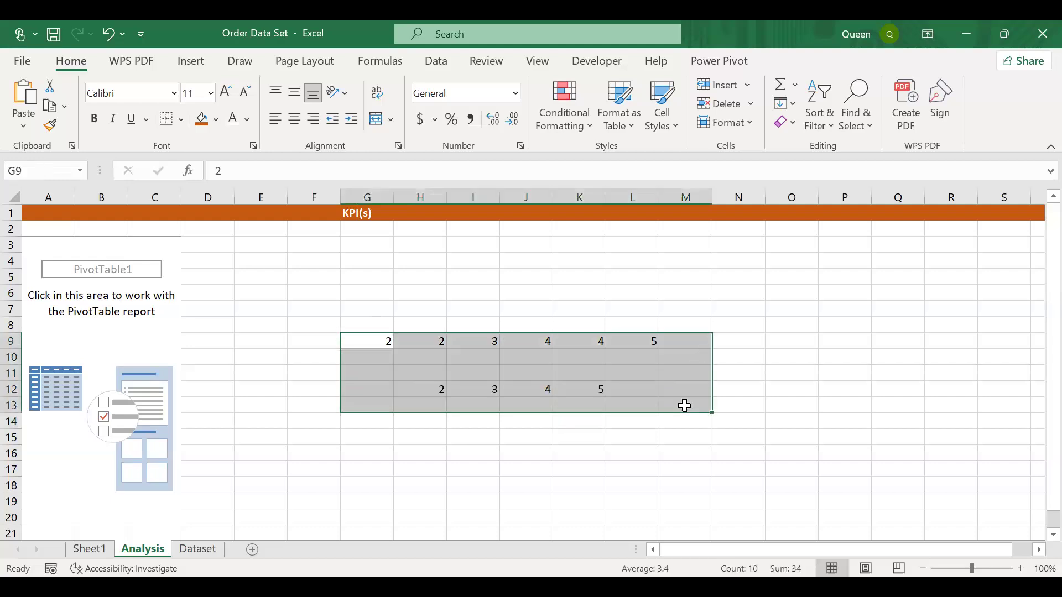
pyautogui.click(794, 128)
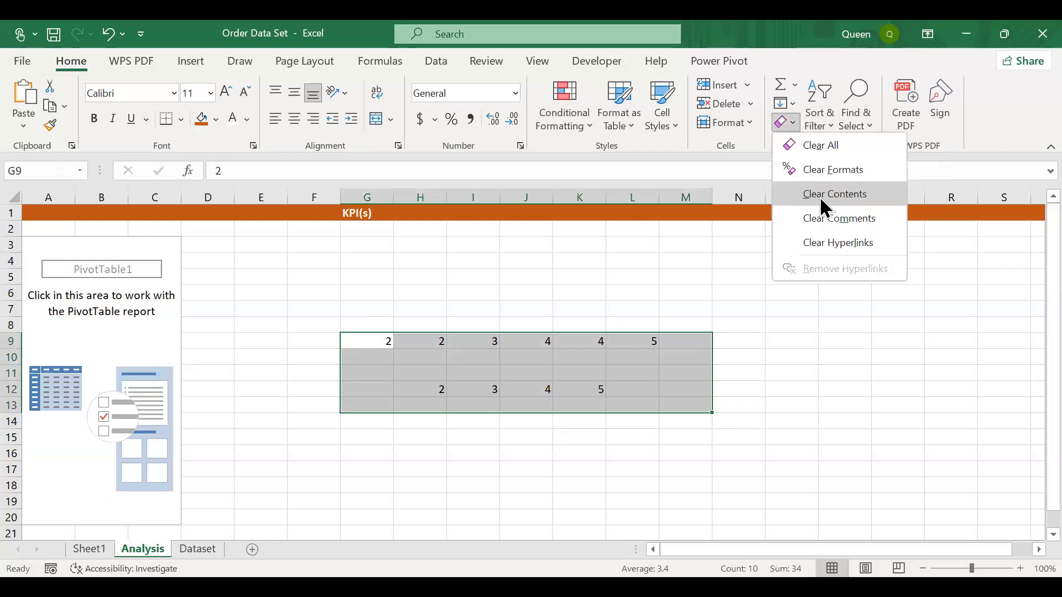
pyautogui.click(823, 150)
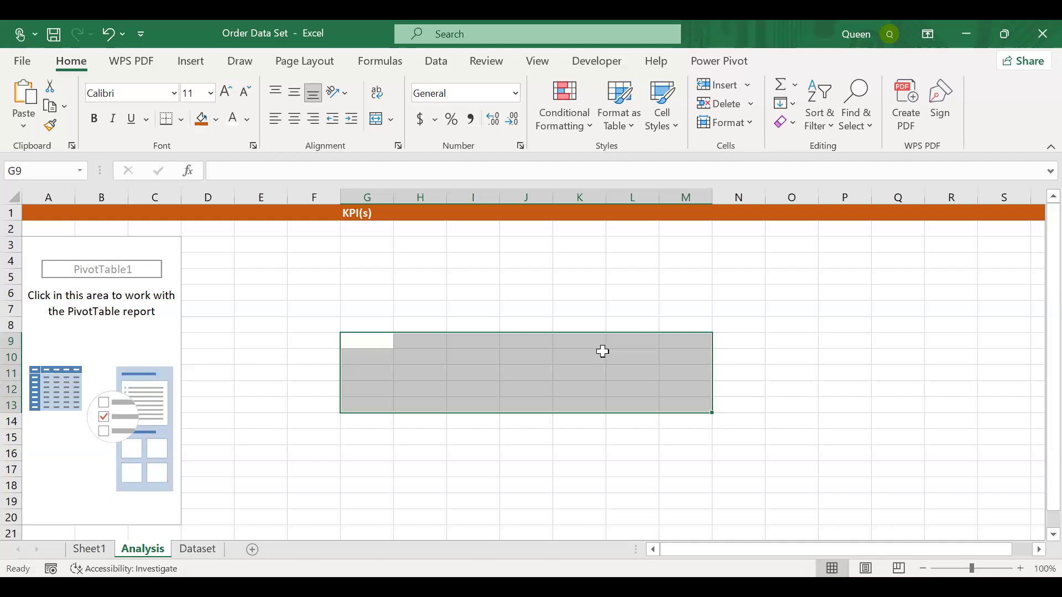
# Start a new measure in the PivotTable's Order_Data table and name it Total Customer
pyautogui.click(144, 320)
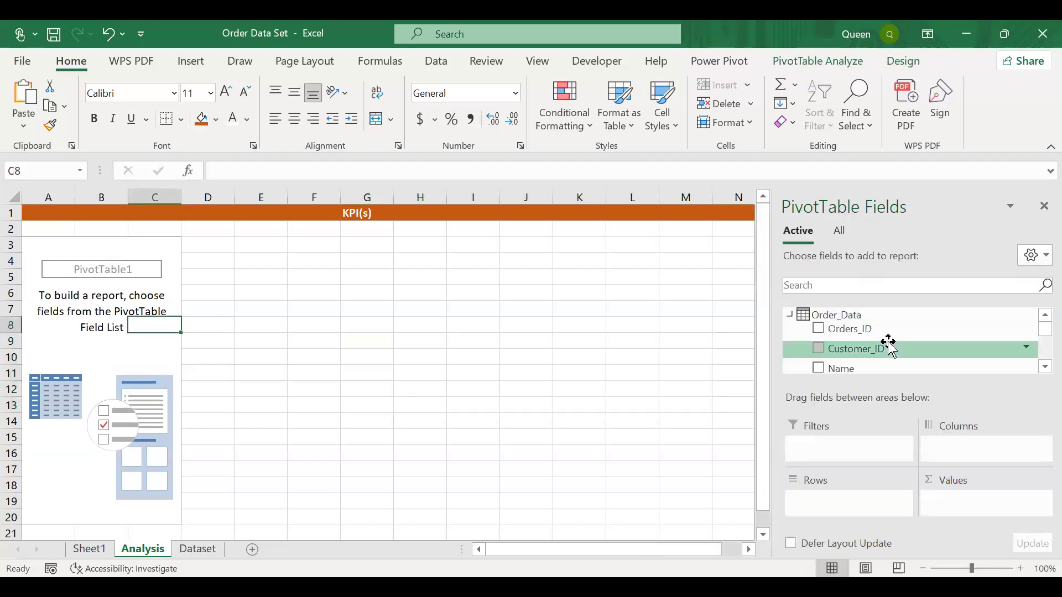
pyautogui.rightClick(896, 317)
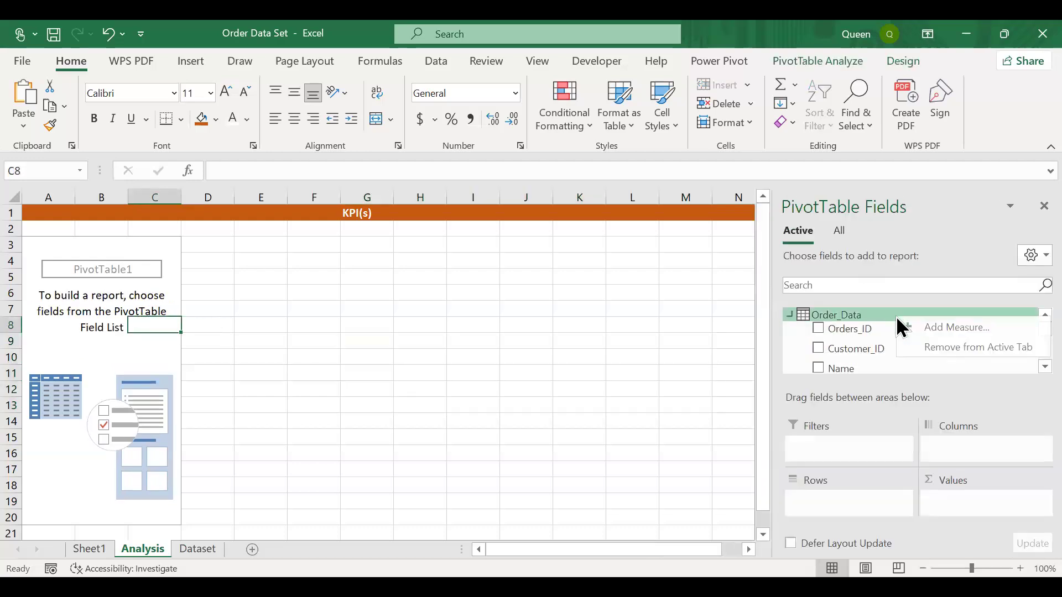
pyautogui.click(923, 327)
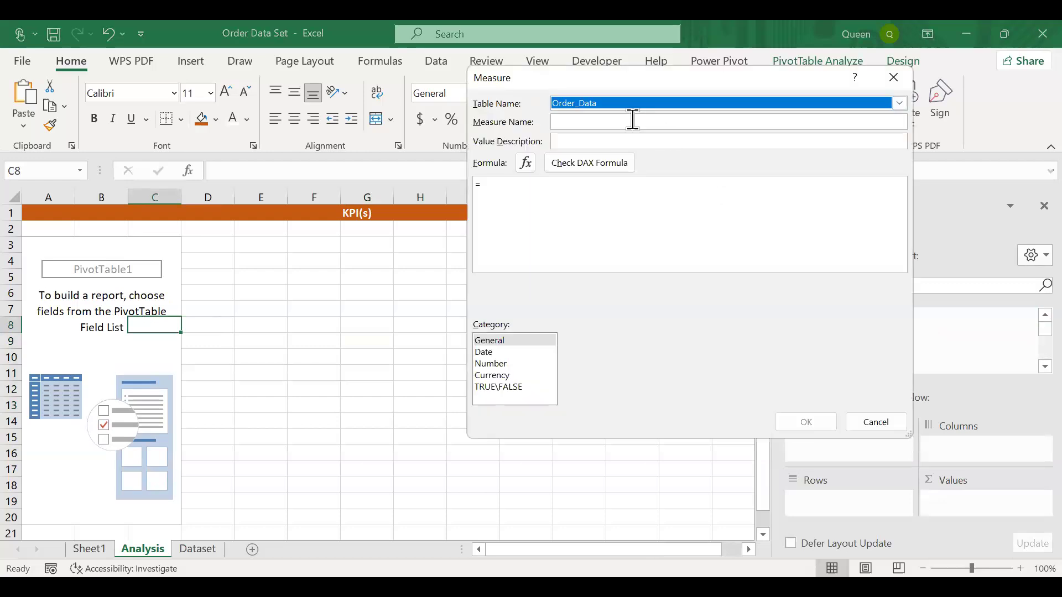
pyautogui.click(633, 120)
pyautogui.write('Total Cust')
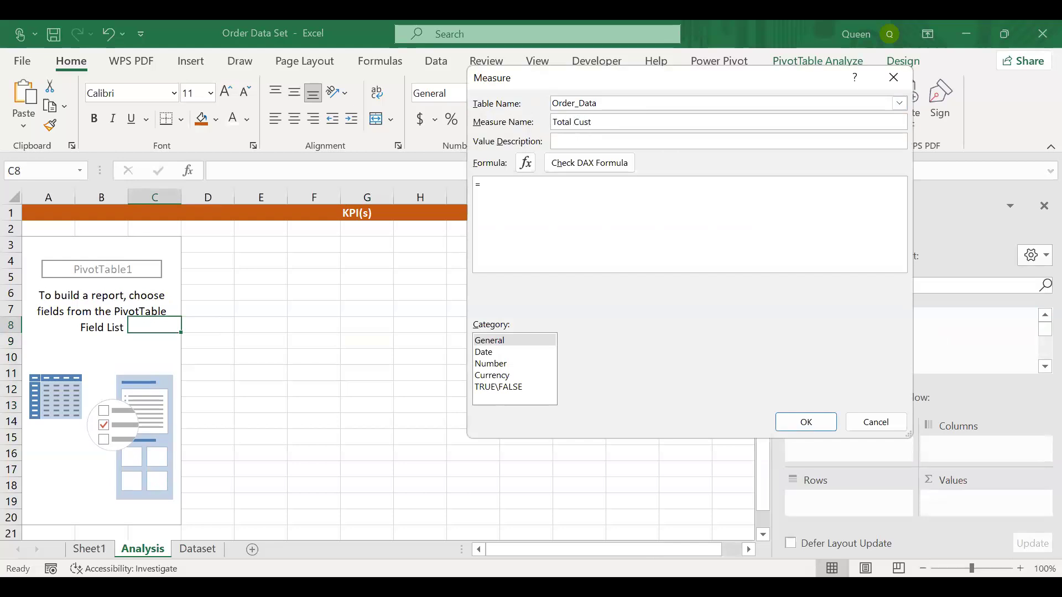
pyautogui.write('omer')
# Enter =DISTINCTCOUNT([Customer_ID]) as the formula of the Total Customer measure
pyautogui.write('d')
pyautogui.write('isc')
pyautogui.press('BackSpace')
pyautogui.write('t')
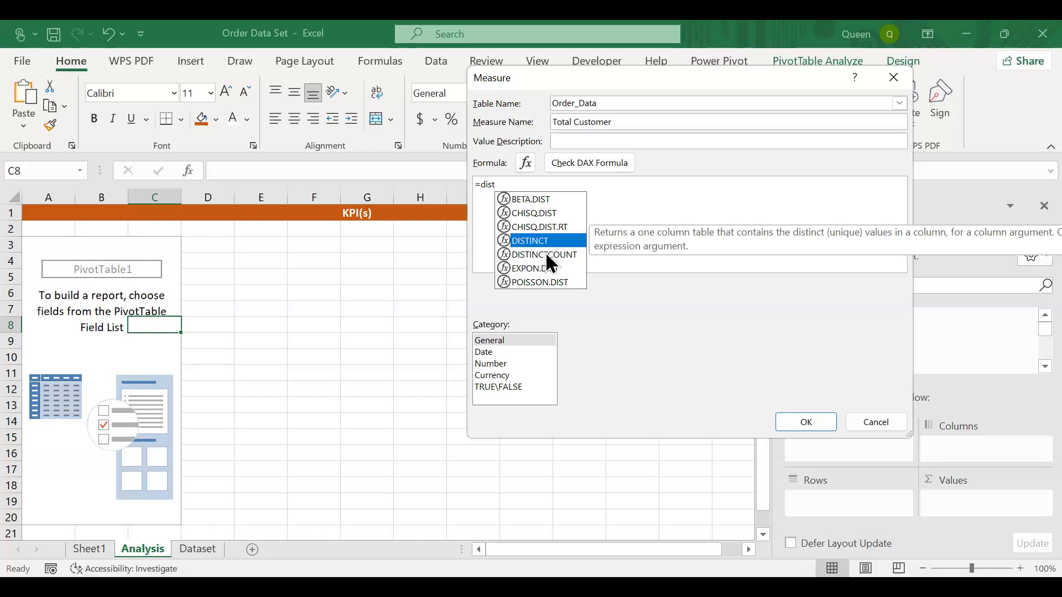
pyautogui.press('Down')
pyautogui.press('Tab')
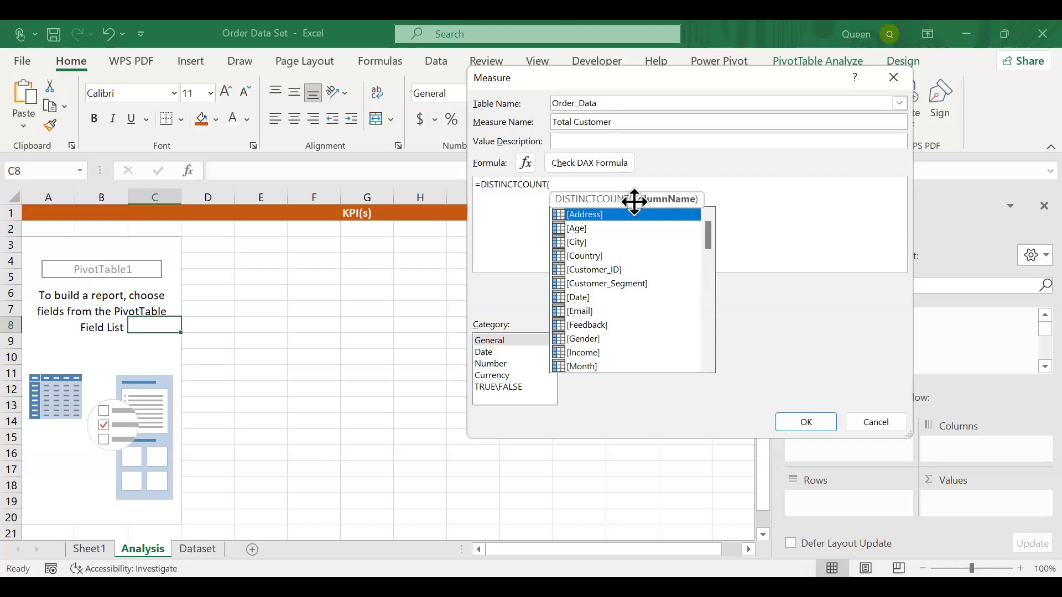
pyautogui.click(605, 271)
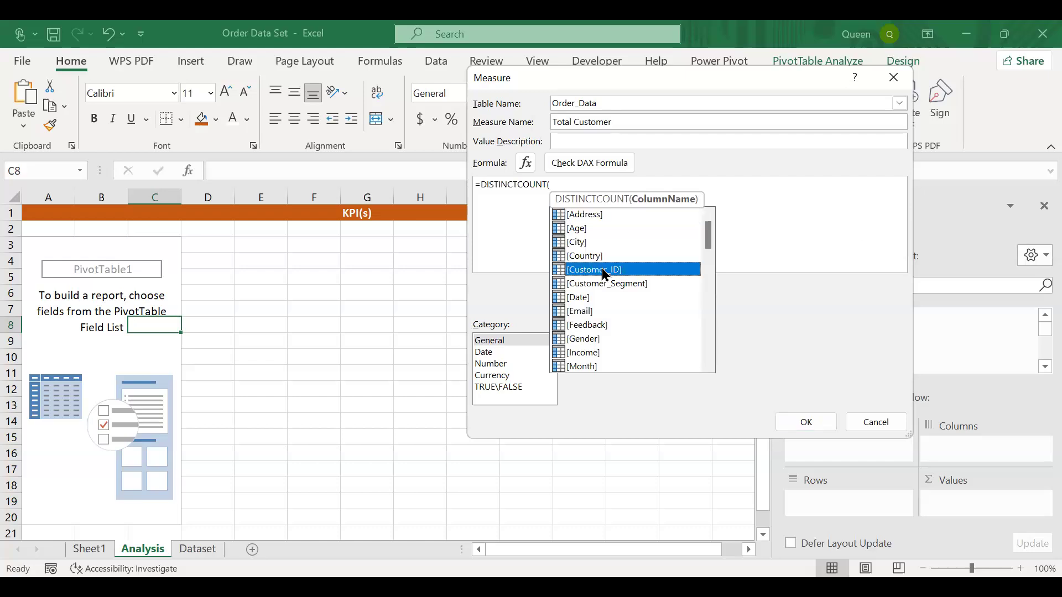
pyautogui.press('Tab')
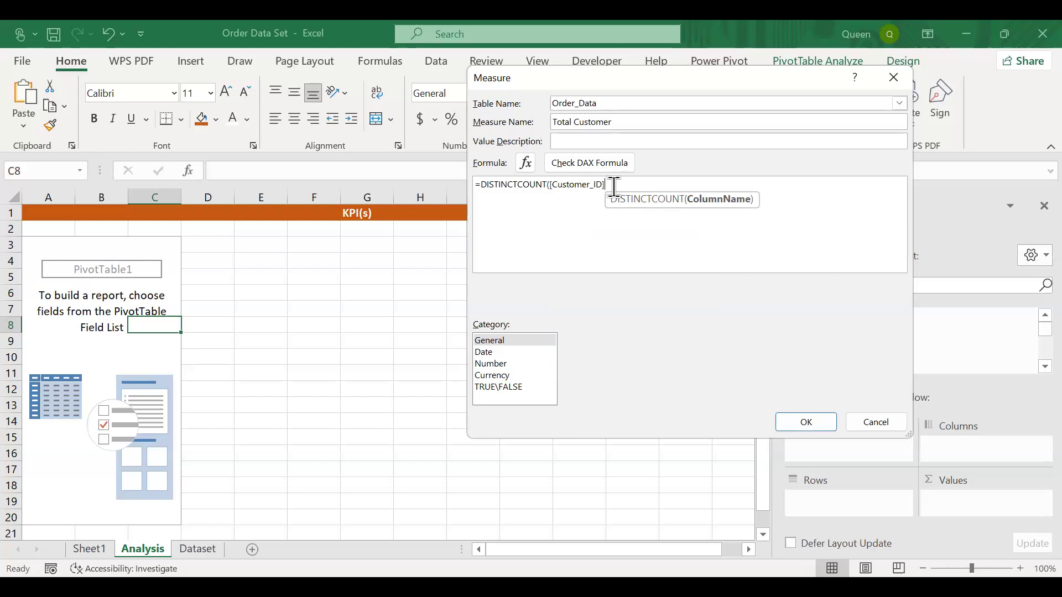
pyautogui.write(')')
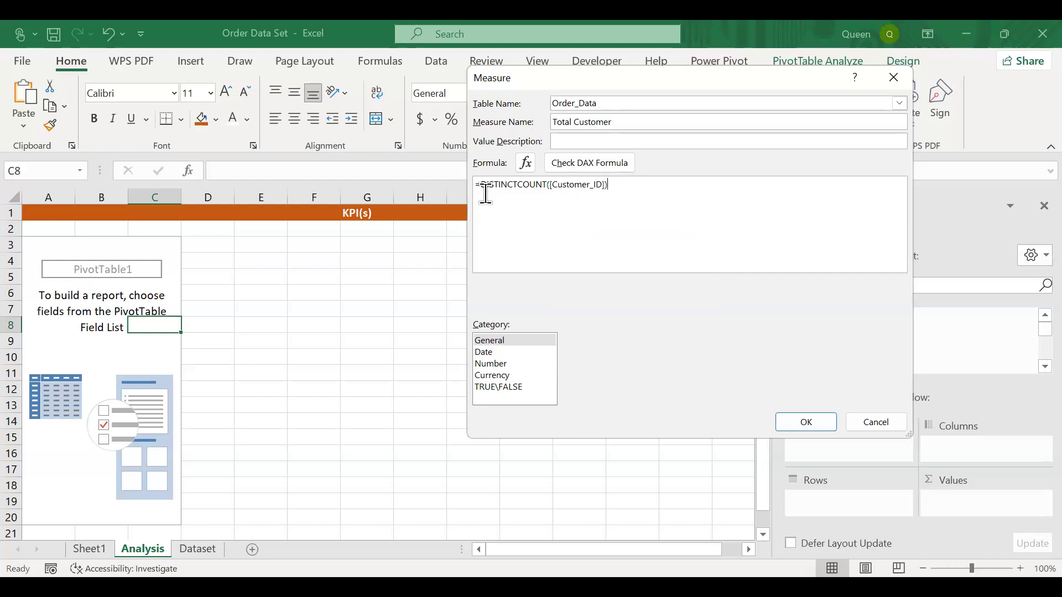
# Check the Total Customer measure's DAX formula for errors and save the measure to the Order_Data table
pyautogui.click(603, 167)
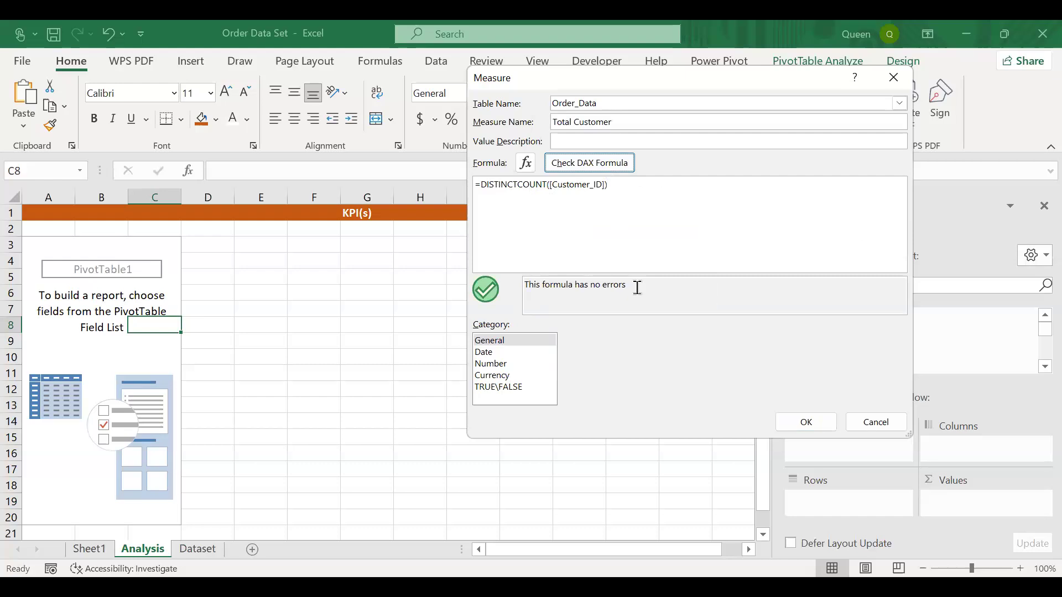
pyautogui.click(808, 423)
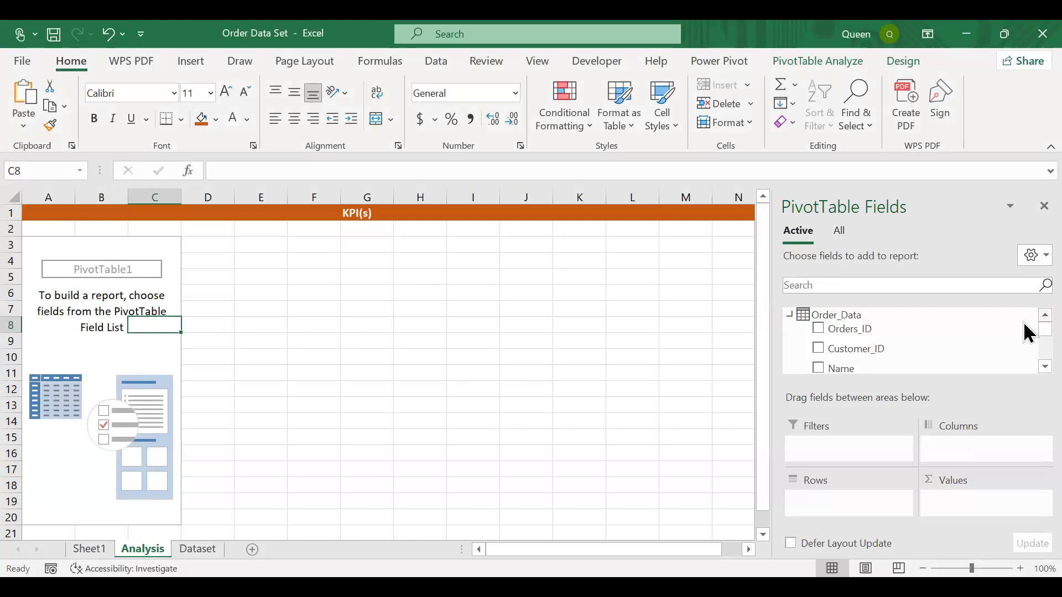
pyautogui.scroll(-5, 1024, 354)
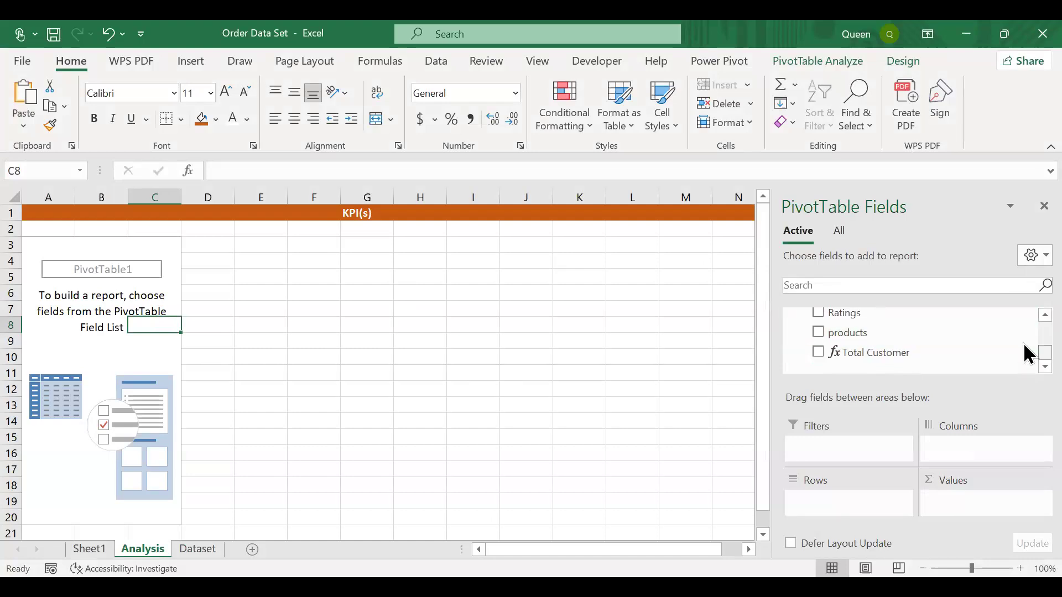
pyautogui.scroll(5, 1024, 343)
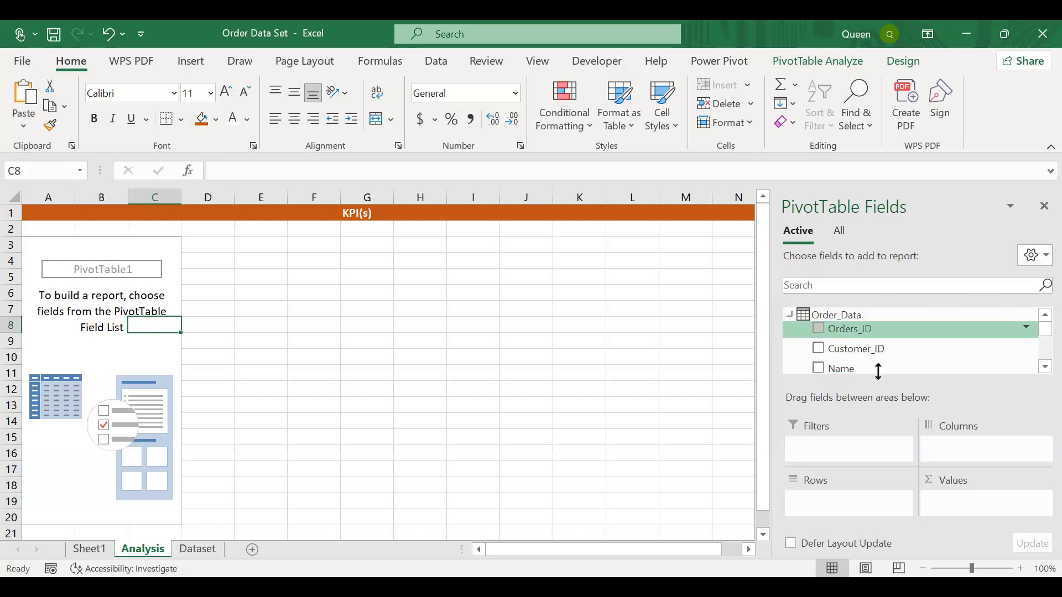
# Add the Total Customer measure to the values of the PivotTable on the Analysis sheet
pyautogui.scroll(-5, 1028, 343)
pyautogui.scroll(-4, 1028, 351)
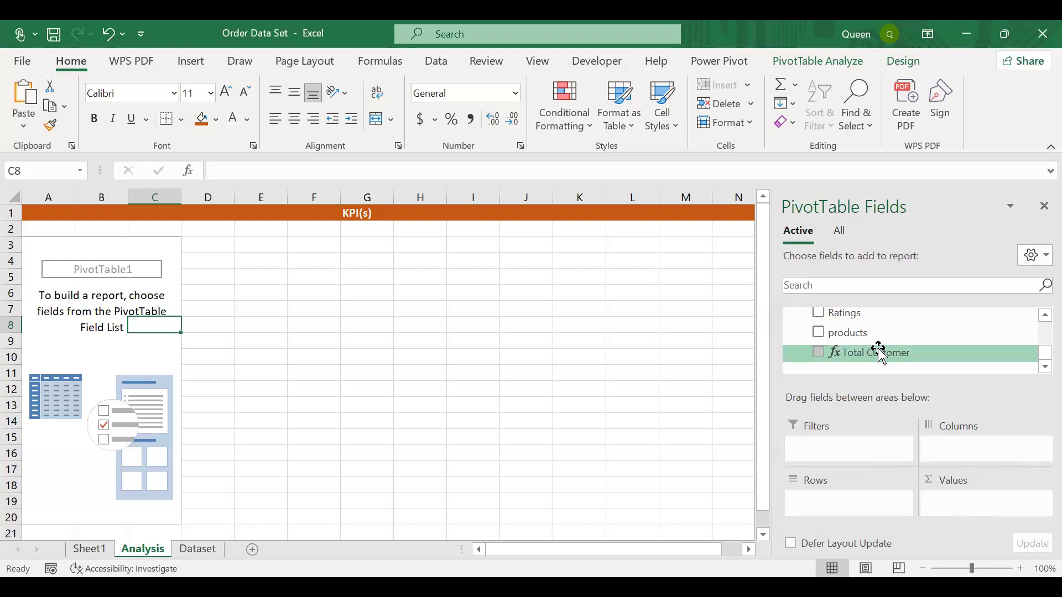
pyautogui.moveTo(879, 351); pyautogui.dragTo(977, 511)
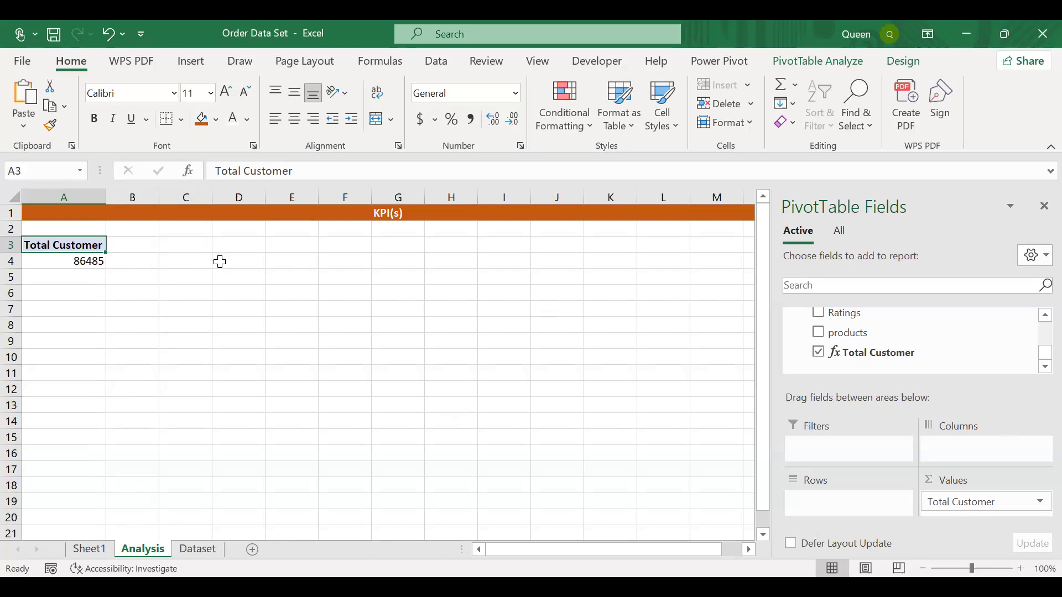
# Format the Total Customer value in cell A4 with a thousands separator and no decimal places
pyautogui.moveTo(83, 262)
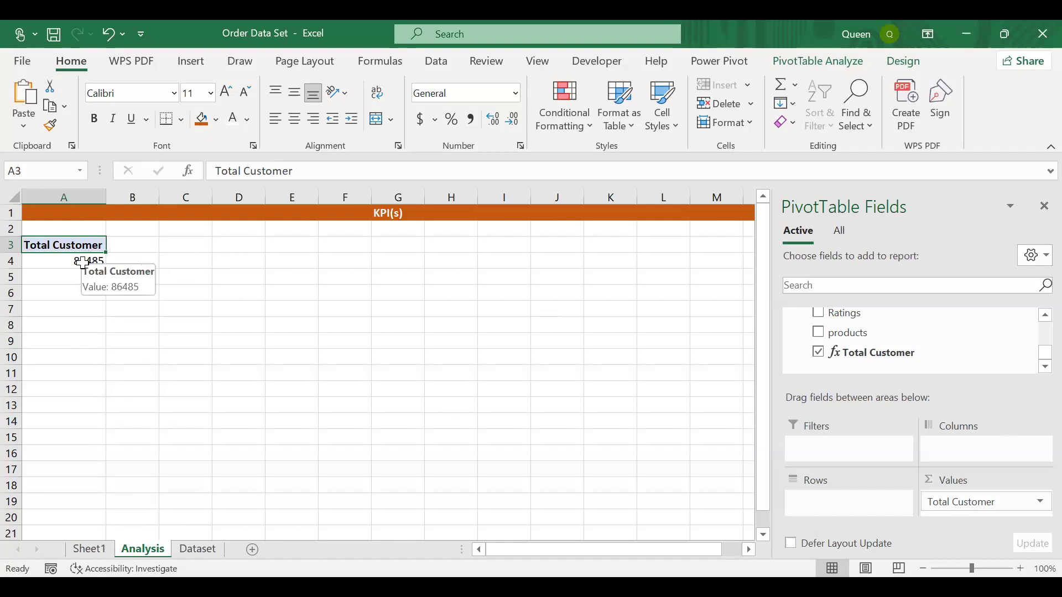
pyautogui.click(76, 262)
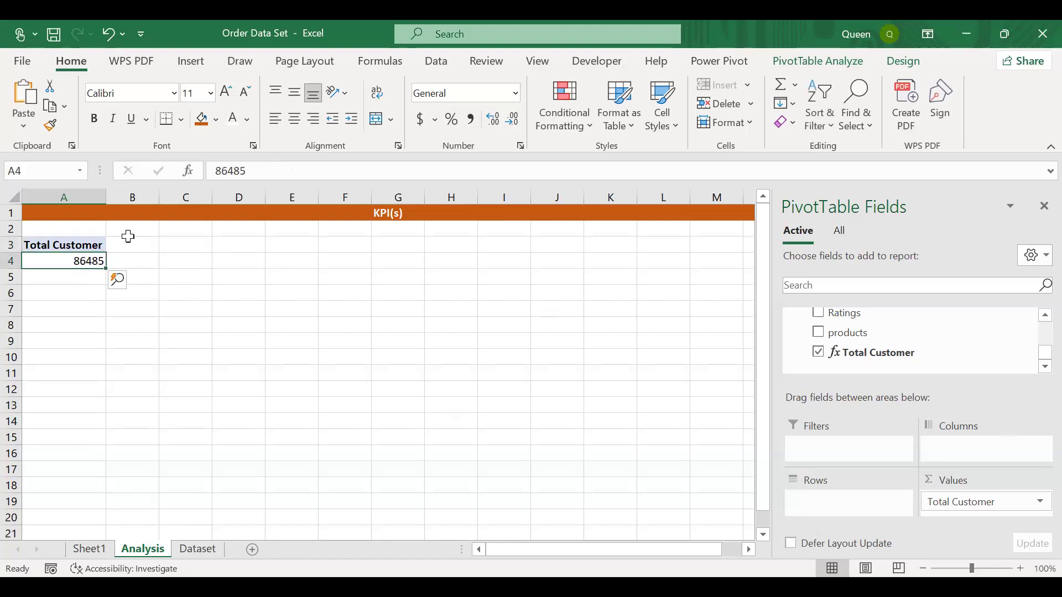
pyautogui.click(476, 117)
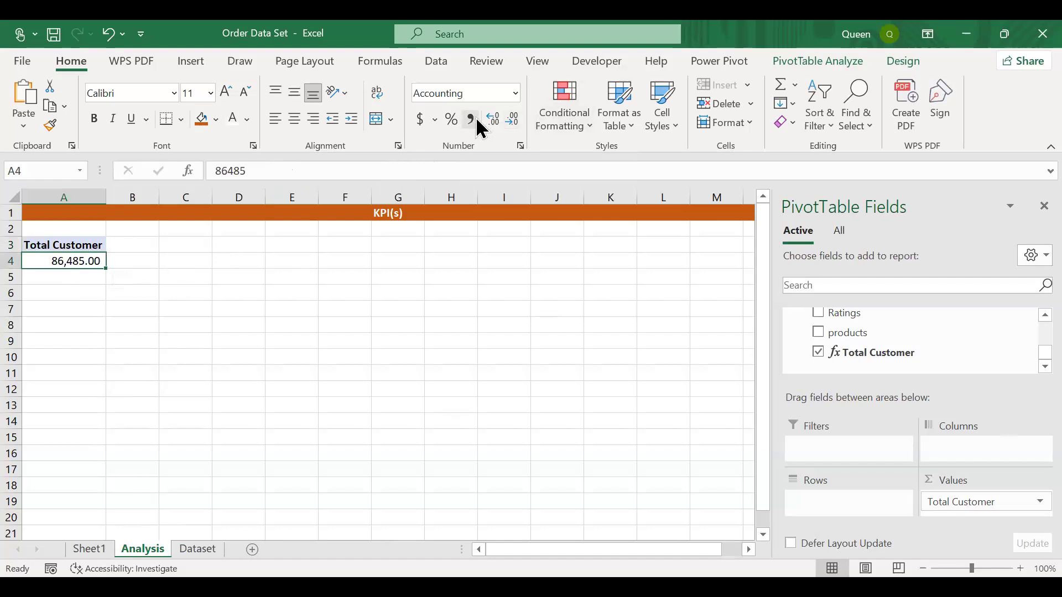
pyautogui.click(511, 120)
pyautogui.click(508, 123)
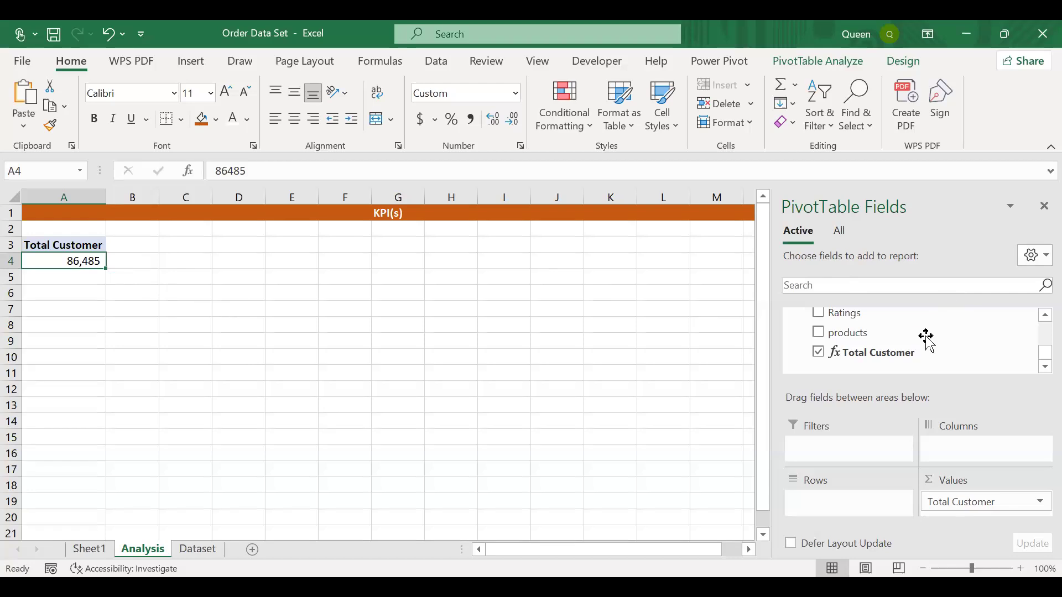
# Open the Total Customer measure's definition to review its formula, and close it without changes
pyautogui.rightClick(923, 356)
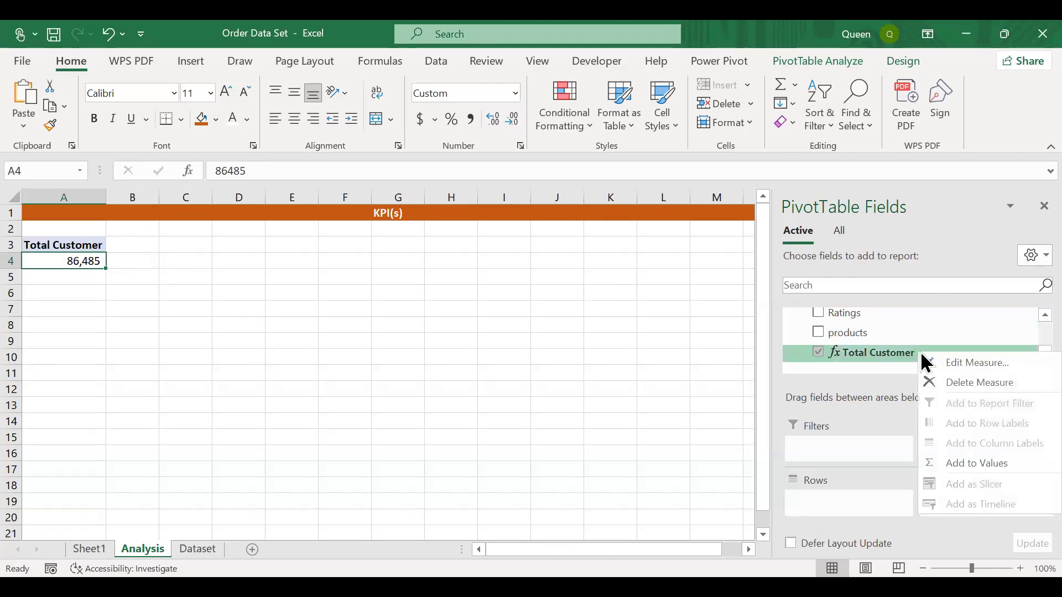
pyautogui.click(974, 366)
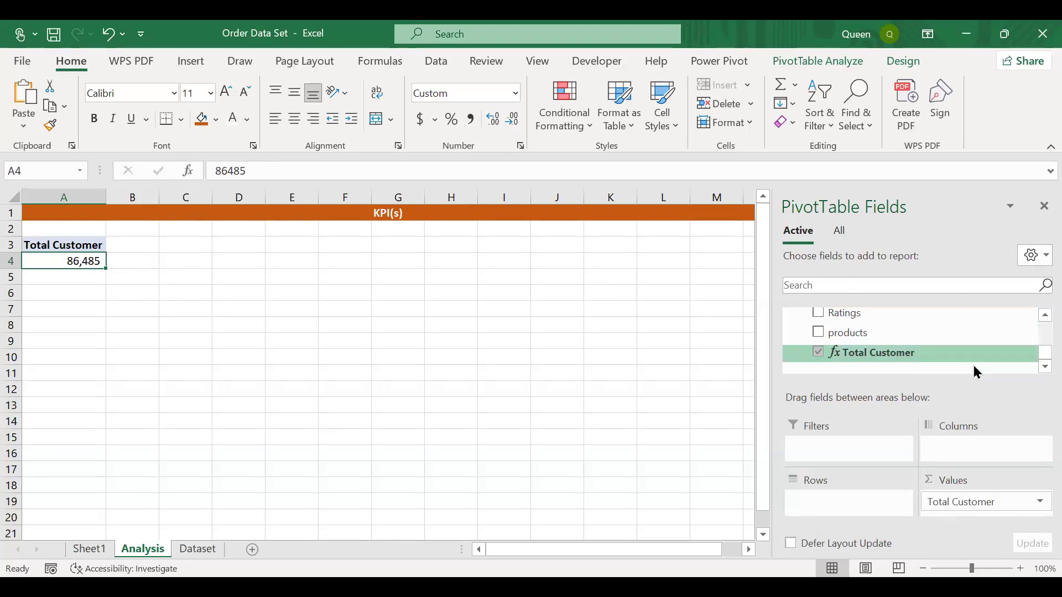
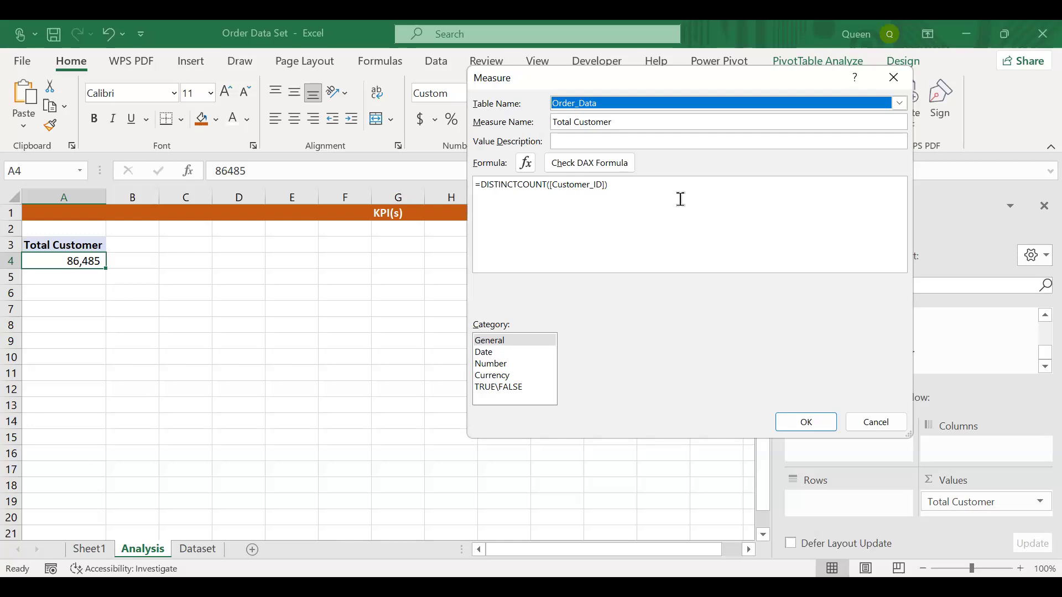
pyautogui.click(650, 191)
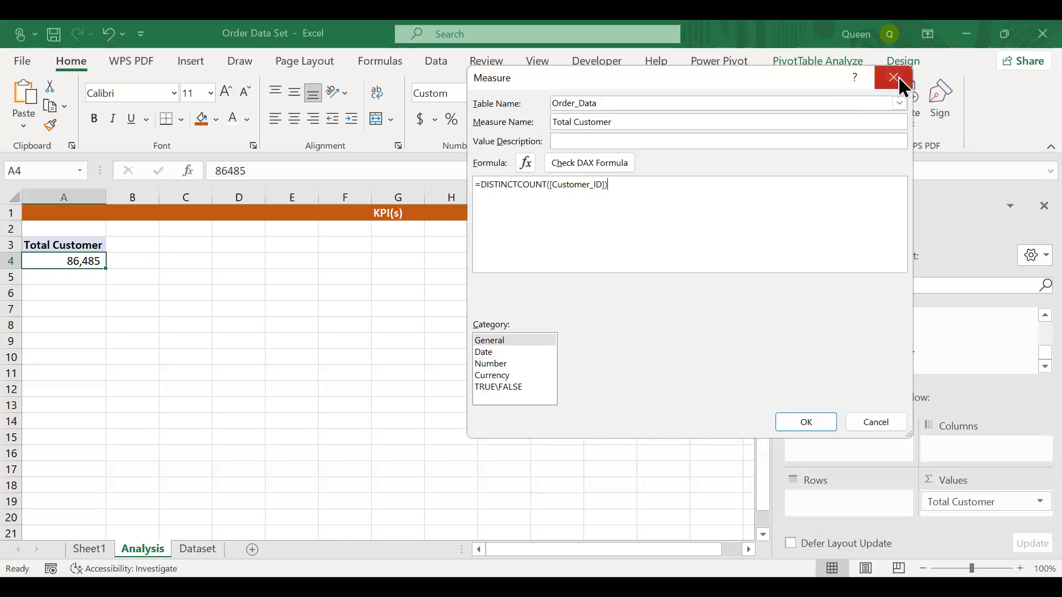
pyautogui.press('Escape')
# Delete the Total Customer measure from the Order_Data table
pyautogui.rightClick(953, 356)
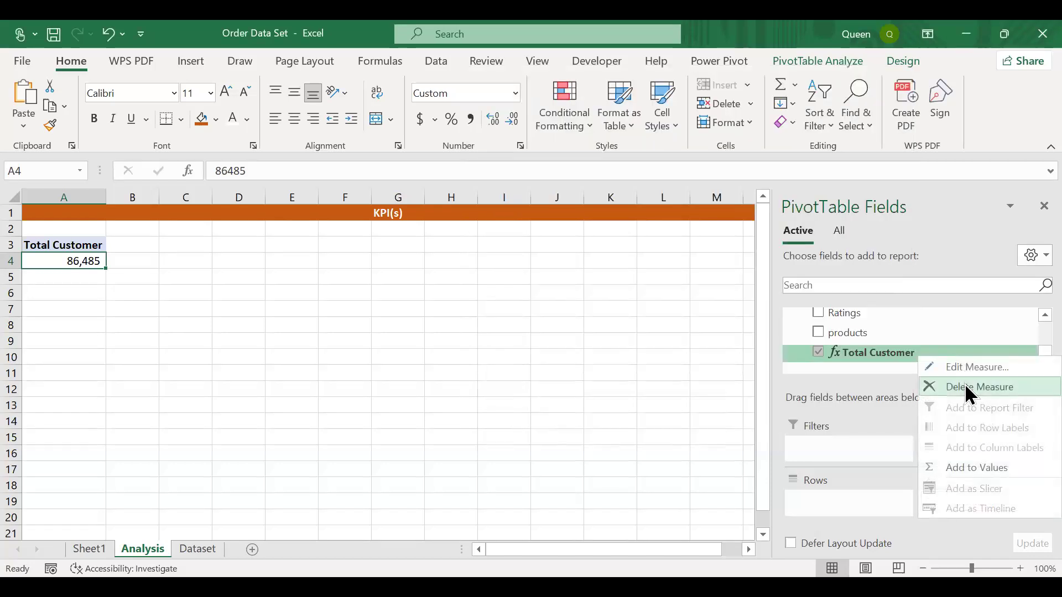
pyautogui.click(966, 387)
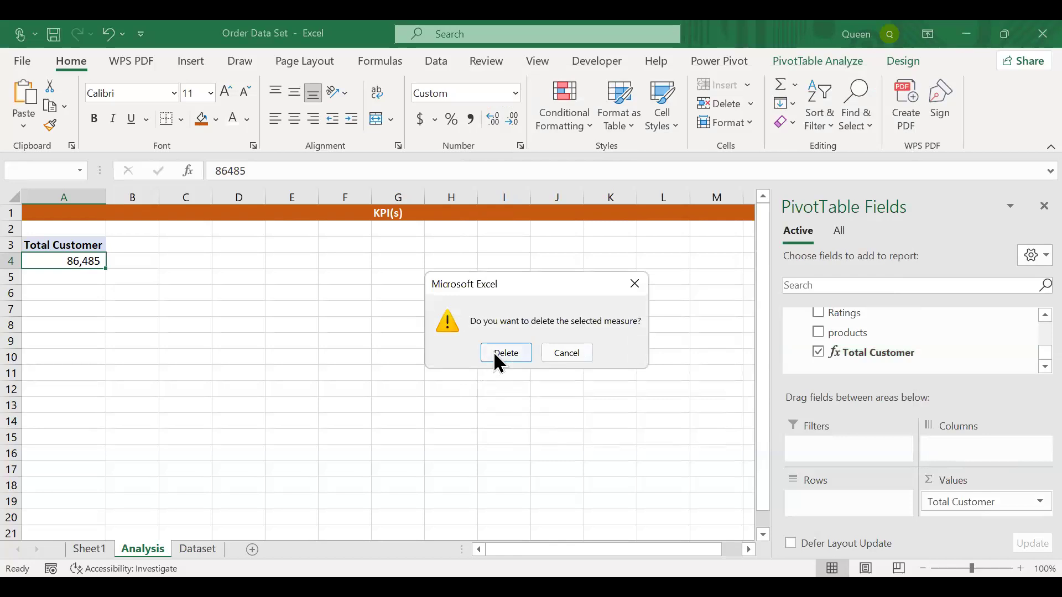
pyautogui.click(493, 352)
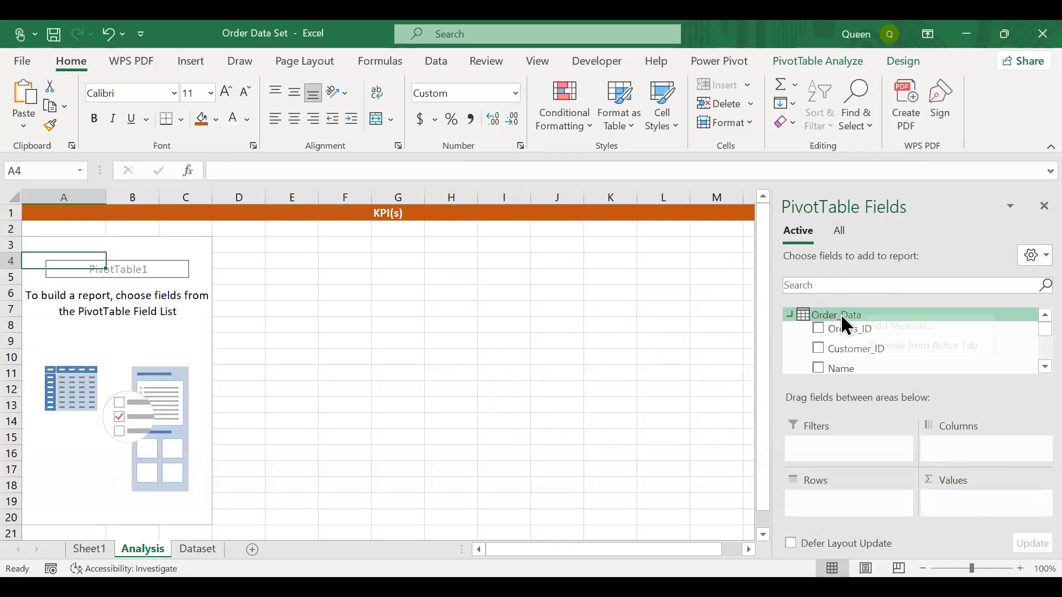
# Start a new measure in the Order_Data table and name it Total Customer
pyautogui.rightClick(840, 314)
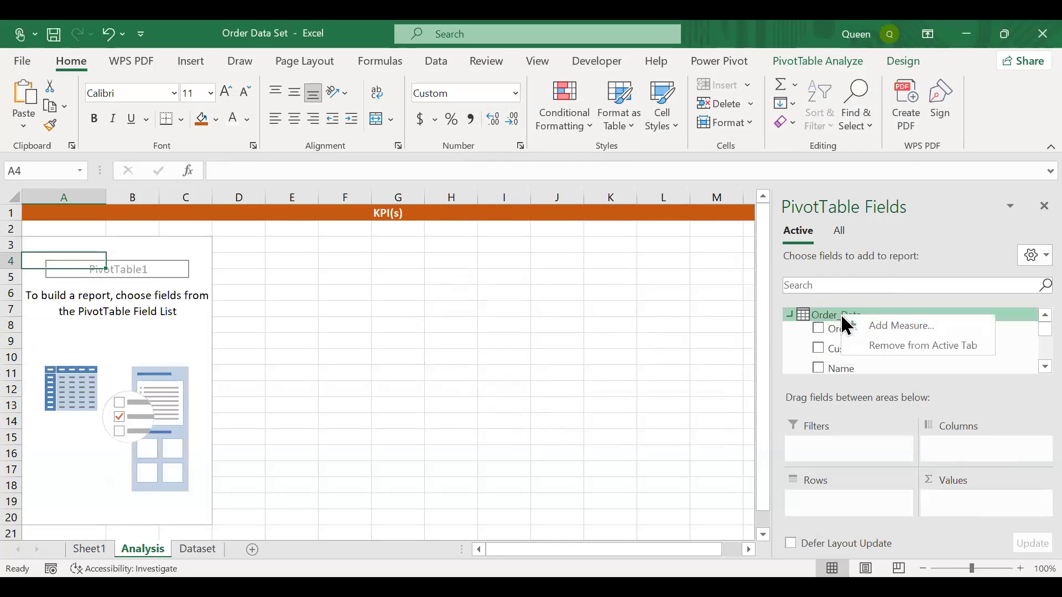
pyautogui.click(886, 326)
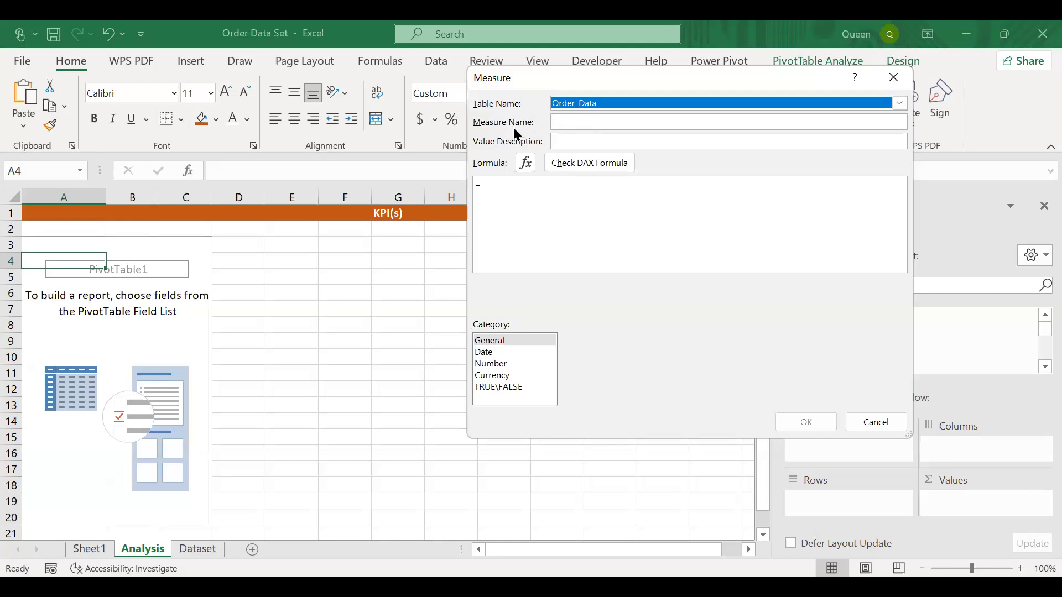
pyautogui.click(582, 122)
pyautogui.write('Total Customer')
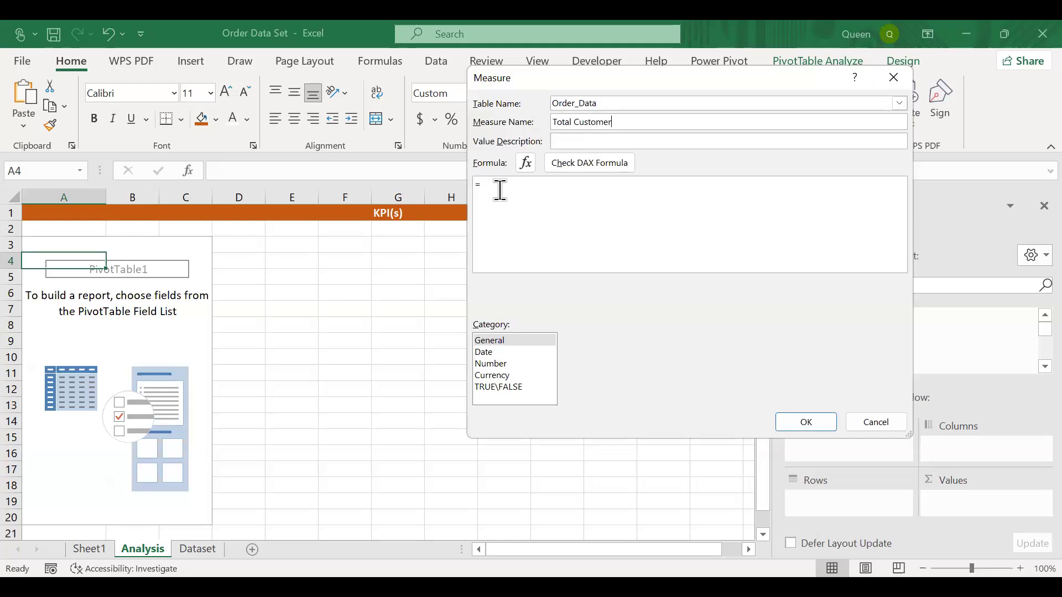
# Enter =DISTINCTCOUNT([Customer_ID]) as the measure's formula, check it for errors and save the measure
pyautogui.click(500, 190)
pyautogui.write('dis')
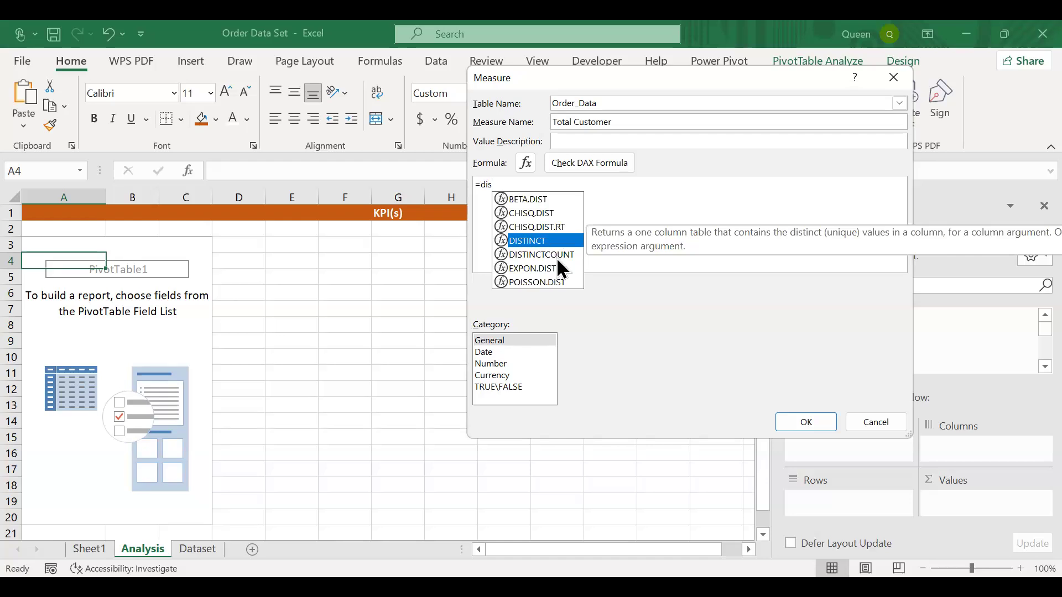
pyautogui.doubleClick(556, 255)
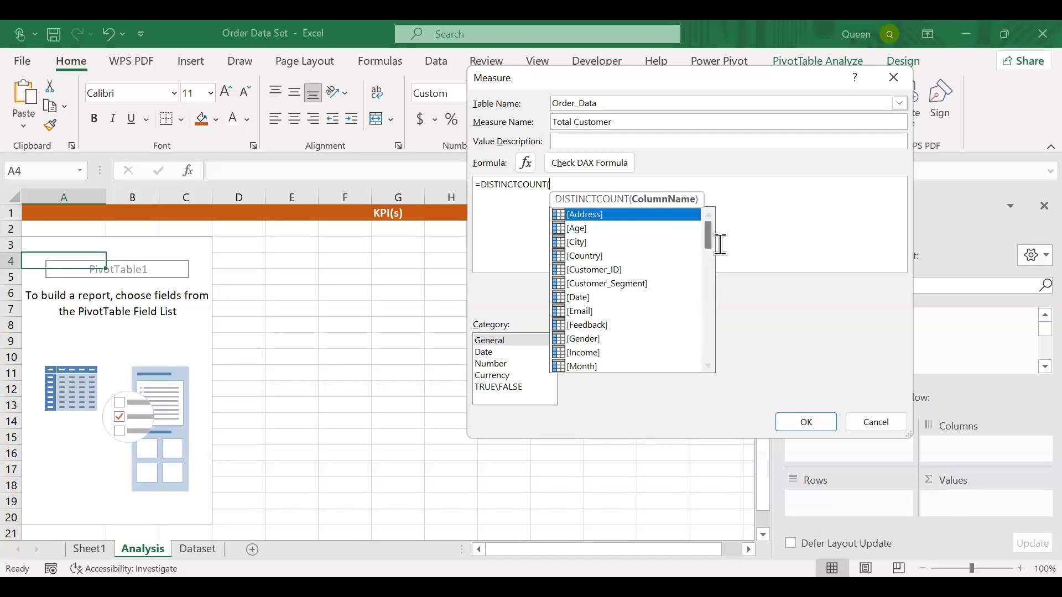
pyautogui.click(594, 270)
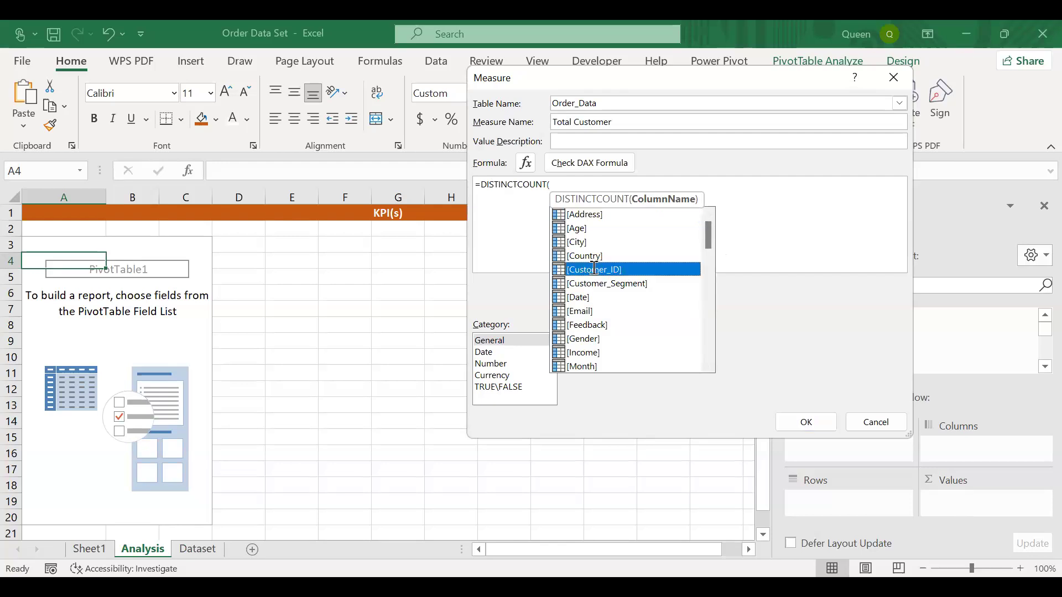
pyautogui.doubleClick(594, 269)
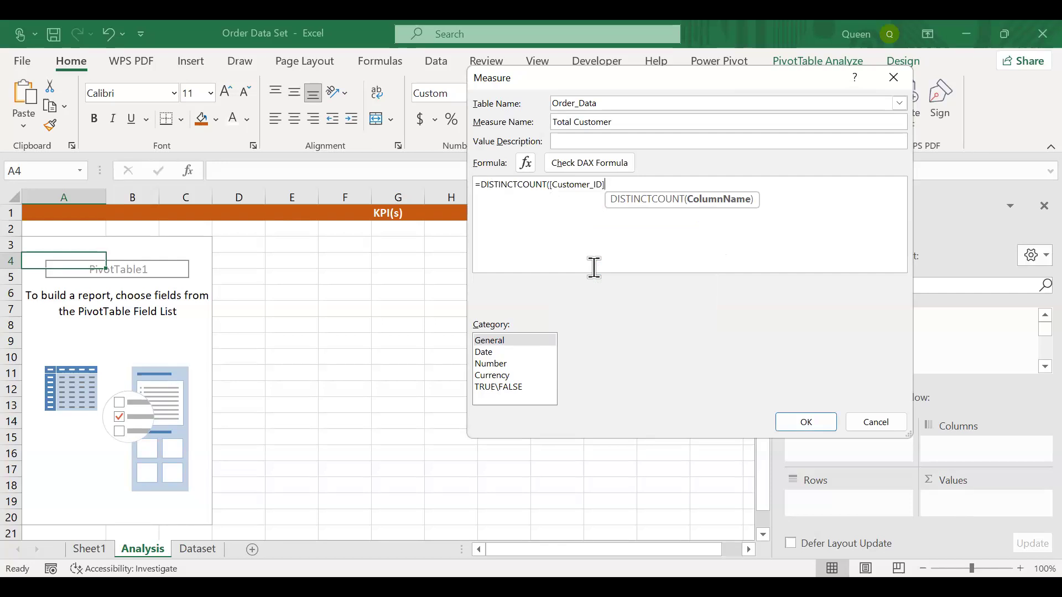
pyautogui.write(')')
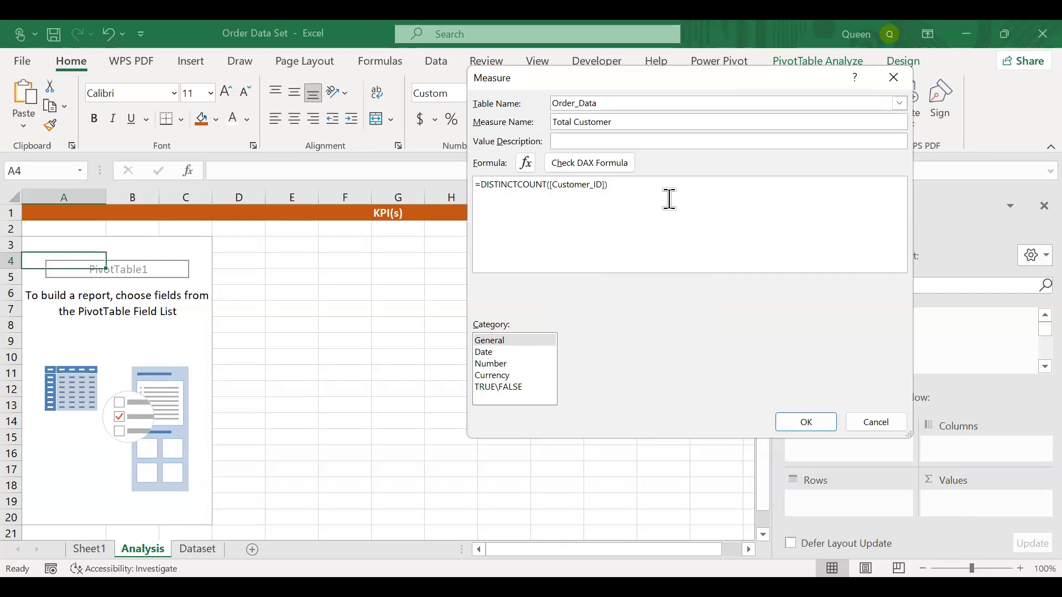
pyautogui.click(614, 164)
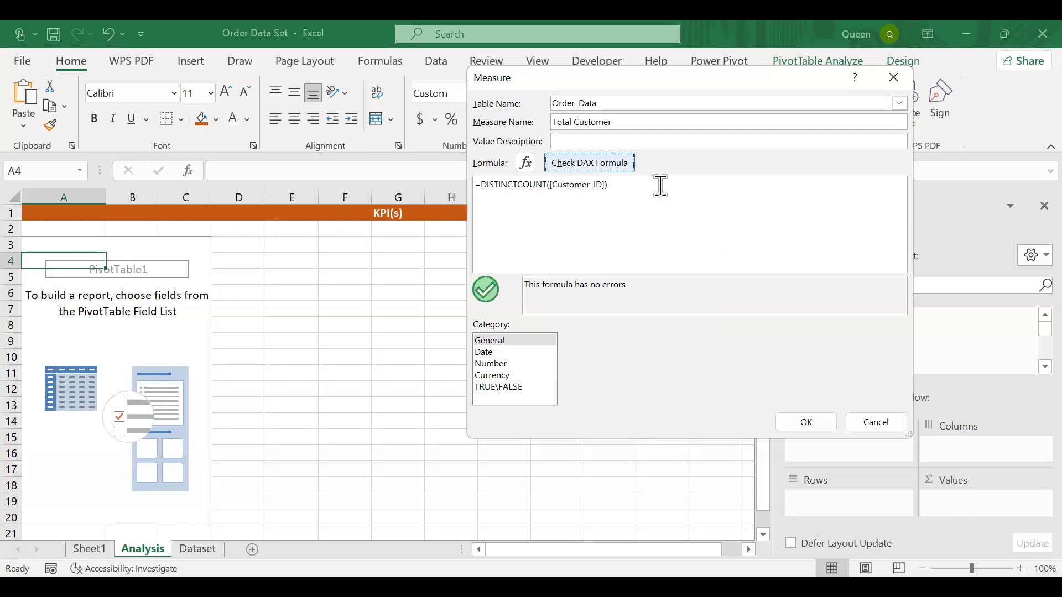
pyautogui.click(806, 423)
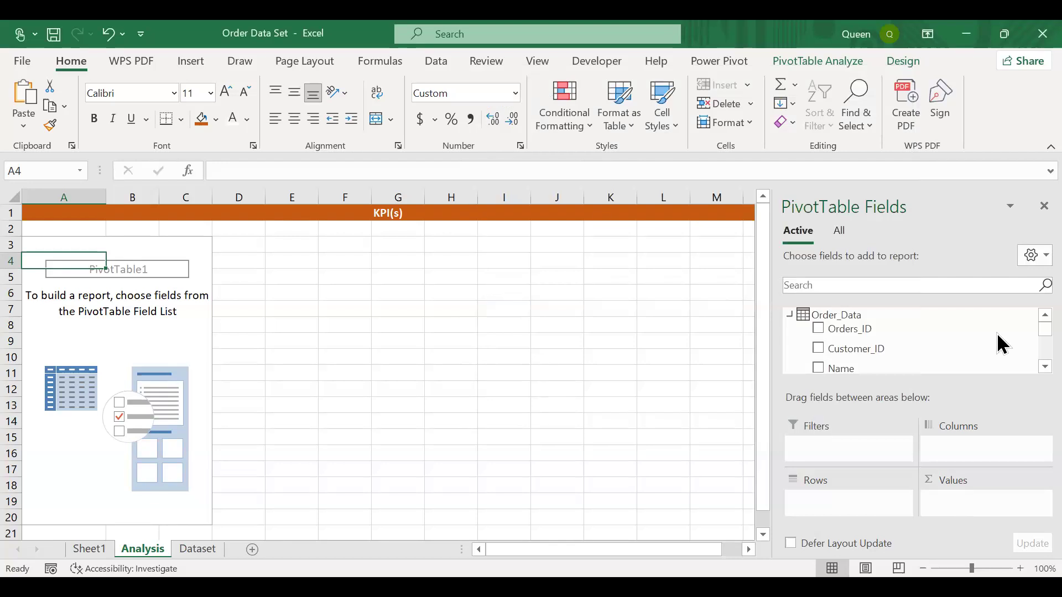
# Place the recreated Total Customer measure in the PivotTable's values
pyautogui.scroll(-2, 1025, 342)
pyautogui.scroll(-3, 1027, 352)
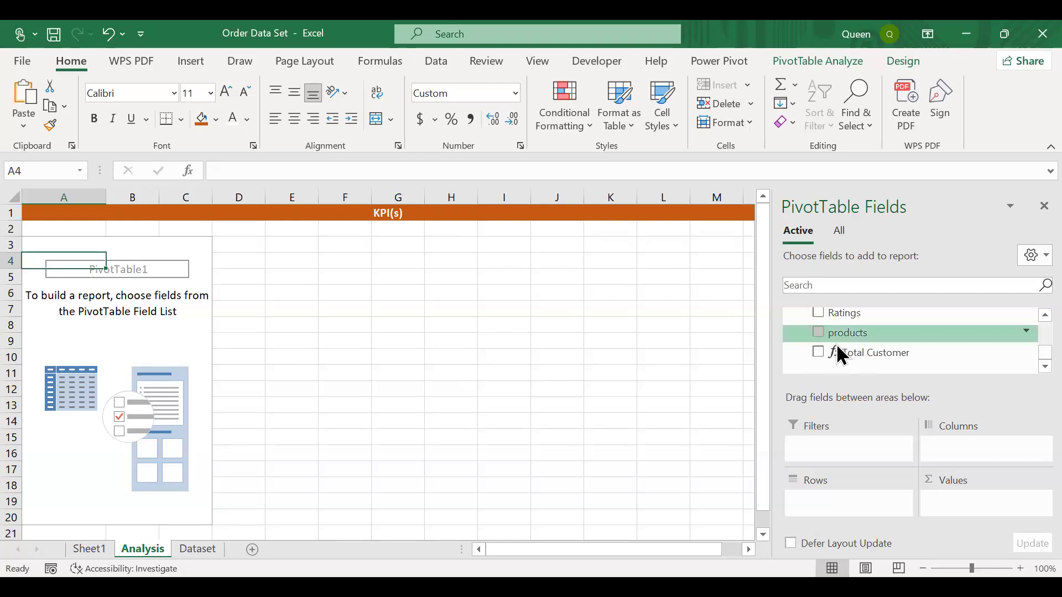
pyautogui.moveTo(835, 351); pyautogui.dragTo(969, 499)
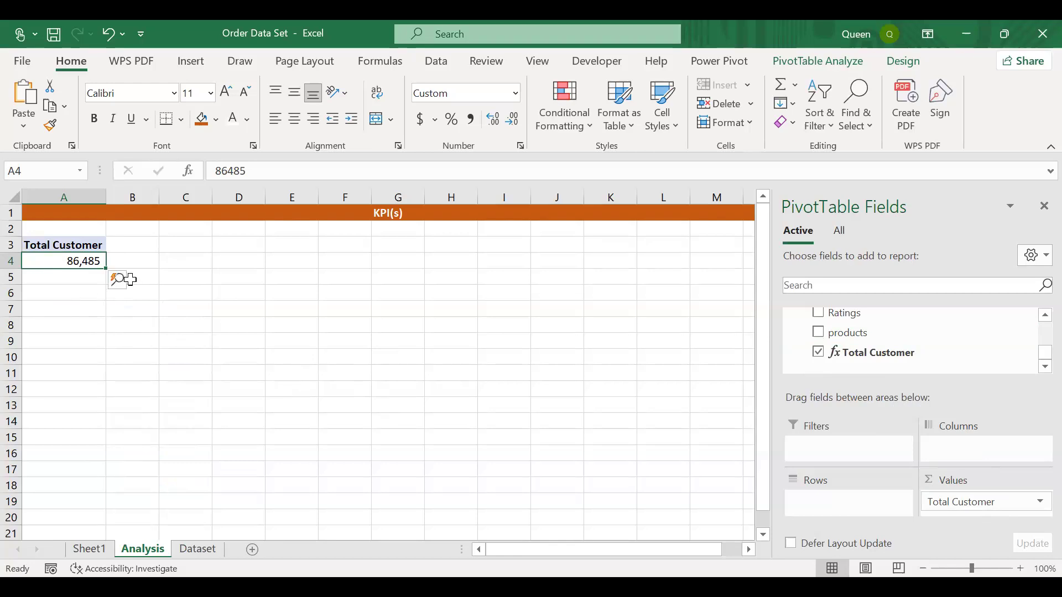
# Copy the Total Customer PivotTable in A3:A4 to cell F3 and widen column F to fit its heading
pyautogui.moveTo(52, 243); pyautogui.dragTo(55, 259)
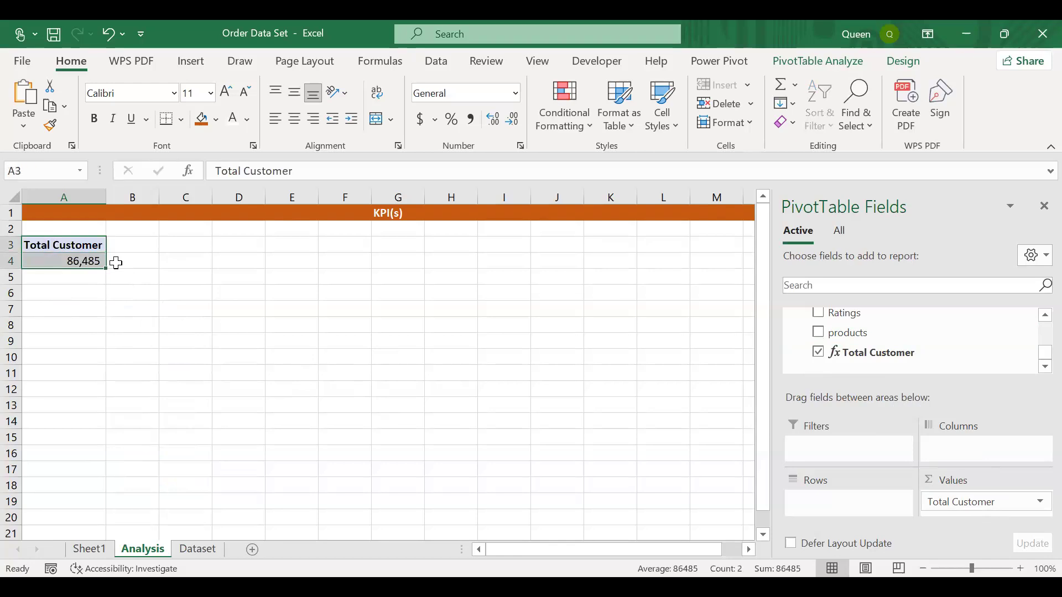
pyautogui.moveTo(123, 280); pyautogui.dragTo(75, 261)
pyautogui.click(75, 243)
pyautogui.hotkey('ctrl', 'c')
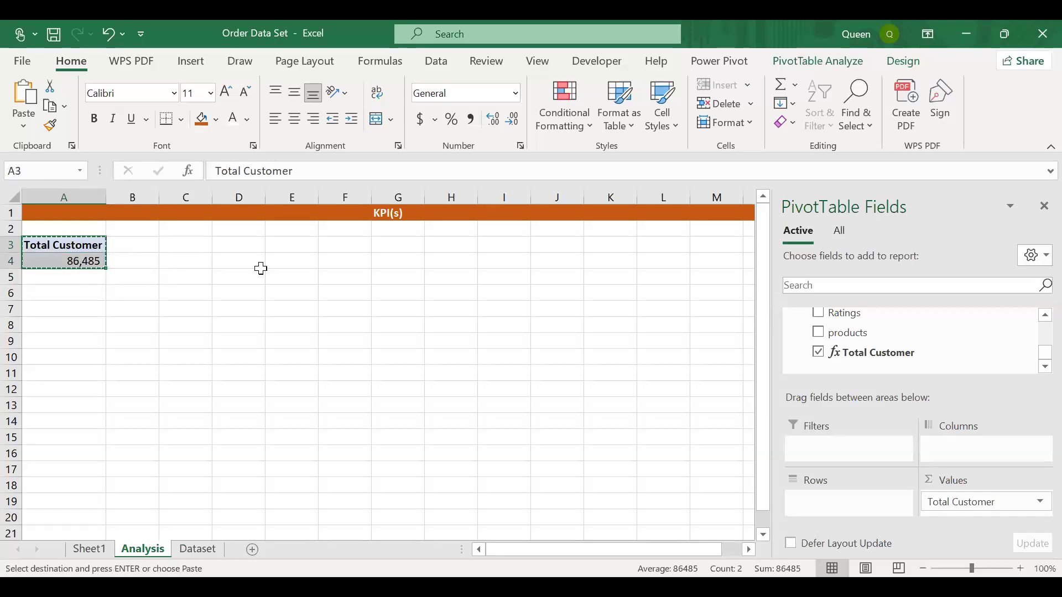
pyautogui.click(343, 248)
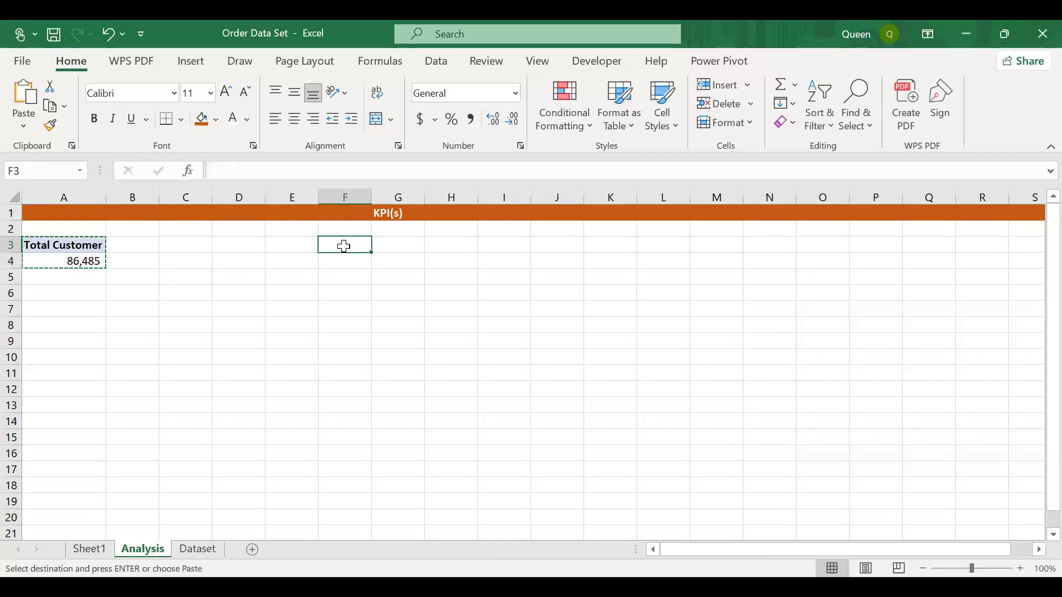
pyautogui.hotkey('ctrl', 'v')
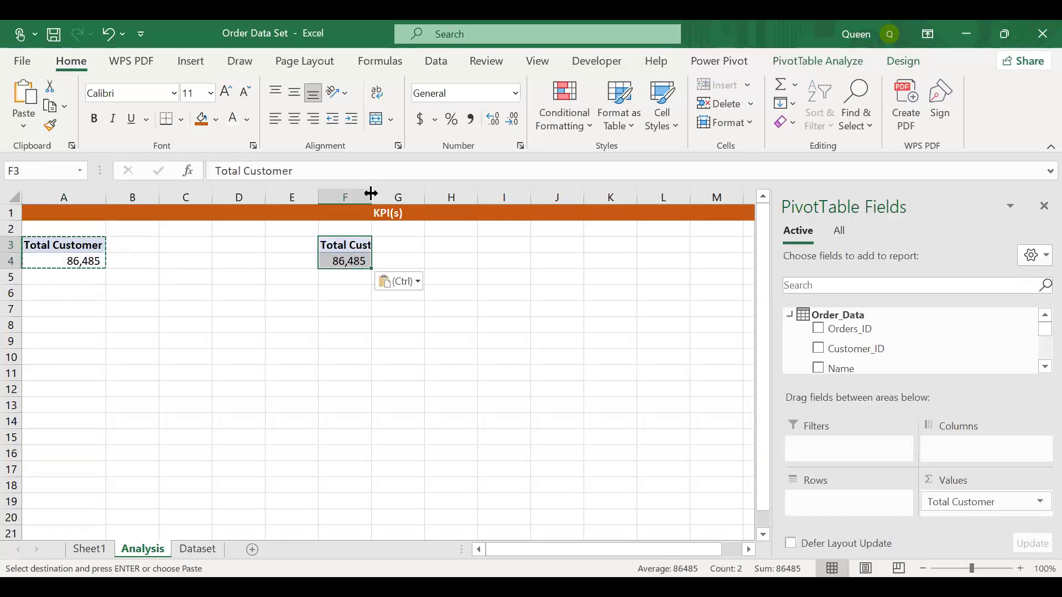
pyautogui.doubleClick(400, 202)
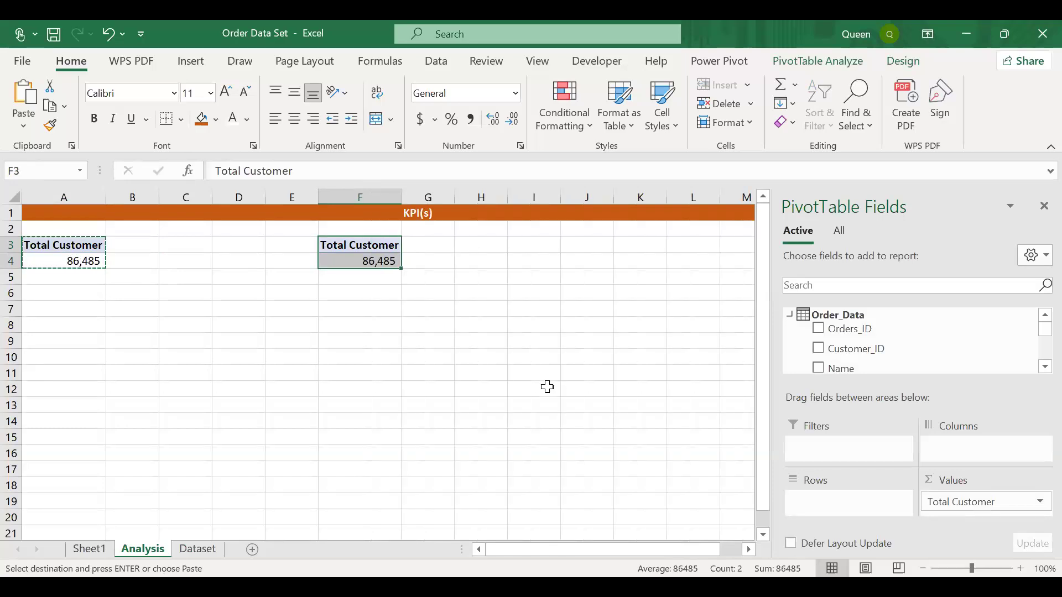
# Replace Total Customer with Orders_ID in the values of the PivotTable at F3
pyautogui.click(969, 504)
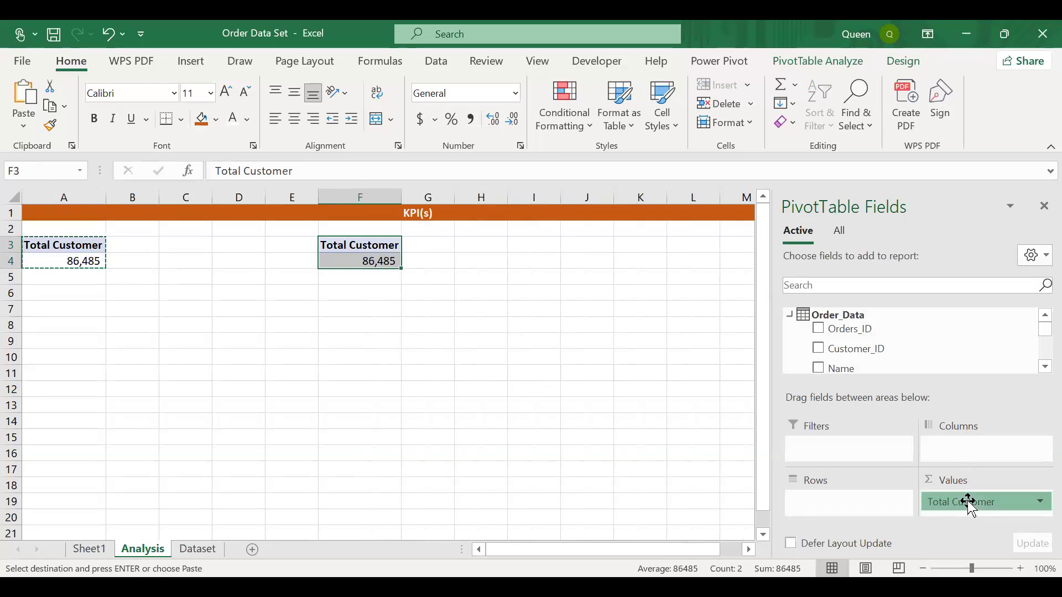
pyautogui.moveTo(971, 505); pyautogui.dragTo(343, 391)
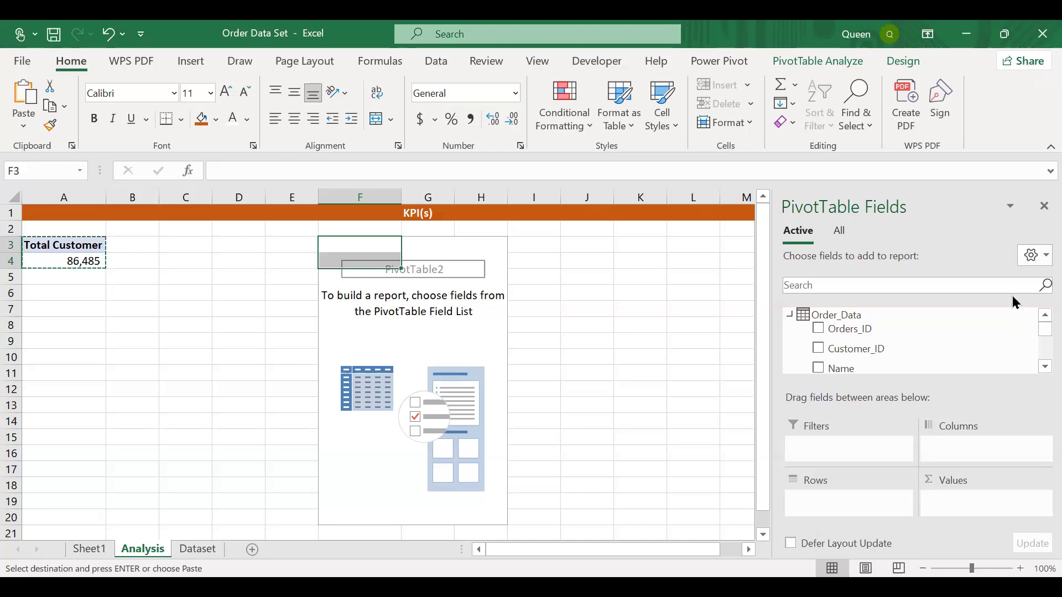
pyautogui.scroll(-1, 1025, 337)
pyautogui.scroll(-2, 1028, 340)
pyautogui.scroll(4, 1028, 337)
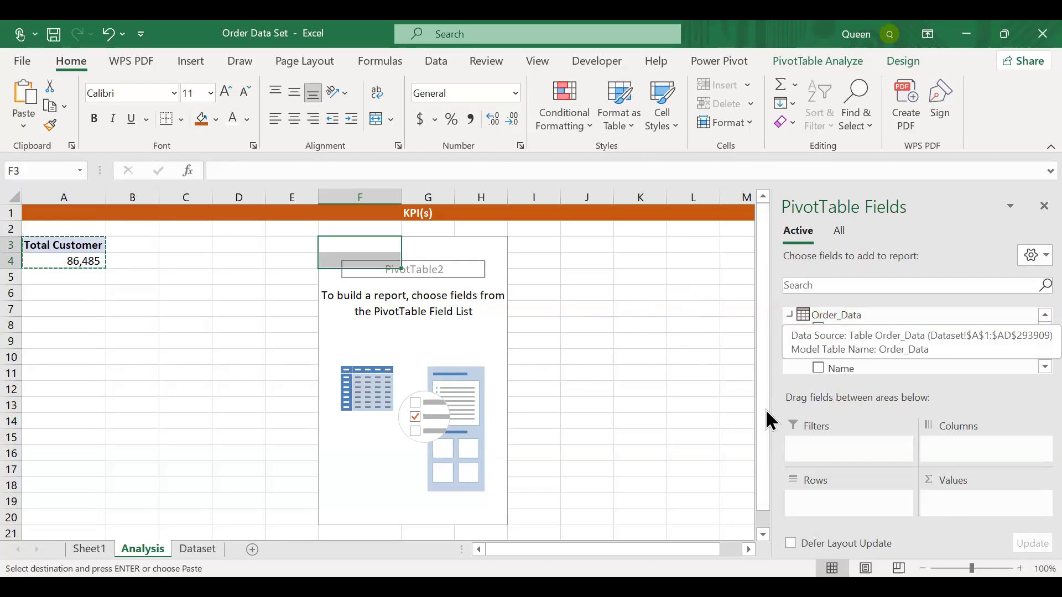
pyautogui.moveTo(856, 331); pyautogui.dragTo(949, 493)
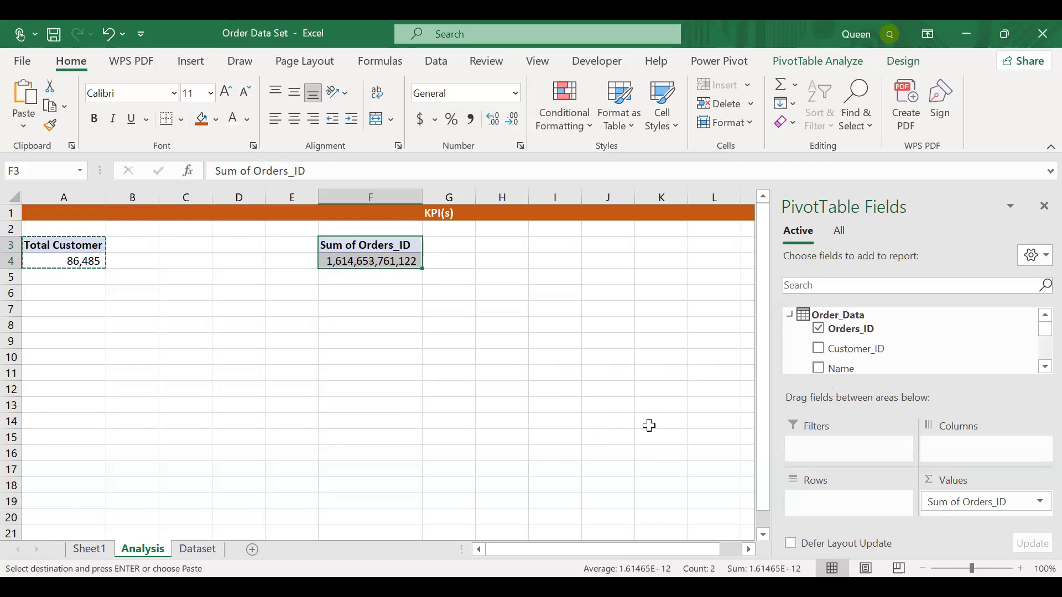
# Change the Orders_ID value field's summary calculation to Count
pyautogui.click(1029, 514)
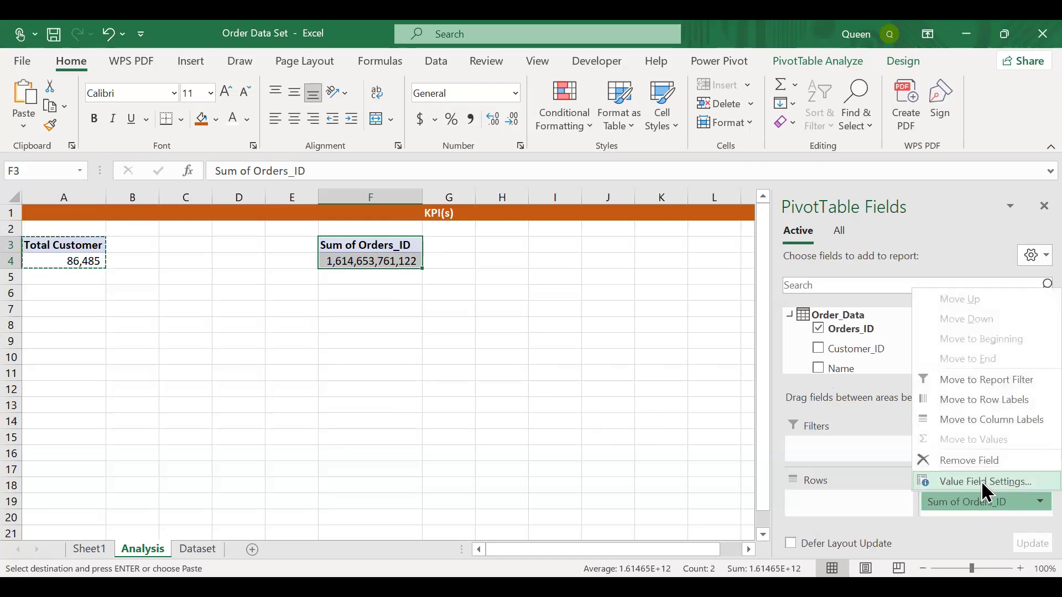
pyautogui.click(963, 480)
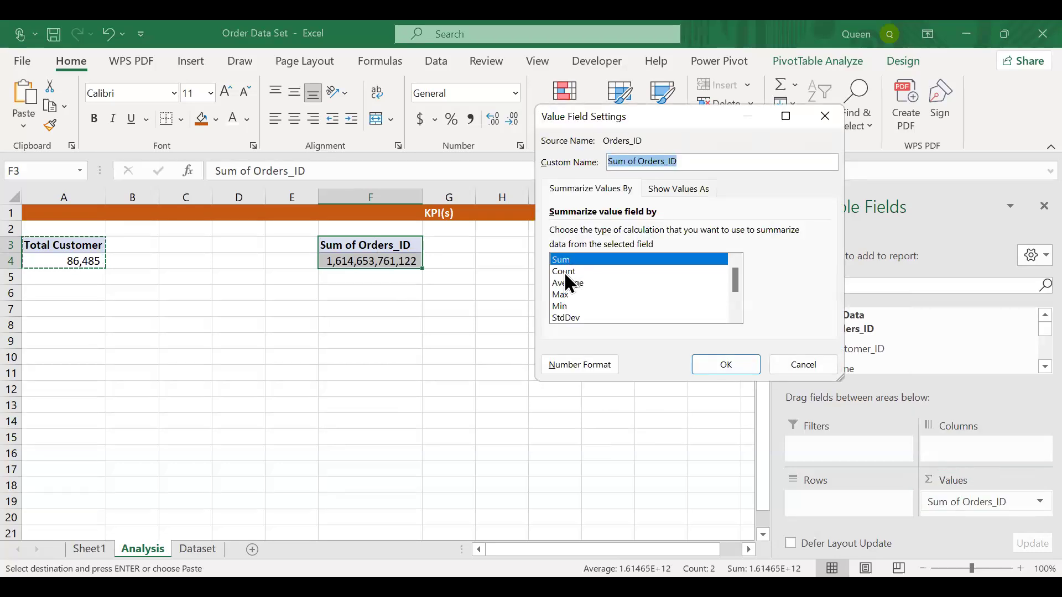
pyautogui.click(565, 271)
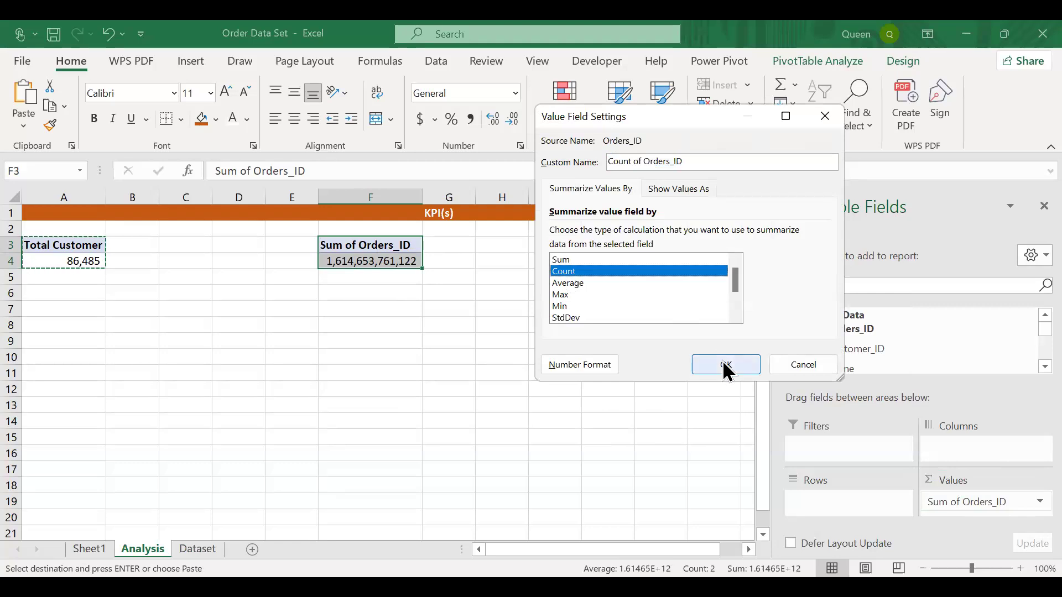
pyautogui.click(726, 365)
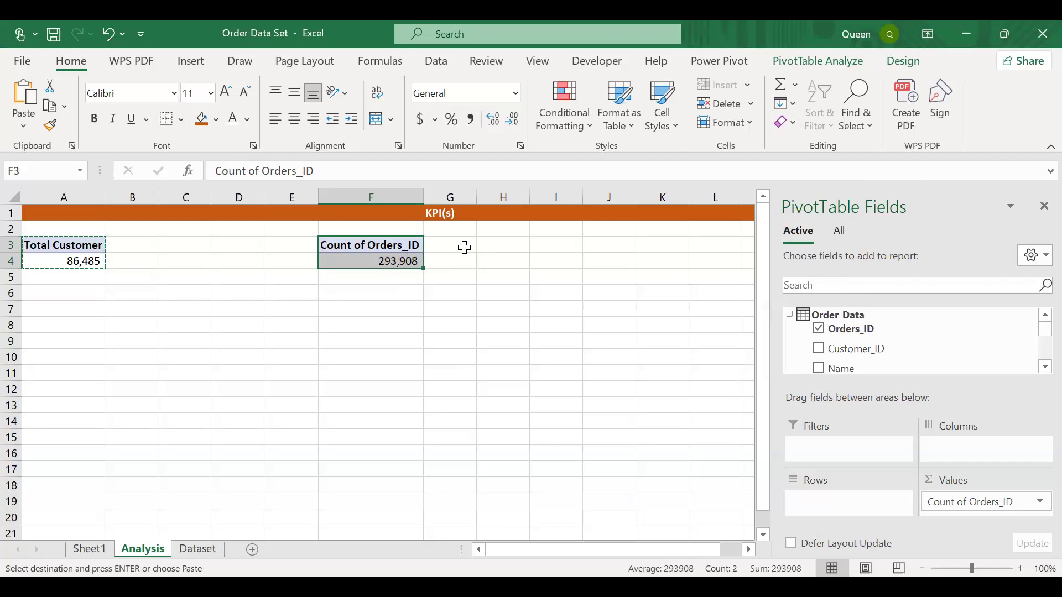
# Rename the Orders_ID count value field in F3 to Total Order
pyautogui.click(409, 244)
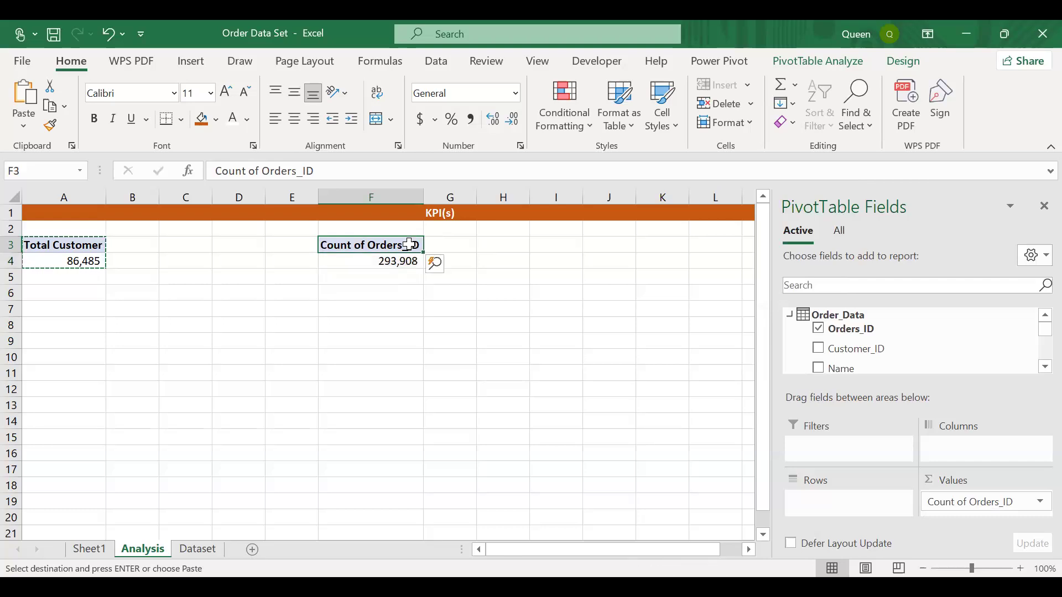
pyautogui.doubleClick(411, 244)
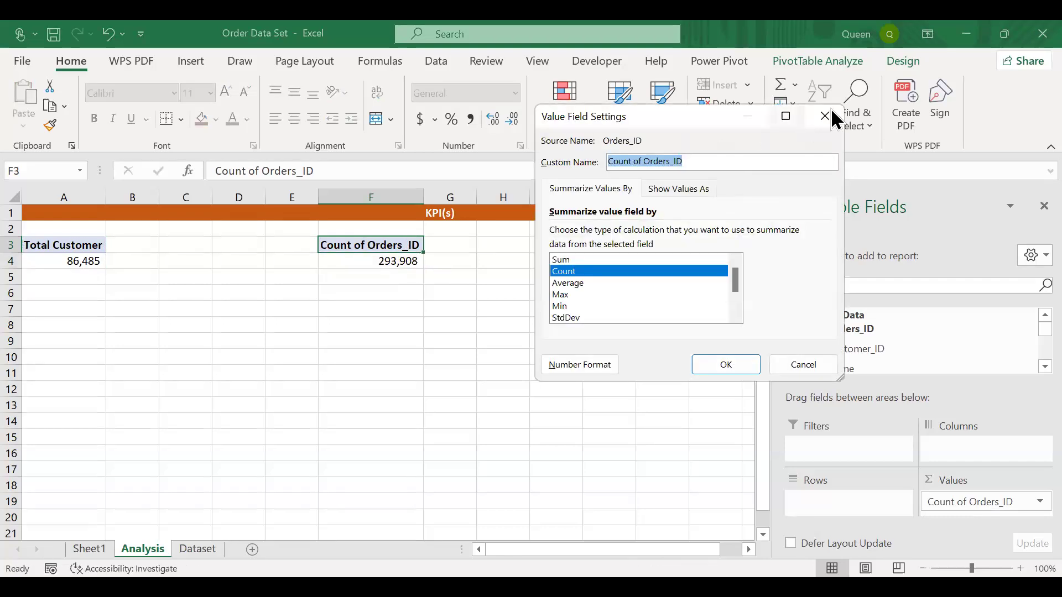
pyautogui.click(825, 116)
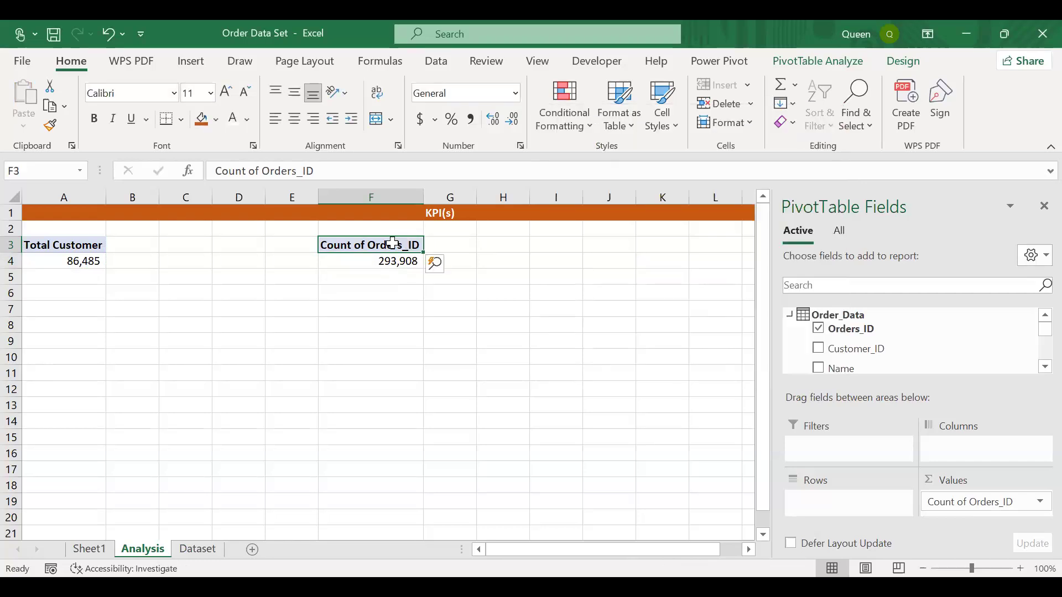
pyautogui.doubleClick(395, 246)
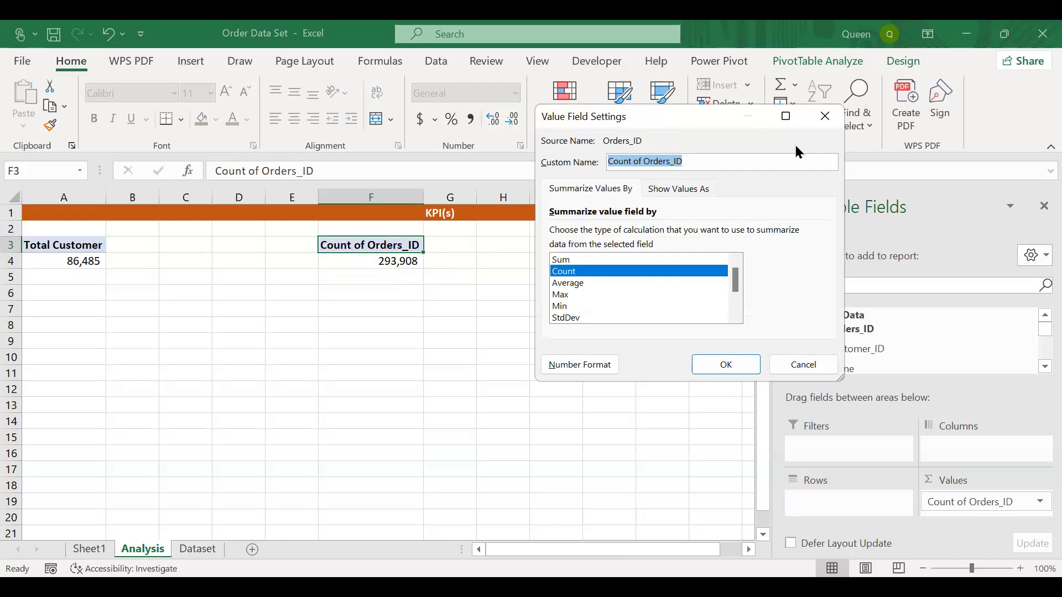
pyautogui.press('BackSpace')
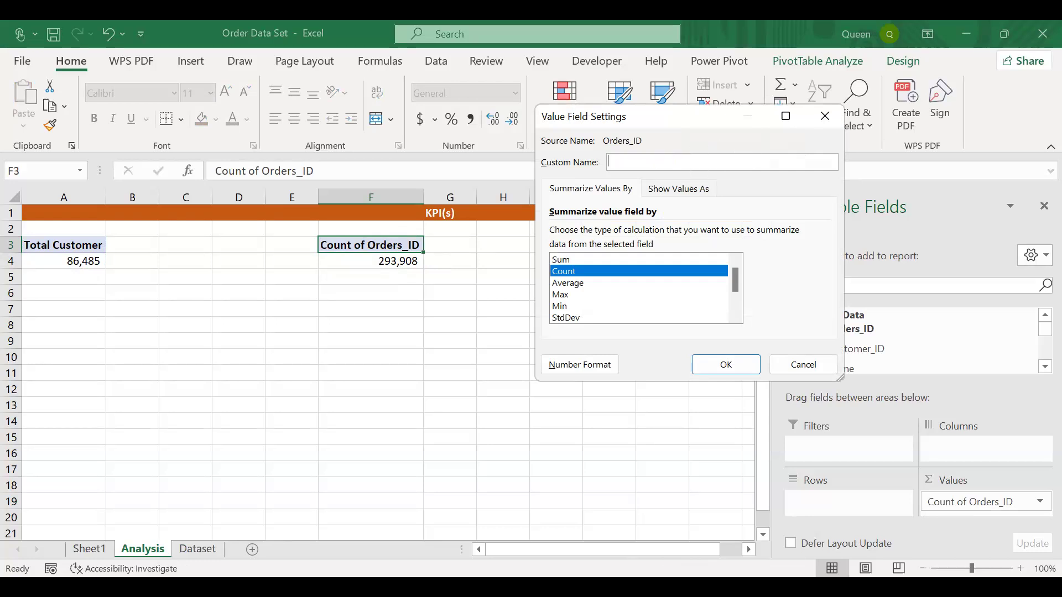
pyautogui.write('Total Order')
pyautogui.click(728, 363)
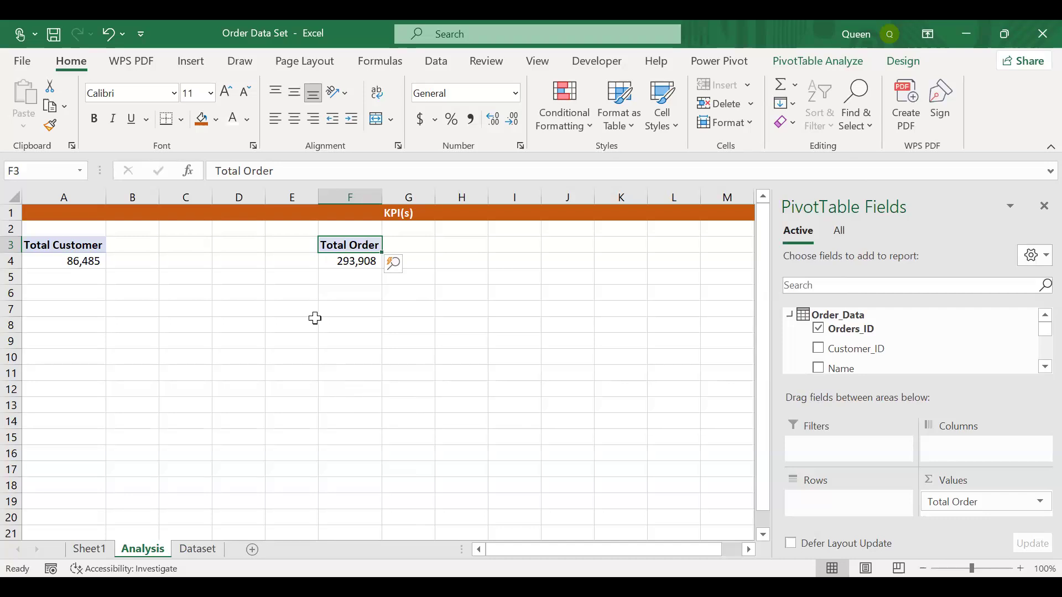
# Copy the Total Order PivotTable in F3:F4 to cell K3
pyautogui.moveTo(368, 250); pyautogui.dragTo(366, 270)
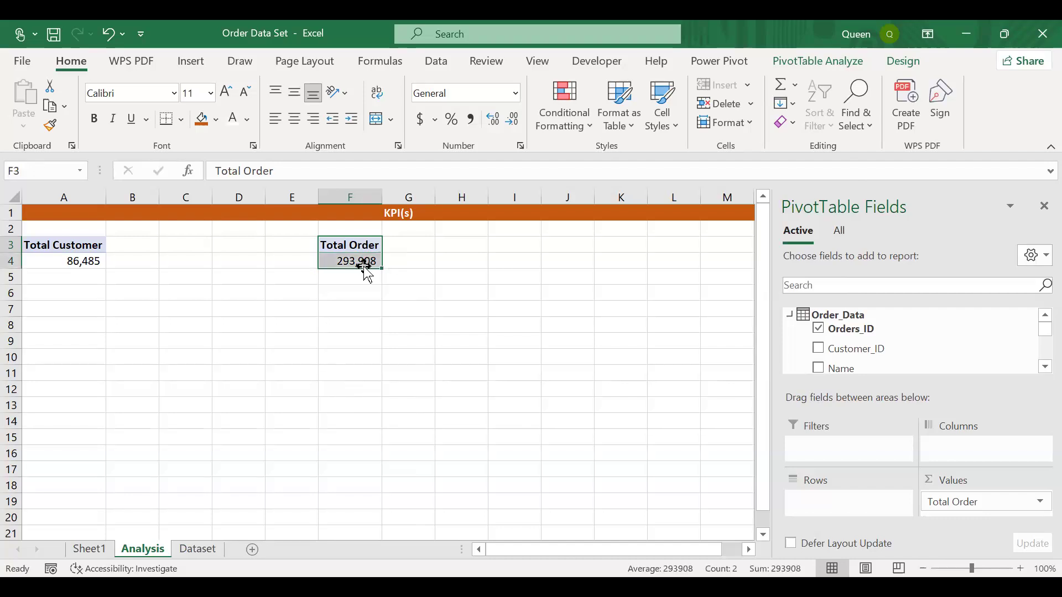
pyautogui.hotkey('ctrl', 'c')
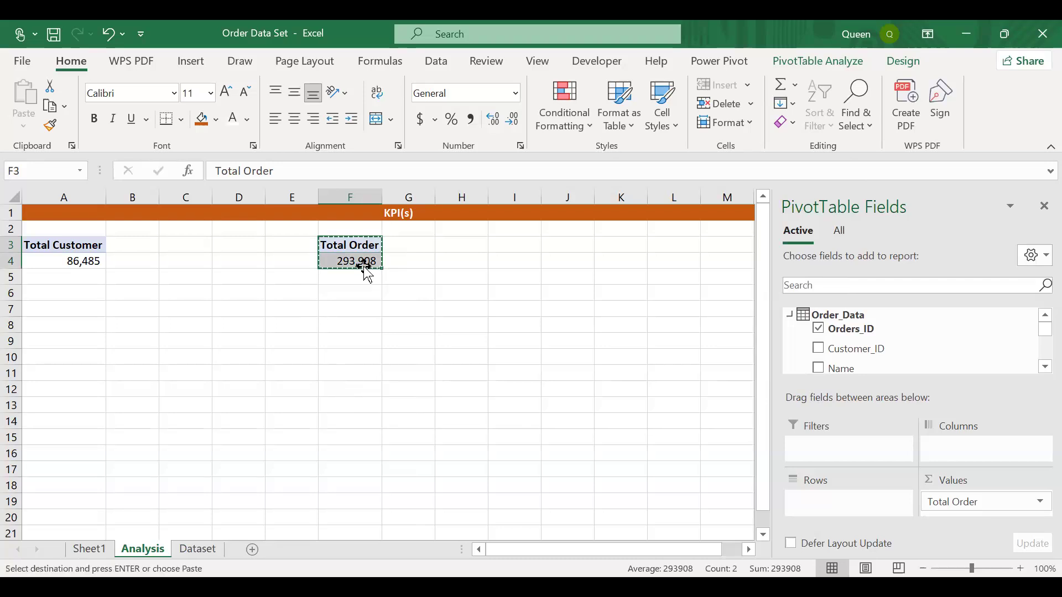
pyautogui.click(573, 248)
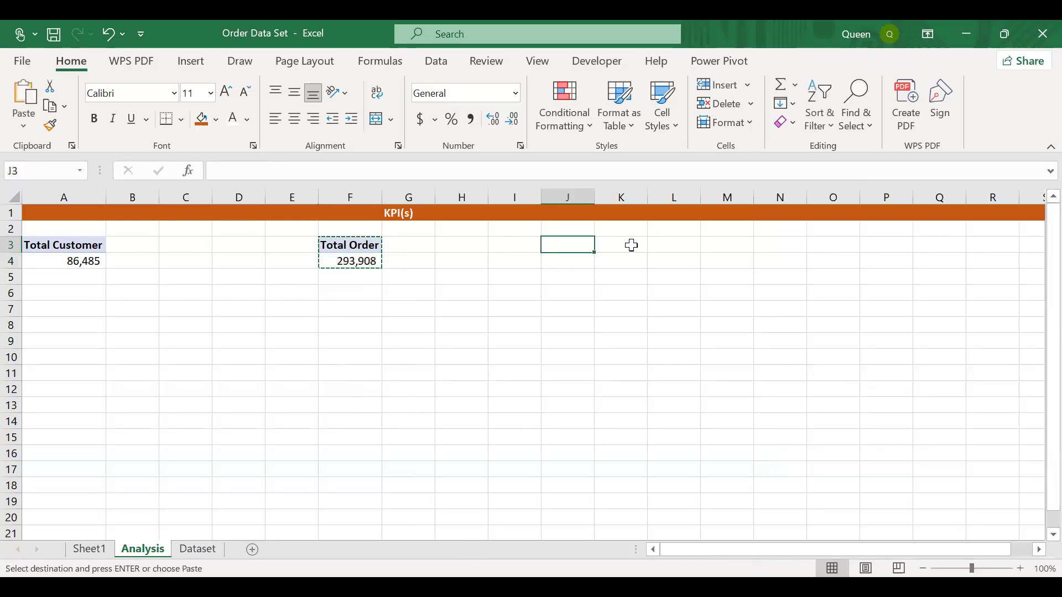
pyautogui.click(631, 245)
pyautogui.hotkey('ctrl', 'v')
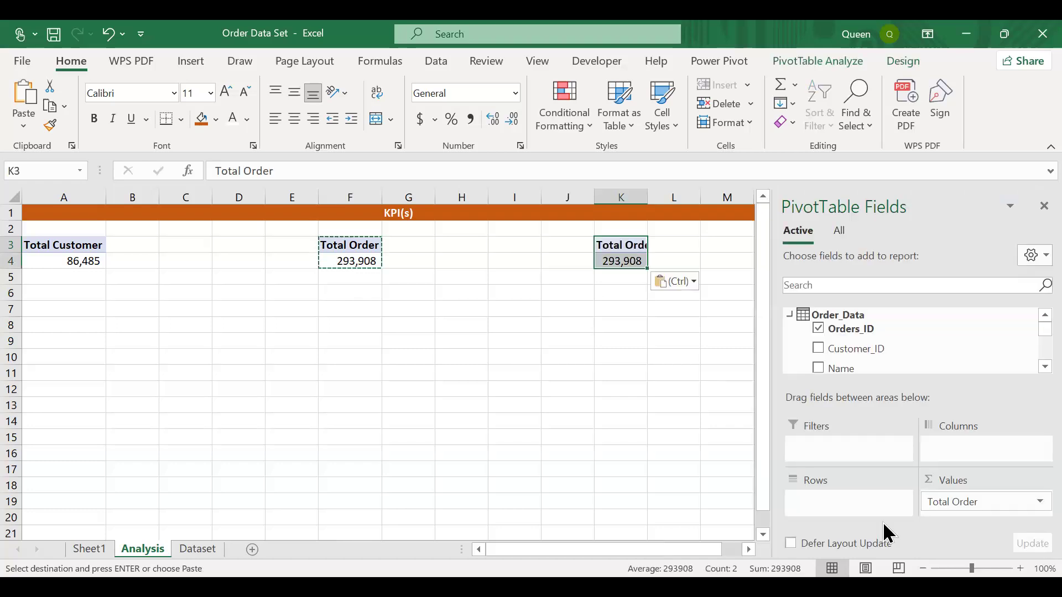
# Replace Total Order with Total_Amount in the values of the PivotTable at K3
pyautogui.moveTo(967, 503); pyautogui.dragTo(630, 477)
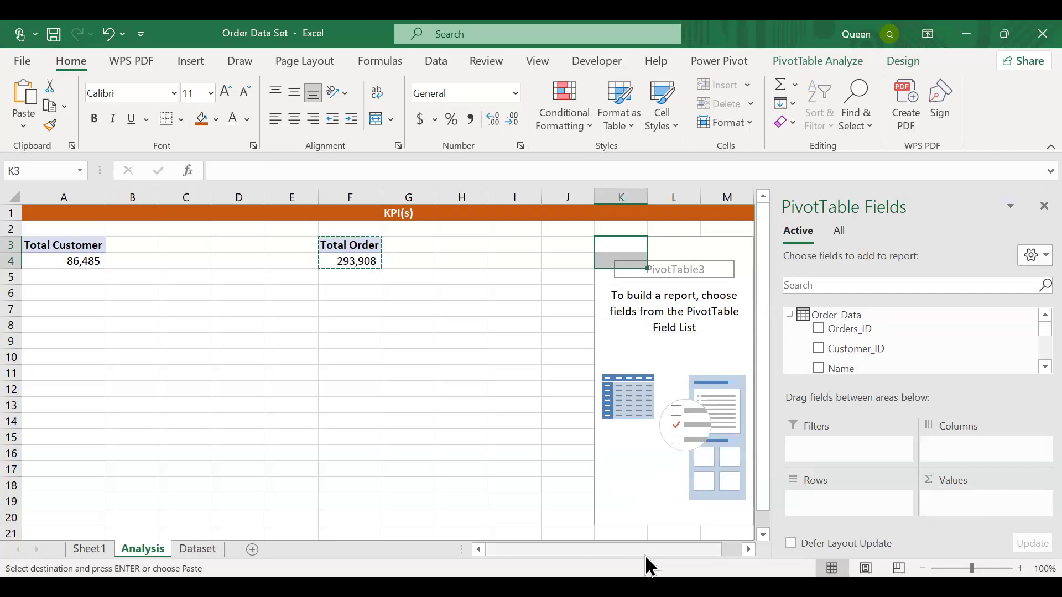
pyautogui.moveTo(679, 551); pyautogui.dragTo(699, 550)
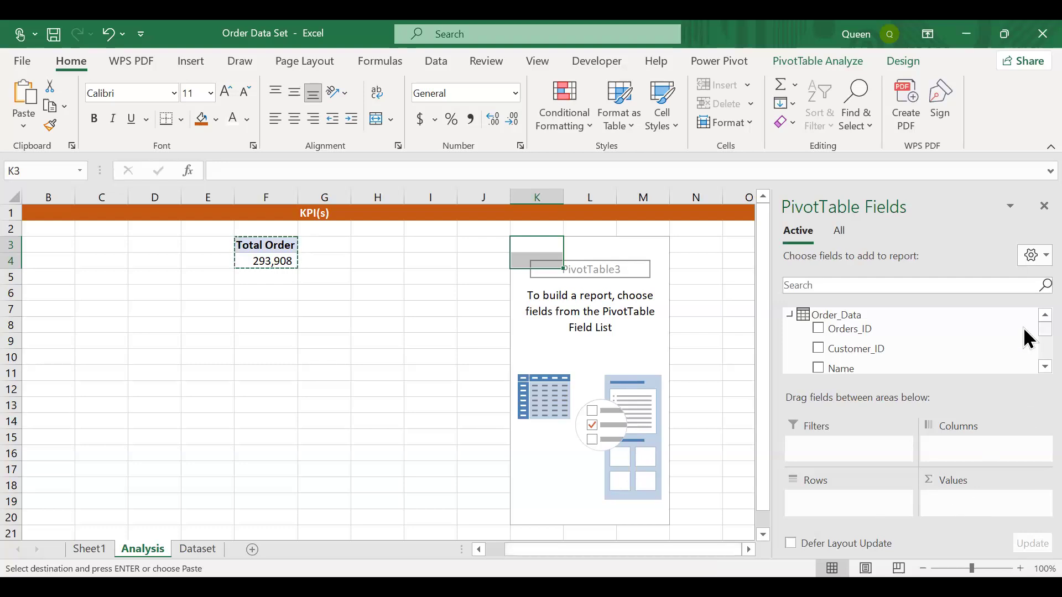
pyautogui.scroll(-5, 1028, 340)
pyautogui.scroll(-5, 1027, 348)
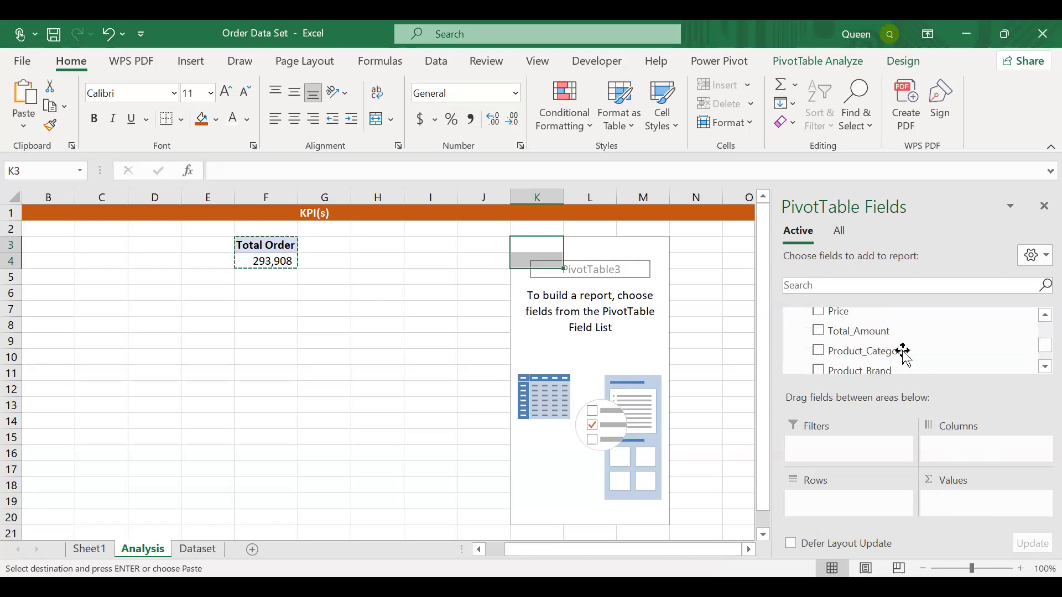
pyautogui.moveTo(881, 331); pyautogui.dragTo(959, 510)
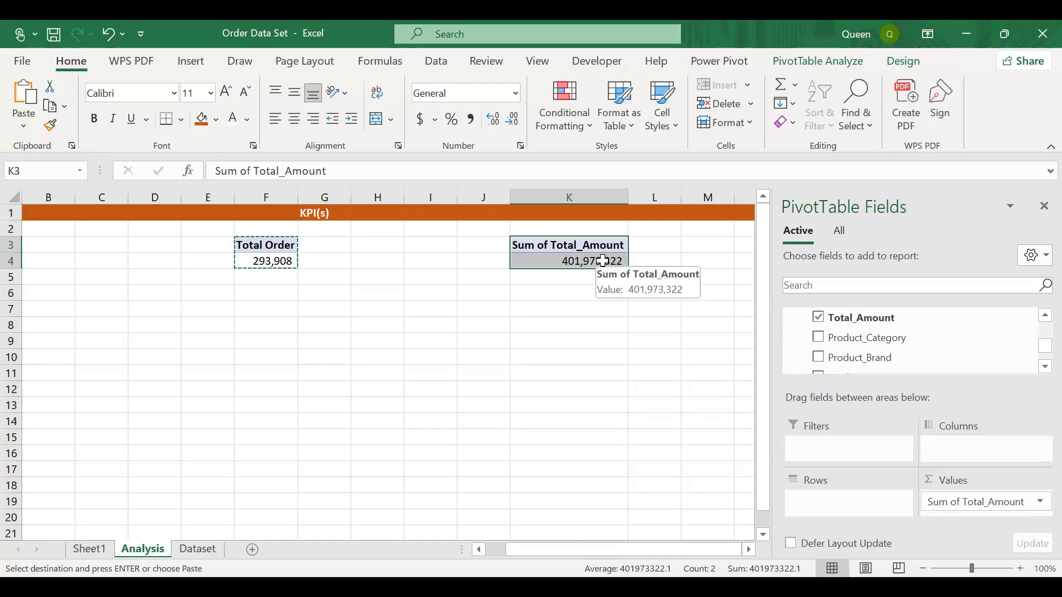
# Start a new measure in the Order_Data table and name it Total Sales
pyautogui.scroll(5, 884, 355)
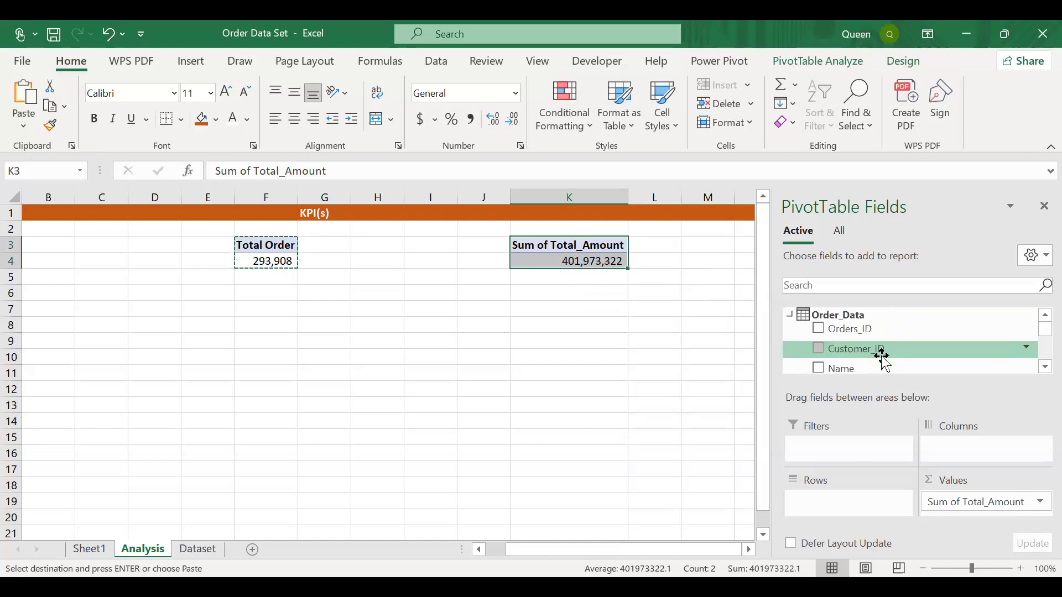
pyautogui.rightClick(845, 319)
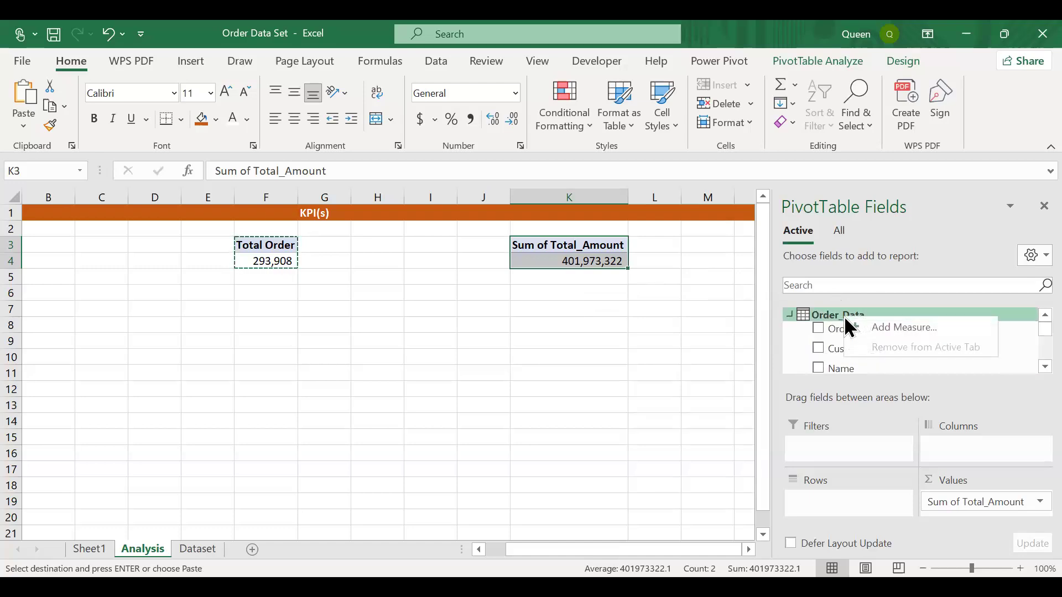
pyautogui.click(899, 326)
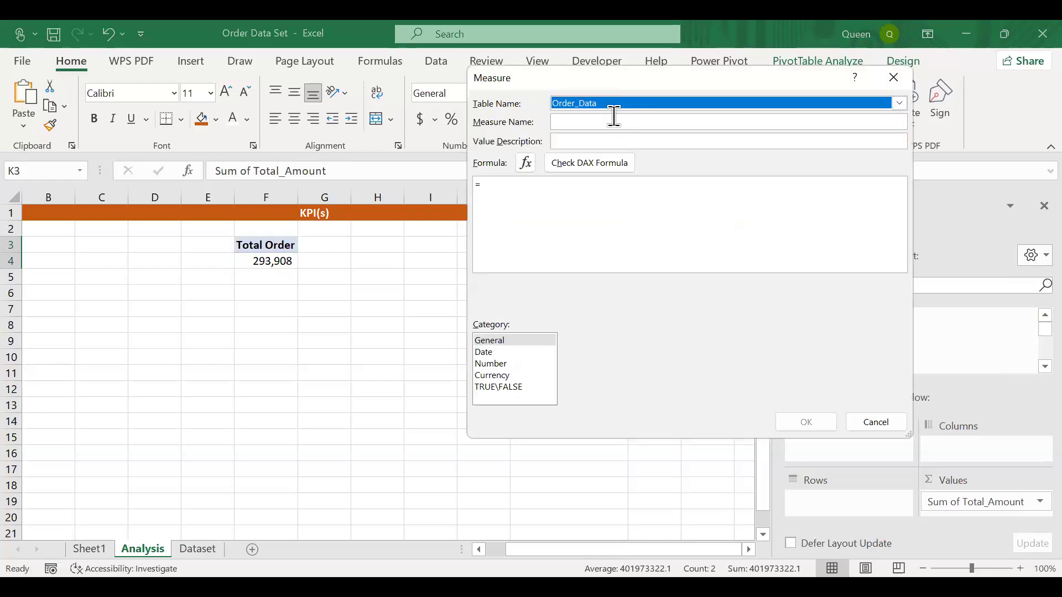
pyautogui.click(614, 116)
pyautogui.write('Total ')
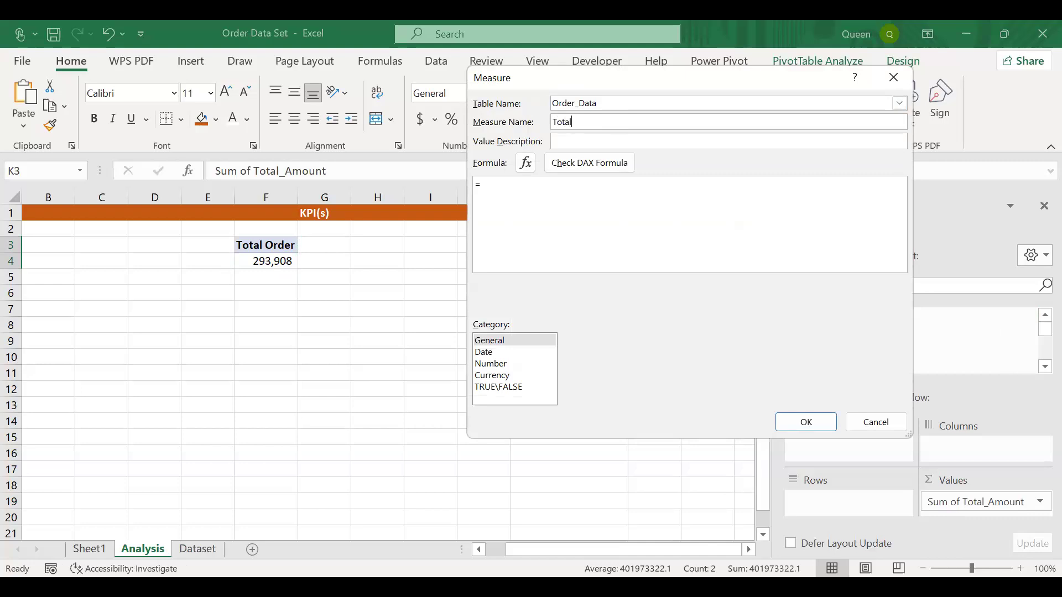
pyautogui.write('Saled')
pyautogui.press('BackSpace')
pyautogui.write('s')
# Enter =SUM(Order_Data[Total_Amount]) as the Total Sales formula, check it for errors and save the measure
pyautogui.write('sum')
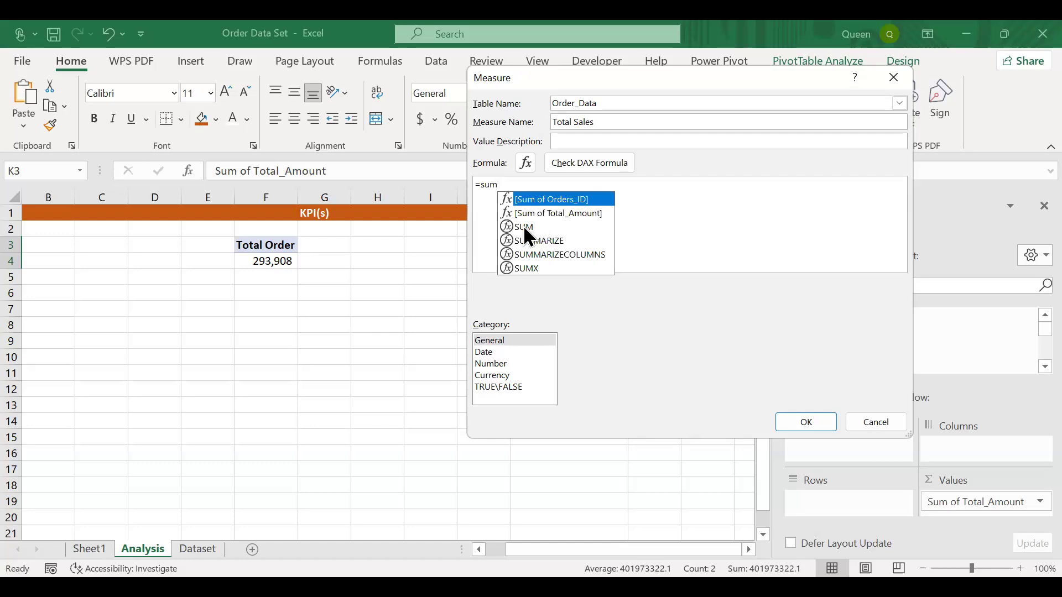
pyautogui.click(524, 228)
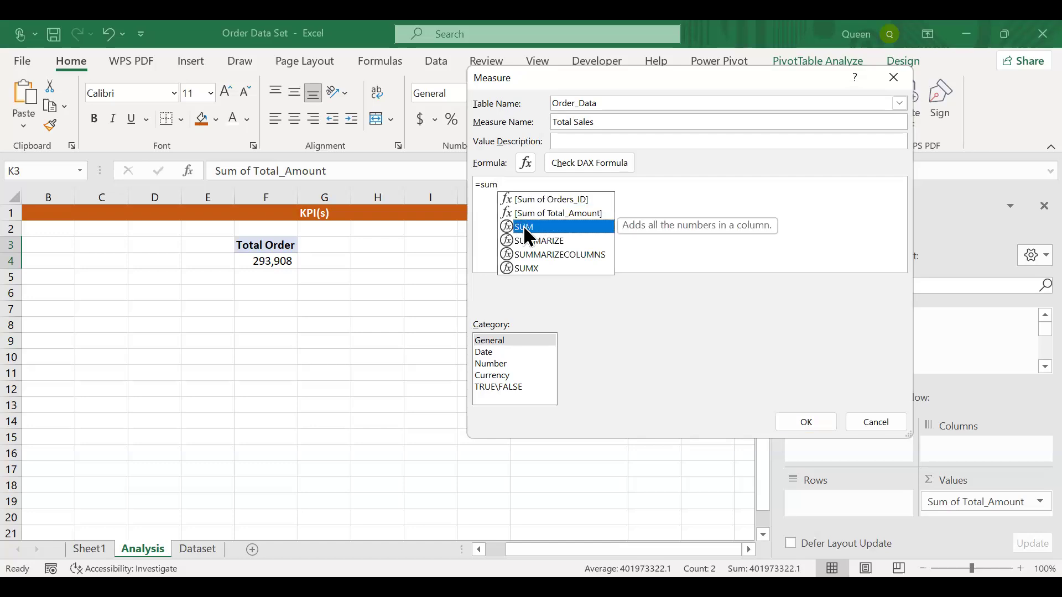
pyautogui.press('Tab')
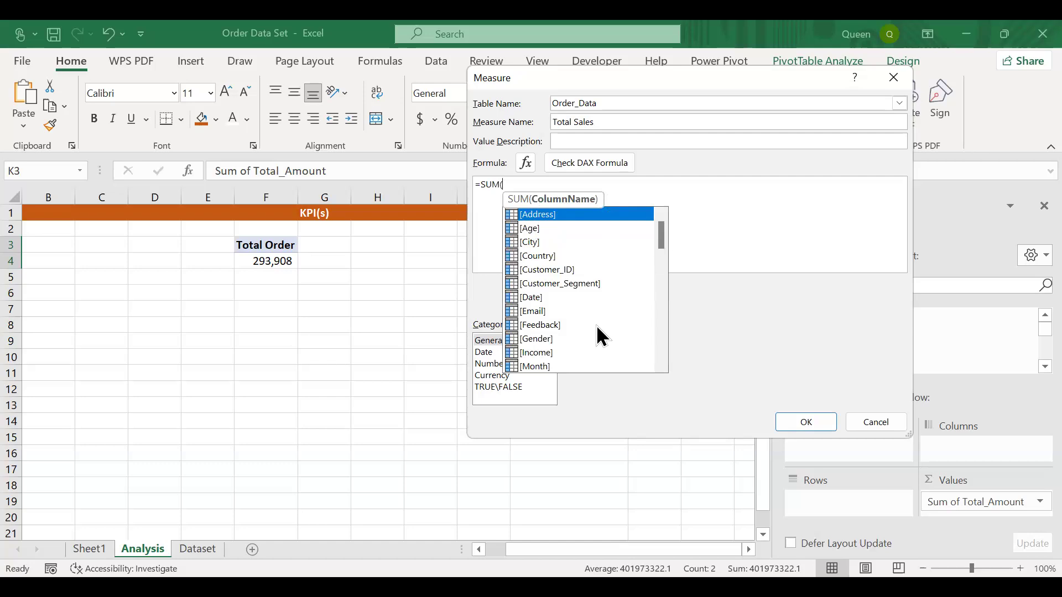
pyautogui.moveTo(661, 243); pyautogui.dragTo(653, 312)
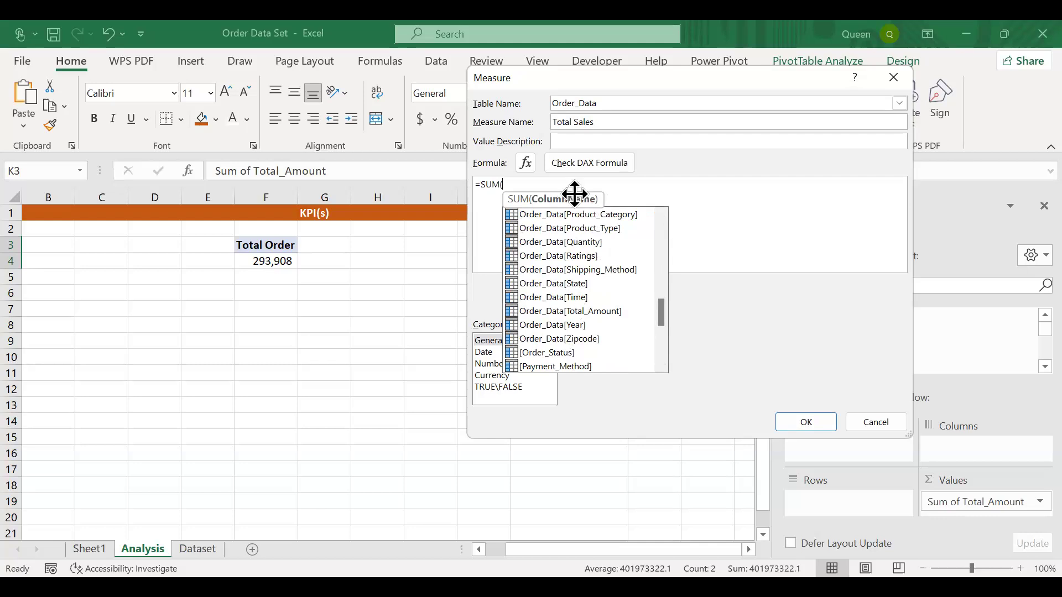
pyautogui.write('tot')
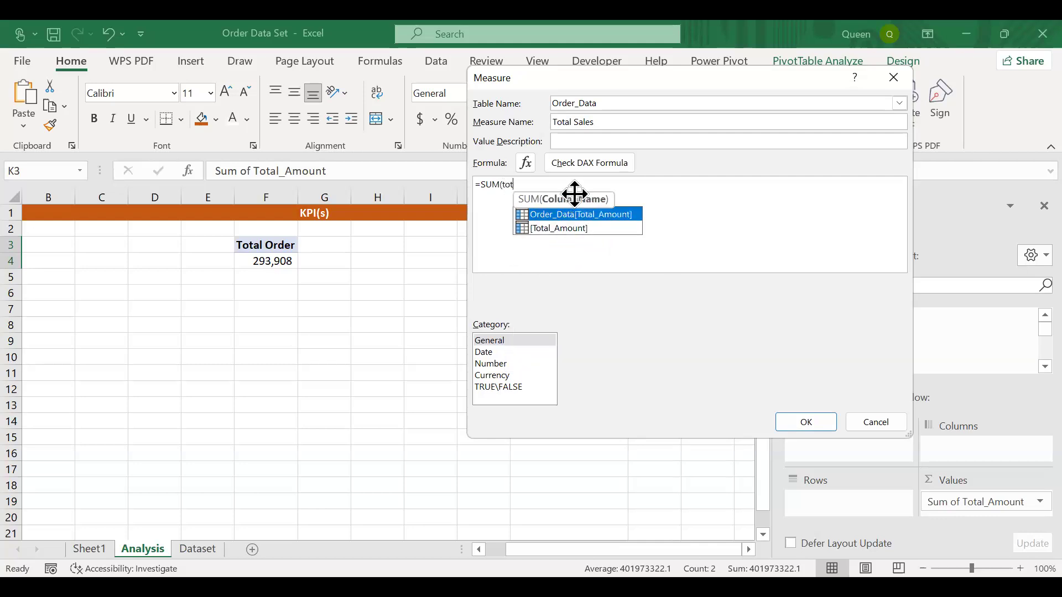
pyautogui.doubleClick(598, 216)
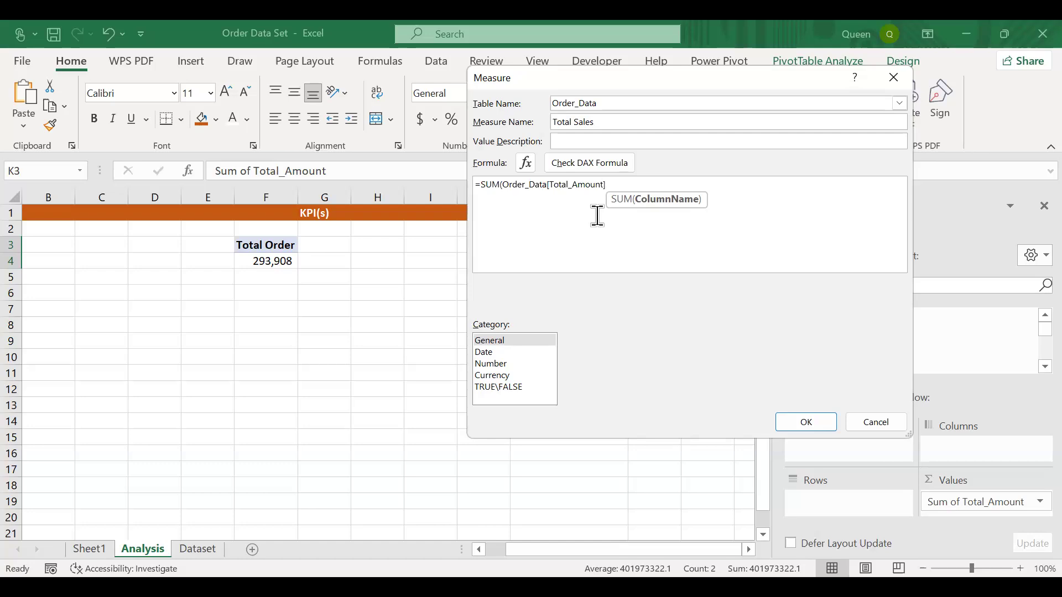
pyautogui.write(')')
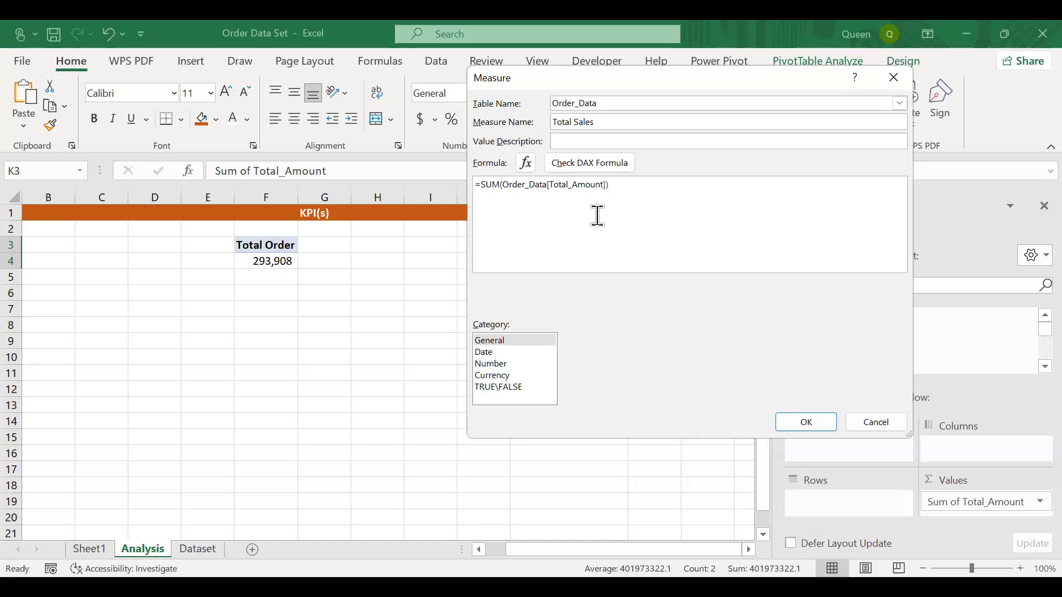
pyautogui.click(617, 165)
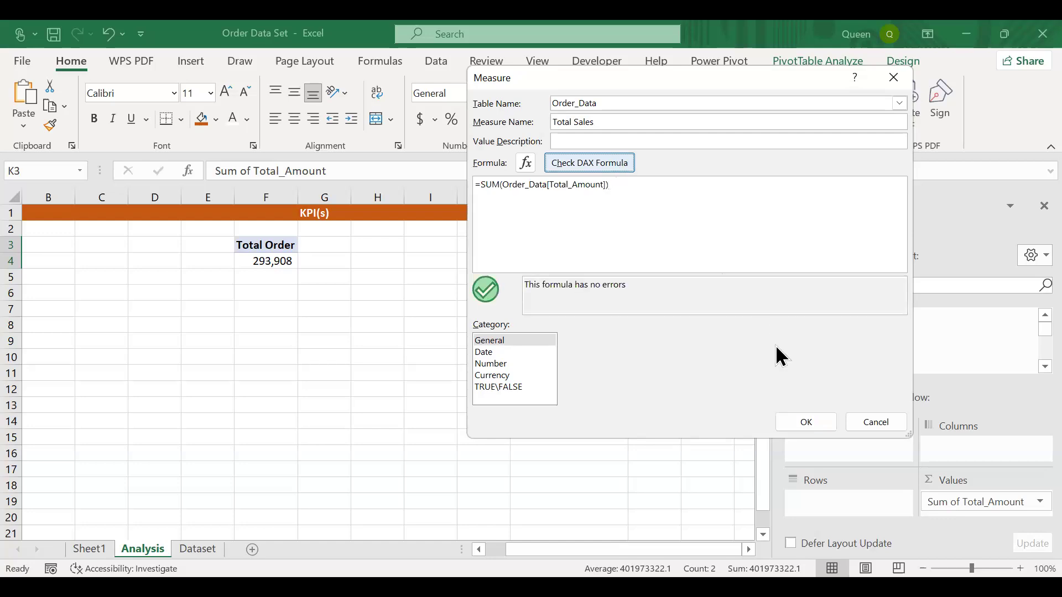
pyautogui.click(806, 429)
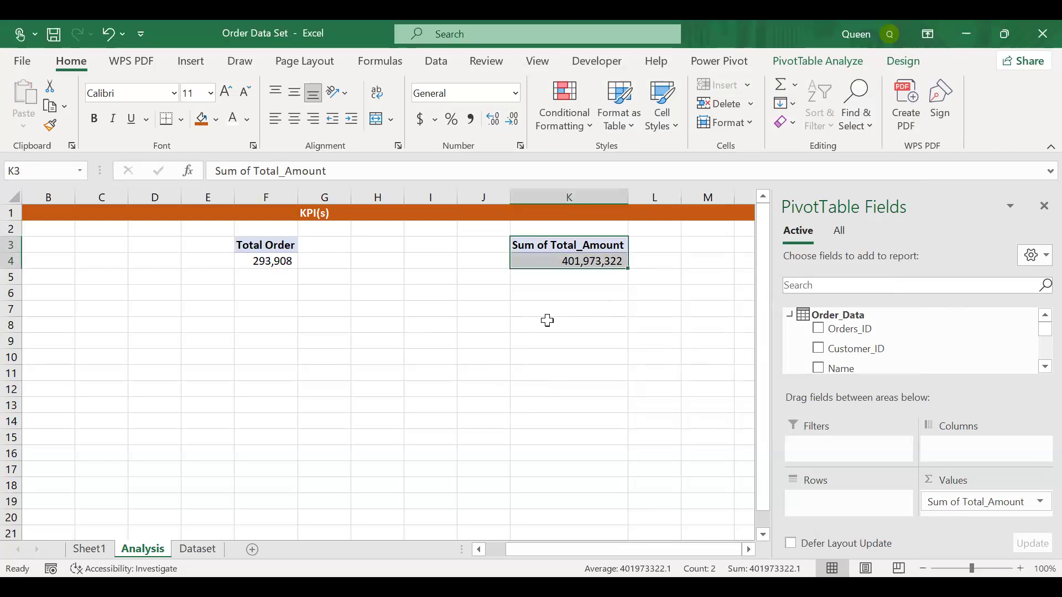
# Copy the Total Order PivotTable in F3:F4 to cell K7
pyautogui.moveTo(280, 246); pyautogui.dragTo(280, 263)
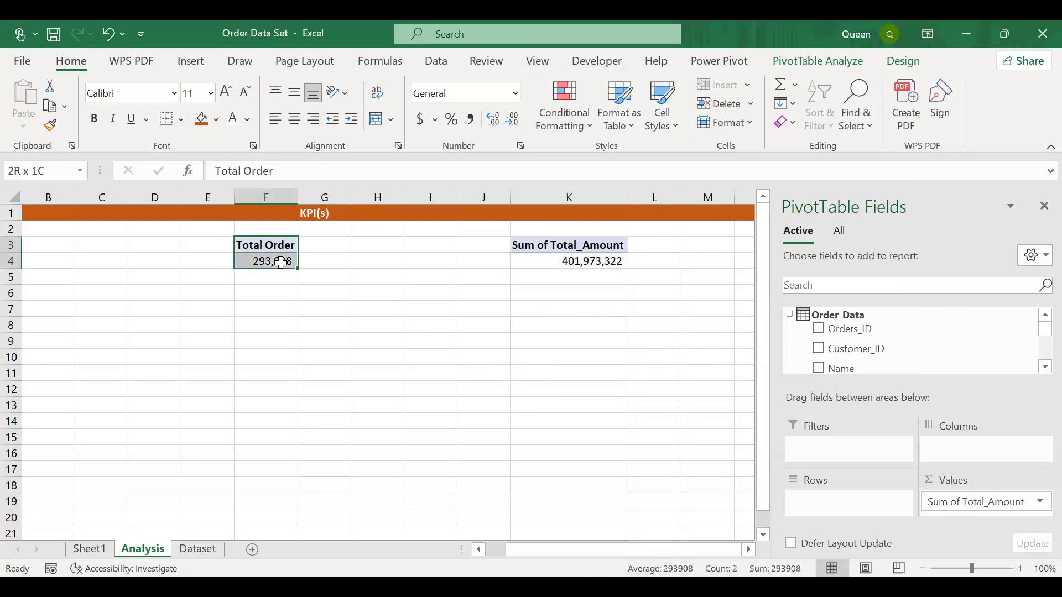
pyautogui.hotkey('ctrl', 'c')
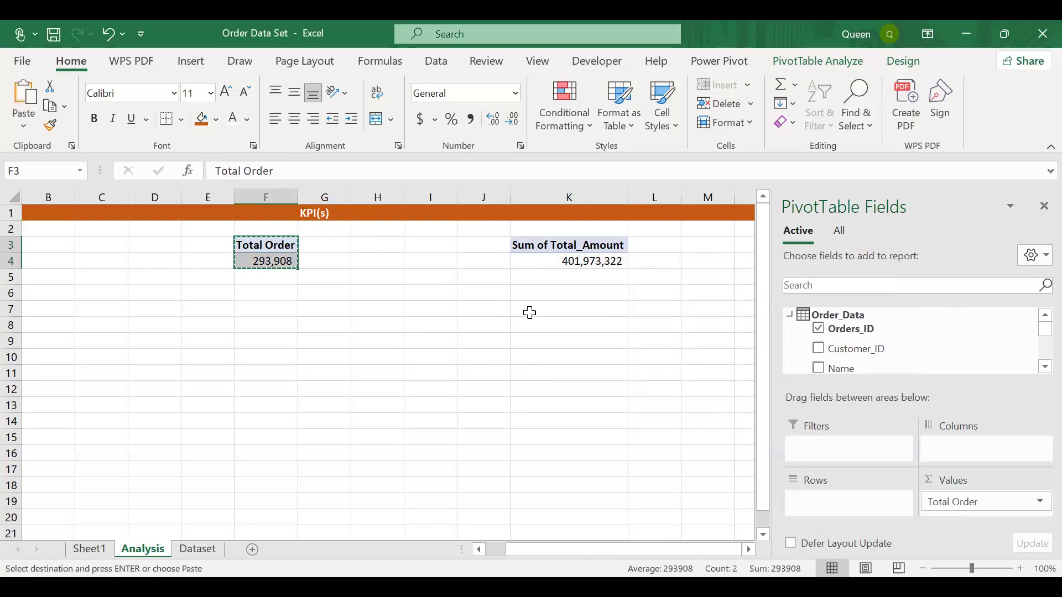
pyautogui.click(529, 313)
pyautogui.hotkey('ctrl', 'v')
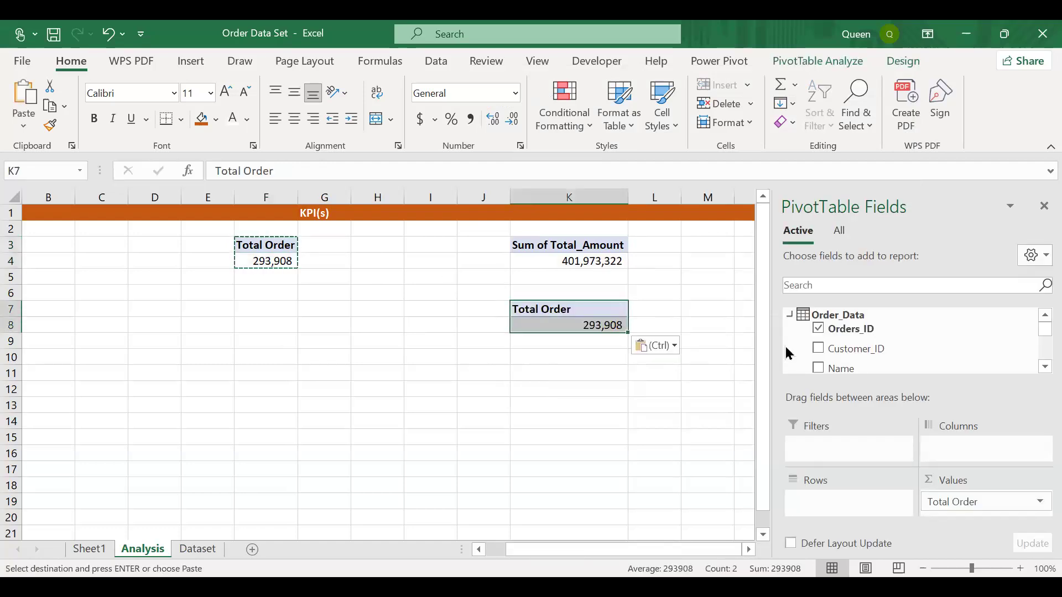
# Replace Total Order with the Total Sales measure in the values of the PivotTable at K7
pyautogui.moveTo(948, 502); pyautogui.dragTo(571, 493)
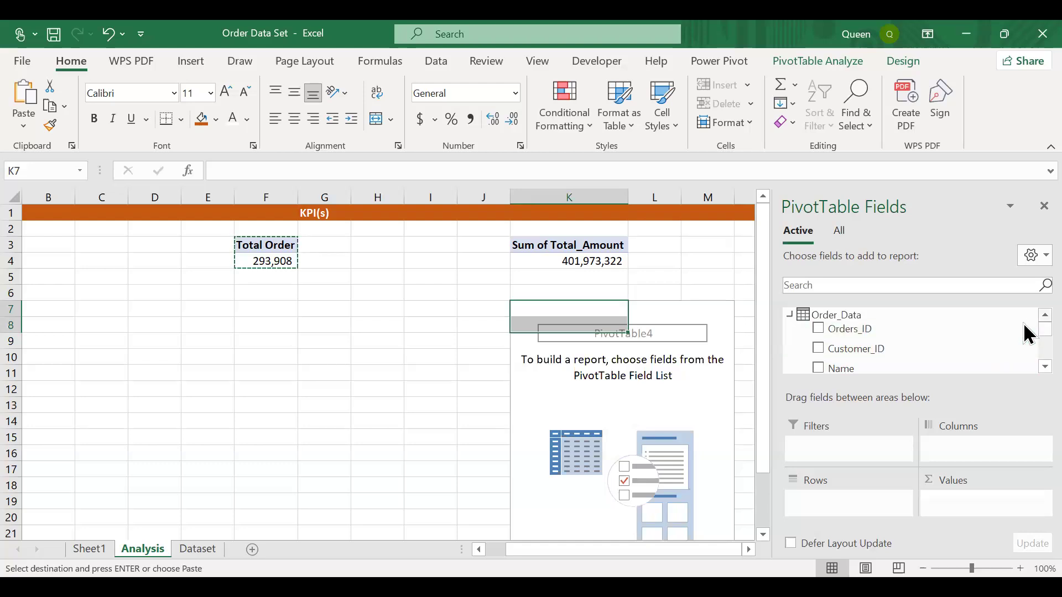
pyautogui.scroll(-5, 1027, 340)
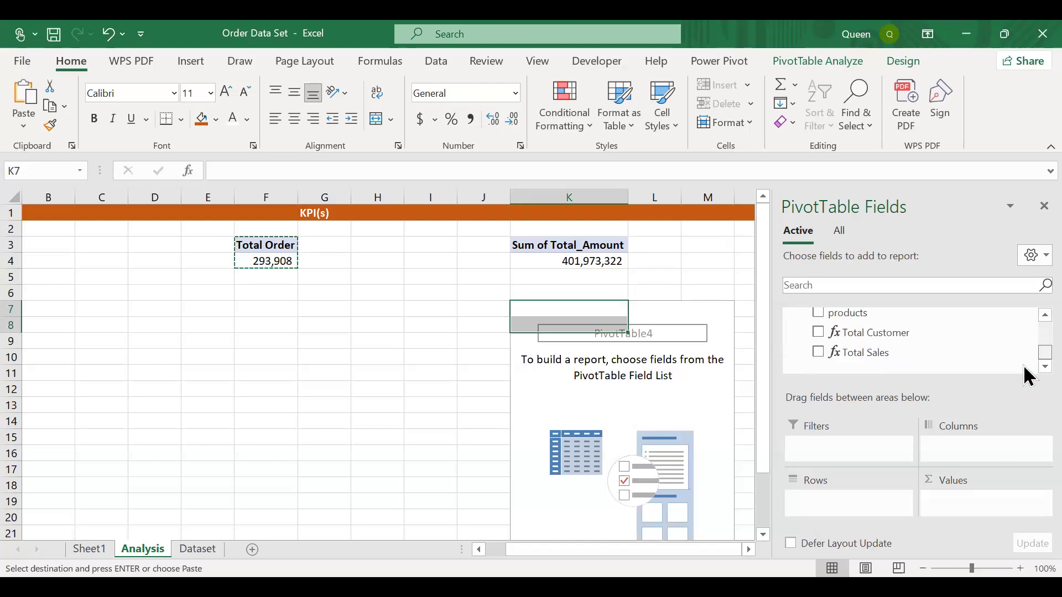
pyautogui.moveTo(883, 359); pyautogui.dragTo(956, 504)
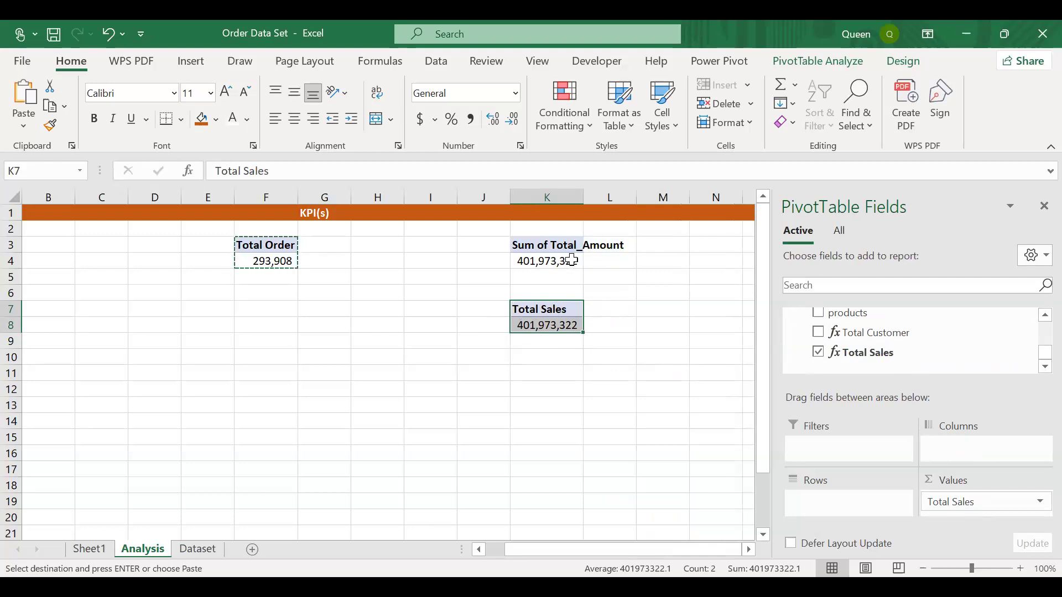
pyautogui.moveTo(563, 260)
pyautogui.click(815, 333)
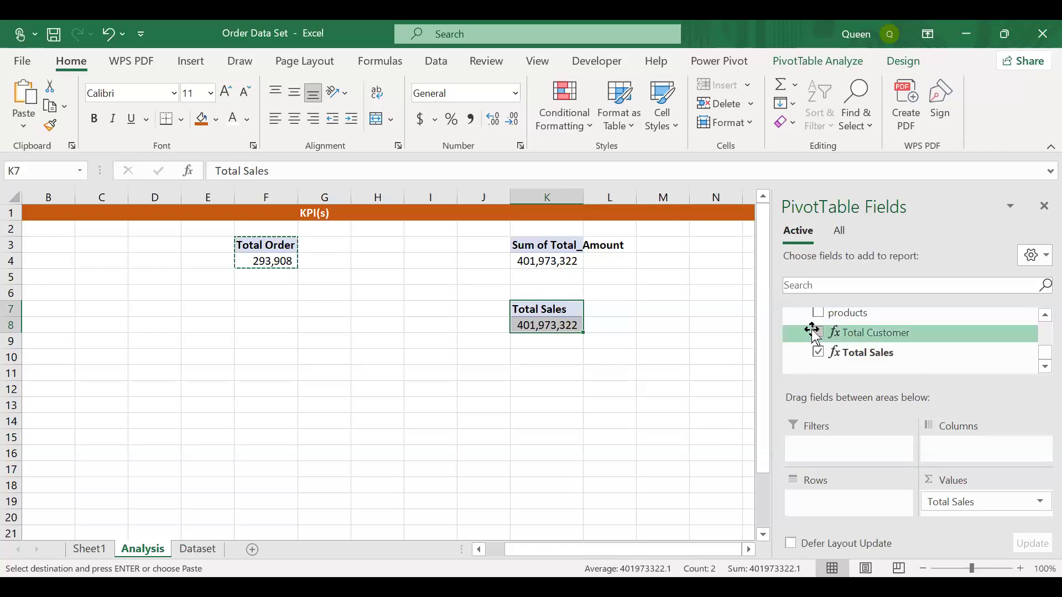
# Clear the Total Sales PivotTable in K7:K8 completely, including its contents and formats
pyautogui.click(791, 123)
pyautogui.click(810, 159)
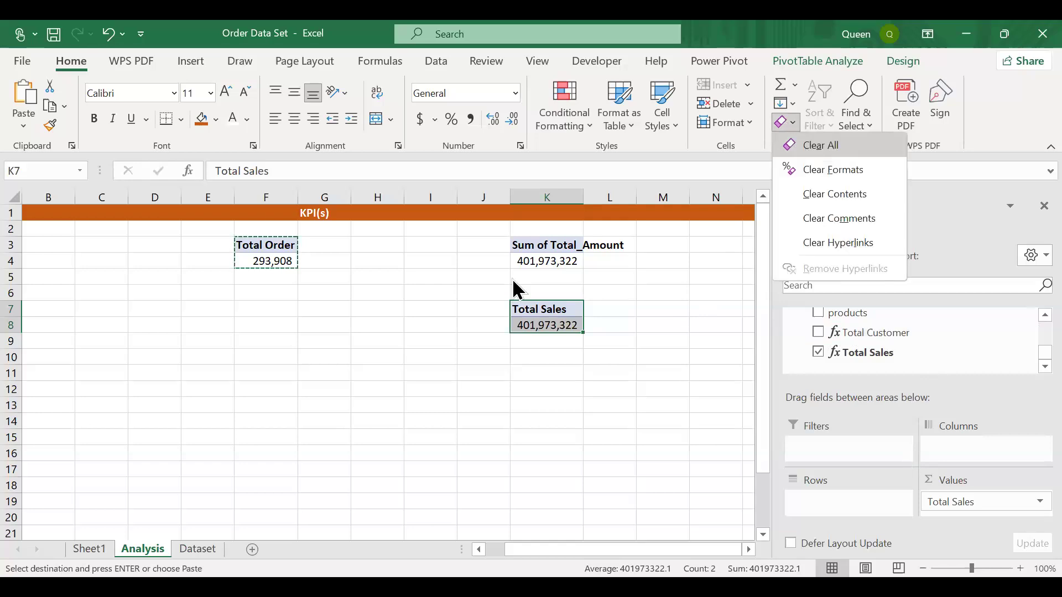
# Copy the Total Customer PivotTable in A3:A4 to cell A9 and remove Total Customer from the copy's values
pyautogui.hscroll(-1, 512, 277)
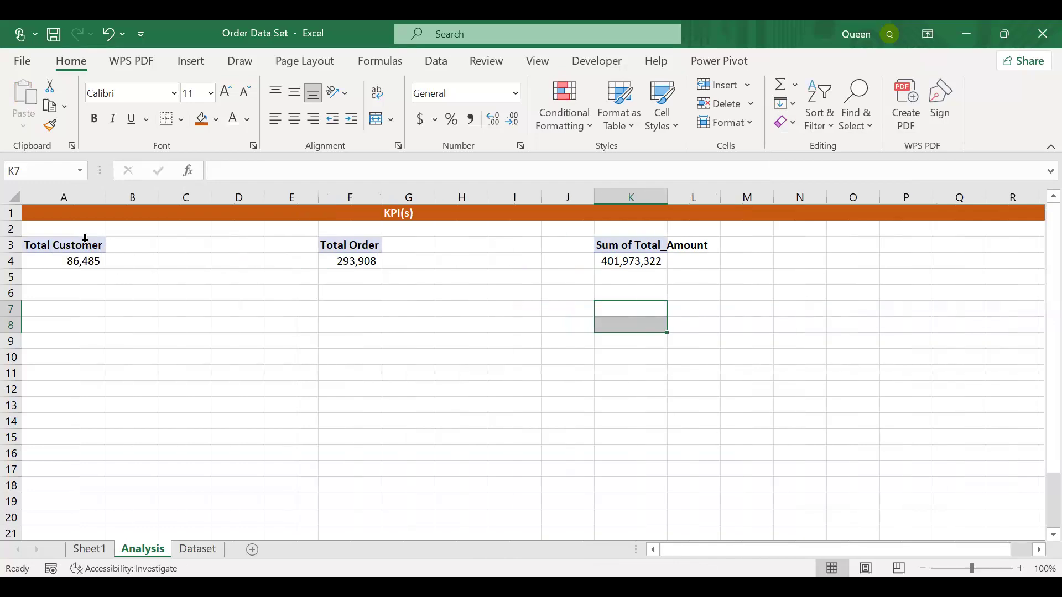
pyautogui.click(87, 243)
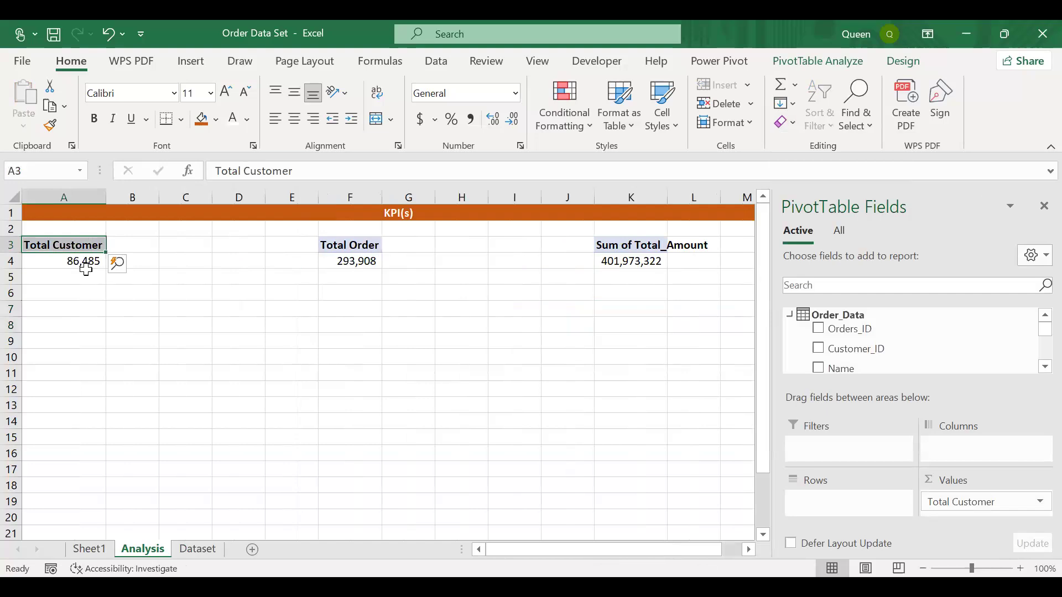
pyautogui.keyDown('shift'); pyautogui.click(86, 265); pyautogui.keyUp('shift')
pyautogui.hotkey('ctrl', 'c')
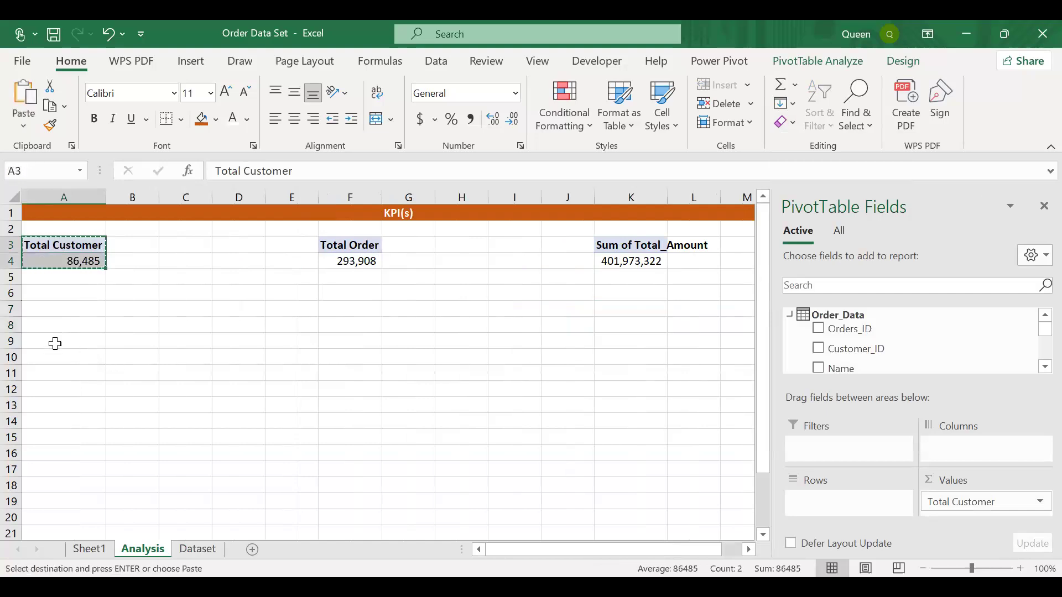
pyautogui.click(55, 343)
pyautogui.hotkey('ctrl', 'v')
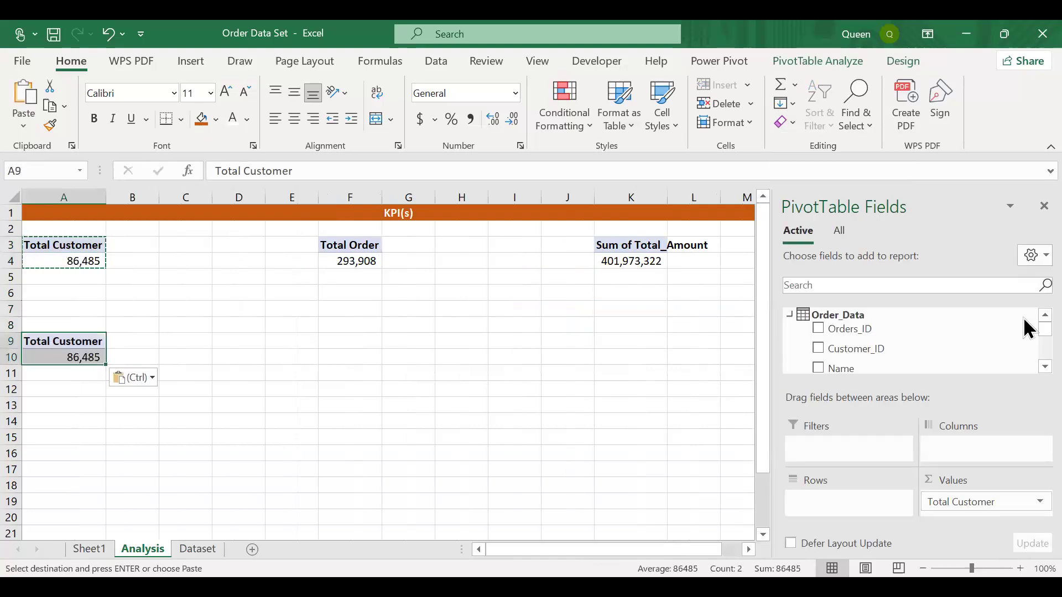
pyautogui.moveTo(976, 503); pyautogui.dragTo(406, 402)
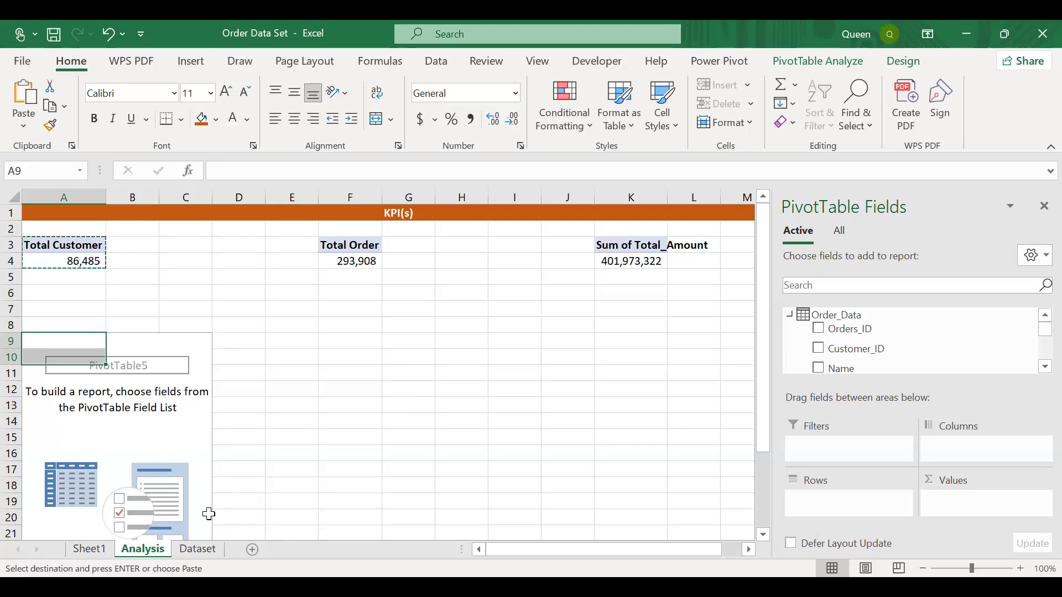
# Examine the distinct Order_Status values in the Dataset sheet's filter list without applying a filter
pyautogui.click(208, 552)
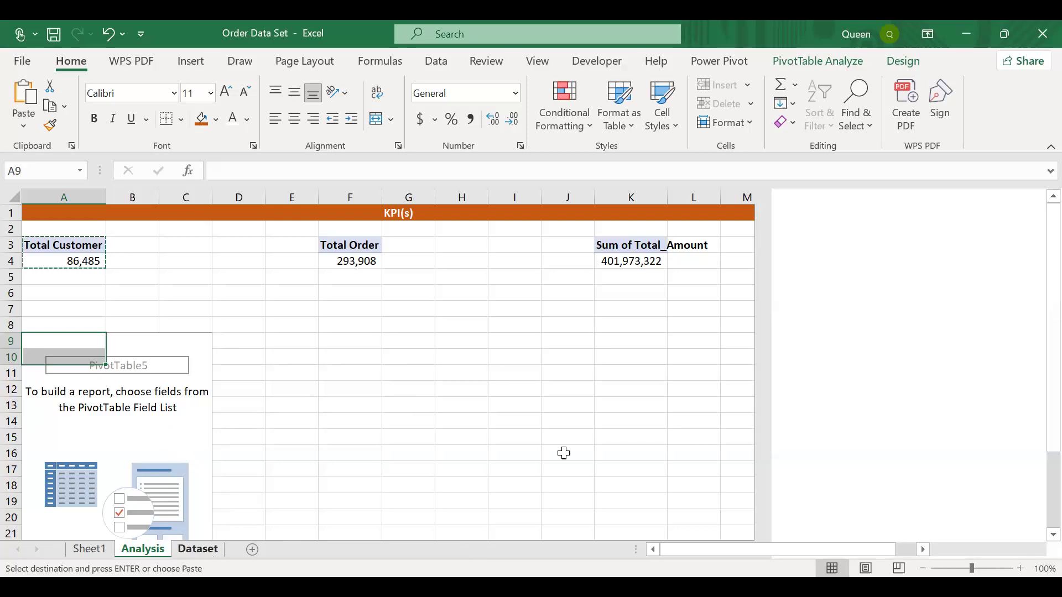
pyautogui.hscroll(15, 564, 453)
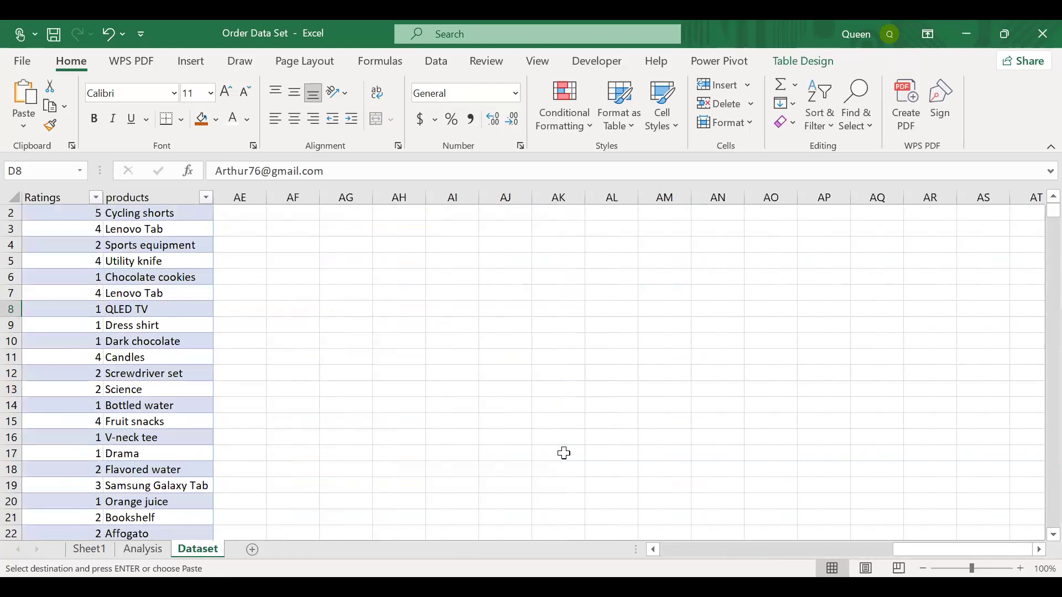
pyautogui.hscroll(-10, 564, 453)
pyautogui.hscroll(1, 563, 453)
pyautogui.hscroll(3, 564, 452)
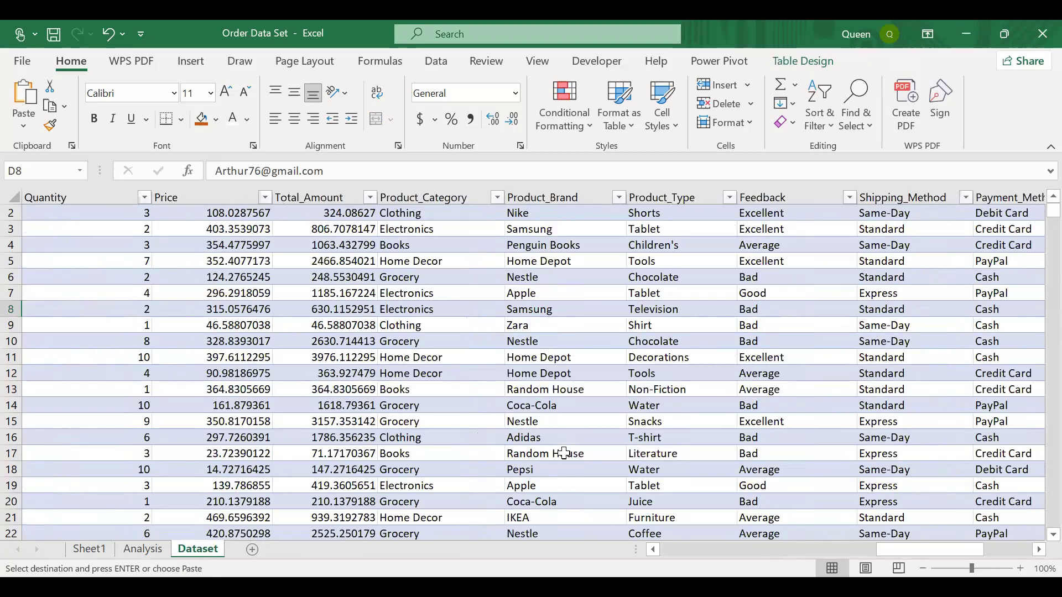
pyautogui.hscroll(3, 564, 453)
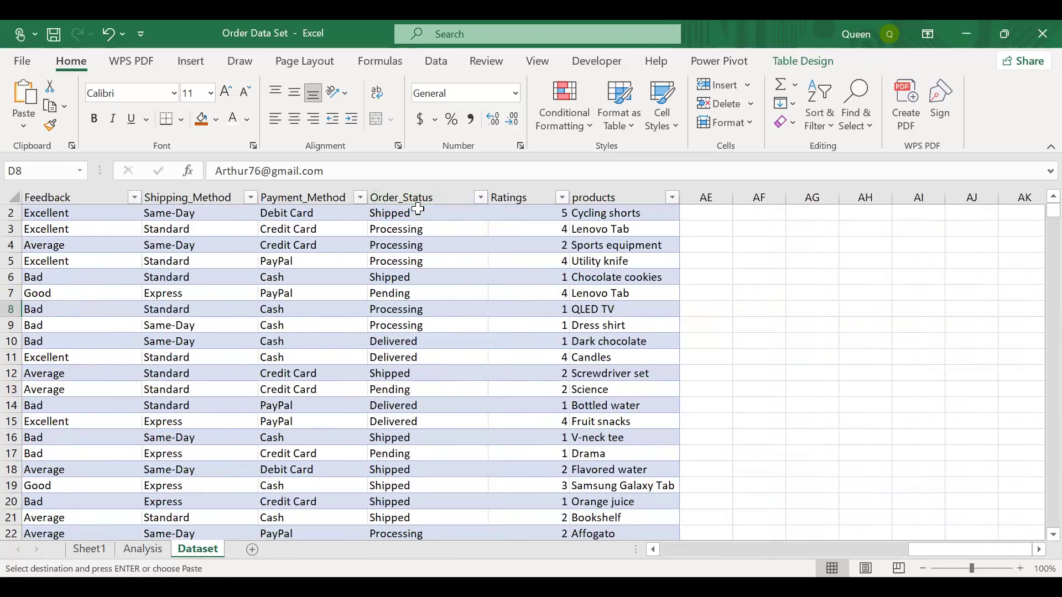
pyautogui.scroll(1, 415, 268)
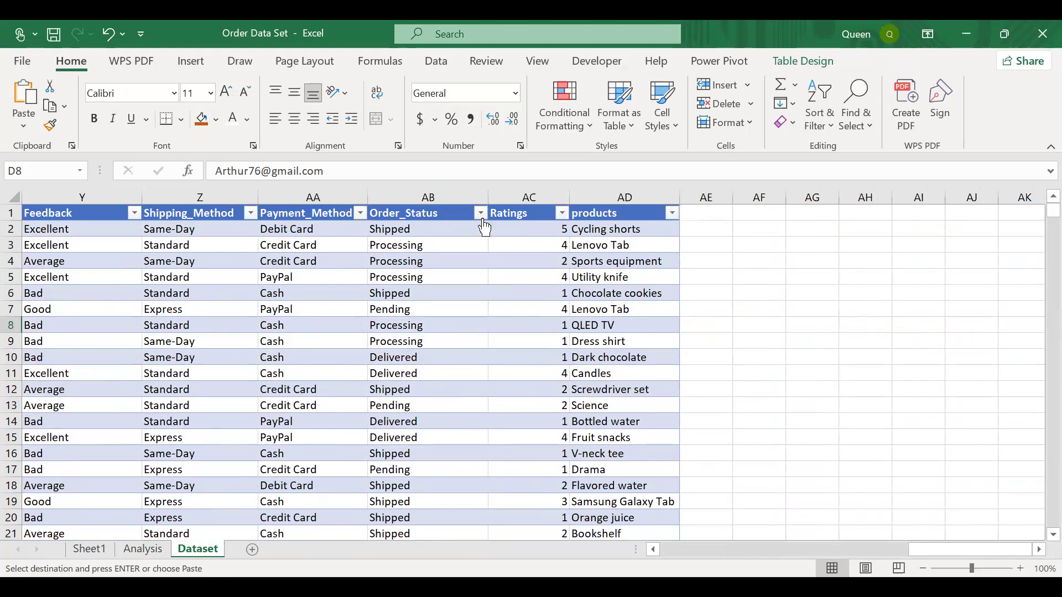
pyautogui.click(481, 214)
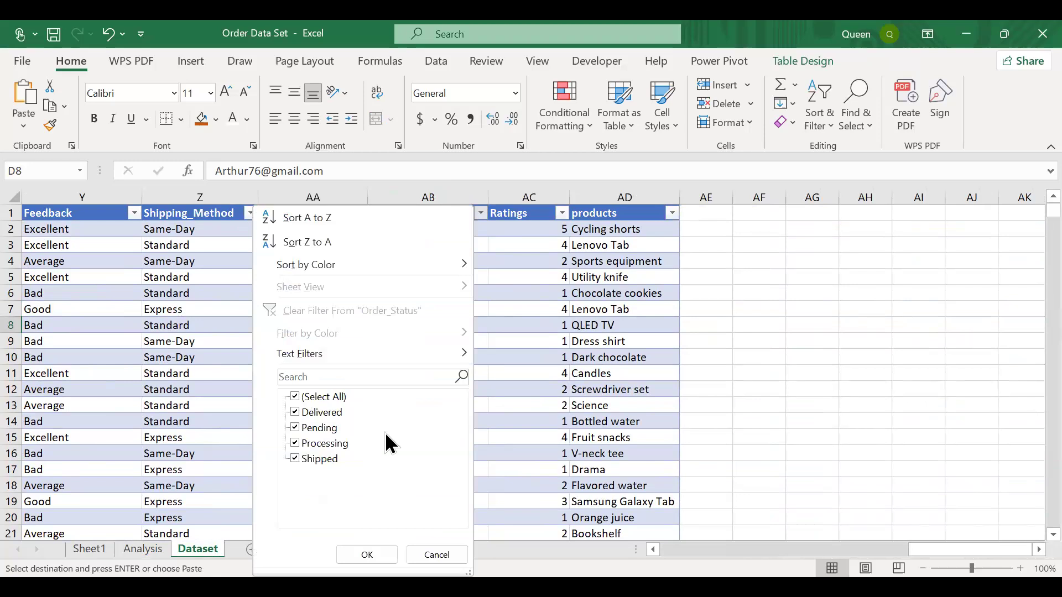
pyautogui.click(437, 554)
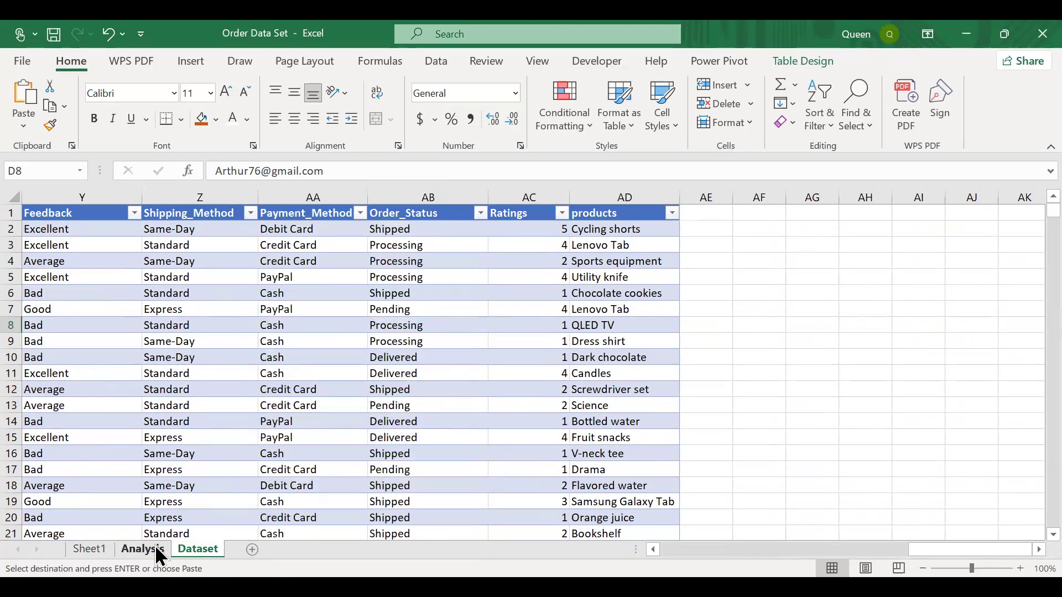
# Return to the Analysis sheet, start a new measure in the Order_Data table and name it Delivery Order
pyautogui.click(143, 549)
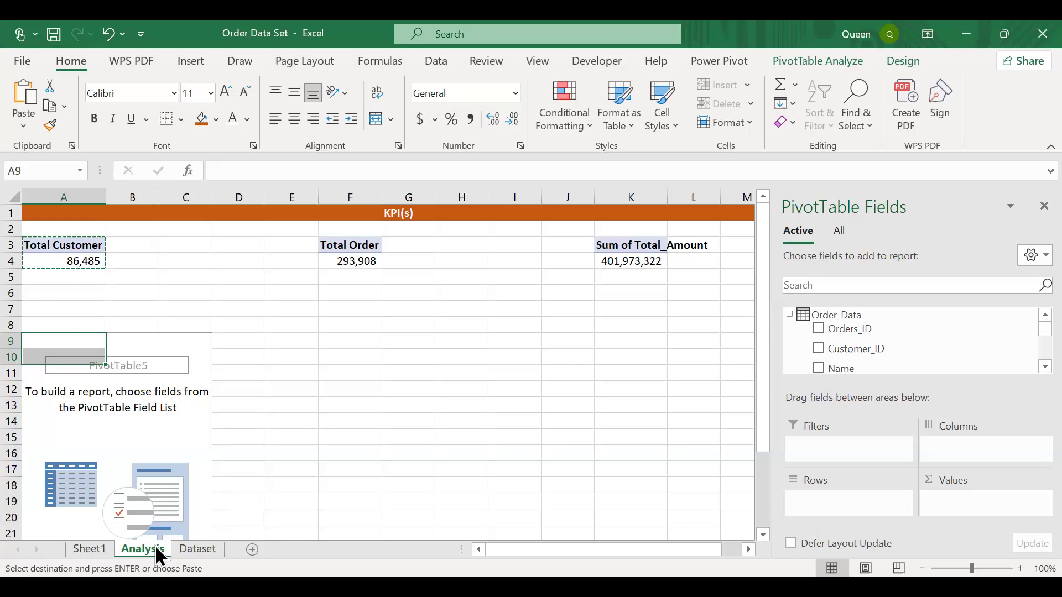
pyautogui.rightClick(823, 310)
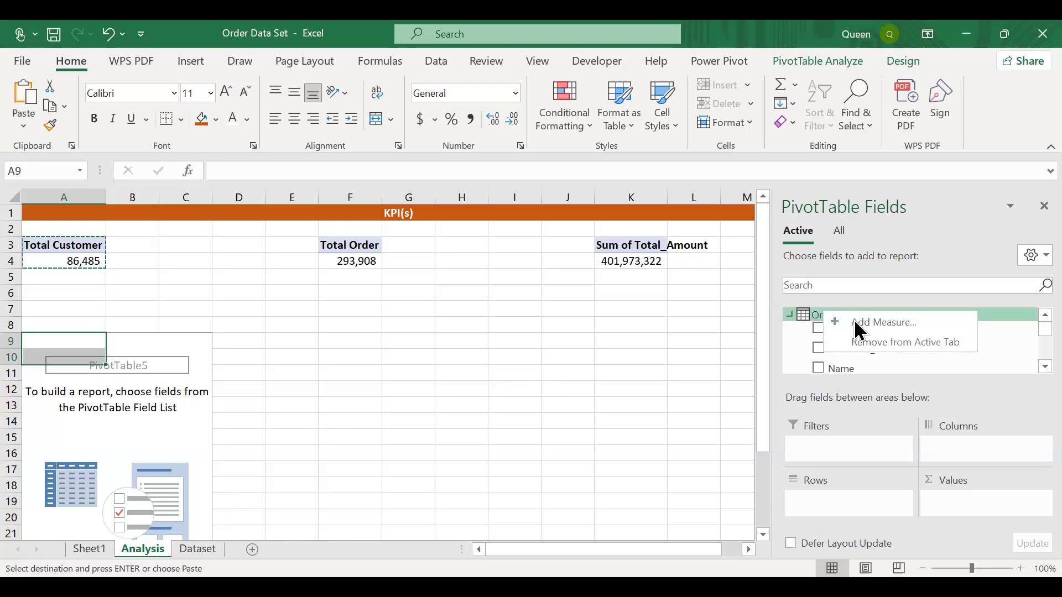
pyautogui.click(855, 321)
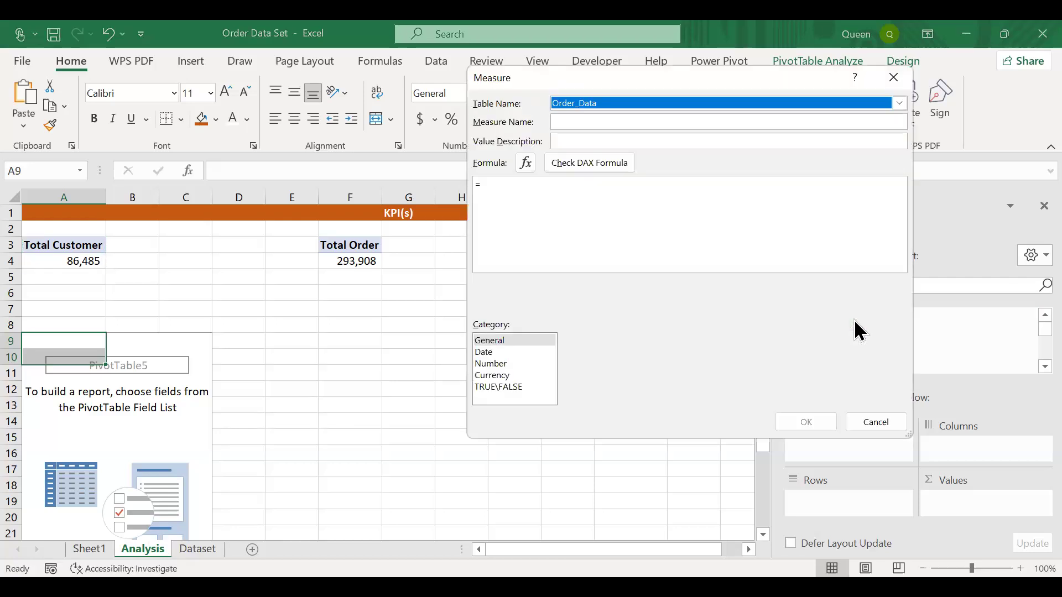
pyautogui.click(596, 122)
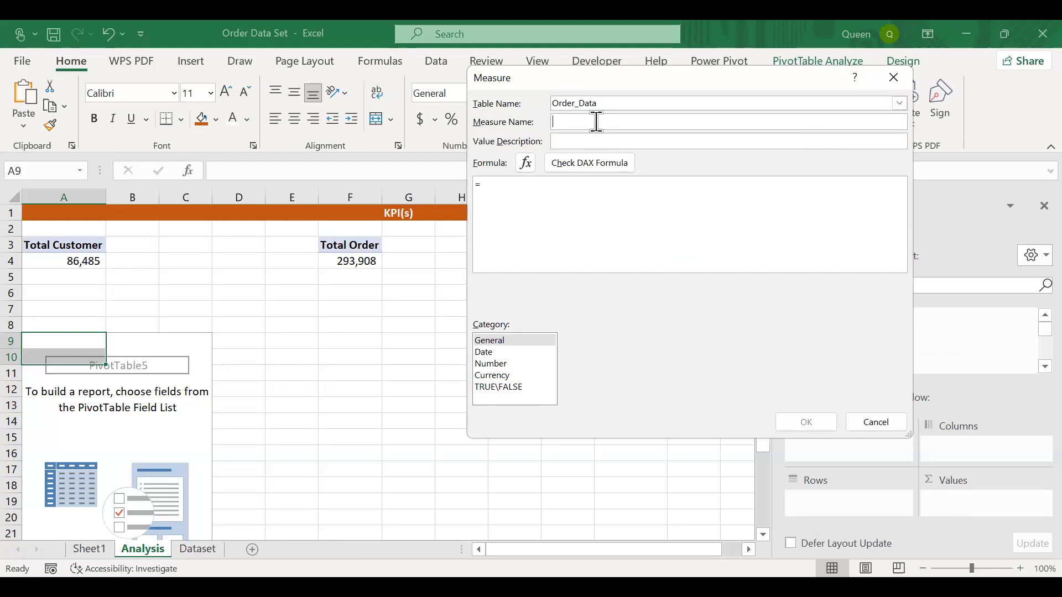
pyautogui.write('Delivery Ord')
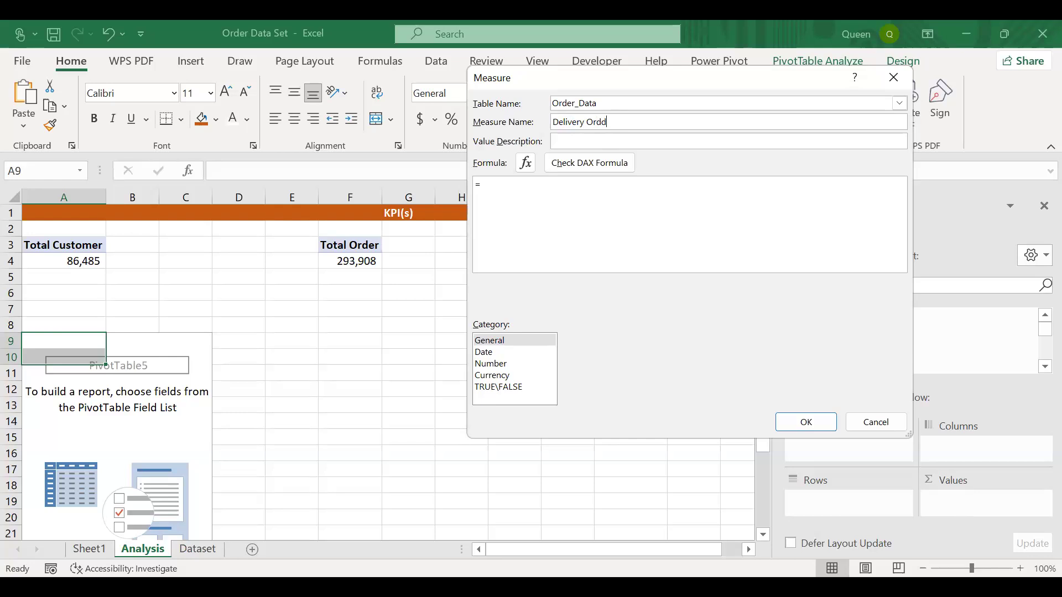
pyautogui.write('er')
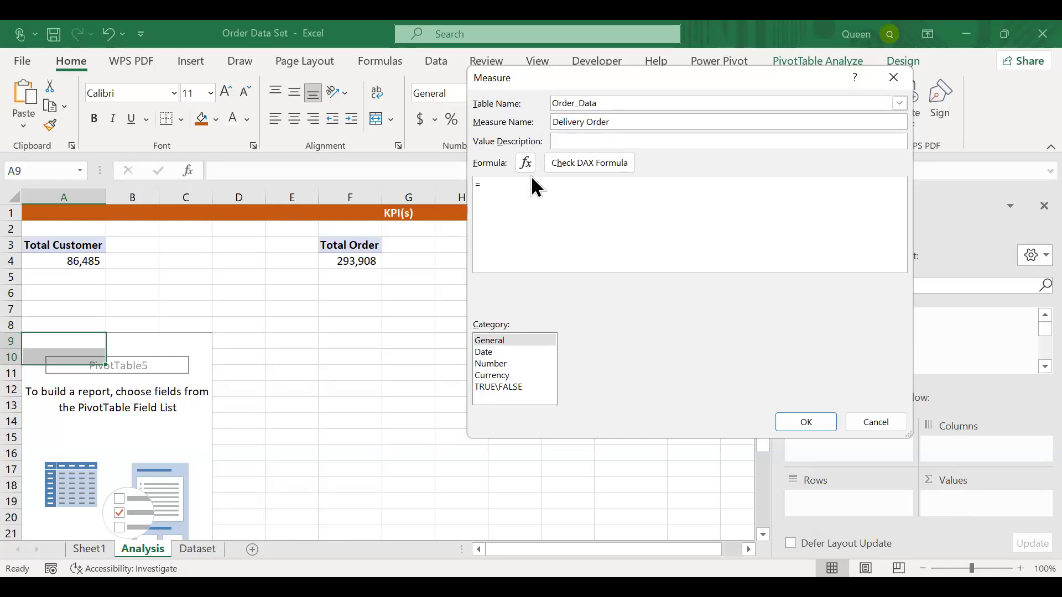
# Begin the Delivery Order formula with =CALCULATE(COUNT(
pyautogui.click(496, 187)
pyautogui.write('cal')
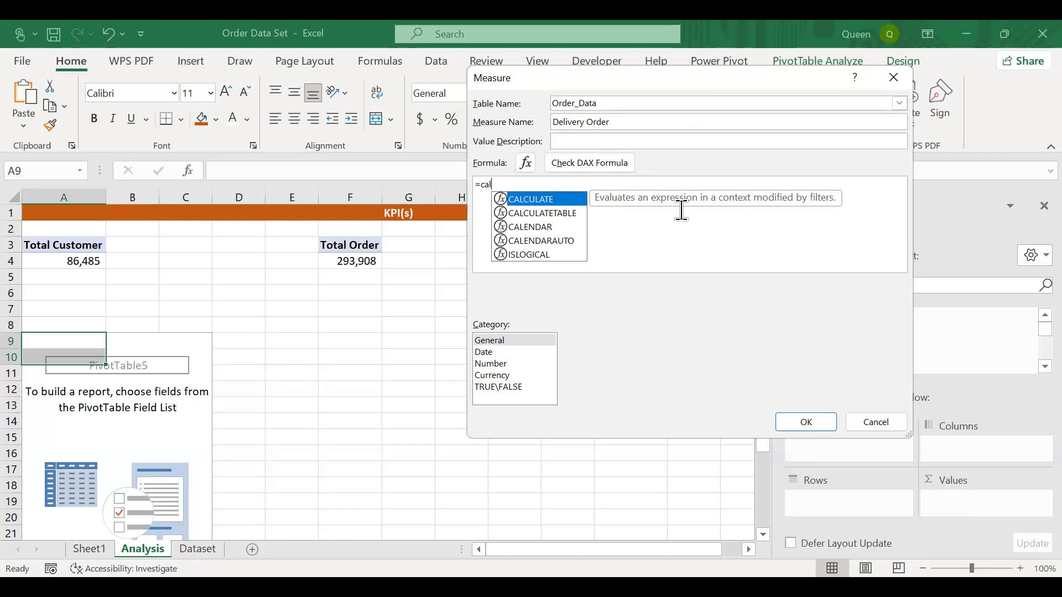
pyautogui.doubleClick(570, 199)
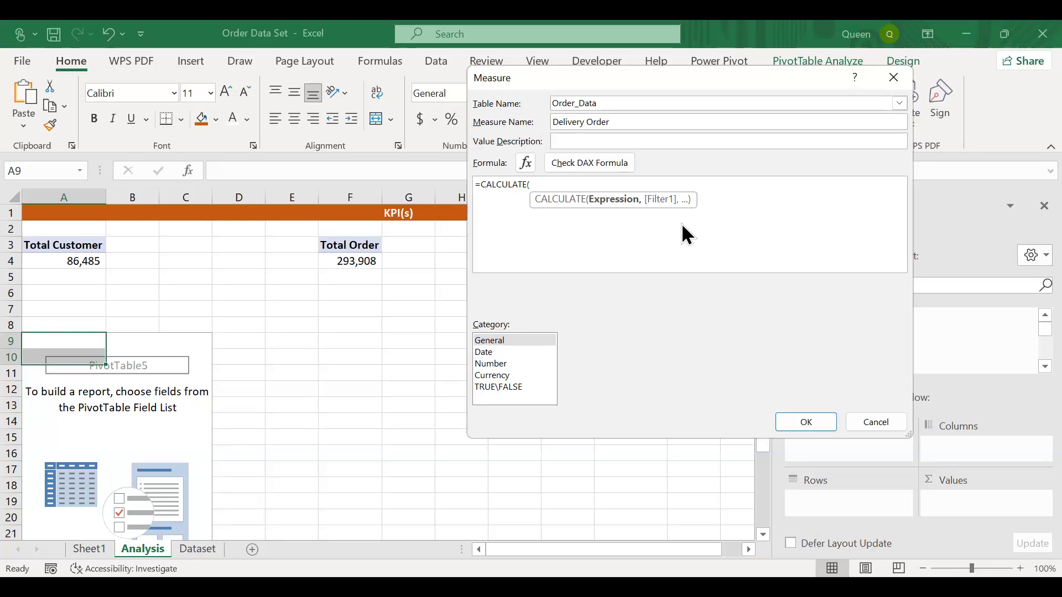
pyautogui.write('coun')
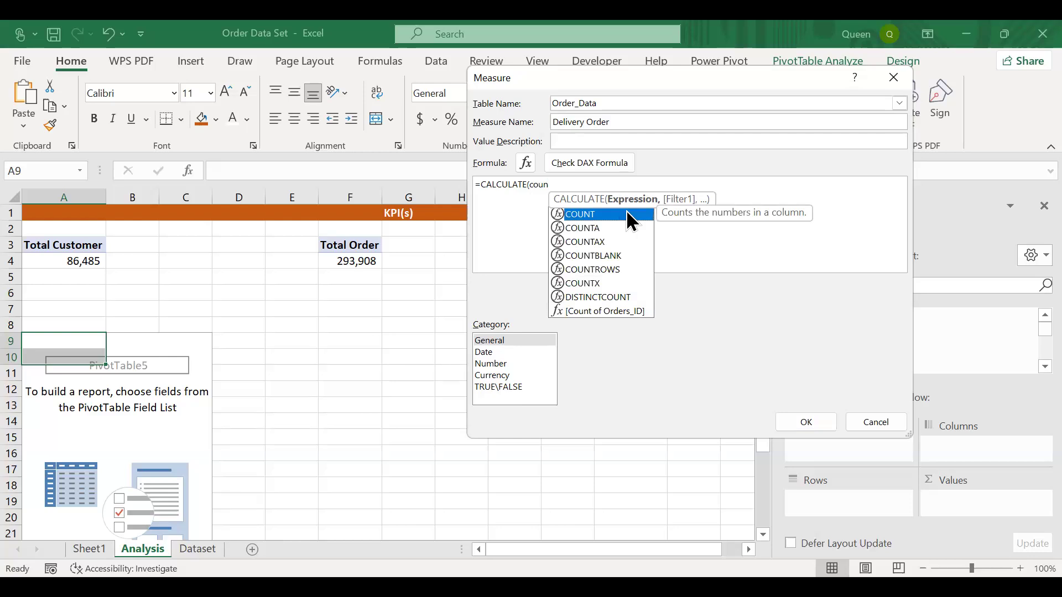
pyautogui.doubleClick(628, 214)
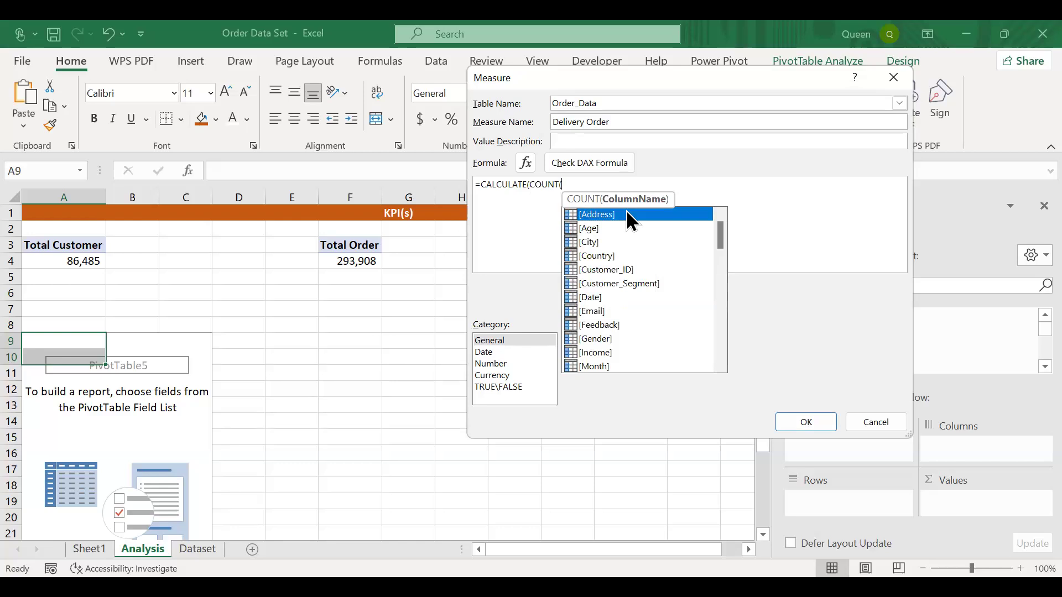
pyautogui.write('o')
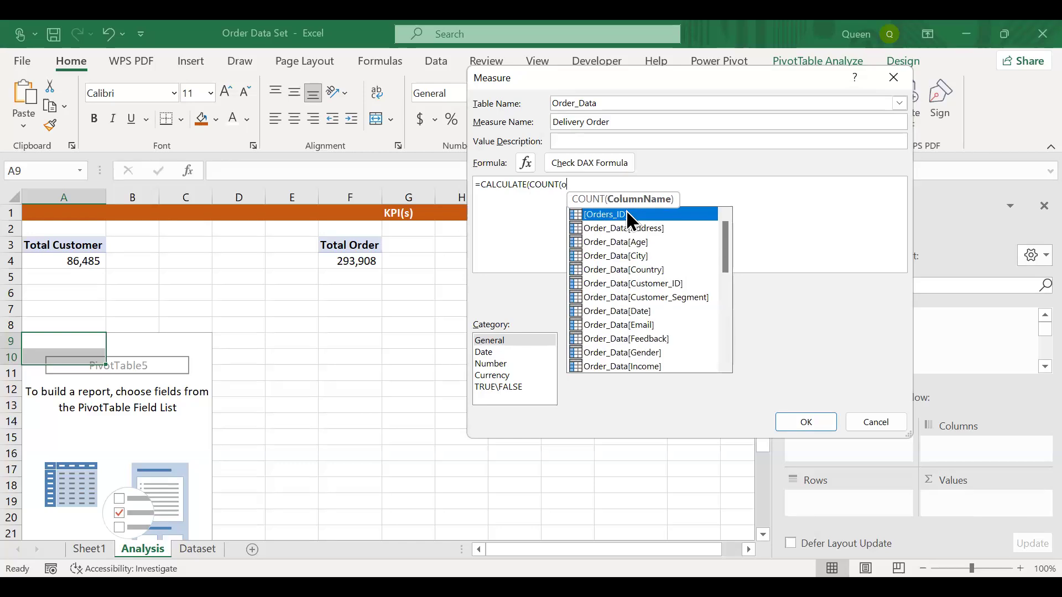
pyautogui.write('r')
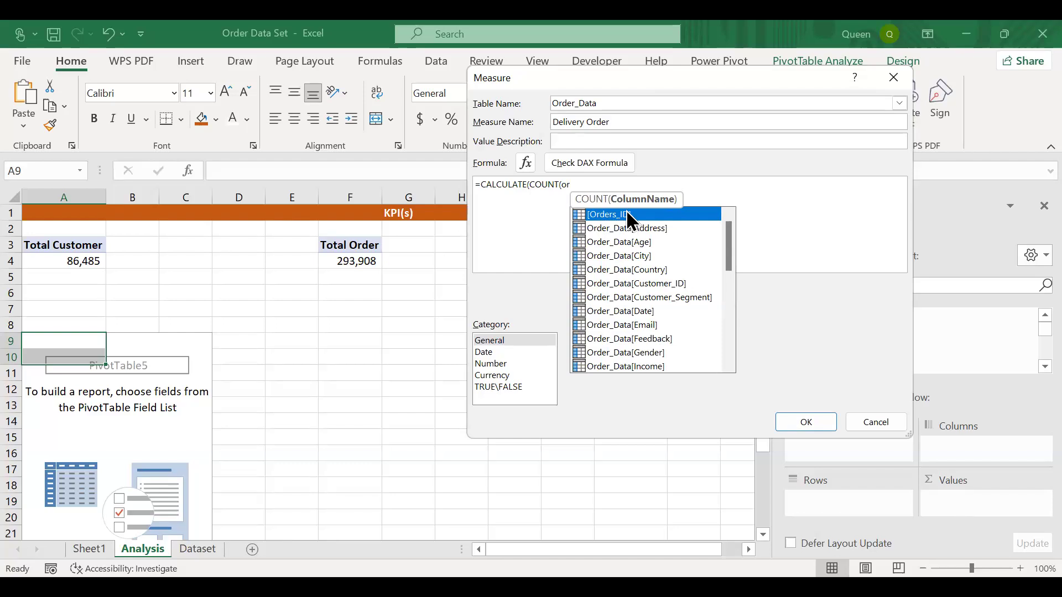
pyautogui.write('de')
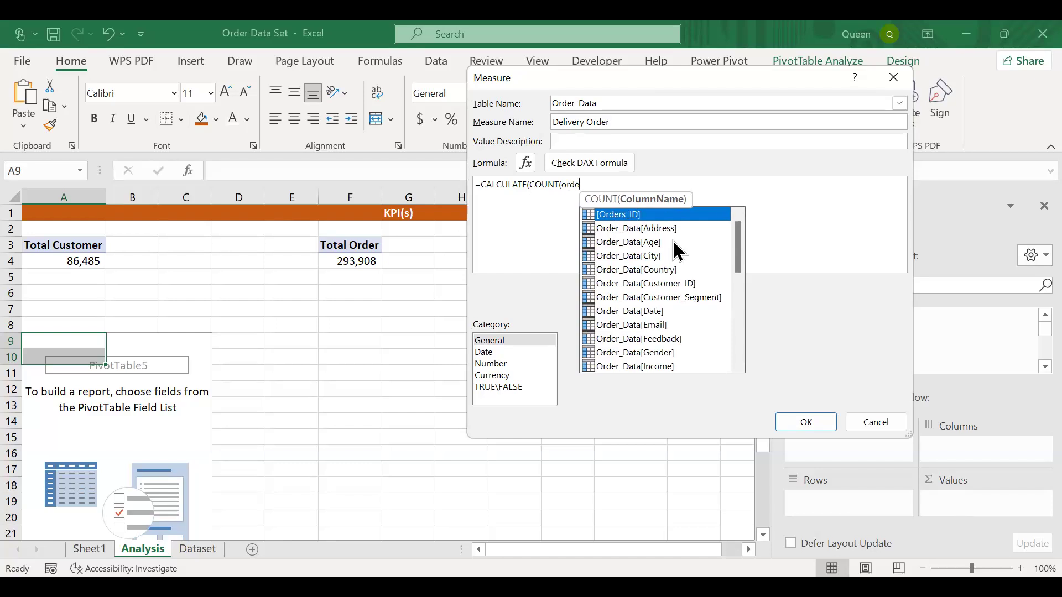
pyautogui.write('r')
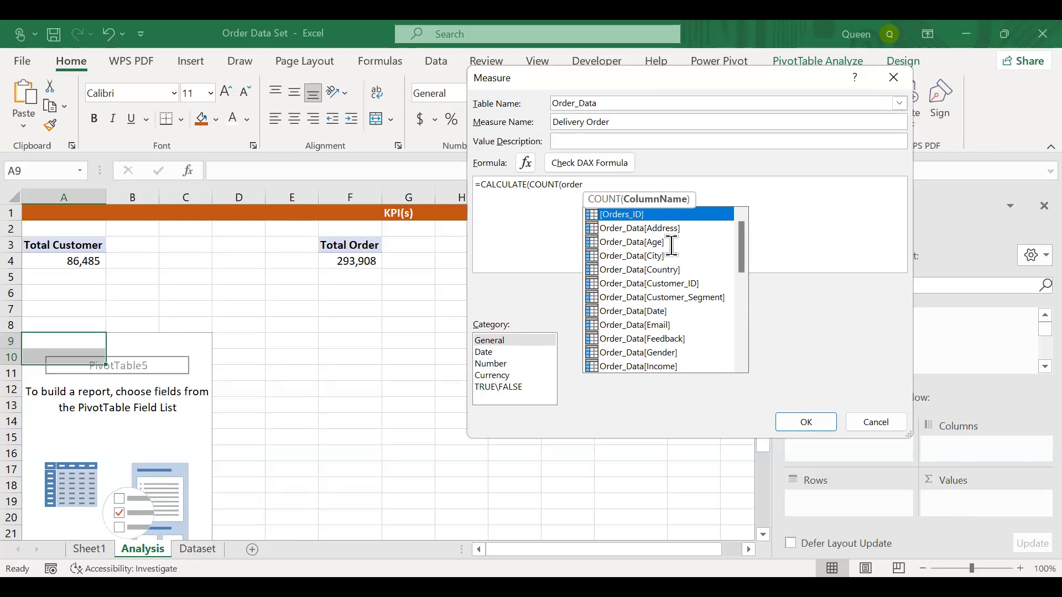
pyautogui.press('BackSpace')
pyautogui.press('BackSpace')
pyautogui.press('BackSpace')
pyautogui.press('BackSpace')
pyautogui.press('BackSpace')
pyautogui.press('BackSpace')
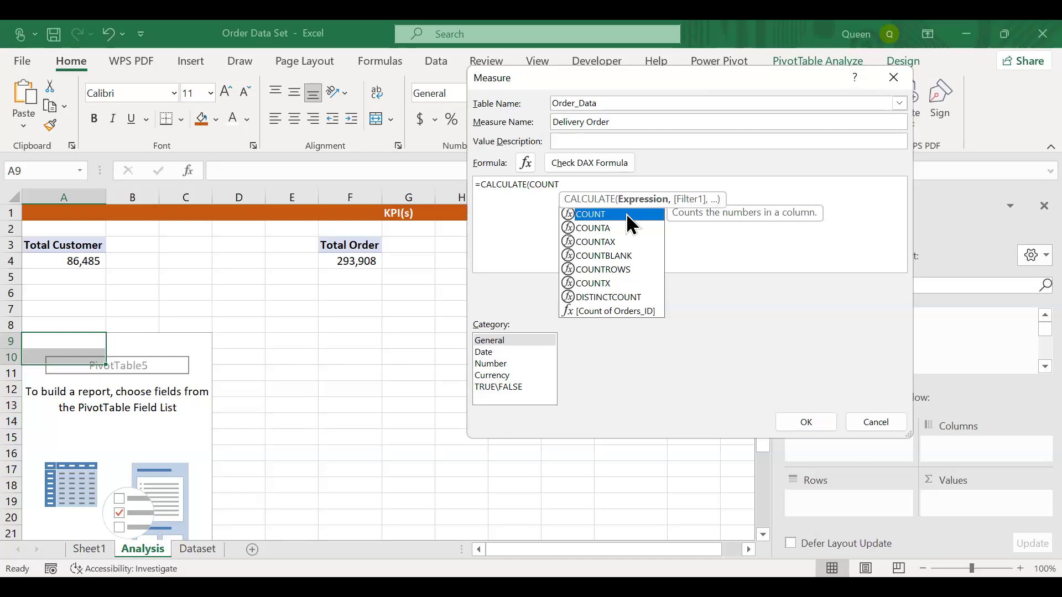
# Set the [Orders_ID] column as the COUNT argument in the Delivery Order formula
pyautogui.write('(sta')
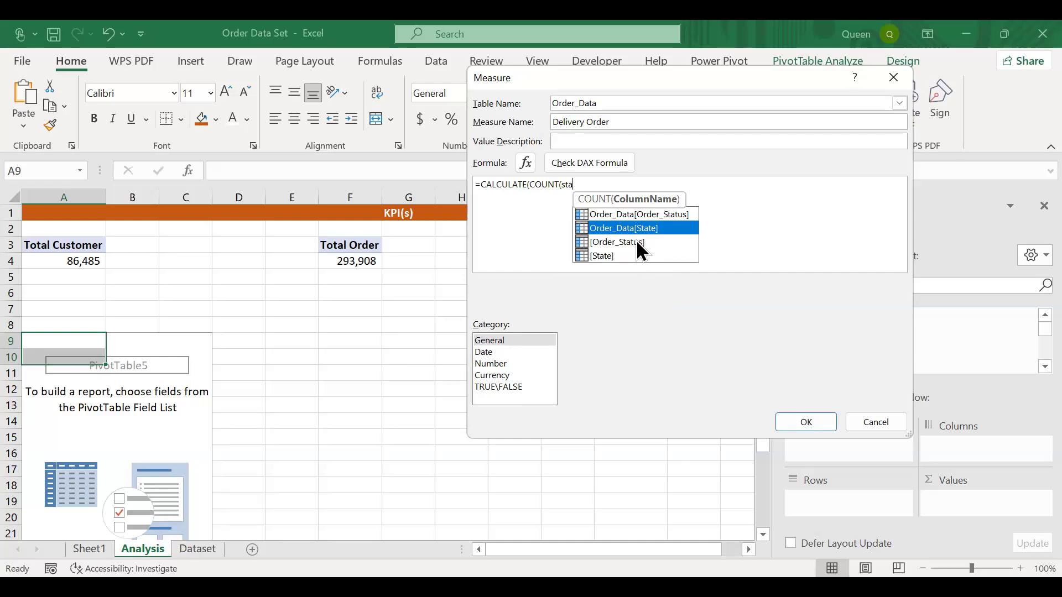
pyautogui.doubleClick(638, 242)
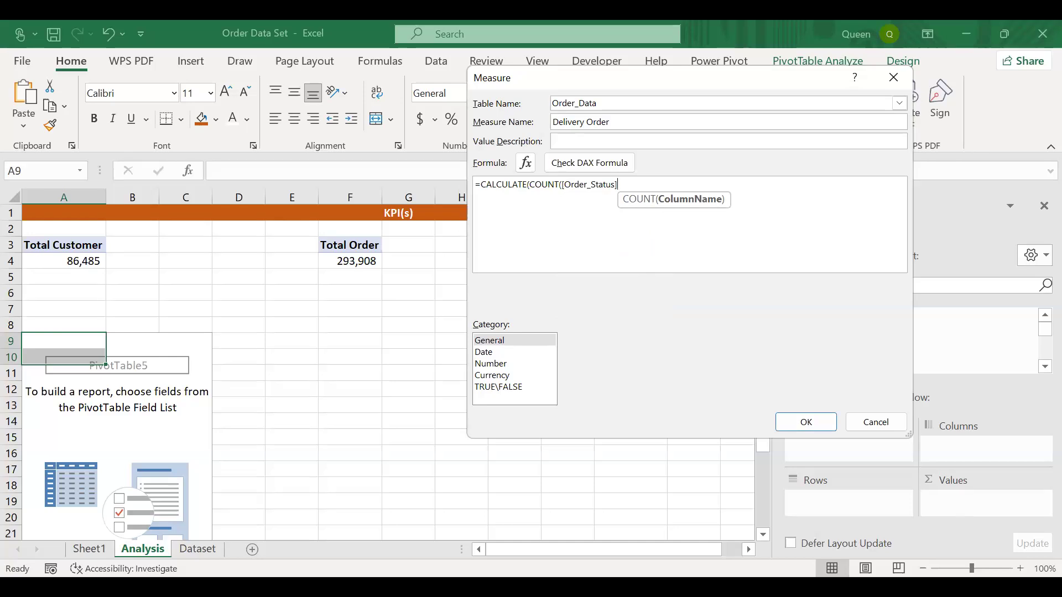
pyautogui.press('BackSpace')
pyautogui.press('BackSpace')
pyautogui.press('BackSpace')
pyautogui.press('BackSpace')
pyautogui.press('BackSpace')
pyautogui.press('BackSpace')
pyautogui.press('BackSpace')
pyautogui.press('BackSpace')
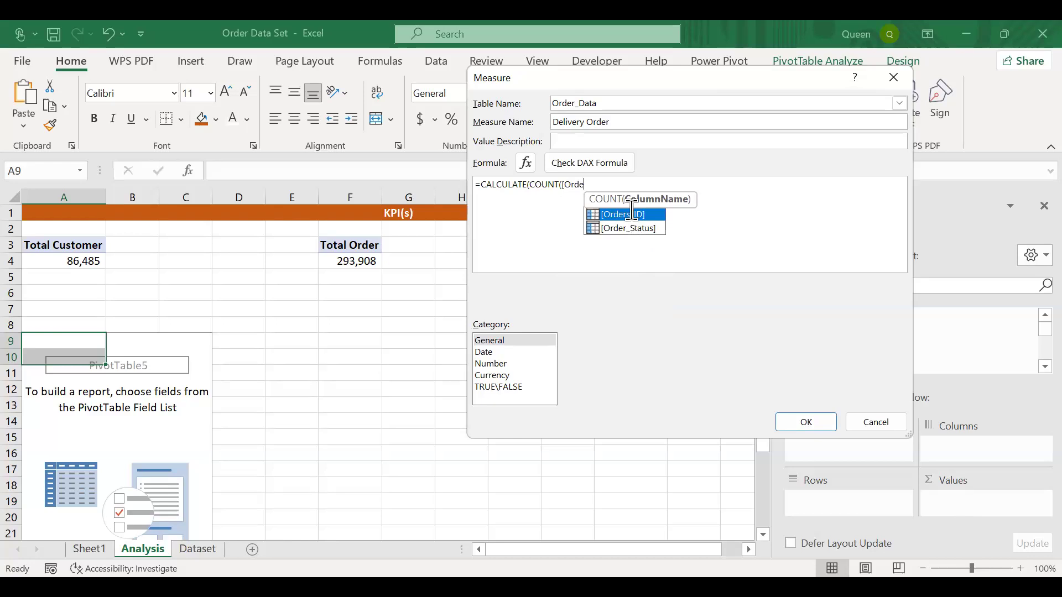
pyautogui.press('Tab')
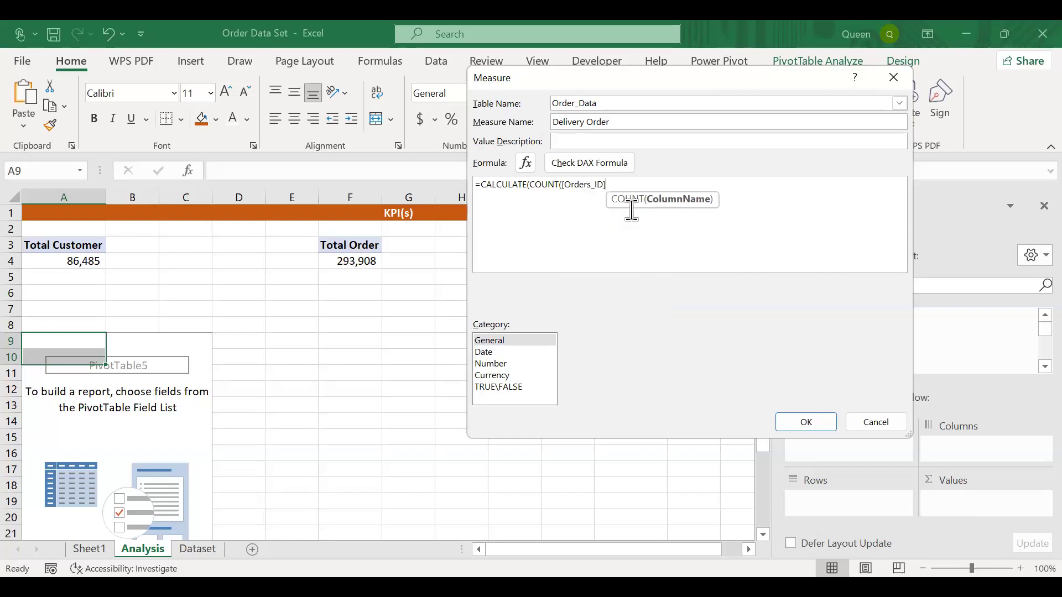
# Try to add an Order_Data reference after [Orders_ID], and remove it again
pyautogui.write(',d')
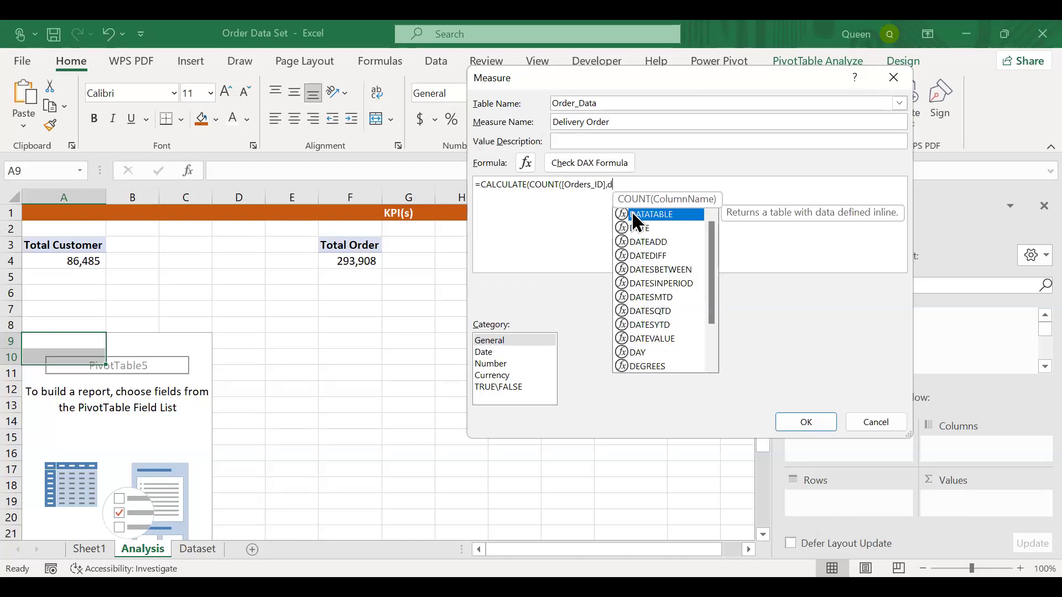
pyautogui.press('BackSpace')
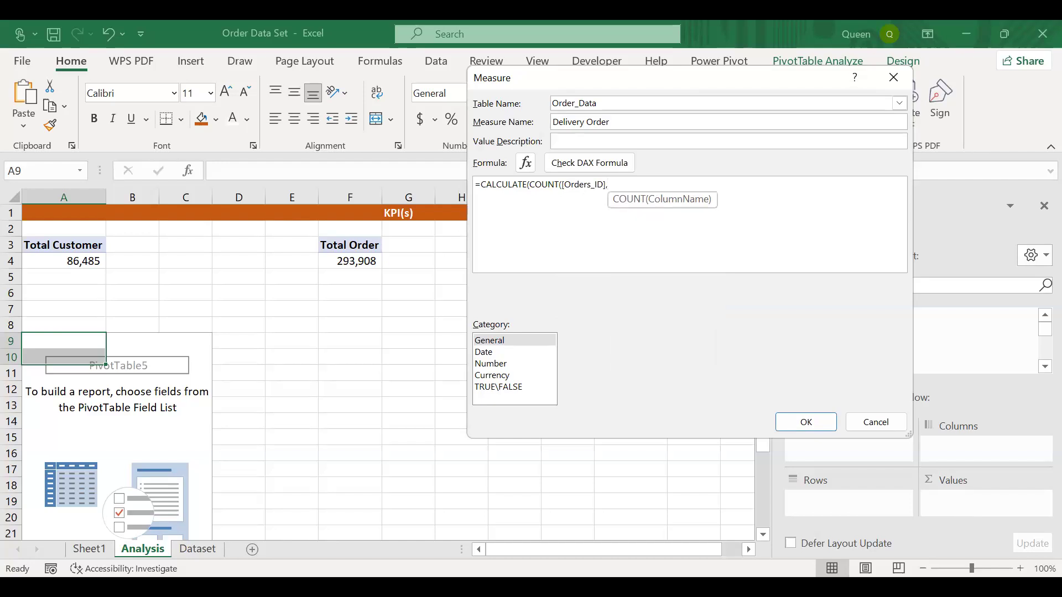
pyautogui.write('orde')
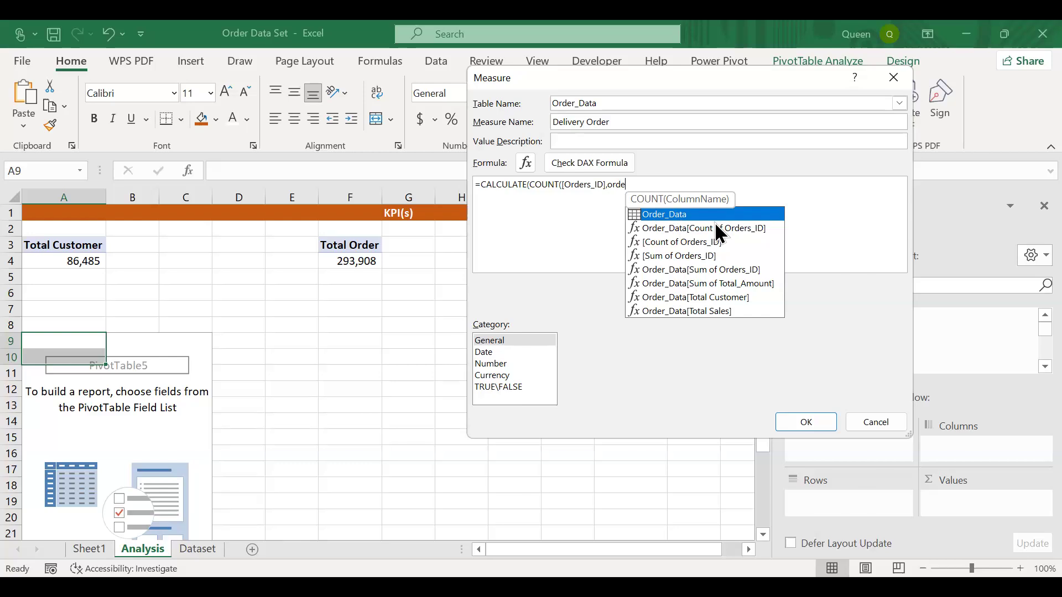
pyautogui.press('BackSpace')
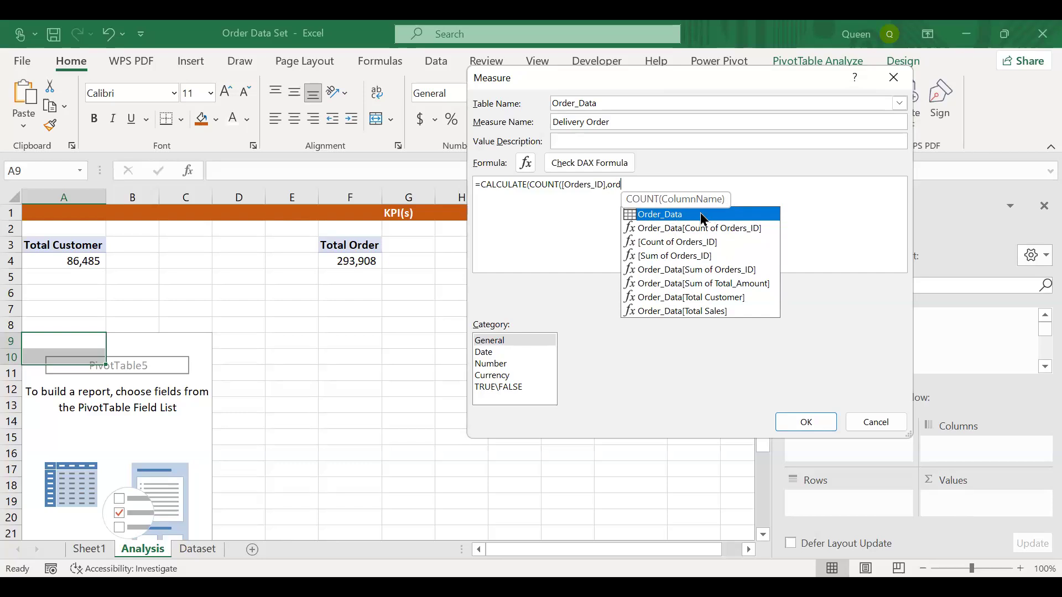
pyautogui.doubleClick(701, 215)
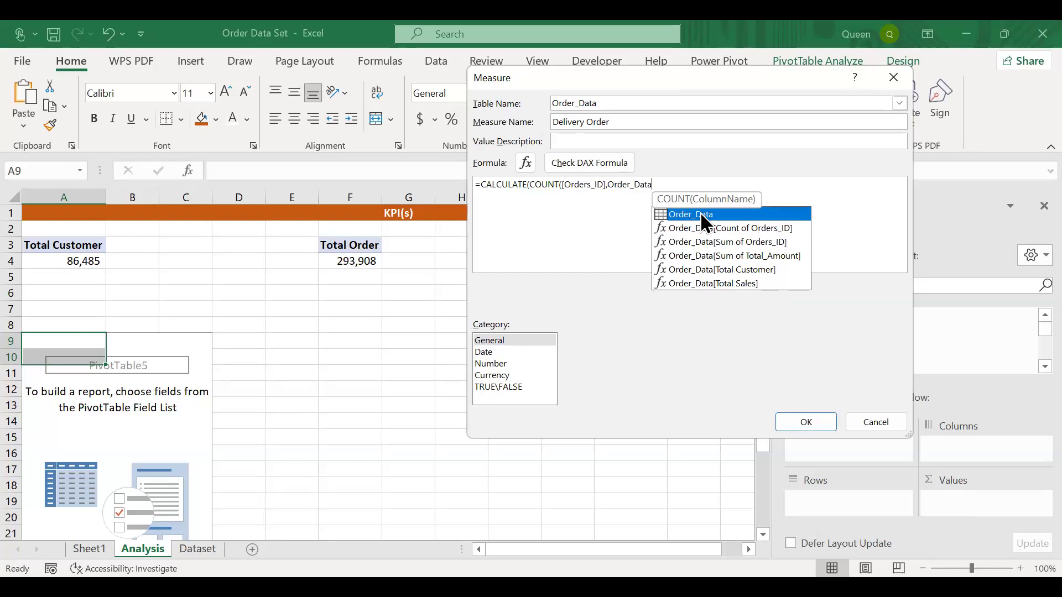
pyautogui.write('s')
pyautogui.press('BackSpace')
pyautogui.press('BackSpace')
pyautogui.press('BackSpace')
pyautogui.press('BackSpace')
pyautogui.press('BackSpace')
pyautogui.press('BackSpace')
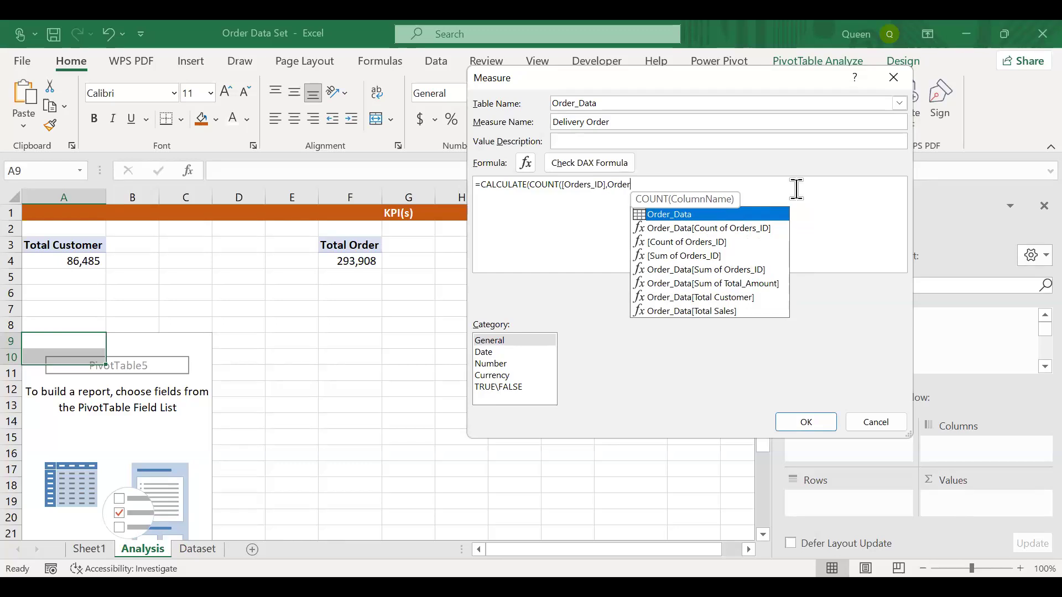
pyautogui.press('BackSpace')
pyautogui.press('BackSpace')
pyautogui.press('BackSpace')
pyautogui.press('BackSpace')
pyautogui.press('BackSpace')
pyautogui.press('BackSpace')
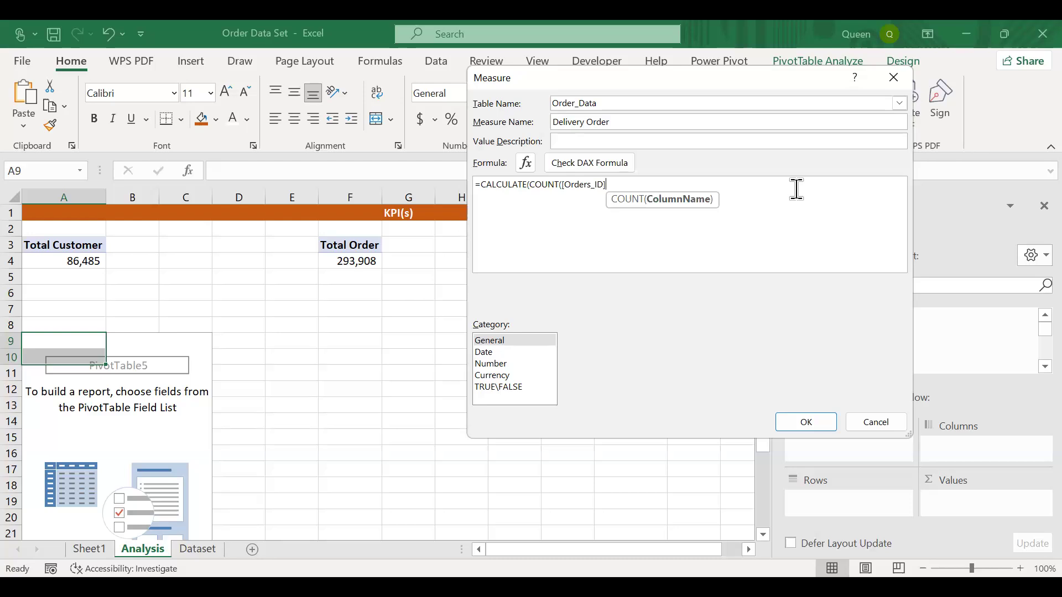
pyautogui.write(',')
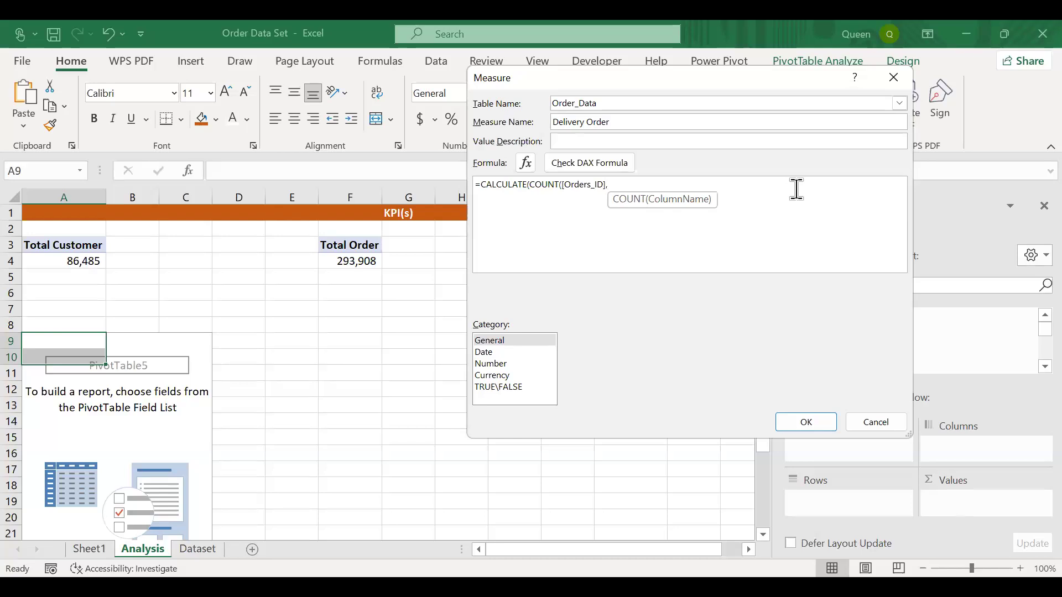
pyautogui.write('order')
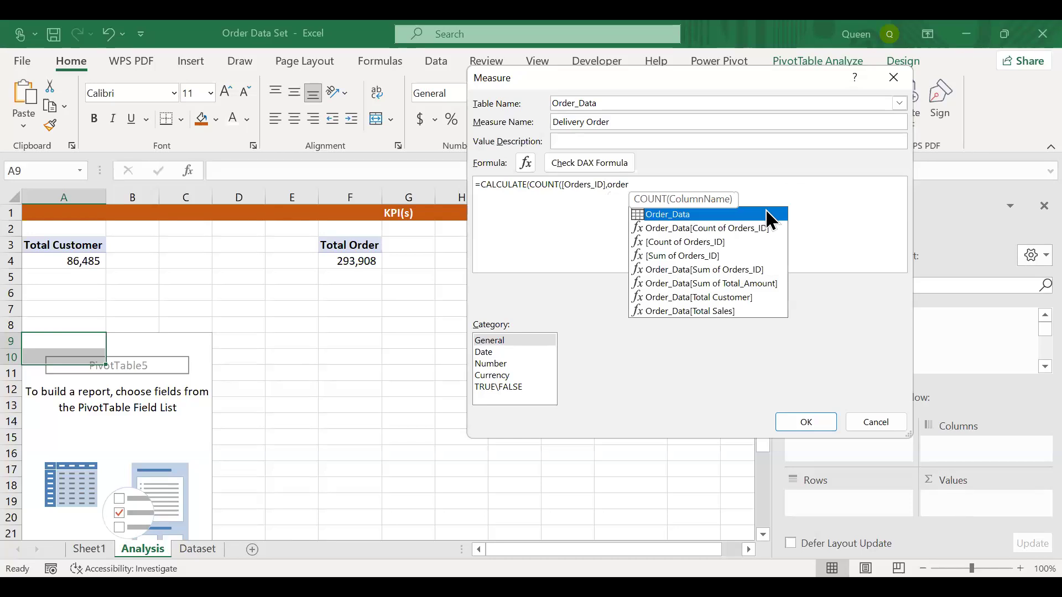
pyautogui.press('BackSpace')
pyautogui.press('BackSpace')
pyautogui.press('BackSpace')
pyautogui.press('BackSpace')
pyautogui.press('BackSpace')
pyautogui.write('st')
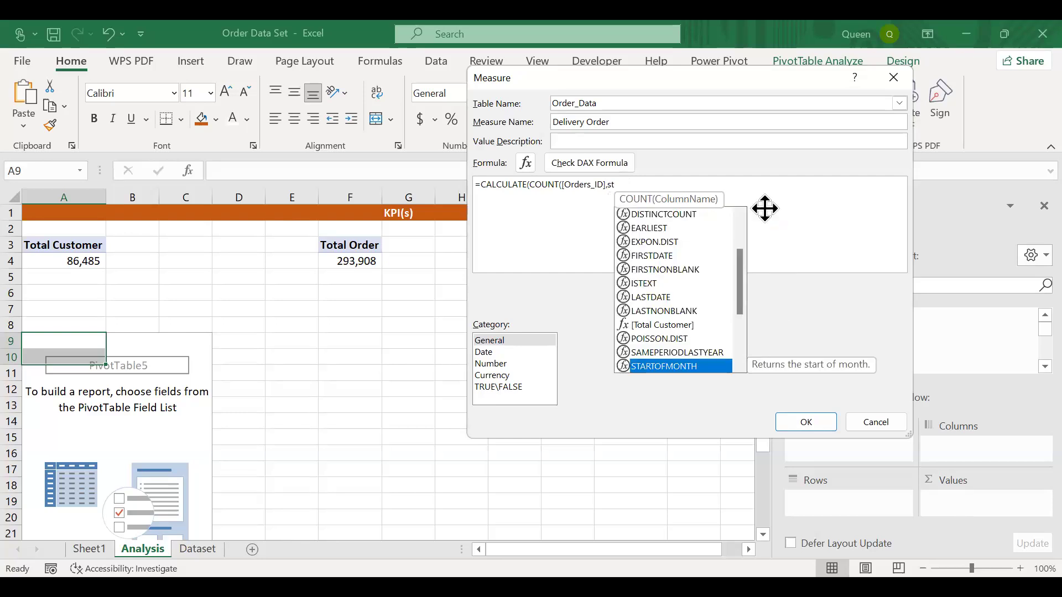
pyautogui.press('BackSpace')
pyautogui.press('BackSpace')
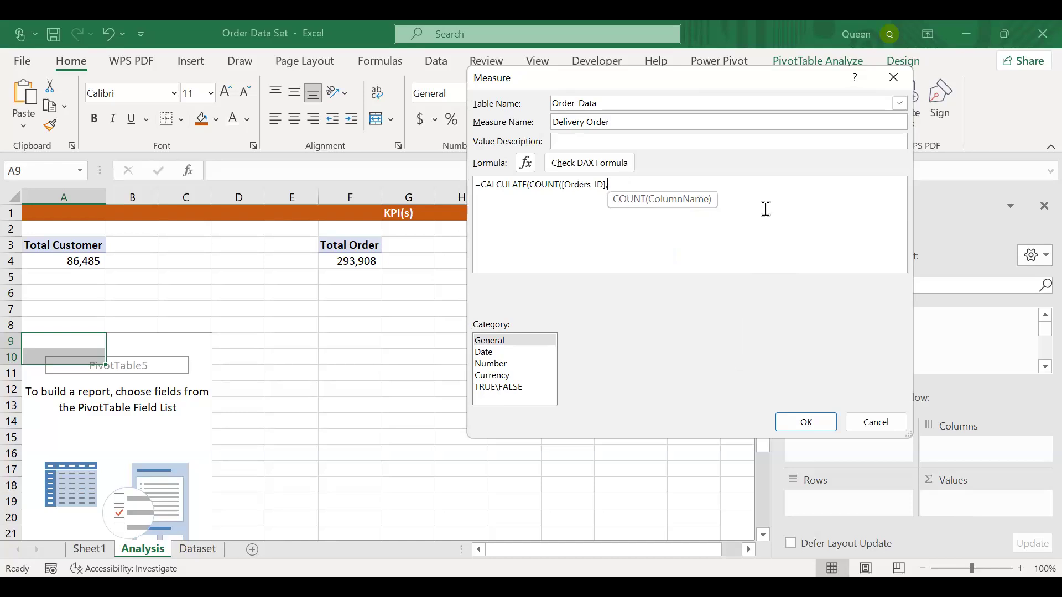
pyautogui.write('or')
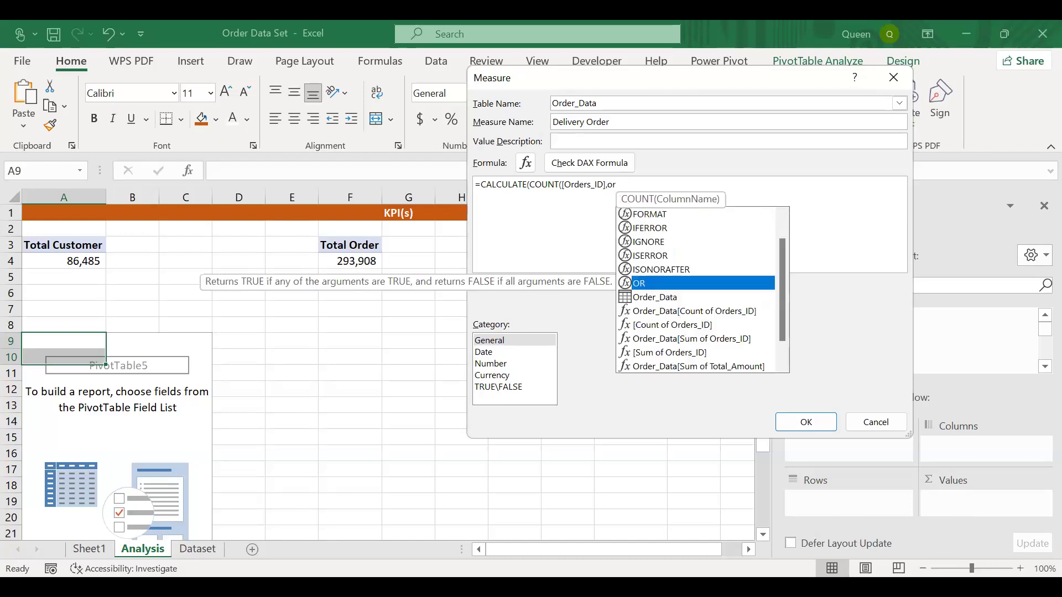
# Clear the Delivery Order formula and restart it as =CALCULATE(COUNT([Orders_ID]
pyautogui.hotkey('ctrl', 'a')
pyautogui.press('BackSpace')
pyautogui.write('=c')
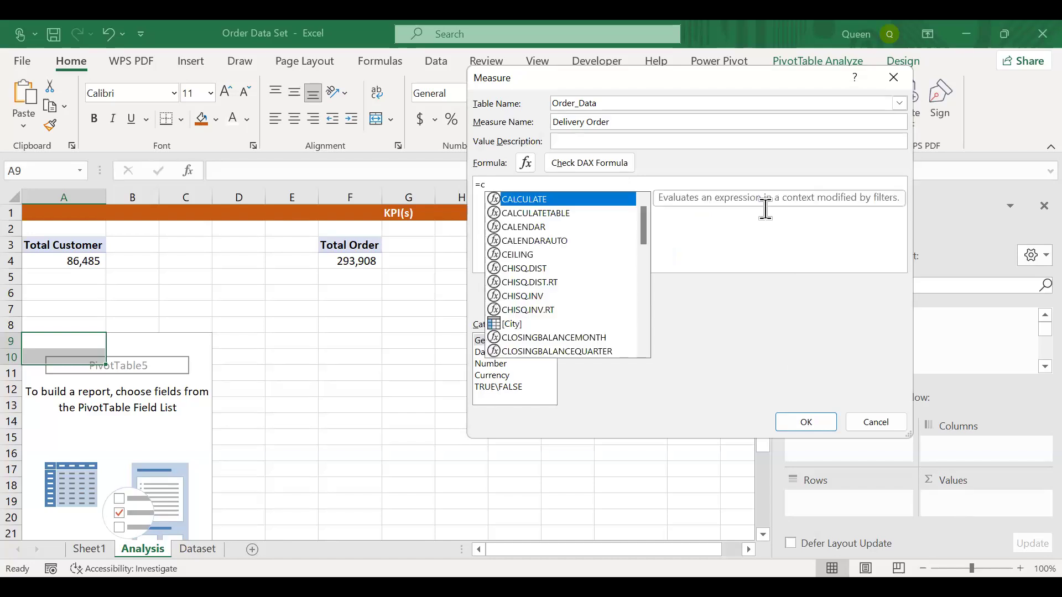
pyautogui.doubleClick(607, 200)
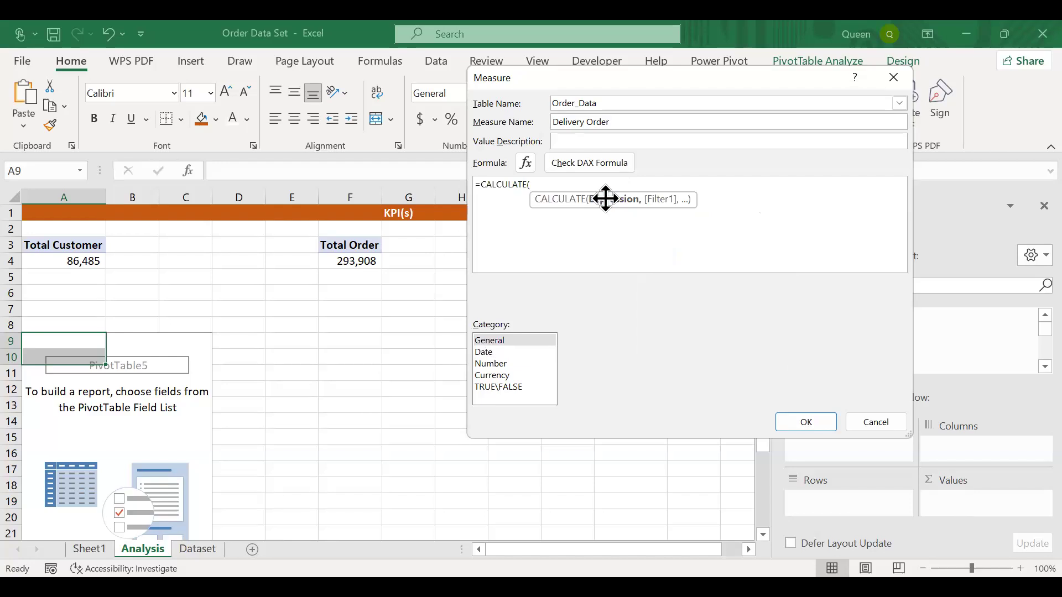
pyautogui.write('c')
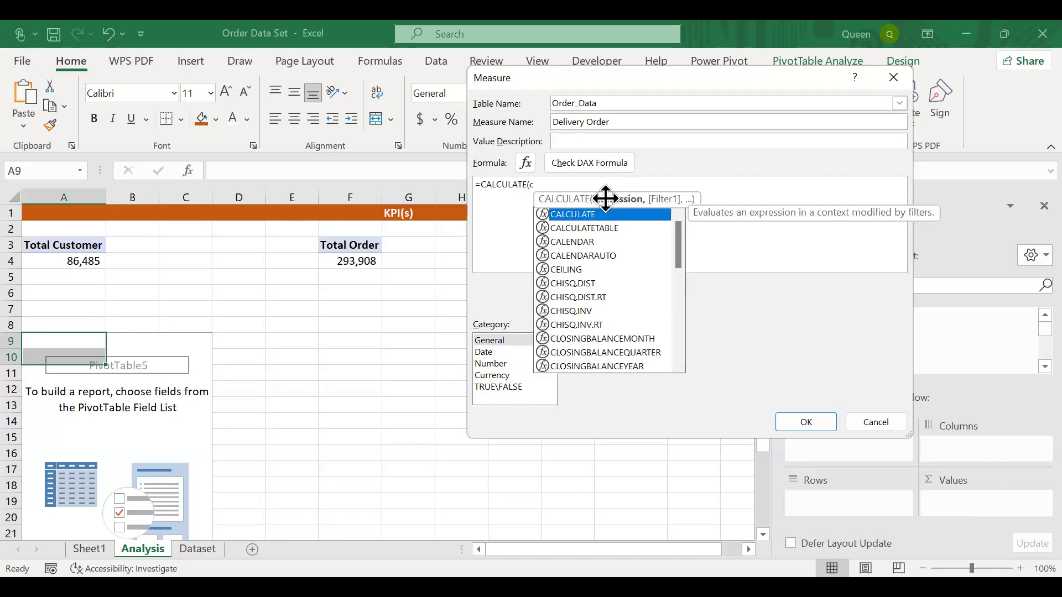
pyautogui.write('oun')
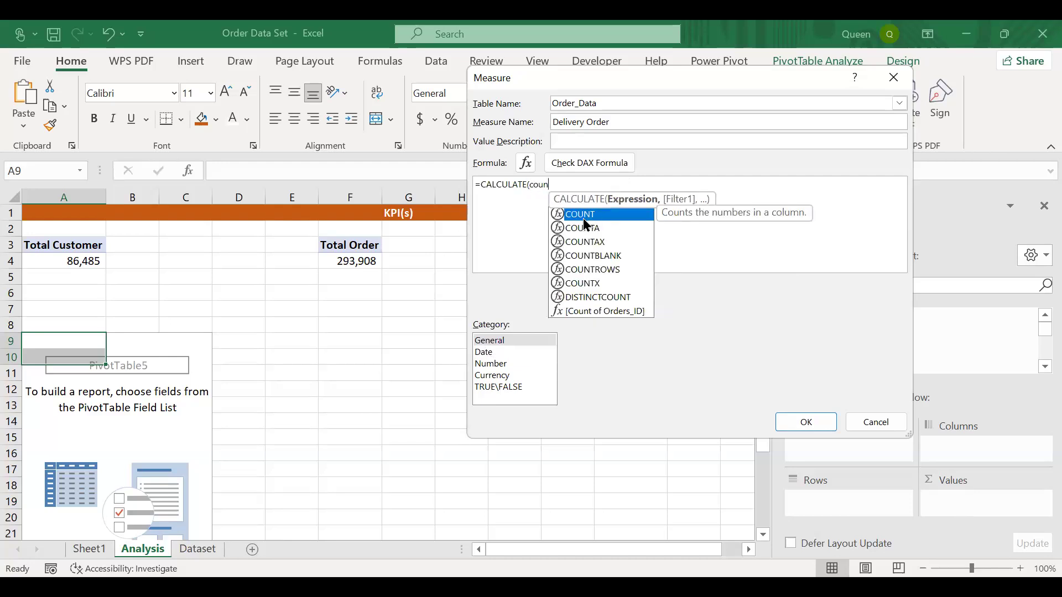
pyautogui.doubleClick(583, 218)
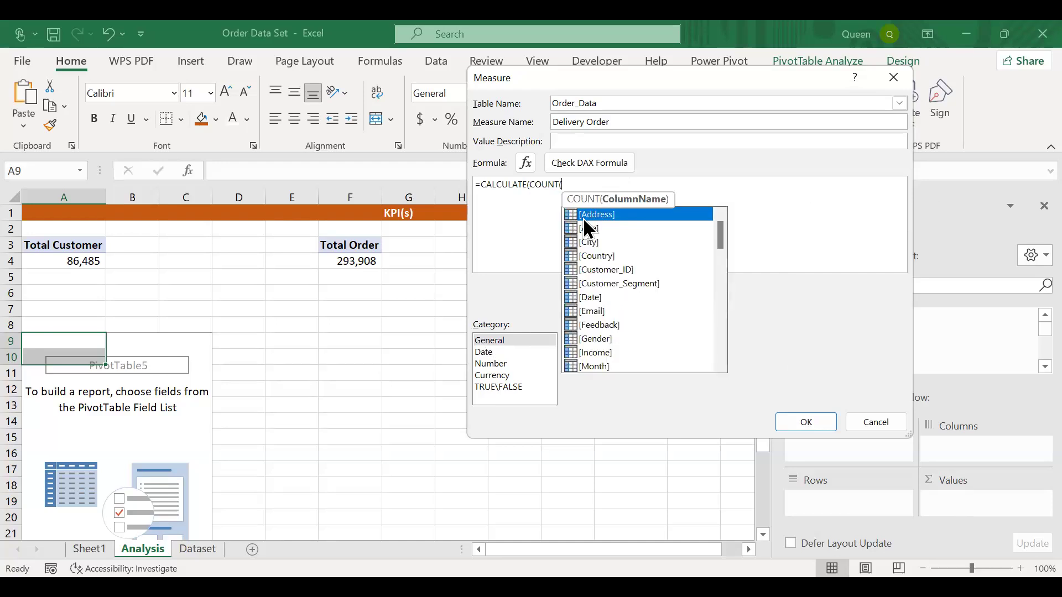
pyautogui.write('or')
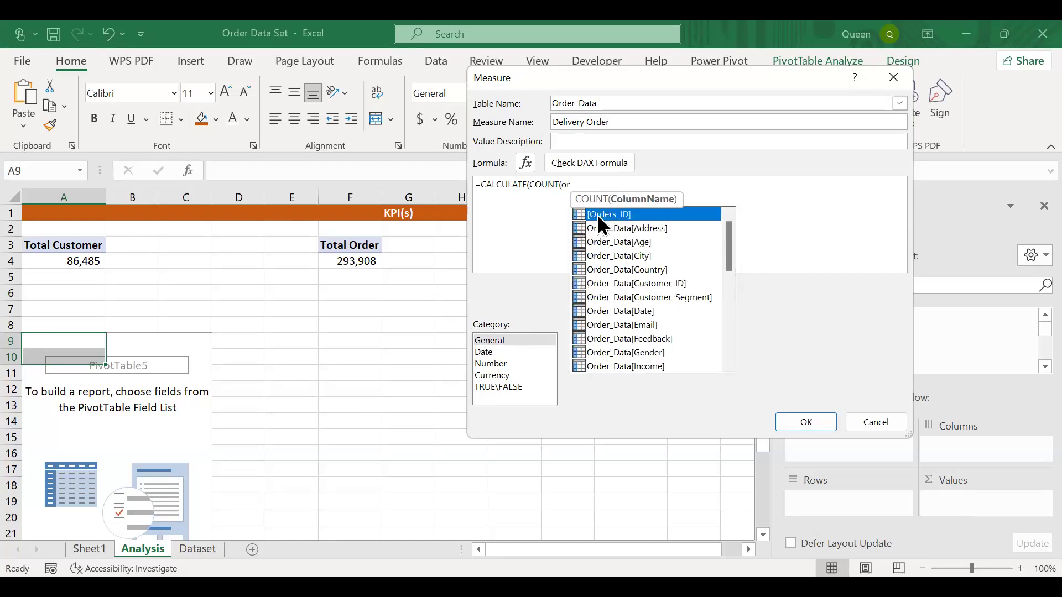
pyautogui.doubleClick(597, 214)
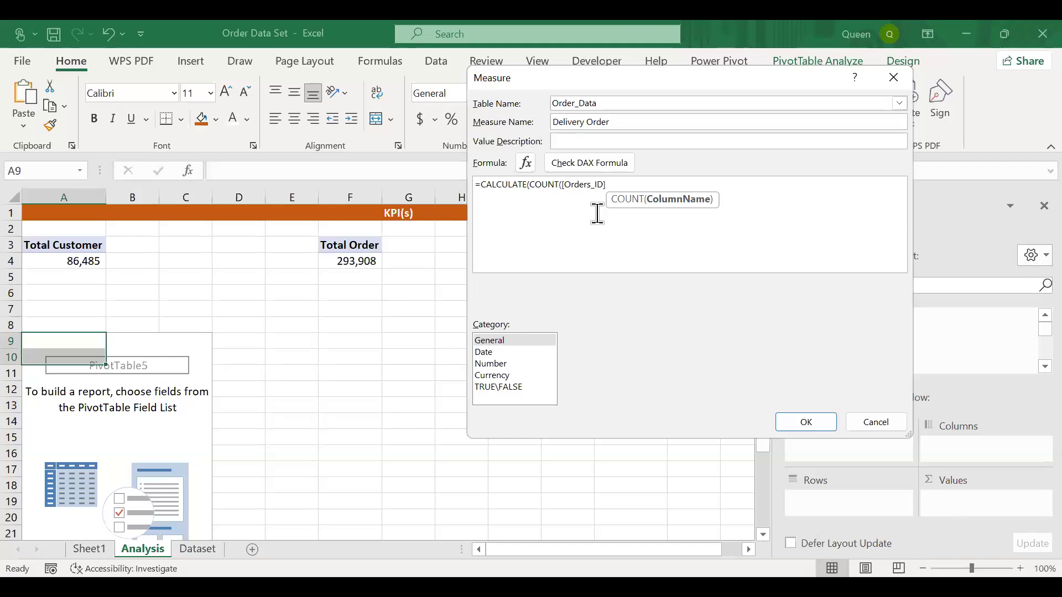
# Add a comma and the Order_Data table reference after [Orders_ID] in the formula
pyautogui.write(',or')
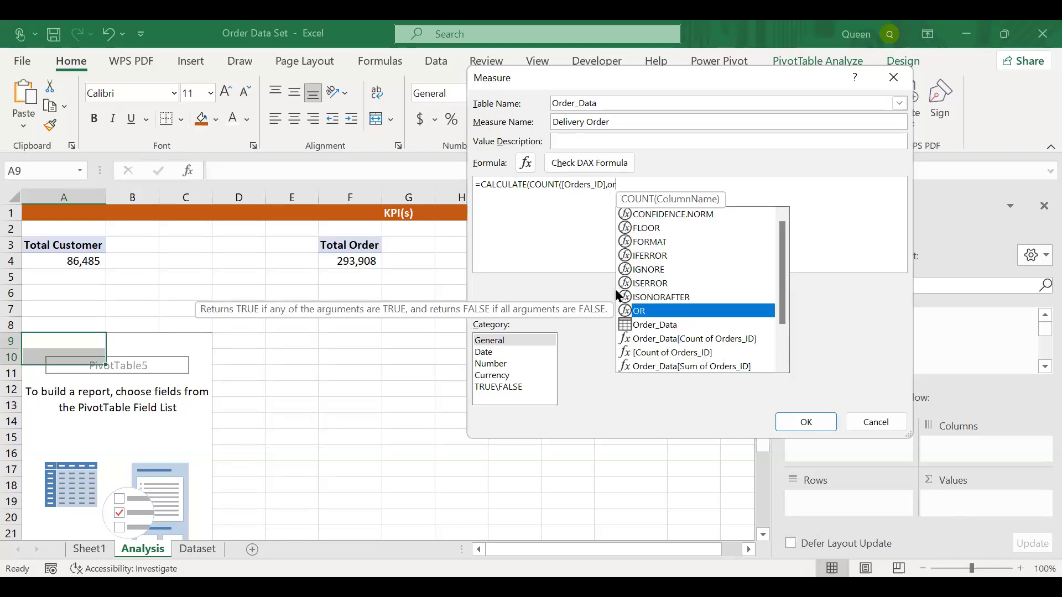
pyautogui.click(647, 322)
pyautogui.doubleClick(648, 324)
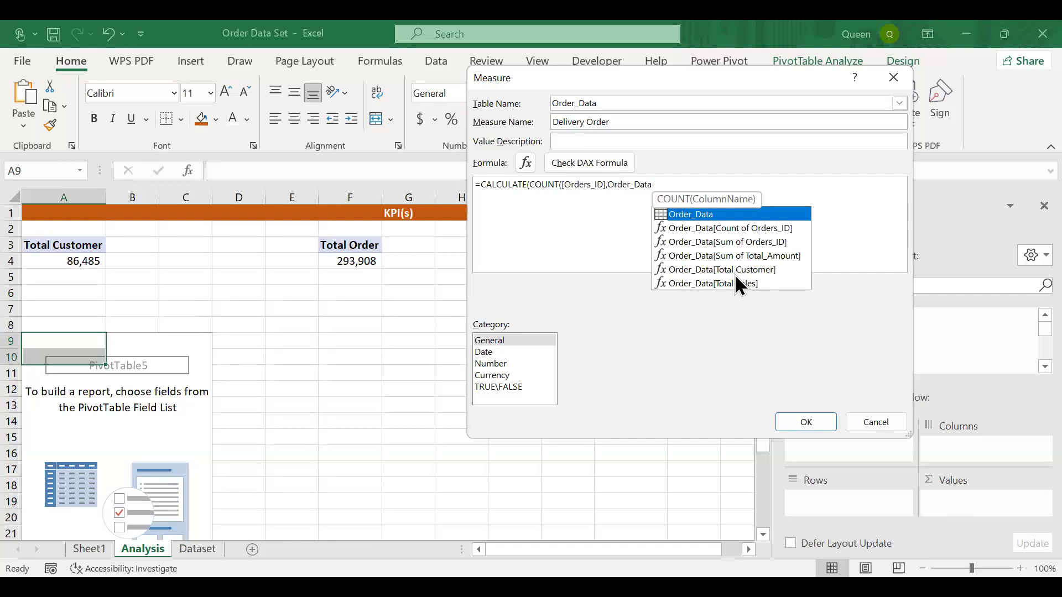
pyautogui.write('s')
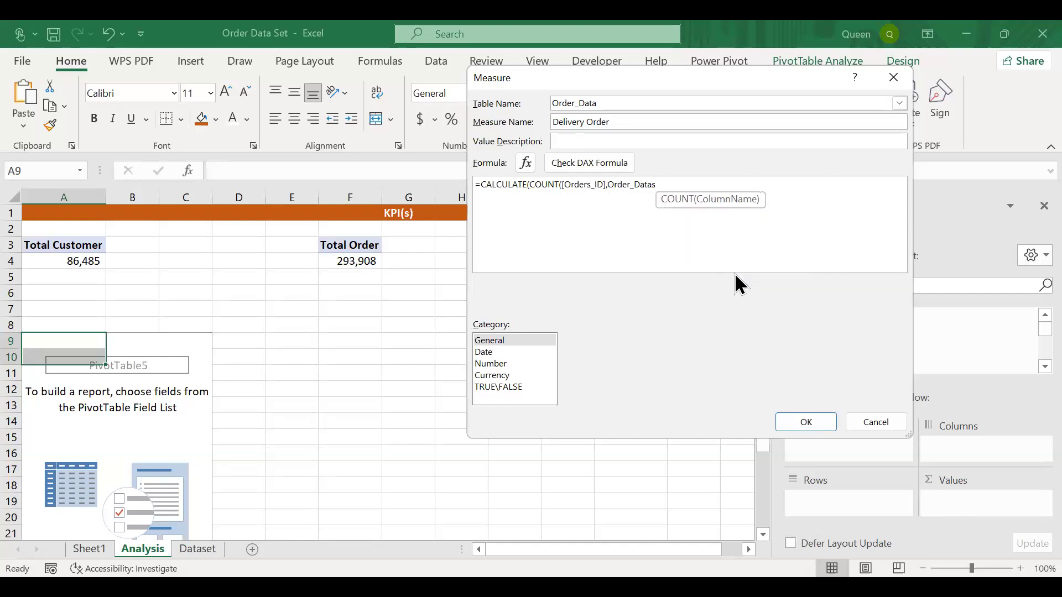
pyautogui.press('BackSpace')
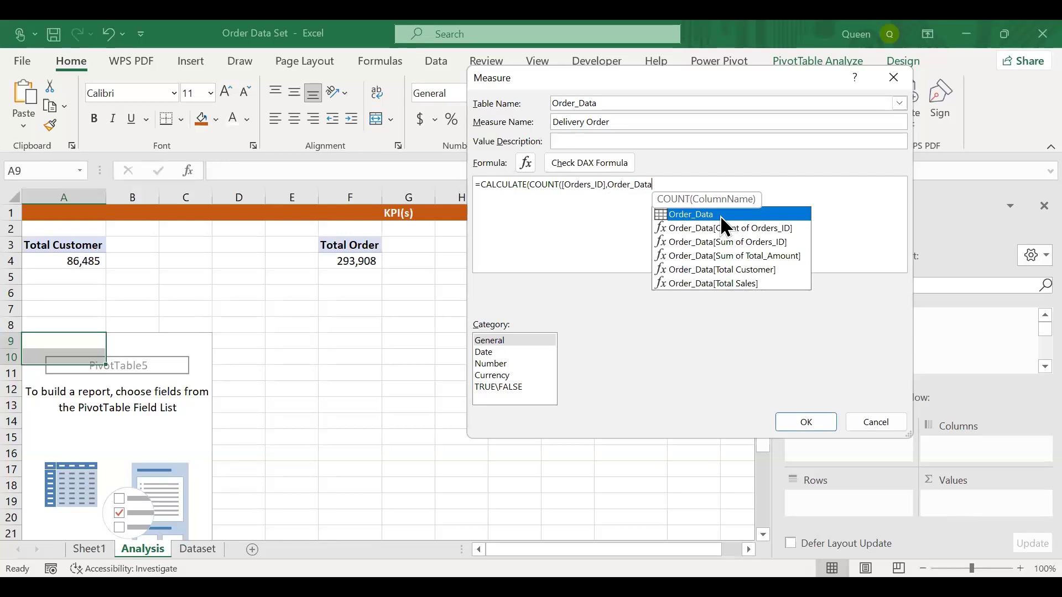
# Add (order_status) directly after the Order_Data table reference in the Delivery Order formula
pyautogui.write('(')
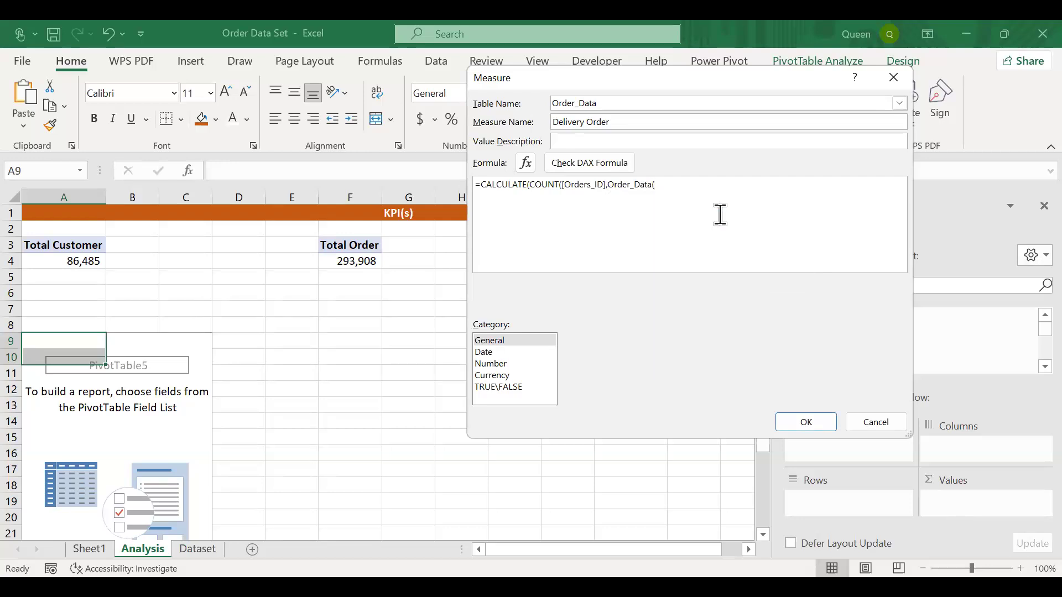
pyautogui.press('BackSpace')
pyautogui.write('o')
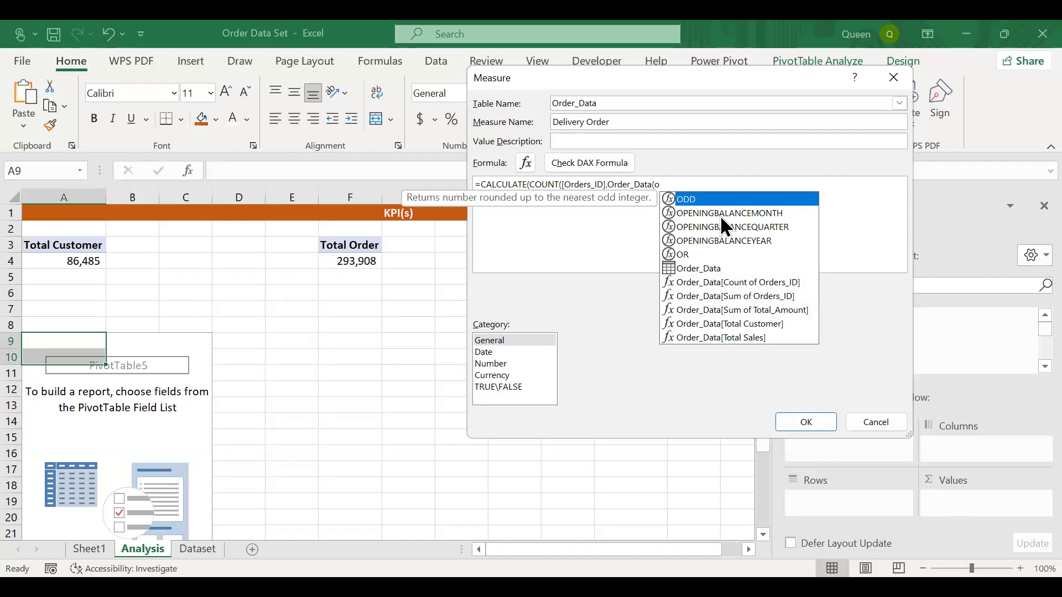
pyautogui.write('rder')
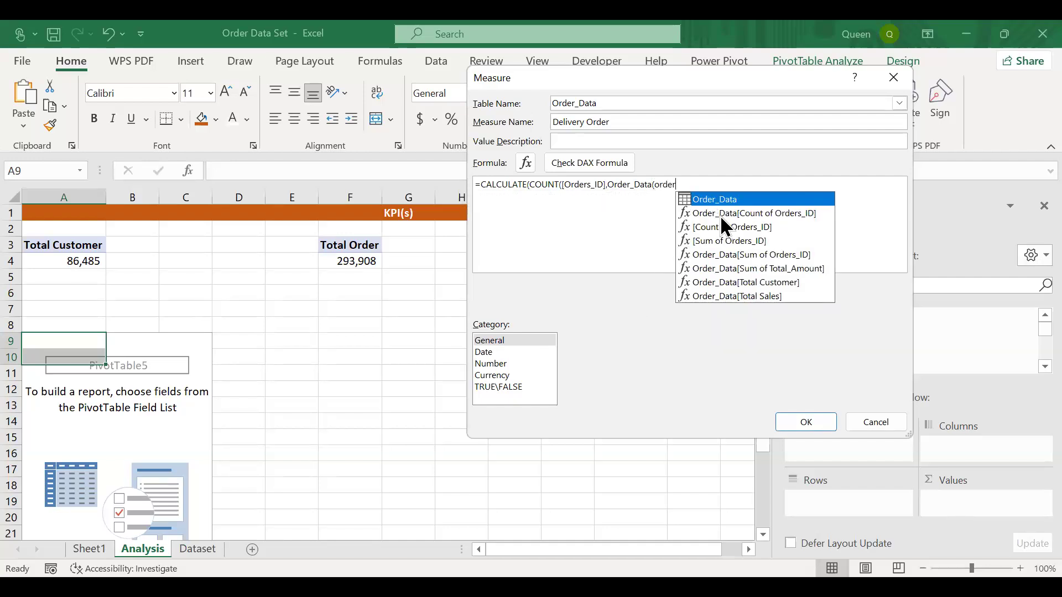
pyautogui.write('_S')
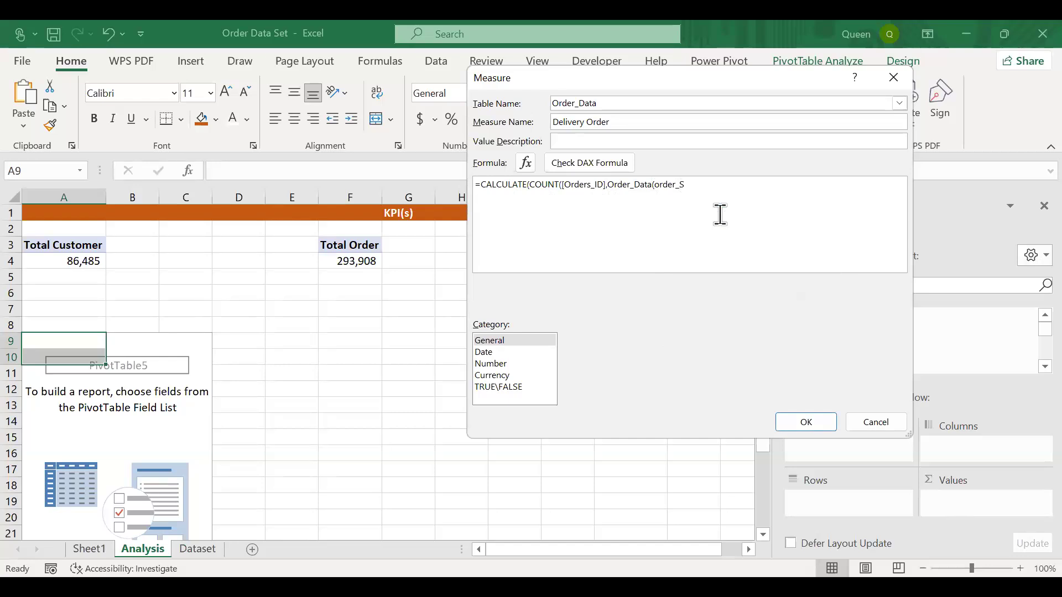
pyautogui.press('BackSpace')
pyautogui.write('t')
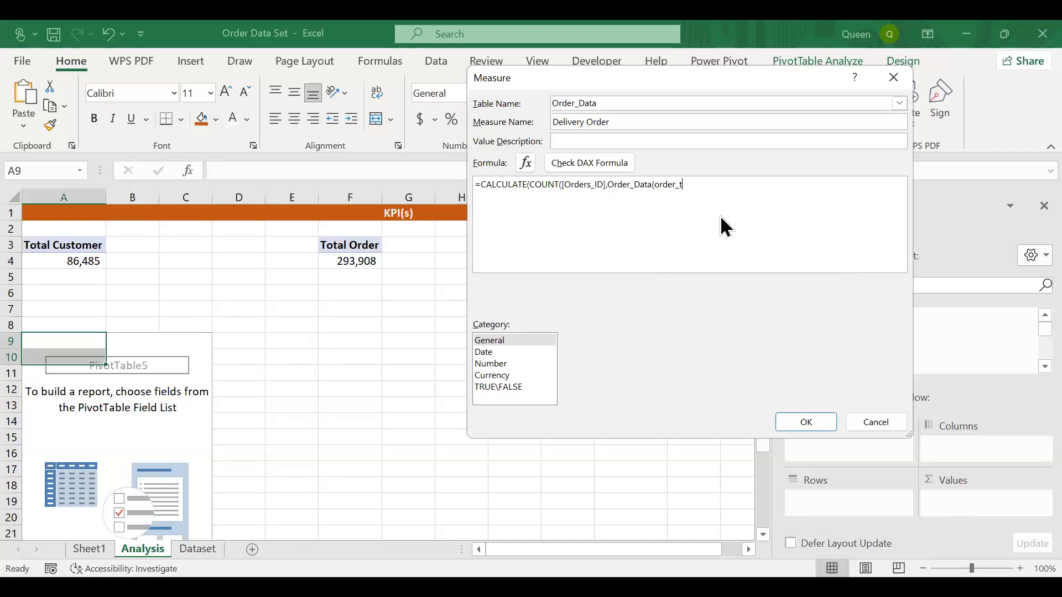
pyautogui.press('BackSpace')
pyautogui.write('status')
pyautogui.write(')')
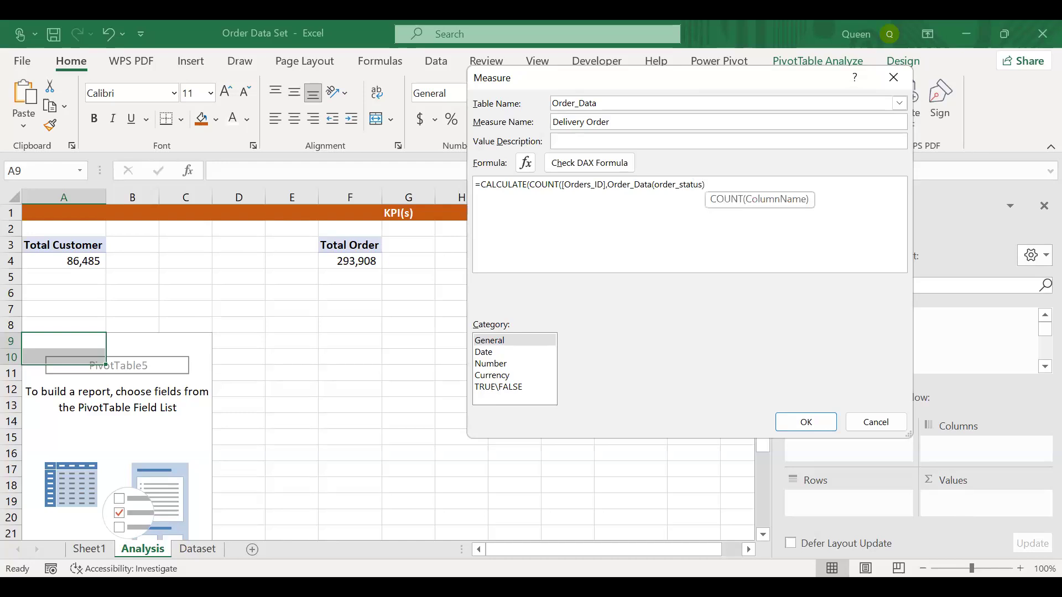
# Complete the Delivery Order filter condition with ="Delivered" and a closing parenthesis
pyautogui.write('=')
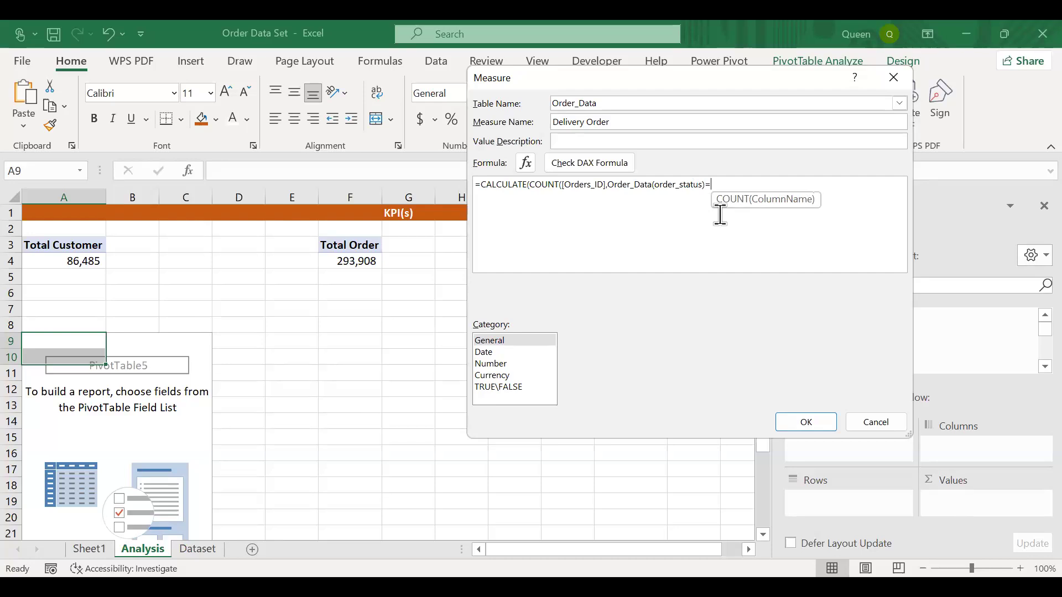
pyautogui.write('"Del')
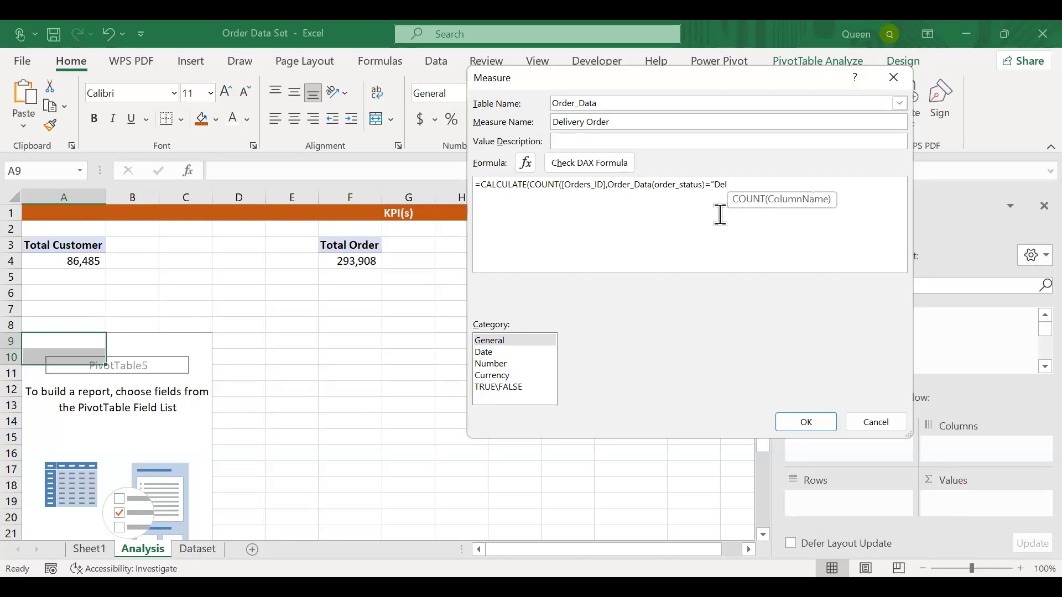
pyautogui.write('ivered')
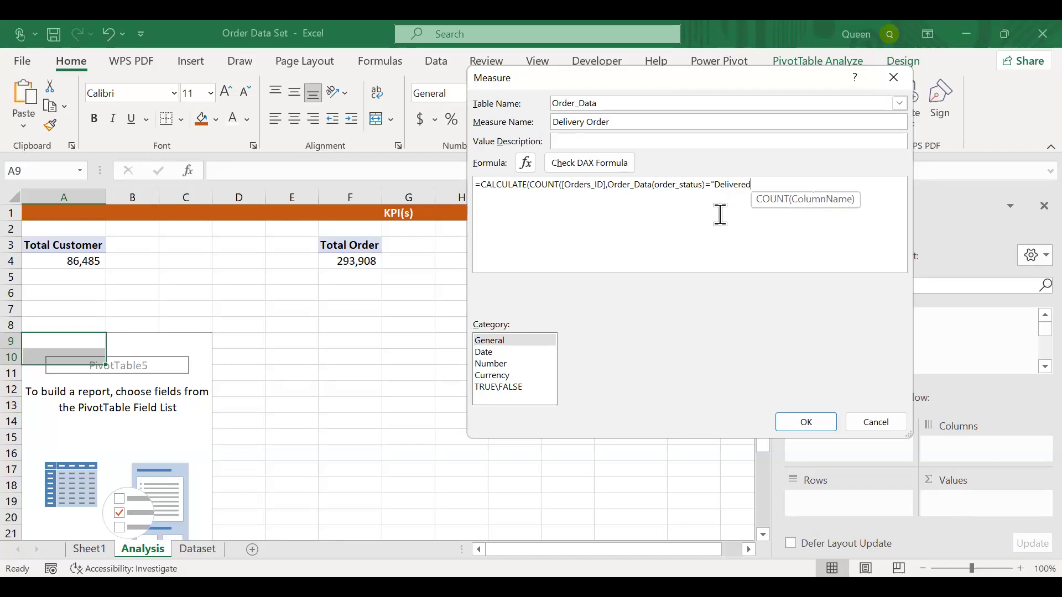
pyautogui.write('"')
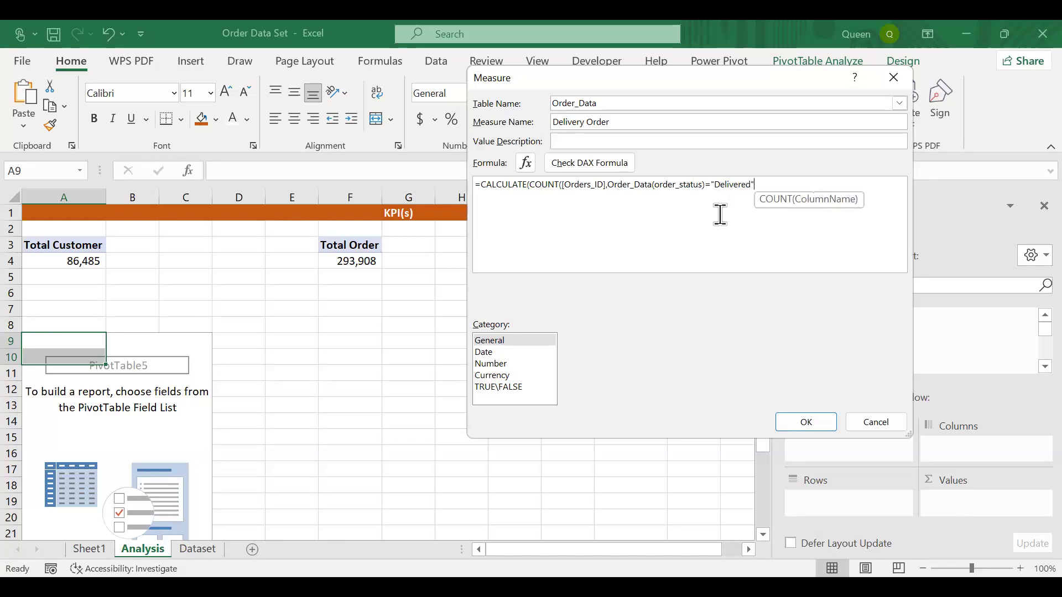
pyautogui.write(')')
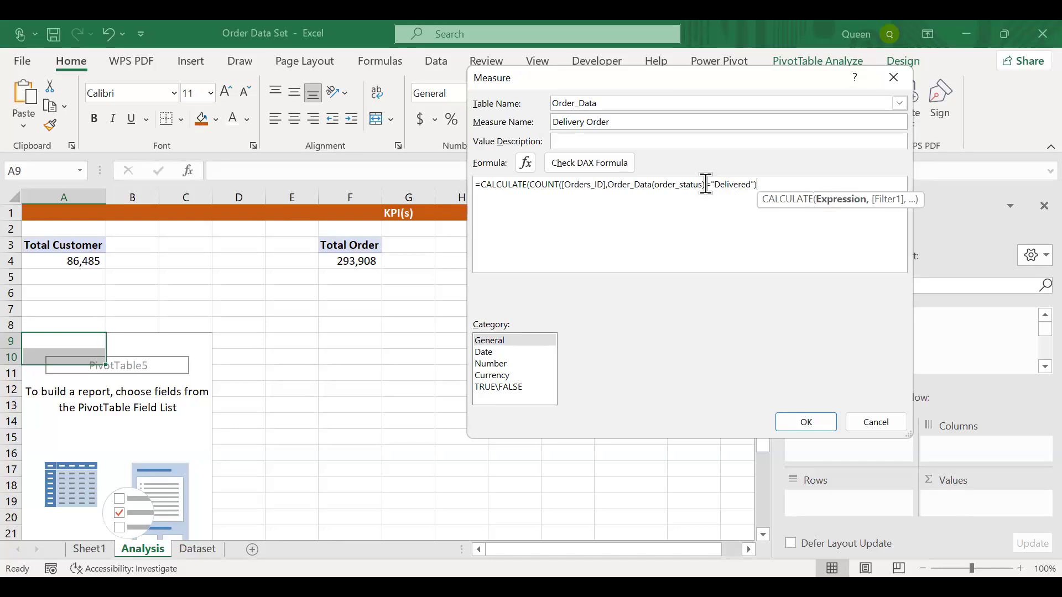
# Replace the parentheses around order_status with square brackets so the reference reads Order_Data[order_status]
pyautogui.click(706, 184)
pyautogui.press('BackSpace')
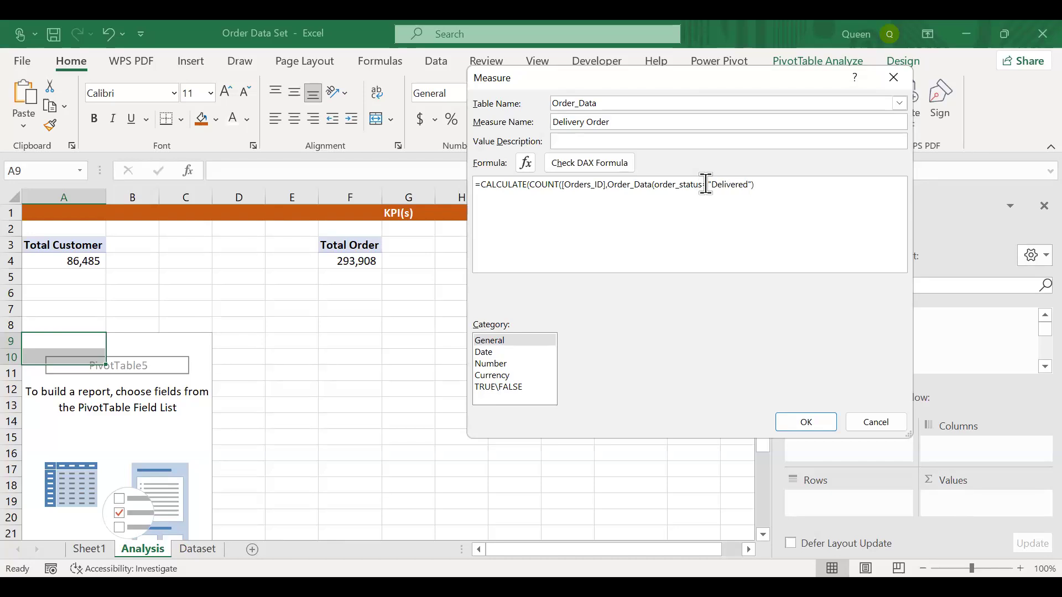
pyautogui.write(']')
pyautogui.press('BackSpace')
pyautogui.write(']')
pyautogui.press('Left')
pyautogui.press('BackSpace')
pyautogui.write('[')
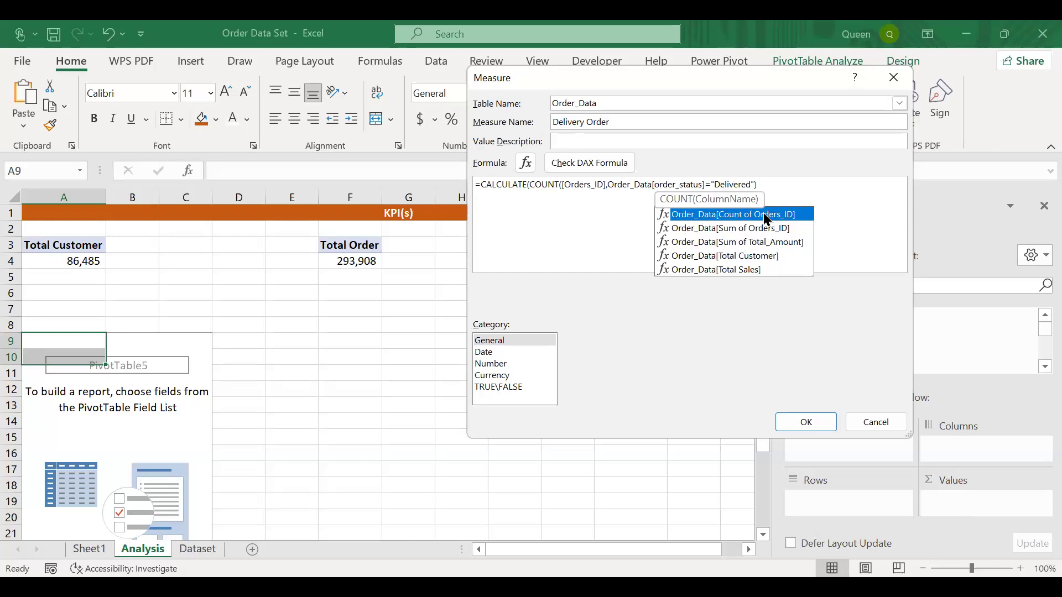
# Try inserting the Order_Data[Count of Orders_ID] suggestion before order_status, trim the reference's end, and check the DAX formula
pyautogui.press('Tab')
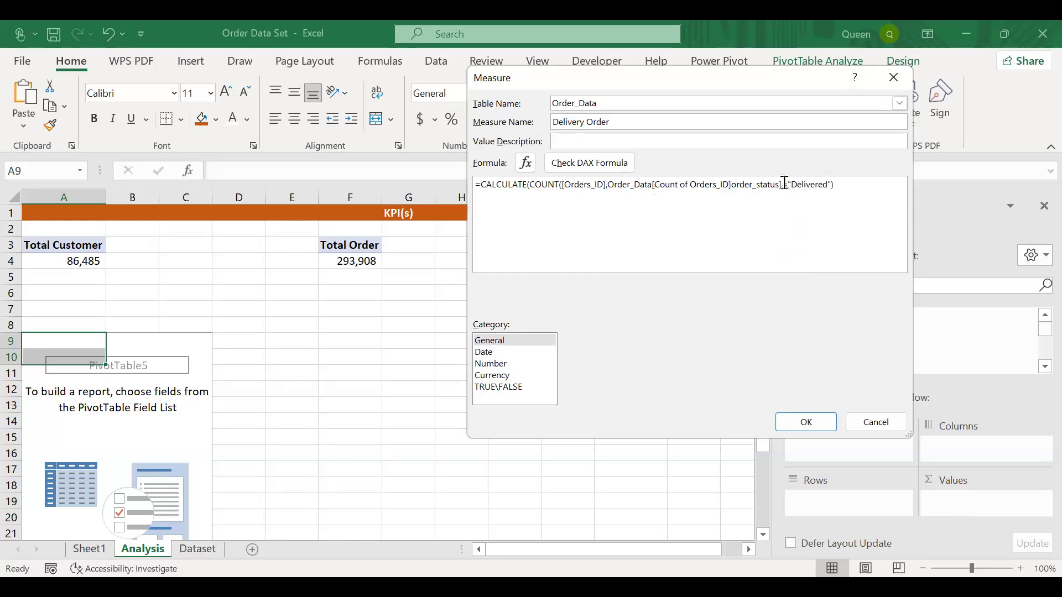
pyautogui.press('BackSpace')
pyautogui.press('BackSpace')
pyautogui.click(575, 160)
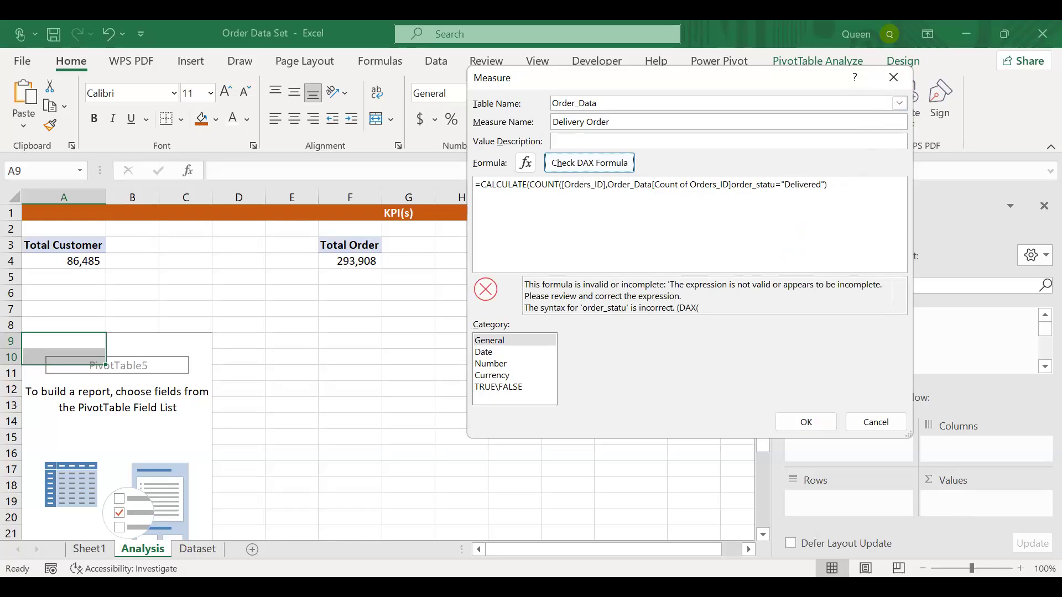
# Clear the Delivery Order formula and rewrite it as =CALCULATE(COUNT([Orders_ID], with a trailing comma
pyautogui.write('=')
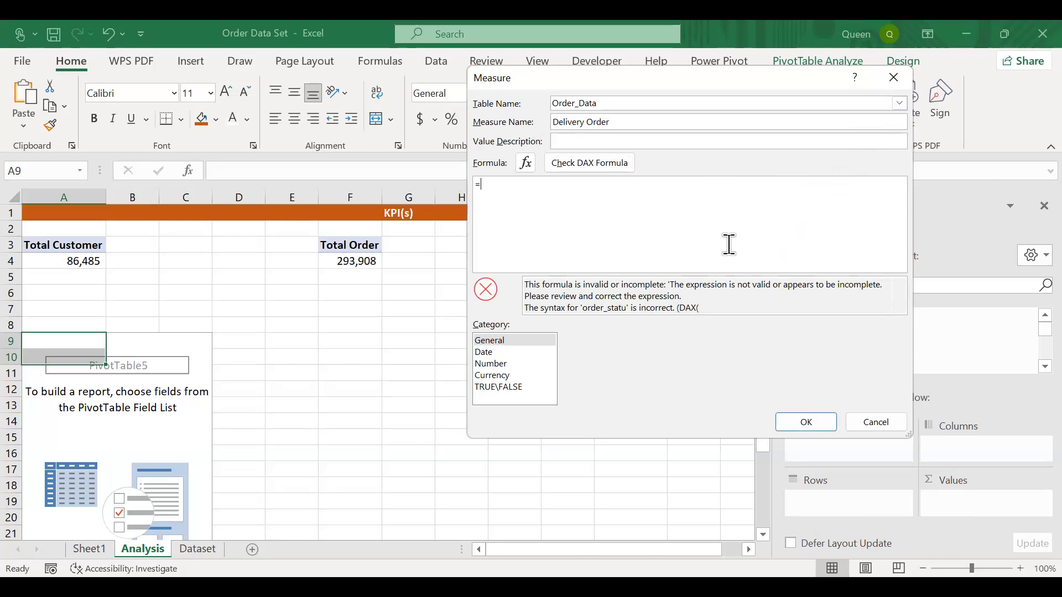
pyautogui.write('c')
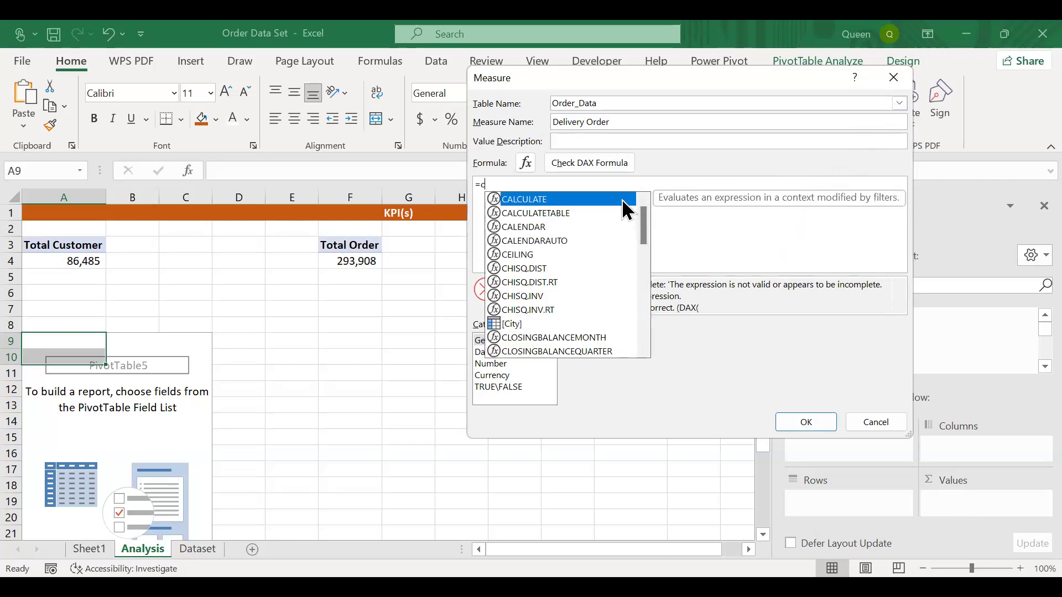
pyautogui.press('Tab')
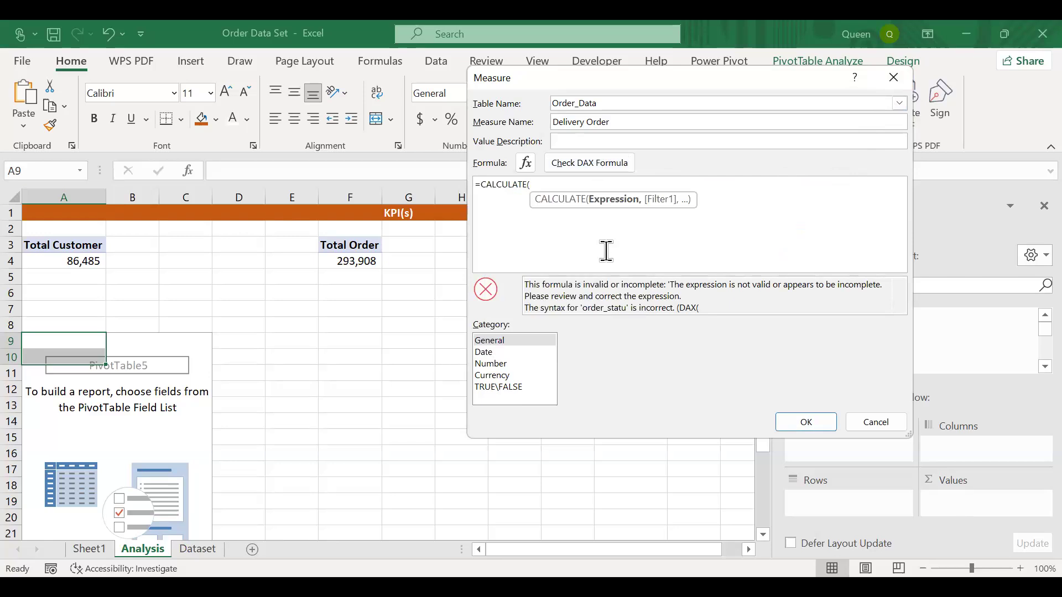
pyautogui.write('coun')
pyautogui.doubleClick(588, 216)
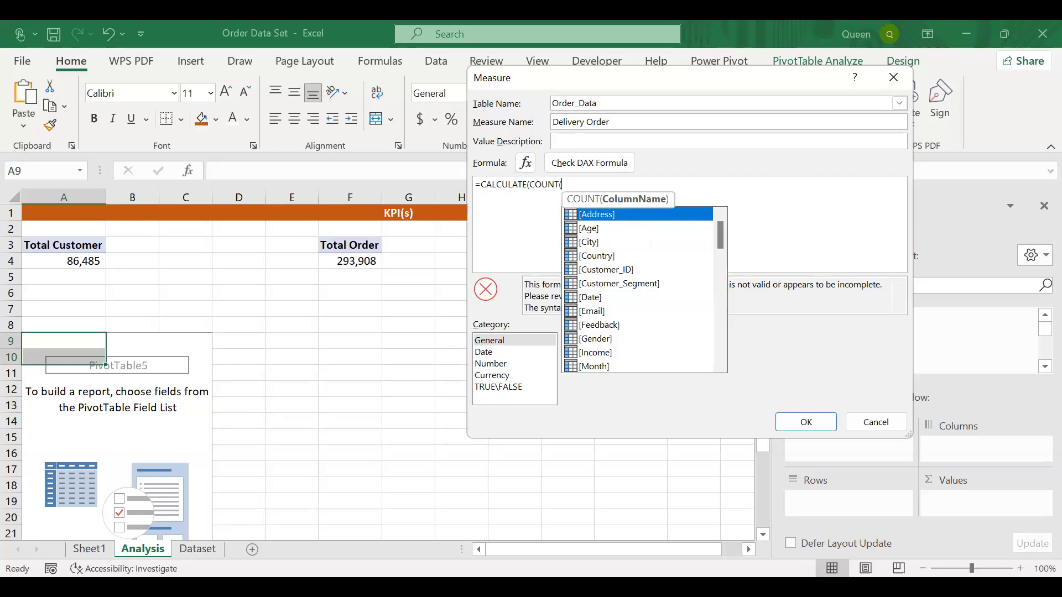
pyautogui.write('orde')
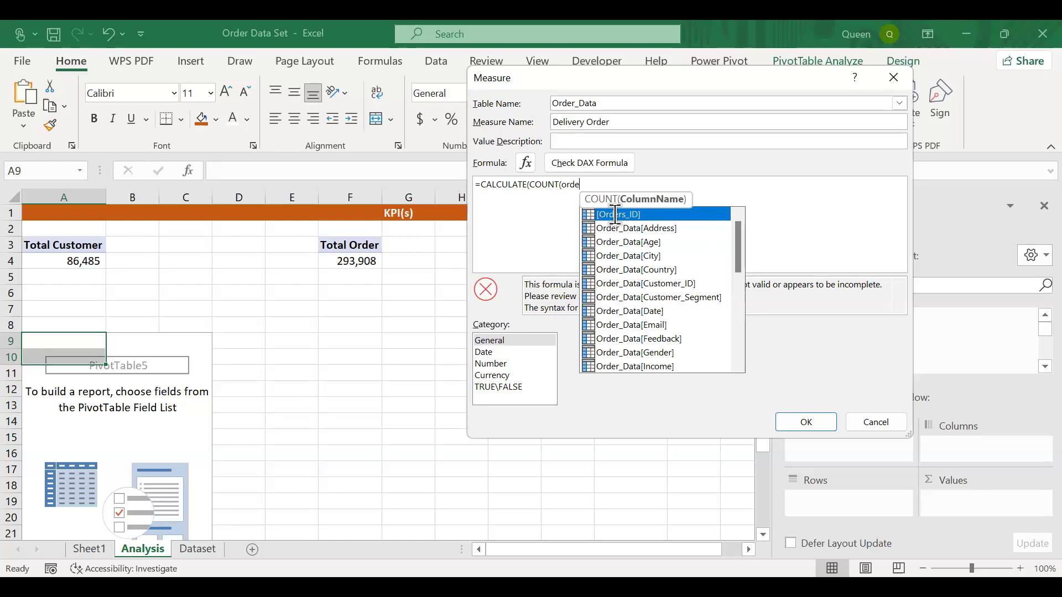
pyautogui.doubleClick(615, 214)
pyautogui.write(',')
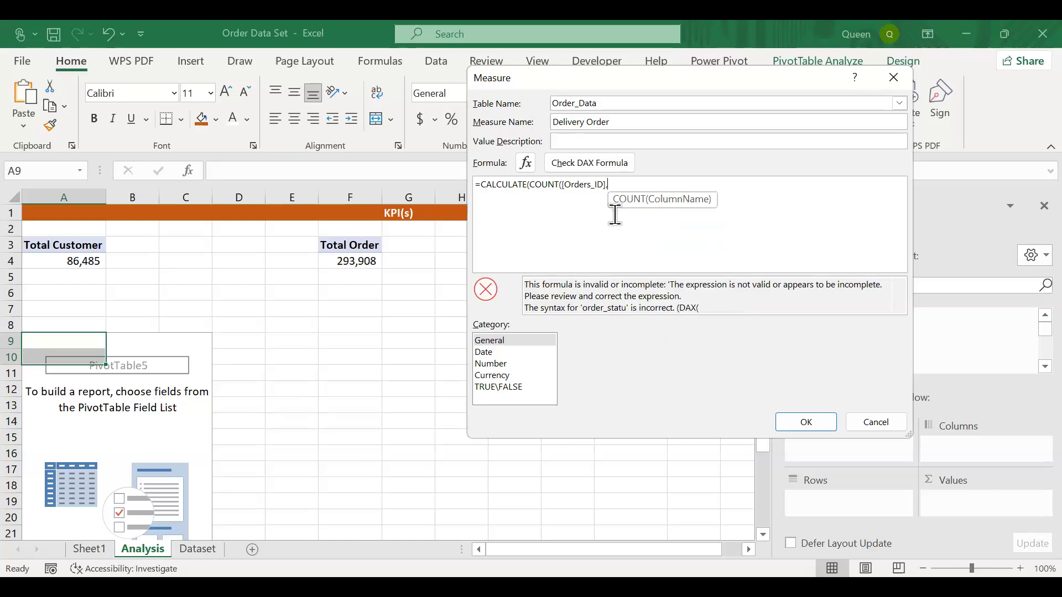
# Try to find an order status reference for the formula's filter argument, and leave the measure to view the Dataset sheet
pyautogui.write('o')
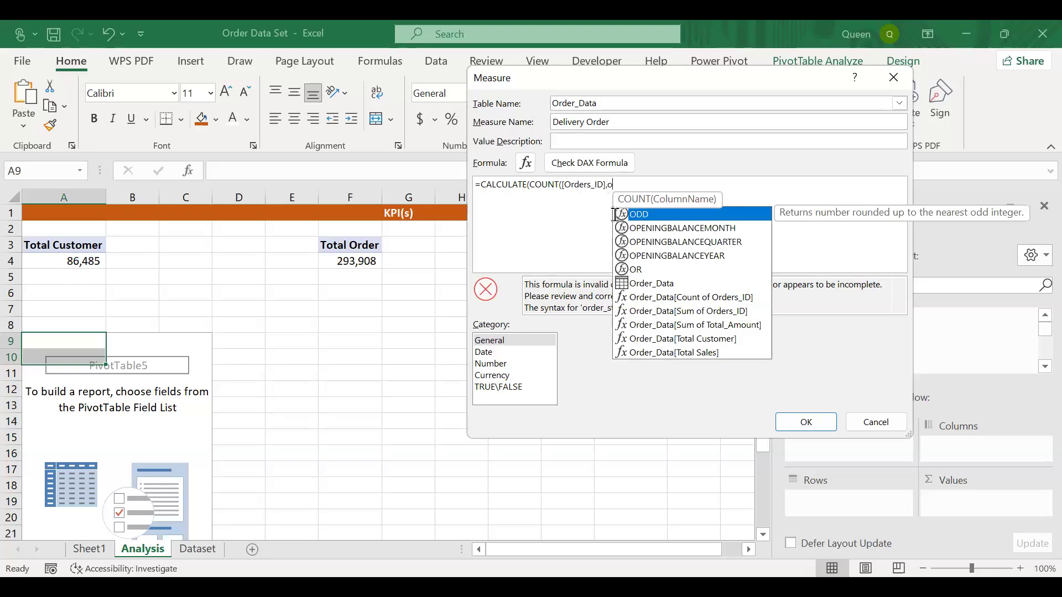
pyautogui.write('r')
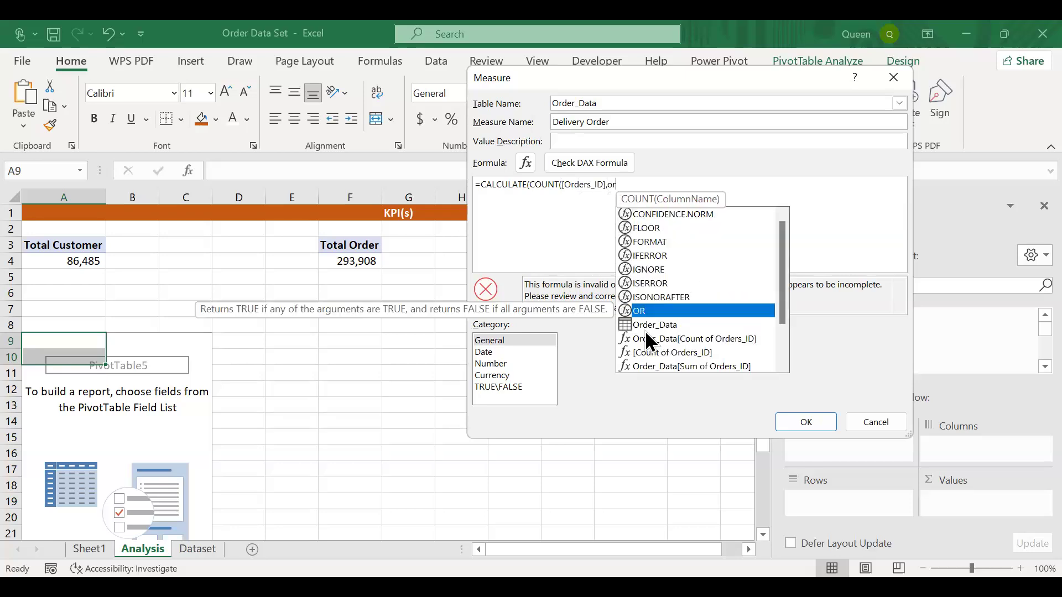
pyautogui.moveTo(782, 315); pyautogui.dragTo(784, 351)
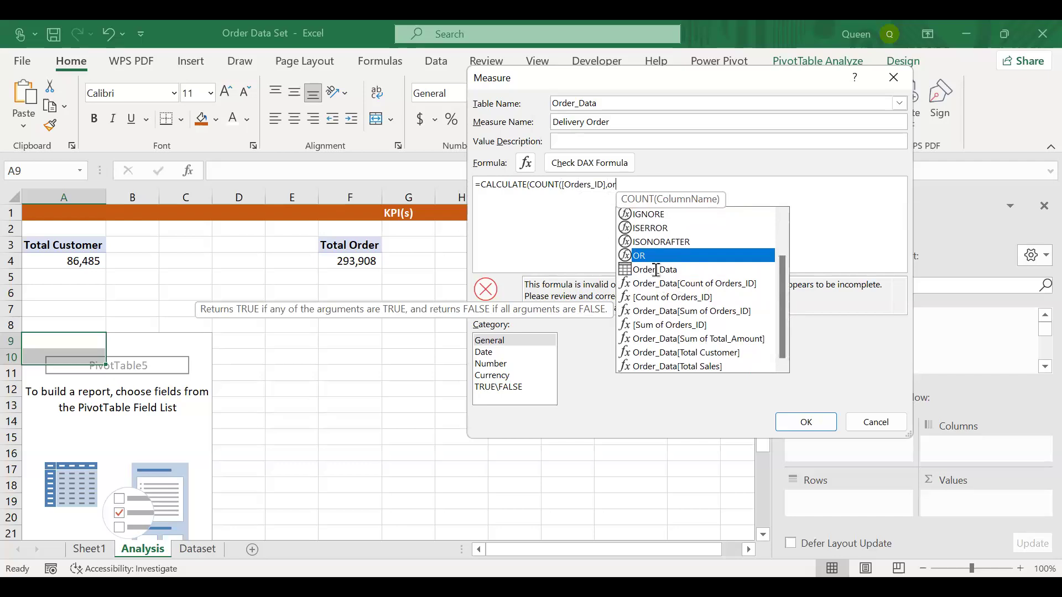
pyautogui.press('BackSpace')
pyautogui.press('BackSpace')
pyautogui.write('s')
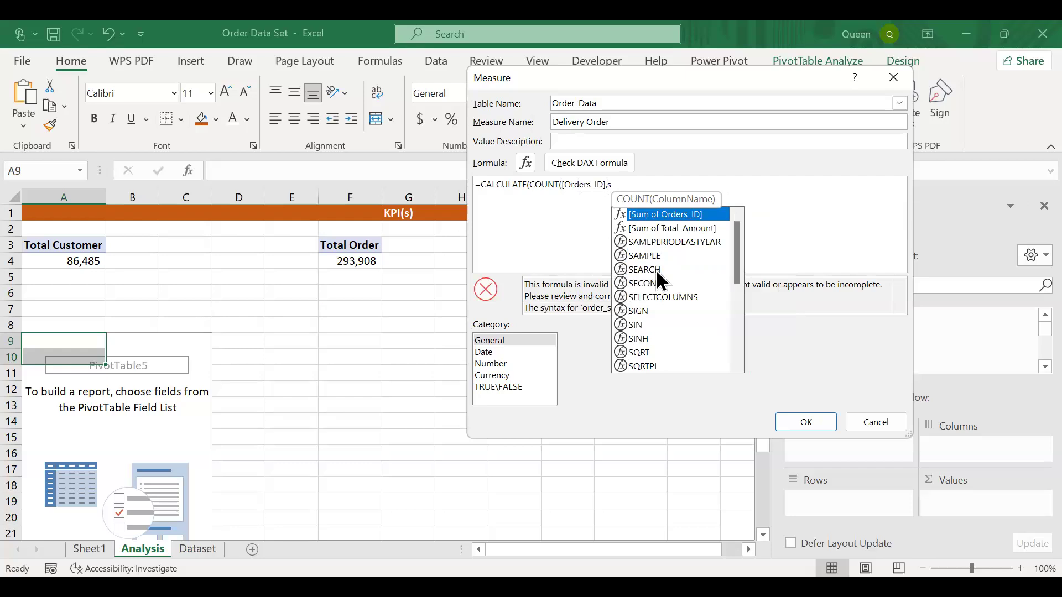
pyautogui.write('t')
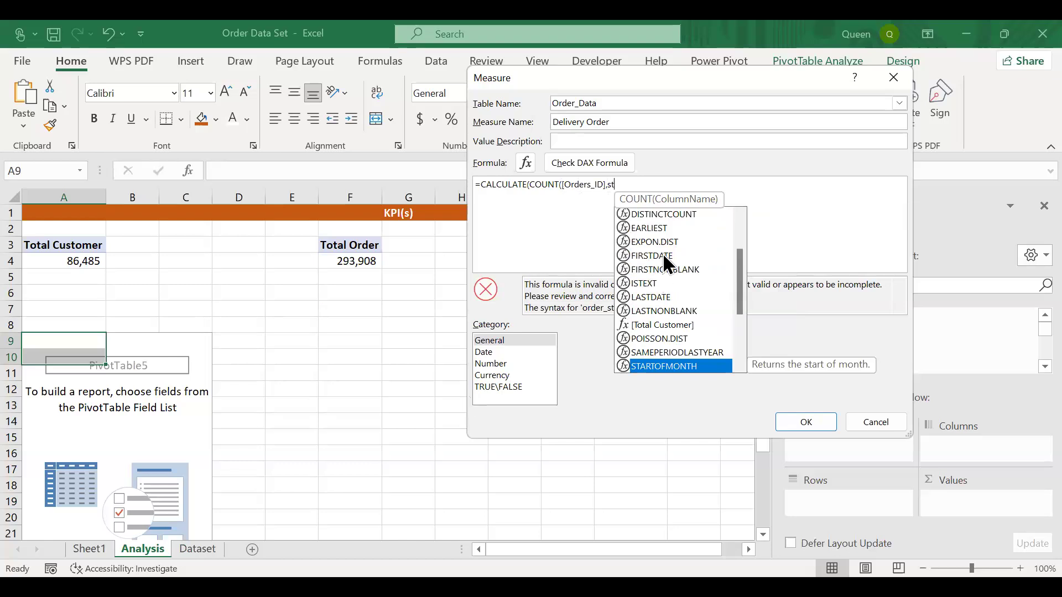
pyautogui.press('BackSpace')
pyautogui.press('BackSpace')
pyautogui.write('orde')
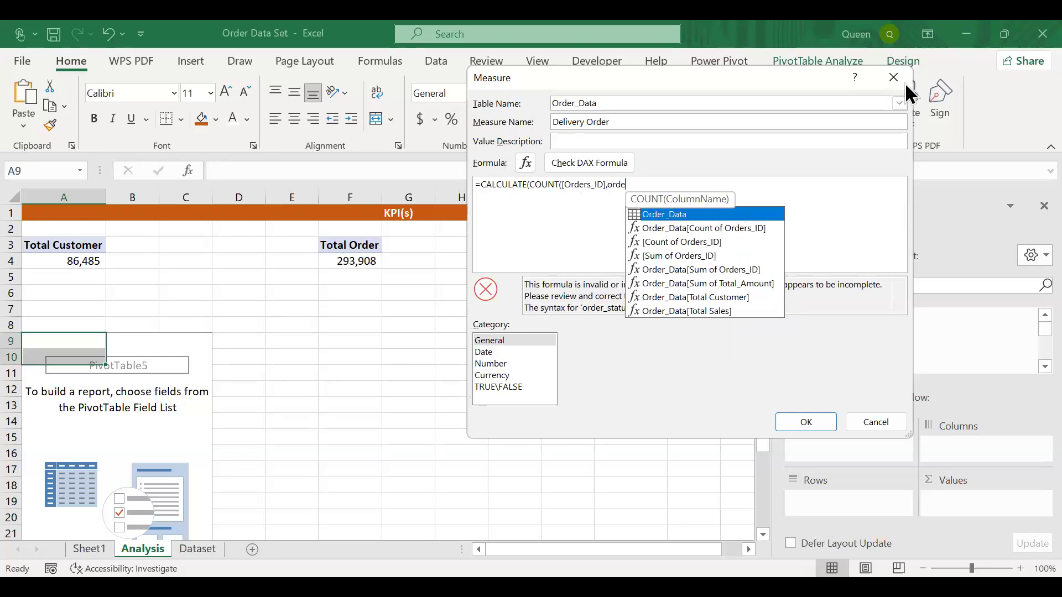
pyautogui.click(199, 548)
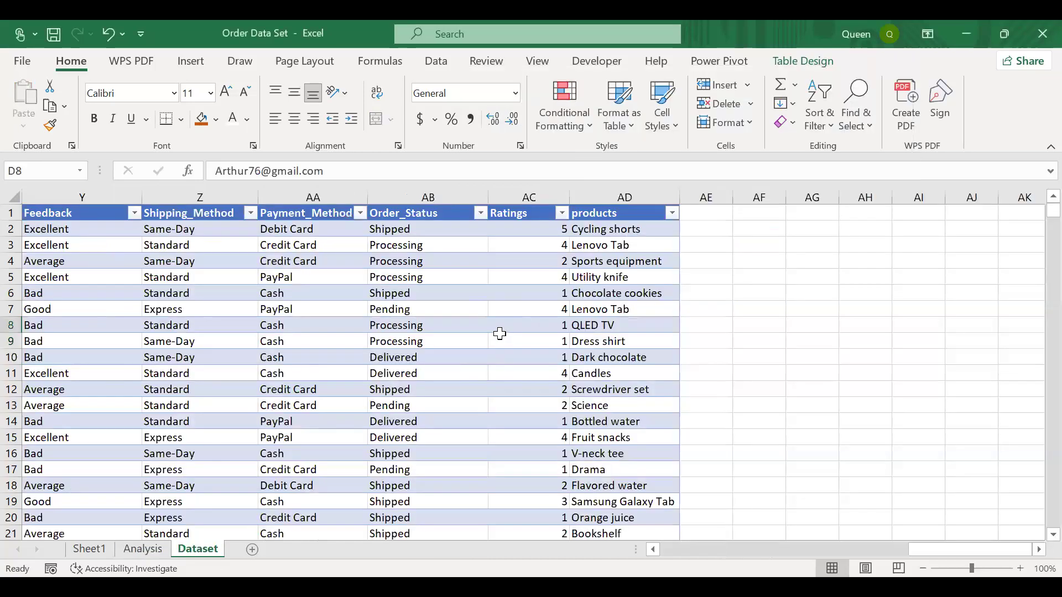
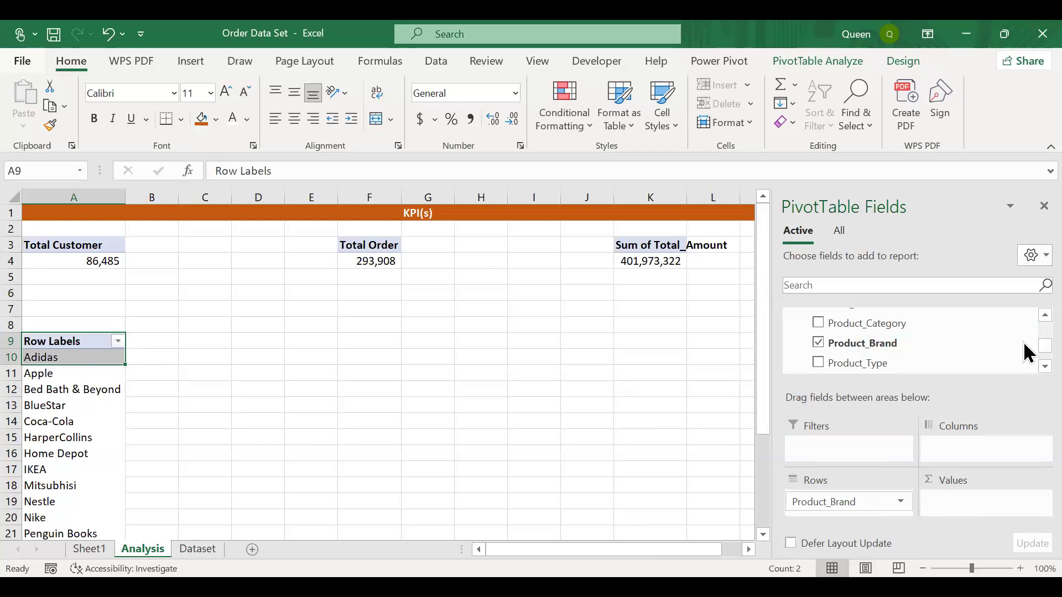
# Add the Total Sales measure to the values of the Product_Brand PivotTable
pyautogui.scroll(-3, 1023, 351)
pyautogui.moveTo(916, 354); pyautogui.dragTo(960, 498)
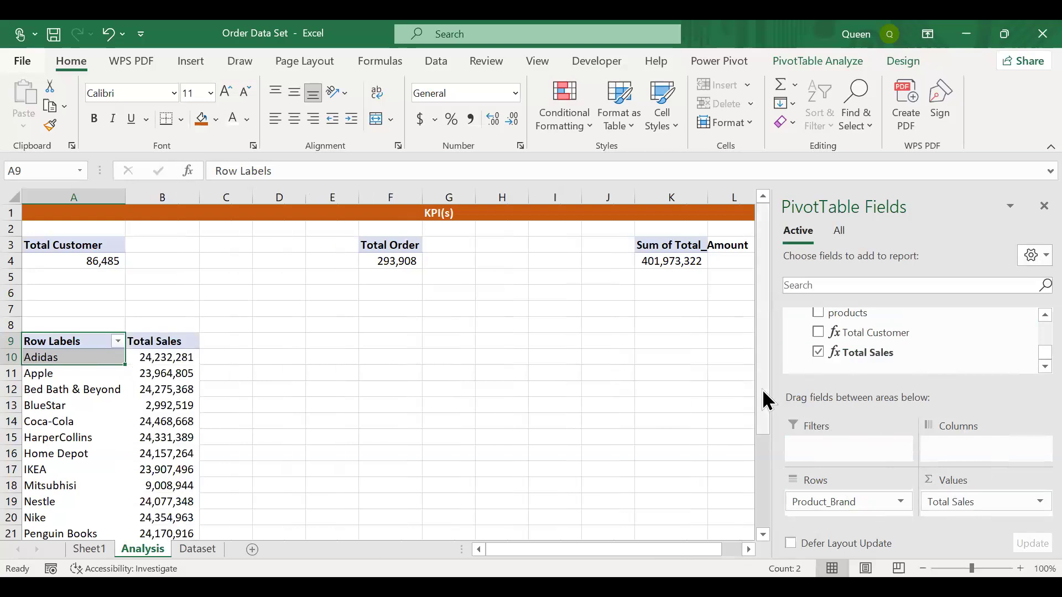
# Filter the Product_Brand rows of the brand PivotTable to the top 5 items by Total Sales
pyautogui.moveTo(763, 404)
pyautogui.mouseDown()
pyautogui.moveTo(756, 504)
pyautogui.moveTo(766, 410)
pyautogui.moveTo(766, 420)
pyautogui.mouseUp()
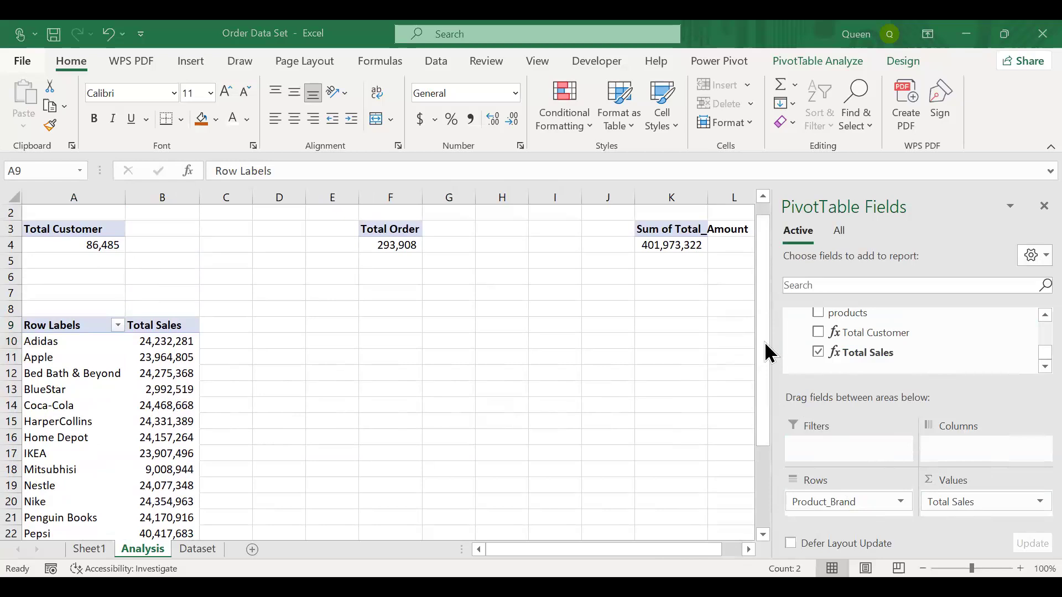
pyautogui.moveTo(764, 341); pyautogui.dragTo(763, 410)
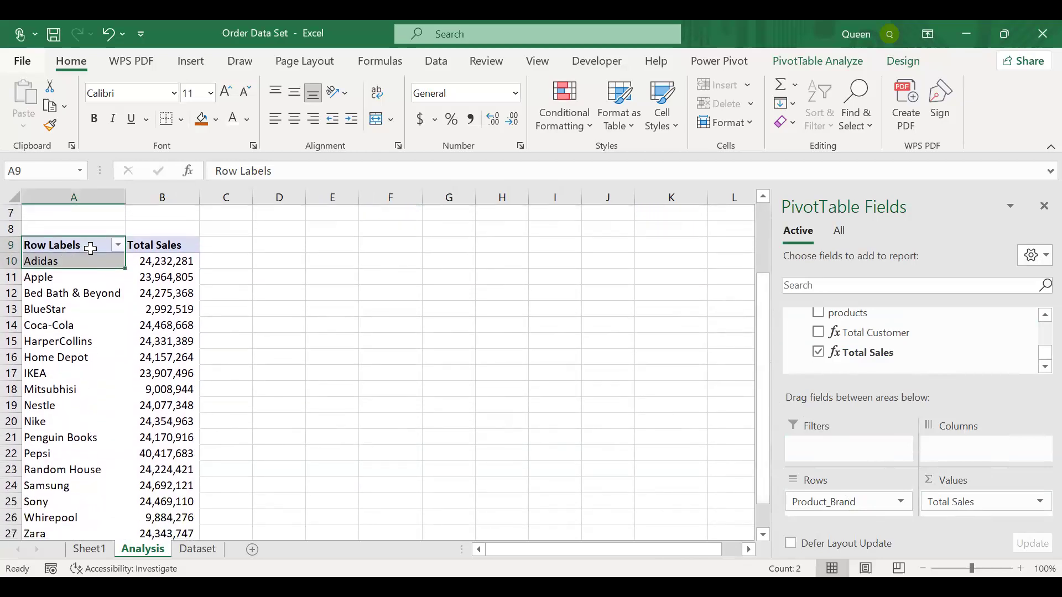
pyautogui.click(116, 245)
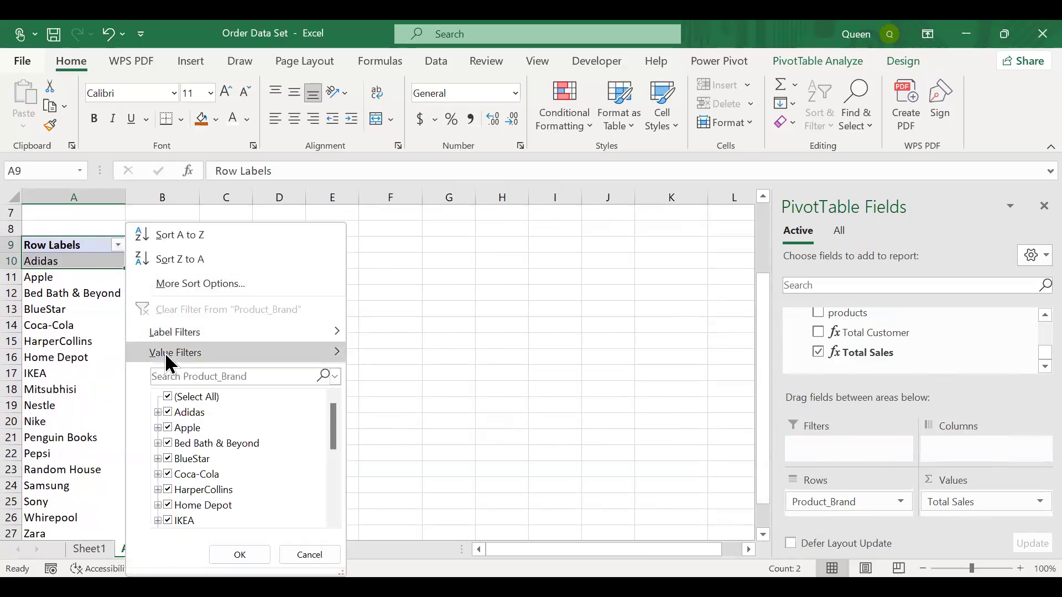
pyautogui.moveTo(165, 352)
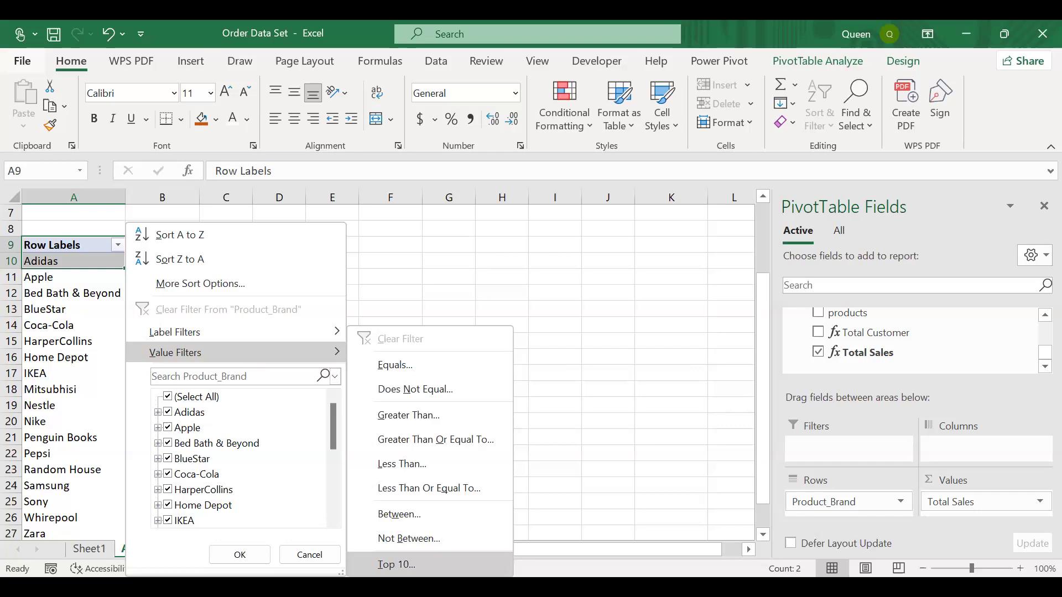
pyautogui.click(397, 564)
pyautogui.click(614, 246)
pyautogui.press('BackSpace')
pyautogui.press('BackSpace')
pyautogui.write('5')
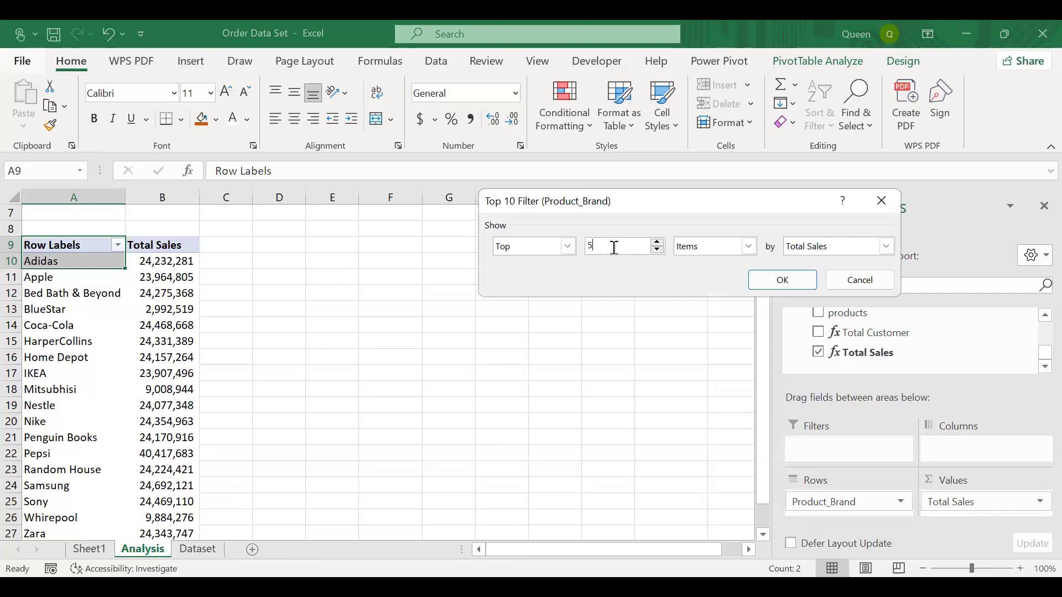
pyautogui.click(793, 281)
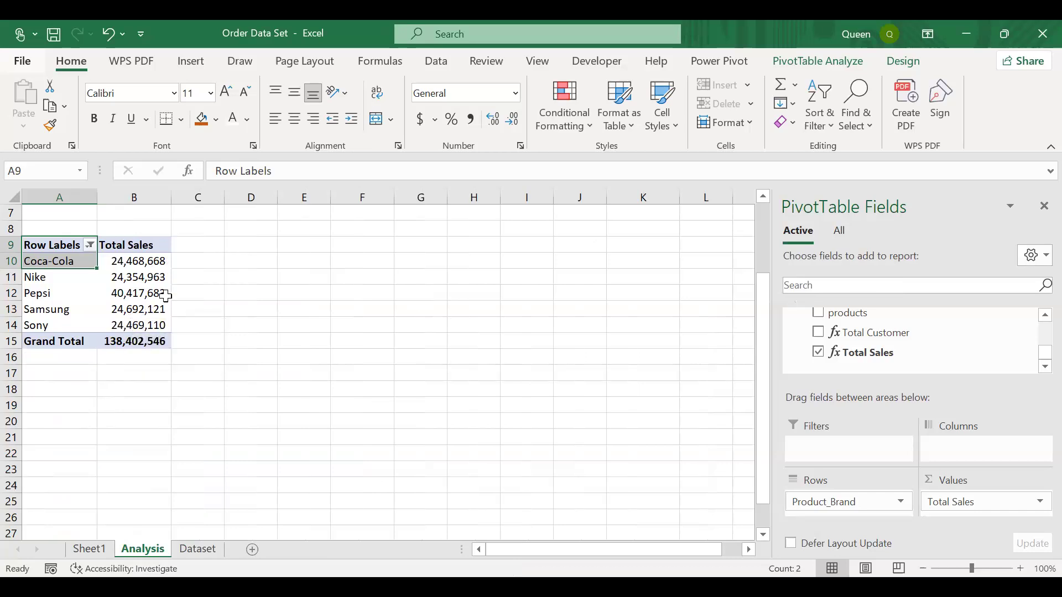
# Turn off grand totals for both rows and columns in the brand PivotTable
pyautogui.click(40, 344)
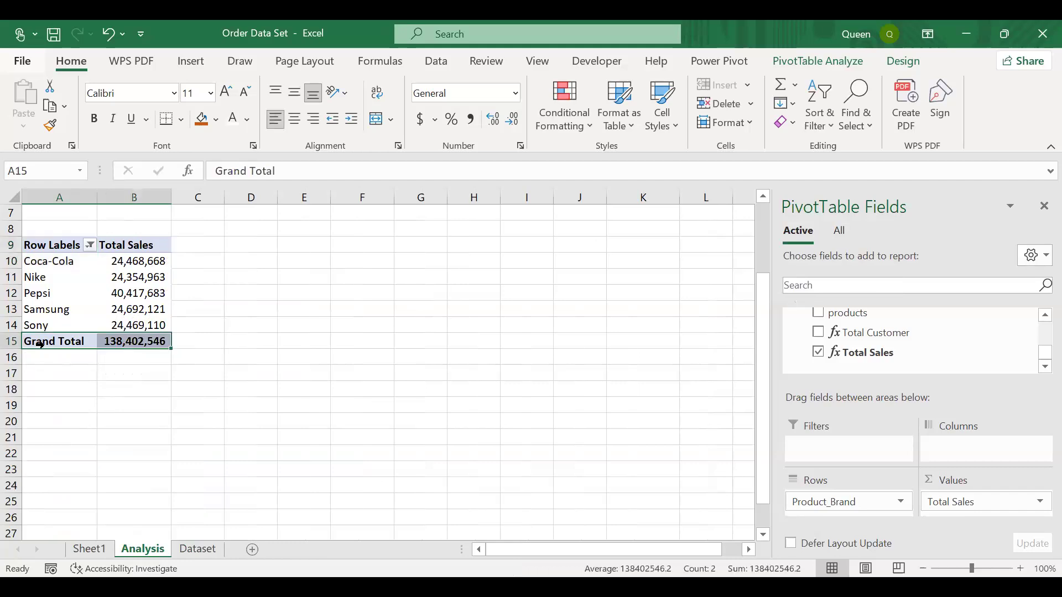
pyautogui.rightClick(39, 345)
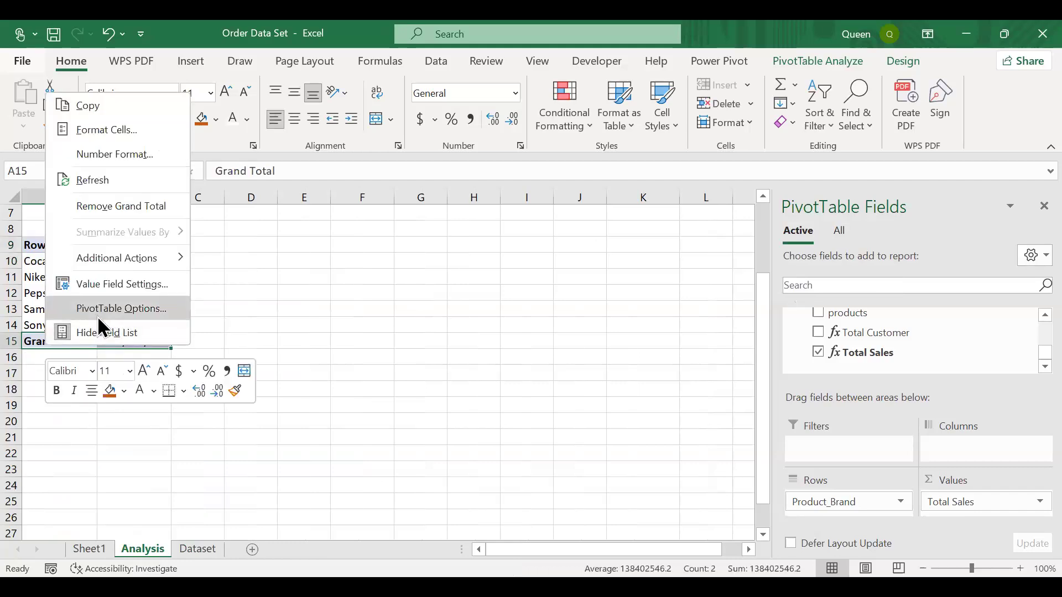
pyautogui.click(99, 320)
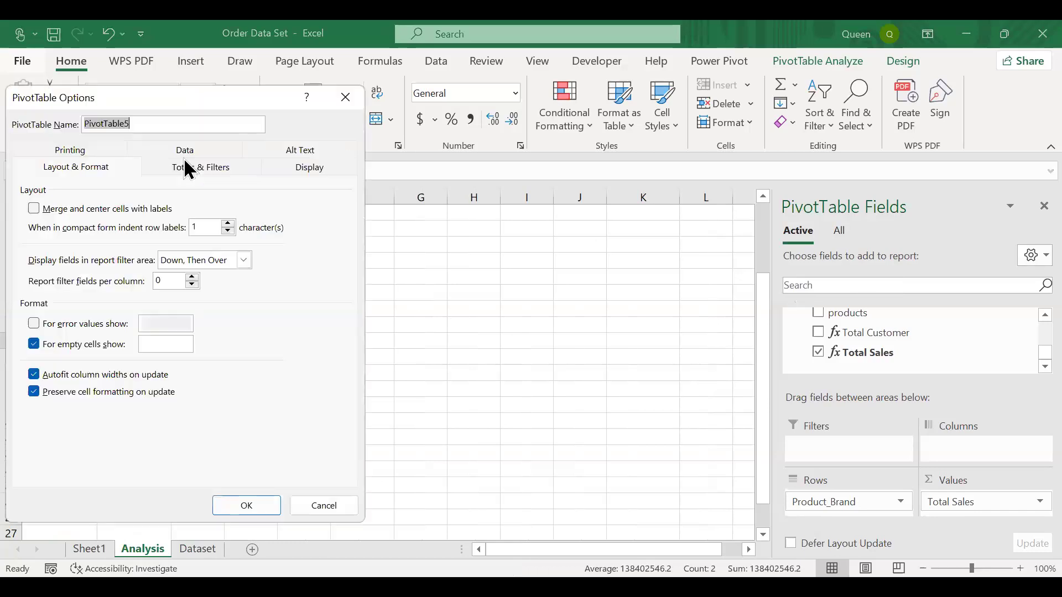
pyautogui.click(188, 169)
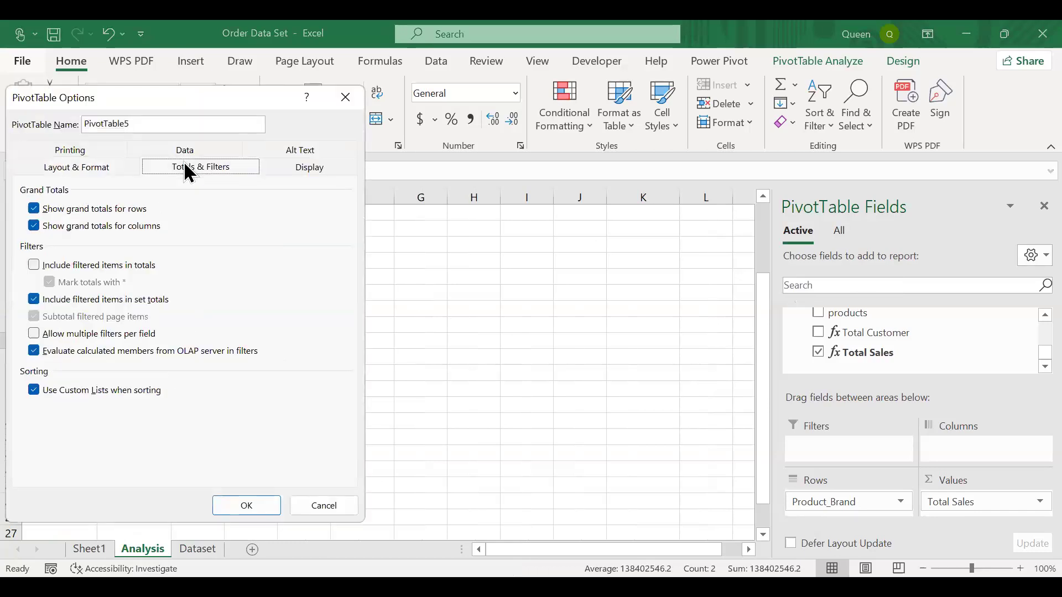
pyautogui.click(34, 225)
pyautogui.click(34, 209)
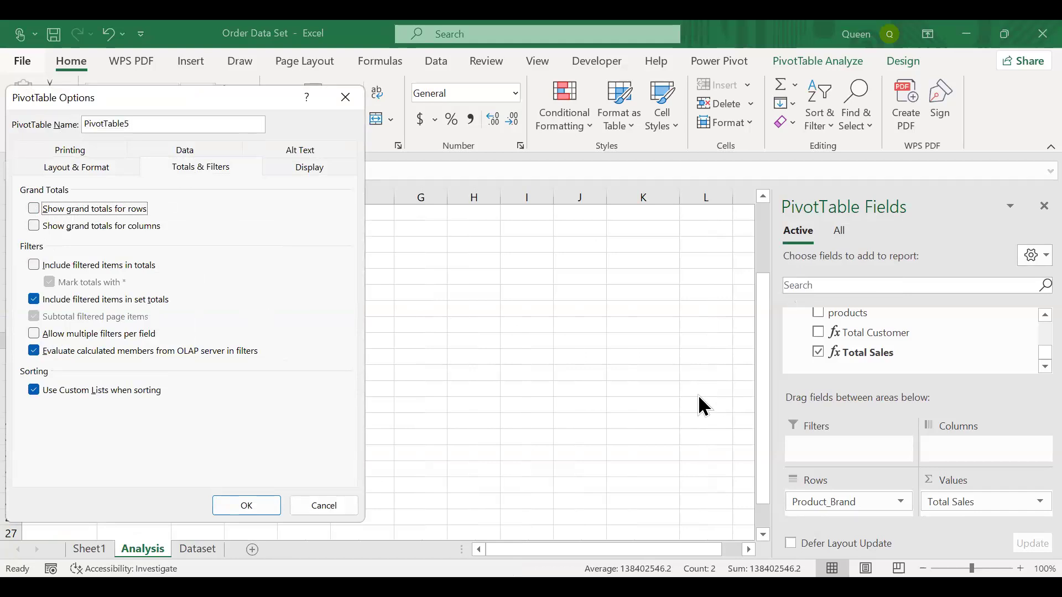
pyautogui.click(247, 504)
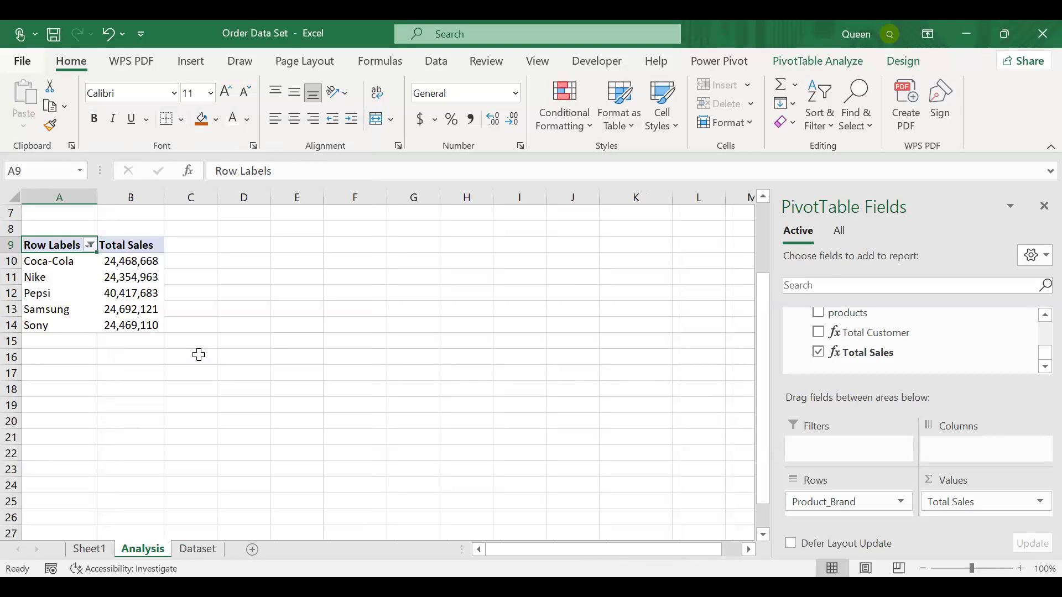
# Apply a green-yellow-red color scale to the Total Sales values in B10:B14, with green for the highest
pyautogui.moveTo(141, 260); pyautogui.dragTo(136, 323)
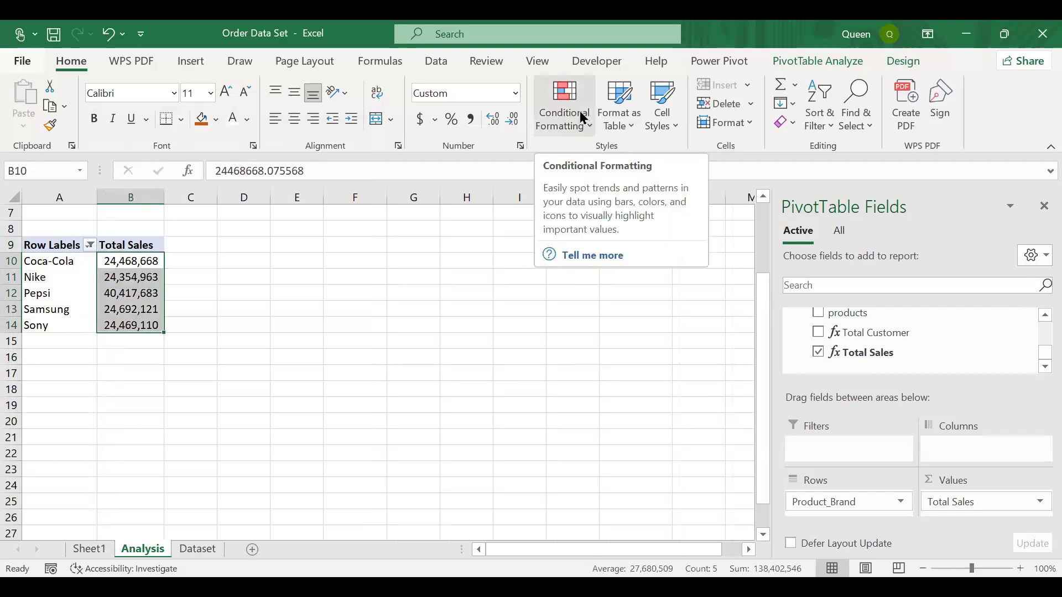
pyautogui.click(584, 118)
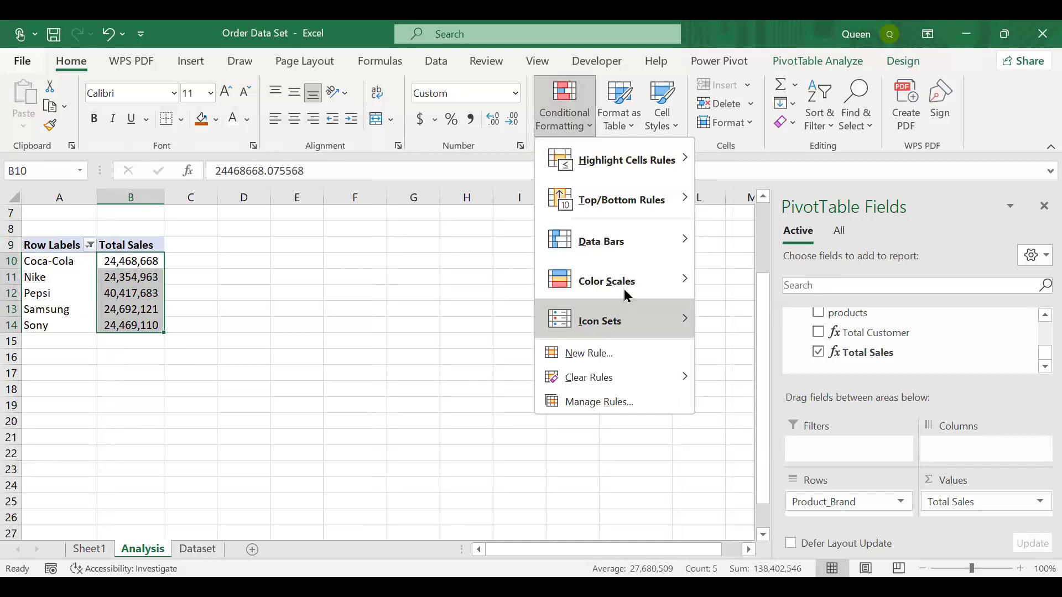
pyautogui.moveTo(624, 288)
pyautogui.click(707, 272)
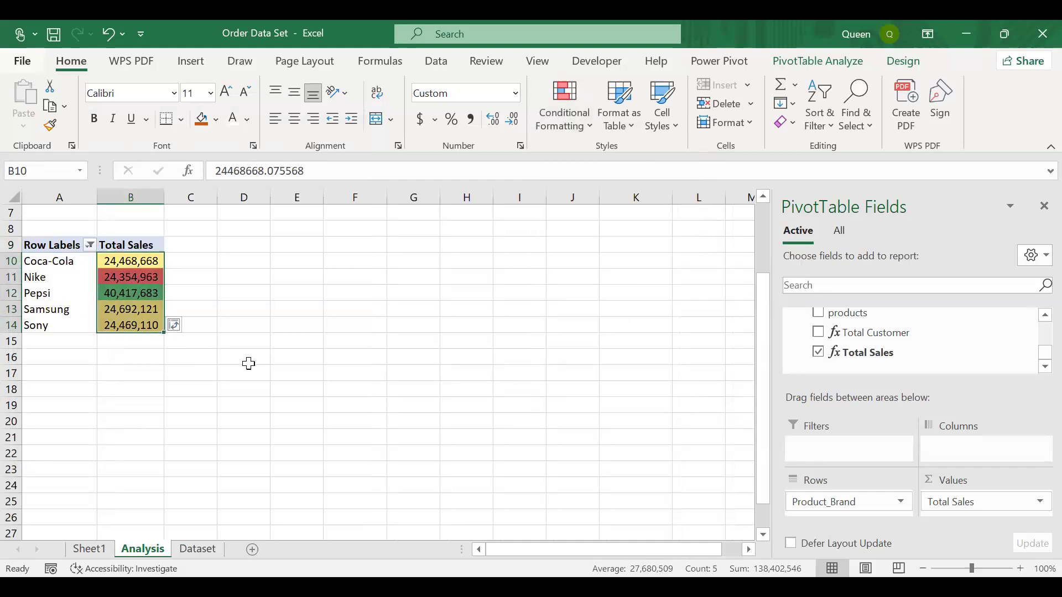
pyautogui.click(246, 364)
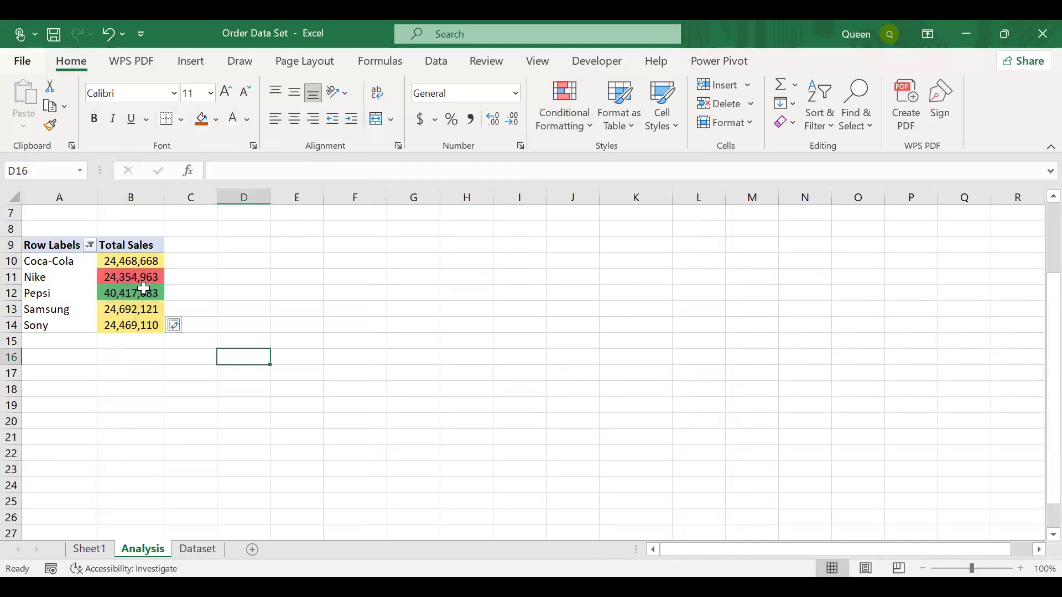
pyautogui.moveTo(136, 294)
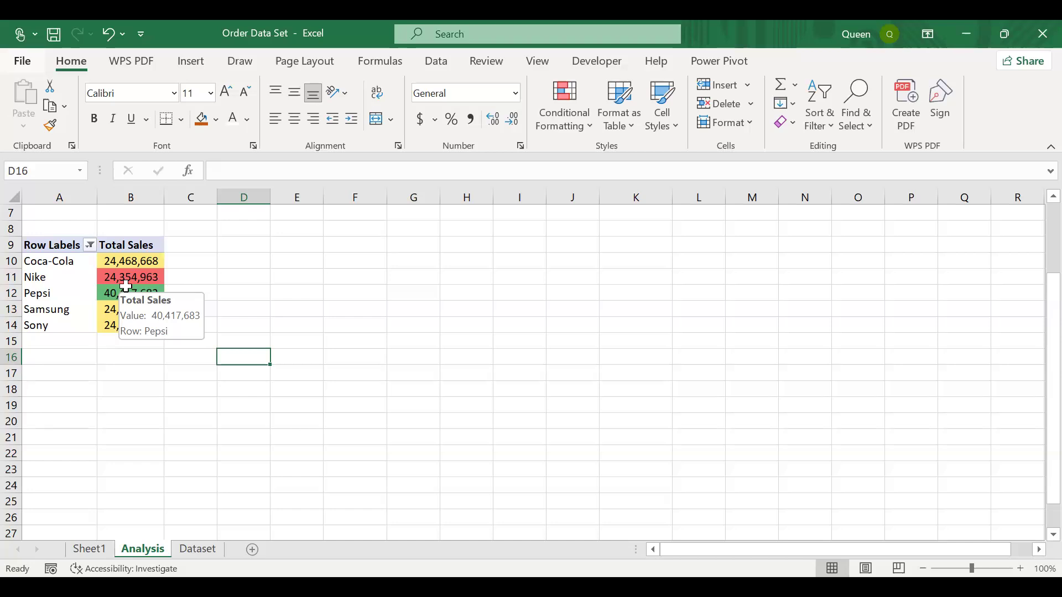
# Copy the top 5 brands PivotTable in A9:B14 and paste it at cell I9
pyautogui.moveTo(66, 244); pyautogui.dragTo(191, 293)
pyautogui.moveTo(164, 344); pyautogui.dragTo(137, 327)
pyautogui.hotkey('ctrl', 'c')
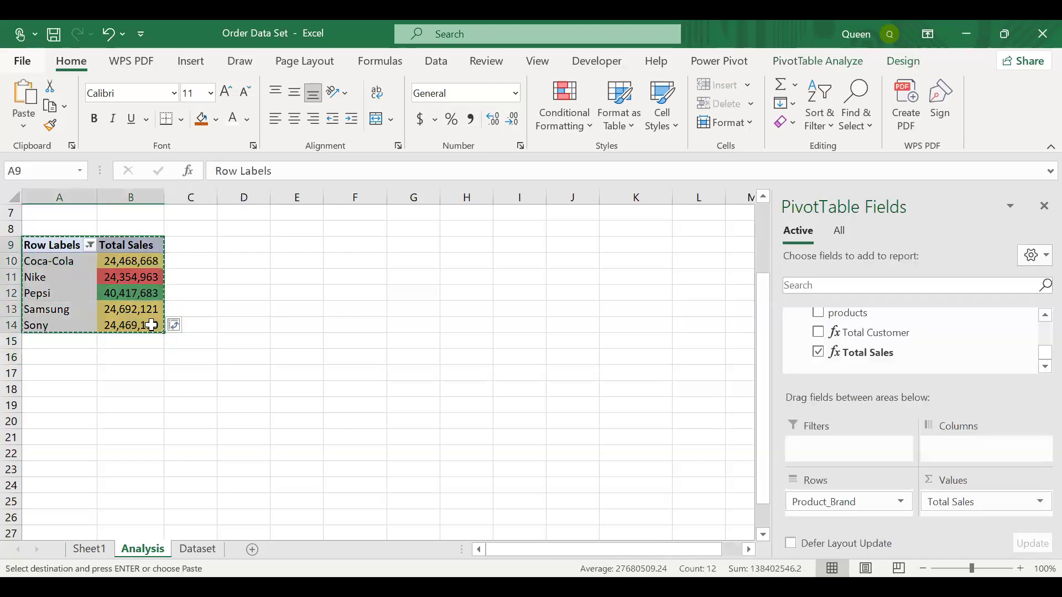
pyautogui.click(52, 417)
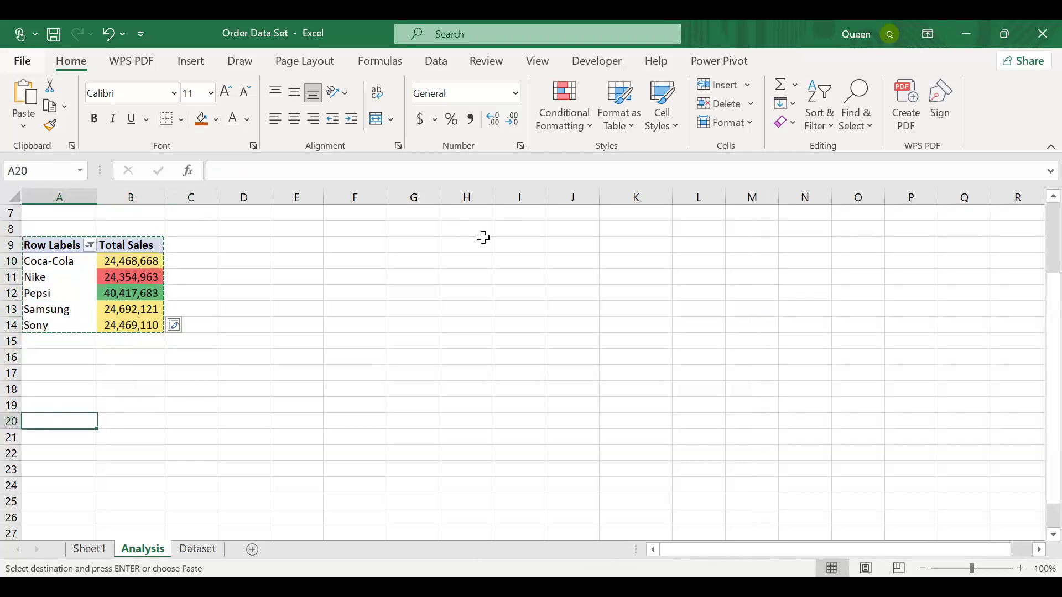
pyautogui.click(525, 244)
pyautogui.hotkey('ctrl', 'v')
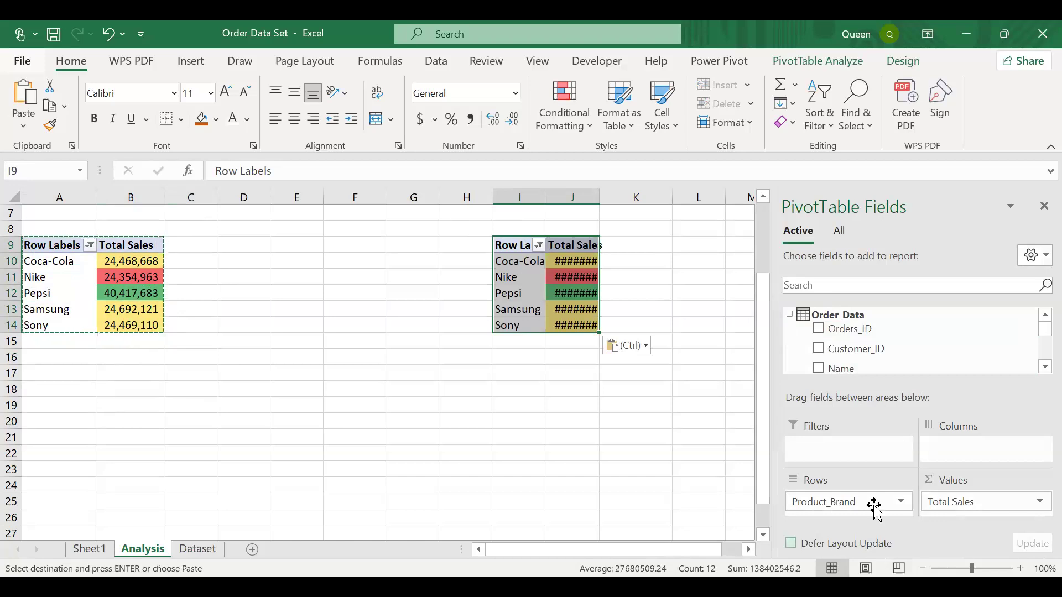
# Remove Product_Brand and Total Sales from the PivotTable at I9 and place Gender in its rows
pyautogui.moveTo(868, 502); pyautogui.dragTo(633, 456)
pyautogui.moveTo(974, 500); pyautogui.dragTo(480, 439)
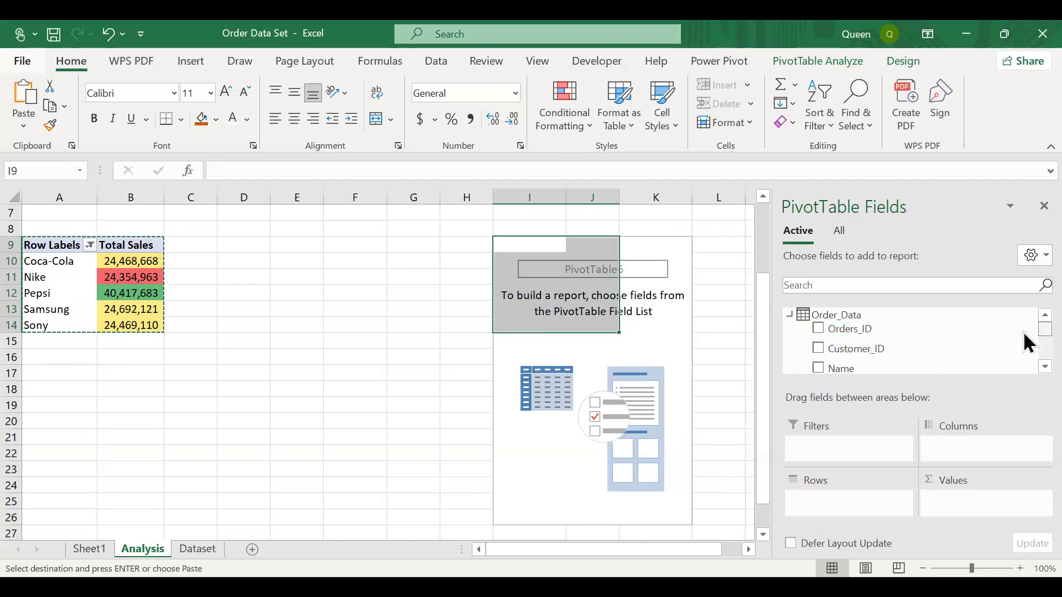
pyautogui.scroll(-5, 1028, 342)
pyautogui.scroll(-8, 1024, 343)
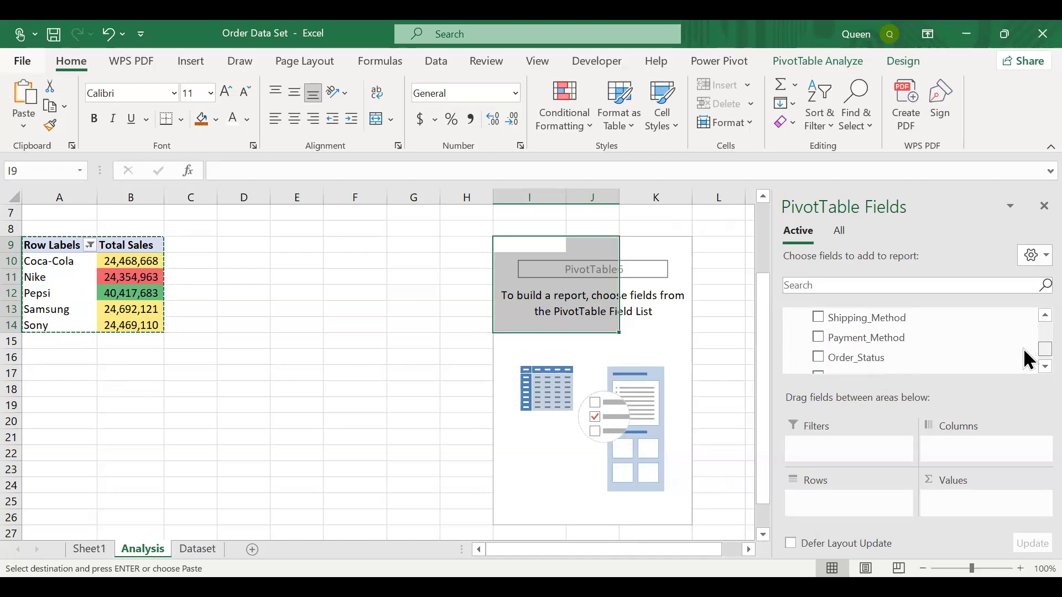
pyautogui.scroll(-3, 1024, 352)
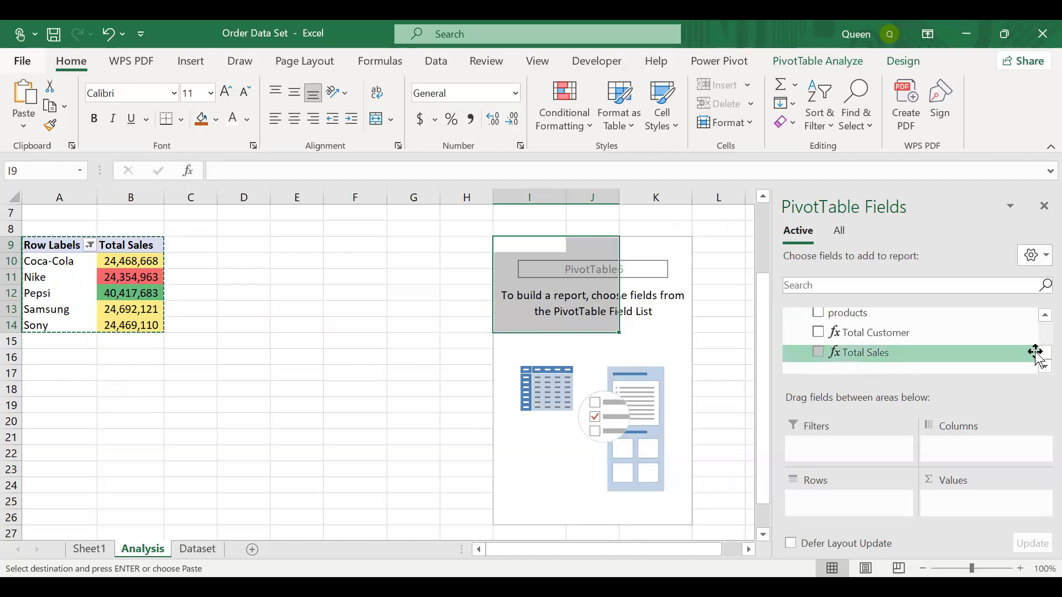
pyautogui.scroll(4, 1023, 344)
pyautogui.scroll(6, 1022, 340)
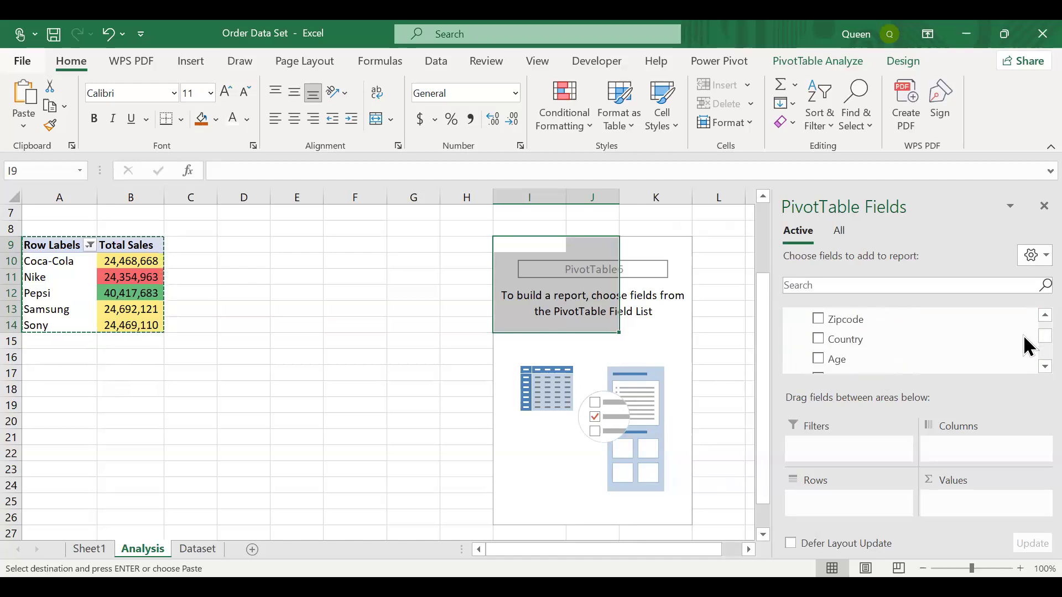
pyautogui.scroll(-1, 1028, 365)
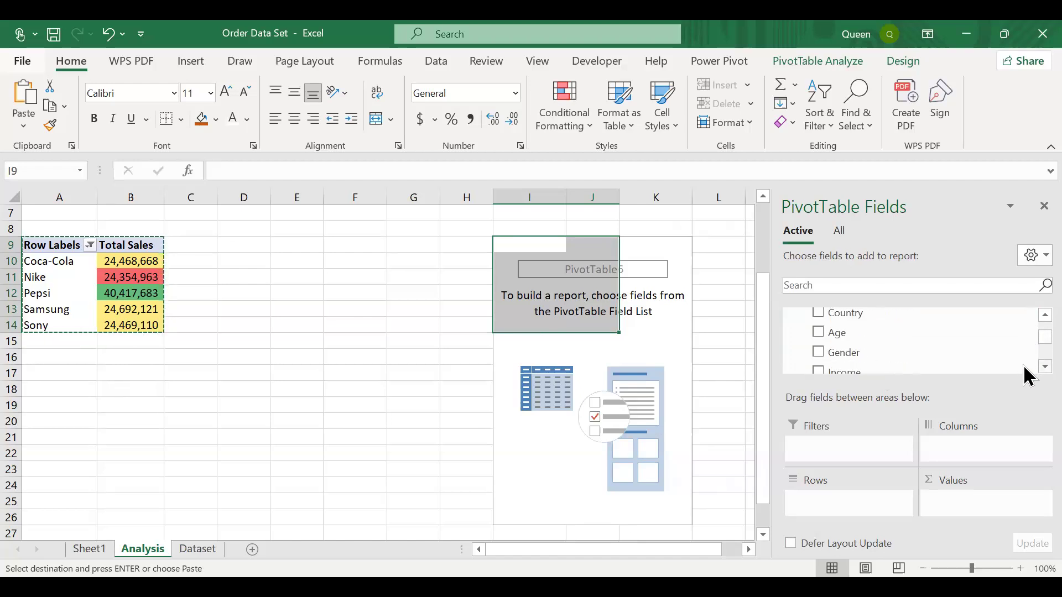
pyautogui.moveTo(927, 354); pyautogui.dragTo(806, 500)
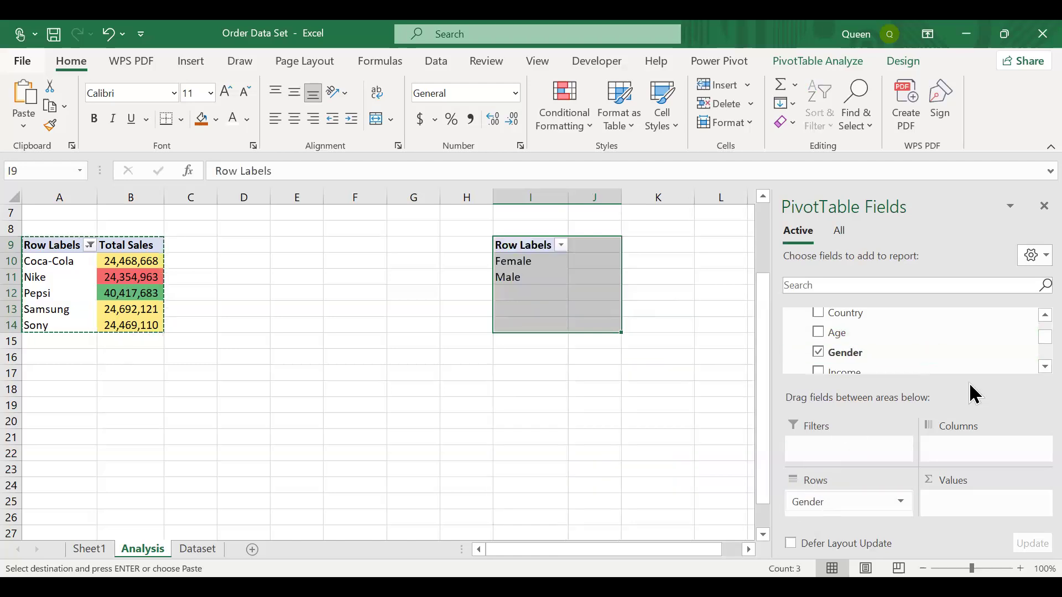
# Add the Total Sales measure to the values of the Gender PivotTable
pyautogui.scroll(-5, 1024, 343)
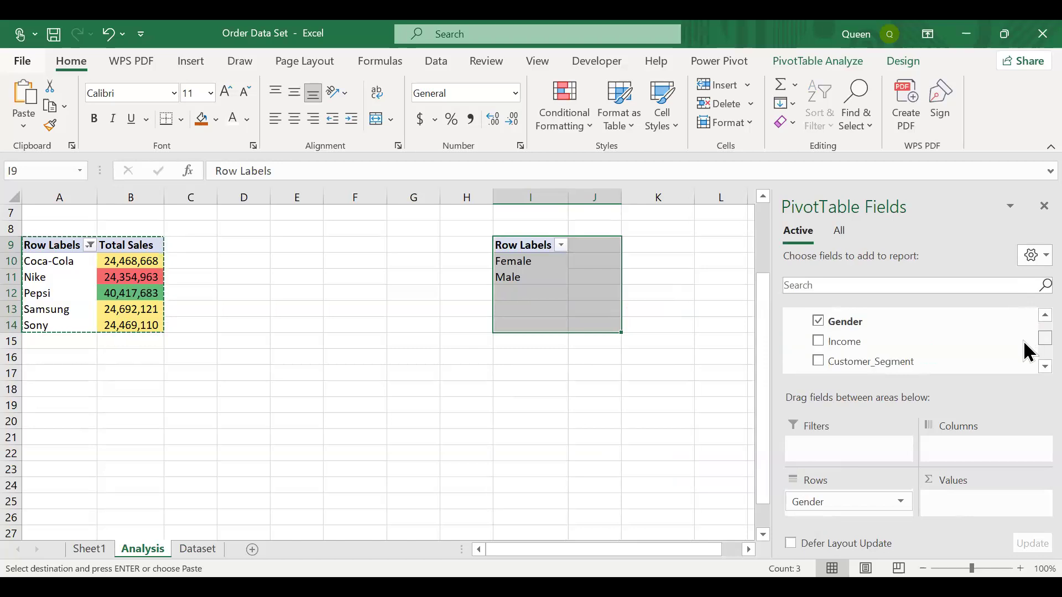
pyautogui.scroll(2, 1023, 346)
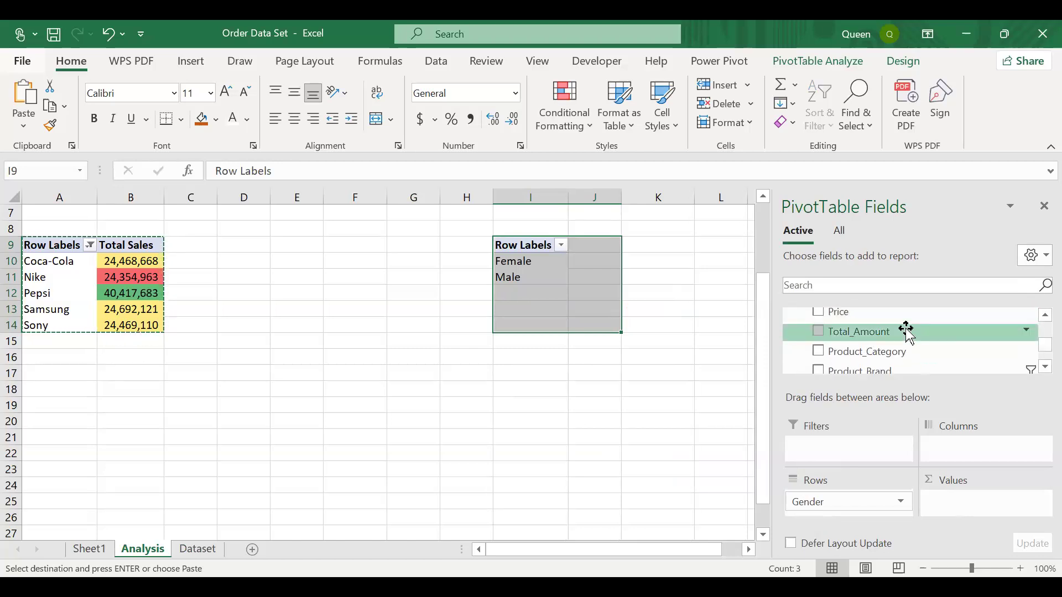
pyautogui.scroll(-3, 1026, 355)
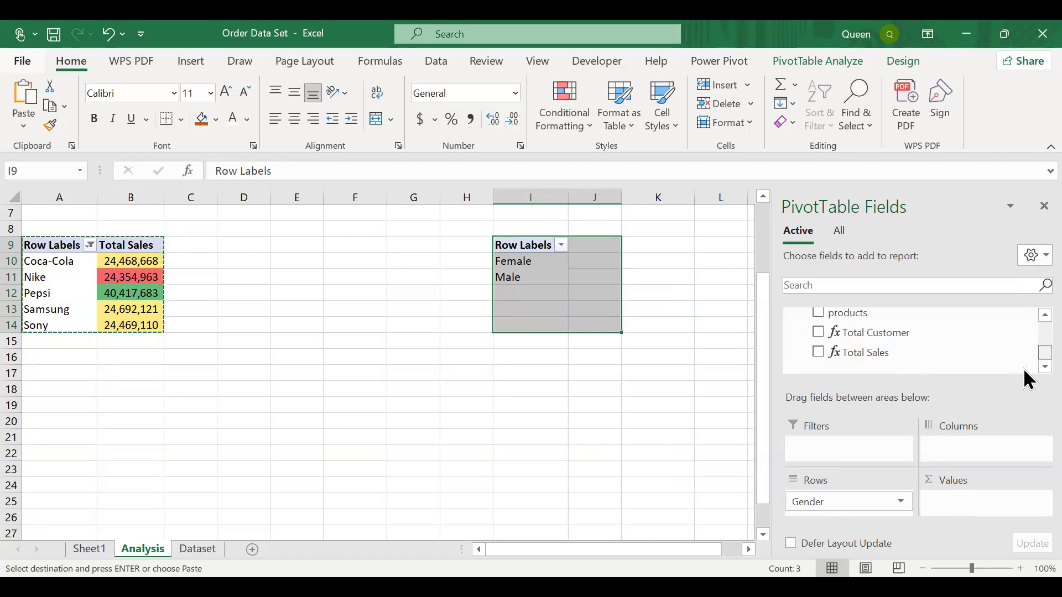
pyautogui.moveTo(901, 352); pyautogui.dragTo(959, 502)
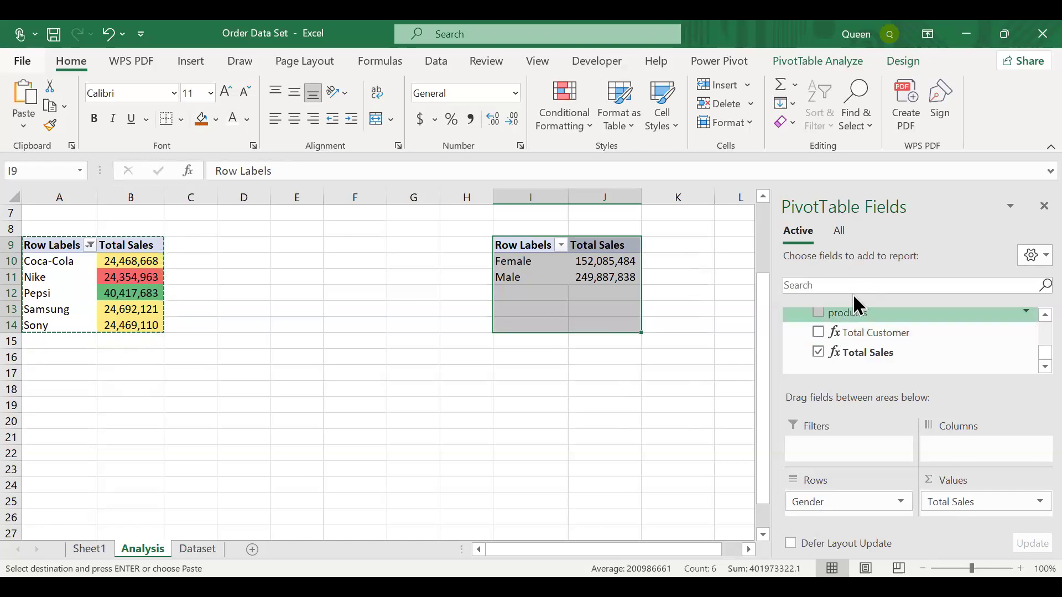
# Copy the Gender PivotTable in I9:J11 to cell A20 and widen column B to fit its values
pyautogui.moveTo(538, 246); pyautogui.dragTo(589, 276)
pyautogui.hotkey('ctrl', 'c')
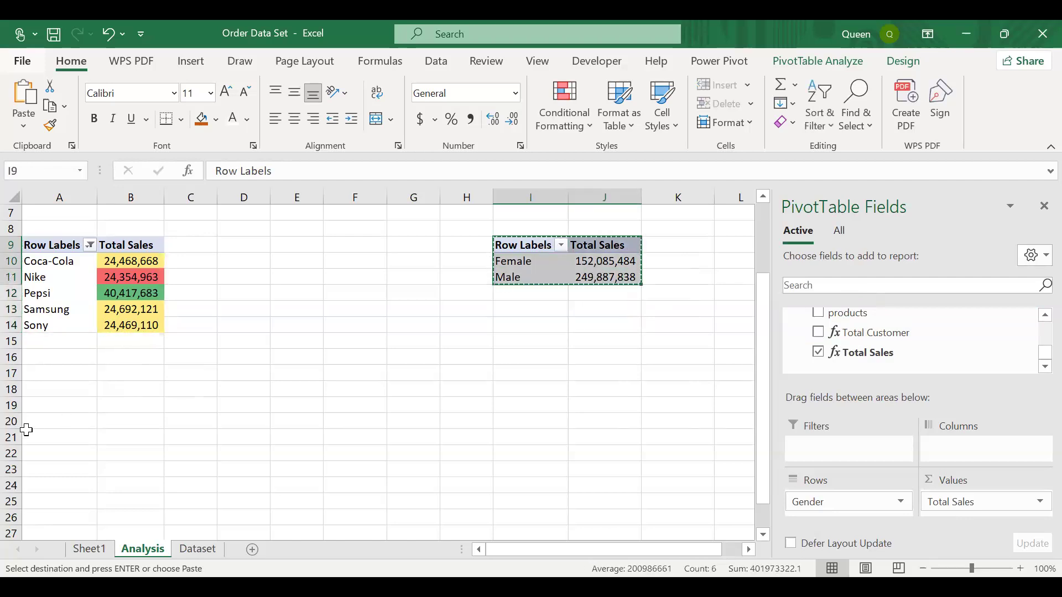
pyautogui.click(49, 426)
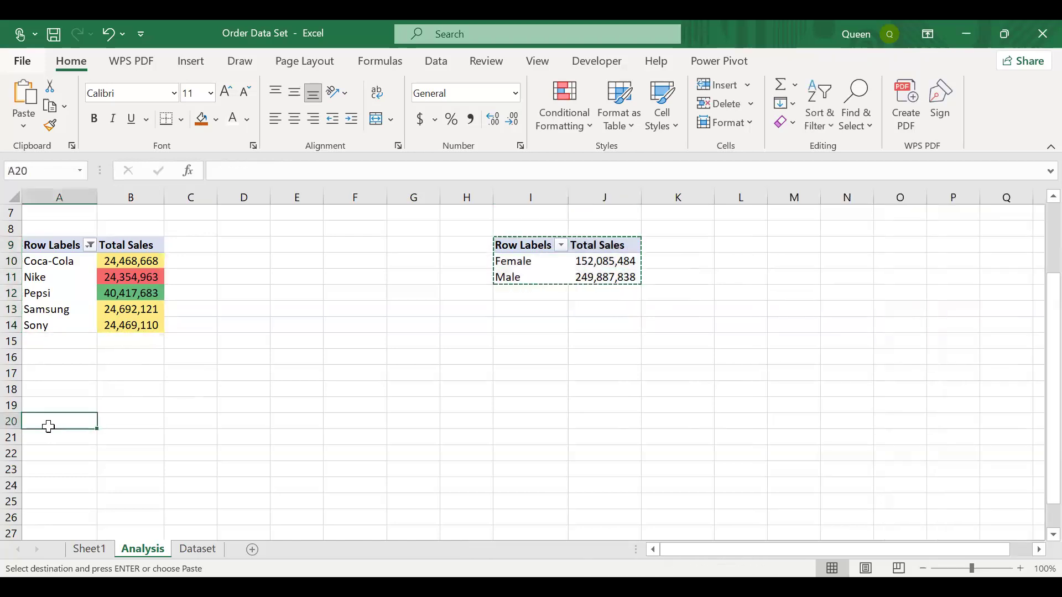
pyautogui.hotkey('ctrl', 'v')
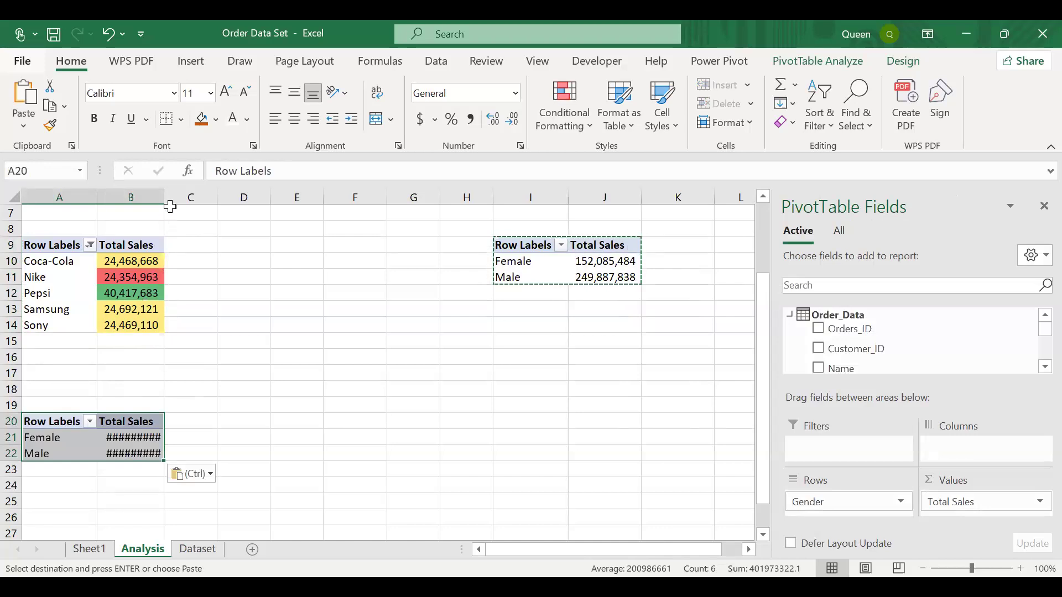
pyautogui.doubleClick(202, 205)
# Remove Gender and Total Sales from the PivotTable at A20 and place Customer_Segment in its rows
pyautogui.moveTo(807, 501); pyautogui.dragTo(581, 464)
pyautogui.moveTo(986, 500); pyautogui.dragTo(628, 486)
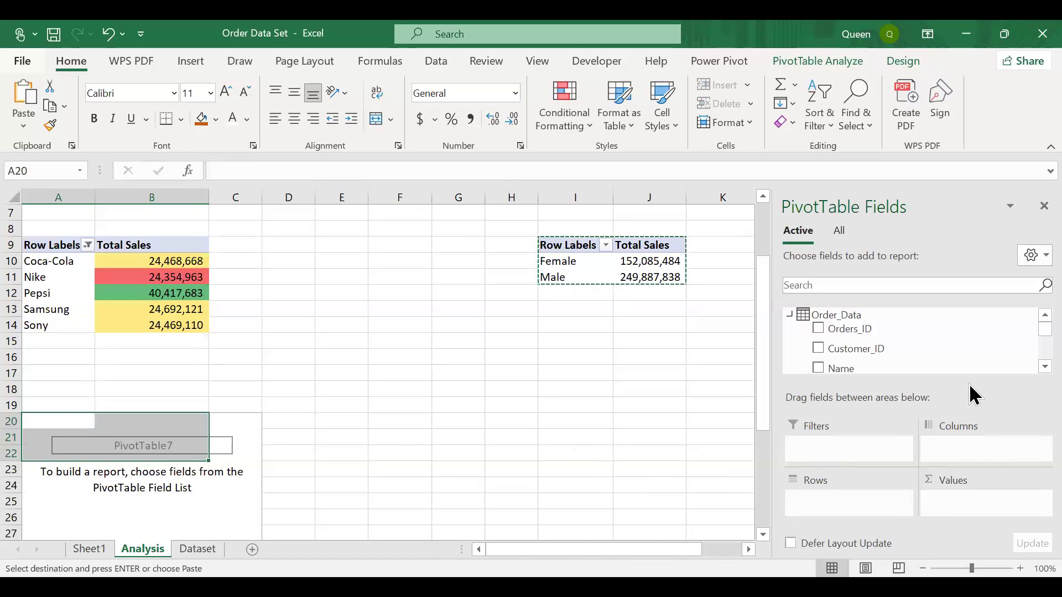
pyautogui.scroll(-4, 1025, 334)
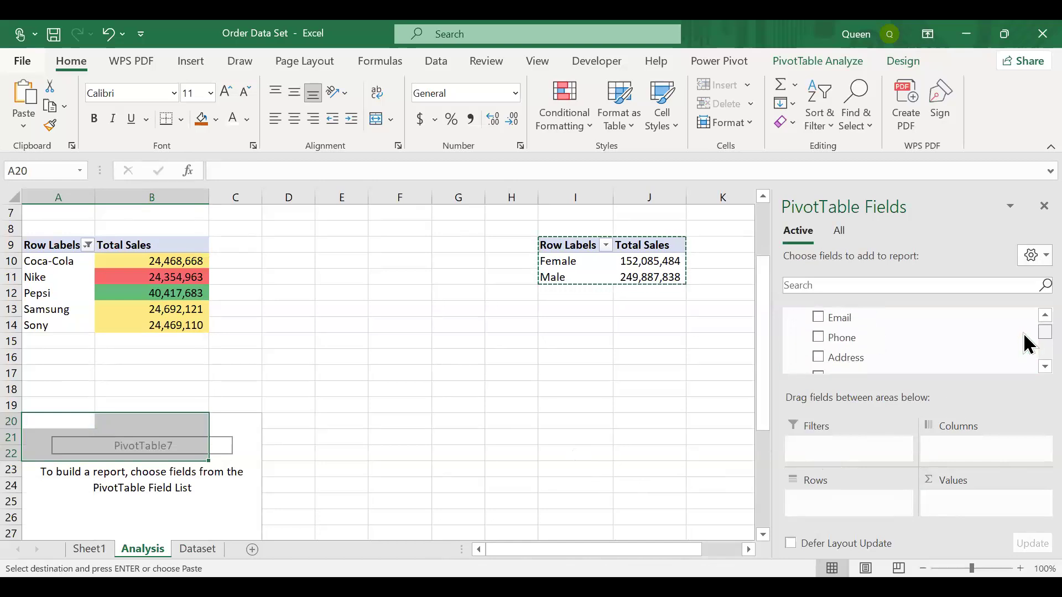
pyautogui.scroll(-2, 1027, 348)
pyautogui.scroll(2, 1027, 349)
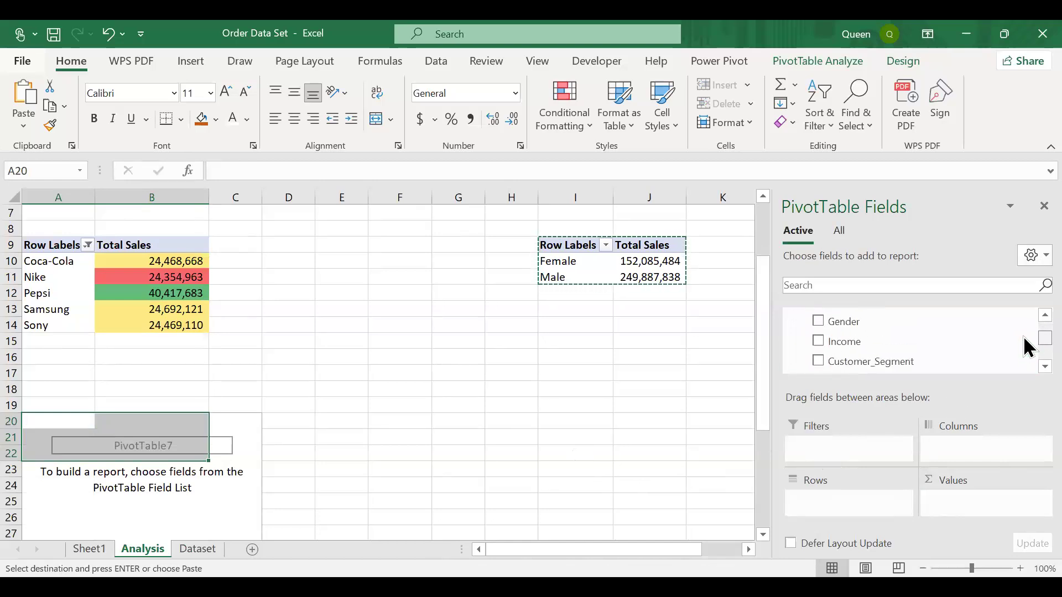
pyautogui.moveTo(929, 362); pyautogui.dragTo(851, 500)
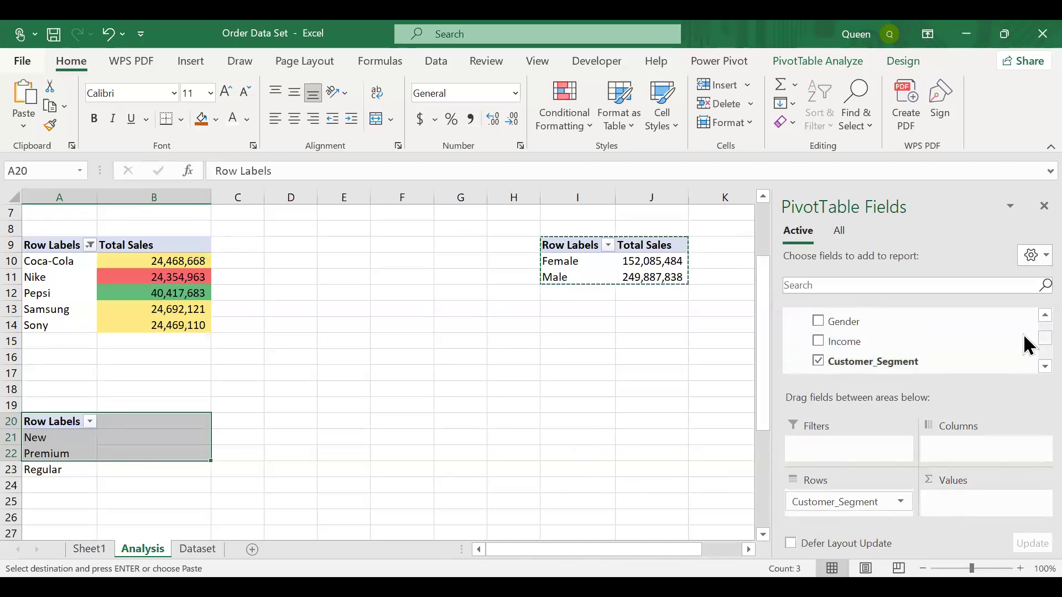
# Add the Total Sales measure to the values of the Customer_Segment PivotTable
pyautogui.scroll(-8, 1027, 346)
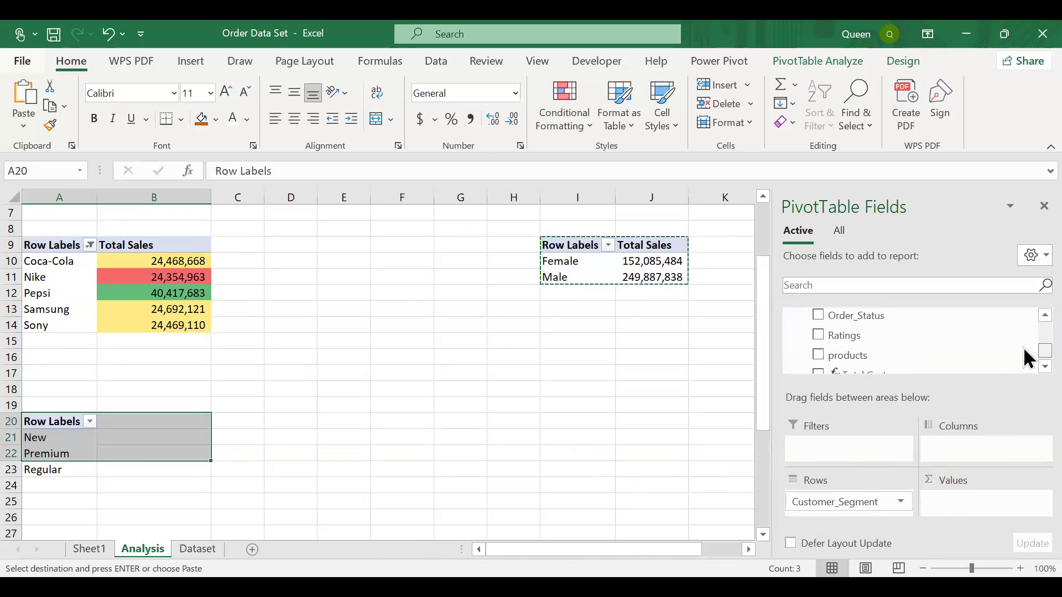
pyautogui.moveTo(915, 355); pyautogui.dragTo(990, 505)
pyautogui.scroll(-5, 581, 424)
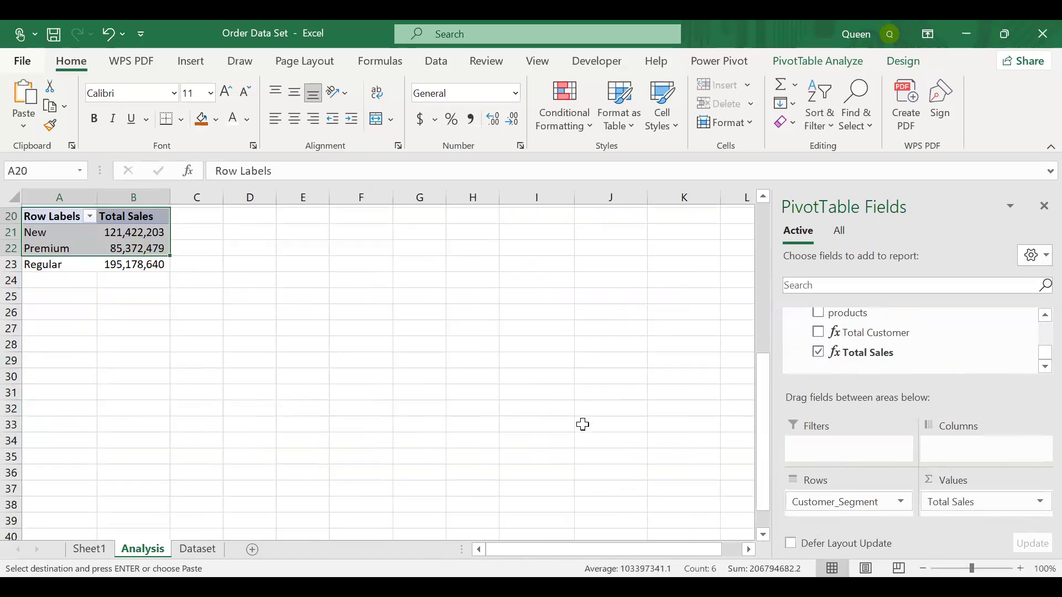
pyautogui.moveTo(763, 433); pyautogui.dragTo(758, 389)
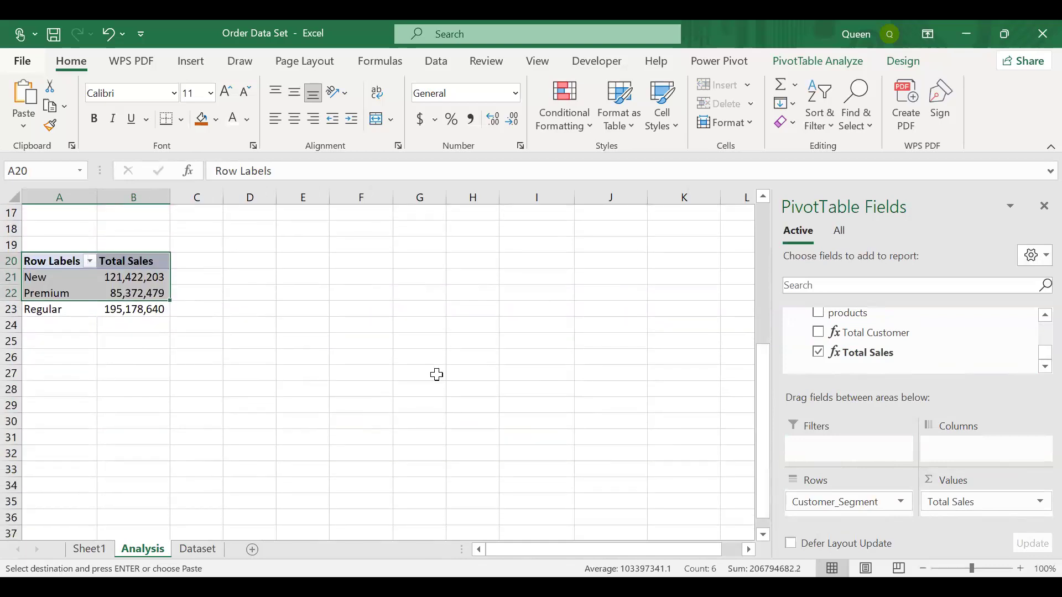
pyautogui.click(436, 375)
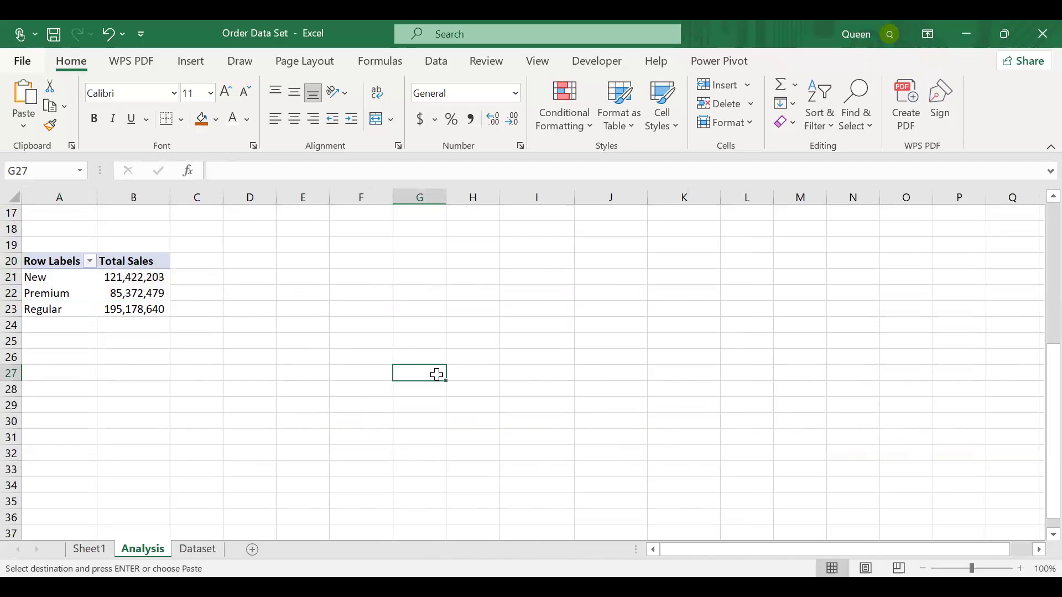
pyautogui.scroll(5, 437, 375)
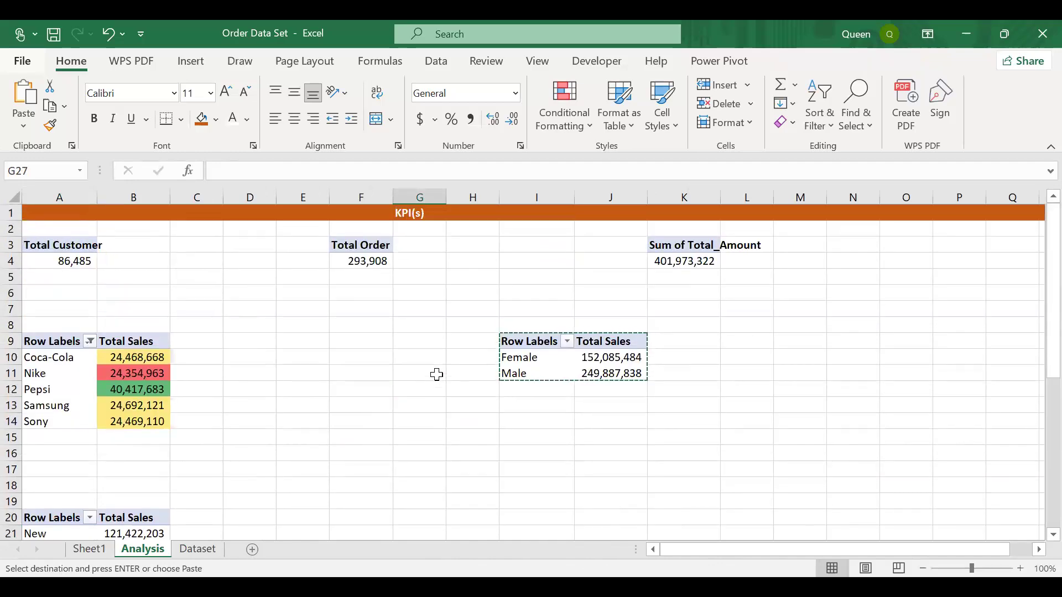
pyautogui.scroll(-5, 437, 374)
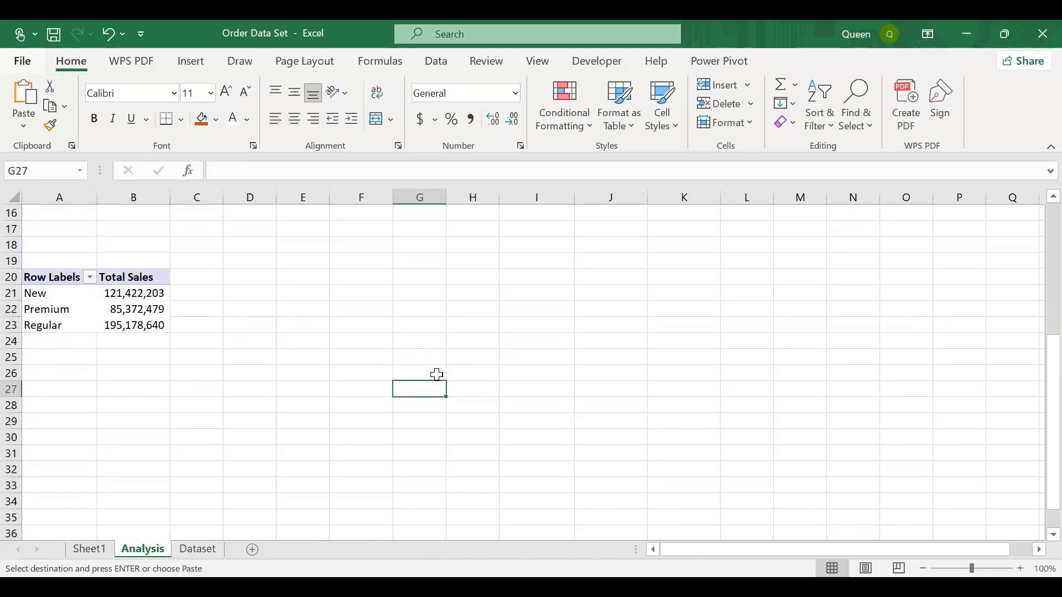
# Add the Ratings field to the values of the Customer_Segment PivotTable
pyautogui.click(145, 305)
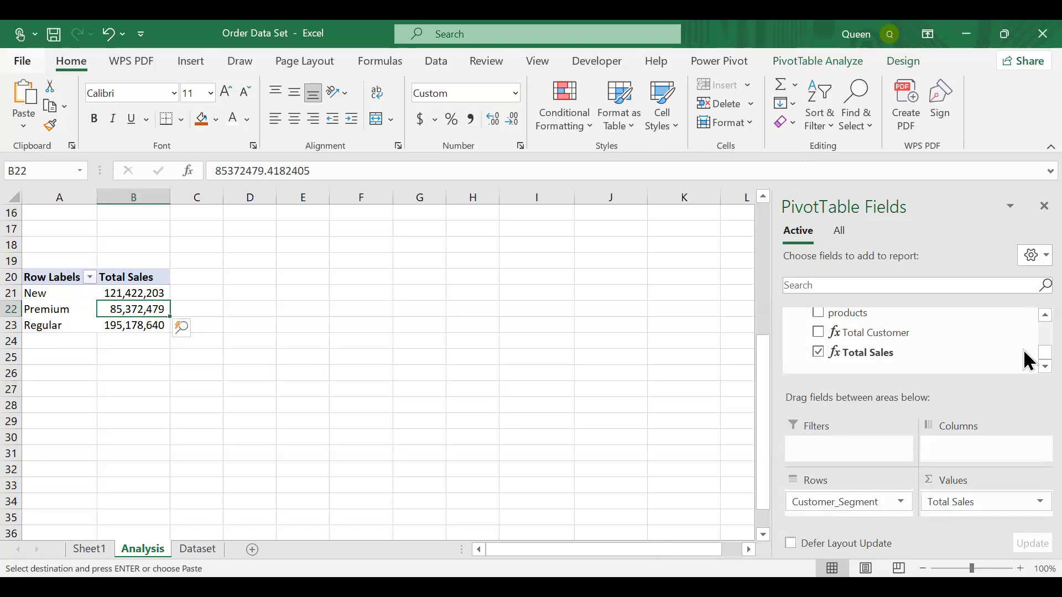
pyautogui.scroll(2, 1022, 348)
pyautogui.scroll(-1, 1023, 347)
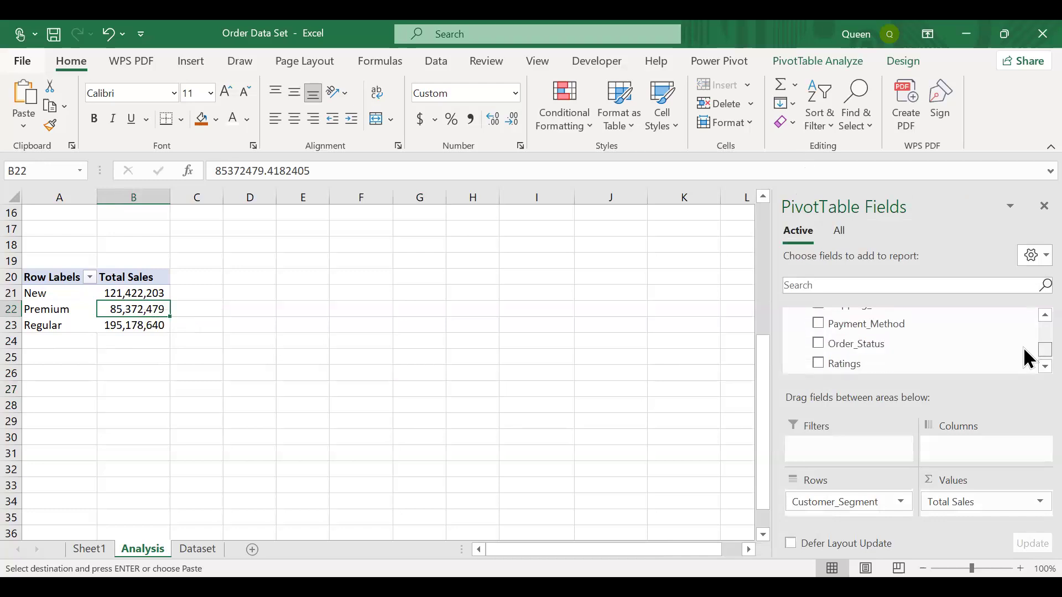
pyautogui.moveTo(878, 362); pyautogui.dragTo(951, 504)
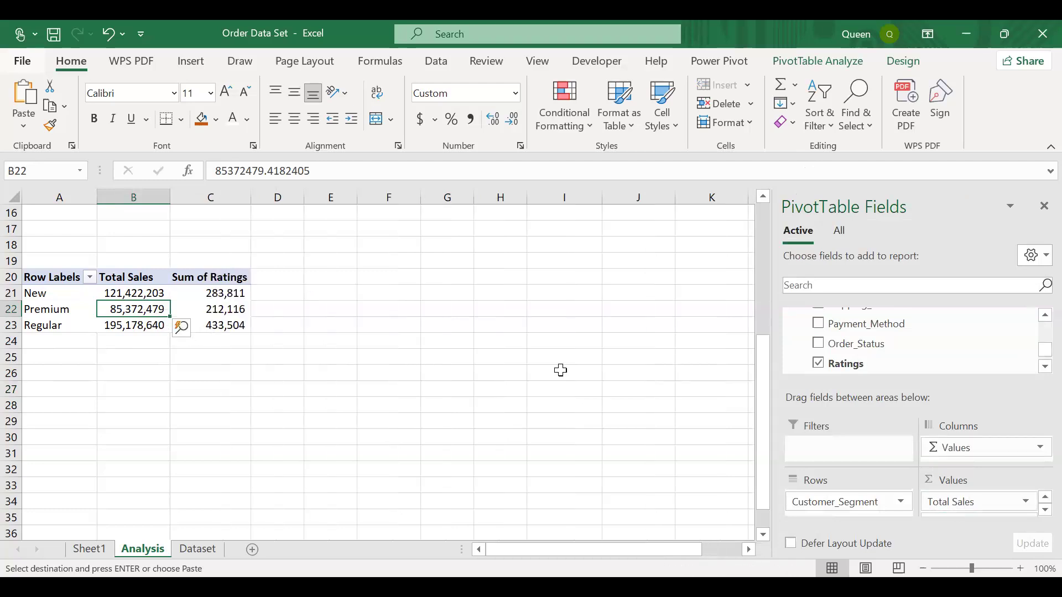
# Summarize the Ratings values in the Customer_Segment PivotTable by Average
pyautogui.click(1044, 510)
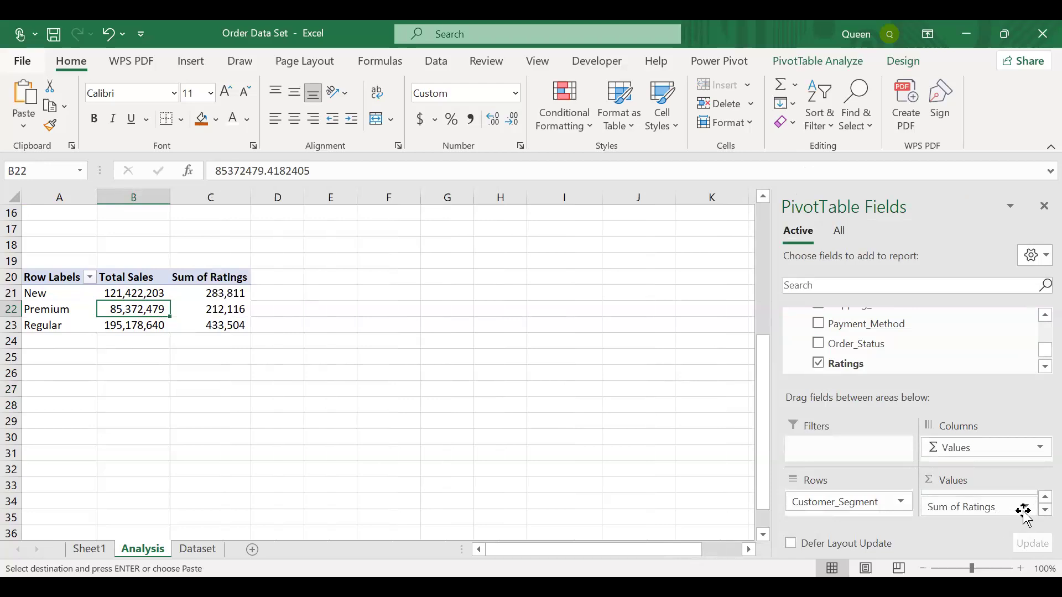
pyautogui.click(1027, 508)
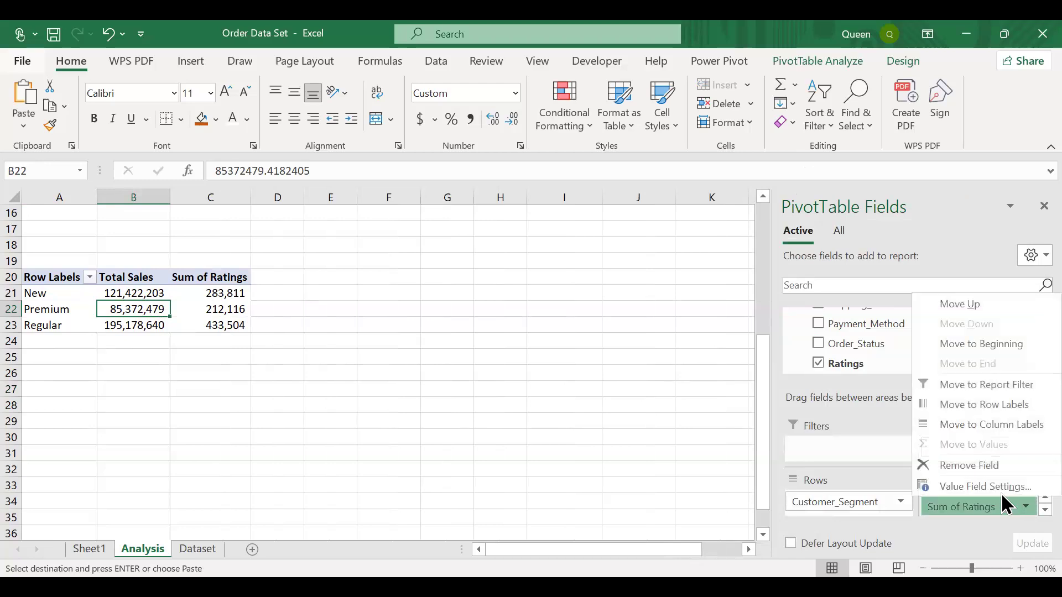
pyautogui.click(1004, 490)
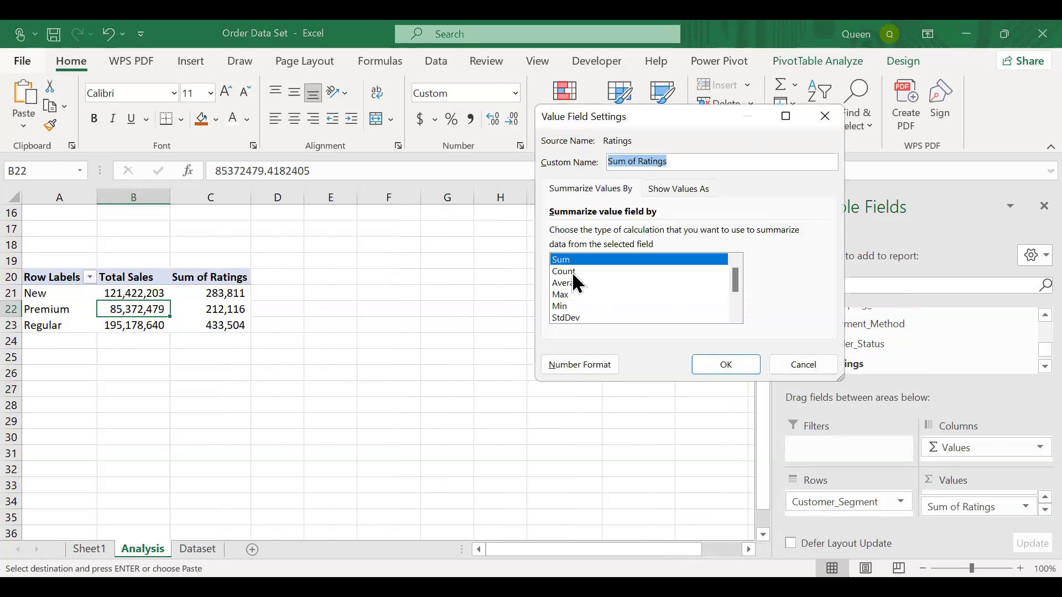
pyautogui.click(573, 283)
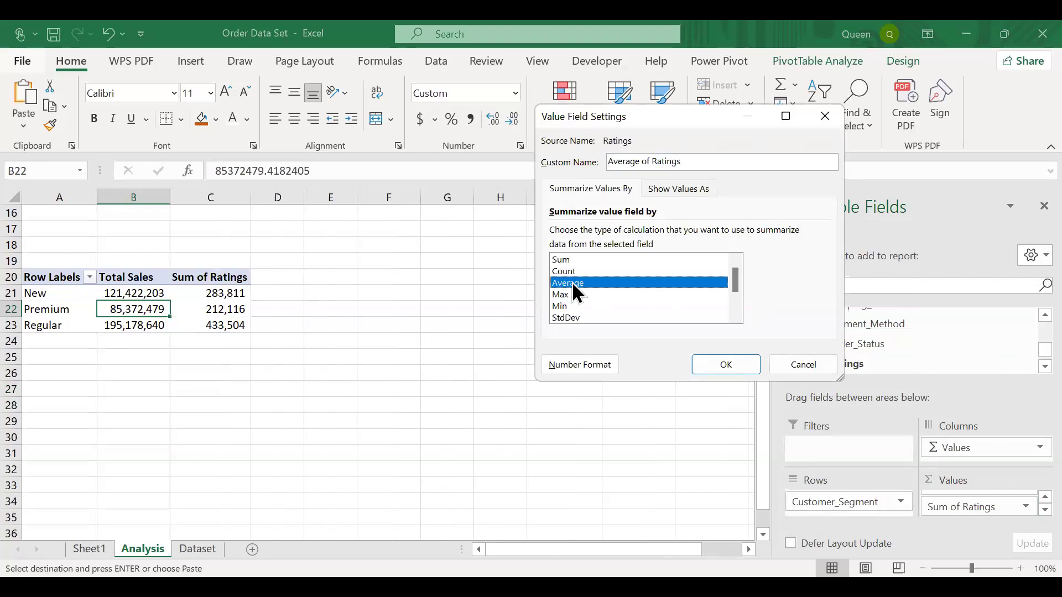
pyautogui.click(707, 366)
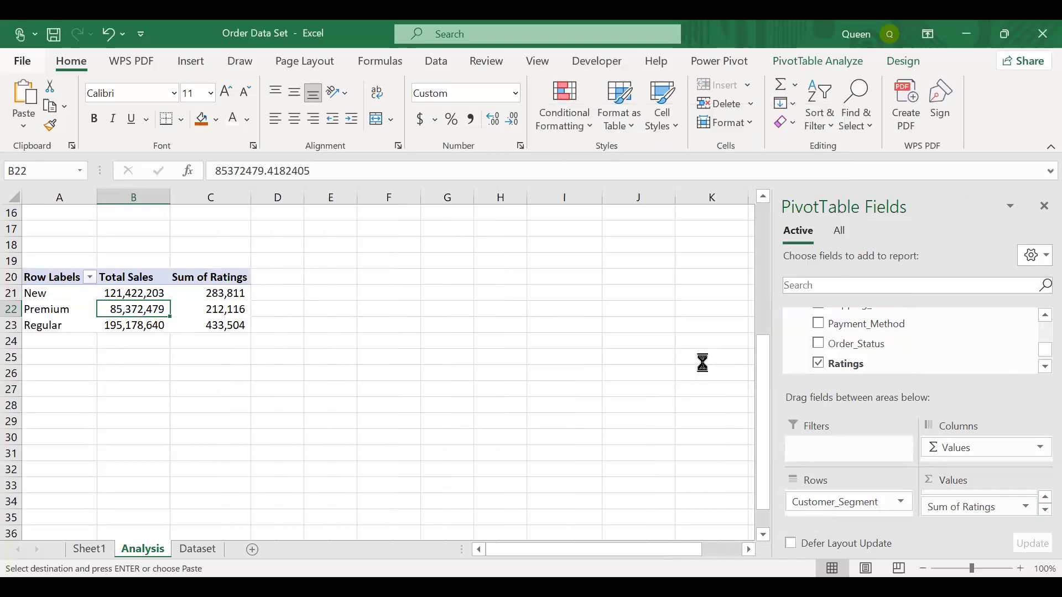
# Examine the average ratings in C21:C23 and the range of rating values in the Ratings column of the Dataset sheet
pyautogui.click(237, 296)
pyautogui.moveTo(235, 313); pyautogui.dragTo(235, 326)
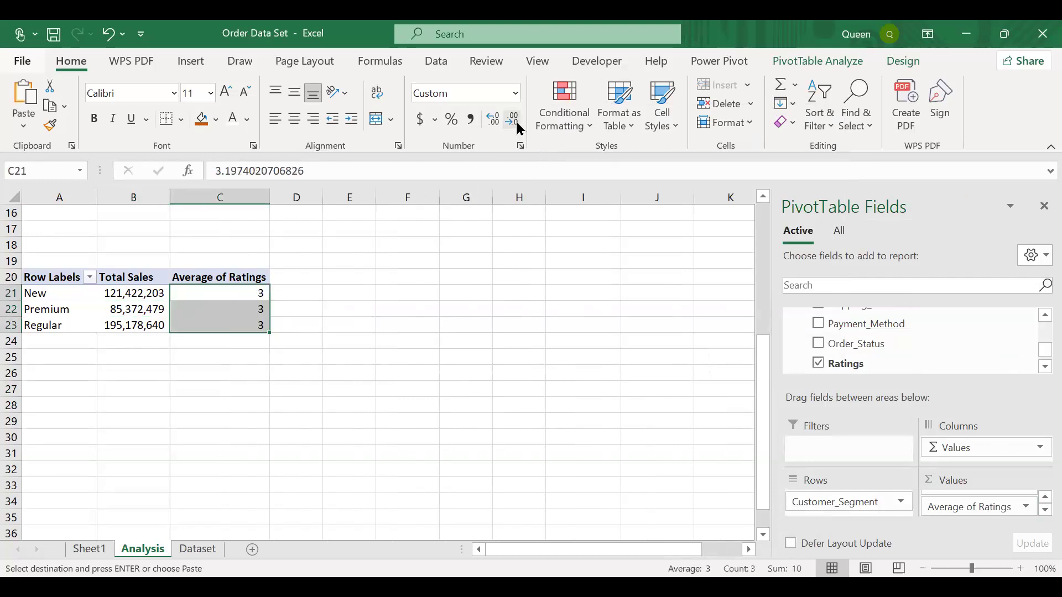
pyautogui.click(452, 295)
pyautogui.click(240, 299)
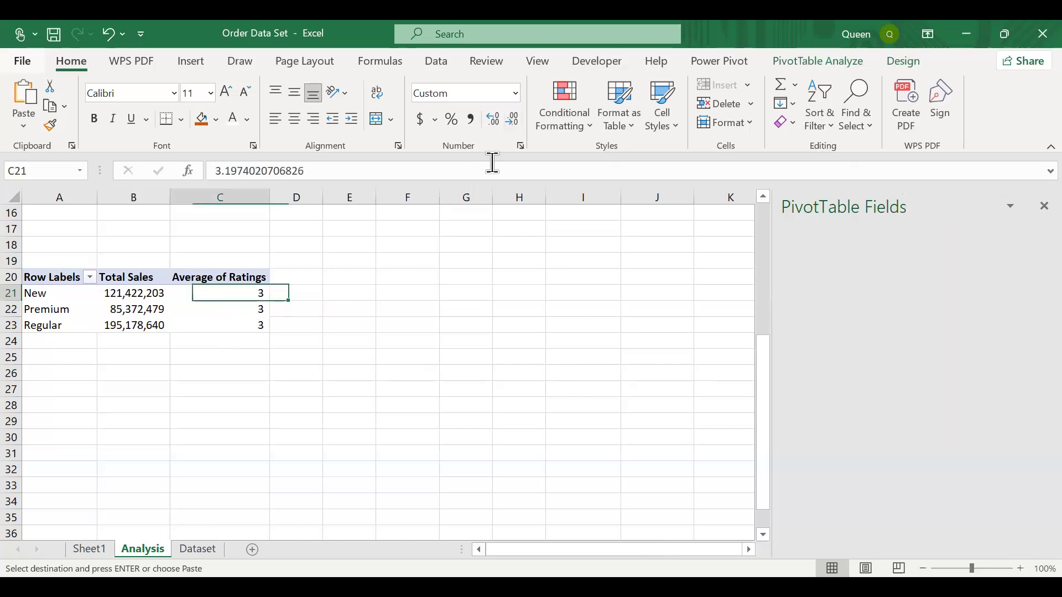
pyautogui.click(422, 293)
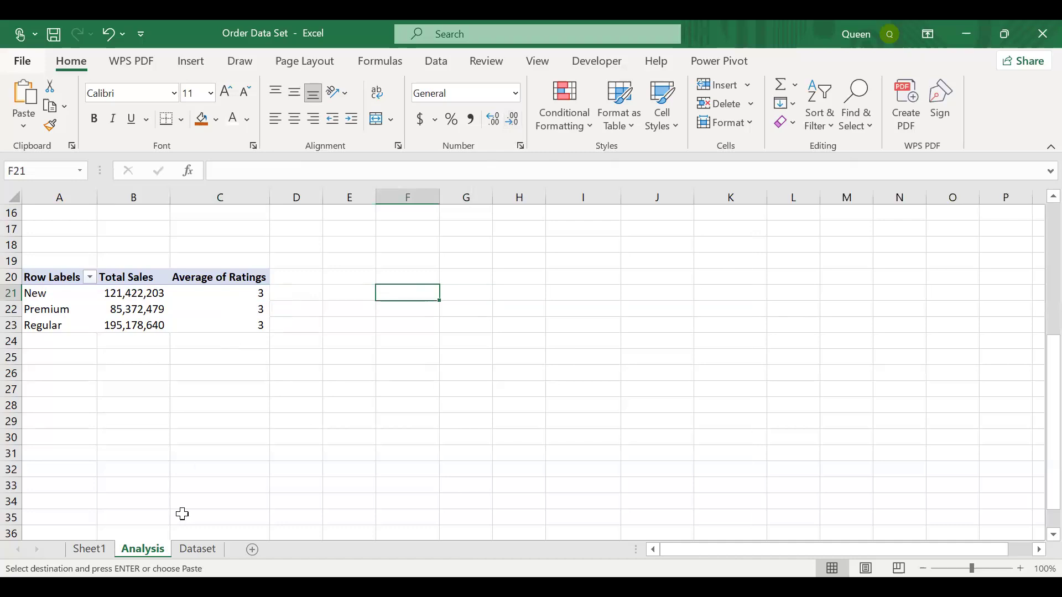
pyautogui.click(209, 551)
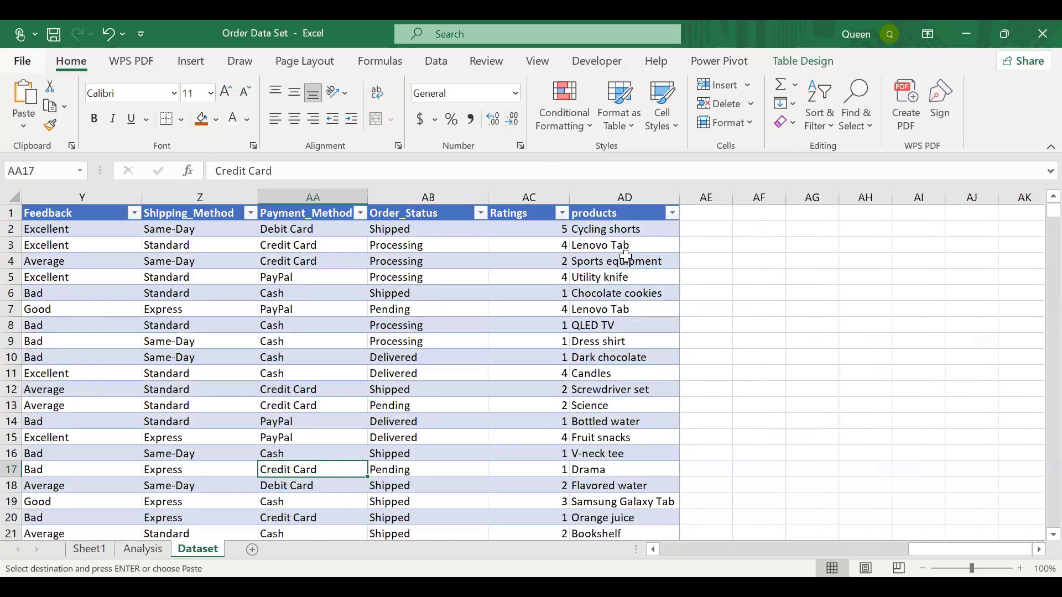
pyautogui.click(562, 213)
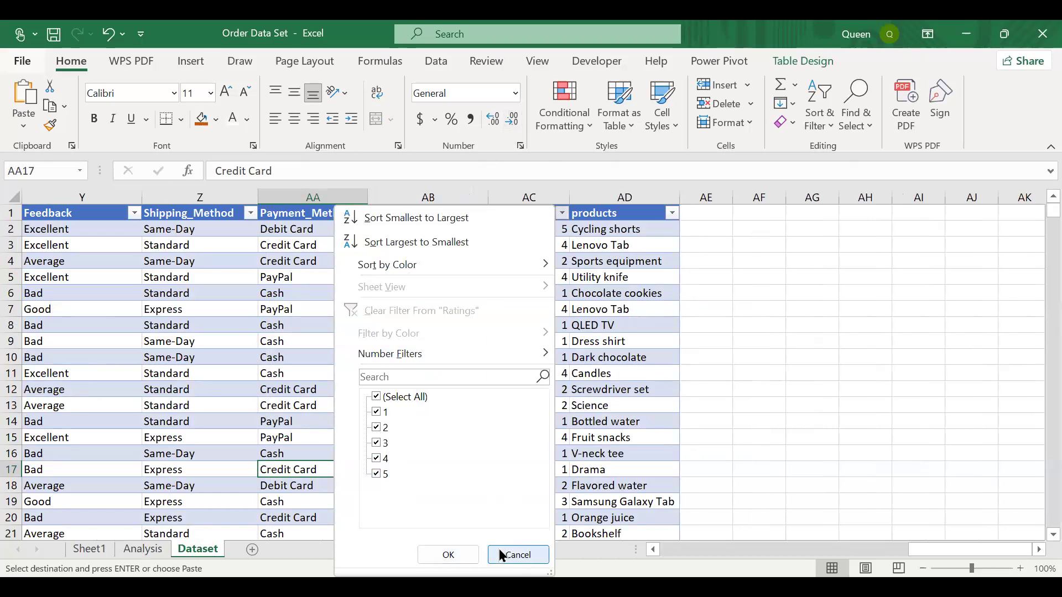
pyautogui.click(158, 555)
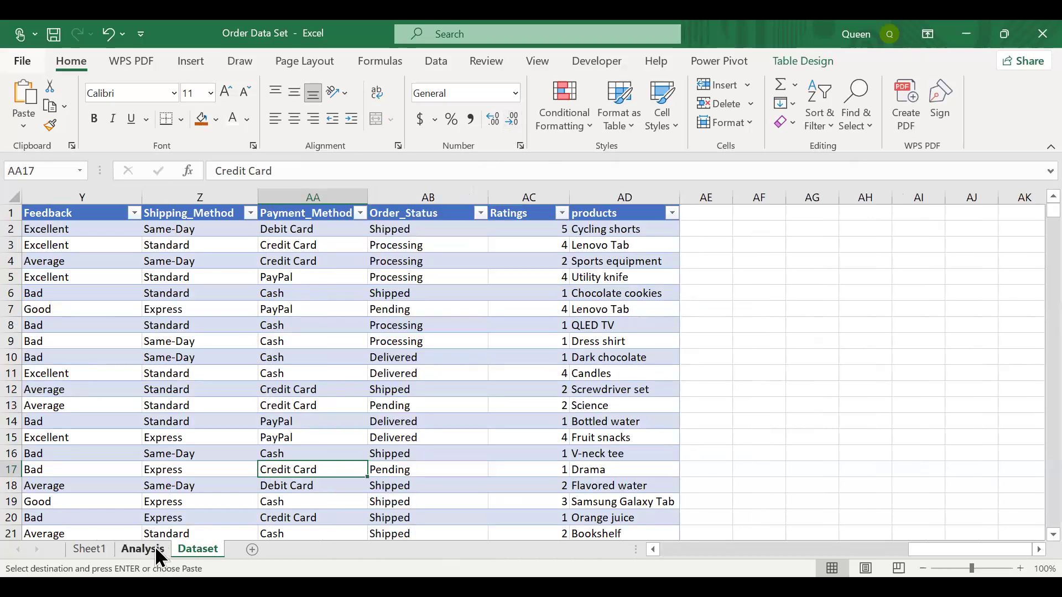
pyautogui.click(157, 552)
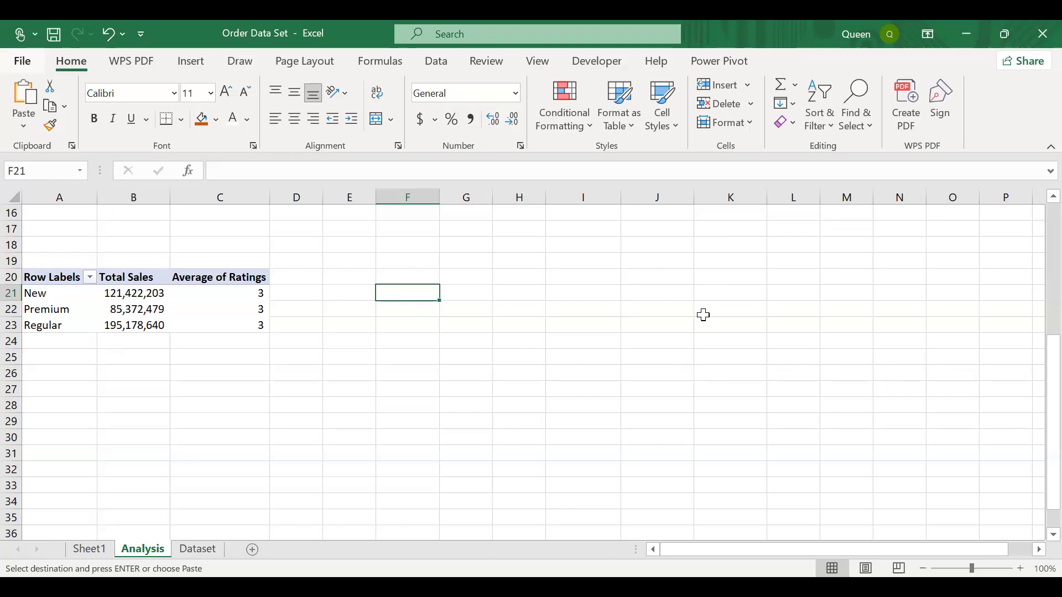
# Copy the Customer_Segment PivotTable in A20:C23 and paste it at cell H20 on the Analysis sheet
pyautogui.scroll(5, 703, 315)
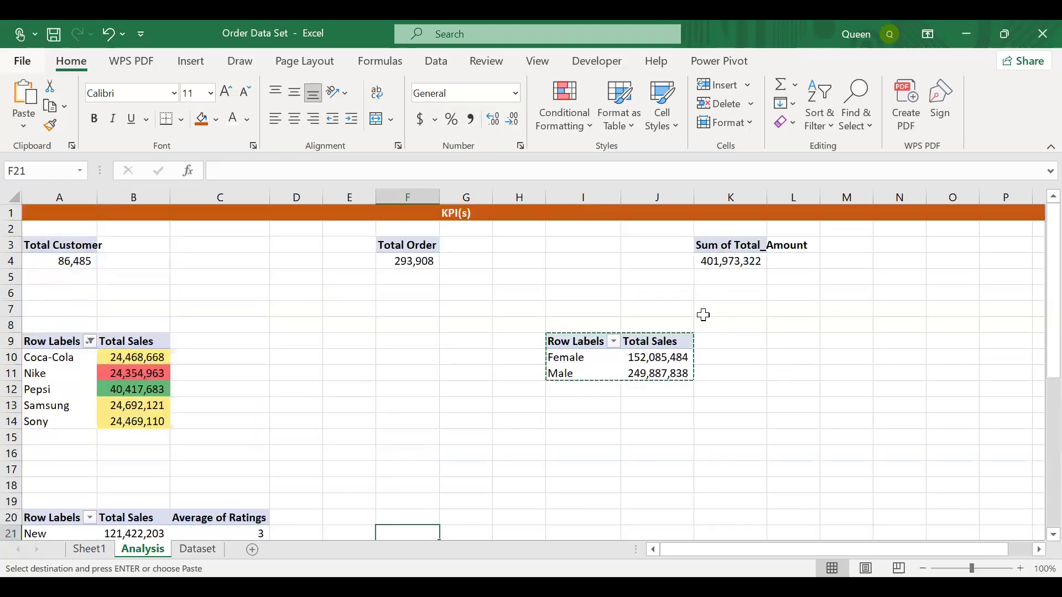
pyautogui.scroll(-10, 704, 315)
pyautogui.scroll(10, 704, 315)
pyautogui.scroll(-5, 703, 316)
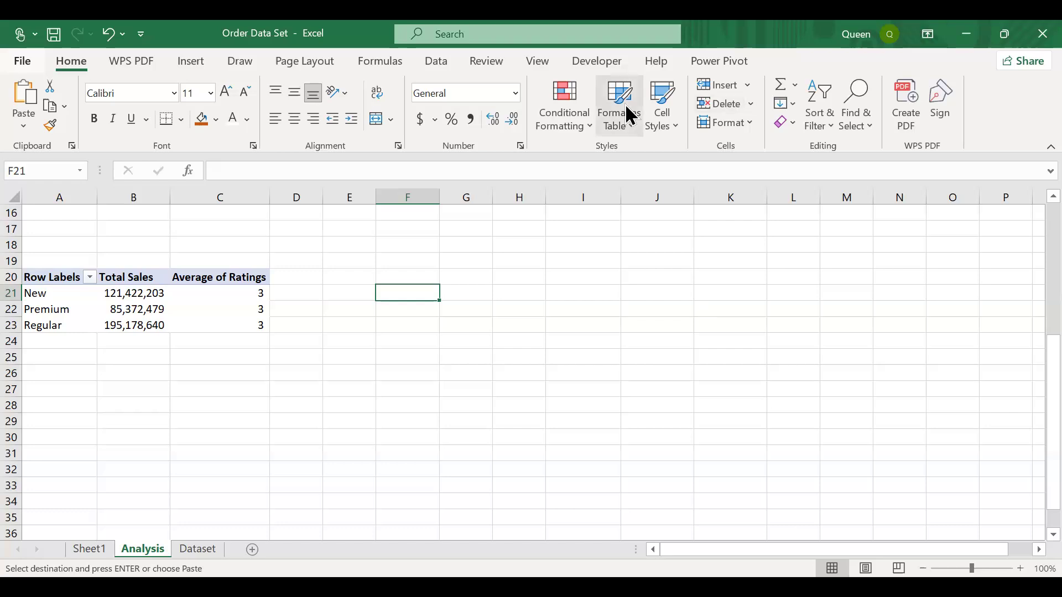
pyautogui.moveTo(94, 279); pyautogui.dragTo(223, 322)
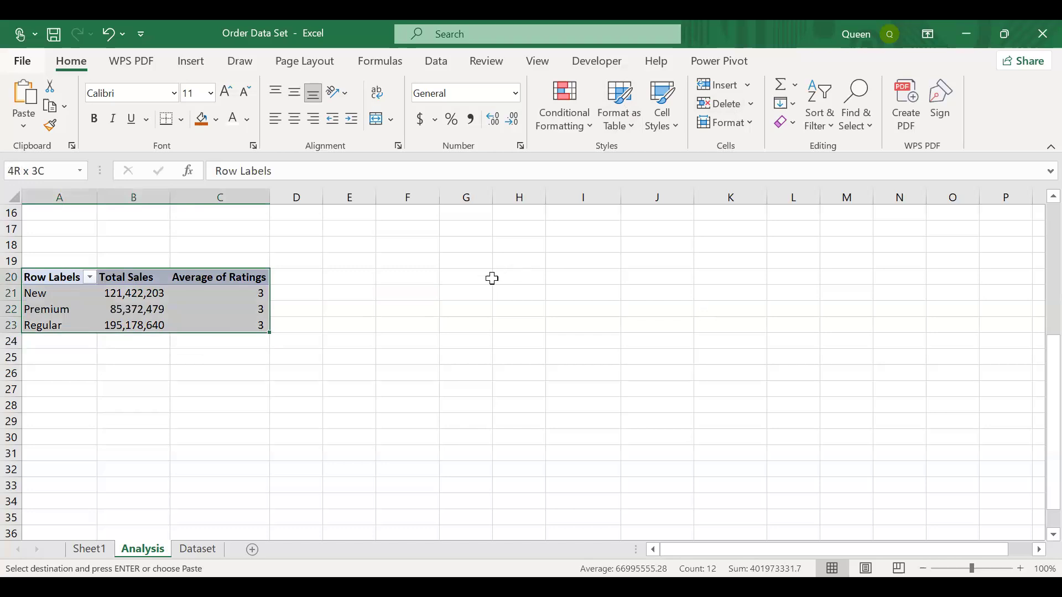
pyautogui.hotkey('ctrl', 'c')
pyautogui.click(528, 277)
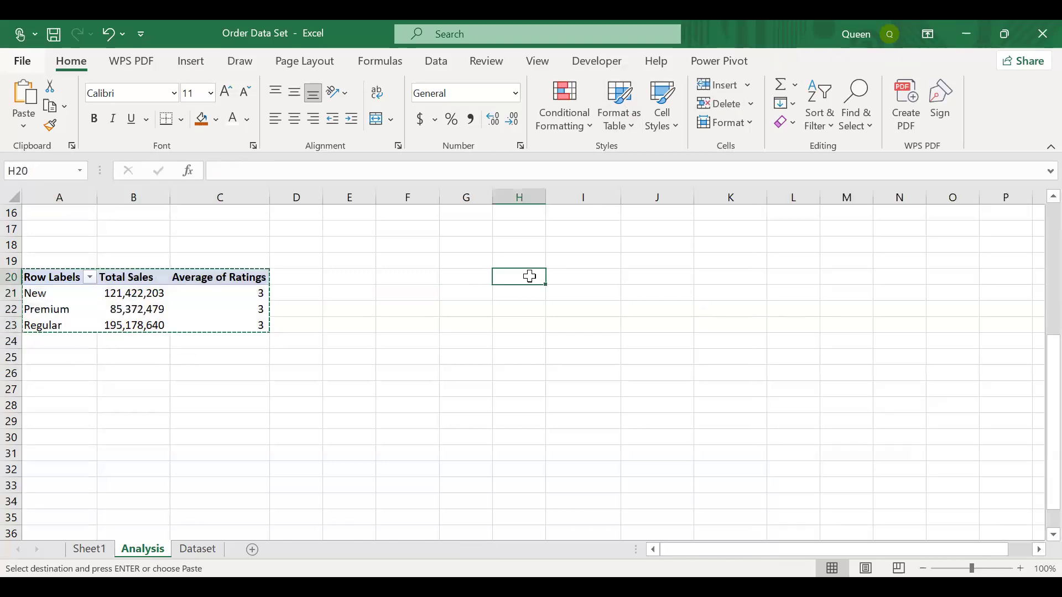
pyautogui.hotkey('ctrl', 'v')
# Clear Customer_Segment, Total Sales and Average of Ratings from the PivotTable at H20 and place Shipping_Method in its rows
pyautogui.moveTo(879, 496); pyautogui.dragTo(671, 492)
pyautogui.moveTo(1003, 500); pyautogui.dragTo(704, 488)
pyautogui.moveTo(992, 502); pyautogui.dragTo(600, 454)
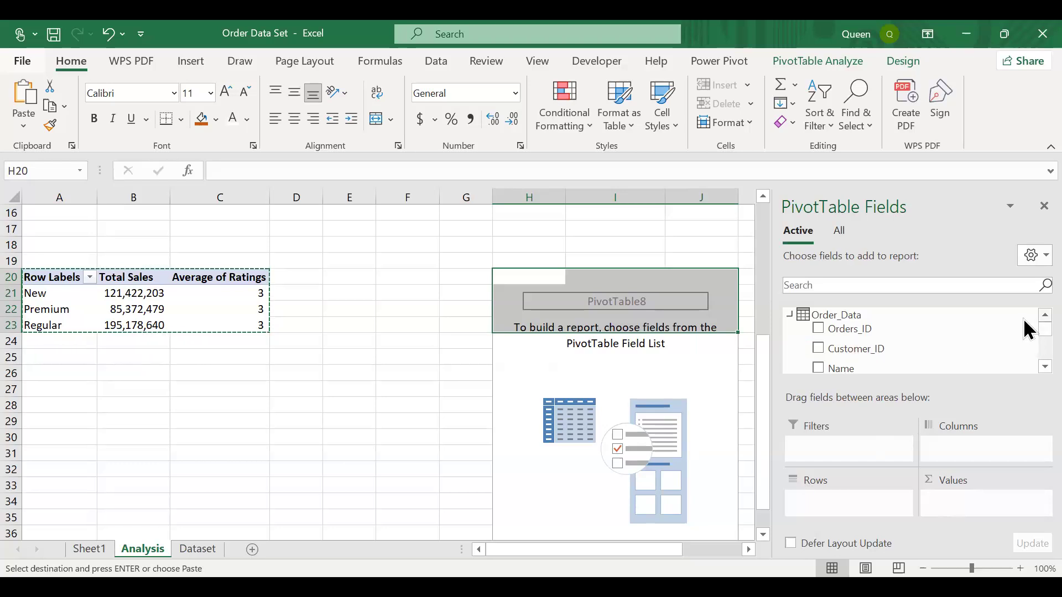
pyautogui.scroll(-3, 1025, 335)
pyautogui.scroll(-5, 1025, 342)
pyautogui.moveTo(924, 346); pyautogui.dragTo(836, 502)
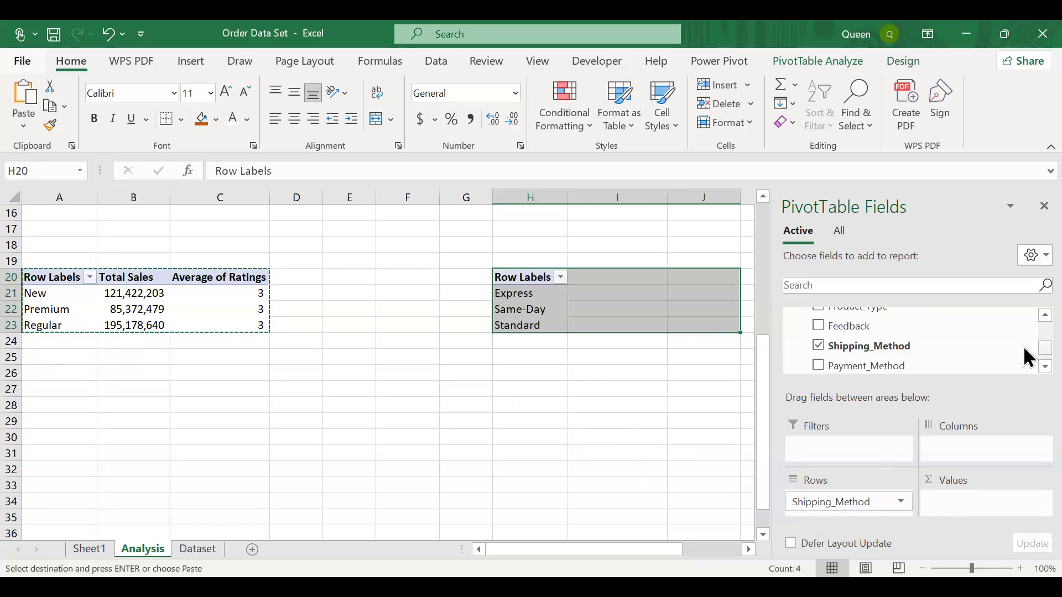
# Add Orders_ID to the values of the Shipping_Method PivotTable at H20 and summarize it by Count
pyautogui.scroll(5, 1023, 346)
pyautogui.scroll(5, 1024, 335)
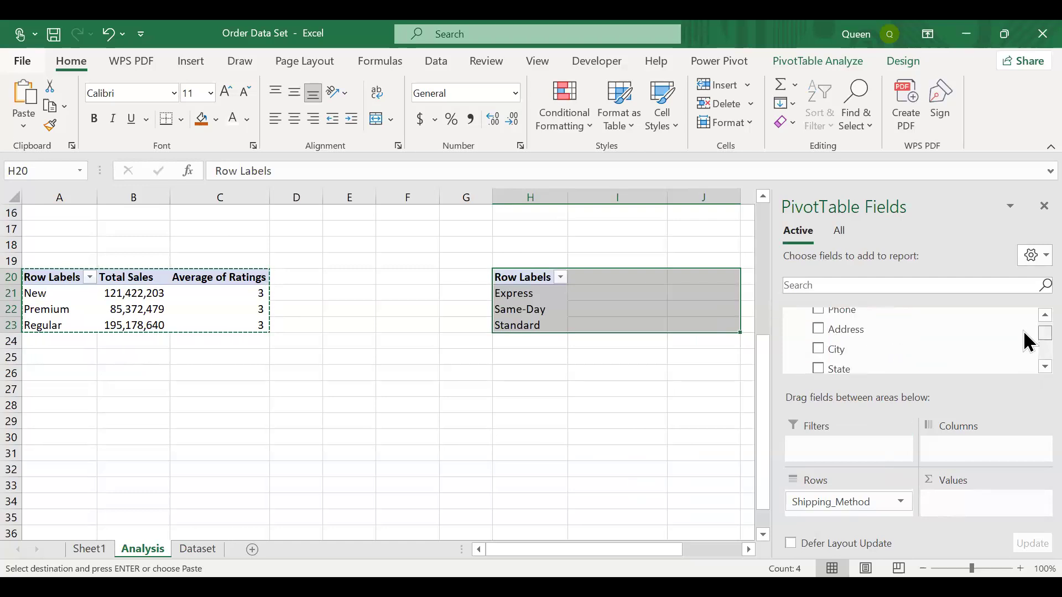
pyautogui.moveTo(907, 332); pyautogui.dragTo(971, 503)
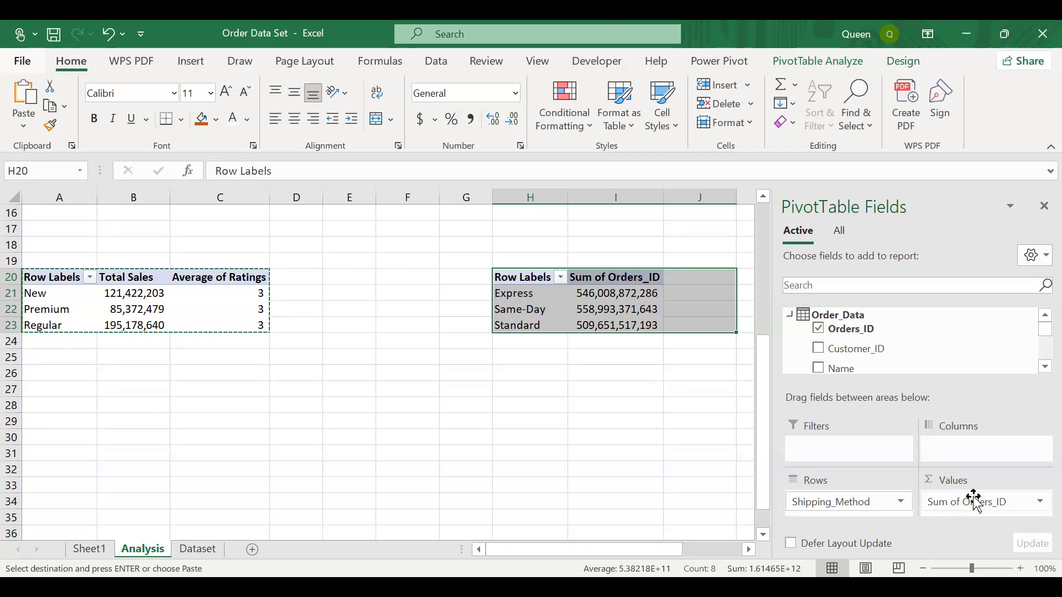
pyautogui.click(1040, 503)
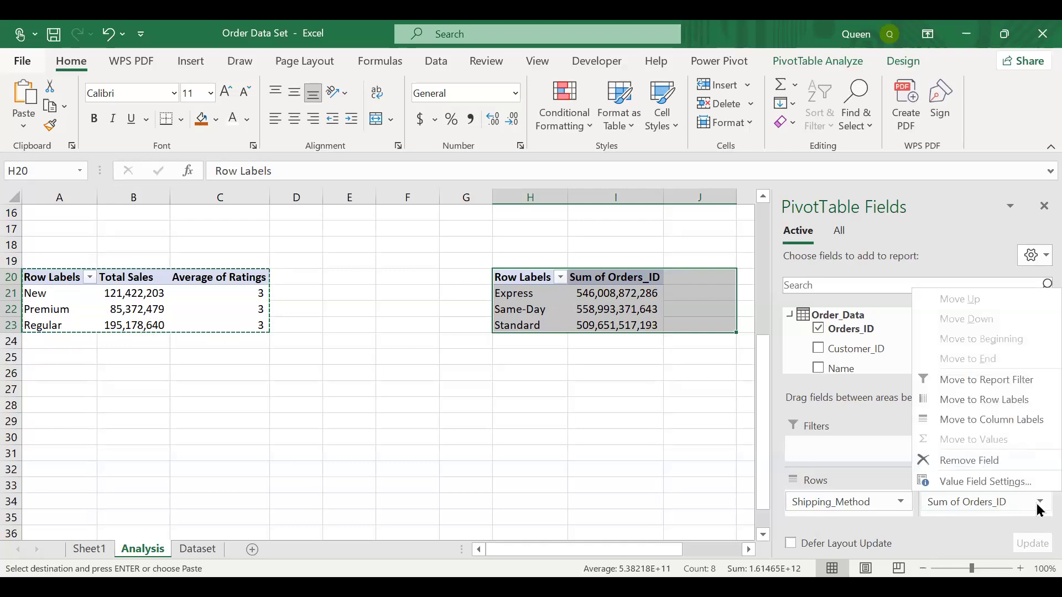
pyautogui.click(995, 482)
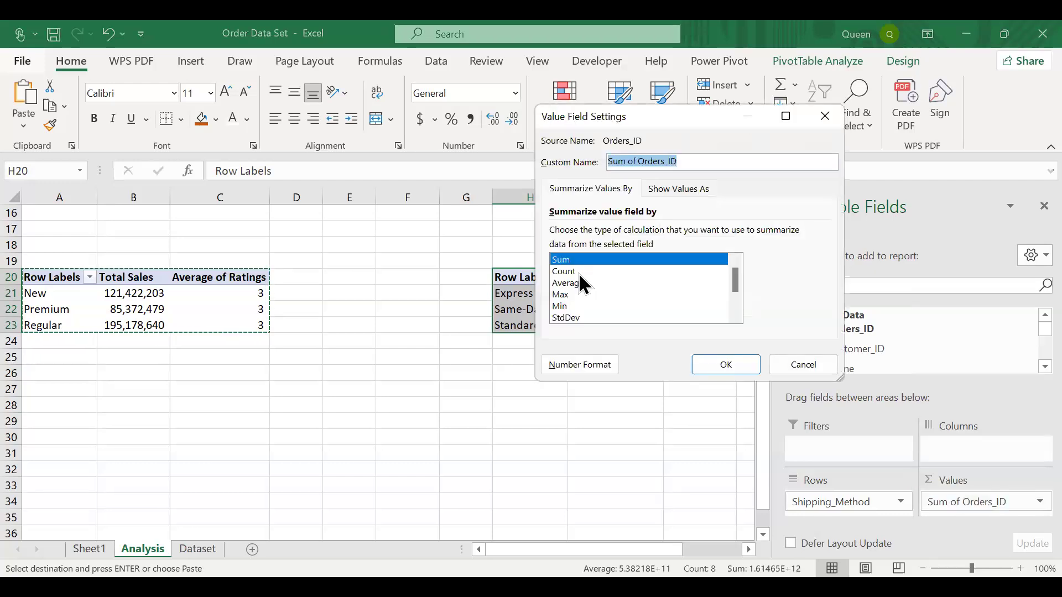
pyautogui.click(580, 272)
pyautogui.click(724, 363)
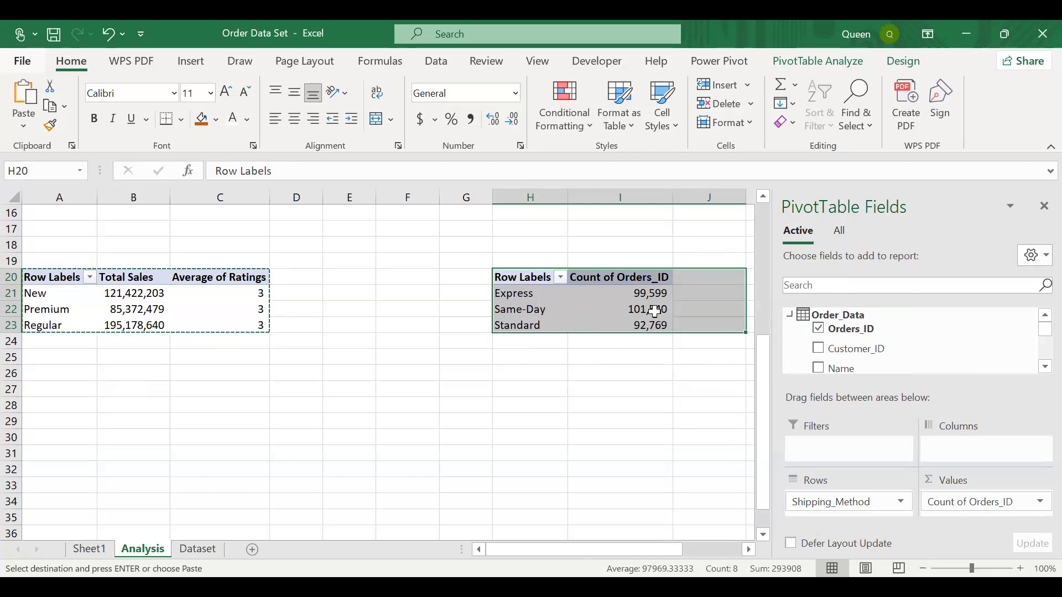
pyautogui.moveTo(659, 311)
pyautogui.click(585, 347)
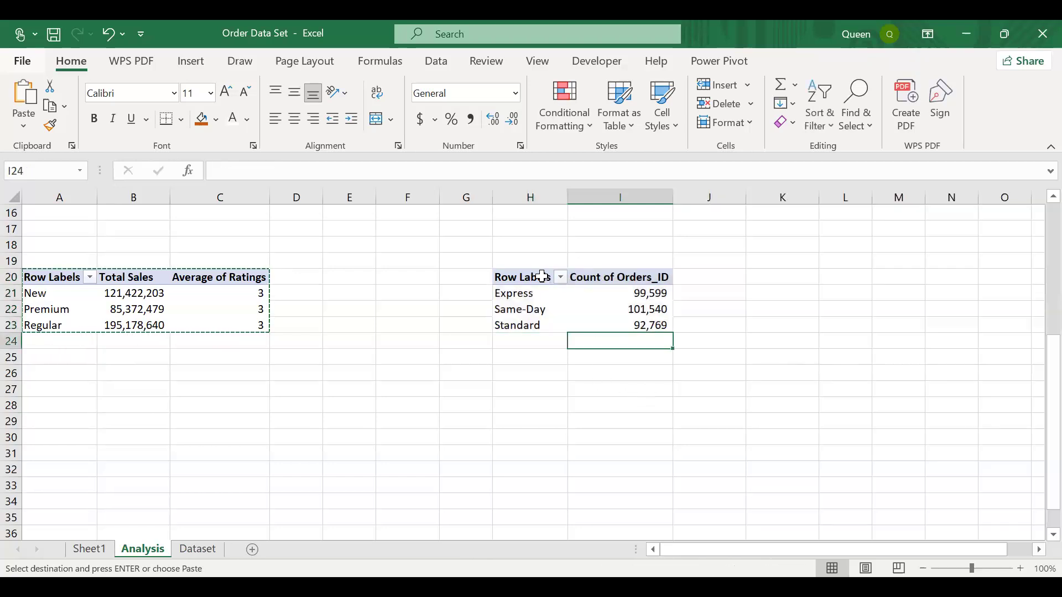
# Copy the Shipping_Method PivotTable in H20:I23 and paste it at cell A30 on the Analysis sheet
pyautogui.moveTo(526, 274); pyautogui.dragTo(646, 327)
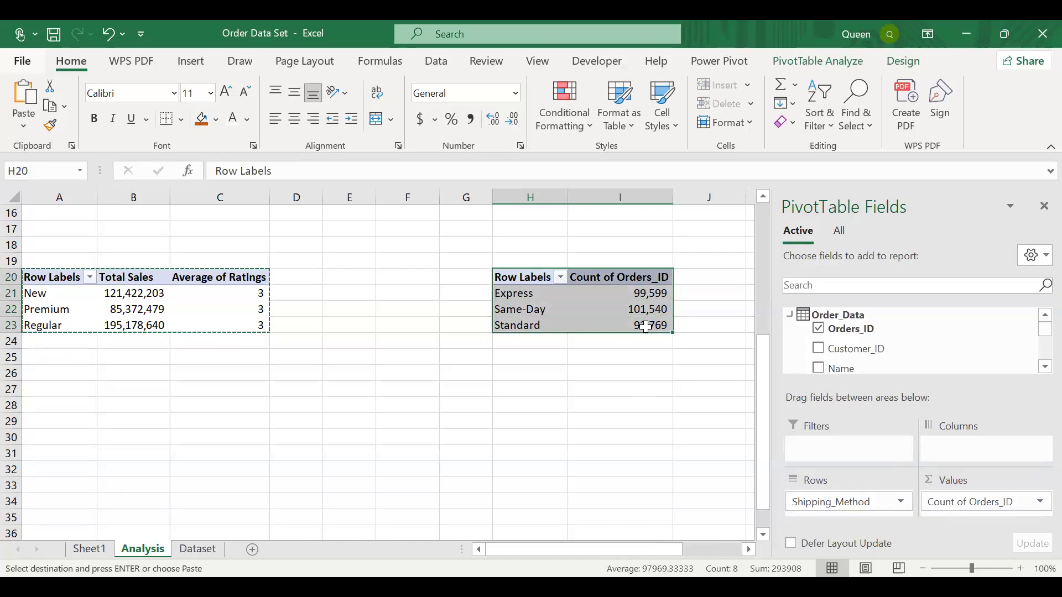
pyautogui.hotkey('ctrl', 'c')
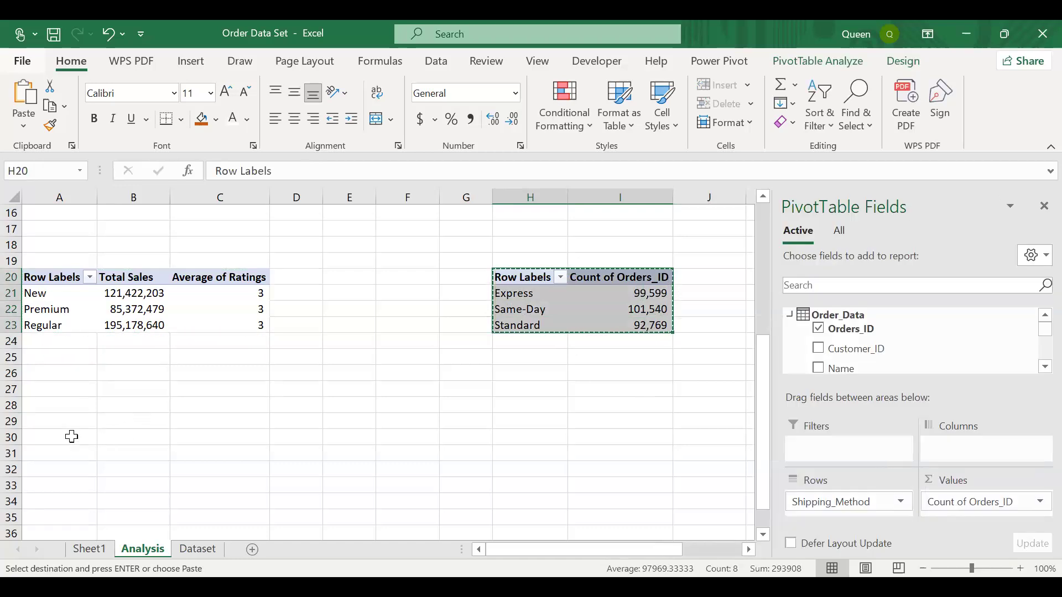
pyautogui.click(72, 437)
pyautogui.hotkey('ctrl', 'v')
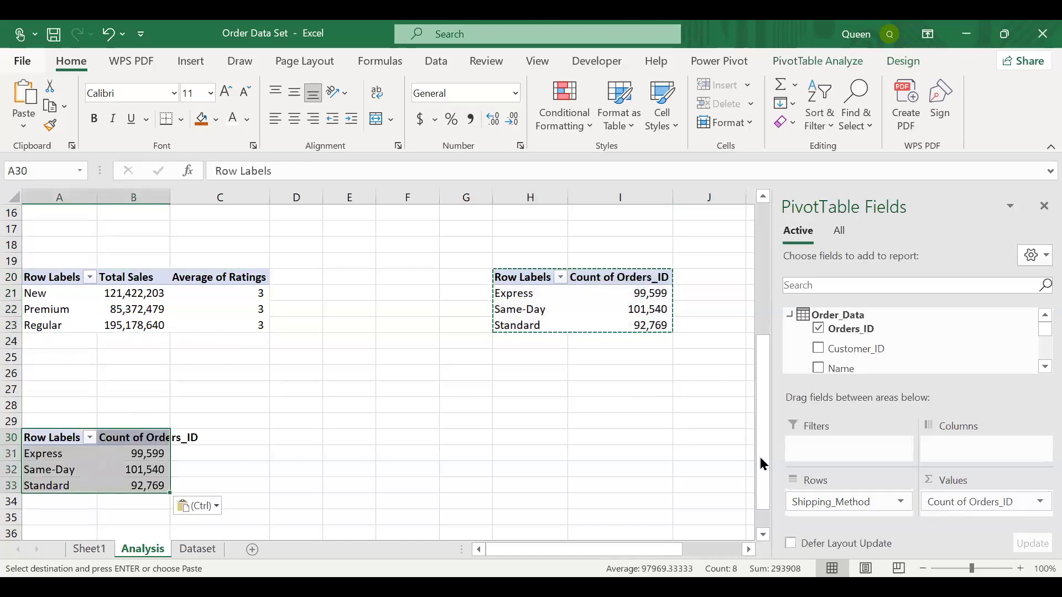
# Clear Shipping_Method and Count of Orders_ID from the PivotTable at A30
pyautogui.moveTo(841, 503); pyautogui.dragTo(580, 476)
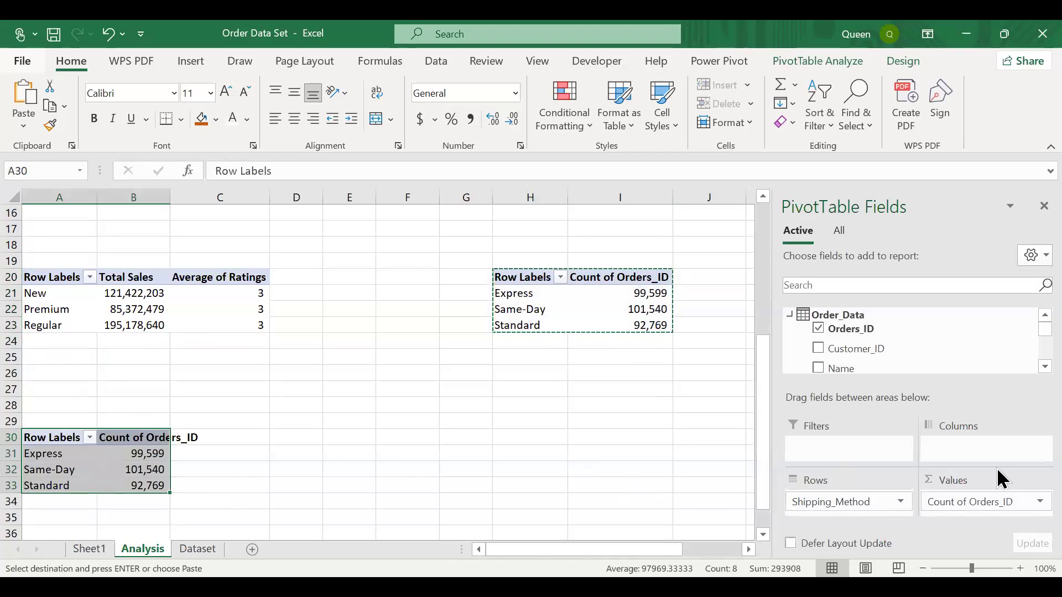
pyautogui.moveTo(973, 503); pyautogui.dragTo(643, 468)
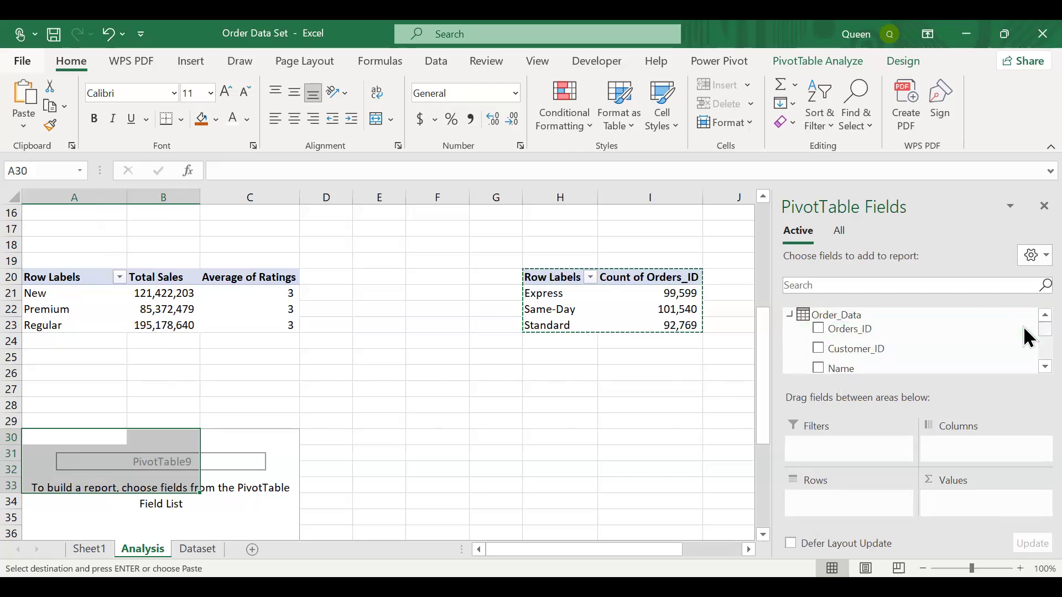
pyautogui.scroll(-5, 1023, 337)
pyautogui.scroll(-3, 1023, 345)
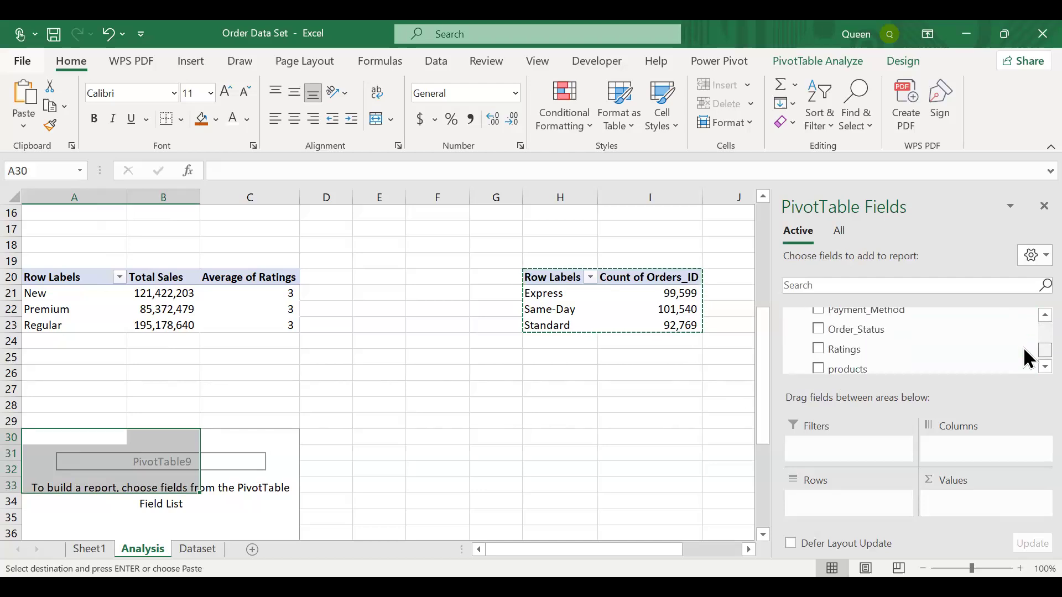
# Add Payment_Method to the rows and Total Sales to the values of the empty PivotTable at A30
pyautogui.scroll(1, 1023, 346)
pyautogui.moveTo(931, 342); pyautogui.dragTo(844, 496)
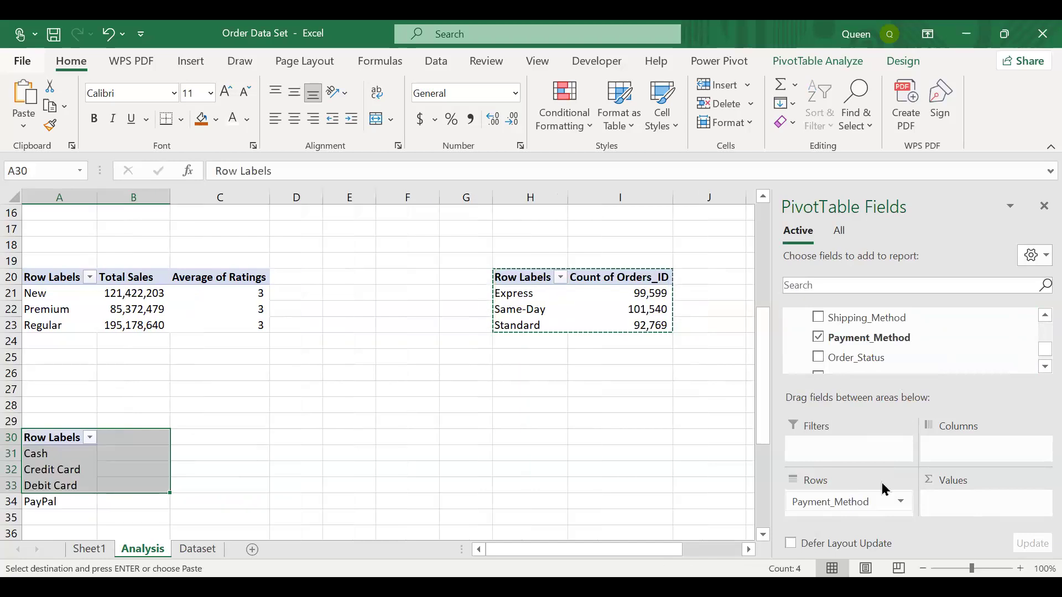
pyautogui.scroll(-3, 1023, 350)
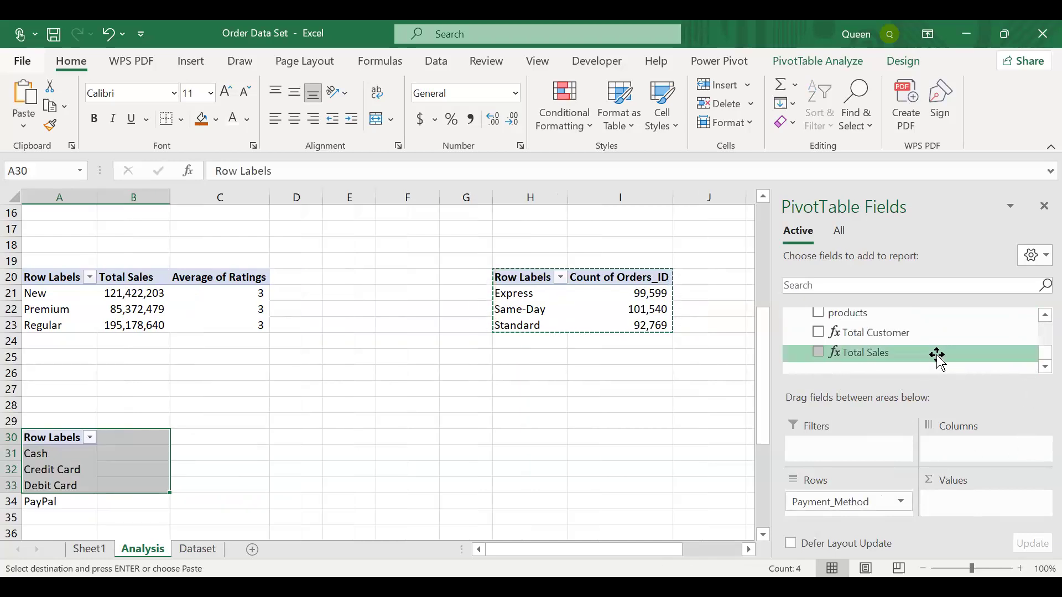
pyautogui.moveTo(932, 354); pyautogui.dragTo(972, 500)
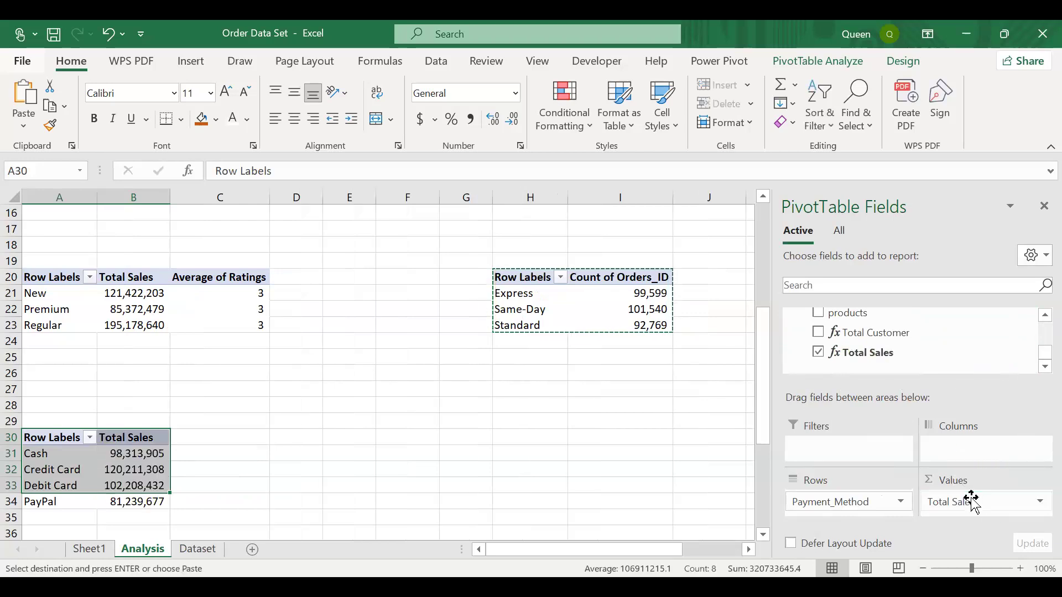
# Duplicate the payment-method PivotTable at F30, fitting column G's width, and clear the fields from the copy
pyautogui.scroll(-5, 538, 451)
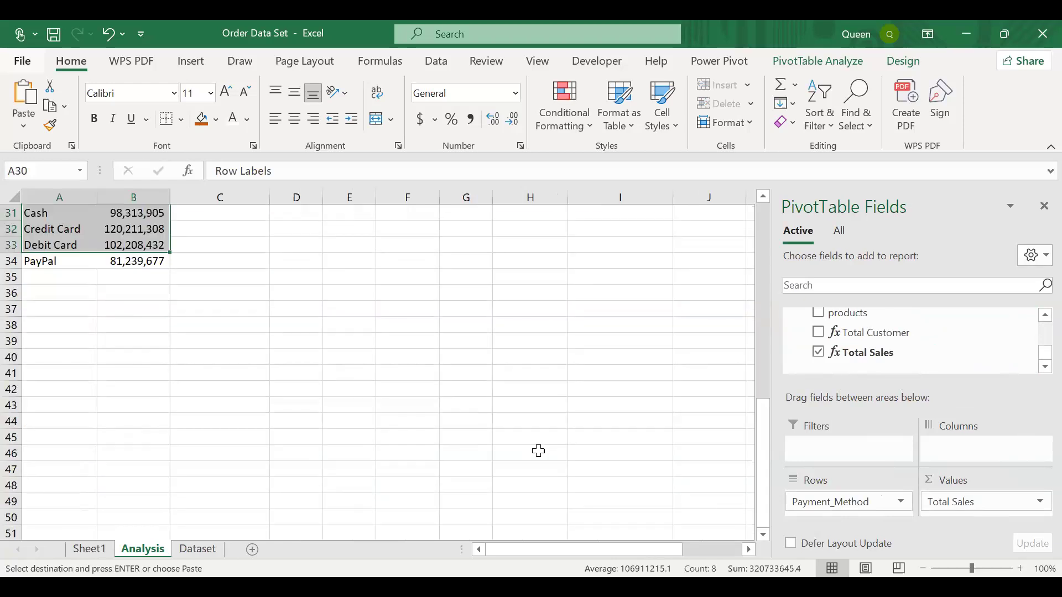
pyautogui.moveTo(765, 439); pyautogui.dragTo(759, 407)
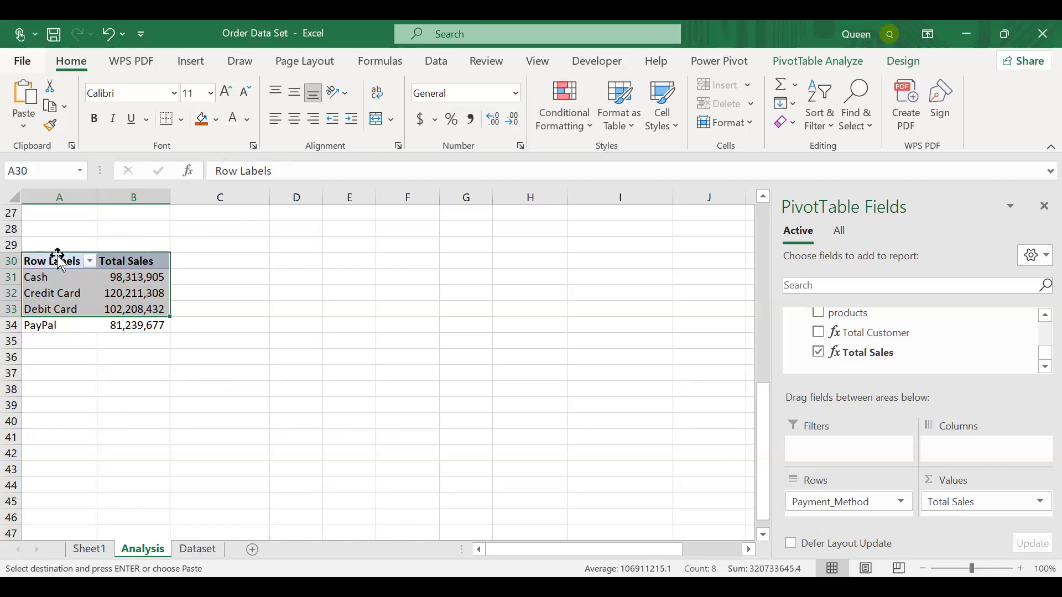
pyautogui.moveTo(59, 257); pyautogui.dragTo(141, 335)
pyautogui.hotkey('ctrl', 'c')
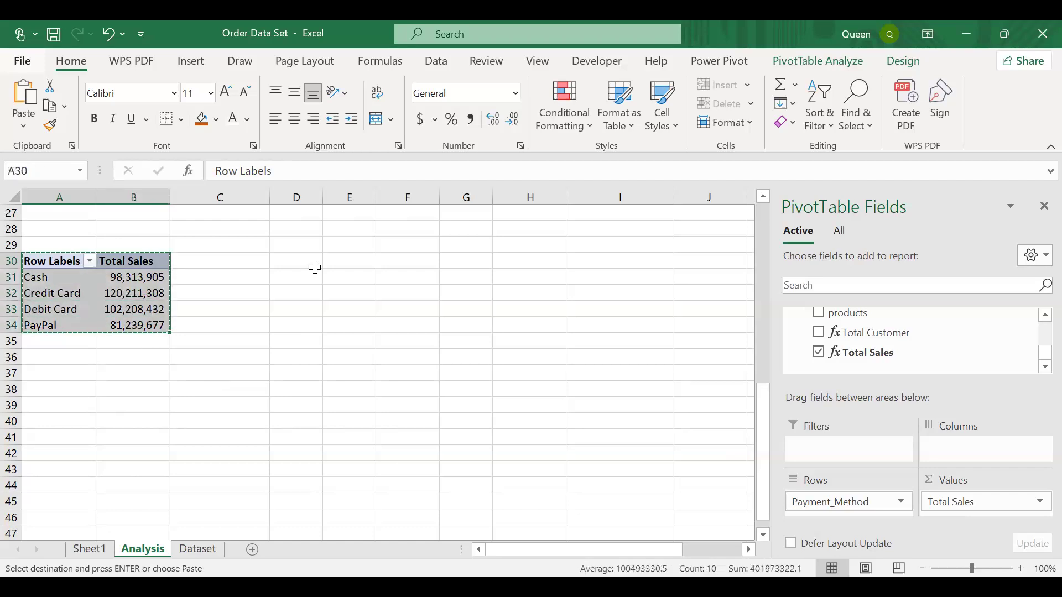
pyautogui.click(423, 266)
pyautogui.hotkey('ctrl', 'v')
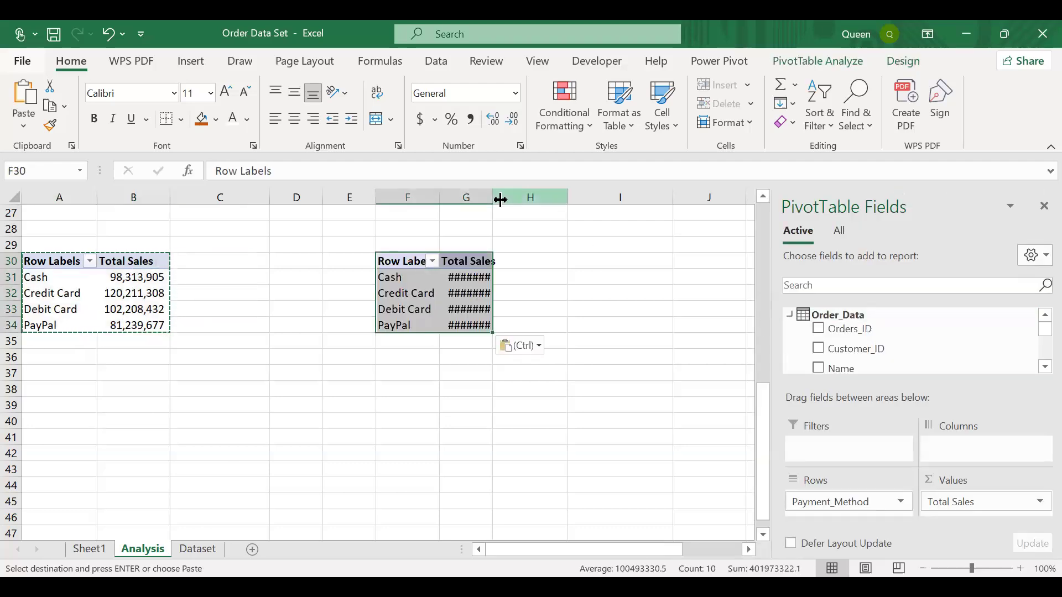
pyautogui.doubleClick(490, 197)
pyautogui.moveTo(817, 504); pyautogui.dragTo(598, 447)
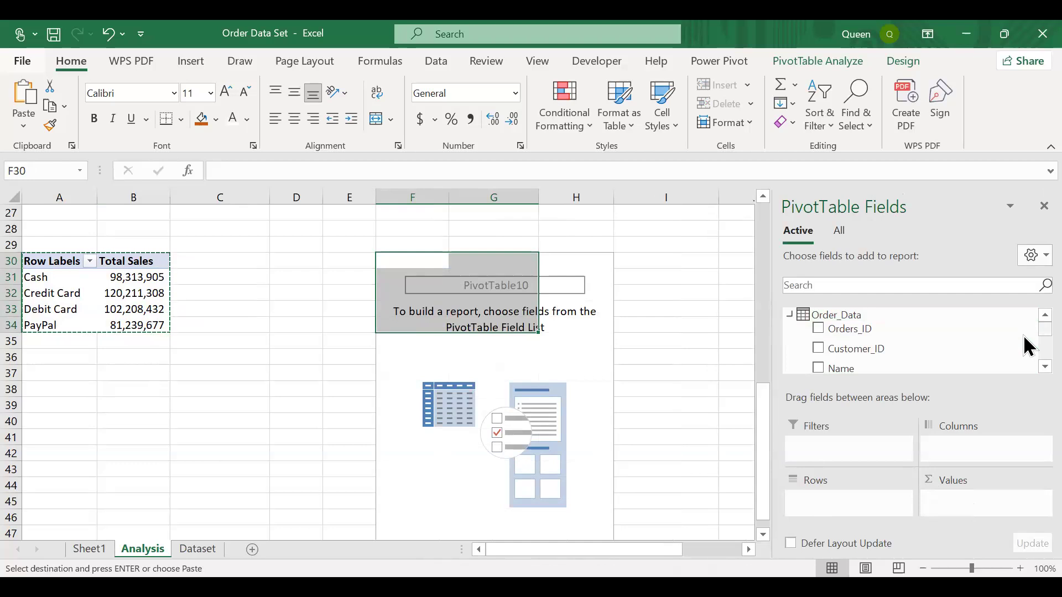
# Add Date to the rows and Total Sales to the values of the empty PivotTable at F30
pyautogui.scroll(-3, 1028, 347)
pyautogui.scroll(-4, 1028, 352)
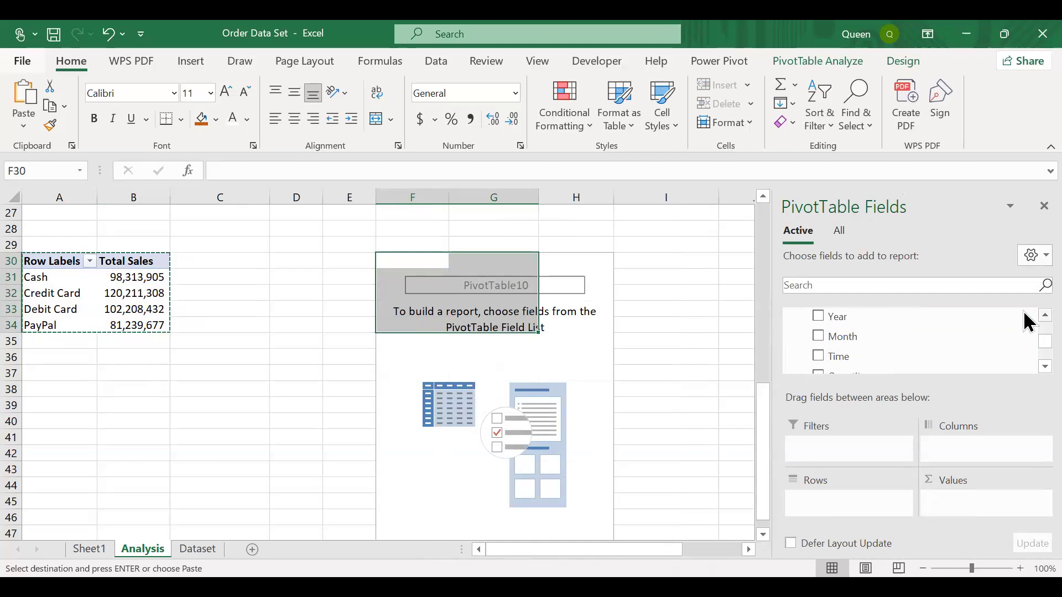
pyautogui.scroll(1, 1028, 321)
pyautogui.scroll(1, 1027, 321)
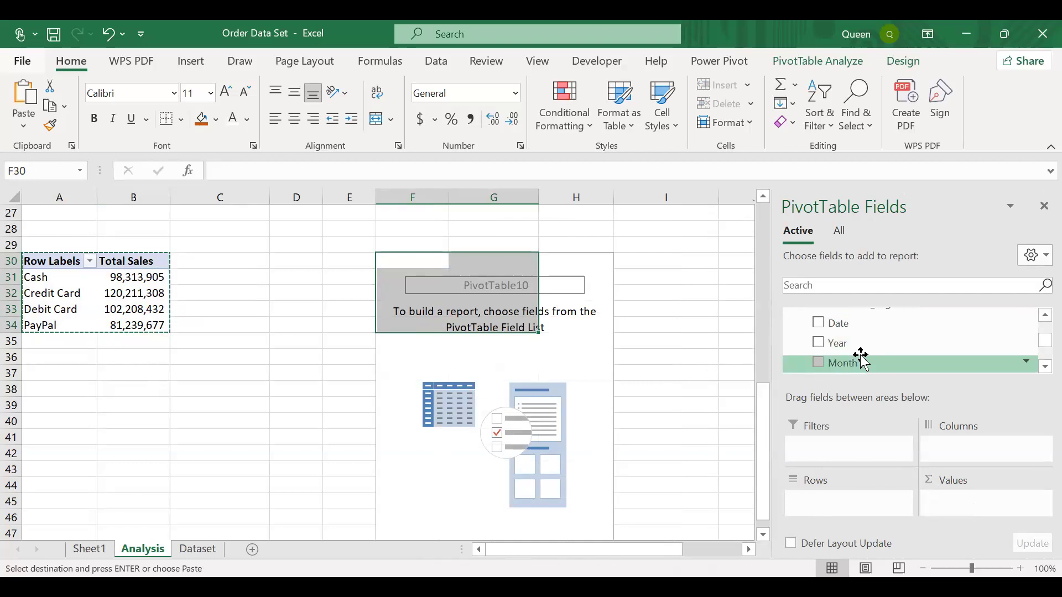
pyautogui.moveTo(857, 335)
pyautogui.mouseDown()
pyautogui.moveTo(849, 508)
pyautogui.moveTo(831, 501)
pyautogui.mouseUp()
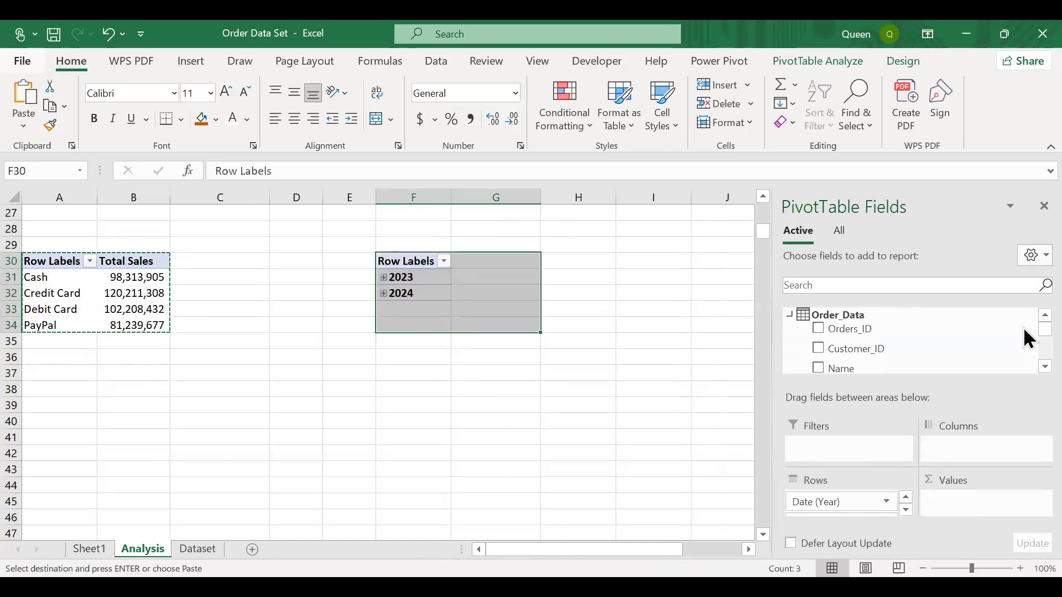
pyautogui.scroll(-3, 1028, 338)
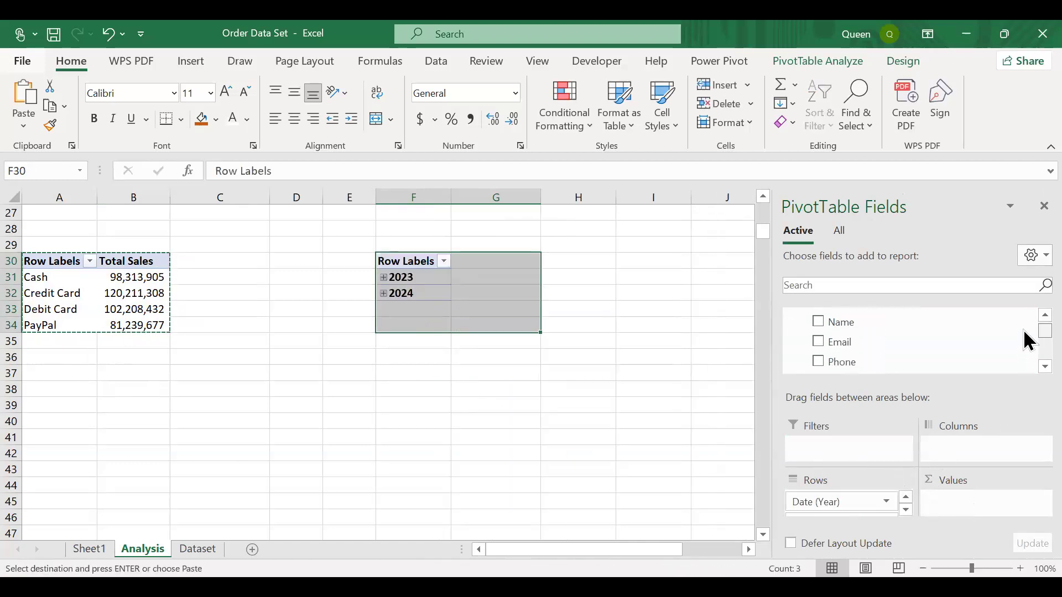
pyautogui.scroll(-5, 1028, 349)
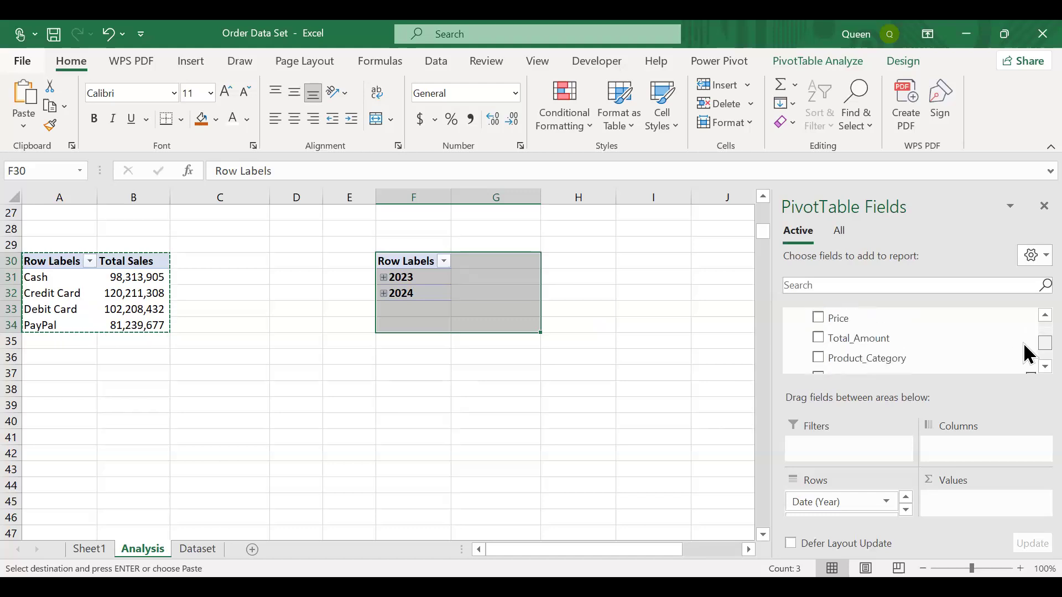
pyautogui.scroll(-3, 1029, 360)
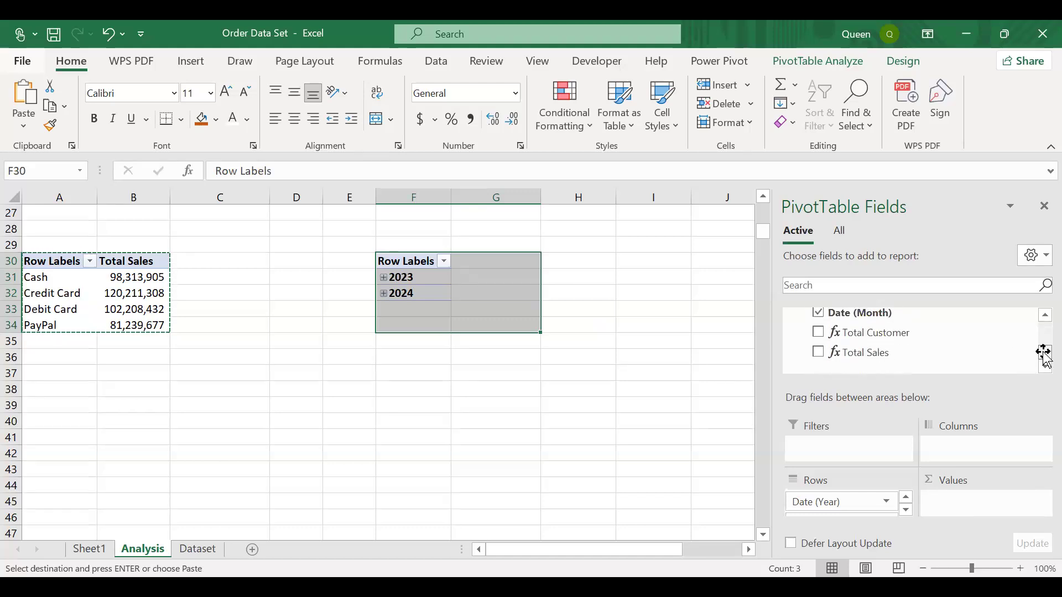
pyautogui.moveTo(927, 362); pyautogui.dragTo(971, 500)
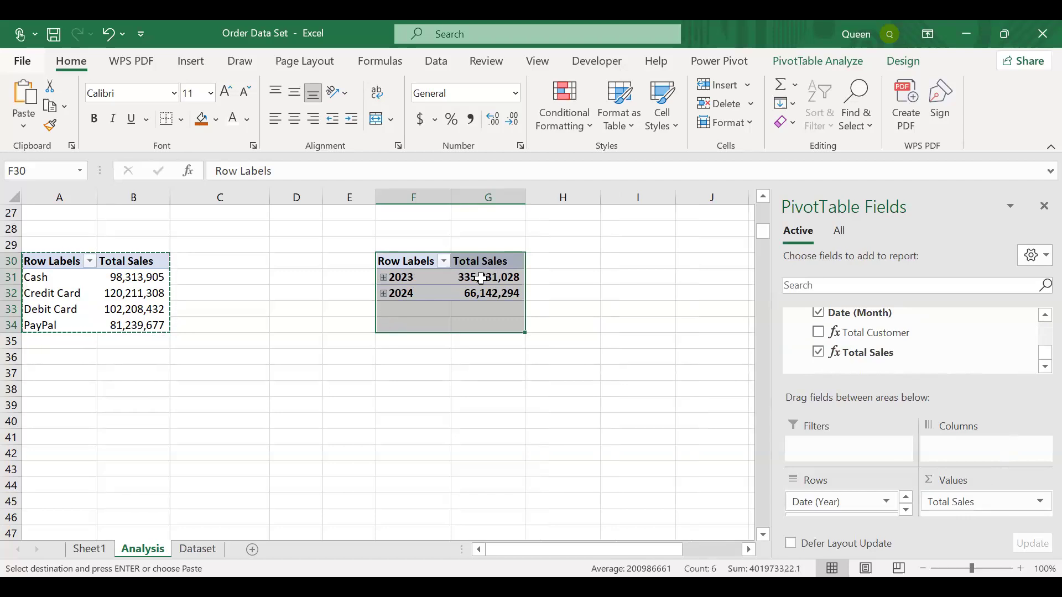
# Expand 2023 and 2024 to their quarters in the PivotTable at F30
pyautogui.moveTo(487, 279)
pyautogui.click(406, 358)
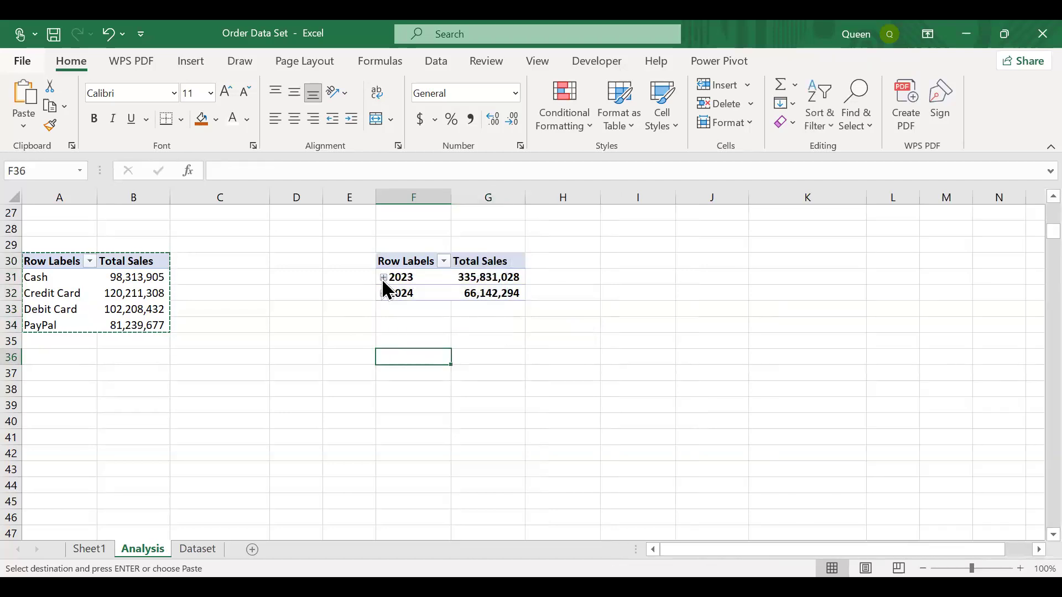
pyautogui.click(383, 277)
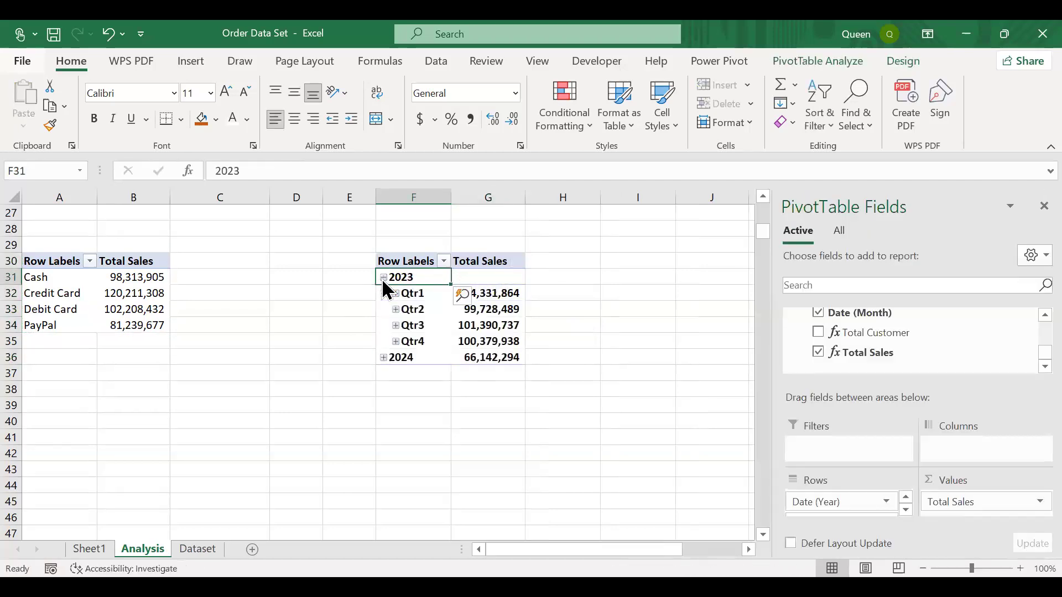
pyautogui.click(383, 358)
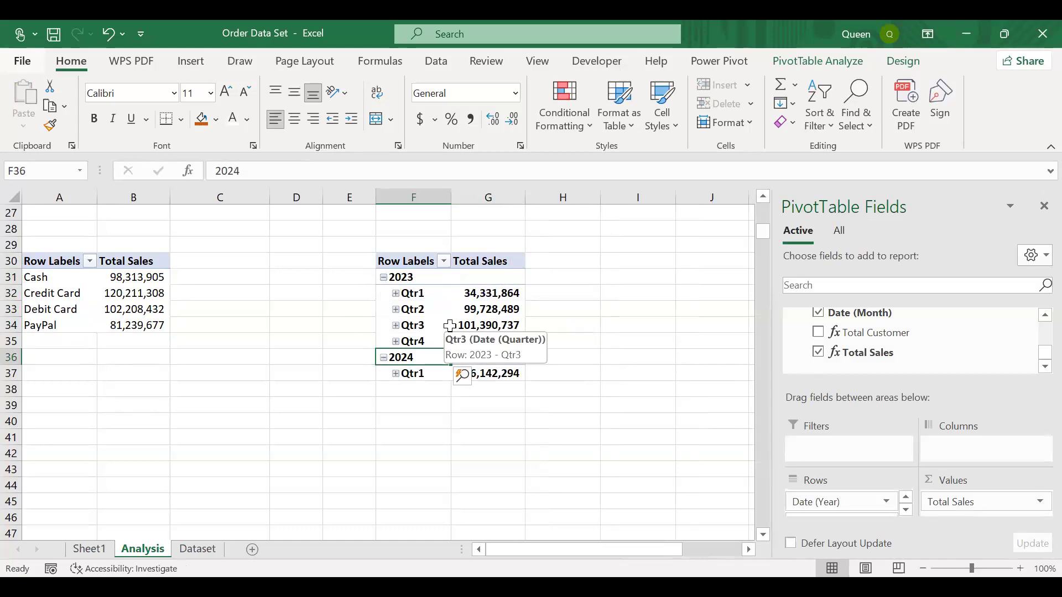
# Remove the year, quarter, month and Date fields from the rows of the PivotTable at F30
pyautogui.click(905, 510)
pyautogui.click(906, 510)
pyautogui.moveTo(866, 500); pyautogui.dragTo(586, 495)
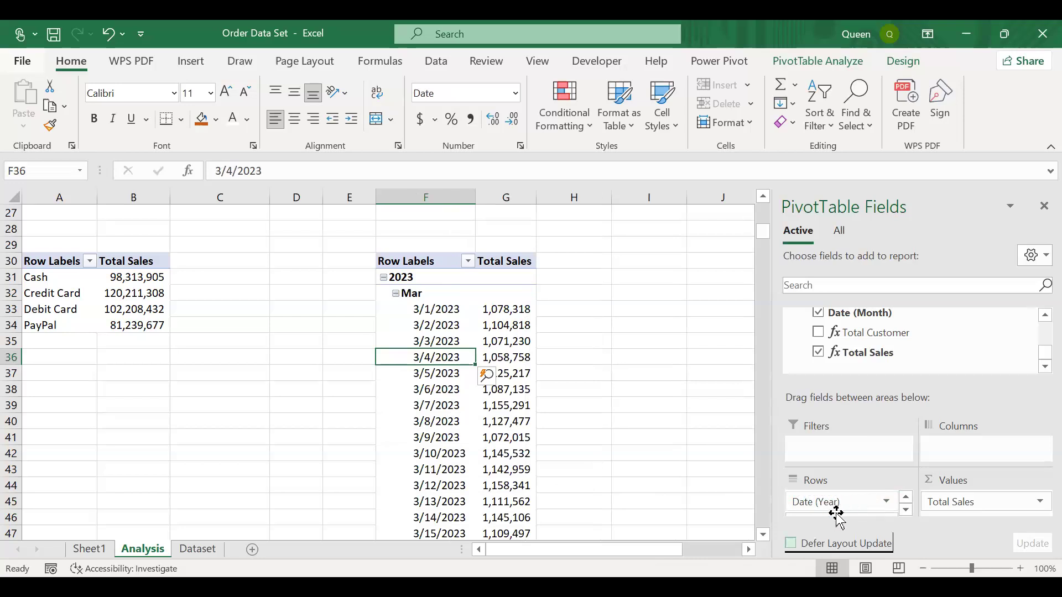
pyautogui.click(905, 512)
pyautogui.moveTo(866, 506); pyautogui.dragTo(631, 490)
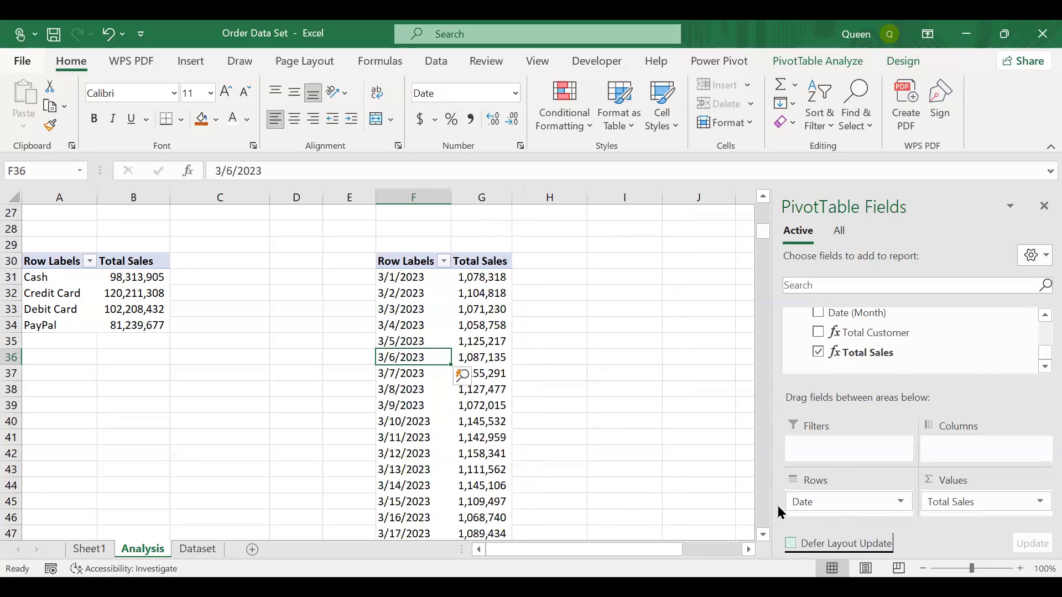
pyautogui.moveTo(794, 502); pyautogui.dragTo(693, 485)
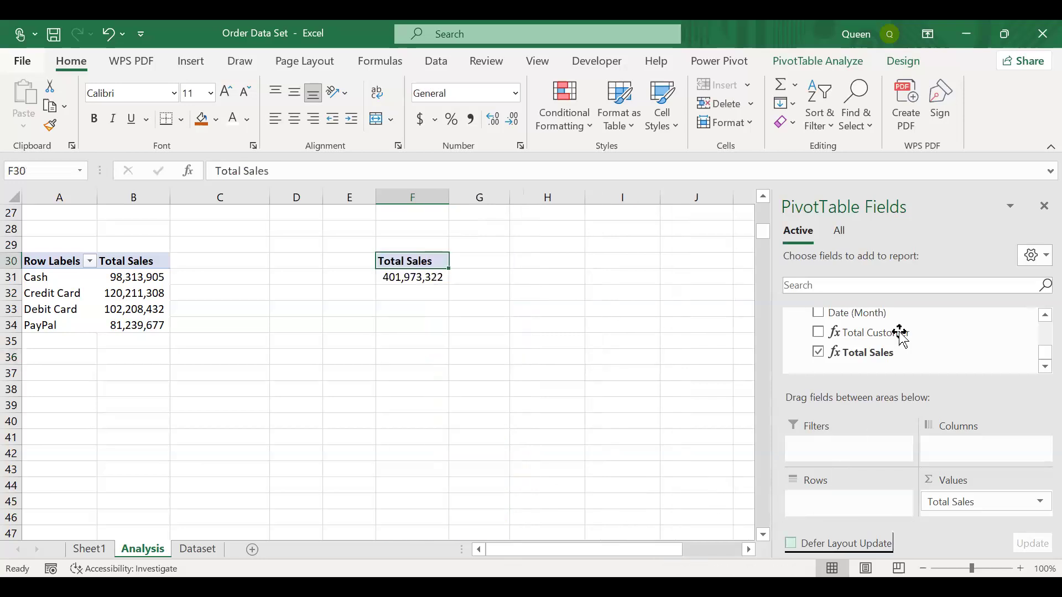
# Put the Date field back into the rows of the Total Sales PivotTable at F30
pyautogui.scroll(5, 1040, 350)
pyautogui.scroll(-3, 1040, 349)
pyautogui.scroll(3, 1039, 349)
pyautogui.scroll(5, 1040, 349)
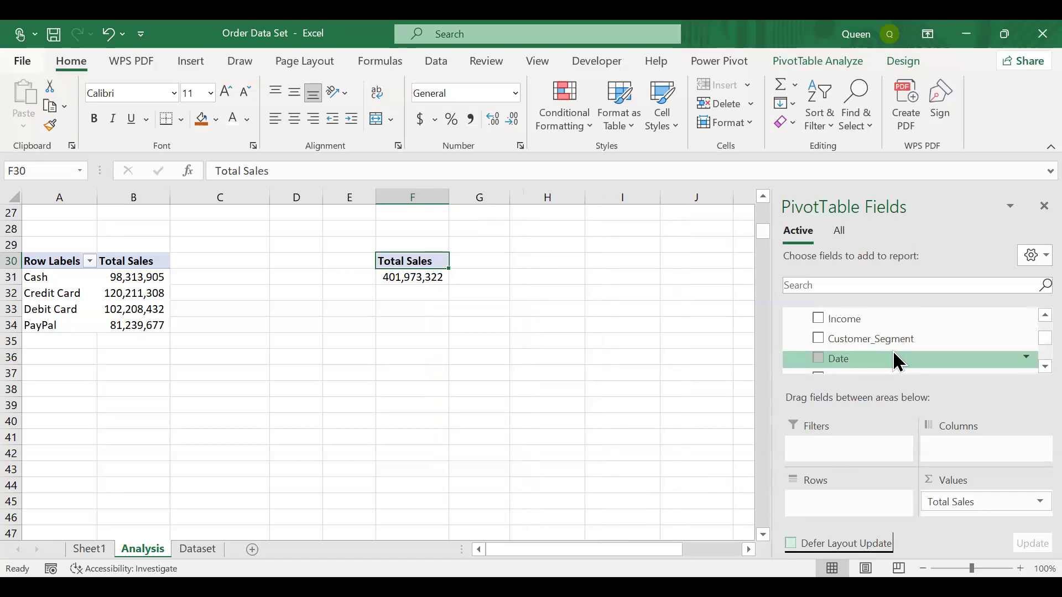
pyautogui.moveTo(838, 365); pyautogui.dragTo(832, 505)
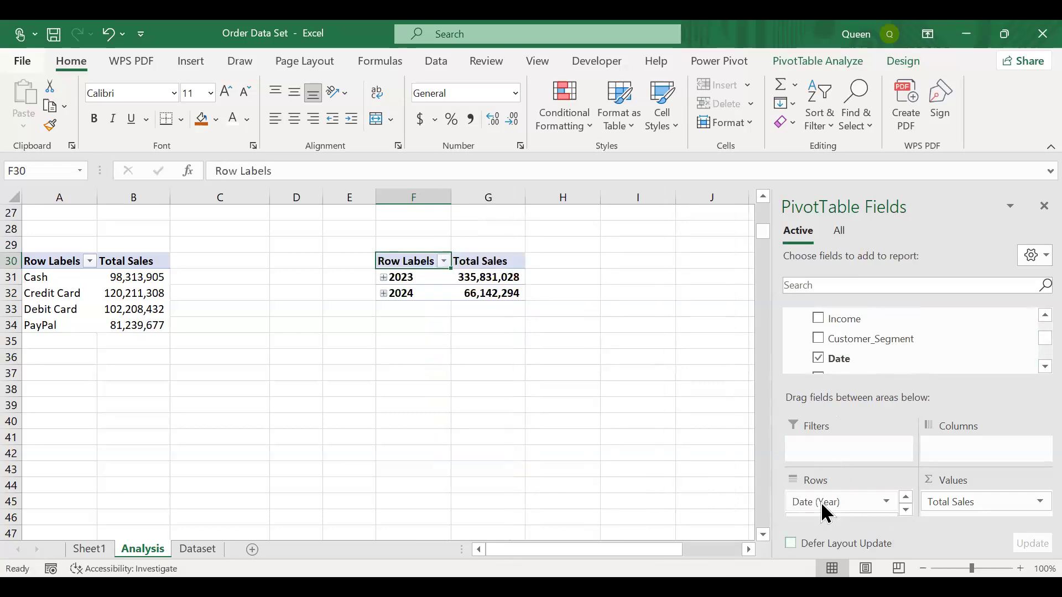
# Expand 2023 with its four quarters, as well as 2024, down to month level in the date PivotTable
pyautogui.click(384, 277)
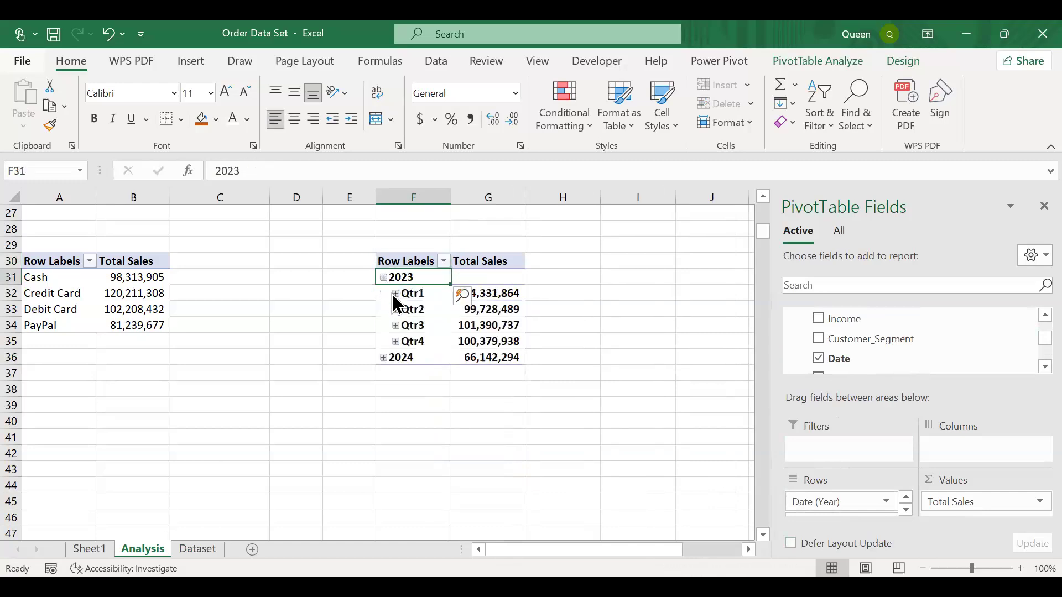
pyautogui.click(395, 293)
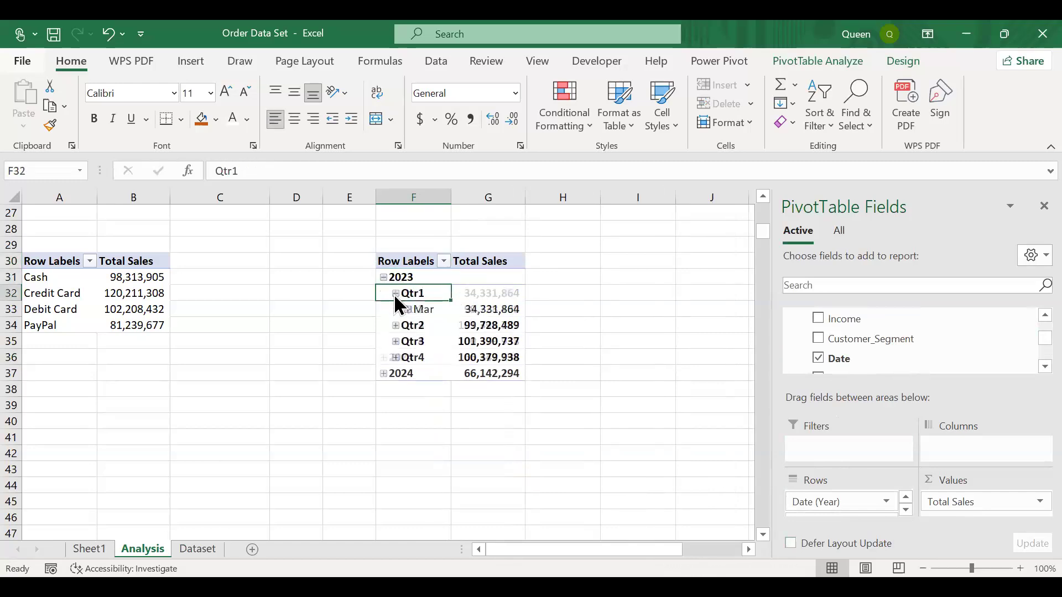
pyautogui.click(395, 325)
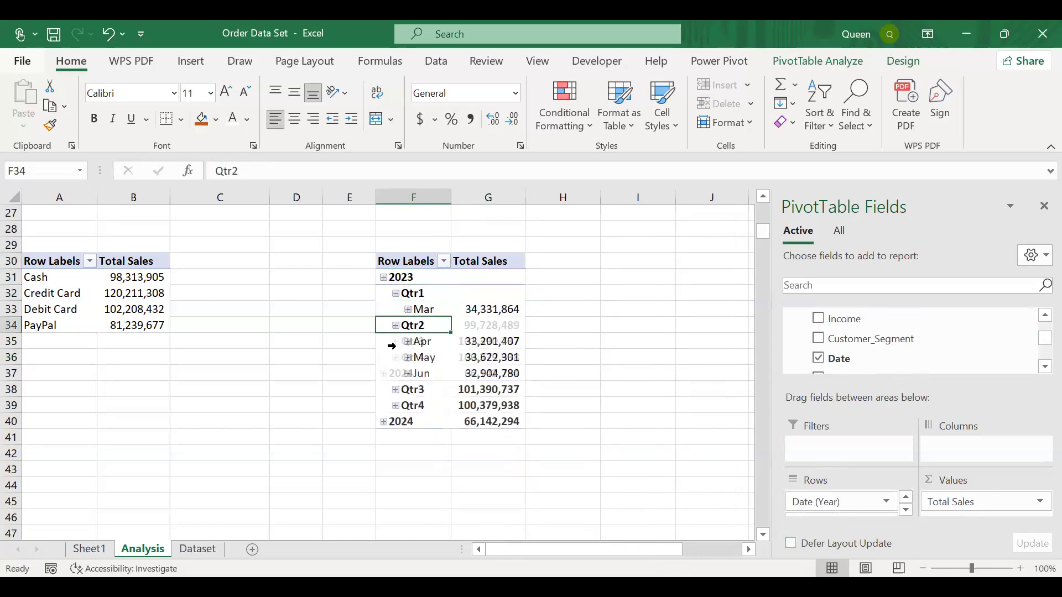
pyautogui.click(398, 393)
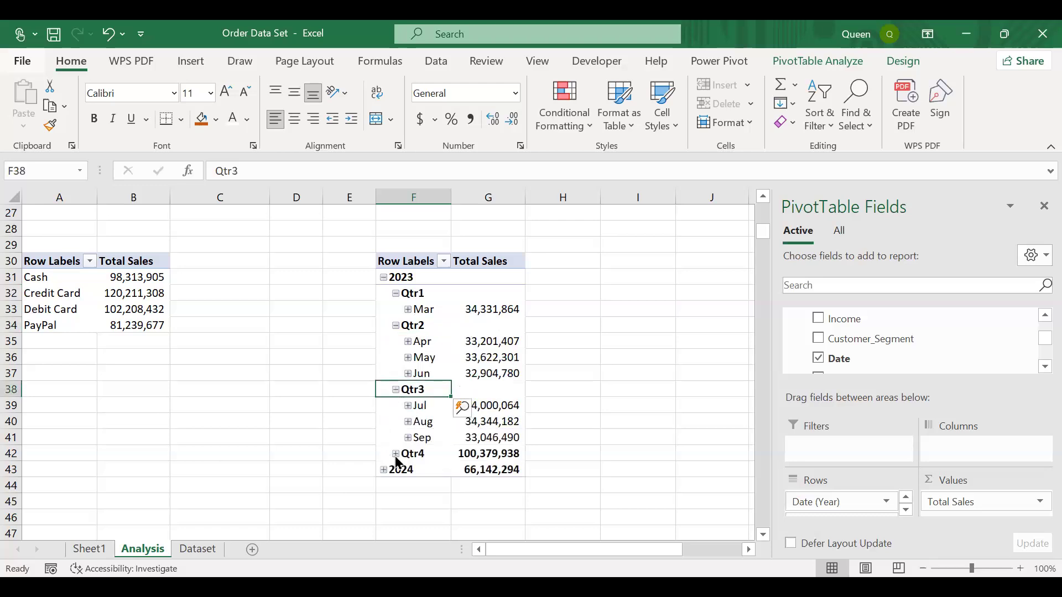
pyautogui.click(396, 455)
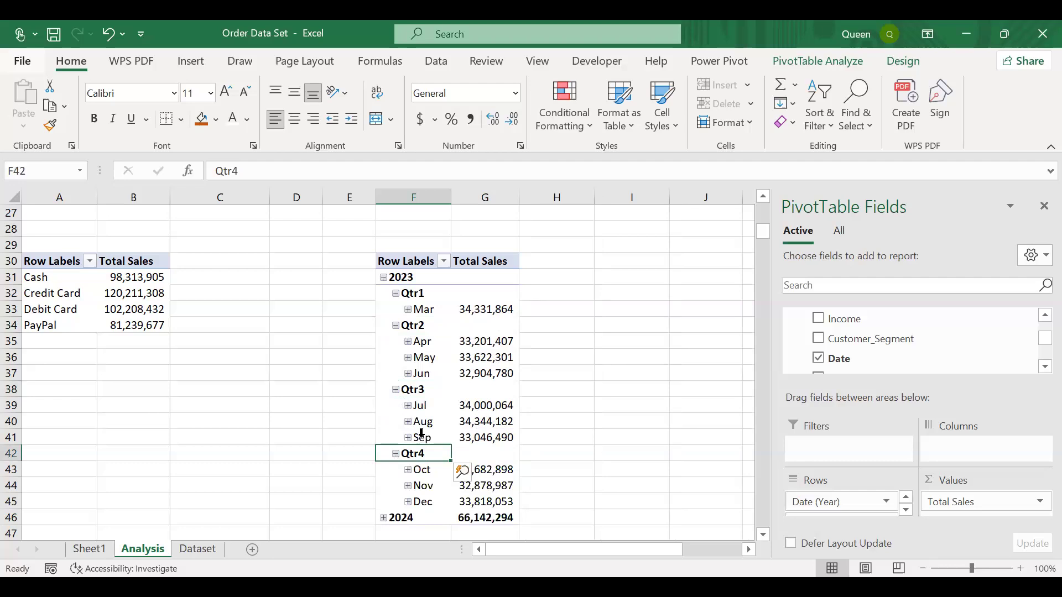
pyautogui.scroll(-5, 421, 434)
pyautogui.click(383, 277)
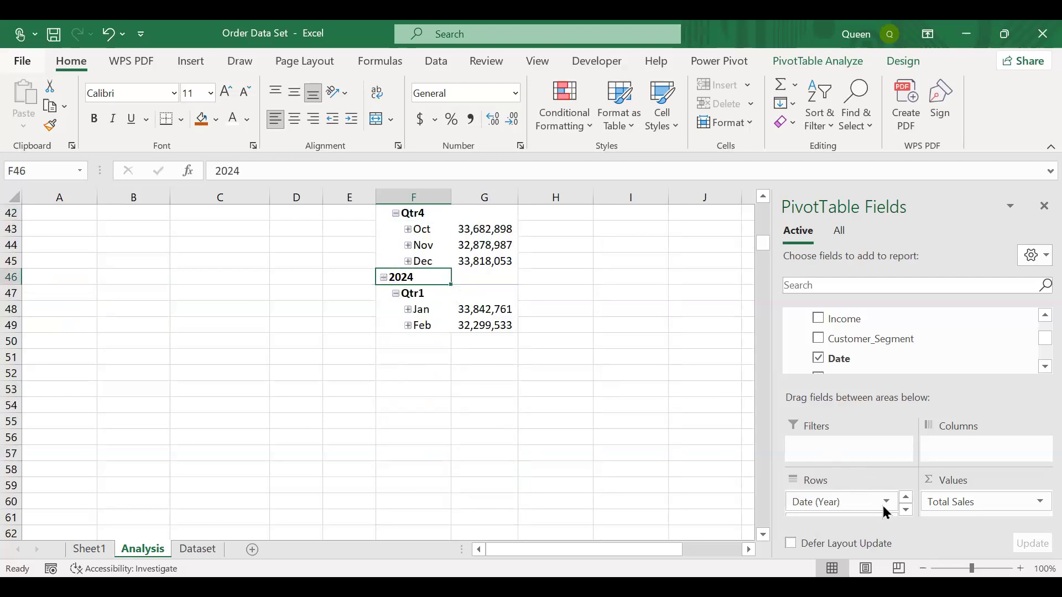
# Remove Date (Quarter) from the rows of the date PivotTable
pyautogui.click(905, 511)
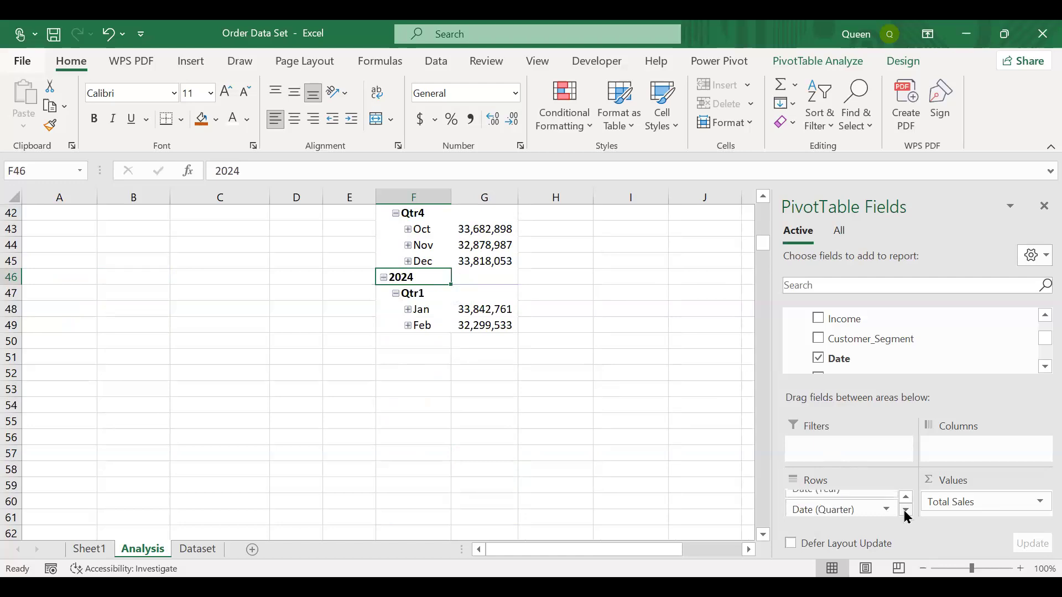
pyautogui.moveTo(879, 509); pyautogui.dragTo(542, 428)
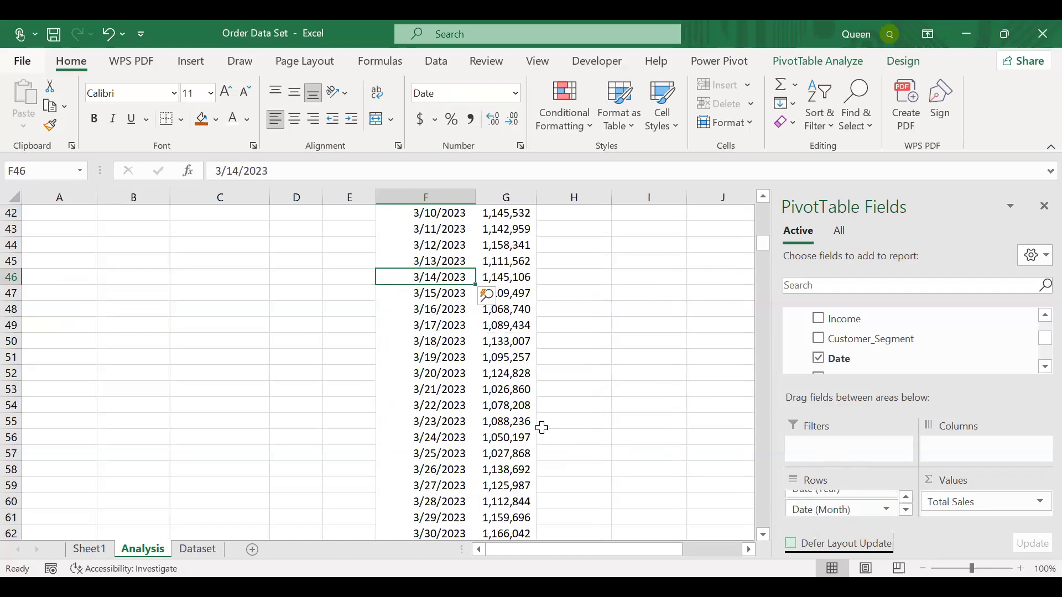
pyautogui.scroll(5, 542, 428)
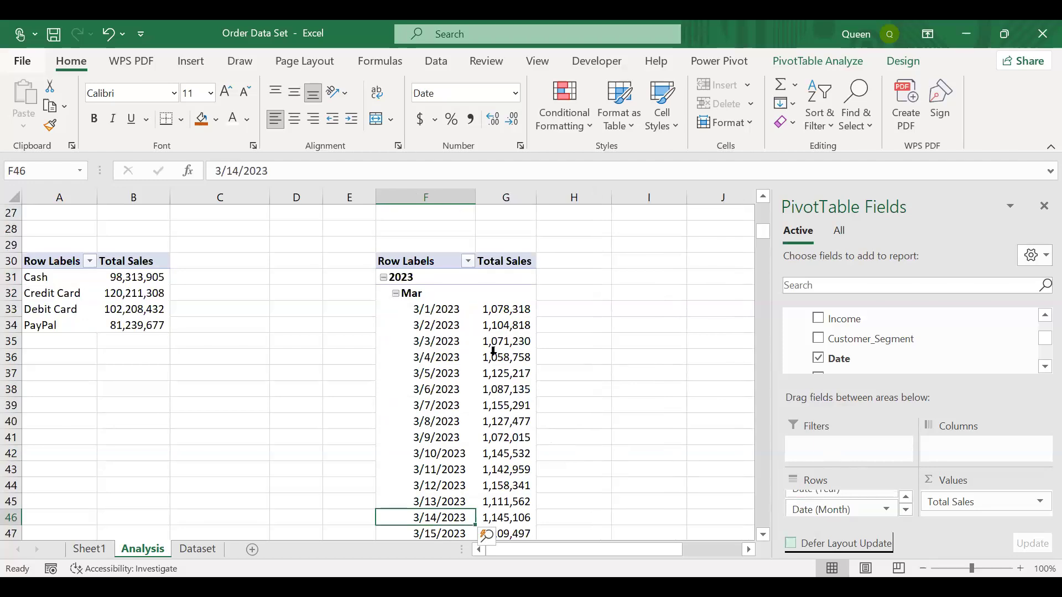
# Collapse the daily dates under every 2023 month, March to December, in the date PivotTable at F30
pyautogui.click(395, 293)
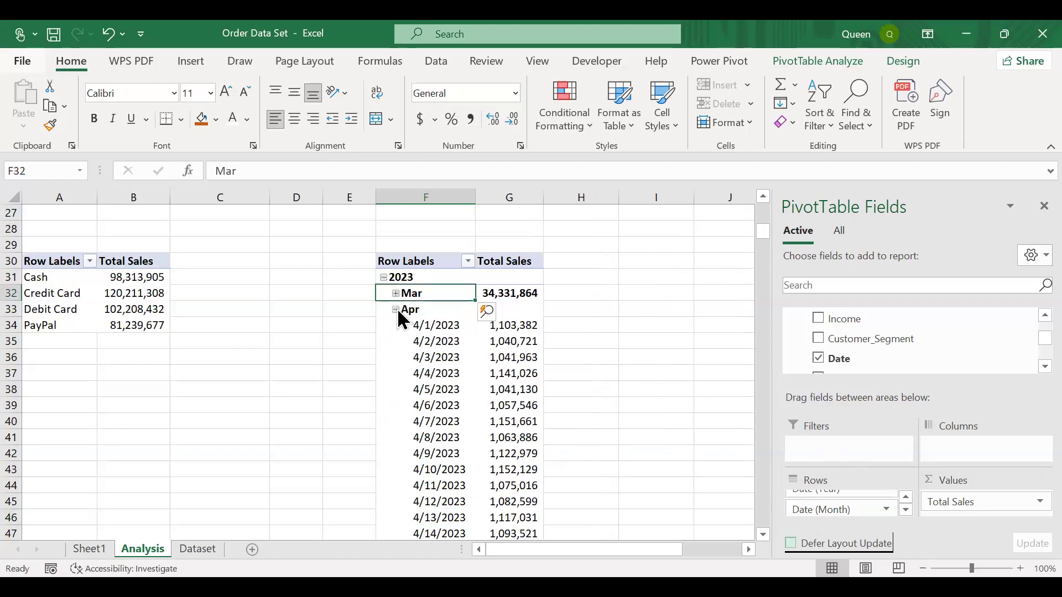
pyautogui.click(396, 310)
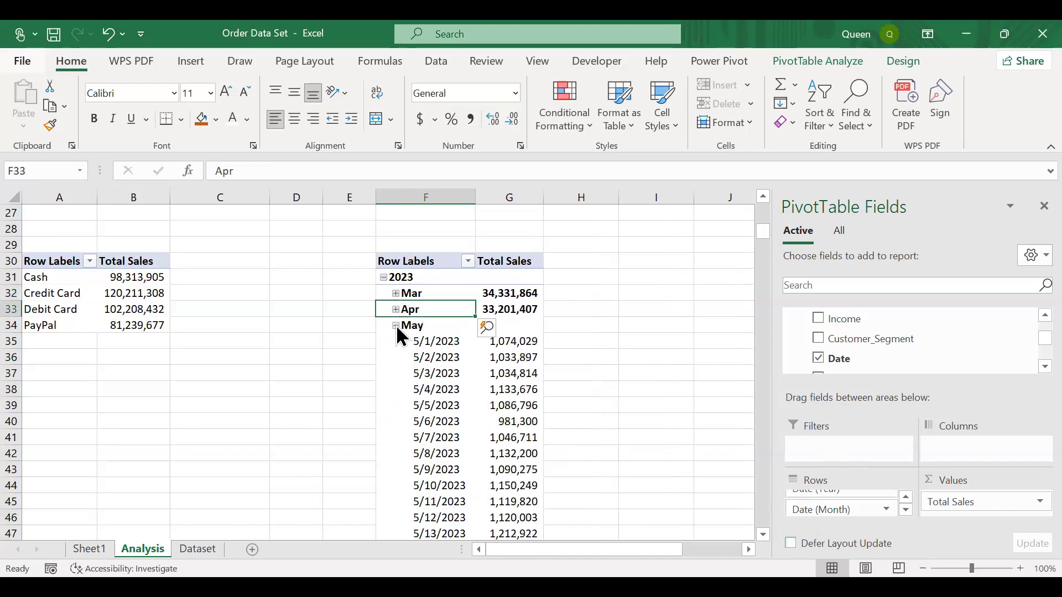
pyautogui.click(395, 325)
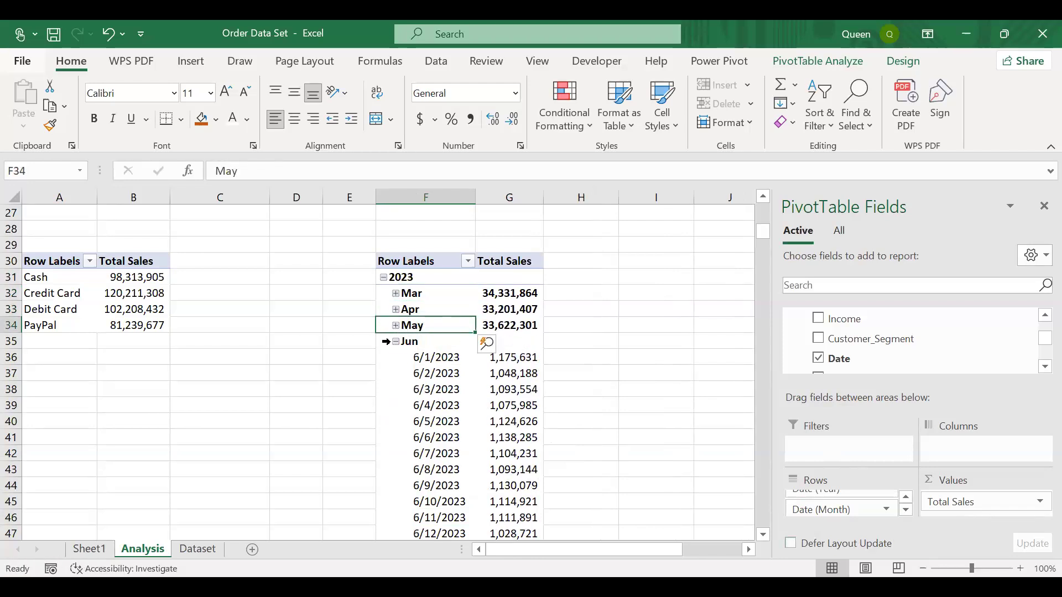
pyautogui.click(395, 342)
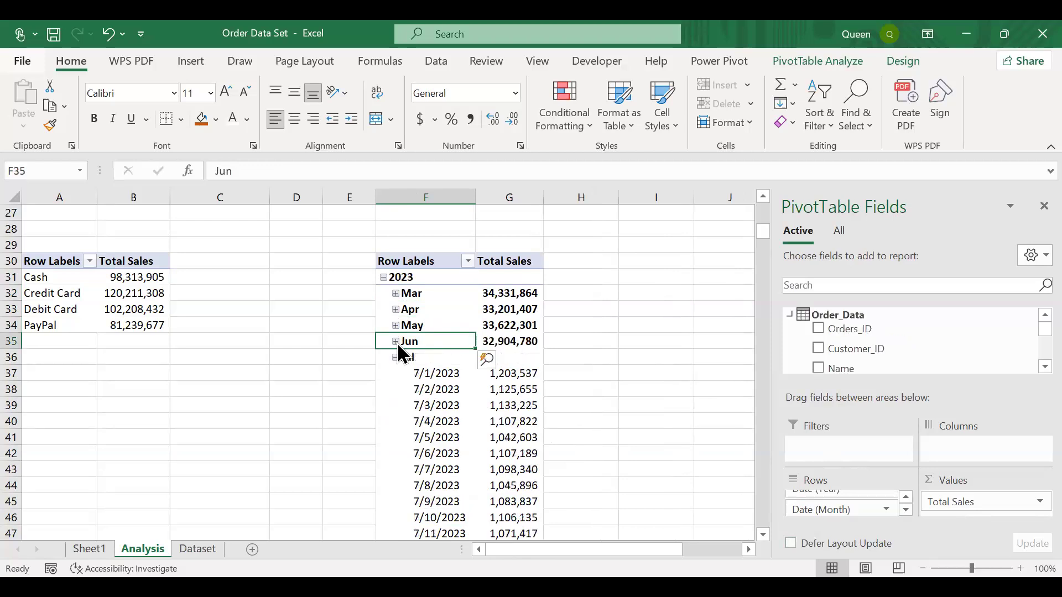
pyautogui.click(396, 358)
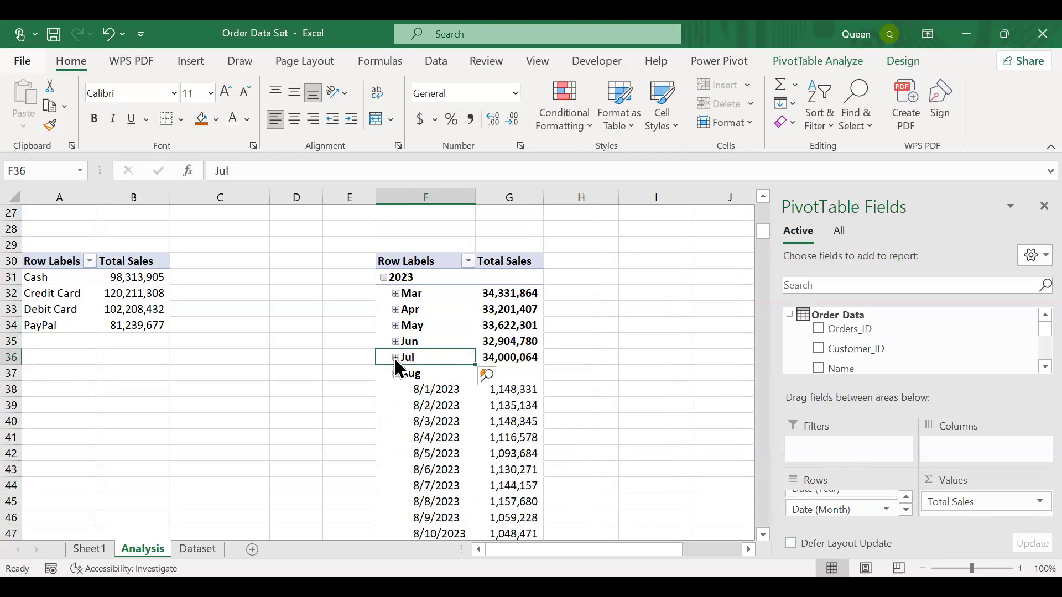
pyautogui.click(396, 358)
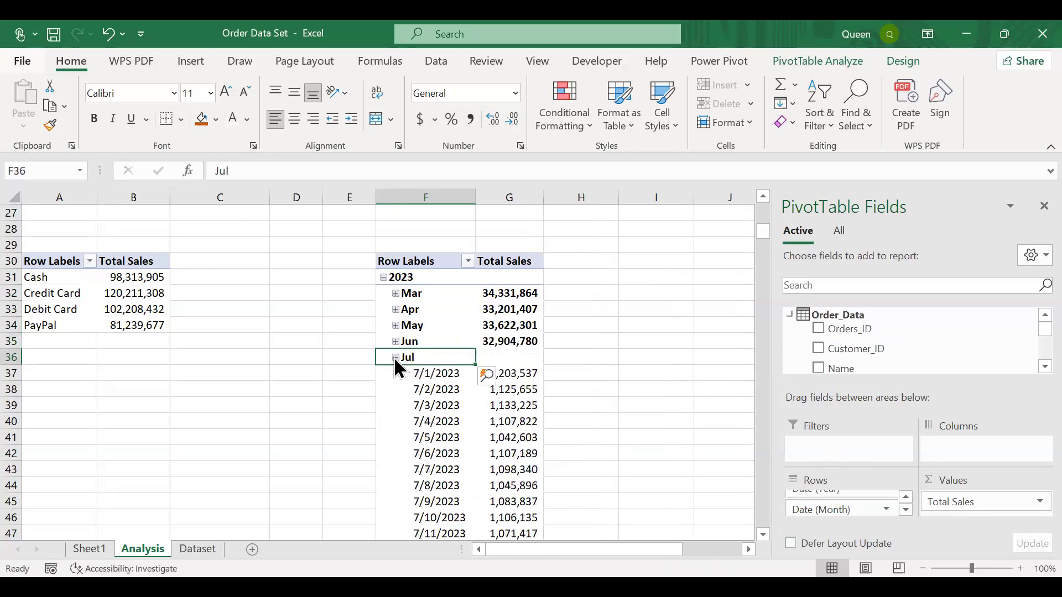
pyautogui.click(396, 358)
pyautogui.scroll(-5, 390, 356)
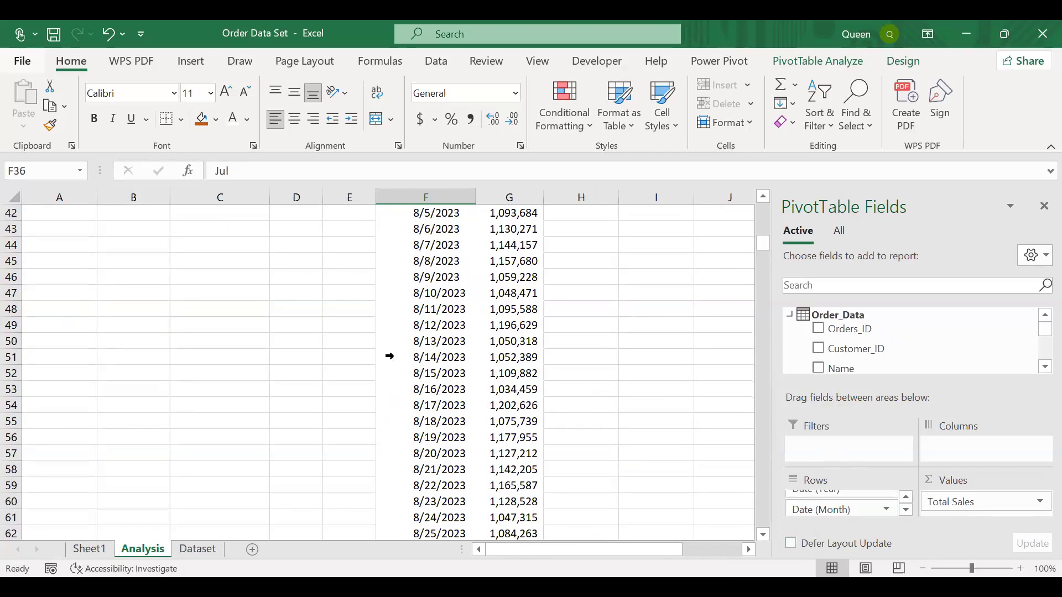
pyautogui.scroll(5, 391, 359)
pyautogui.click(396, 374)
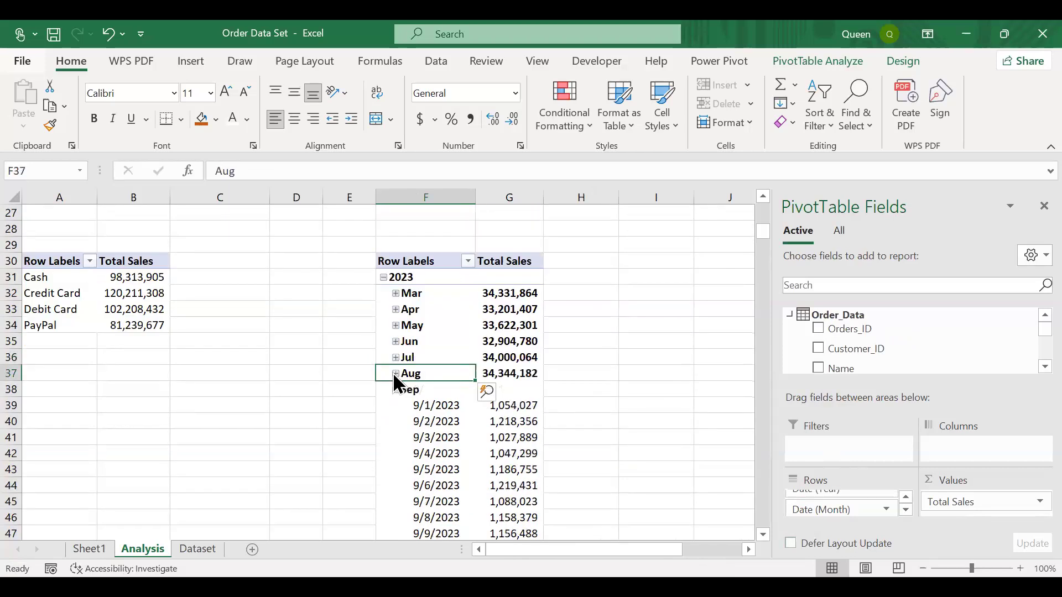
pyautogui.click(396, 390)
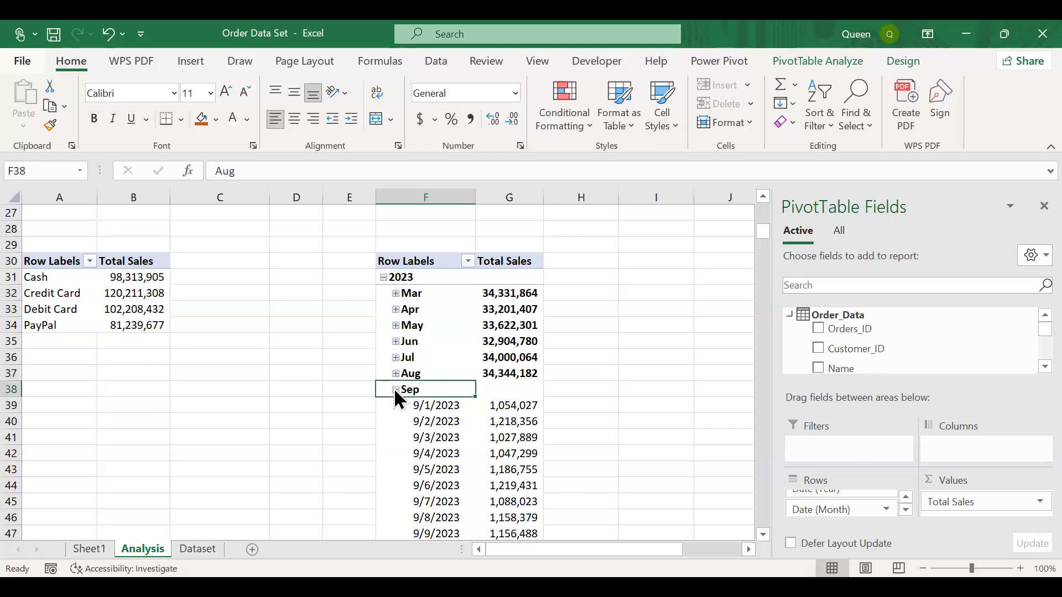
pyautogui.click(396, 407)
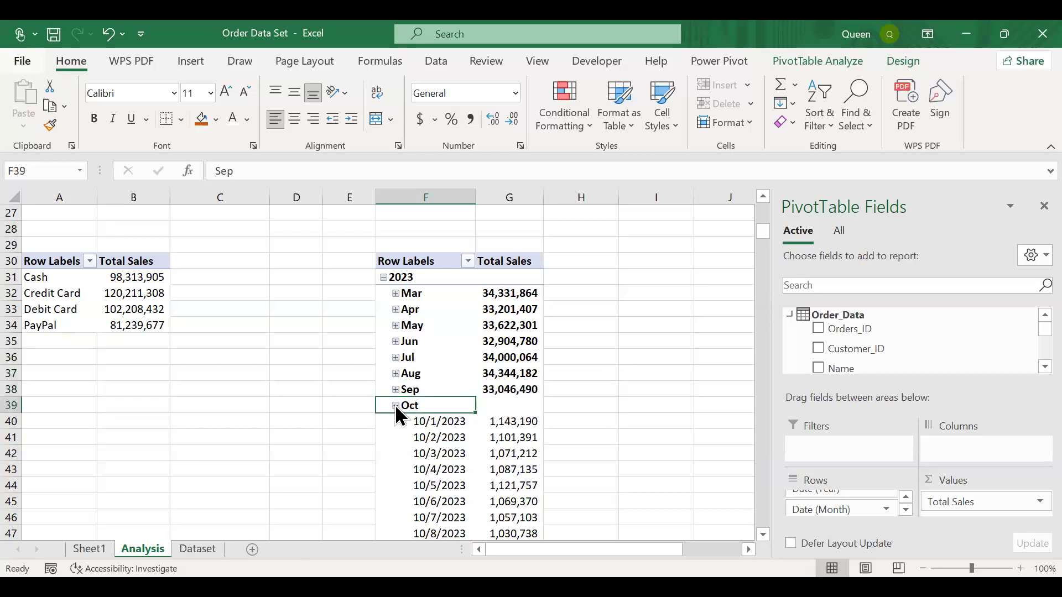
pyautogui.click(396, 422)
pyautogui.scroll(-5, 391, 420)
pyautogui.scroll(-1, 390, 419)
pyautogui.scroll(1, 390, 417)
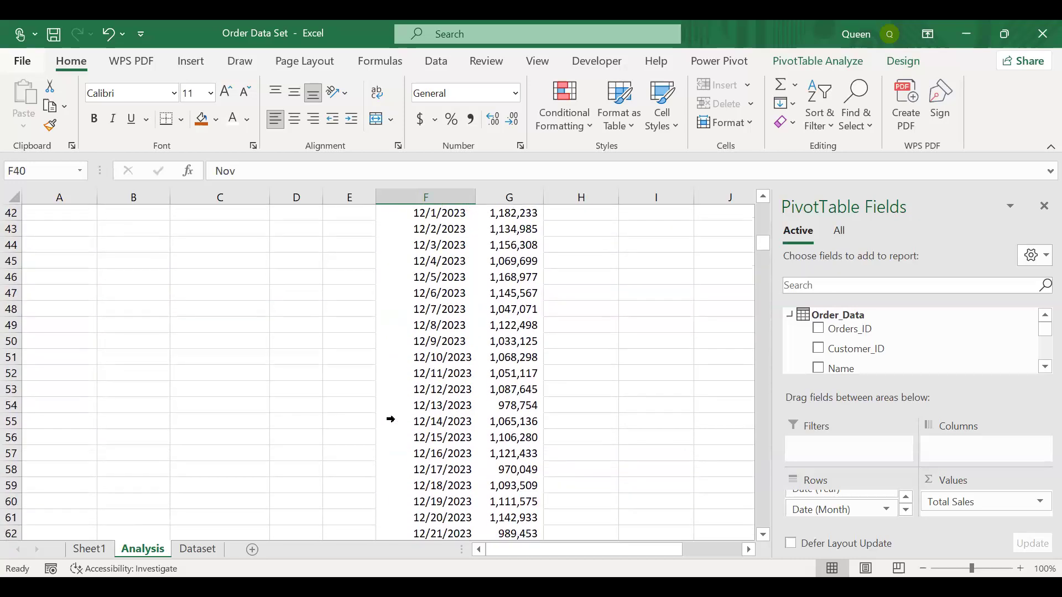
pyautogui.scroll(5, 390, 433)
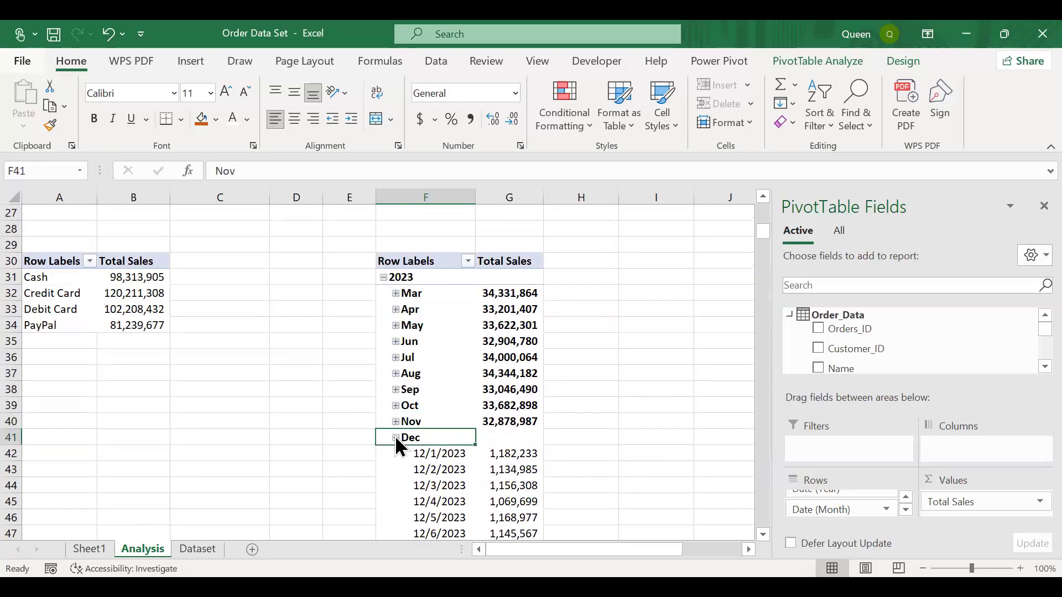
pyautogui.click(396, 438)
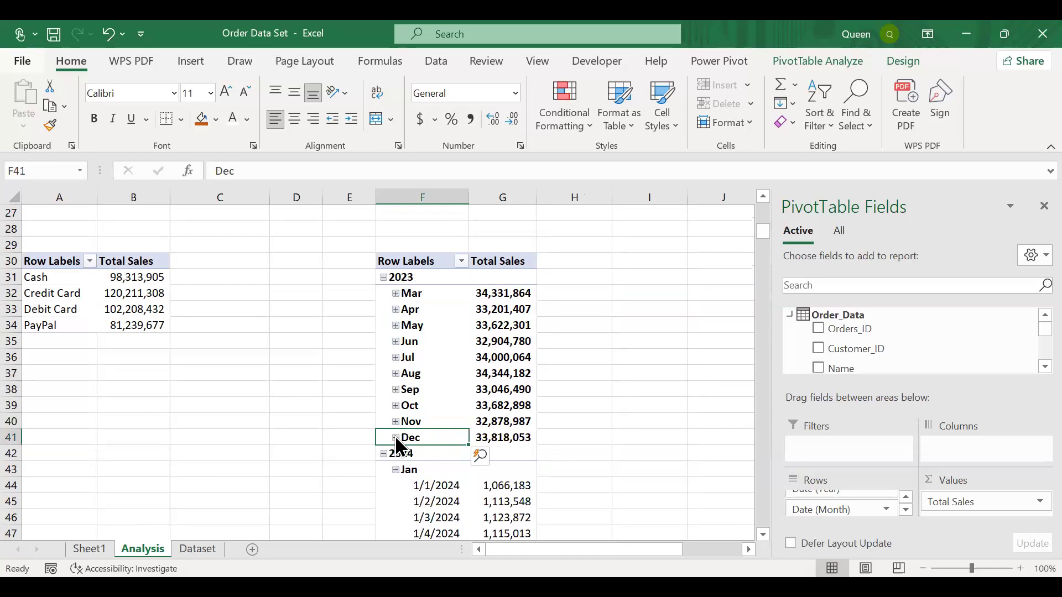
# Collapse the daily dates under January and February 2024 in the date PivotTable
pyautogui.click(395, 471)
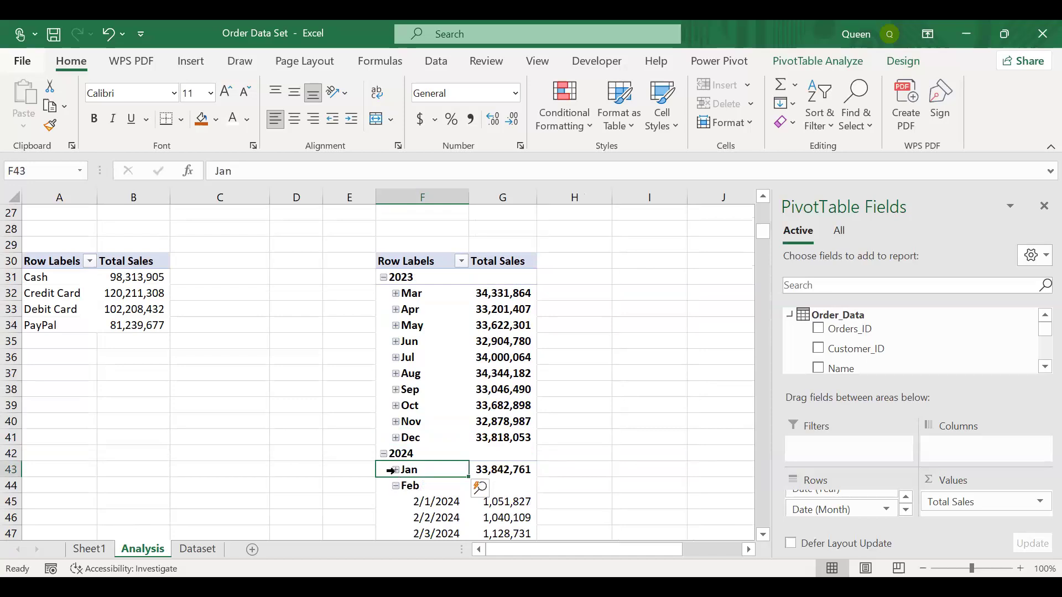
pyautogui.scroll(-10, 391, 470)
pyautogui.scroll(5, 387, 386)
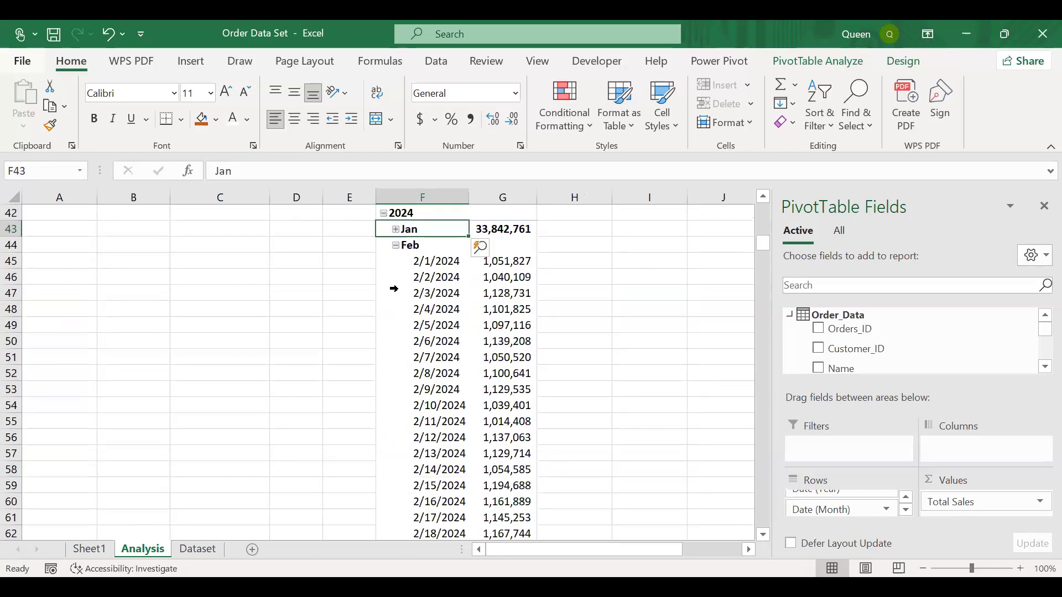
pyautogui.click(396, 245)
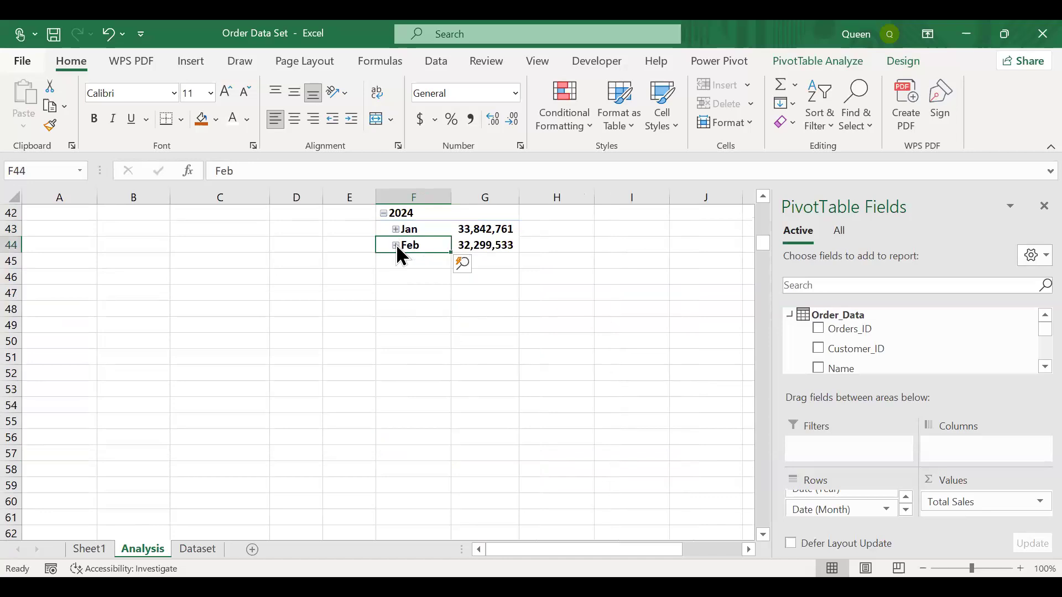
# Add a new worksheet after Analysis and name it Dashboard
pyautogui.scroll(10, 396, 244)
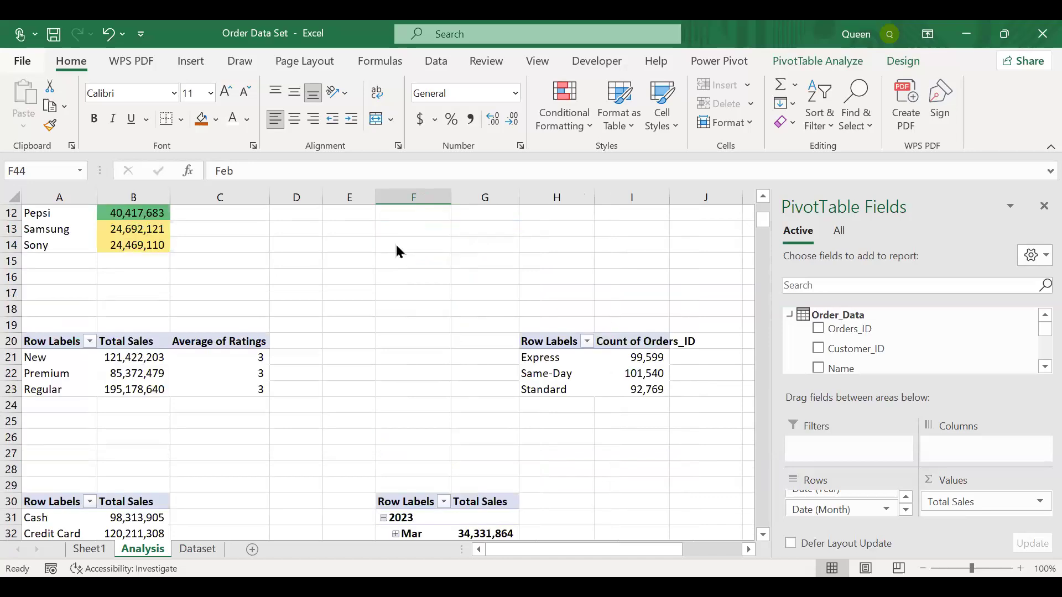
pyautogui.scroll(-5, 395, 244)
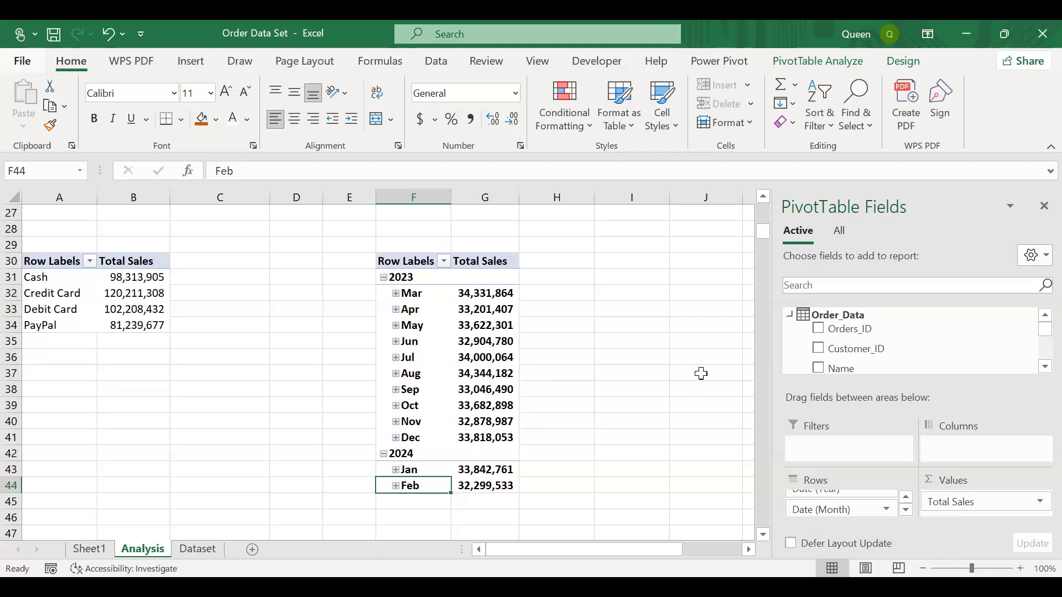
pyautogui.scroll(9, 611, 357)
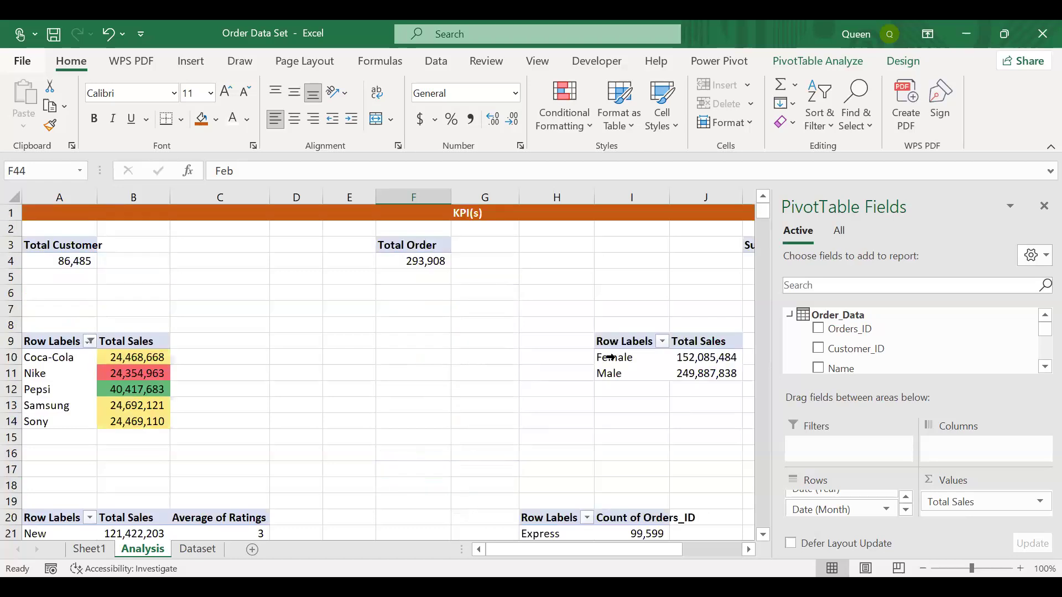
pyautogui.click(251, 549)
pyautogui.click(251, 549)
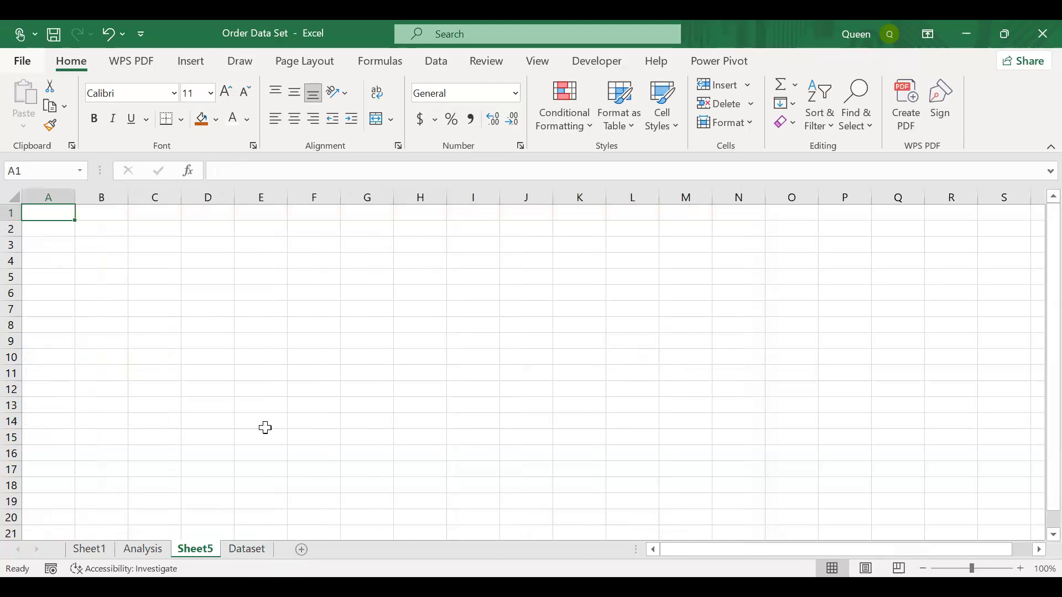
pyautogui.doubleClick(211, 549)
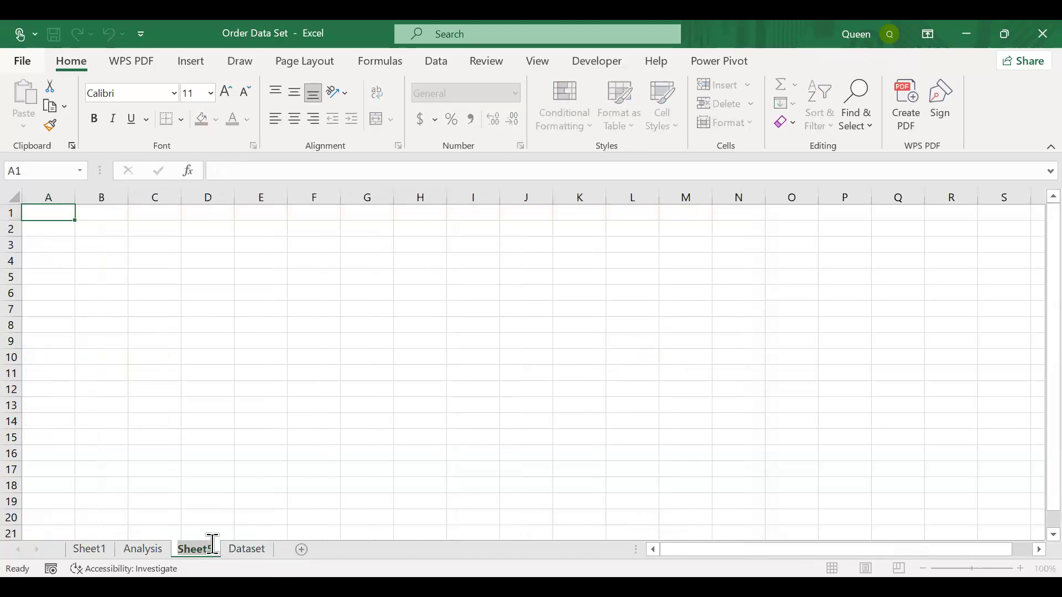
pyautogui.write('Dashboard')
pyautogui.press('Return')
pyautogui.click(362, 375)
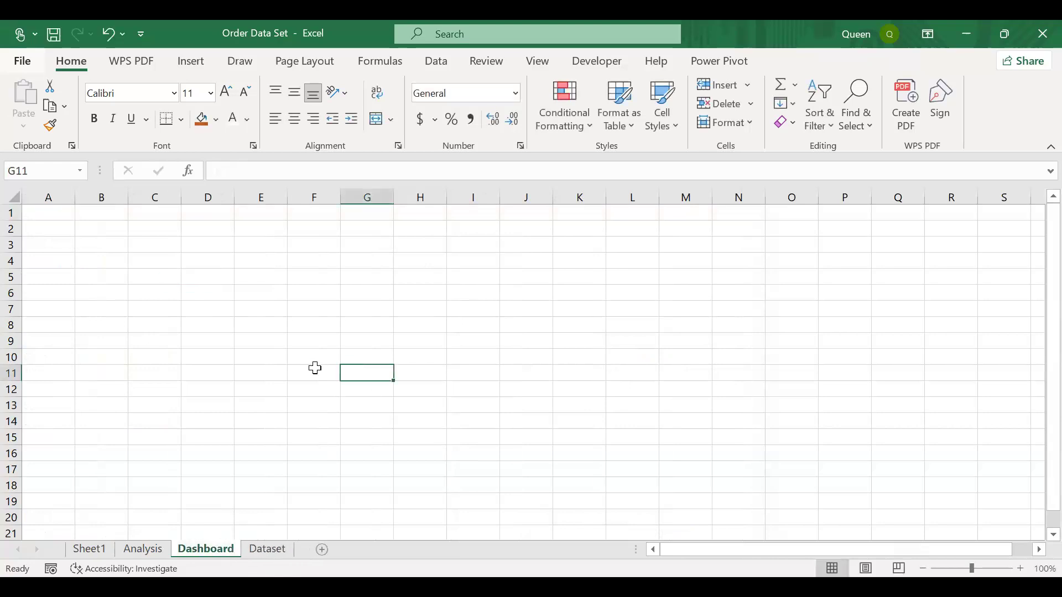
pyautogui.click(275, 549)
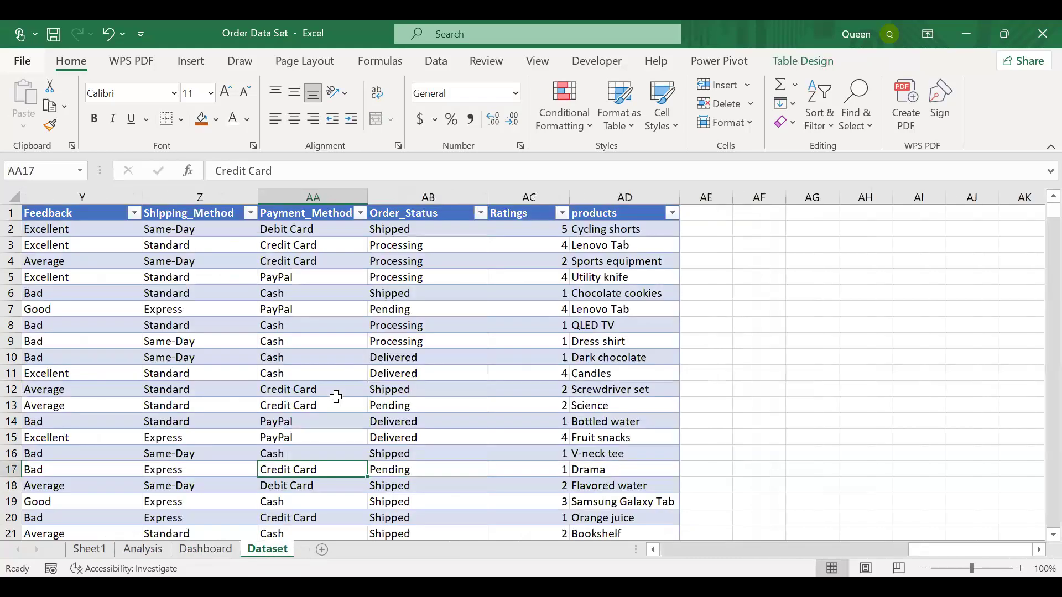
pyautogui.click(160, 550)
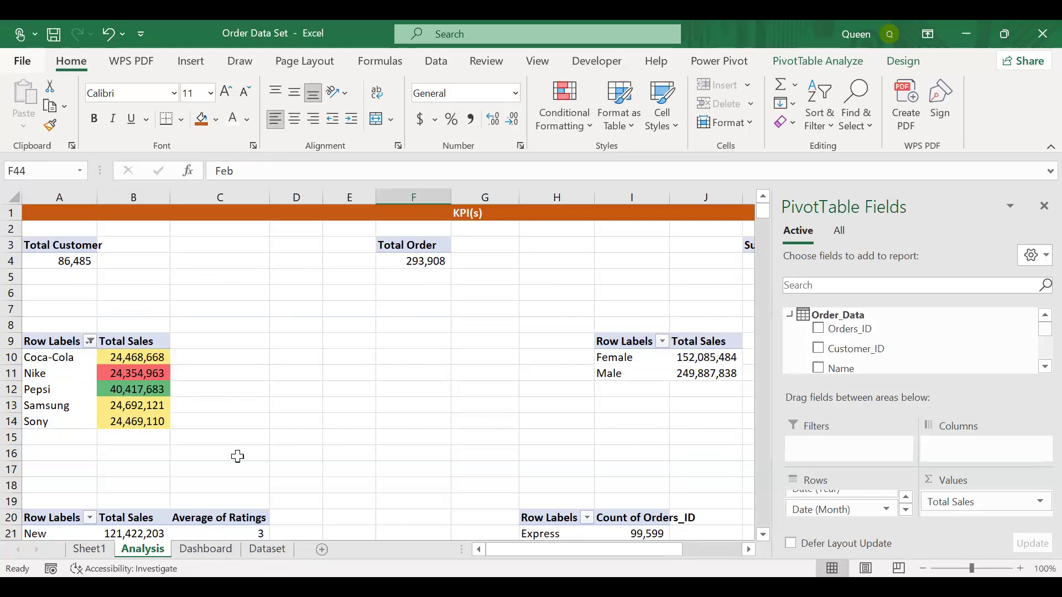
pyautogui.click(210, 549)
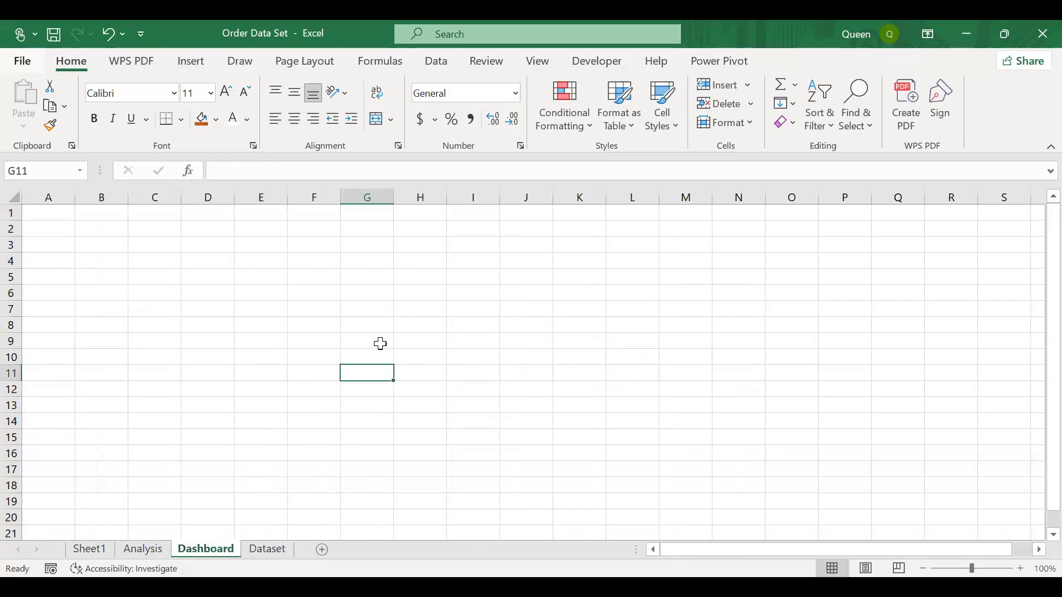
pyautogui.click(143, 550)
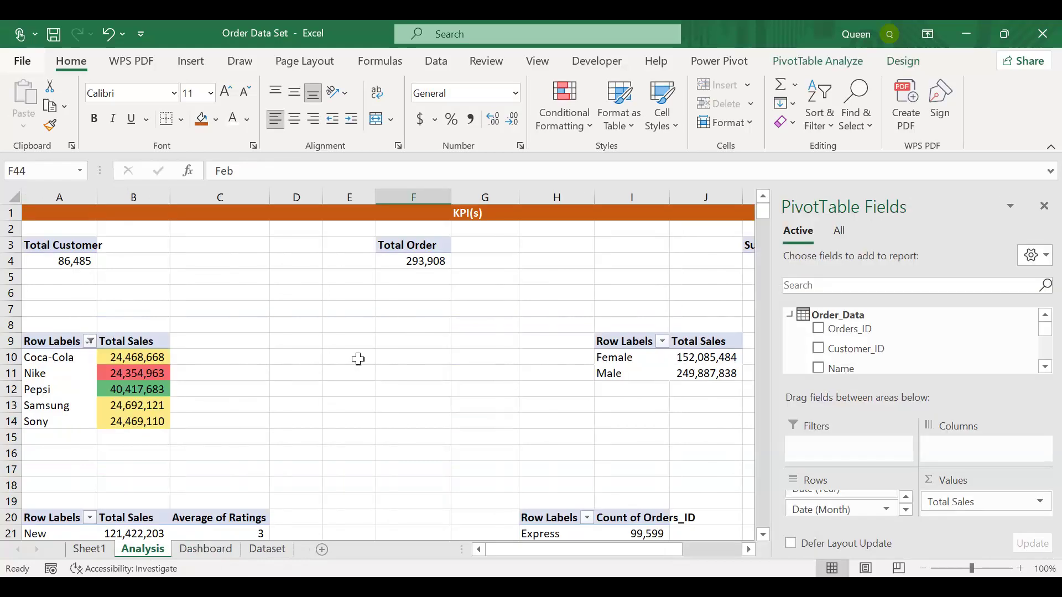
pyautogui.click(220, 549)
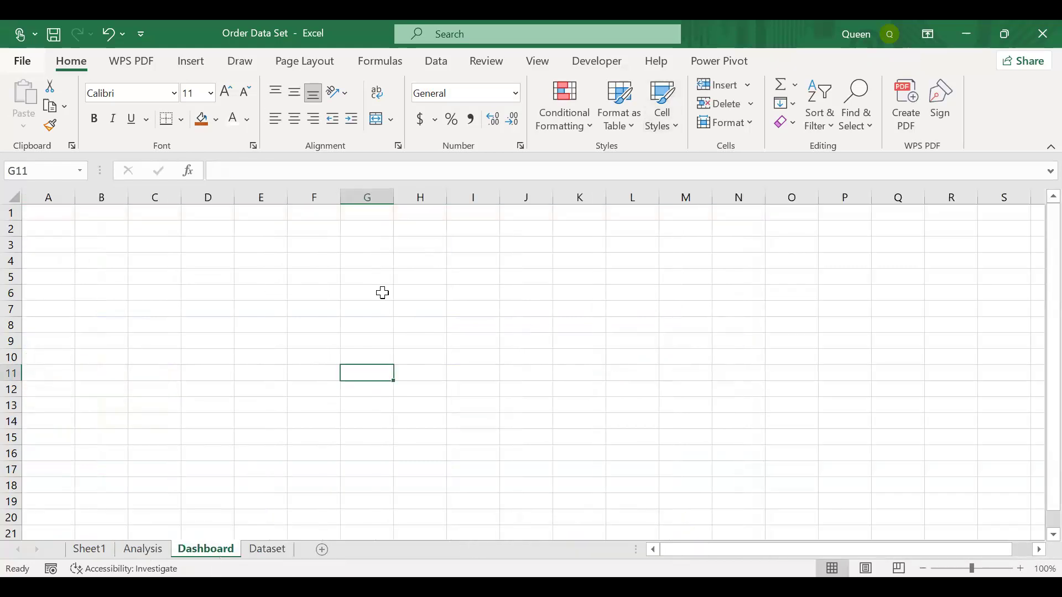
# Draw a rectangle shape about 13.5" wide on the Dashboard sheet, starting at cell C2 and reaching down to about row 8
pyautogui.click(190, 69)
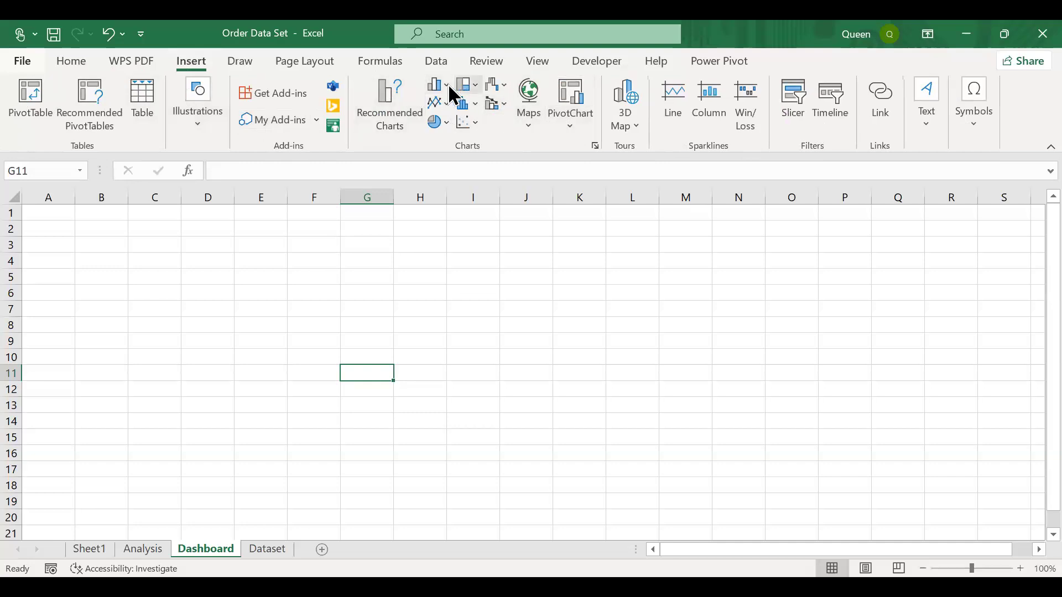
pyautogui.click(201, 143)
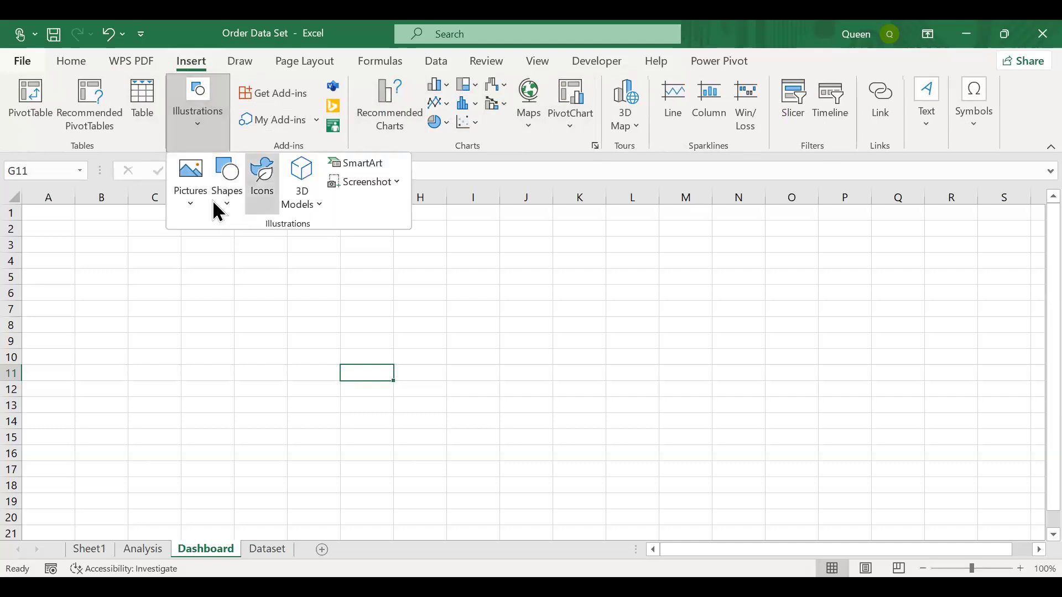
pyautogui.click(222, 213)
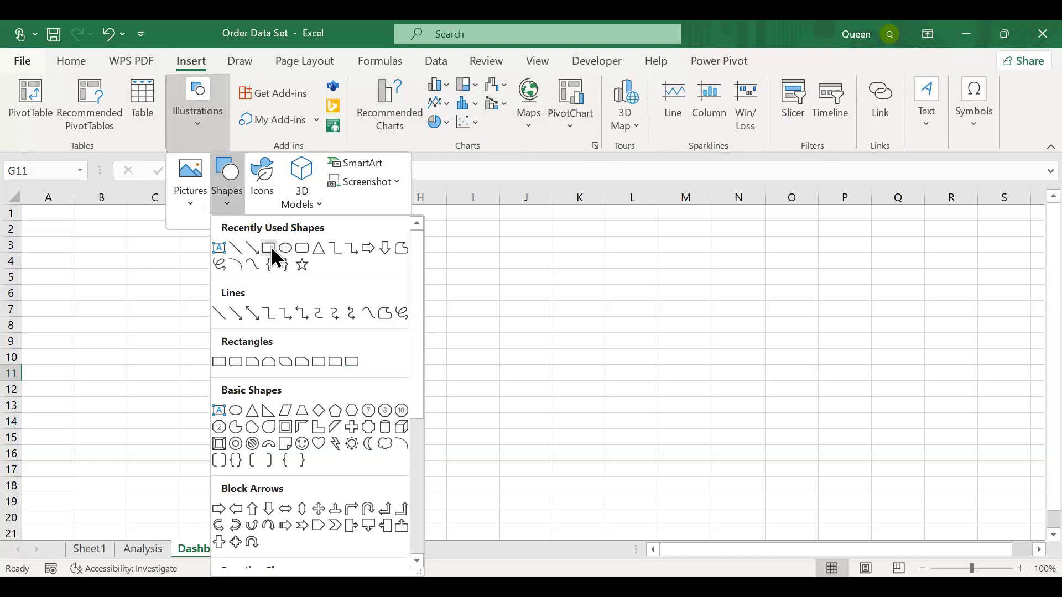
pyautogui.click(269, 249)
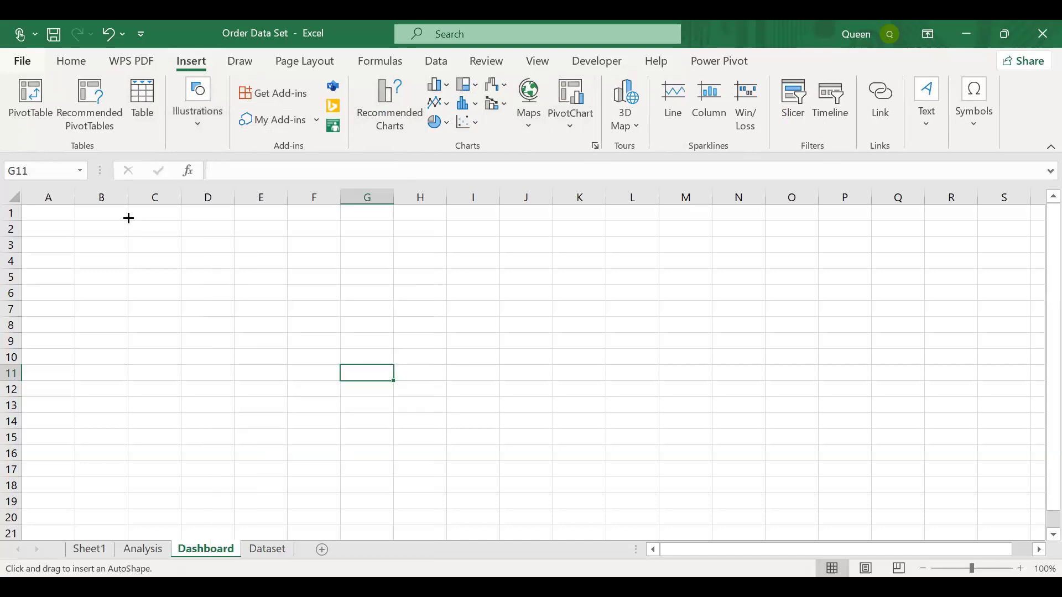
pyautogui.moveTo(128, 220); pyautogui.dragTo(1043, 339)
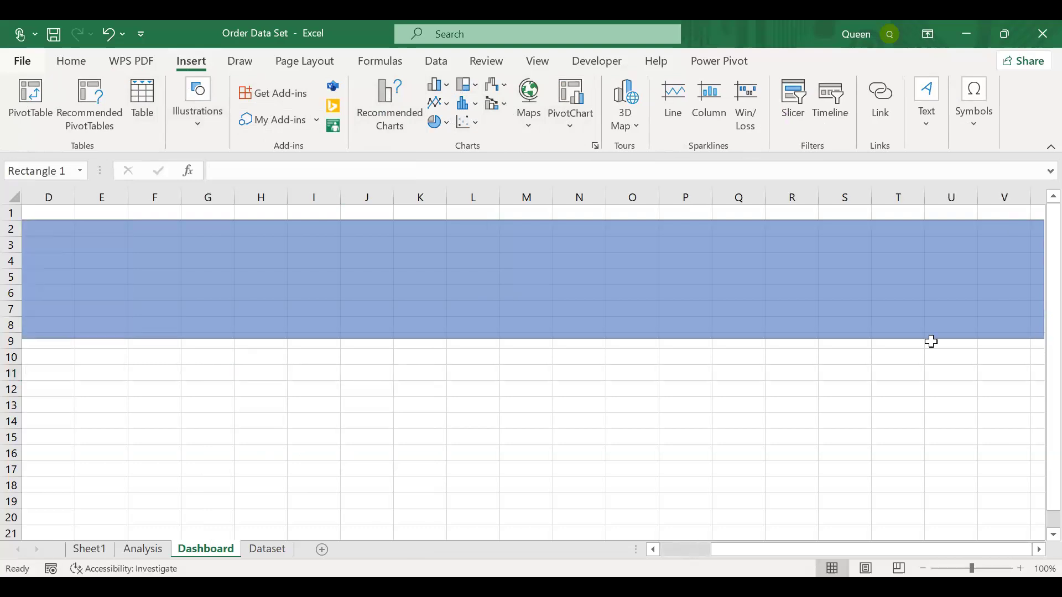
# Stretch the rectangle's lower edge downward until the shape is about 7.5" high
pyautogui.moveTo(504, 339); pyautogui.dragTo(491, 553)
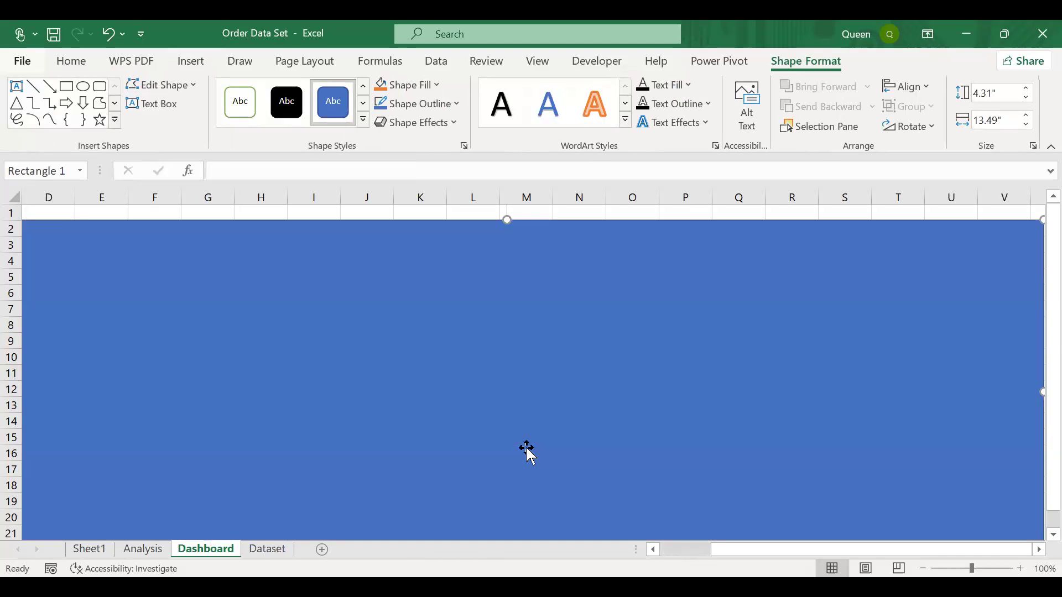
pyautogui.scroll(-5, 527, 451)
pyautogui.moveTo(505, 322); pyautogui.dragTo(502, 519)
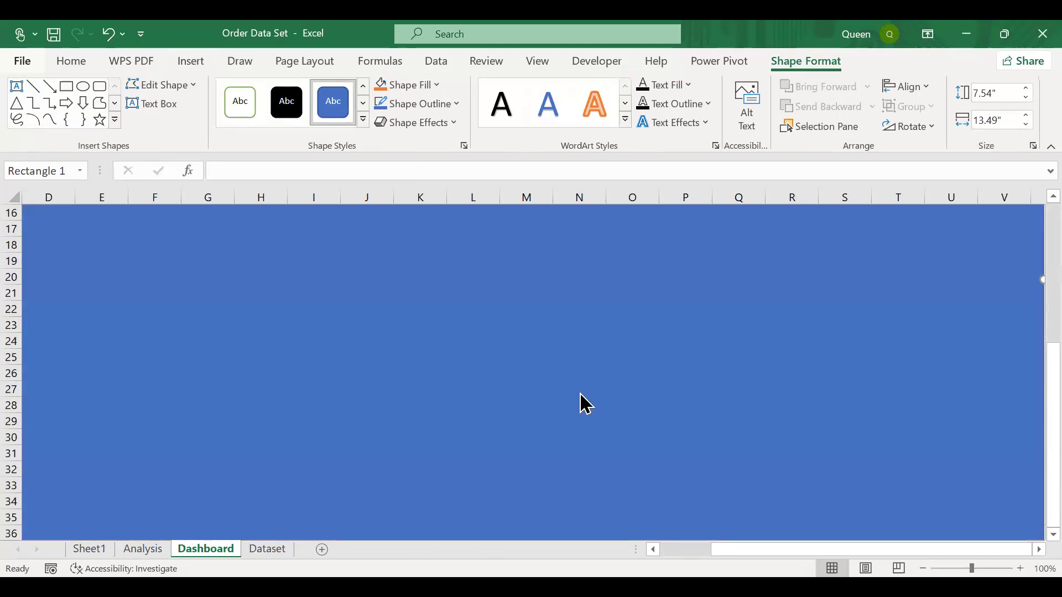
pyautogui.scroll(3, 585, 404)
pyautogui.scroll(2, 585, 403)
pyautogui.hscroll(-1, 585, 404)
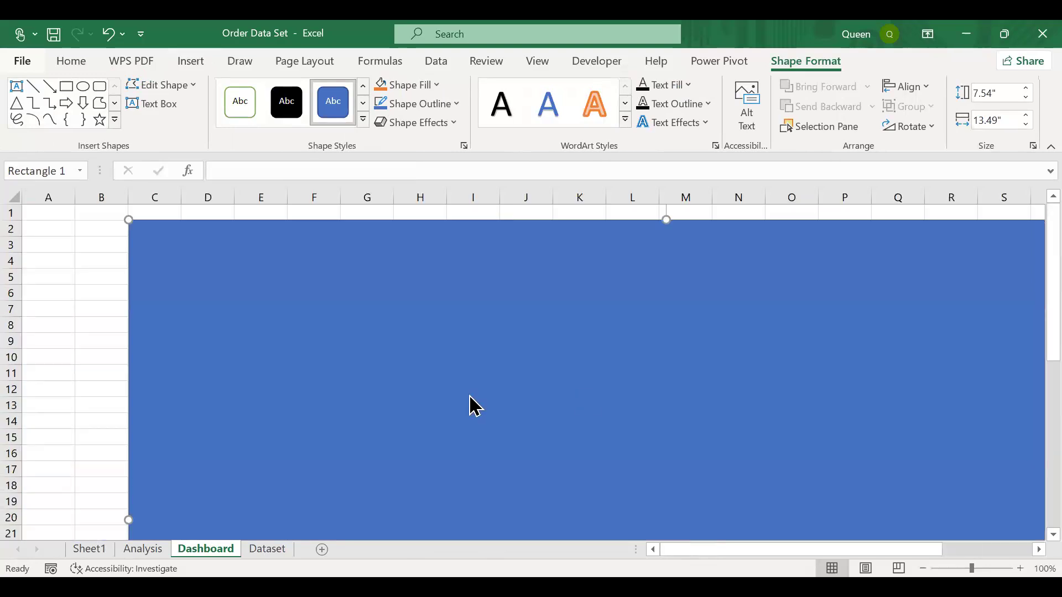
# Stretch the background rectangle's lower edge down to about row 57, making the shape about 11.3" high
pyautogui.scroll(-10, 475, 408)
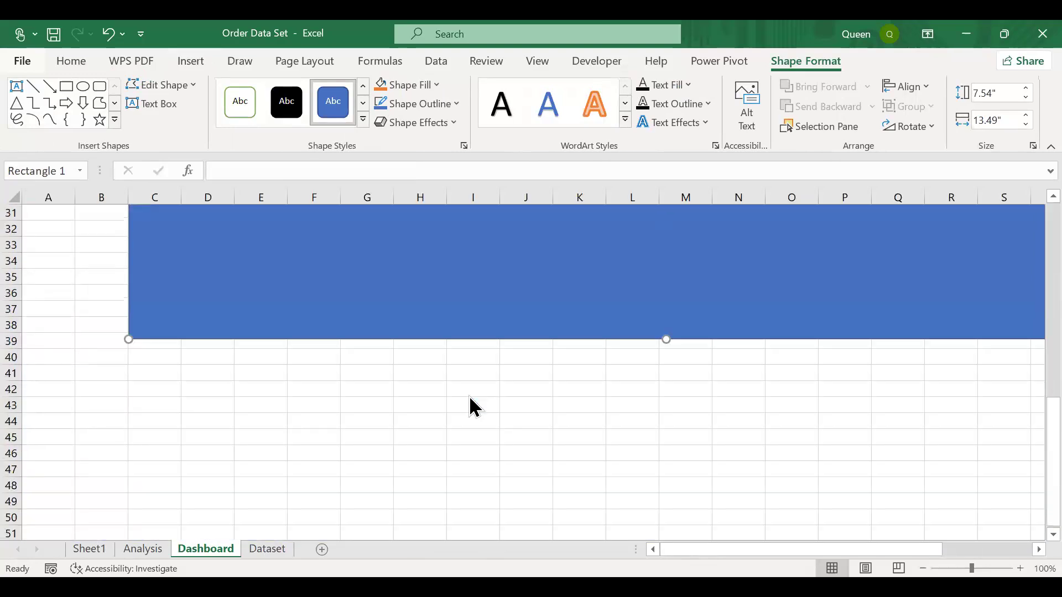
pyautogui.moveTo(665, 341); pyautogui.dragTo(636, 540)
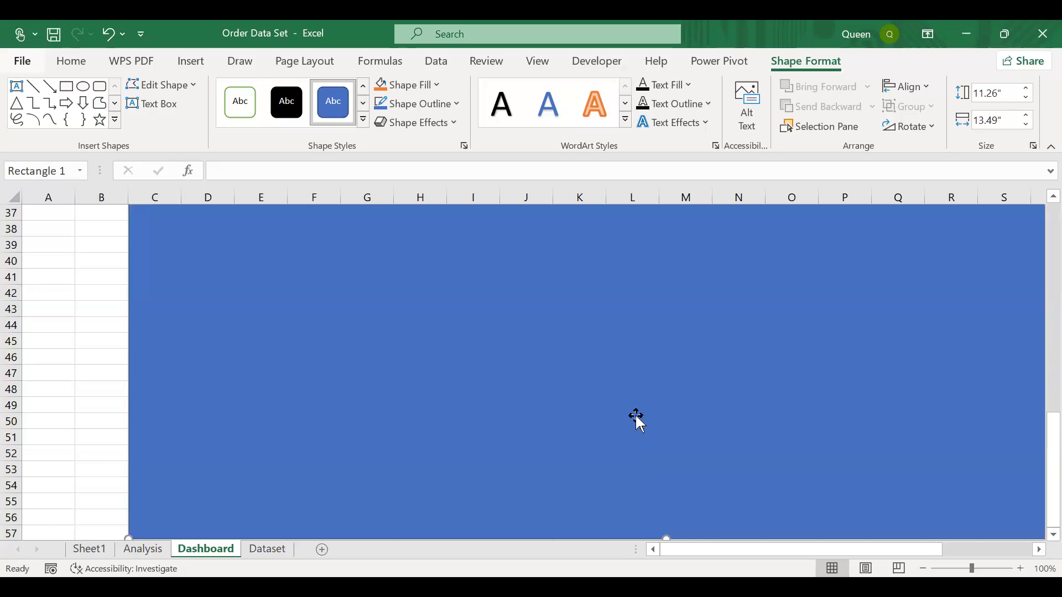
pyautogui.scroll(12, 635, 417)
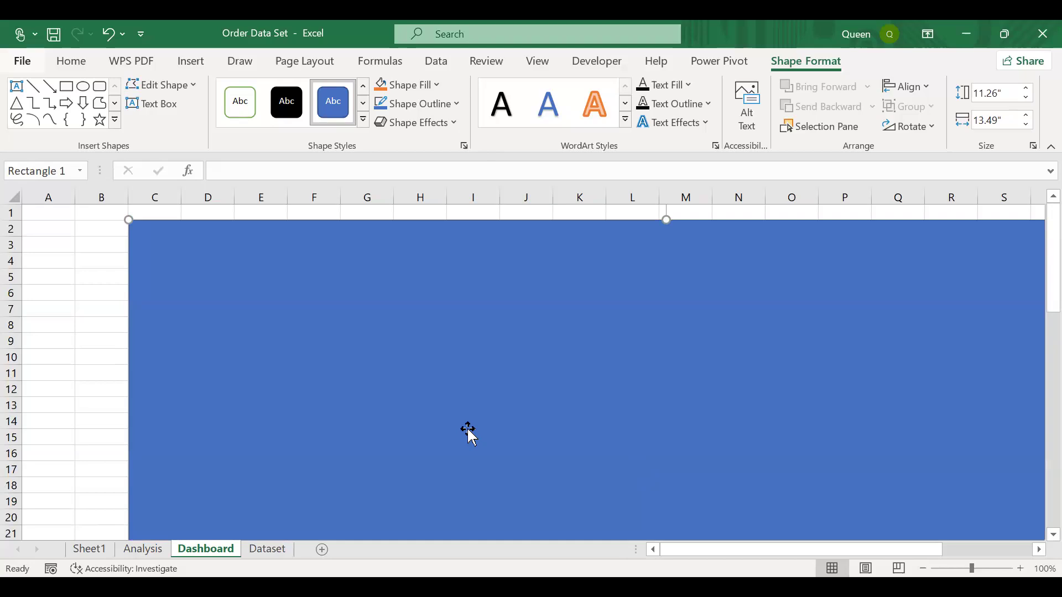
# Fill the background rectangle with White, Background 1, Darker 5% and remove its outline
pyautogui.click(793, 63)
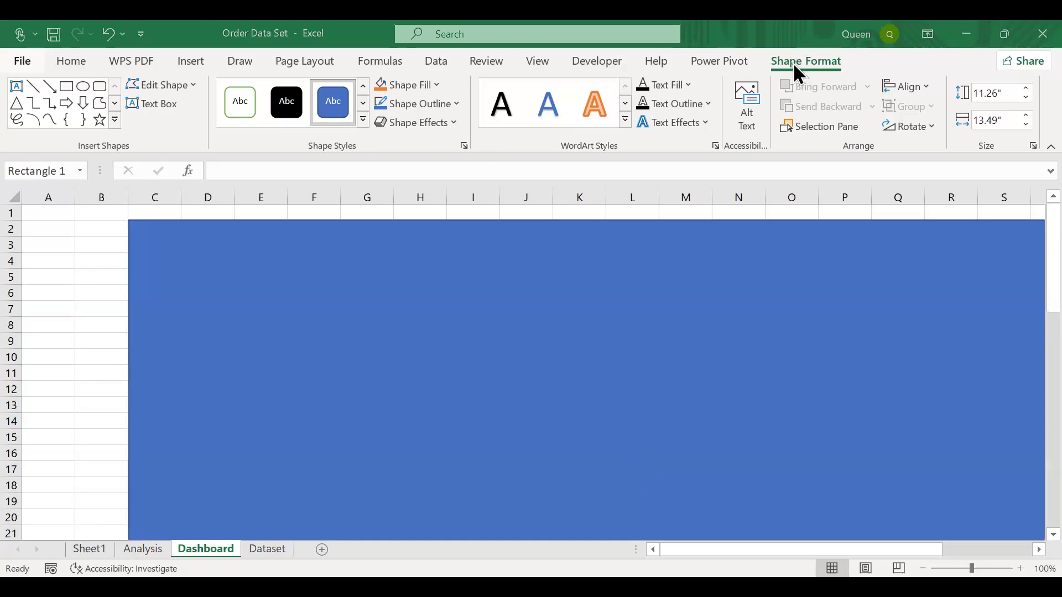
pyautogui.click(435, 86)
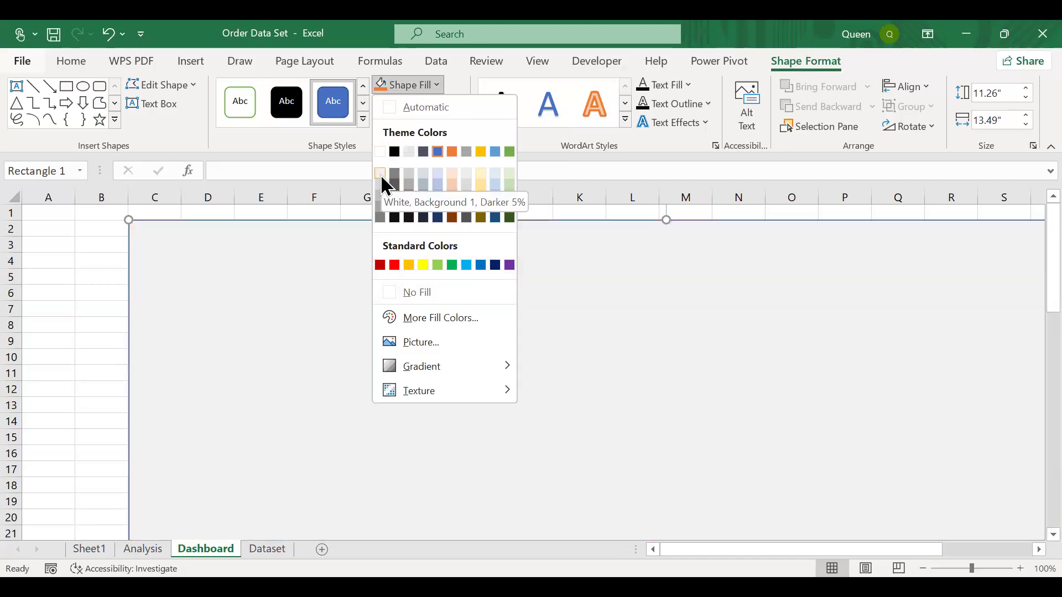
pyautogui.click(381, 176)
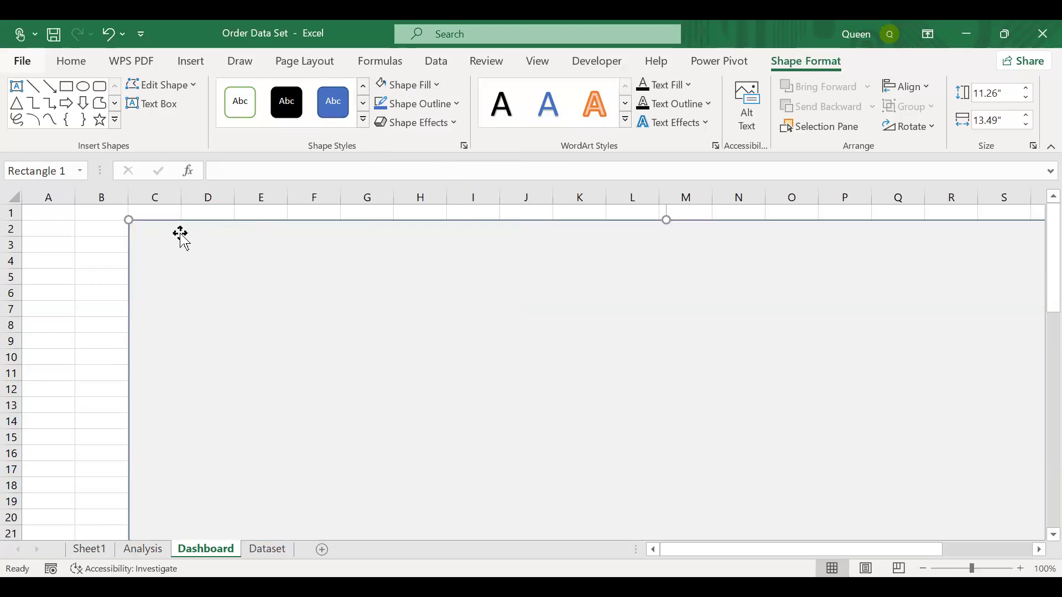
pyautogui.click(455, 104)
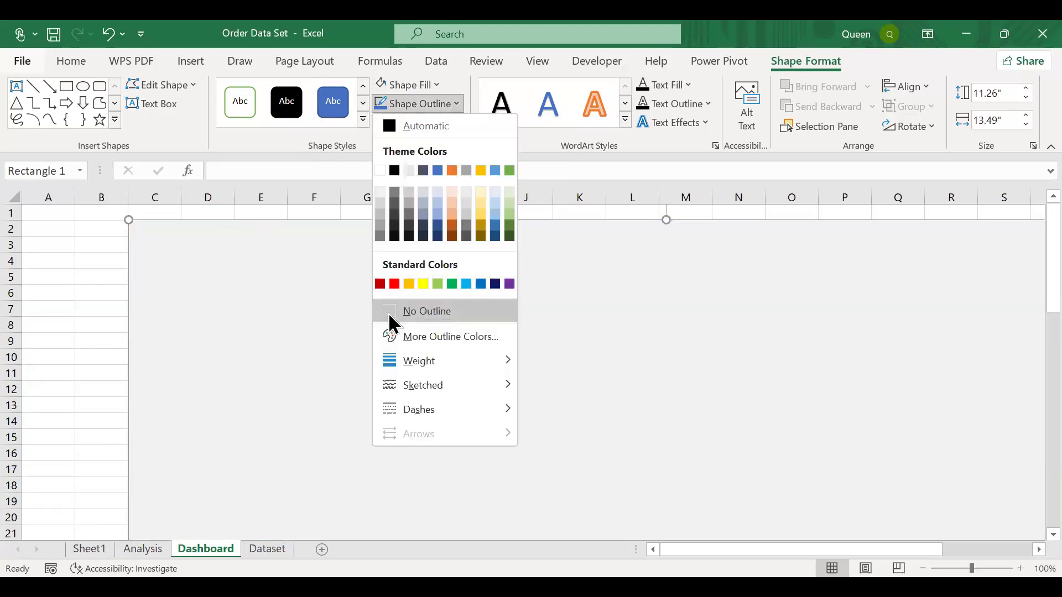
pyautogui.click(389, 313)
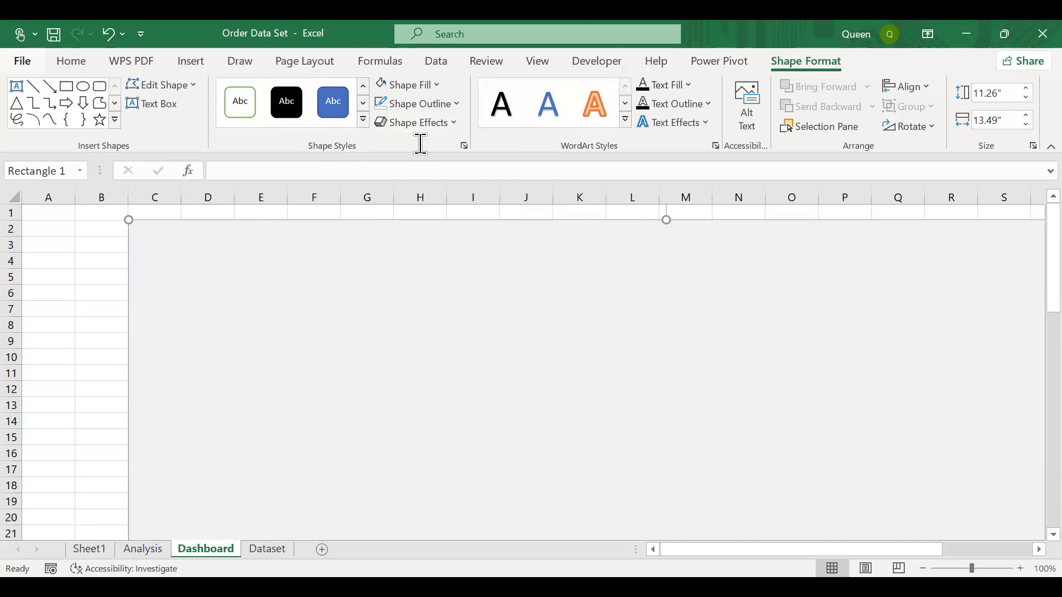
# Draw a rounded rectangle about 2.1" wide and 0.5" high just inside the background's upper-left corner, from column C to F
pyautogui.click(195, 60)
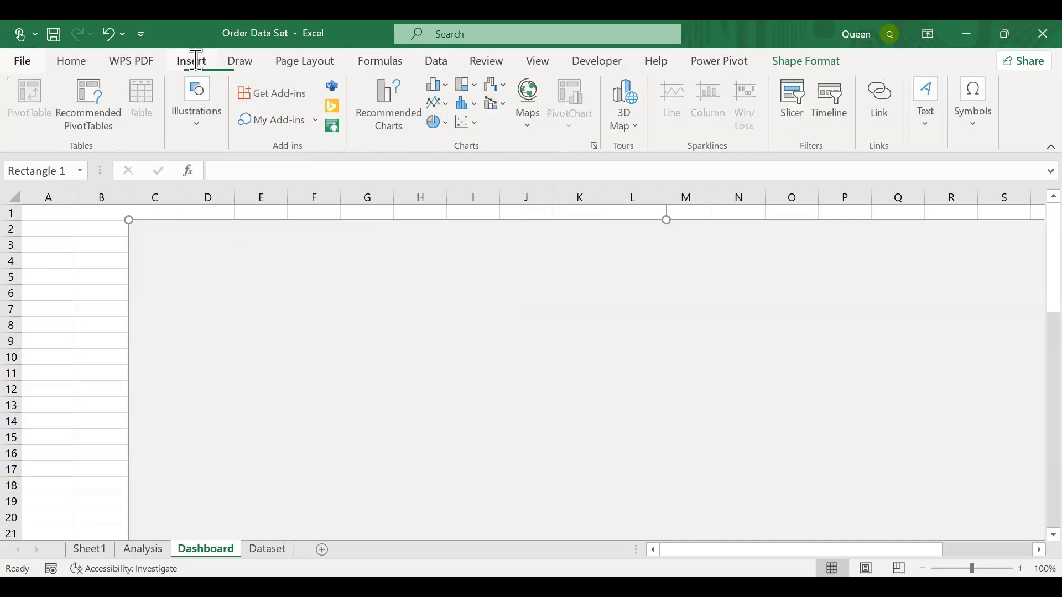
pyautogui.click(195, 121)
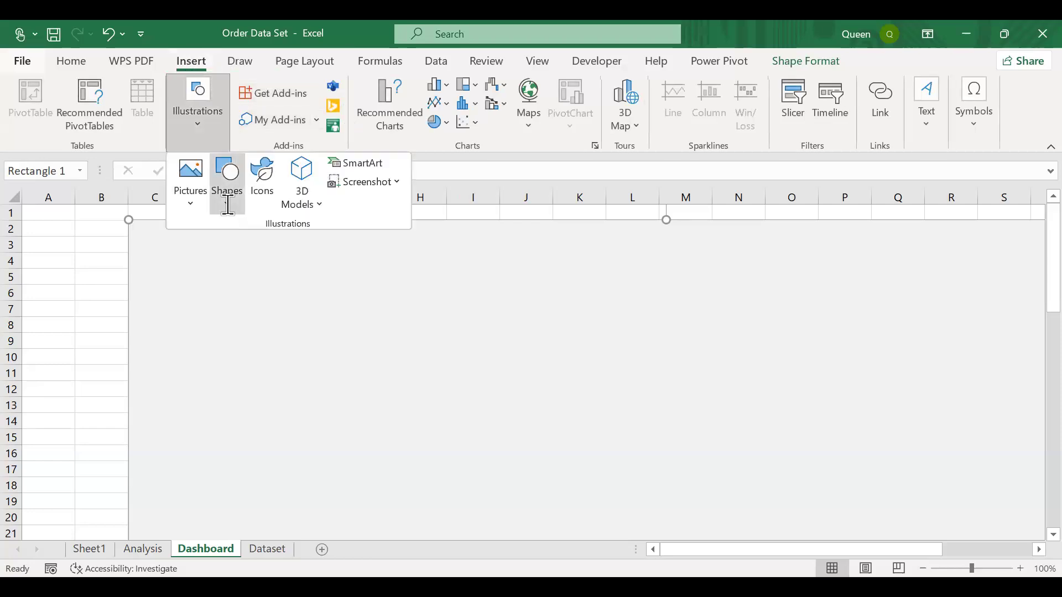
pyautogui.click(227, 204)
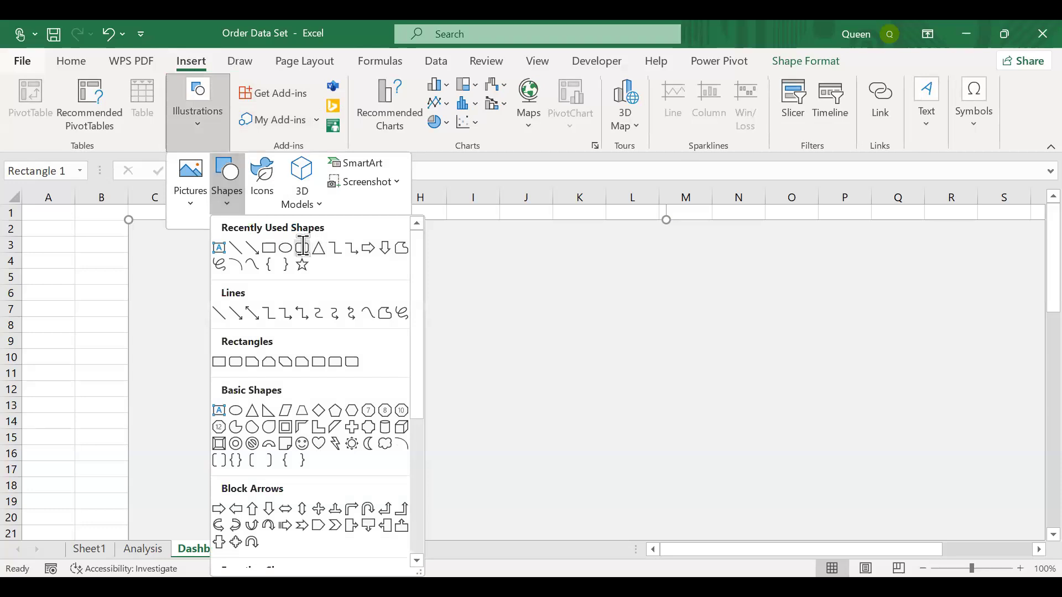
pyautogui.click(303, 247)
pyautogui.moveTo(140, 225); pyautogui.dragTo(310, 264)
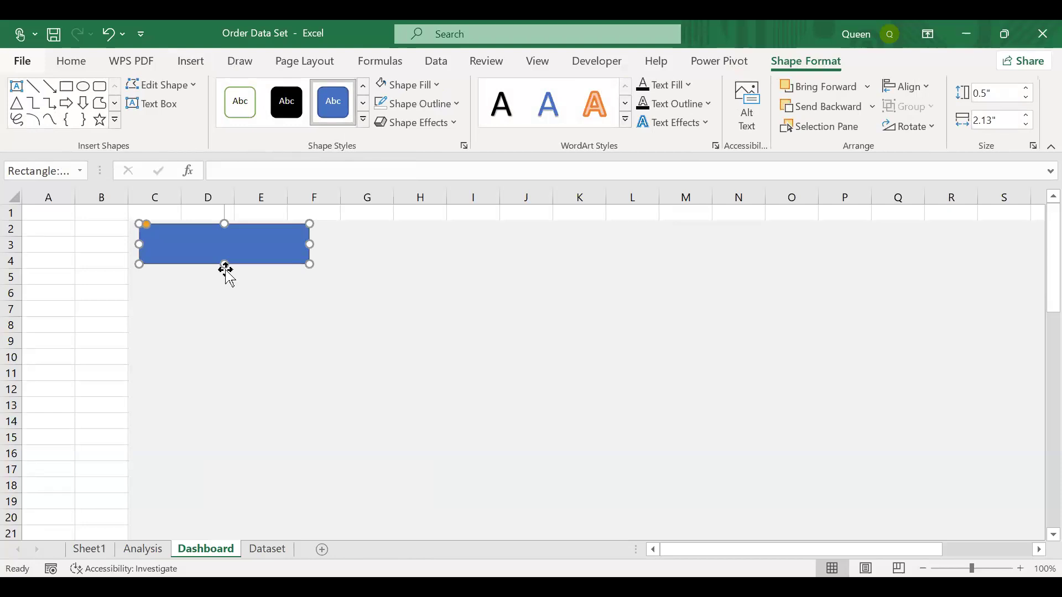
# Stretch the rounded rectangle's lower edge down to row 57, near the background's lower edge, making it about 11.15" high
pyautogui.moveTo(225, 264); pyautogui.dragTo(263, 504)
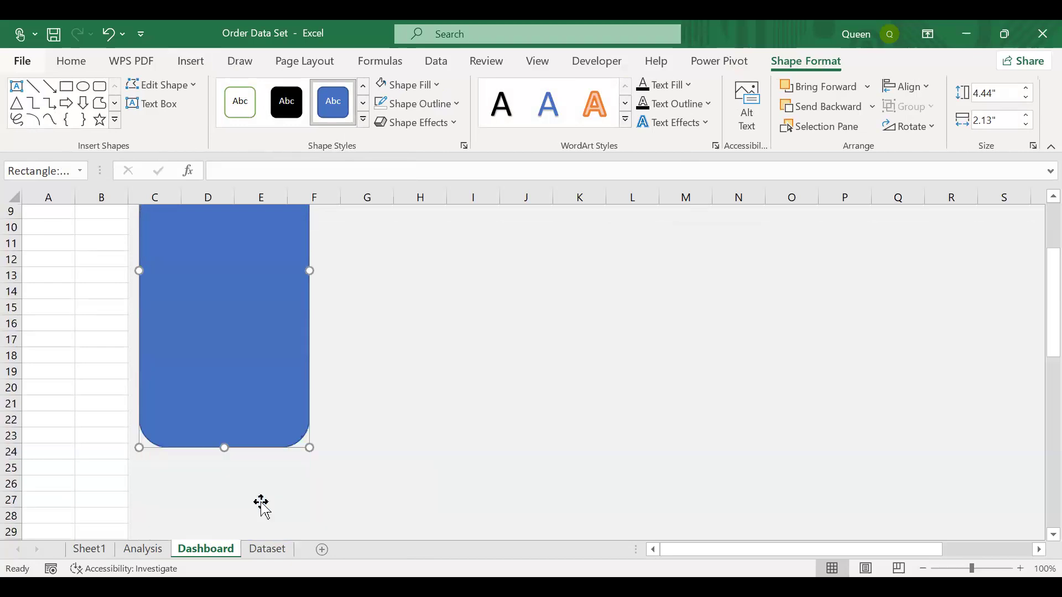
pyautogui.scroll(-3, 223, 339)
pyautogui.moveTo(222, 308); pyautogui.dragTo(217, 547)
pyautogui.scroll(-10, 256, 485)
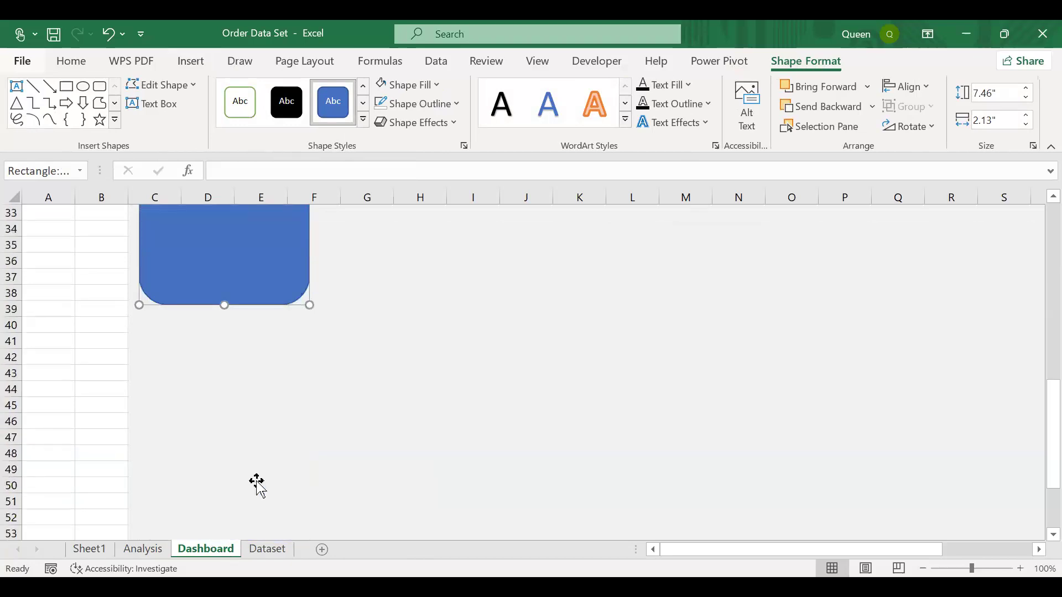
pyautogui.scroll(10, 261, 354)
pyautogui.scroll(-5, 261, 353)
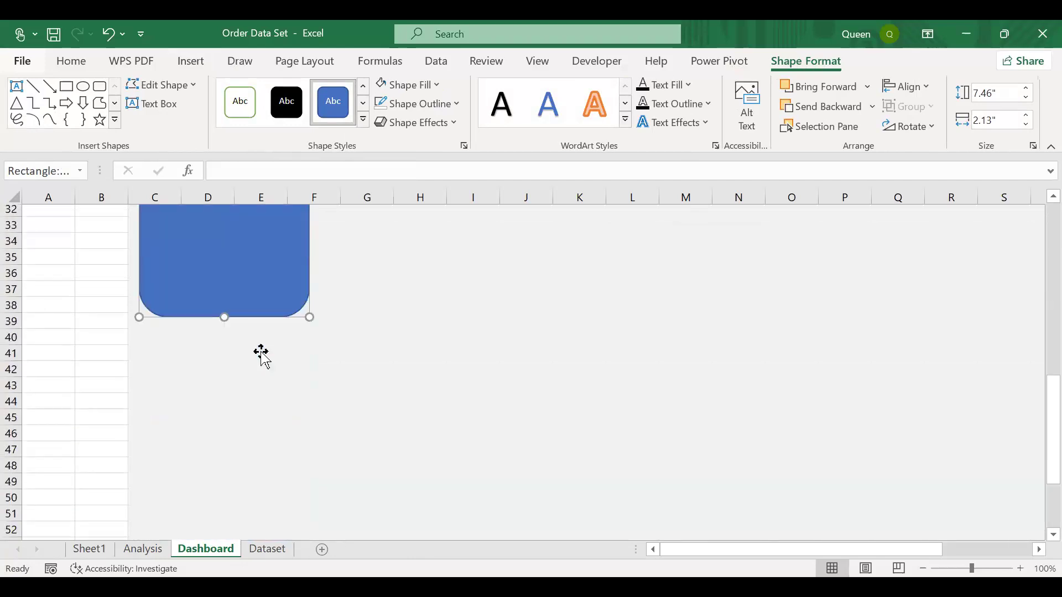
pyautogui.moveTo(226, 306); pyautogui.dragTo(226, 553)
pyautogui.scroll(-5, 246, 491)
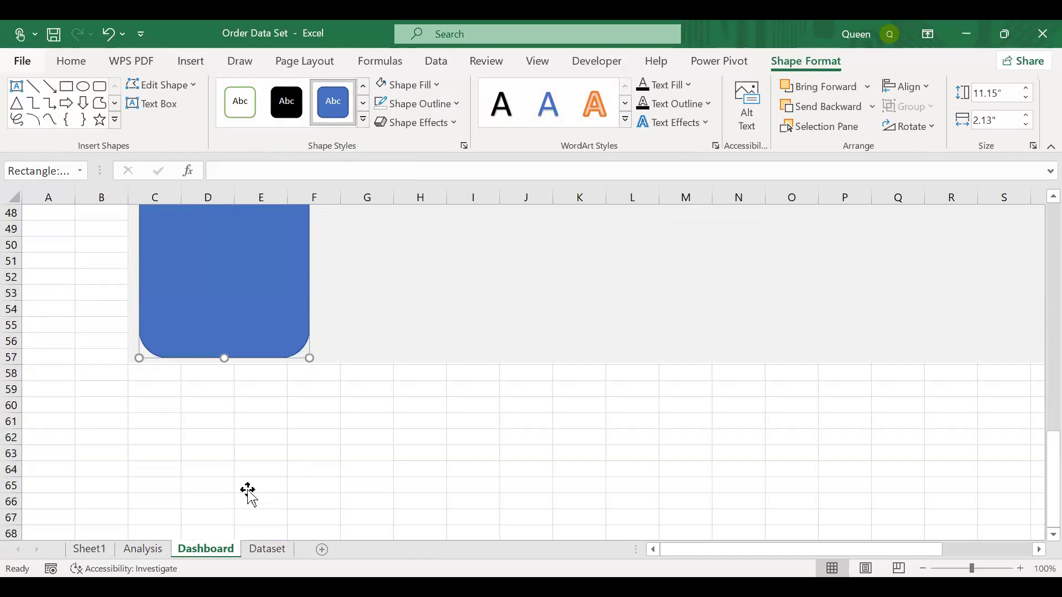
# Trim the rounded rectangle's lower and upper edges to a height of about 10.97" and make its corners less rounded
pyautogui.moveTo(227, 358); pyautogui.dragTo(225, 347)
pyautogui.scroll(15, 225, 354)
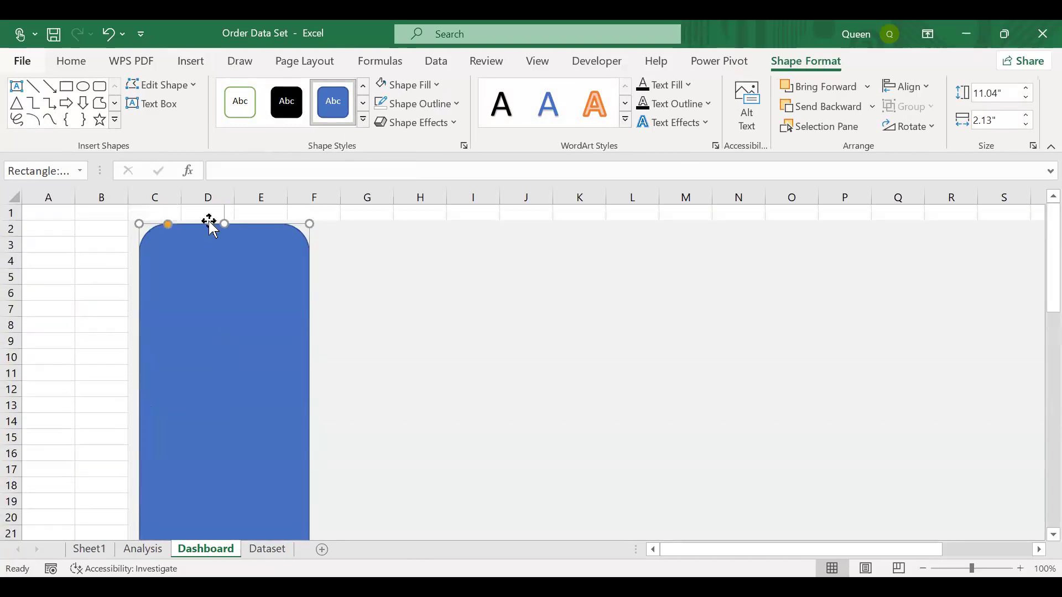
pyautogui.moveTo(229, 223); pyautogui.dragTo(150, 238)
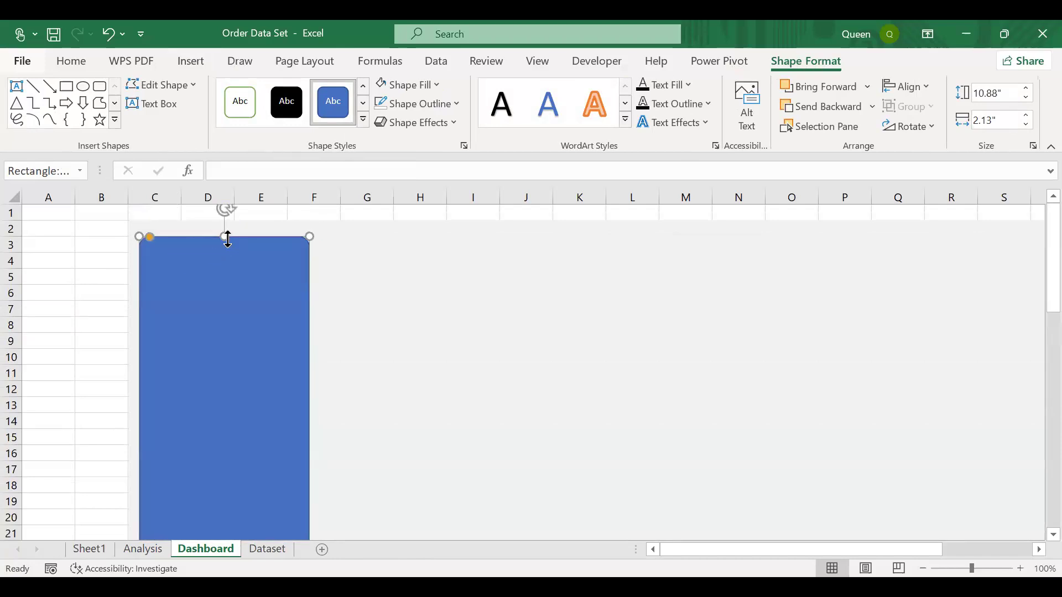
pyautogui.moveTo(227, 237); pyautogui.dragTo(226, 229)
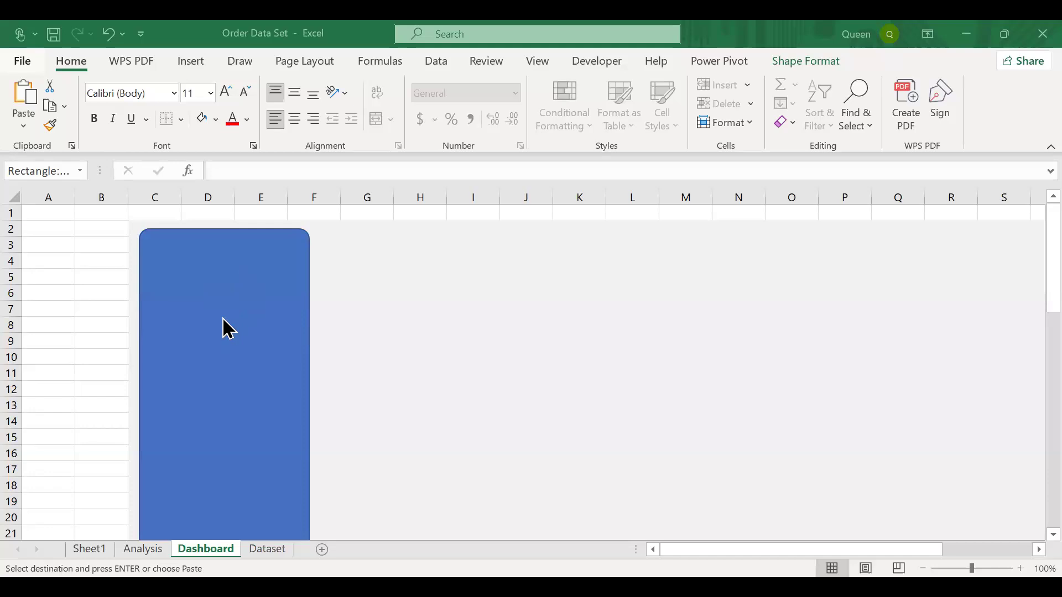
# Fill the tall rounded rectangle with the custom colour #3F7D58
pyautogui.click(222, 320)
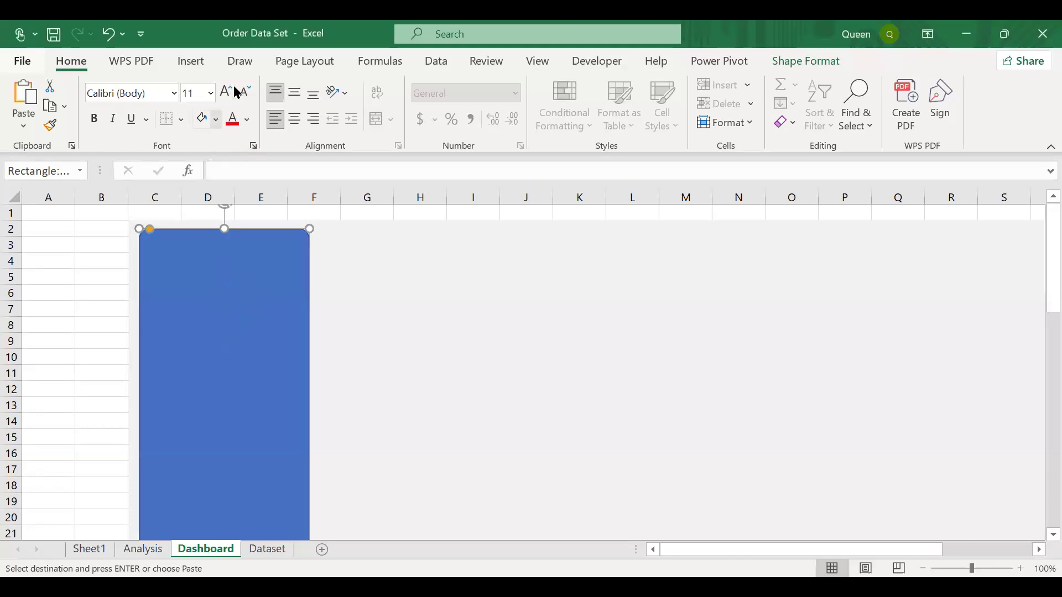
pyautogui.click(789, 71)
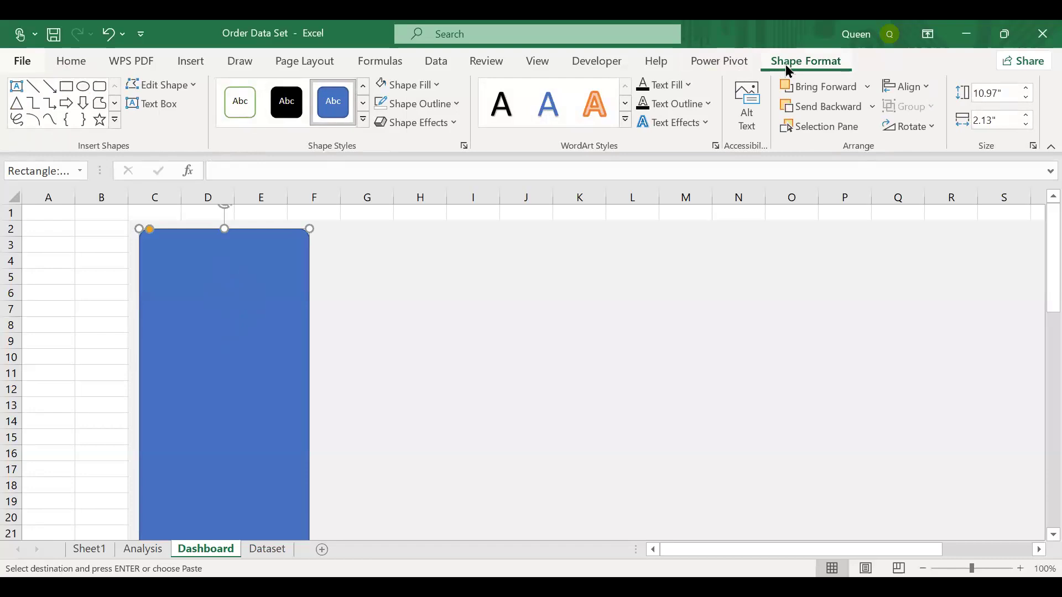
pyautogui.click(437, 84)
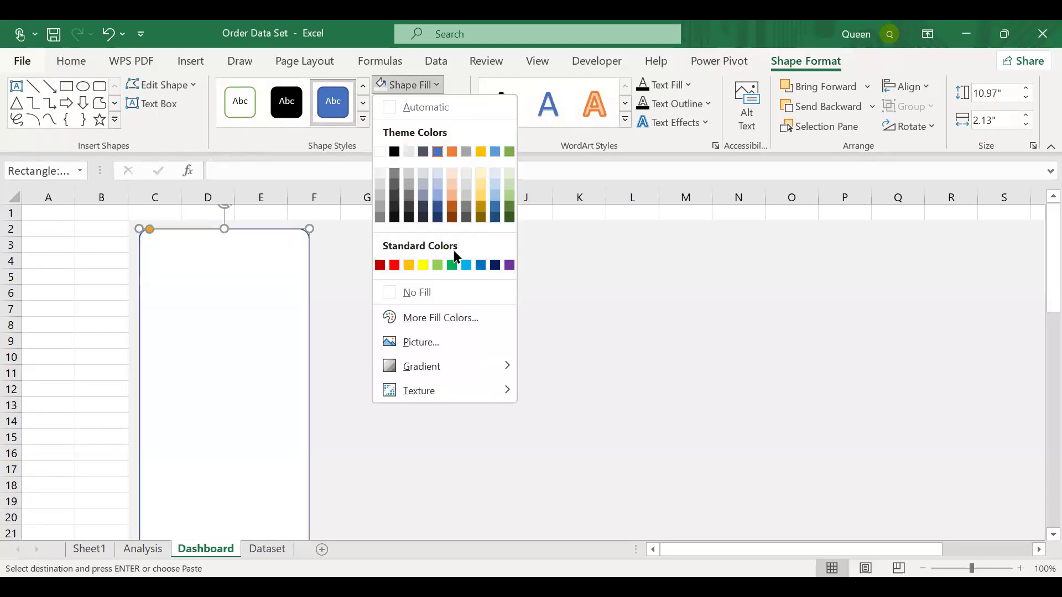
pyautogui.click(451, 319)
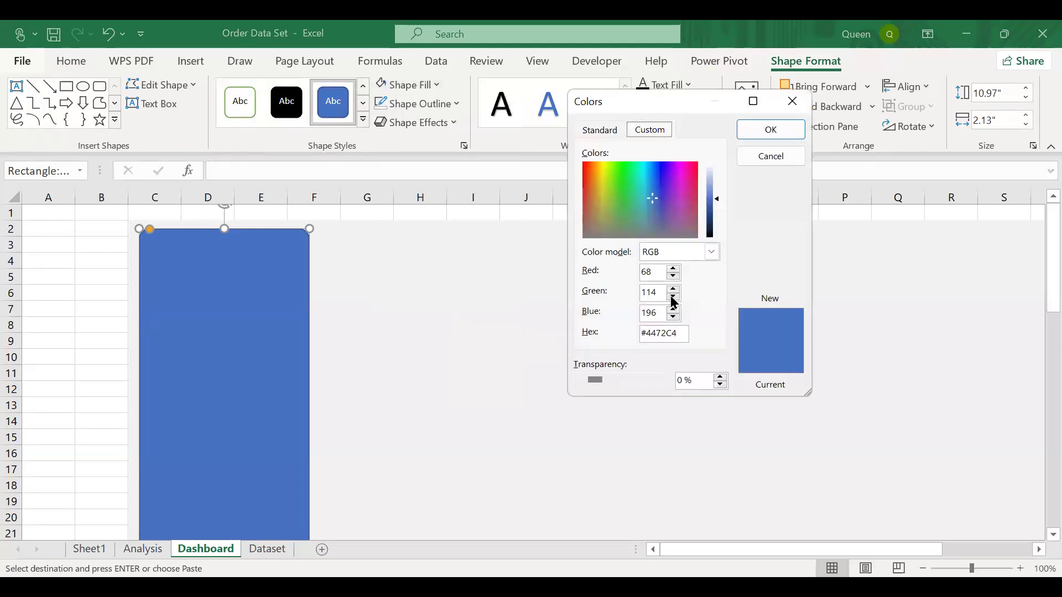
pyautogui.click(685, 330)
pyautogui.press('BackSpace')
pyautogui.press('BackSpace')
pyautogui.press('BackSpace')
pyautogui.press('BackSpace')
pyautogui.press('BackSpace')
pyautogui.press('BackSpace')
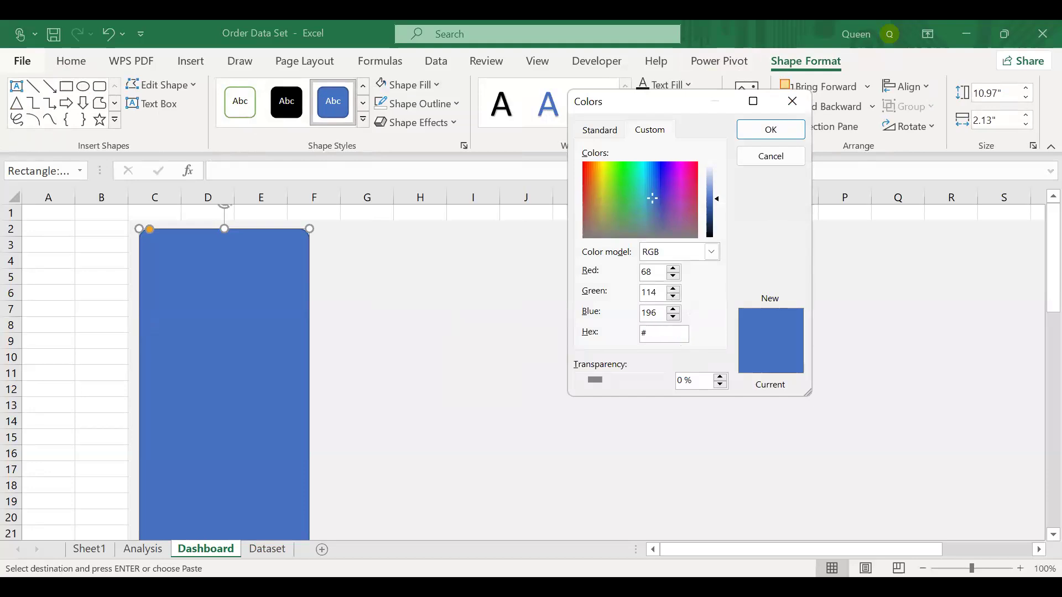
pyautogui.write('3f7d58')
pyautogui.click(777, 133)
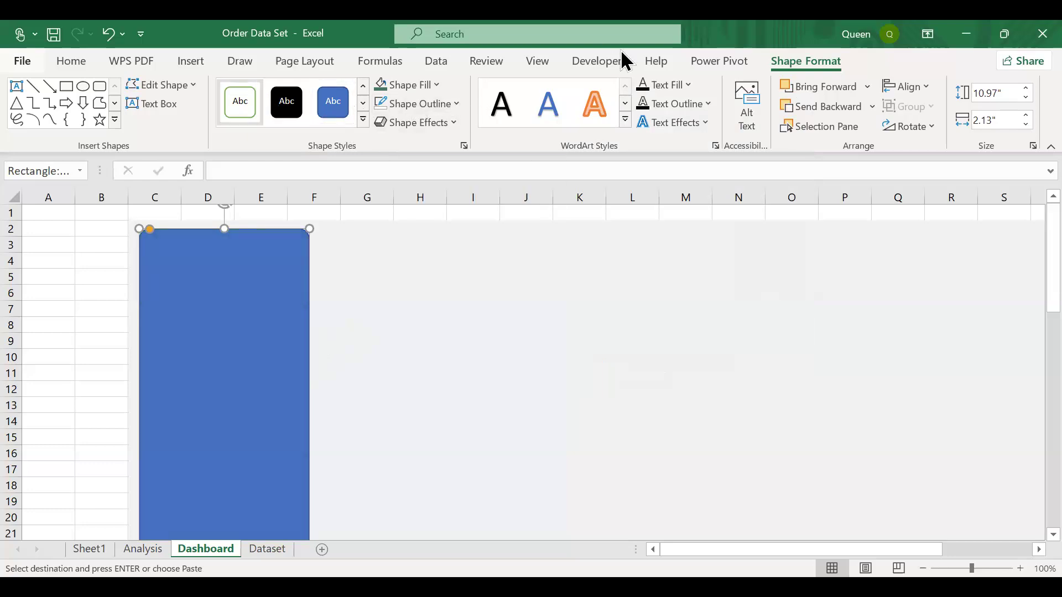
# Draw a rectangle about 2.9" wide and 0.93" high beside the green panel and place it across columns G to J, starting at row 6
pyautogui.click(198, 62)
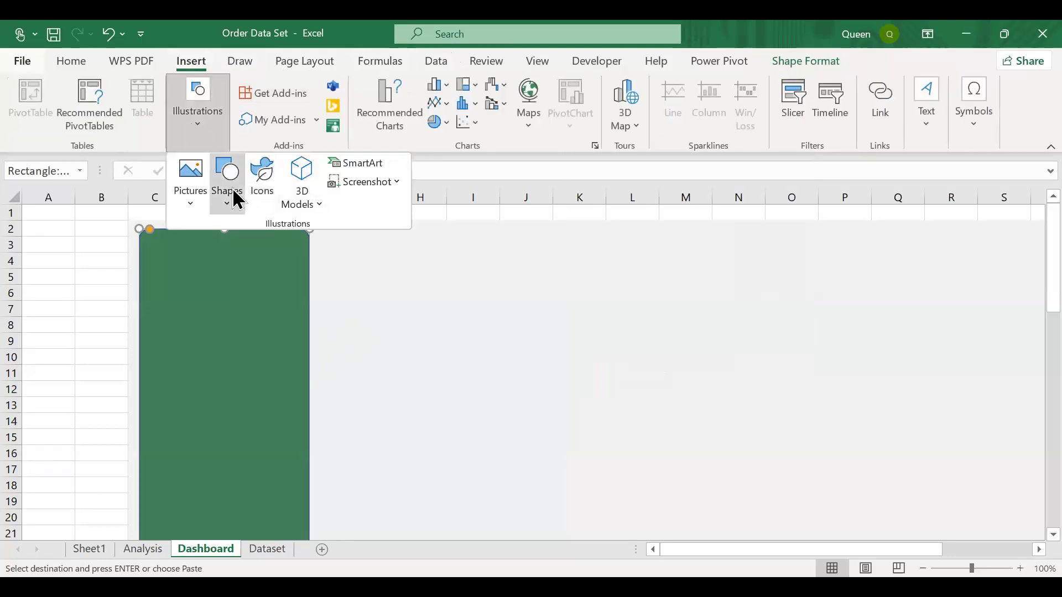
pyautogui.click(233, 189)
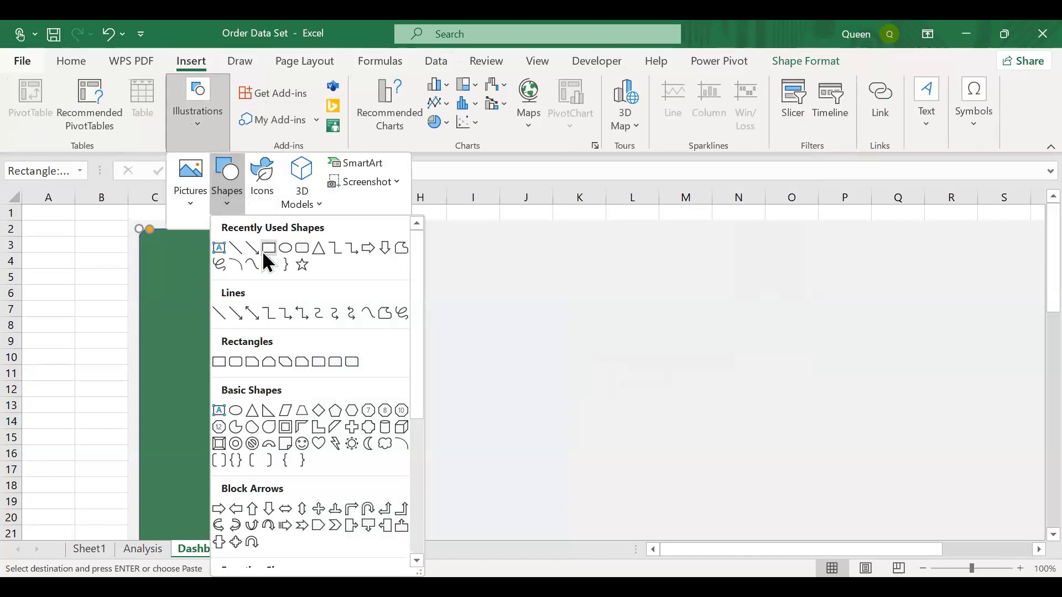
pyautogui.click(265, 250)
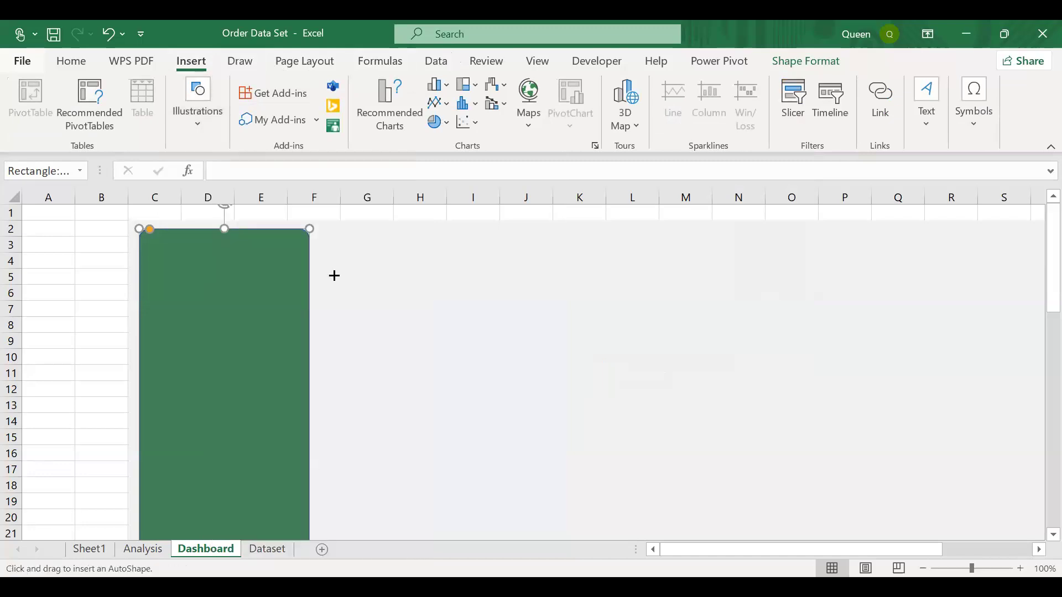
pyautogui.moveTo(334, 275); pyautogui.dragTo(564, 349)
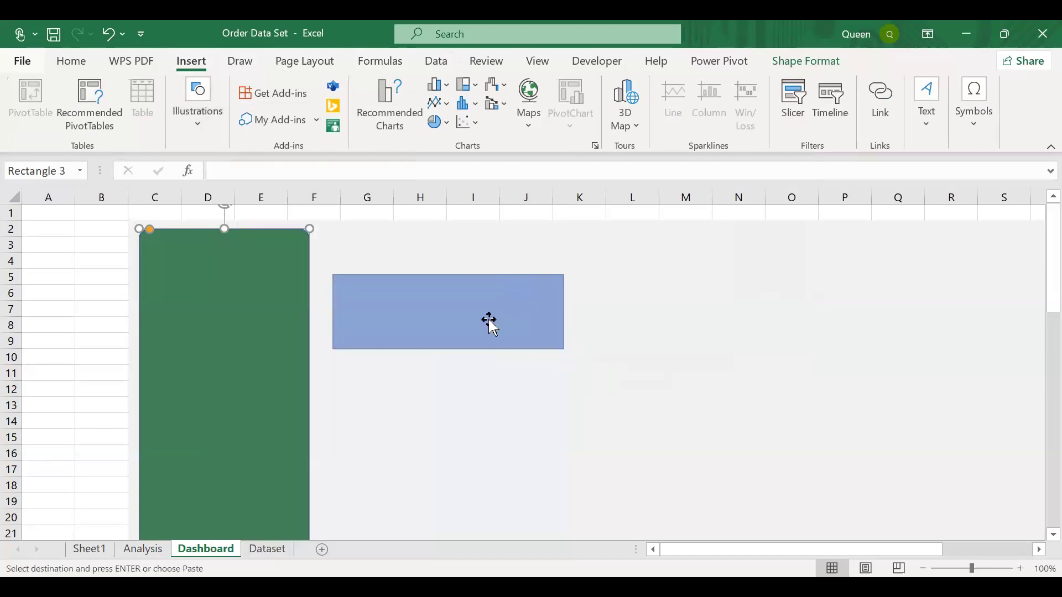
pyautogui.moveTo(482, 313); pyautogui.dragTo(490, 331)
# Duplicate the blue rectangle twice and line the copies up in a row beside it, starting near columns K and P
pyautogui.hotkey('ctrl', 'v')
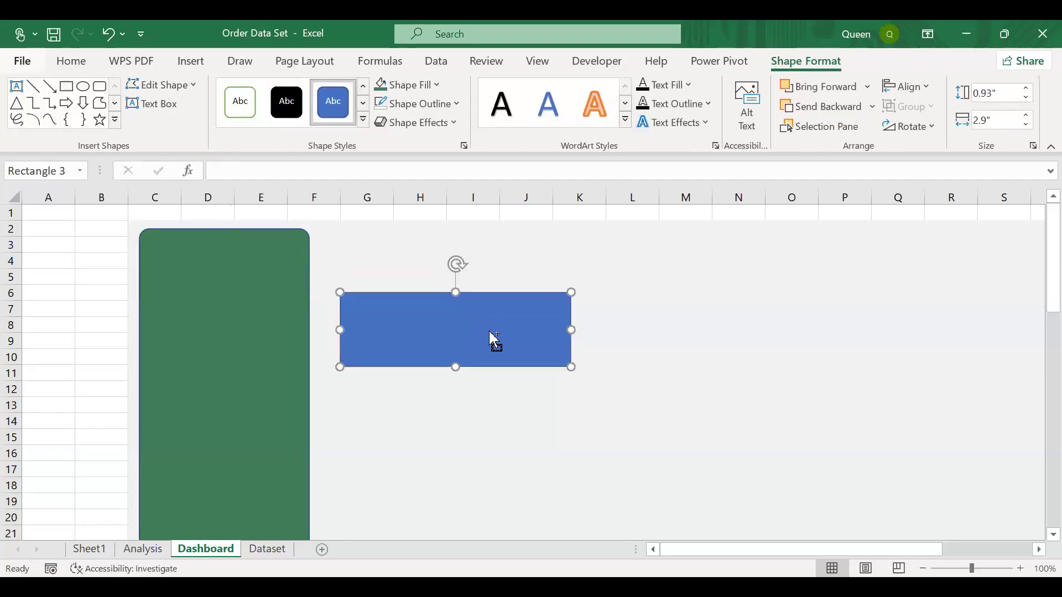
pyautogui.hotkey('ctrl', 'd')
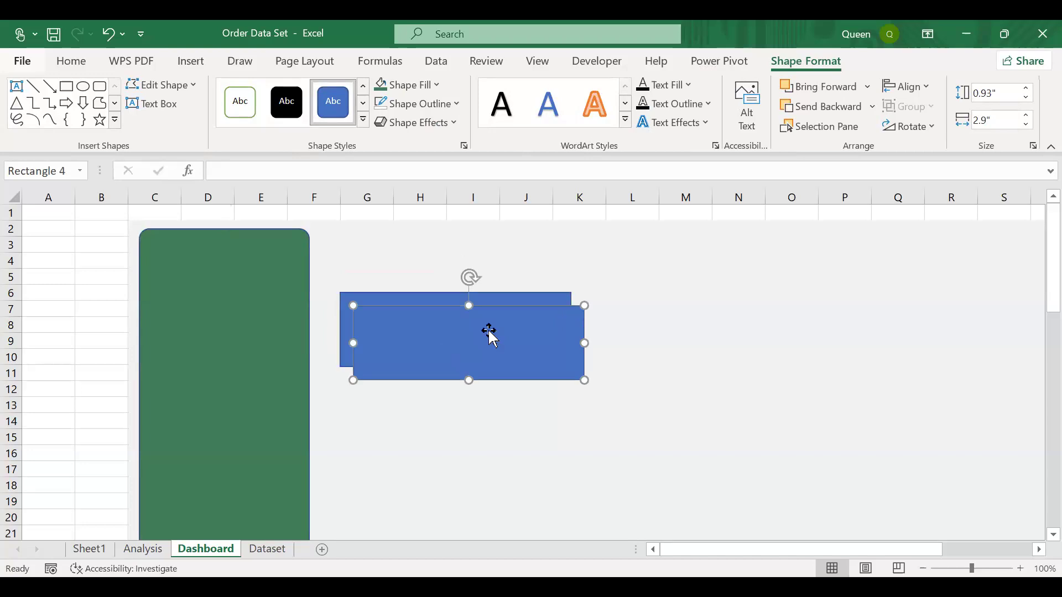
pyautogui.moveTo(490, 332); pyautogui.dragTo(725, 317)
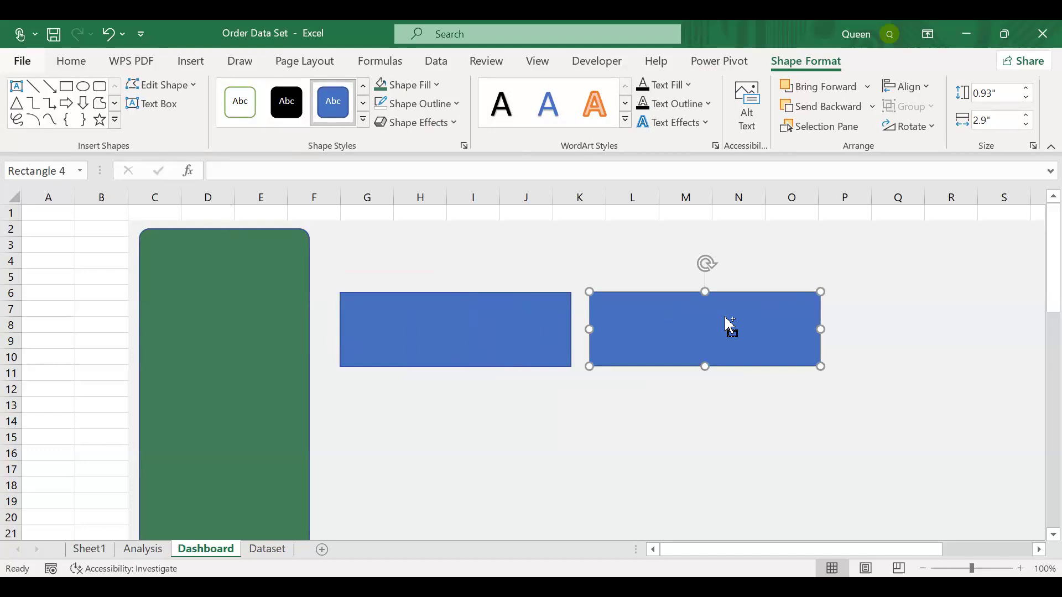
pyautogui.hotkey('ctrl', 'd')
pyautogui.moveTo(726, 319); pyautogui.dragTo(960, 304)
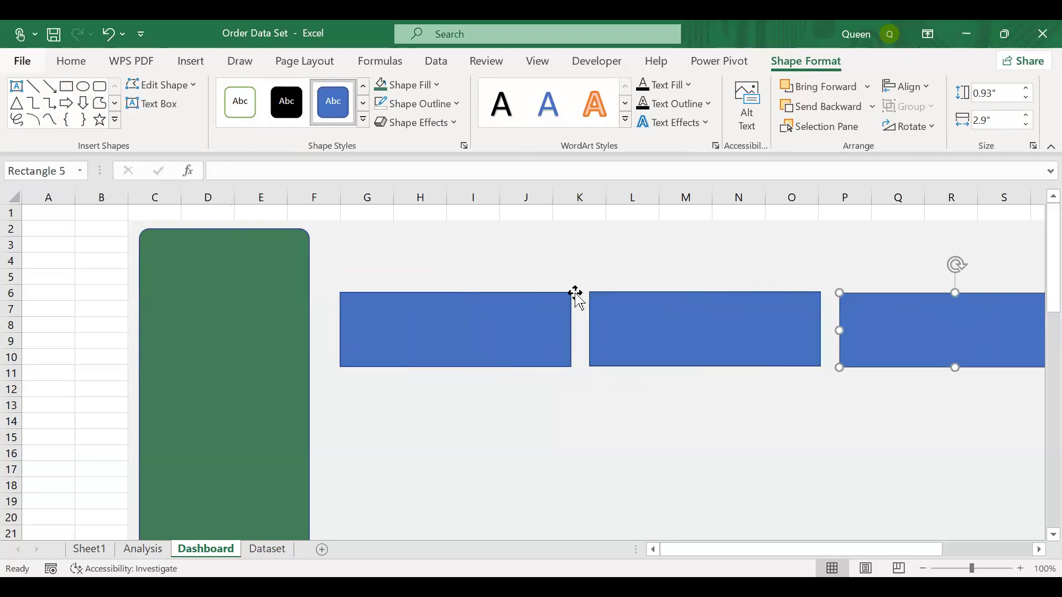
# Fill the first blue card beside the green panel with the custom colour #FF8BBD
pyautogui.click(525, 326)
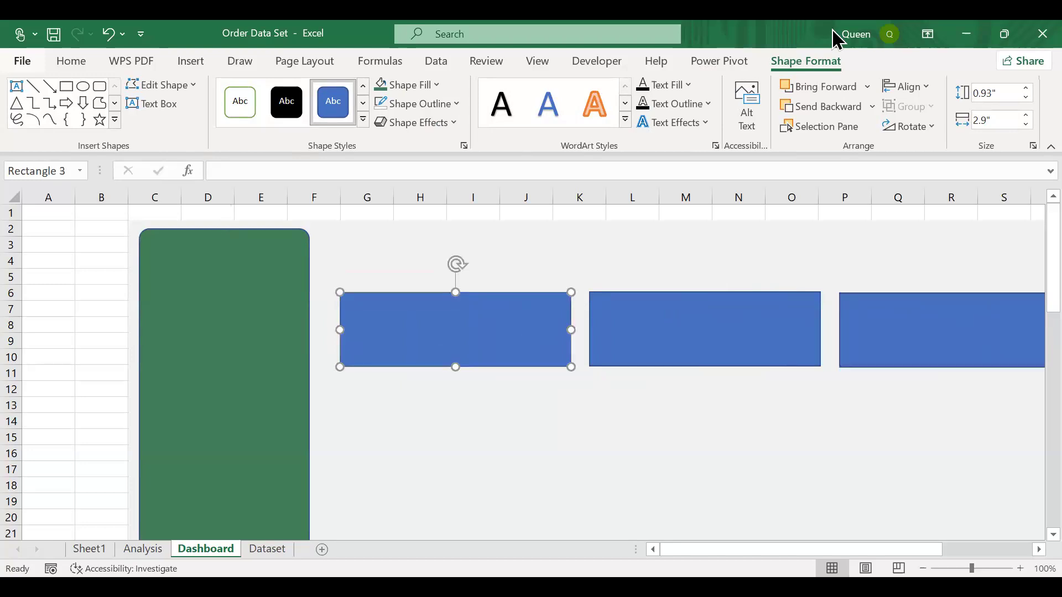
pyautogui.click(437, 85)
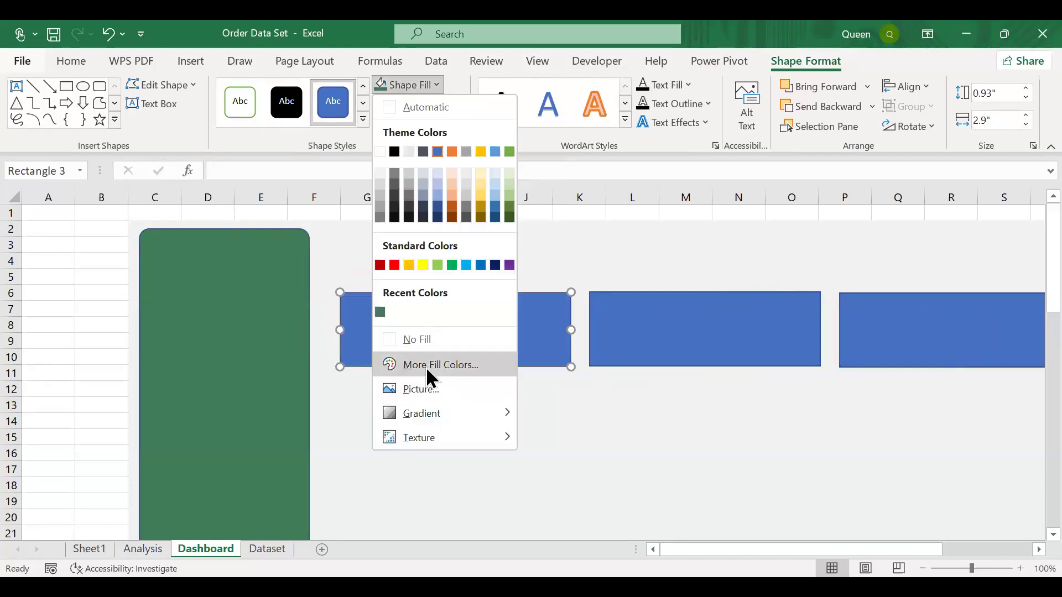
pyautogui.click(432, 378)
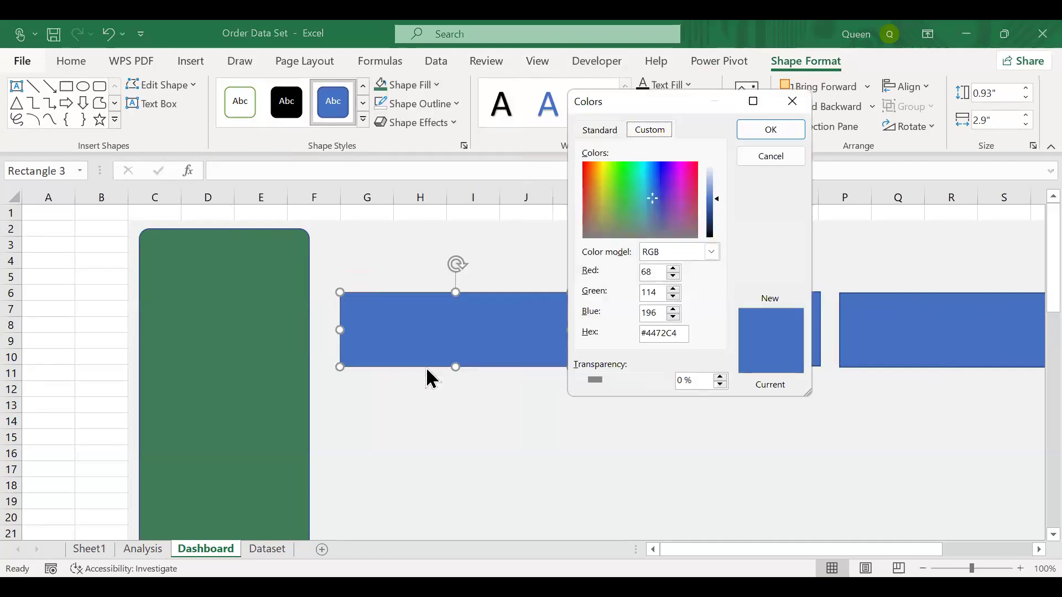
pyautogui.click(685, 334)
pyautogui.press('BackSpace')
pyautogui.press('BackSpace')
pyautogui.press('BackSpace')
pyautogui.press('BackSpace')
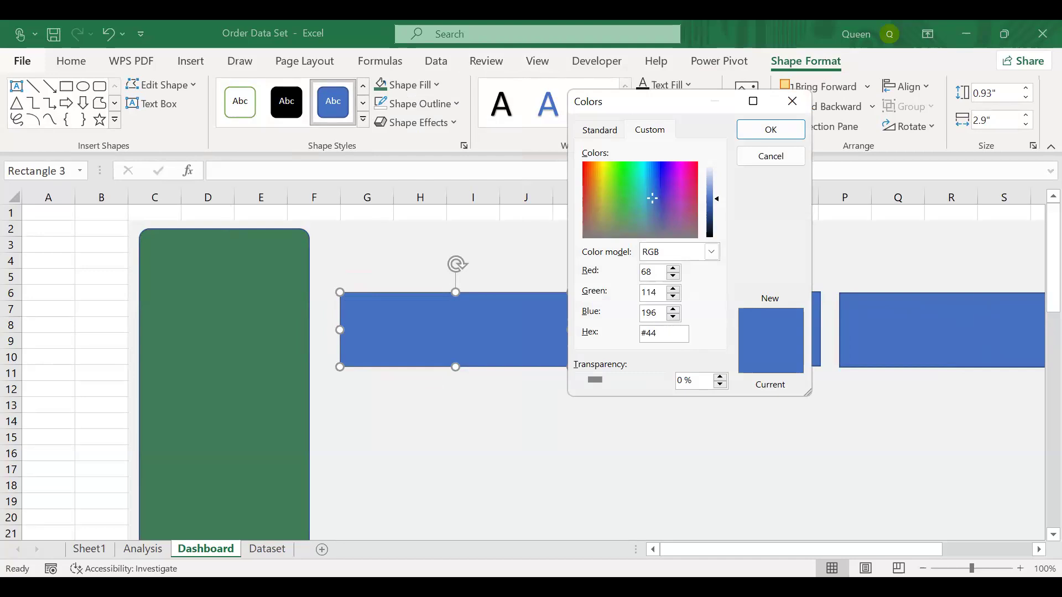
pyautogui.press('BackSpace')
pyautogui.press('BackSpace')
pyautogui.write('ff8bbd')
pyautogui.click(782, 137)
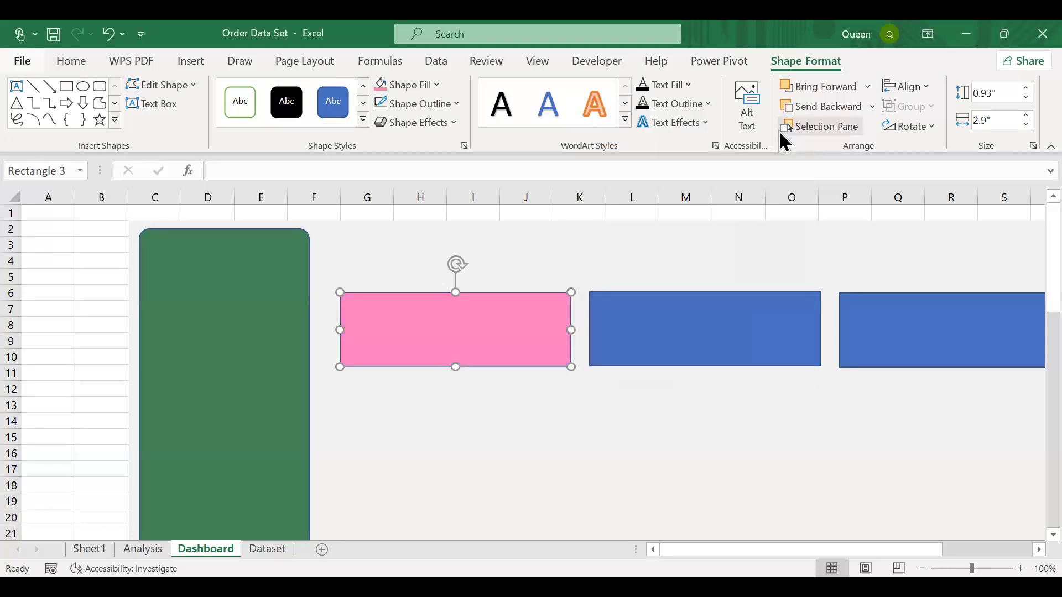
# Remove the pink card's outline and give it the outer shadow Offset: Bottom Right
pyautogui.click(454, 106)
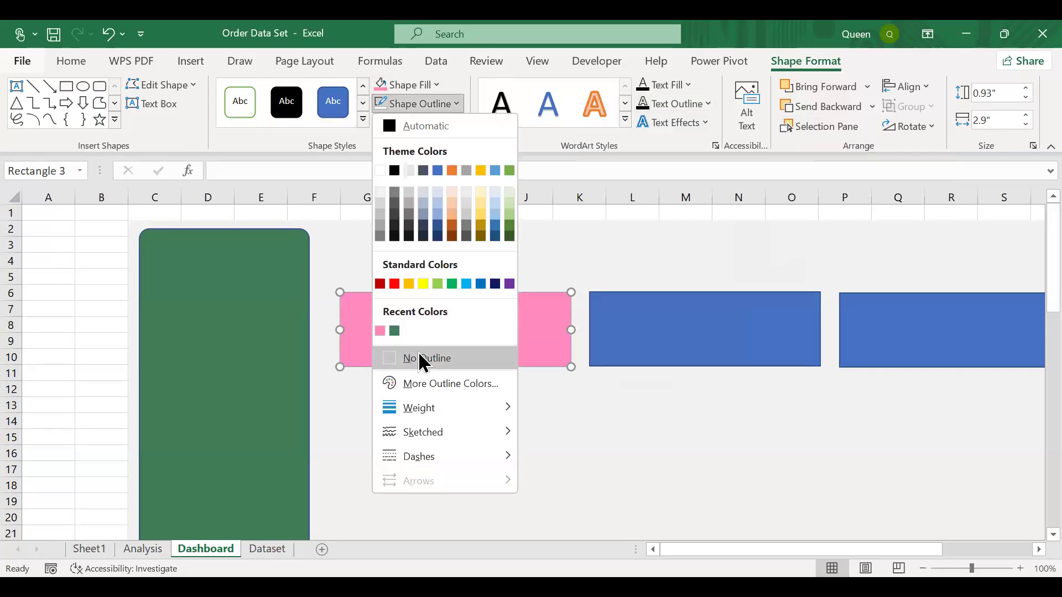
pyautogui.click(419, 357)
pyautogui.click(457, 125)
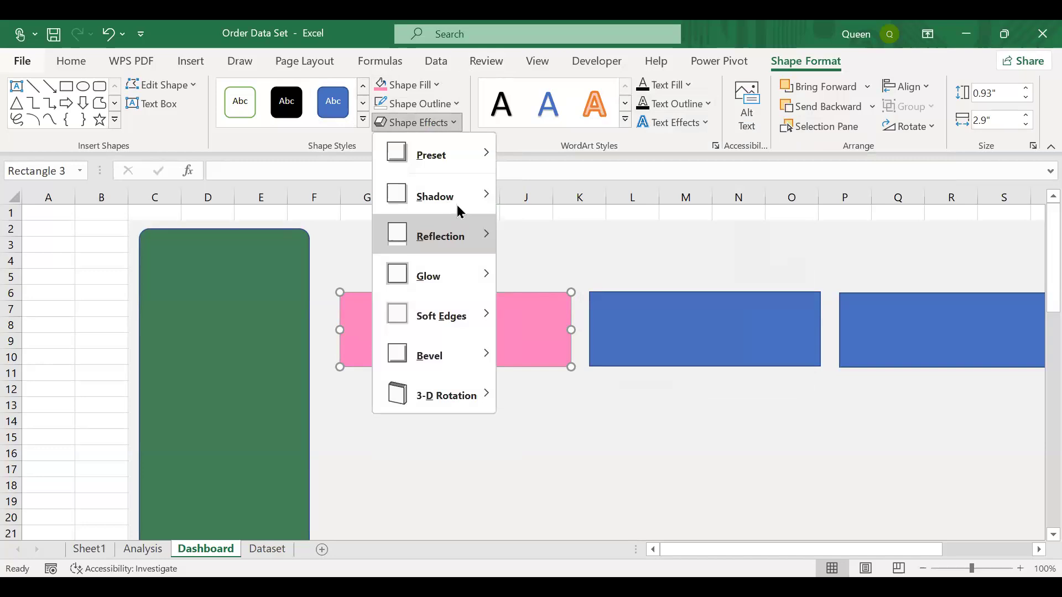
pyautogui.moveTo(459, 209)
pyautogui.click(523, 251)
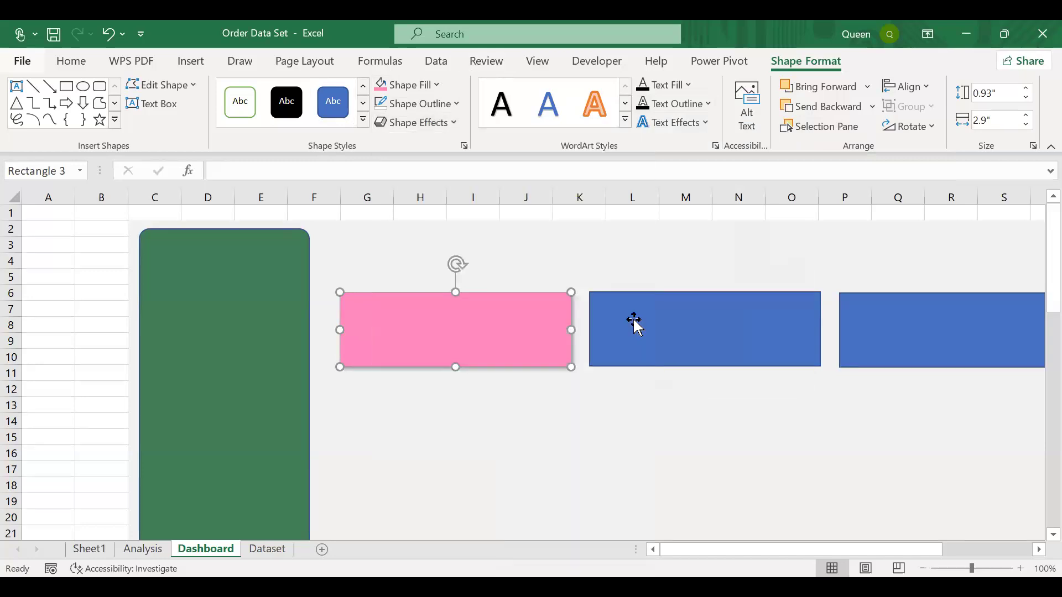
# Fill the middle card with the recently used dark green of the side panel
pyautogui.click(634, 322)
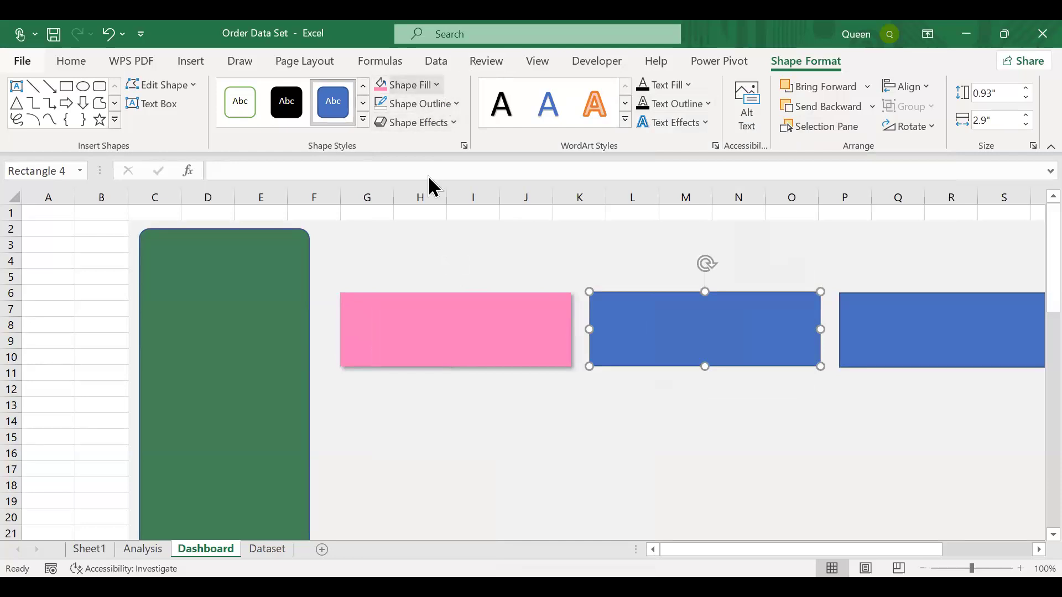
pyautogui.click(434, 85)
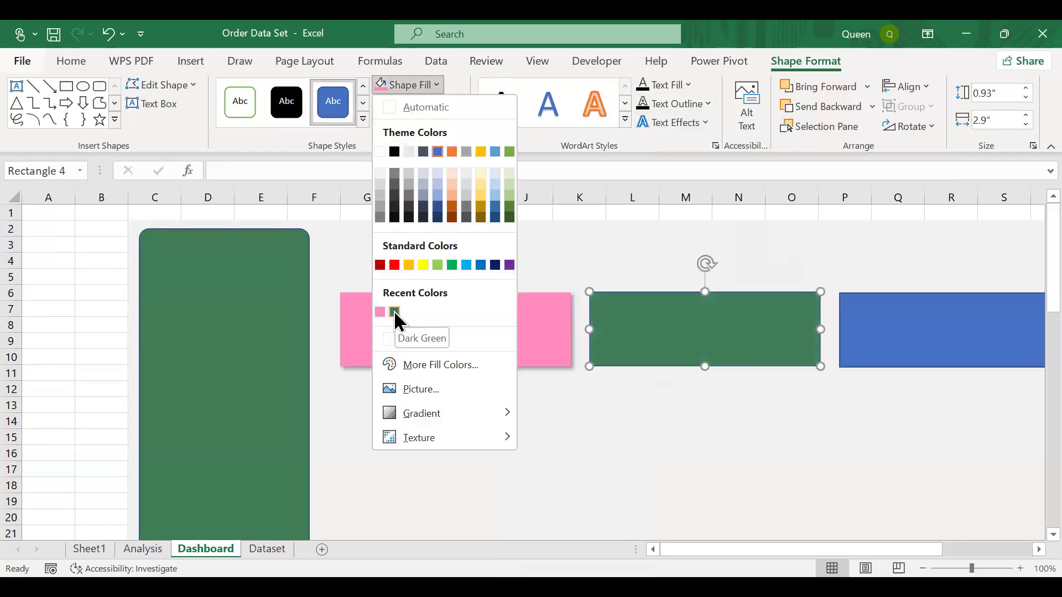
pyautogui.click(394, 310)
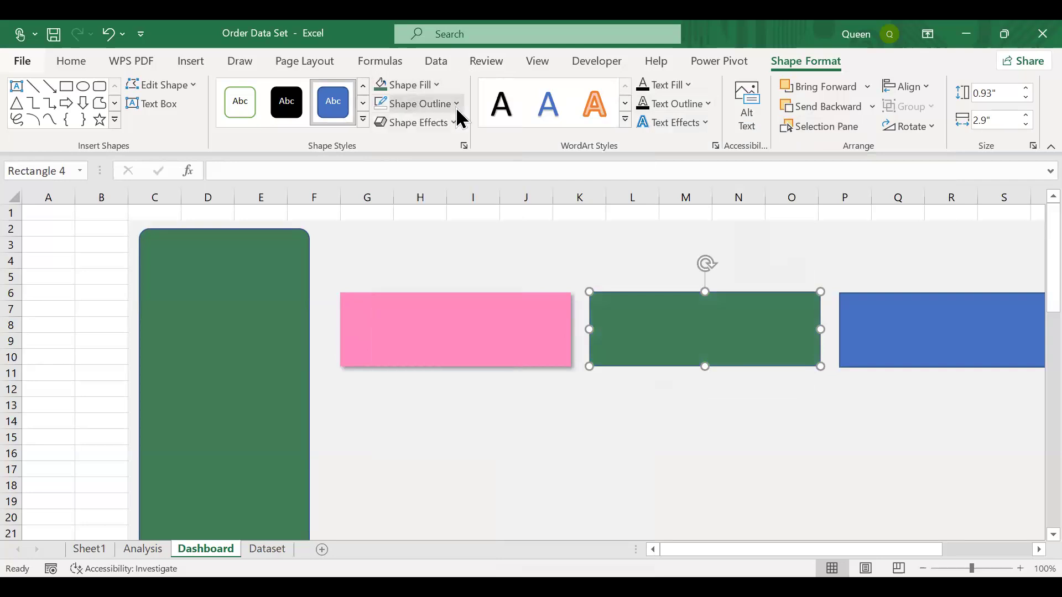
# Remove the middle green card's outline and give it the outer shadow Offset: Bottom Right
pyautogui.click(457, 106)
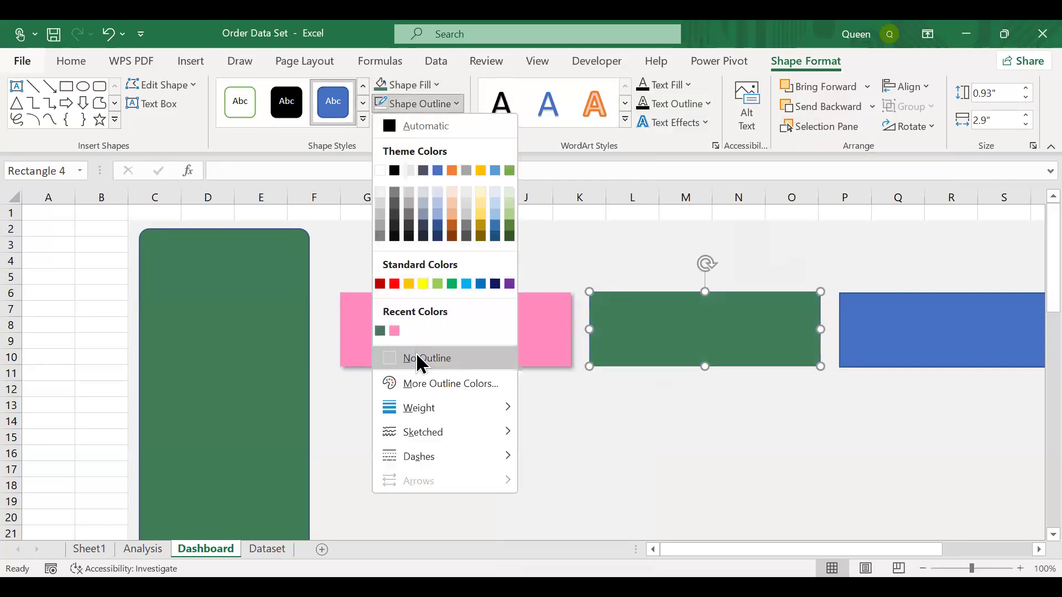
pyautogui.click(418, 358)
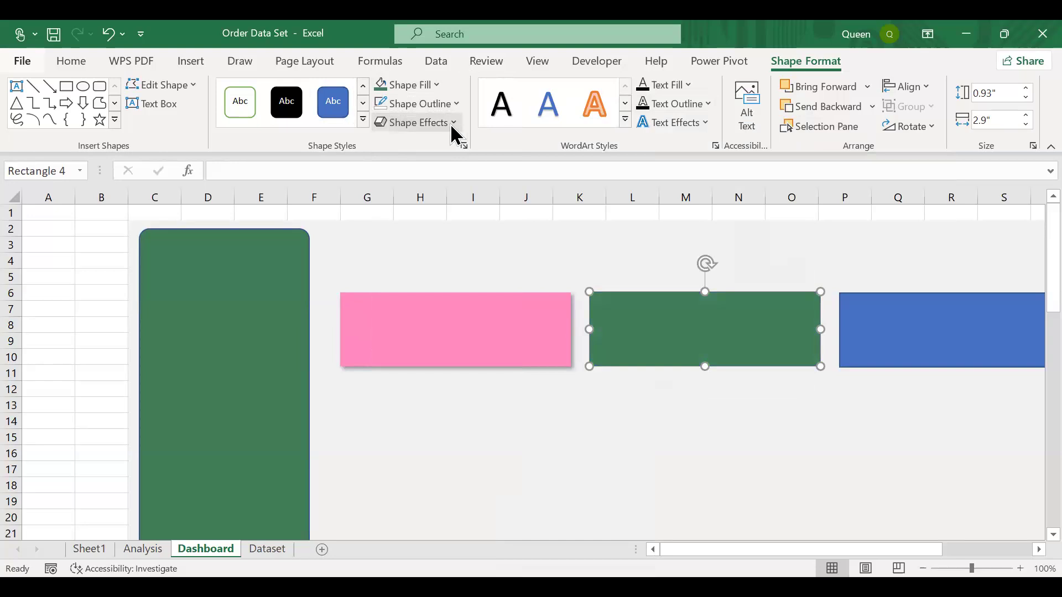
pyautogui.click(450, 124)
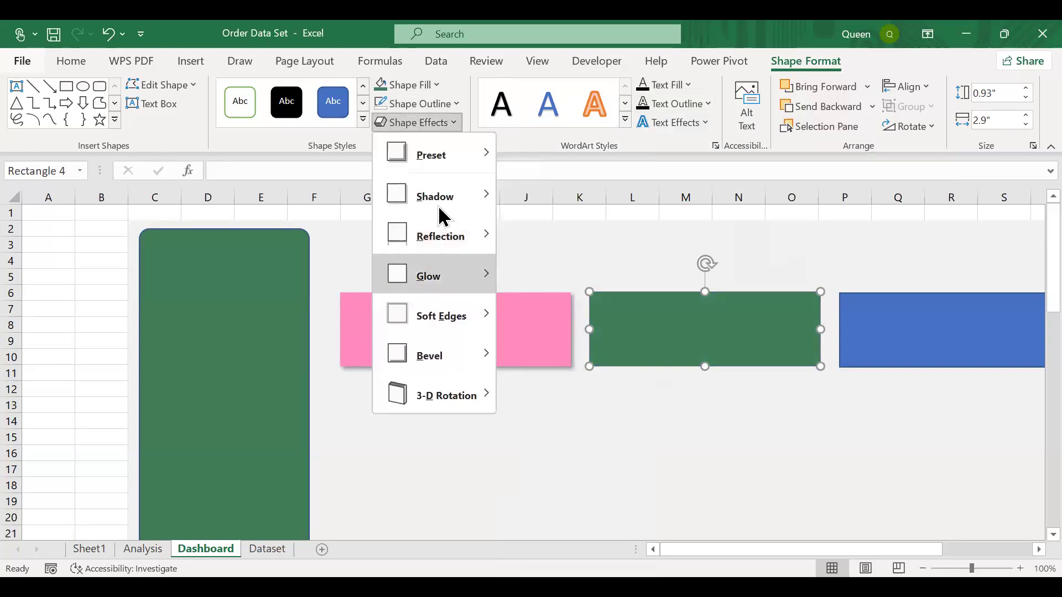
pyautogui.moveTo(442, 212)
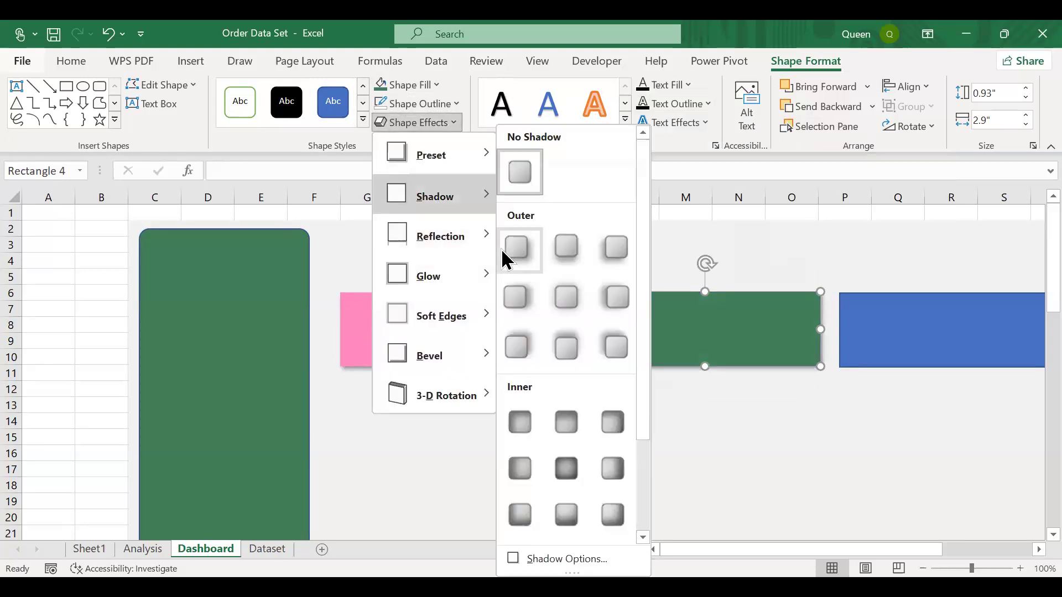
pyautogui.click(569, 351)
# Fill the third card, across columns P to T, with the custom colour #EF9651
pyautogui.hscroll(2, 741, 334)
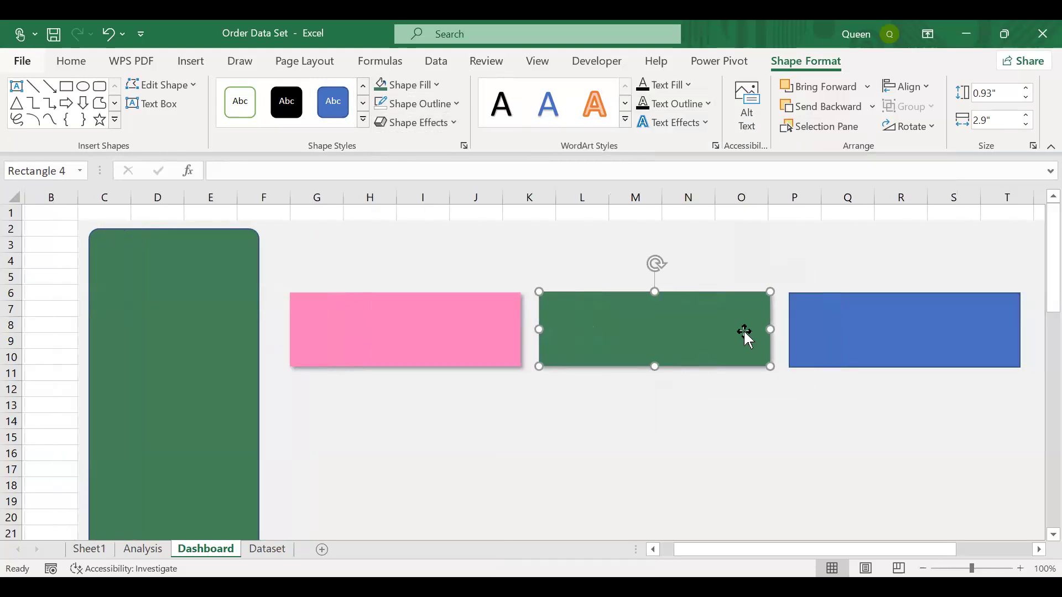
pyautogui.click(831, 343)
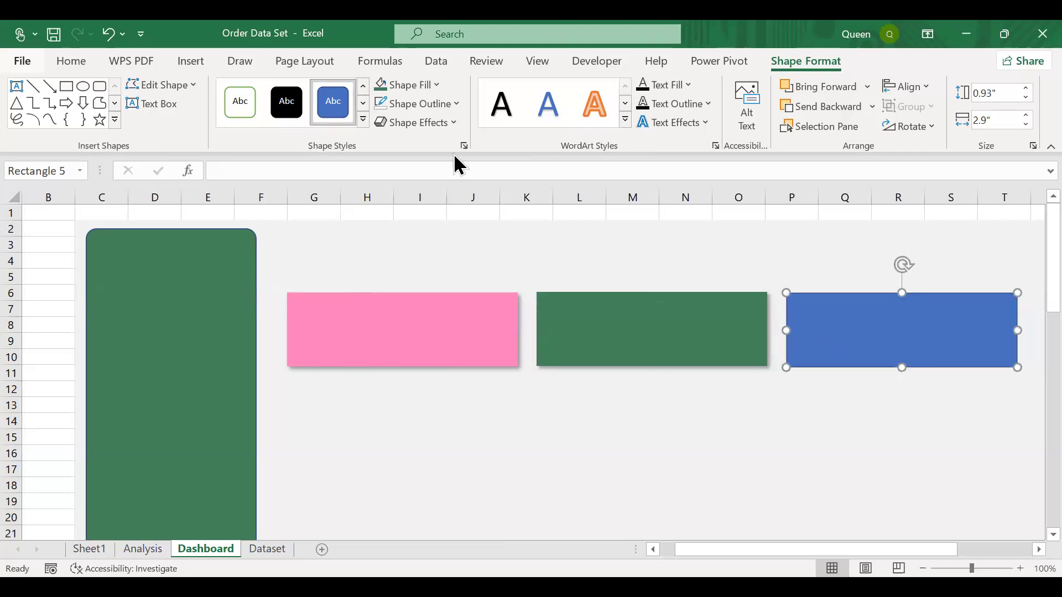
pyautogui.click(433, 89)
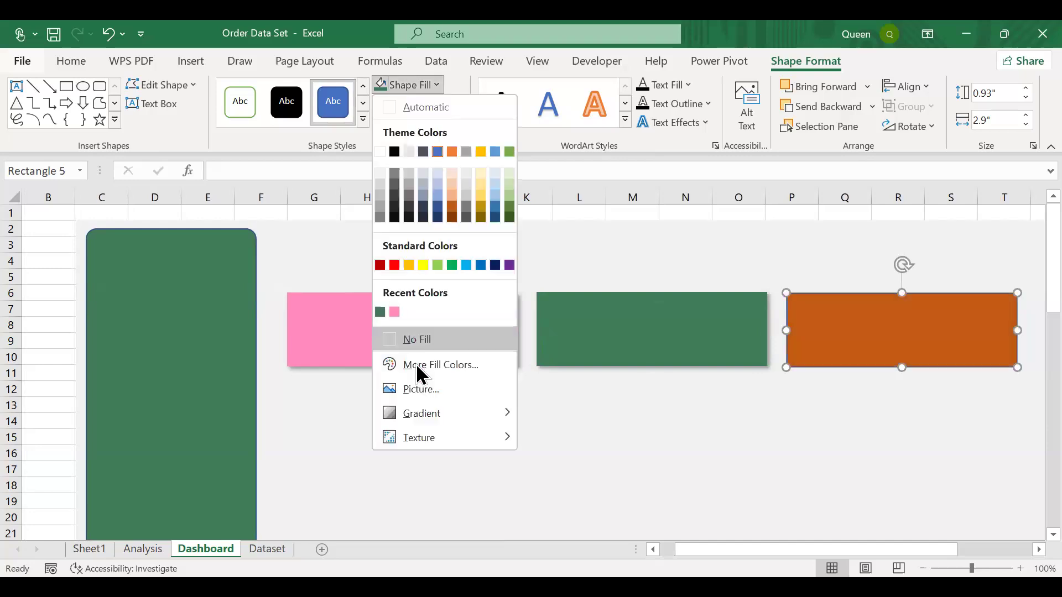
pyautogui.click(418, 365)
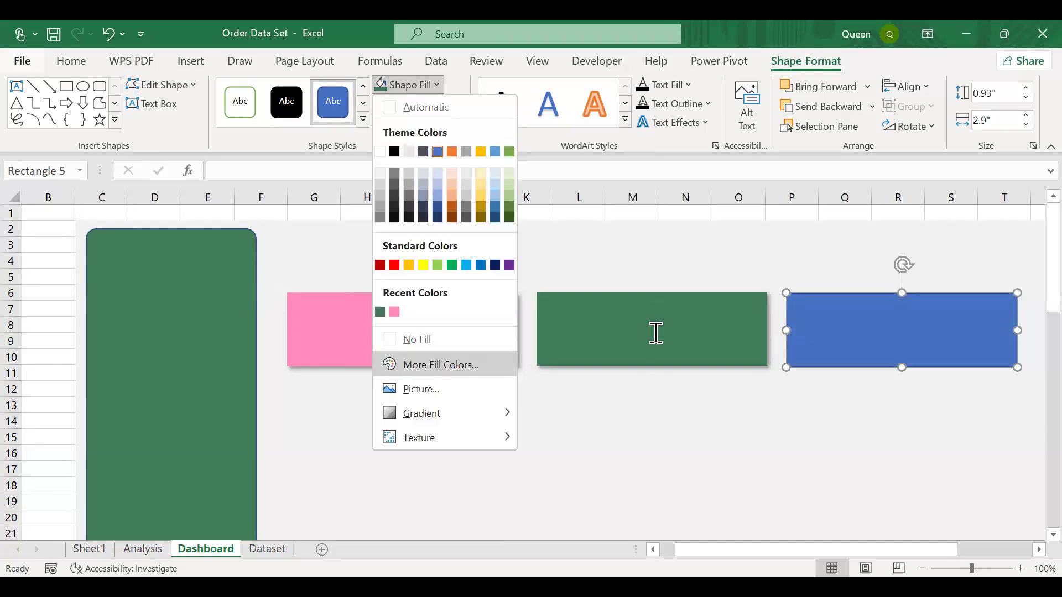
pyautogui.press('BackSpace')
pyautogui.press('BackSpace')
pyautogui.press('BackSpace')
pyautogui.press('BackSpace')
pyautogui.press('BackSpace')
pyautogui.press('BackSpace')
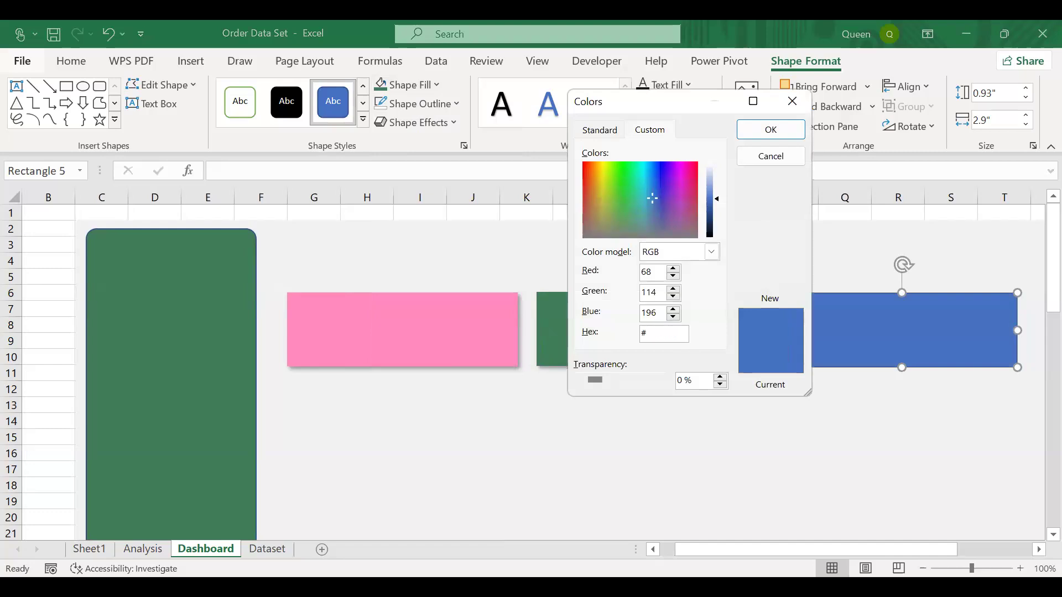
pyautogui.write('ef9')
pyautogui.write('5')
pyautogui.press('BackSpace')
pyautogui.write('651')
pyautogui.click(788, 137)
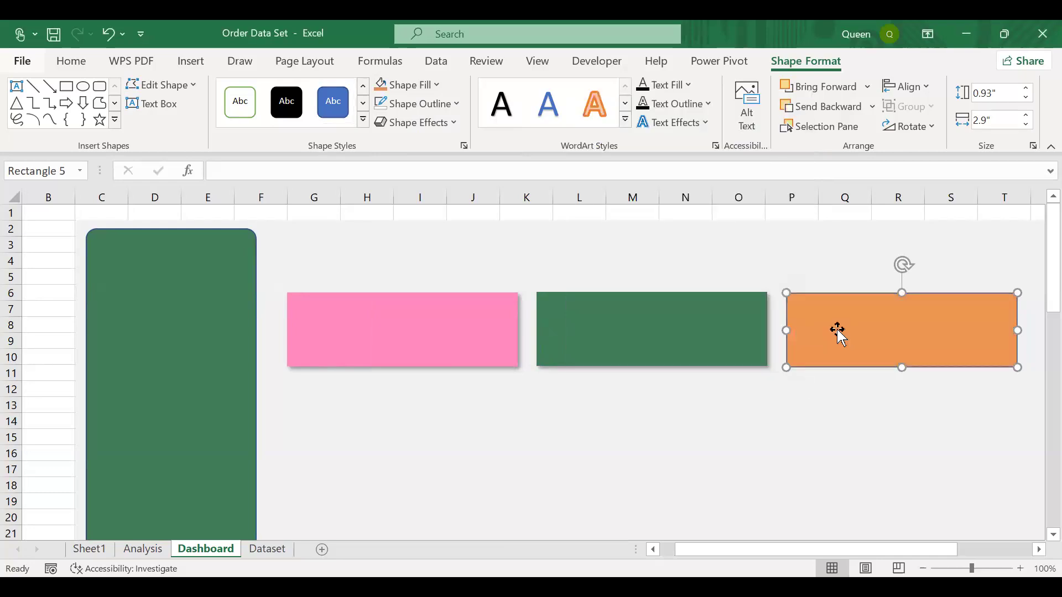
# Remove the orange card's outline and give it the outer shadow Offset: Bottom Right
pyautogui.click(457, 105)
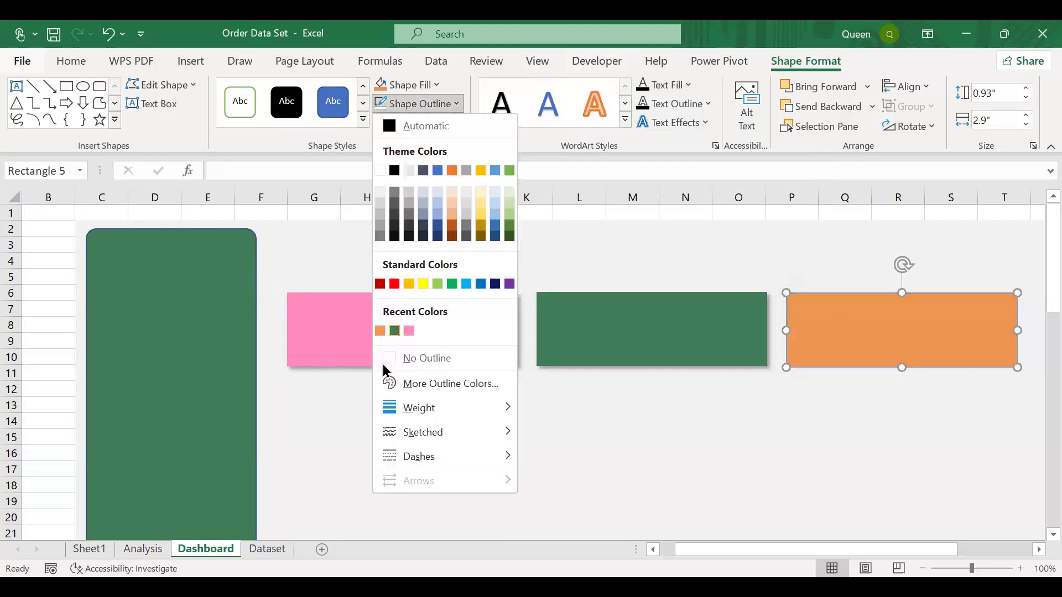
pyautogui.click(383, 363)
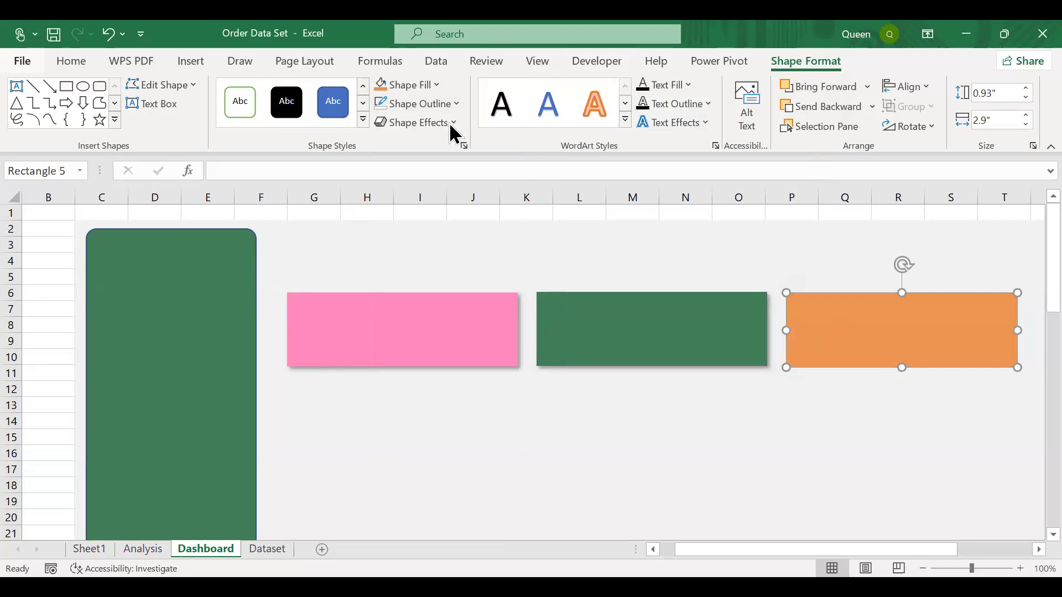
pyautogui.click(451, 124)
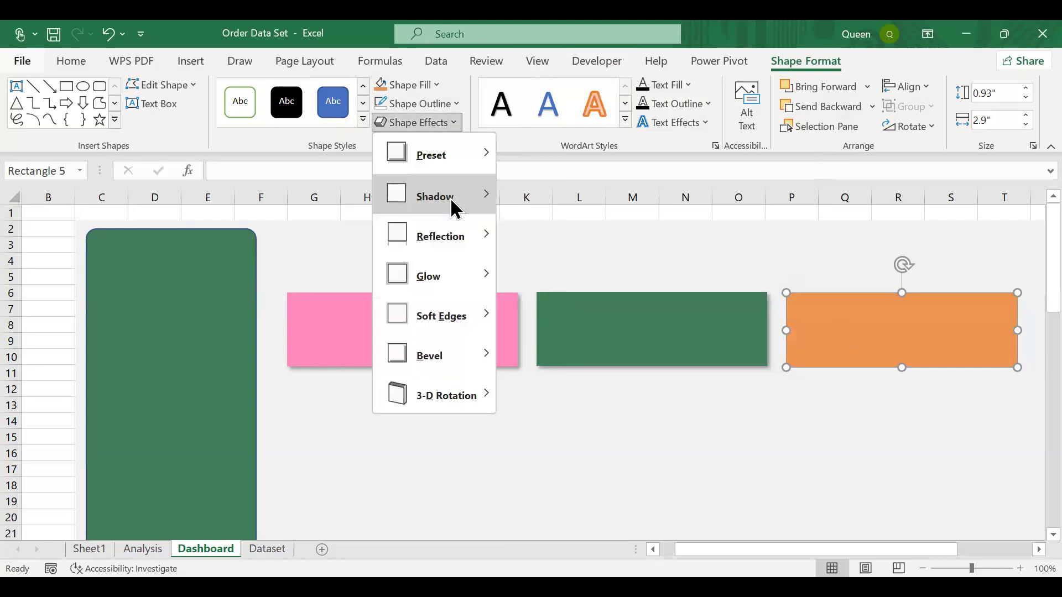
pyautogui.moveTo(454, 209)
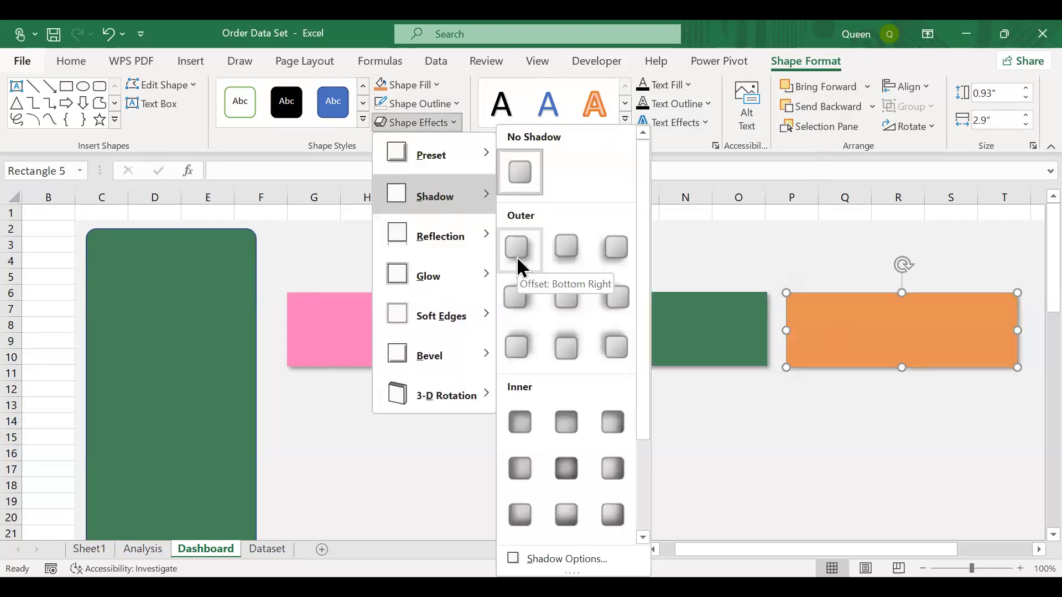
pyautogui.click(519, 260)
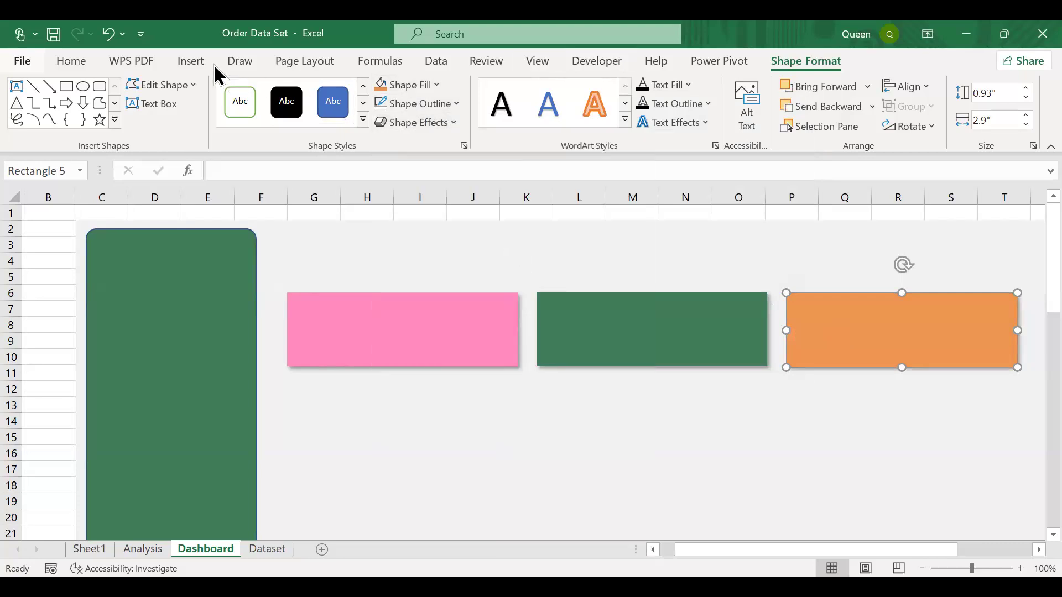
# Draw a rectangle about 9.24" wide and 2.51" high below the three cards, spanning columns G to T and rows 12 to 24
pyautogui.click(191, 61)
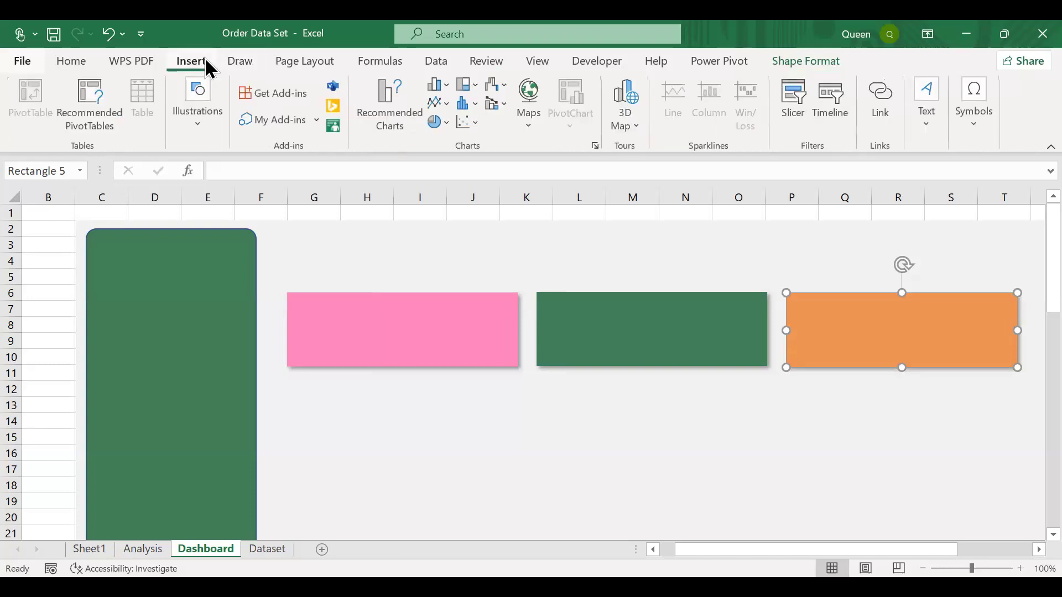
pyautogui.click(208, 131)
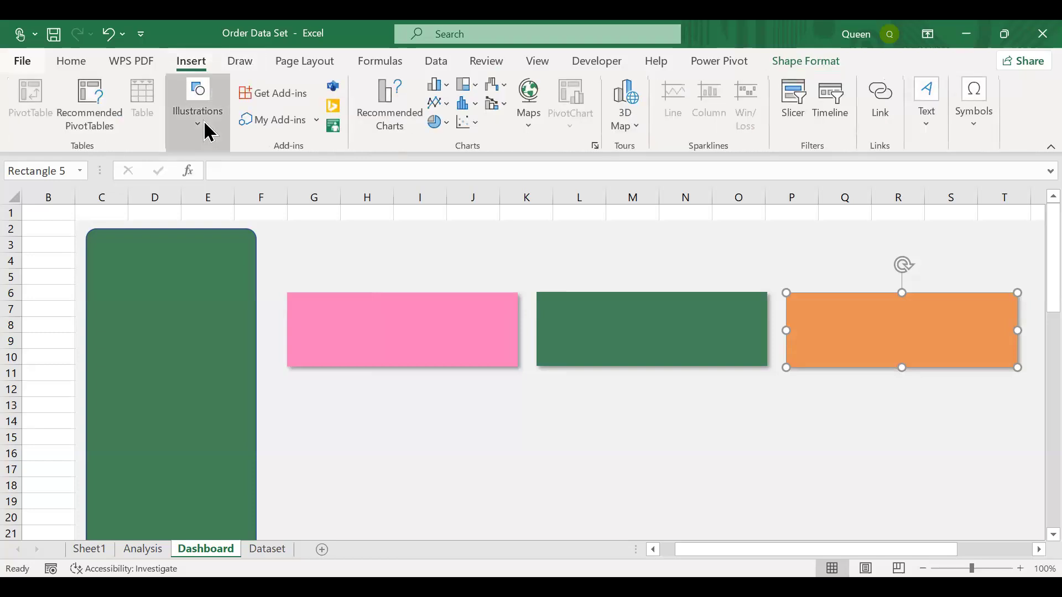
pyautogui.click(236, 205)
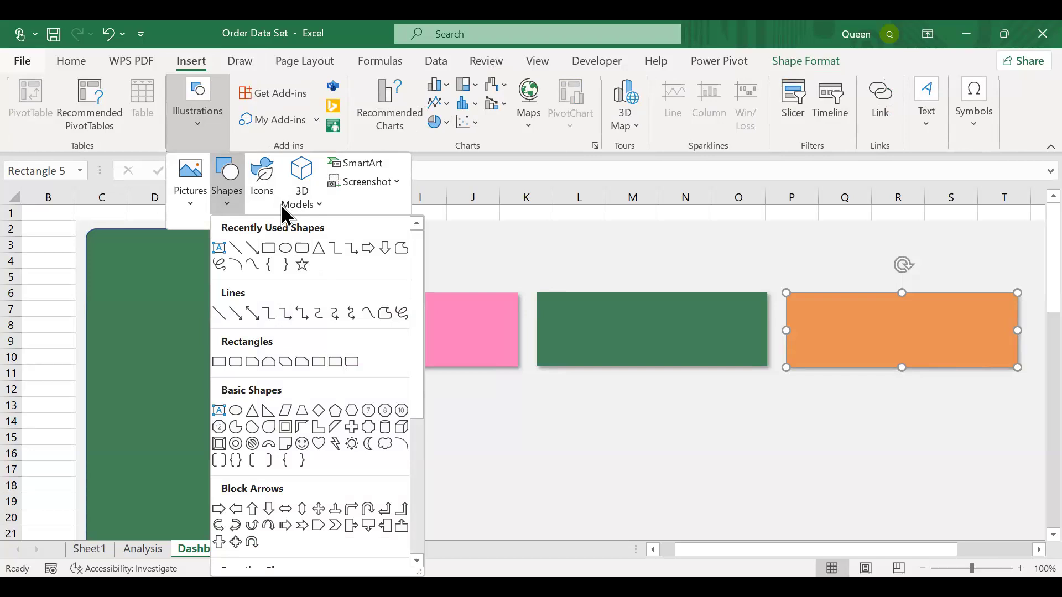
pyautogui.click(269, 249)
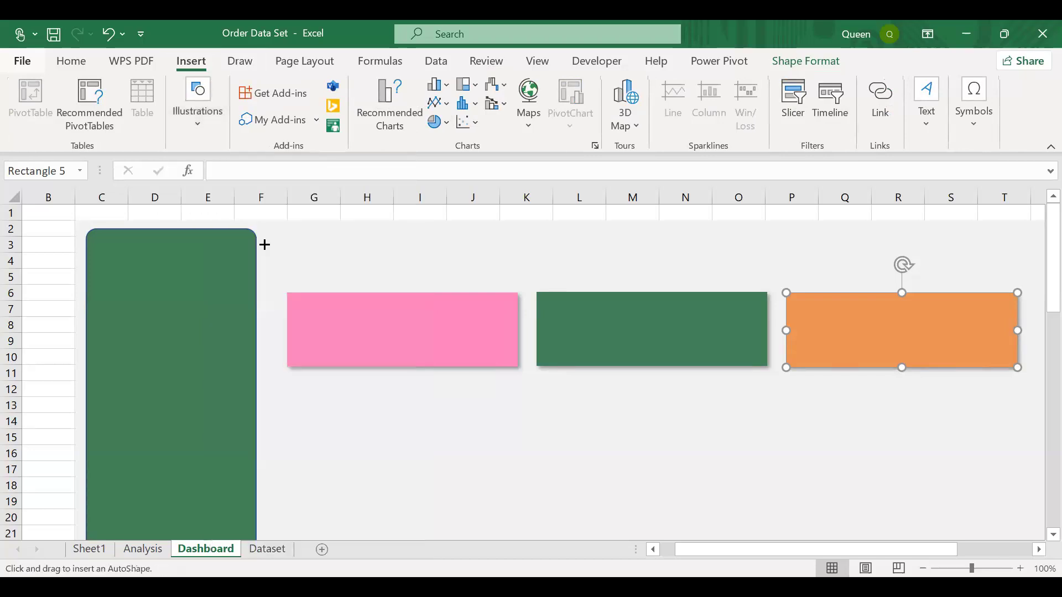
pyautogui.scroll(-7, 265, 244)
pyautogui.scroll(7, 379, 275)
pyautogui.moveTo(1039, 299); pyautogui.dragTo(1047, 341)
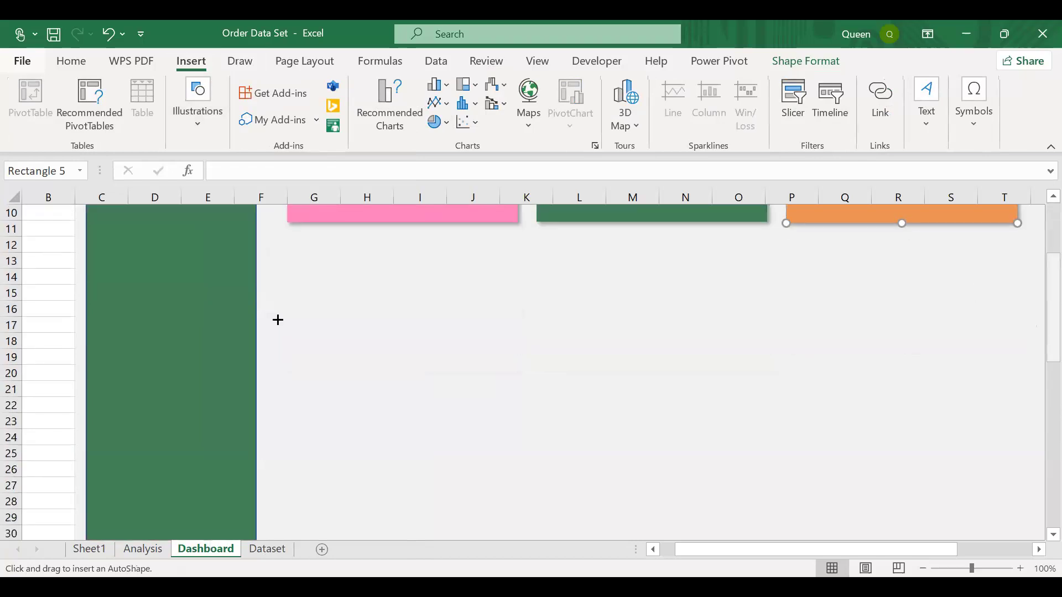
pyautogui.moveTo(294, 267)
pyautogui.mouseDown()
pyautogui.moveTo(921, 358)
pyautogui.moveTo(1050, 333)
pyautogui.moveTo(1018, 327)
pyautogui.moveTo(1030, 323)
pyautogui.mouseUp()
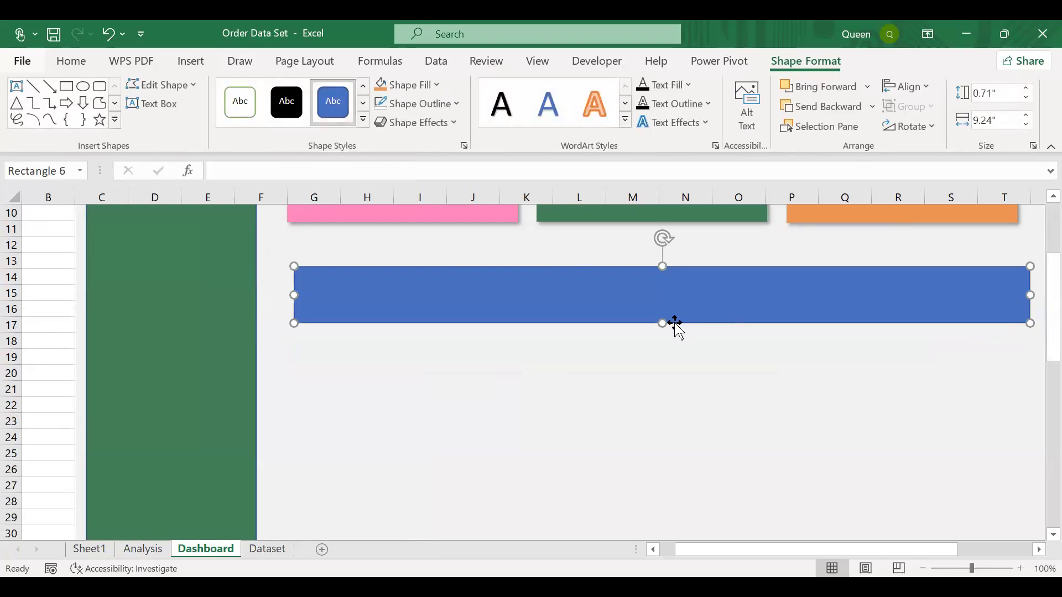
pyautogui.moveTo(662, 324); pyautogui.dragTo(645, 439)
pyautogui.moveTo(663, 267); pyautogui.dragTo(657, 238)
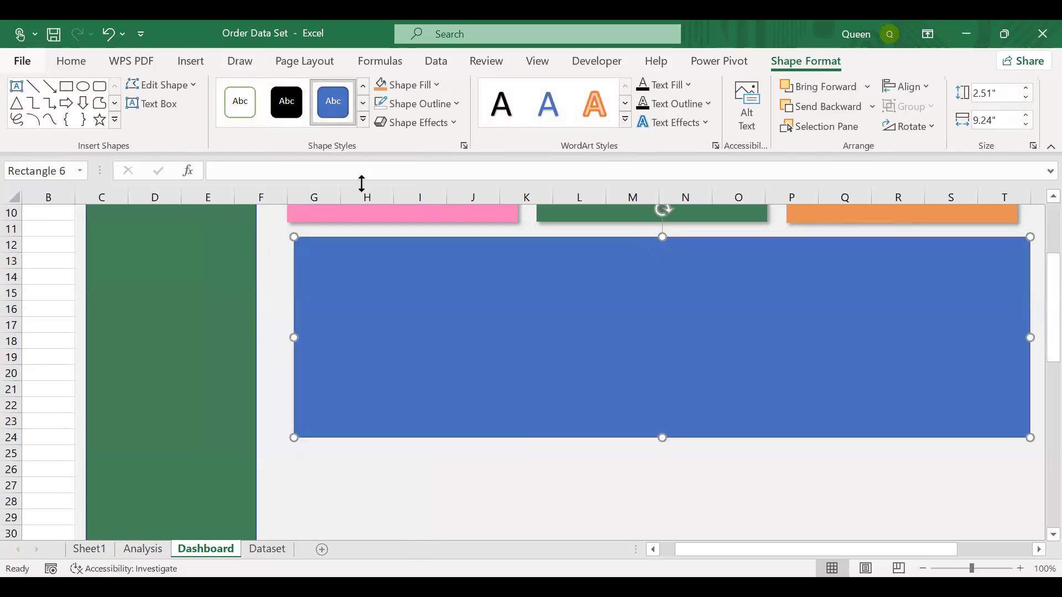
# Set the large rectangle below the cards to No Fill
pyautogui.click(437, 86)
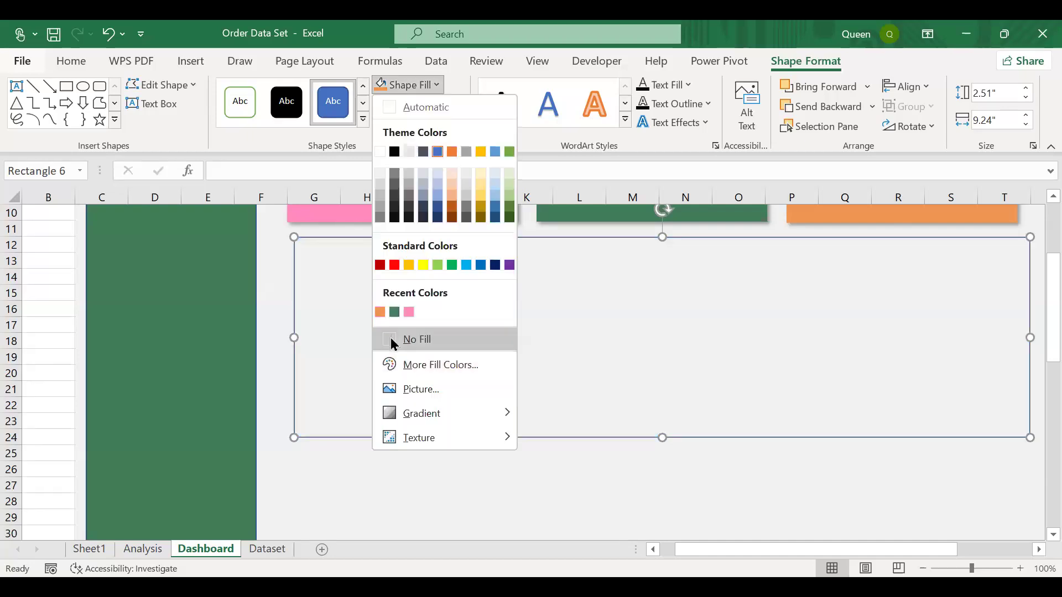
pyautogui.click(392, 340)
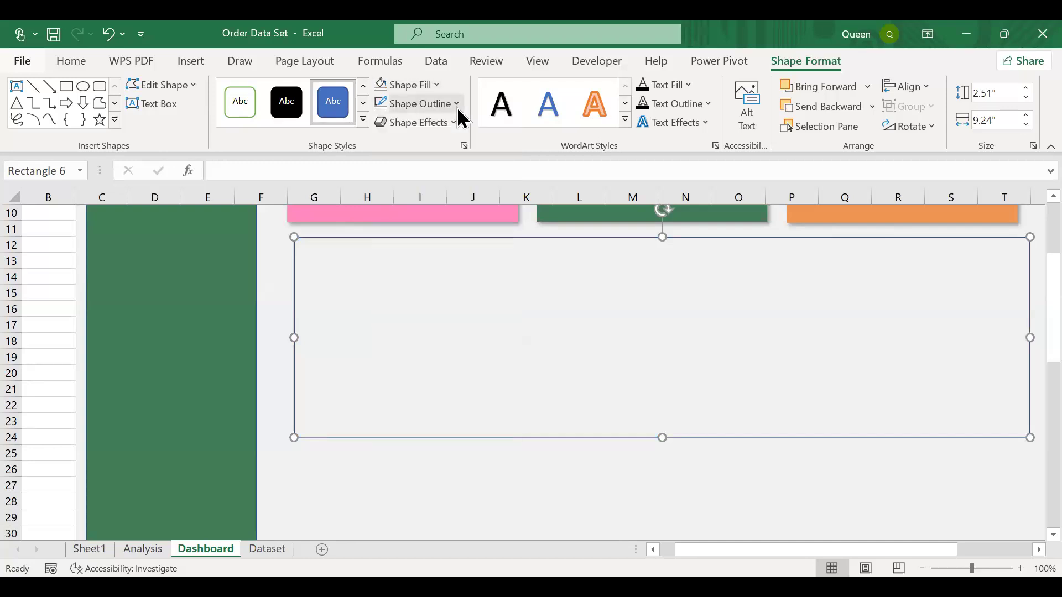
# Remove the outline of the large rectangle below the cards and give it the outer shadow Offset: Bottom Right
pyautogui.click(457, 105)
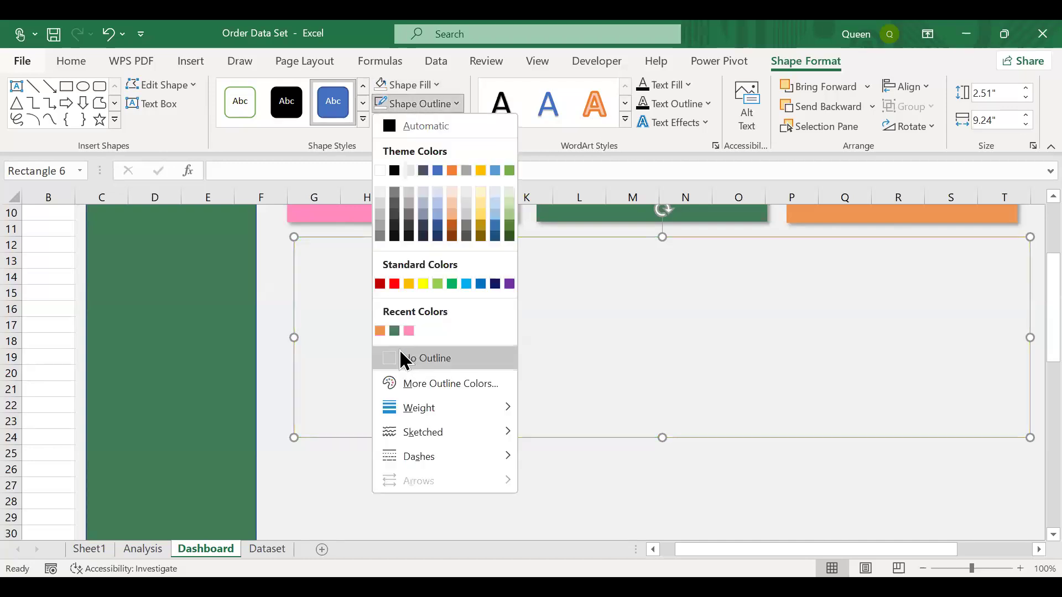
pyautogui.click(390, 357)
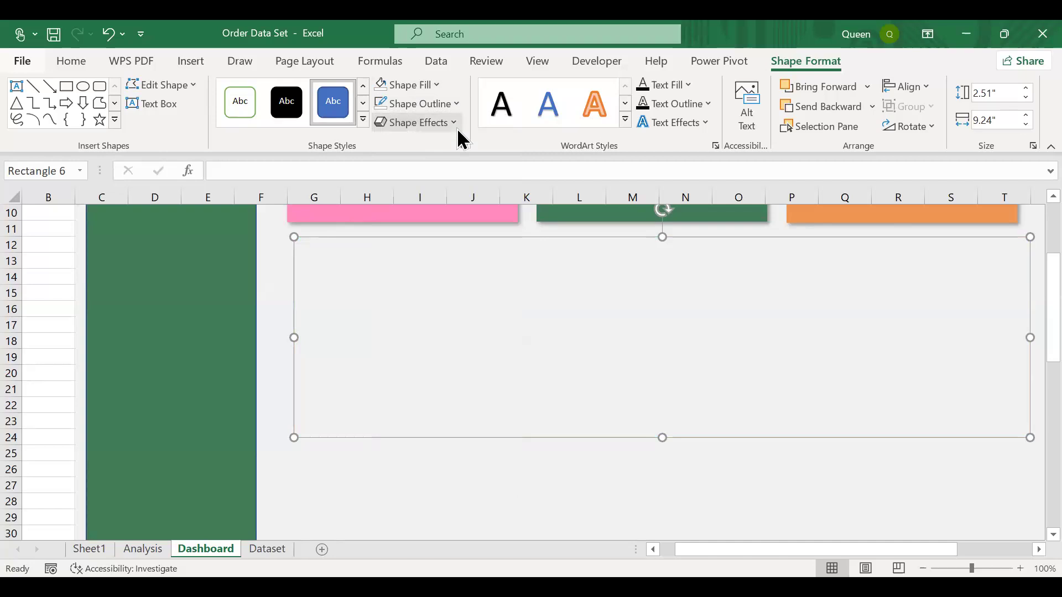
pyautogui.click(456, 128)
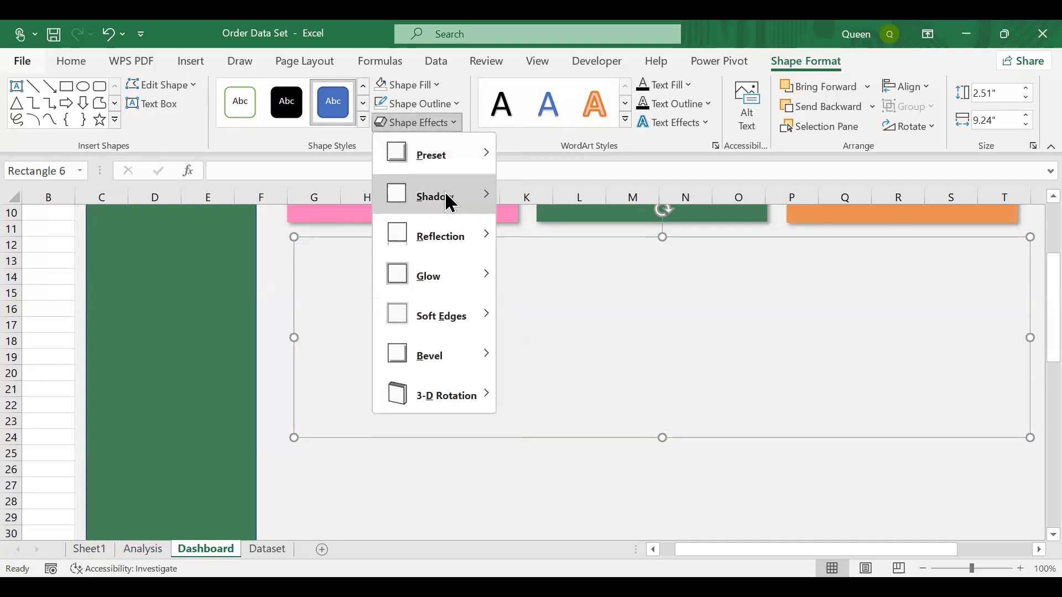
pyautogui.moveTo(450, 202)
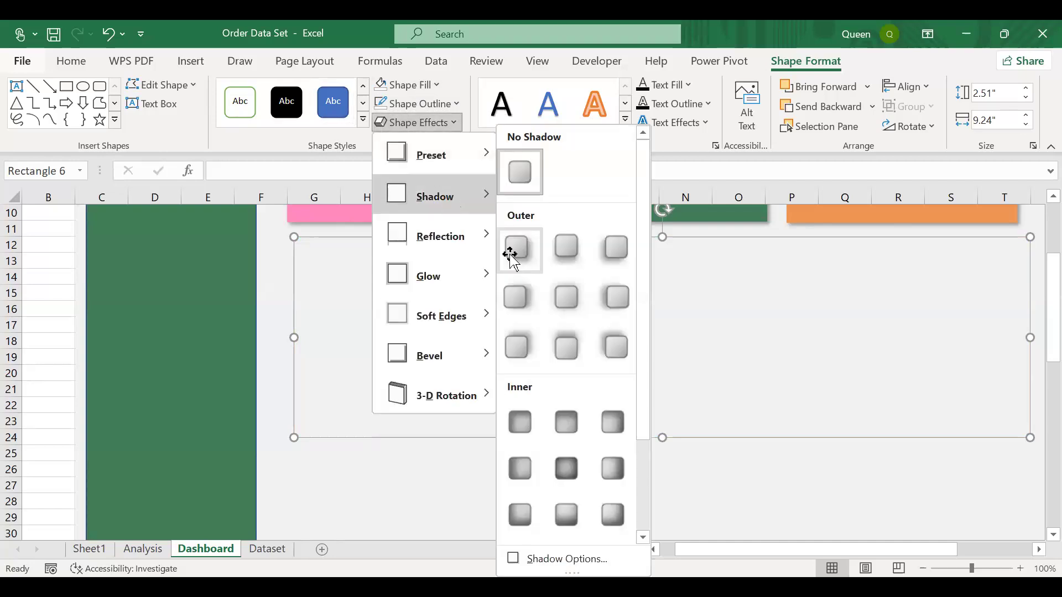
pyautogui.click(449, 104)
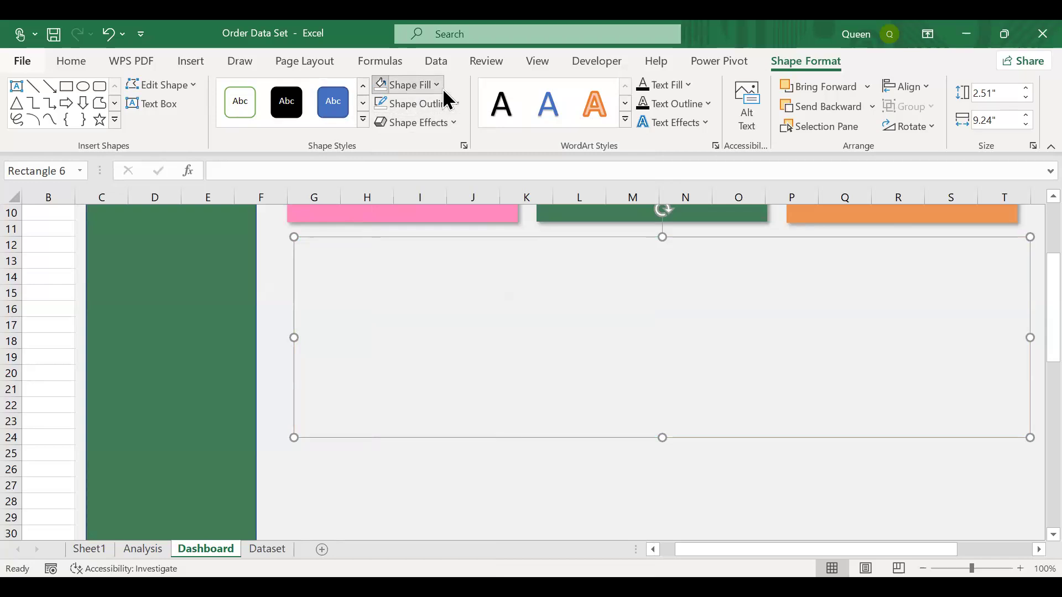
# Fill the large rectangle below the three cards with white
pyautogui.click(437, 86)
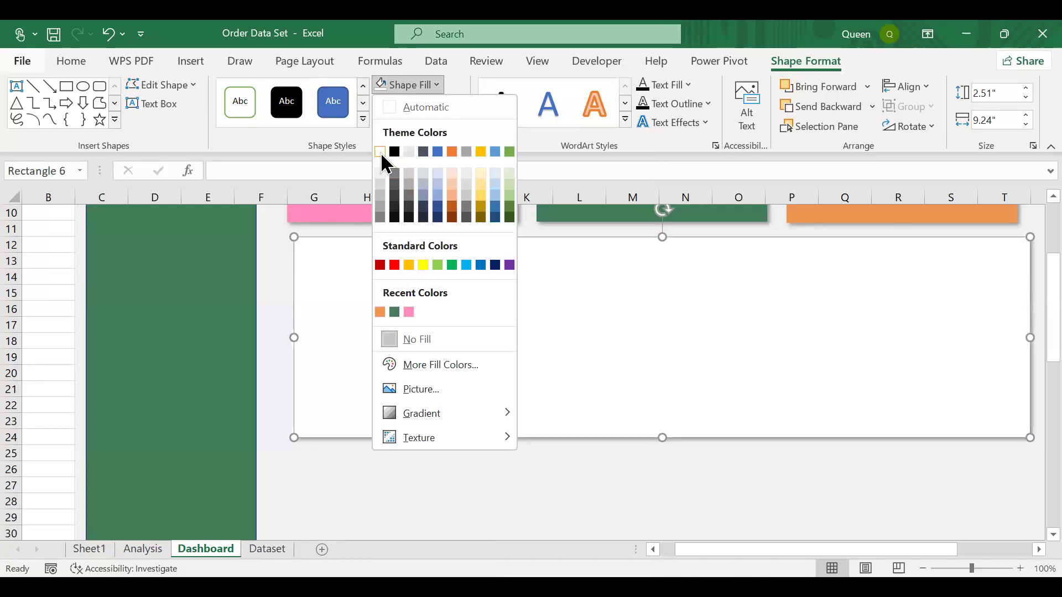
pyautogui.click(380, 152)
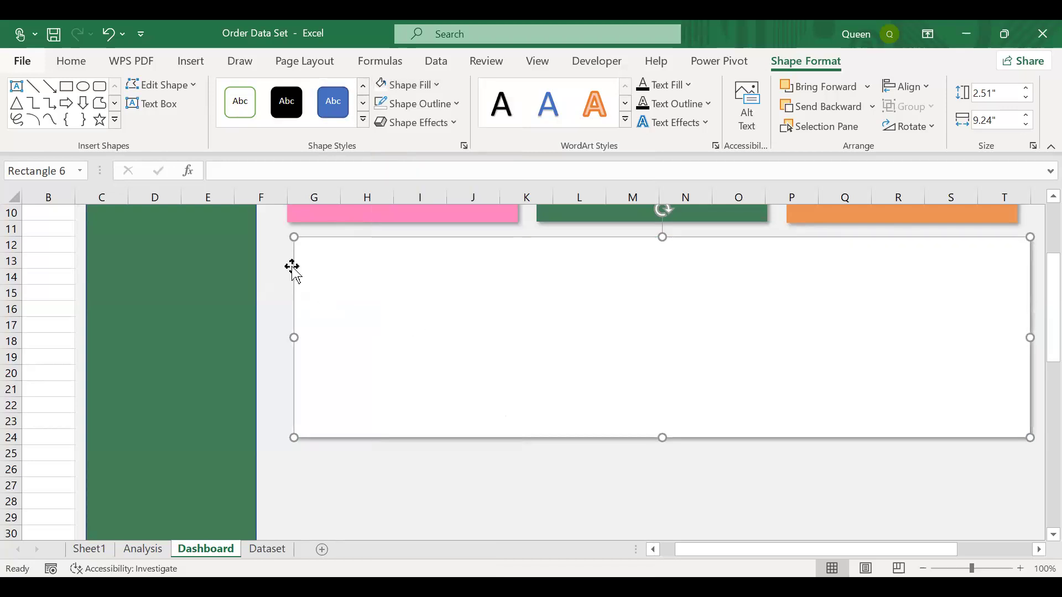
pyautogui.click(285, 269)
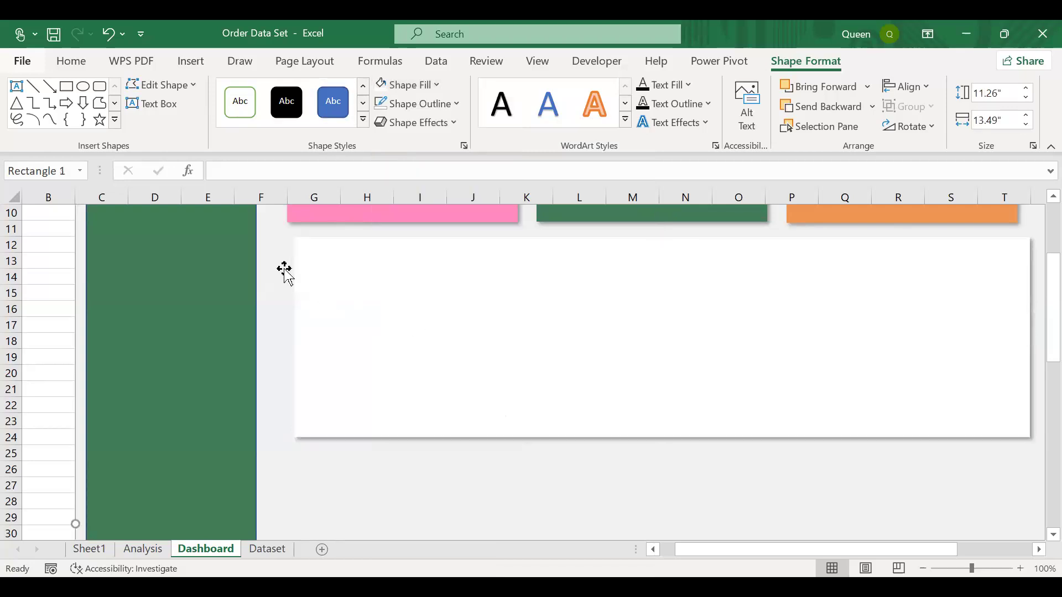
# Duplicate the large white rectangle and place the copy directly below it, aligned with columns G to T and starting at row 25
pyautogui.click(387, 287)
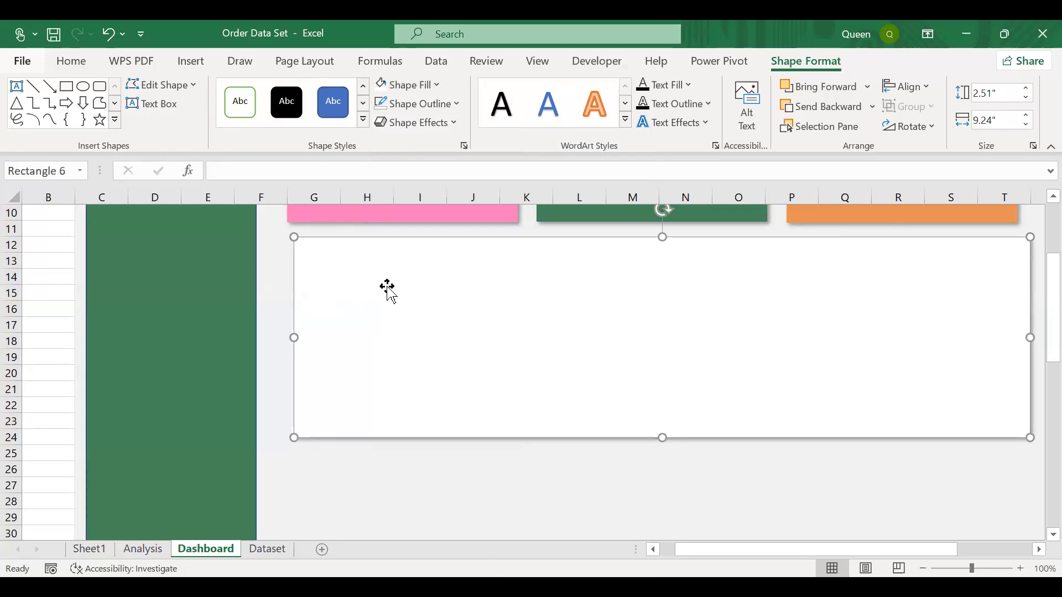
pyautogui.hotkey('ctrl', 'd')
pyautogui.moveTo(386, 288); pyautogui.dragTo(360, 428)
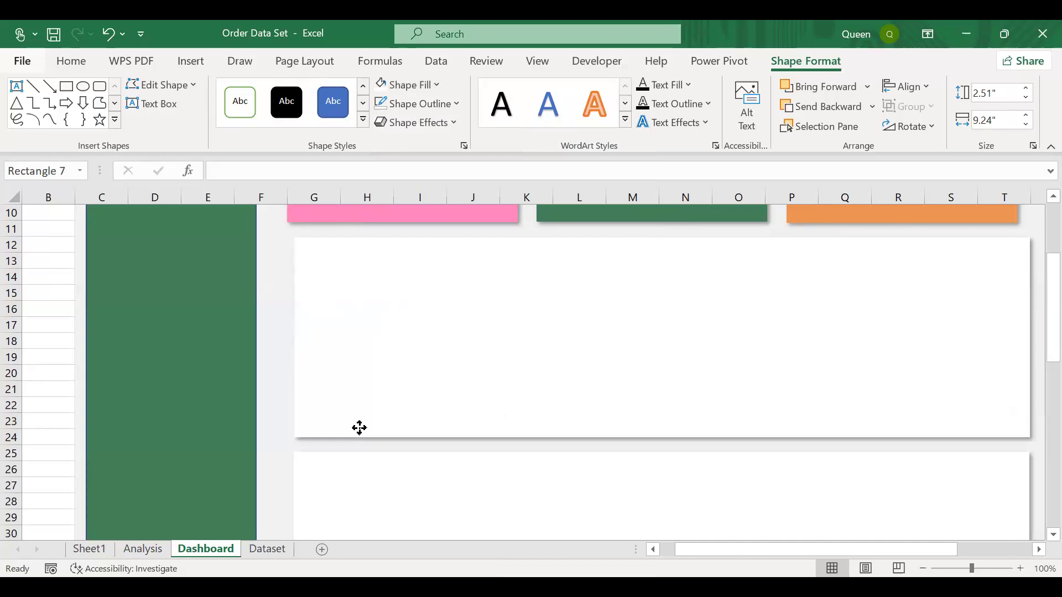
pyautogui.scroll(3, 383, 384)
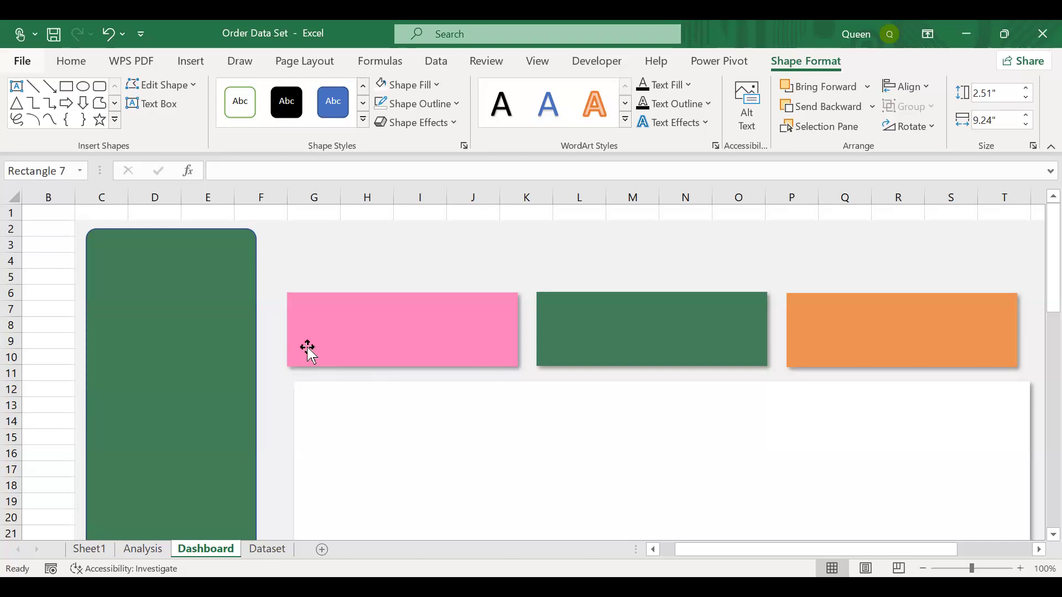
pyautogui.click(274, 551)
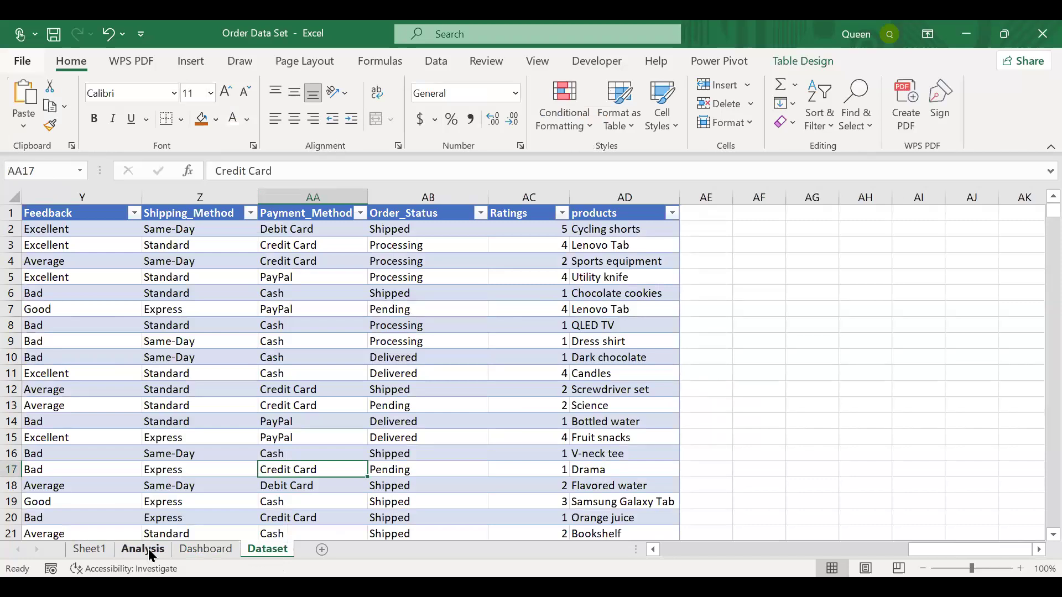
pyautogui.click(148, 549)
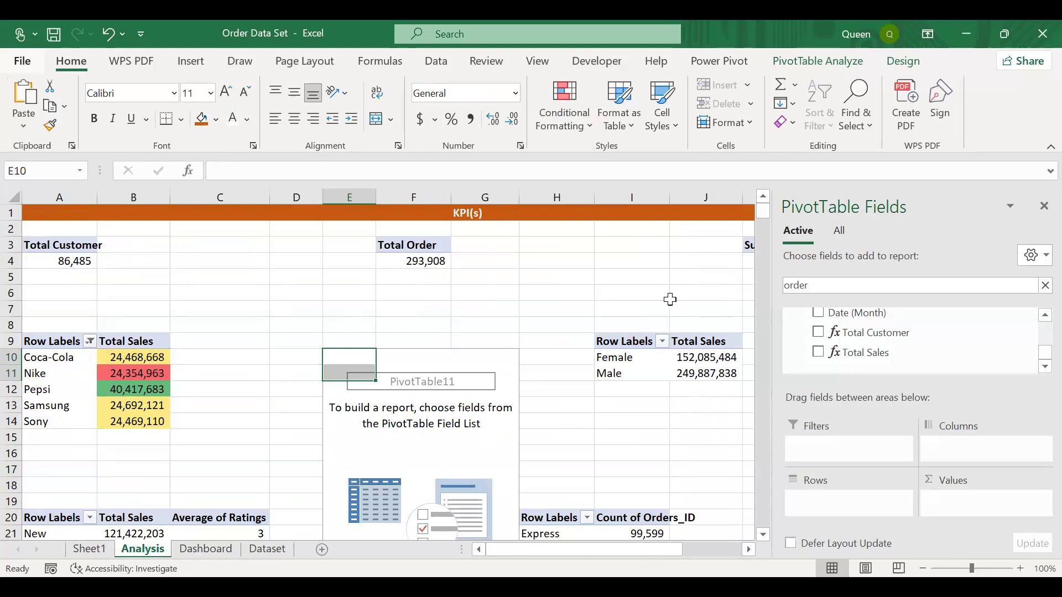
pyautogui.click(264, 549)
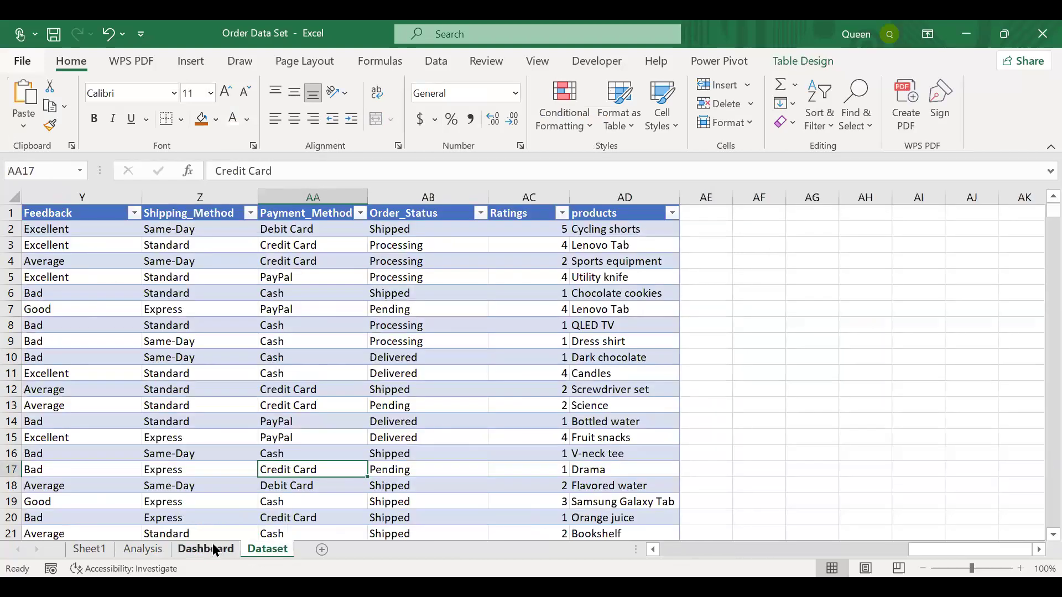
pyautogui.click(214, 550)
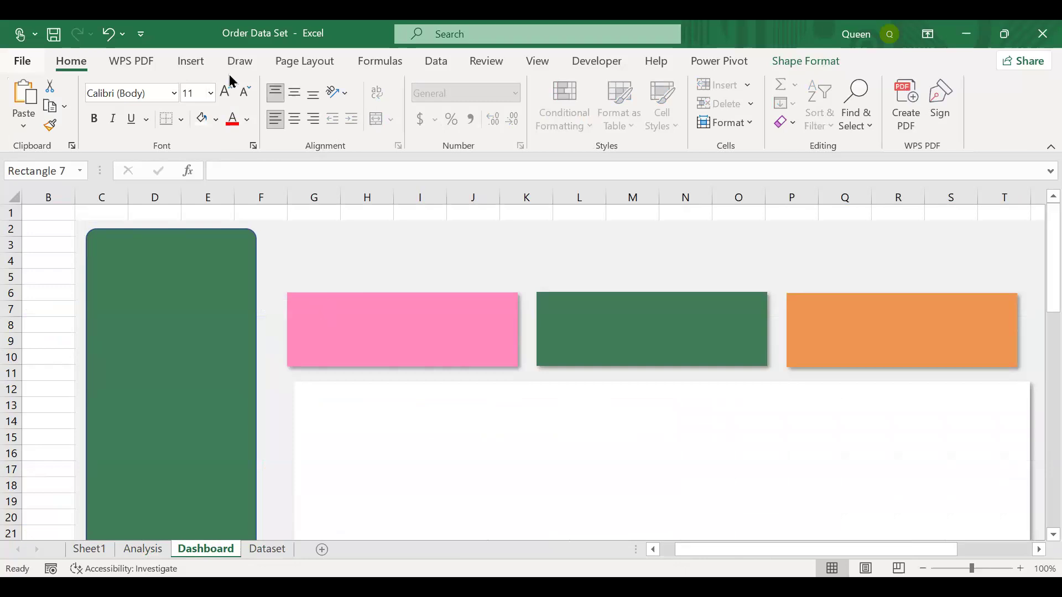
# Add a text box reading "Total Customer" in the upper part of the pink card, about 1.65" wide and 0.38" high
pyautogui.click(194, 62)
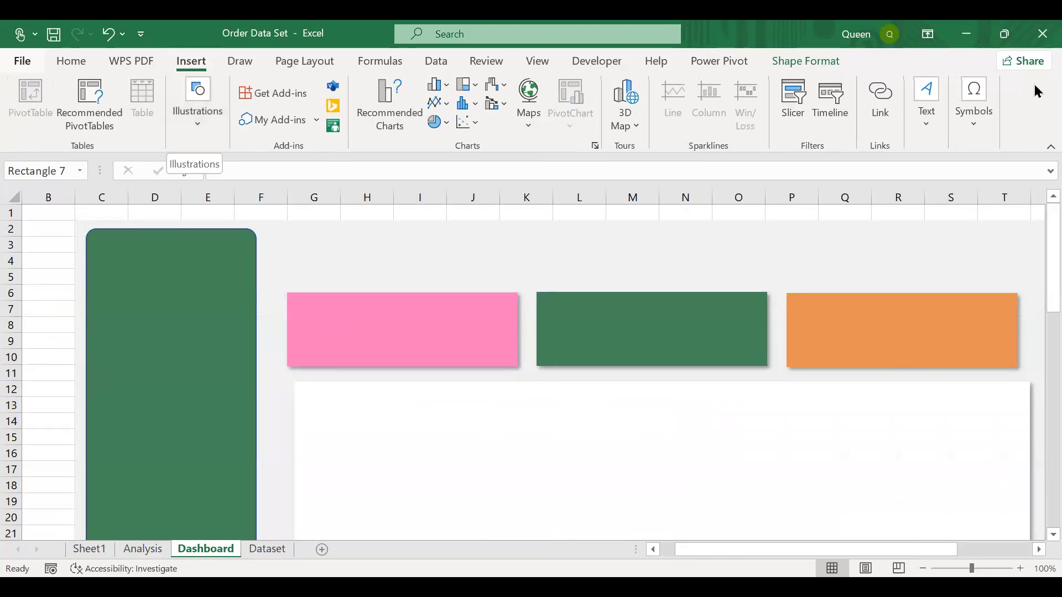
pyautogui.click(934, 134)
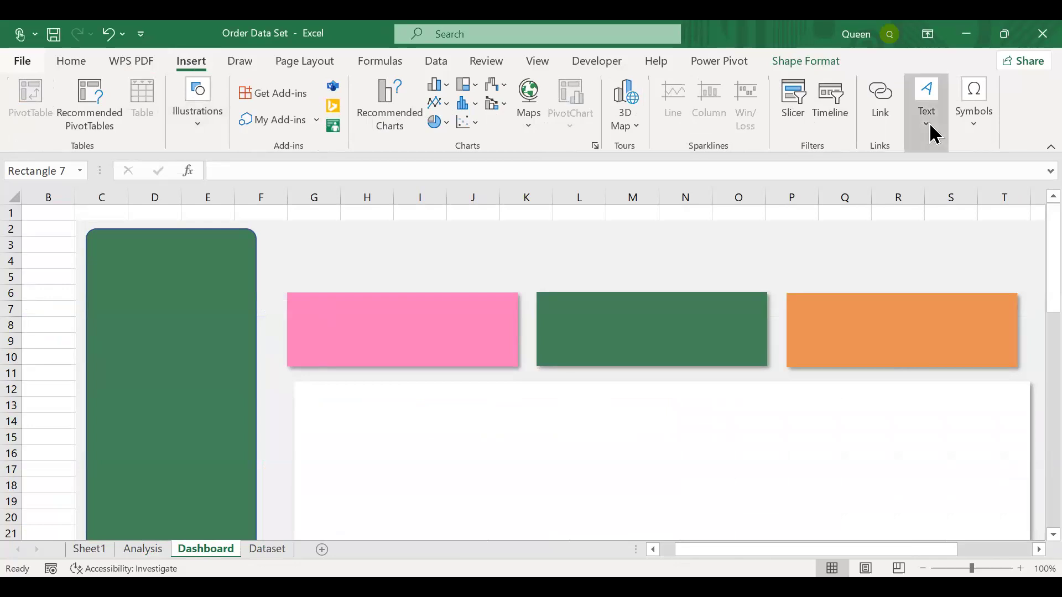
pyautogui.click(883, 175)
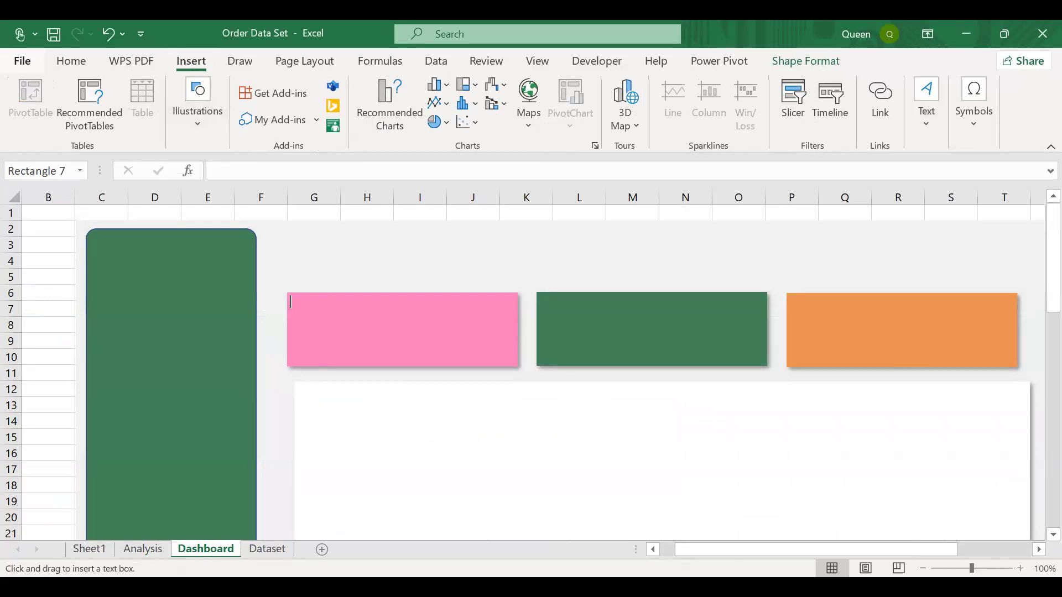
pyautogui.moveTo(291, 304); pyautogui.dragTo(423, 330)
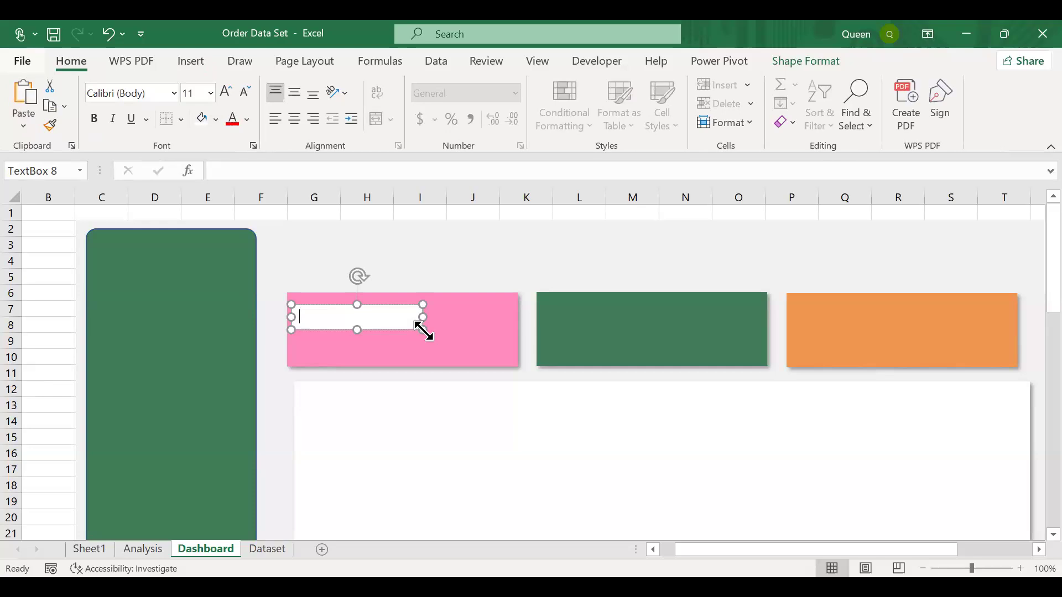
pyautogui.write('Total Customer')
pyautogui.hotkey('ctrl', 'a')
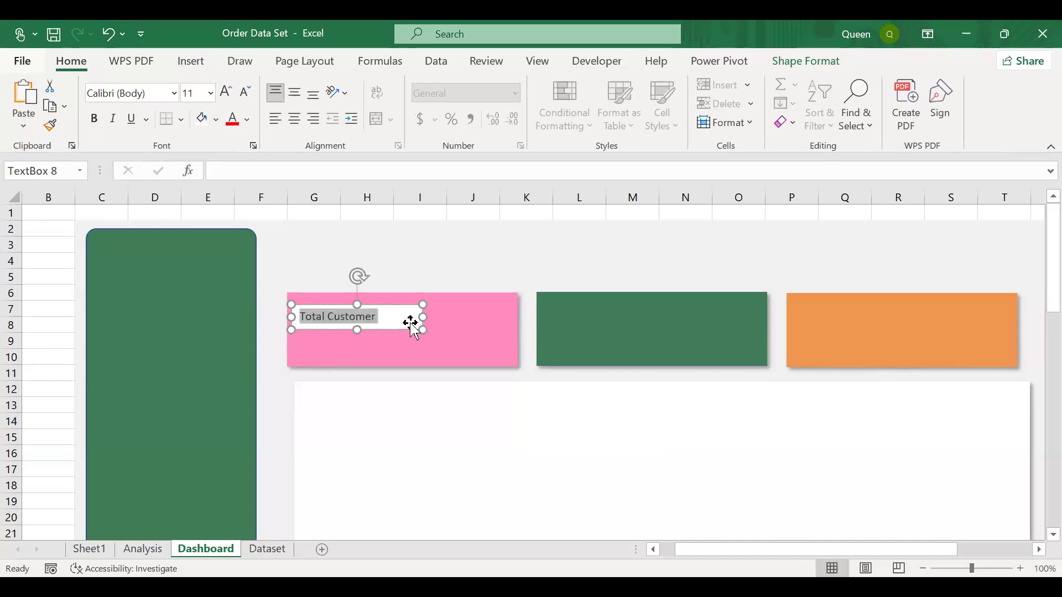
pyautogui.click(410, 348)
pyautogui.click(403, 319)
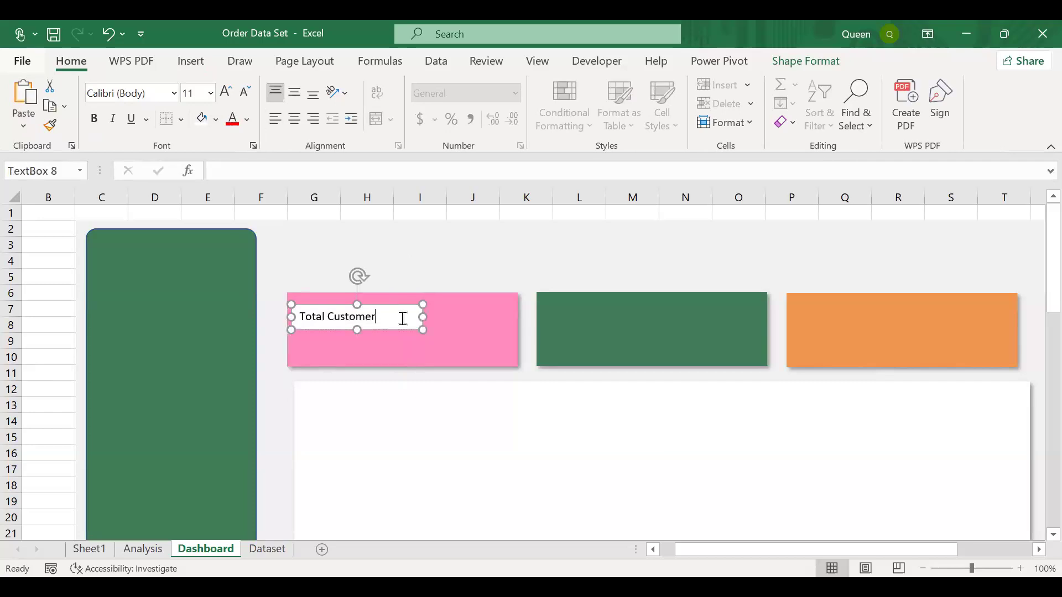
pyautogui.moveTo(355, 325); pyautogui.dragTo(355, 335)
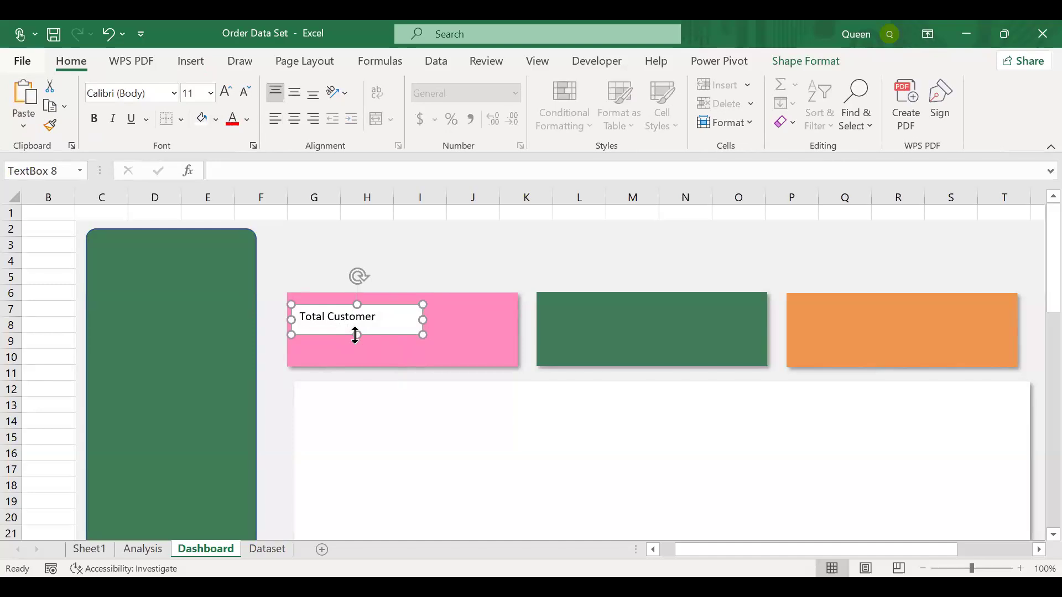
# Set the "Total Customer" text box to no fill and no outline, and shrink it to about 1.6" by 0.3" near the card's upper edge
pyautogui.click(791, 65)
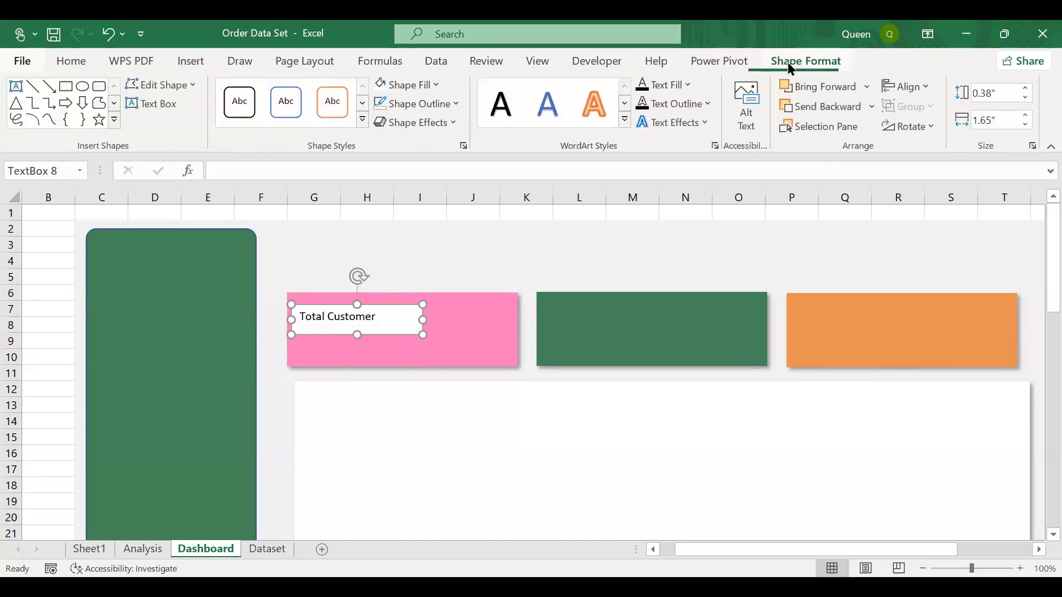
pyautogui.click(429, 88)
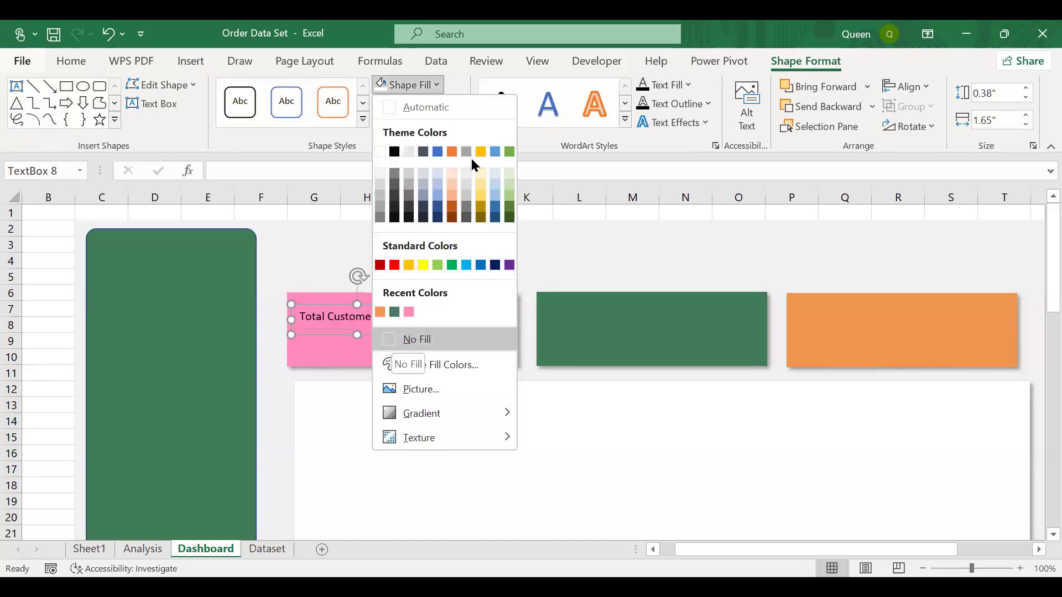
pyautogui.click(395, 341)
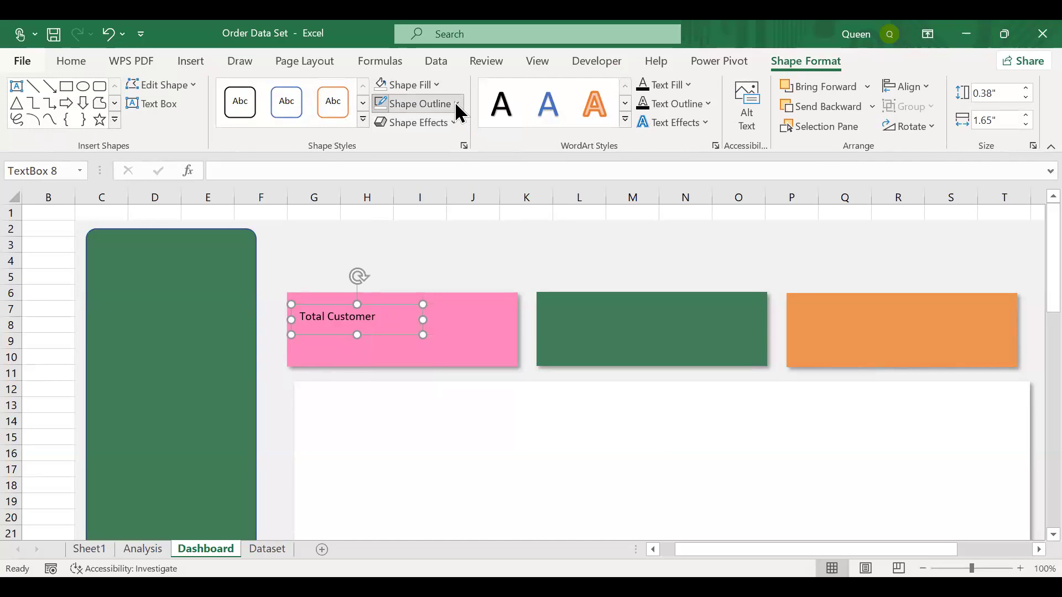
pyautogui.click(454, 102)
pyautogui.click(385, 363)
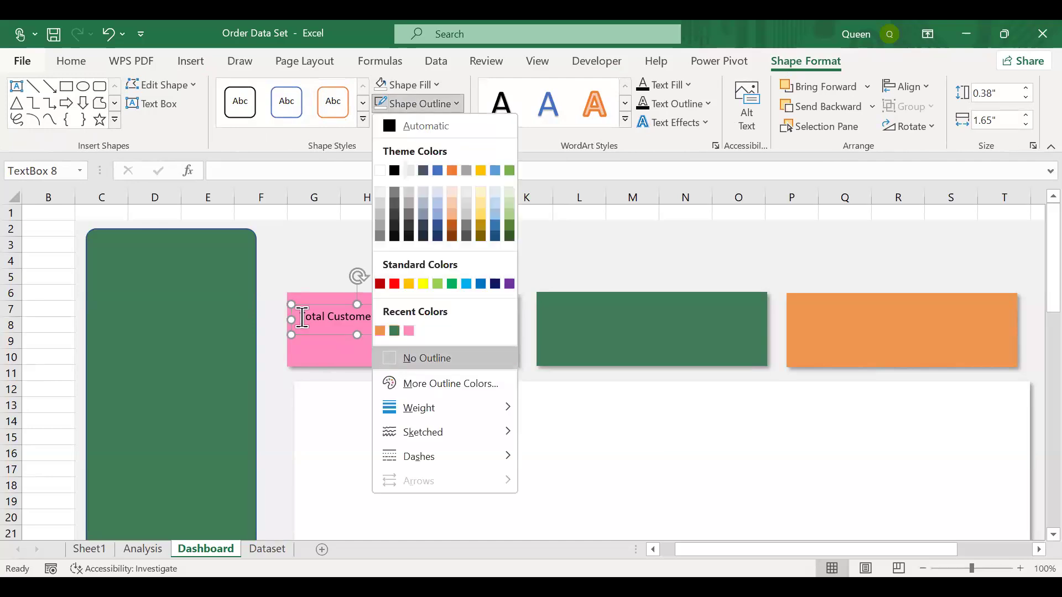
pyautogui.moveTo(291, 319); pyautogui.dragTo(295, 319)
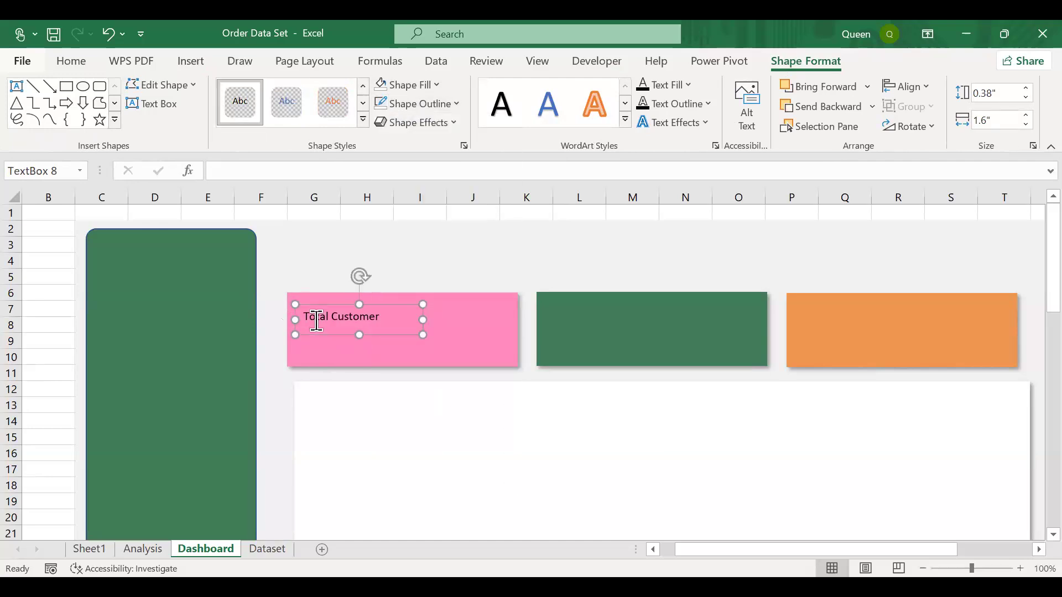
pyautogui.moveTo(360, 303); pyautogui.dragTo(359, 324)
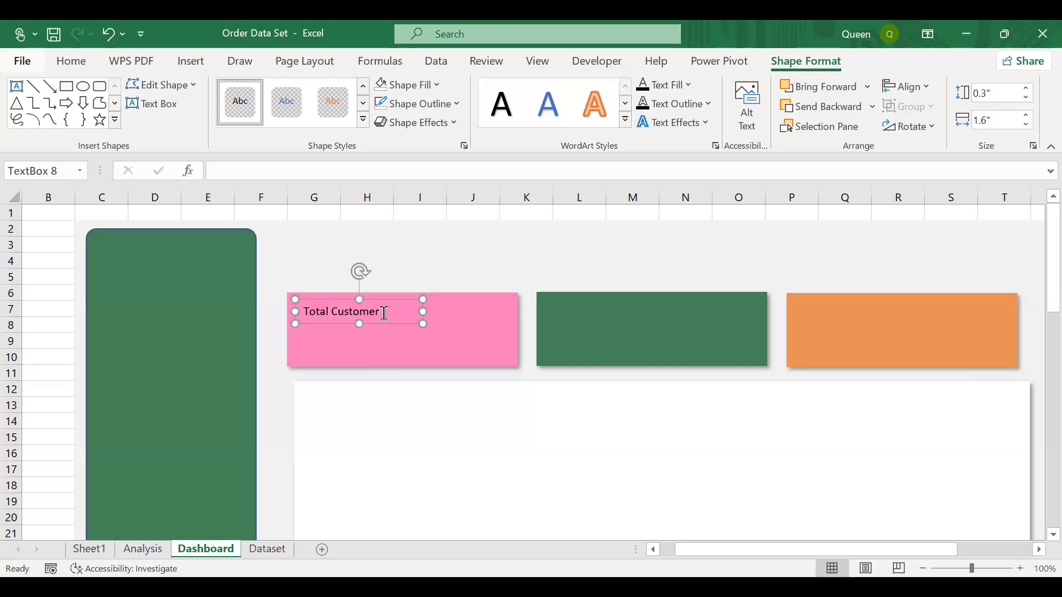
# Change the font colour of the "Total Customer" label to white
pyautogui.doubleClick(383, 313)
pyautogui.hotkey('ctrl', 'a')
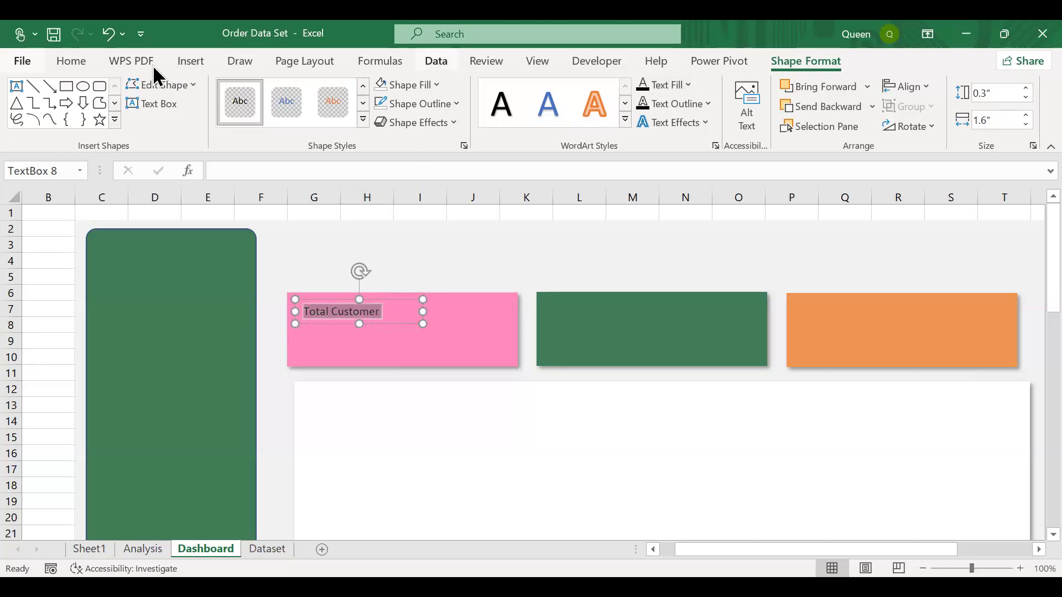
pyautogui.click(85, 61)
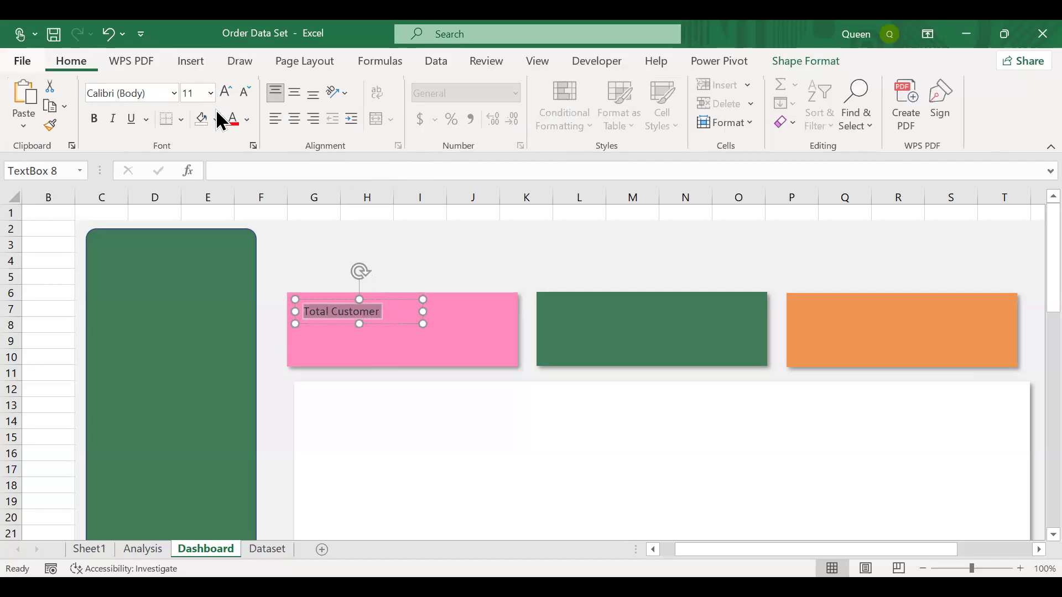
pyautogui.click(248, 126)
pyautogui.click(228, 189)
pyautogui.click(349, 346)
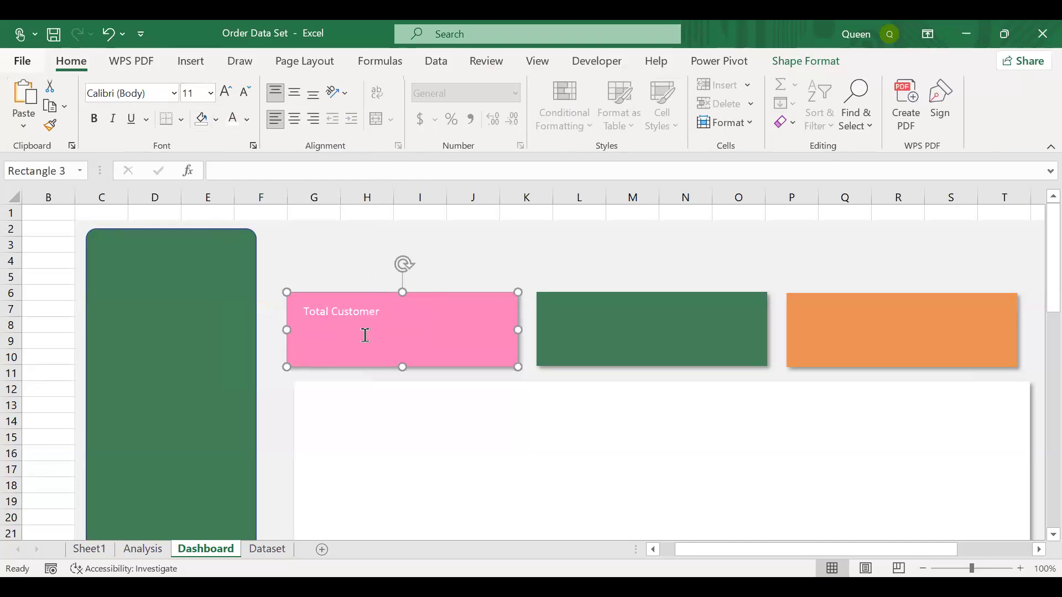
# Duplicate the "Total Customer" text box and position the enlarged copy below the original, in the lower half of the pink card
pyautogui.click(361, 320)
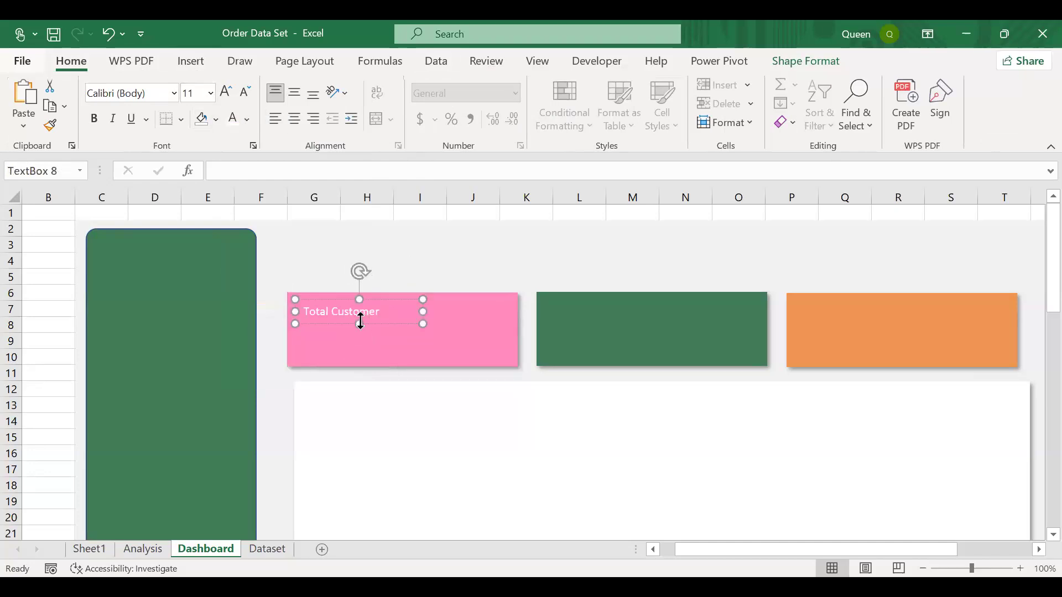
pyautogui.moveTo(359, 318); pyautogui.dragTo(360, 323)
pyautogui.hotkey('ctrl', 'd')
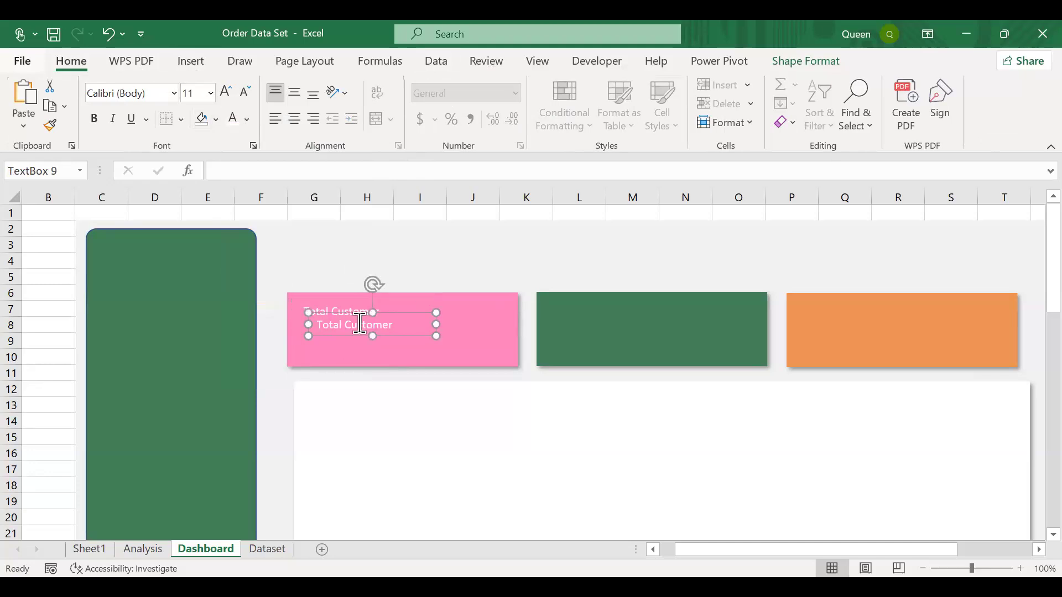
pyautogui.moveTo(373, 335); pyautogui.dragTo(370, 358)
pyautogui.moveTo(310, 338); pyautogui.dragTo(299, 335)
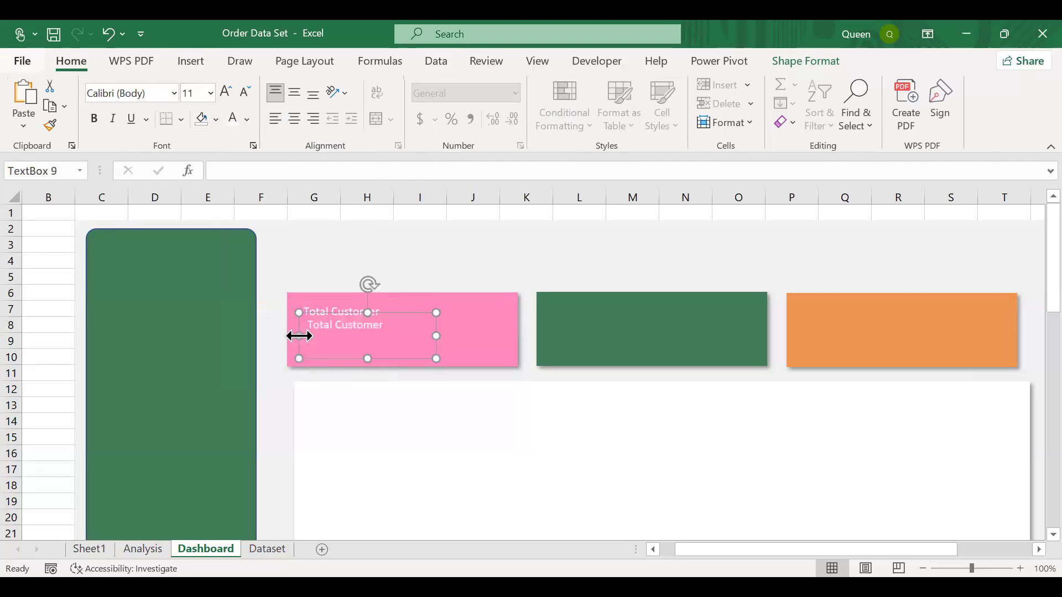
pyautogui.moveTo(371, 324); pyautogui.dragTo(372, 335)
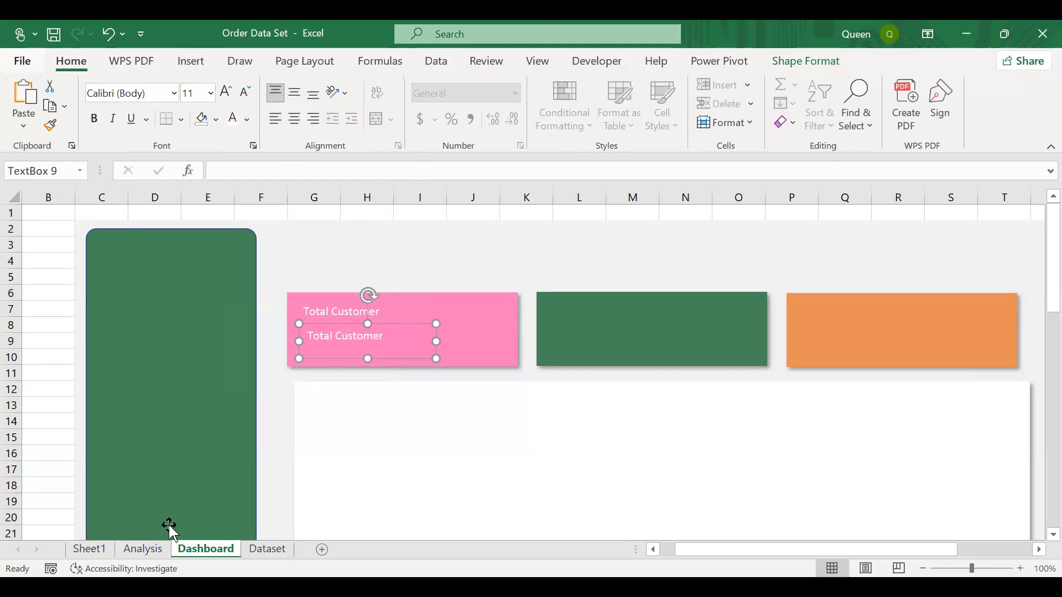
# Delete the "Total Customer" text from the duplicated text box in the lower half of the pink card
pyautogui.click(146, 552)
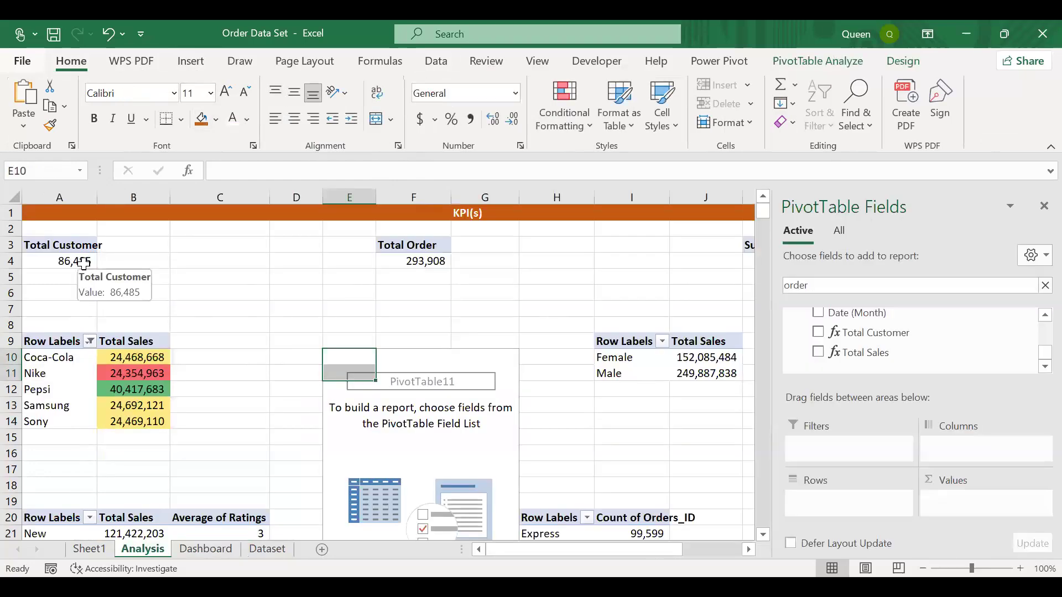
pyautogui.click(212, 549)
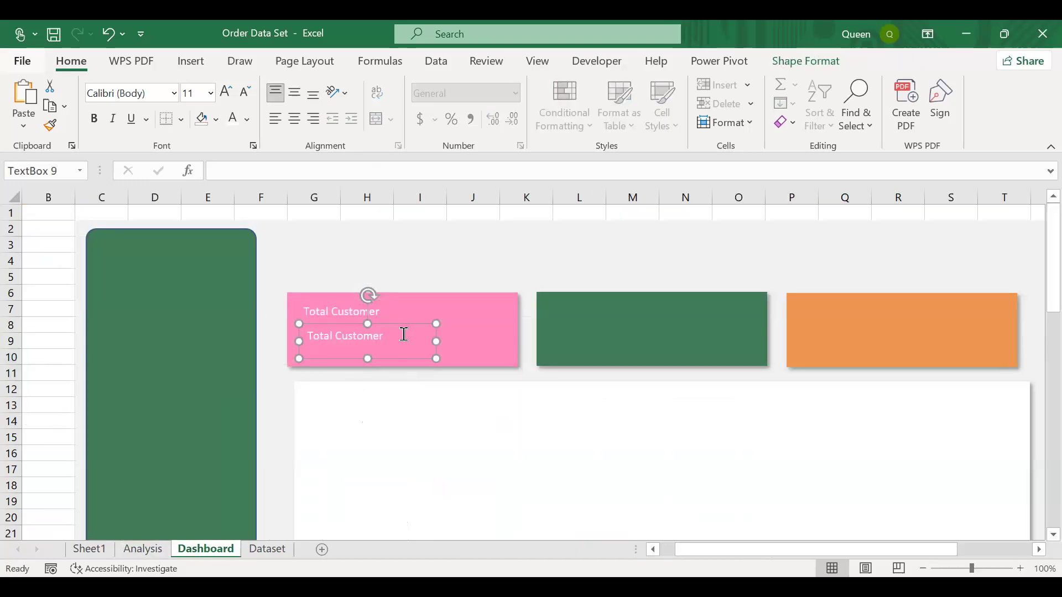
pyautogui.press('BackSpace')
pyautogui.press('BackSpace')
pyautogui.press('BackSpace')
pyautogui.press('BackSpace')
pyautogui.press('BackSpace')
pyautogui.press('BackSpace')
pyautogui.press('BackSpace')
pyautogui.press('BackSpace')
pyautogui.press('BackSpace')
pyautogui.press('BackSpace')
pyautogui.press('BackSpace')
pyautogui.press('BackSpace')
pyautogui.press('BackSpace')
pyautogui.press('BackSpace')
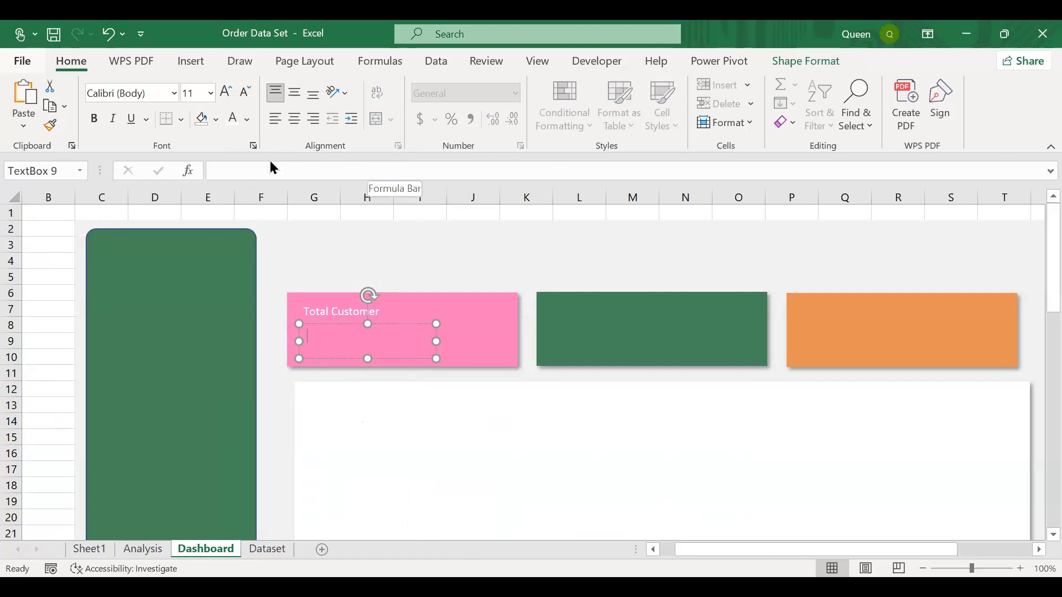
# Link the emptied text box on the pink card to the Total Customer value with the formula =Analysis!A4
pyautogui.click(231, 164)
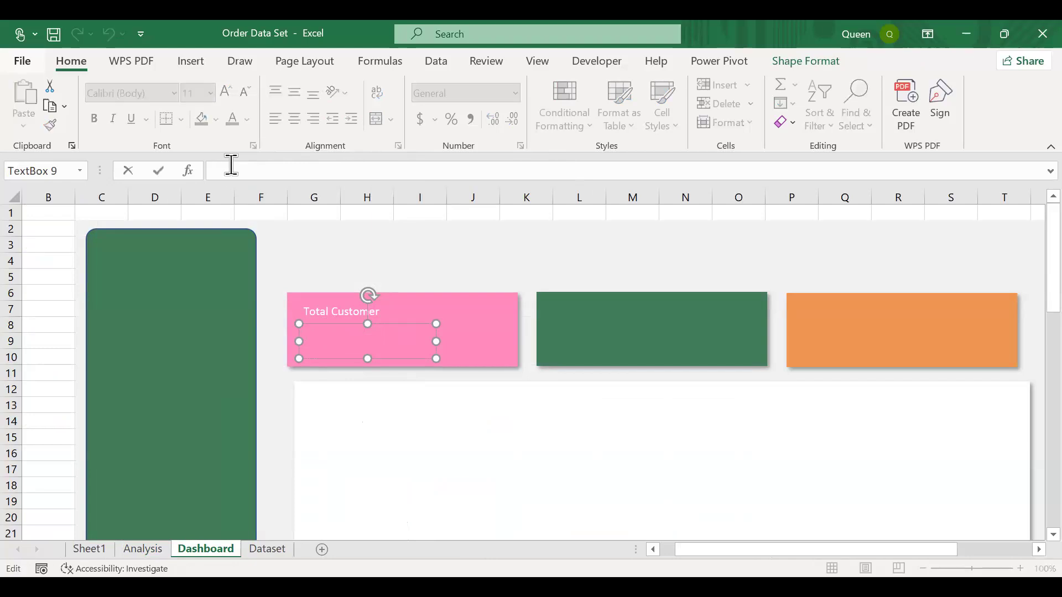
pyautogui.write('=')
pyautogui.click(149, 547)
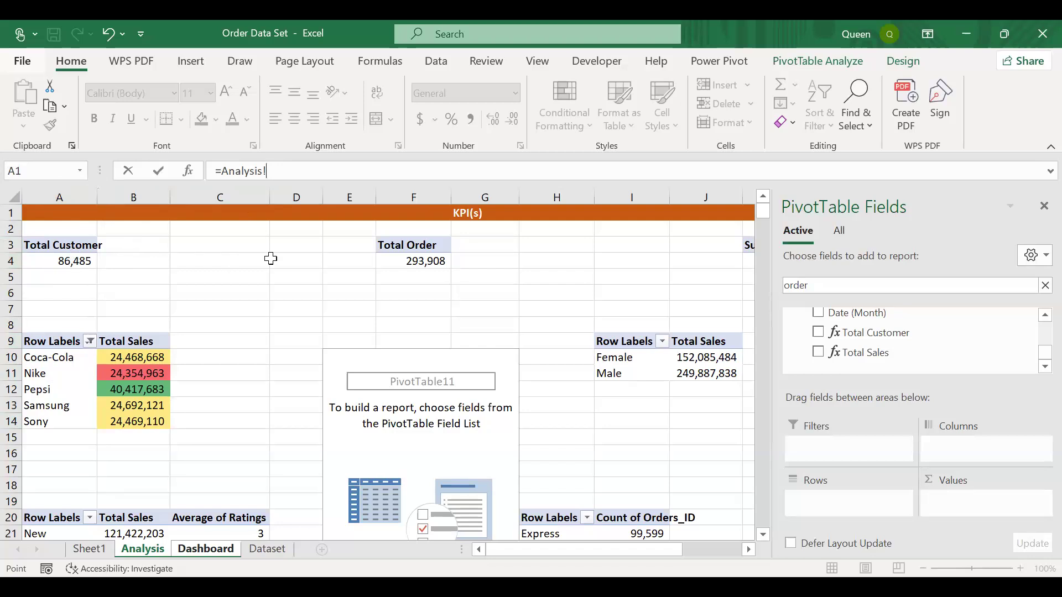
pyautogui.write('a4')
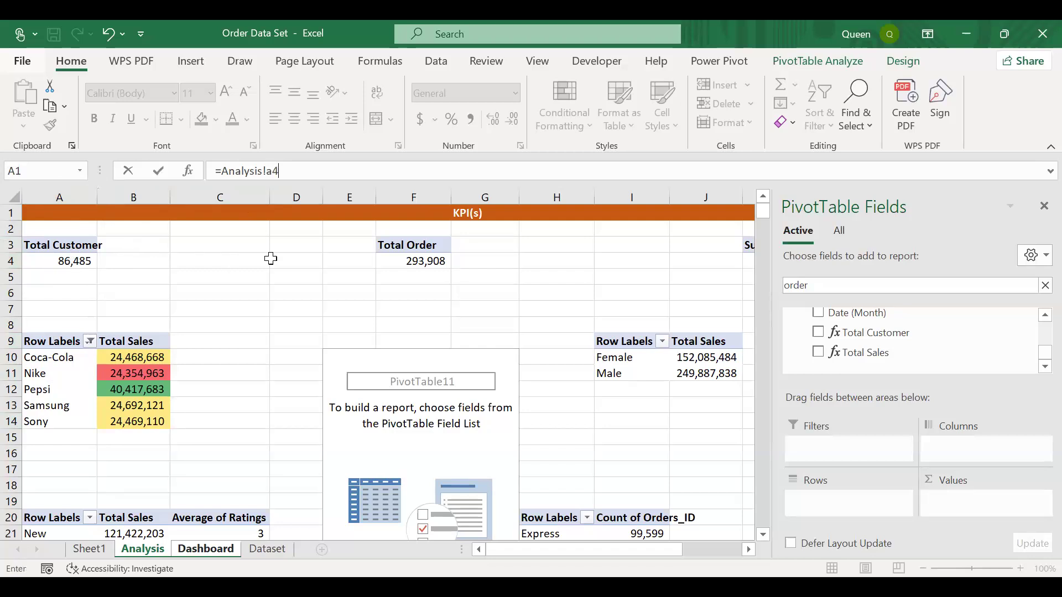
pyautogui.press('BackSpace')
pyautogui.press('BackSpace')
pyautogui.write('A4')
pyautogui.press('Return')
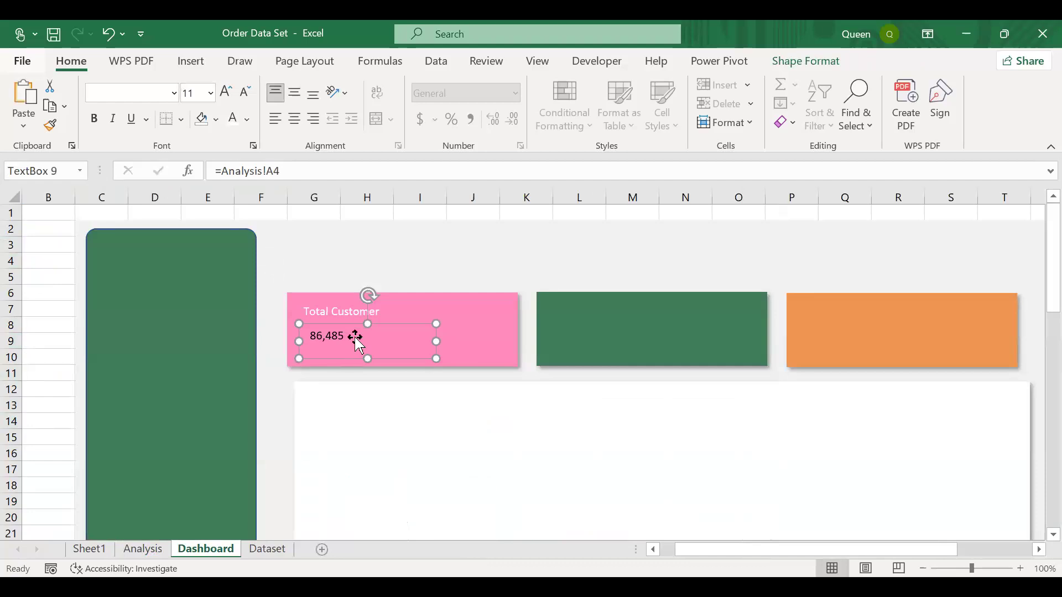
# Format the linked customer value on the pink card as bold, 18 pt, white text
pyautogui.click(347, 336)
pyautogui.doubleClick(347, 335)
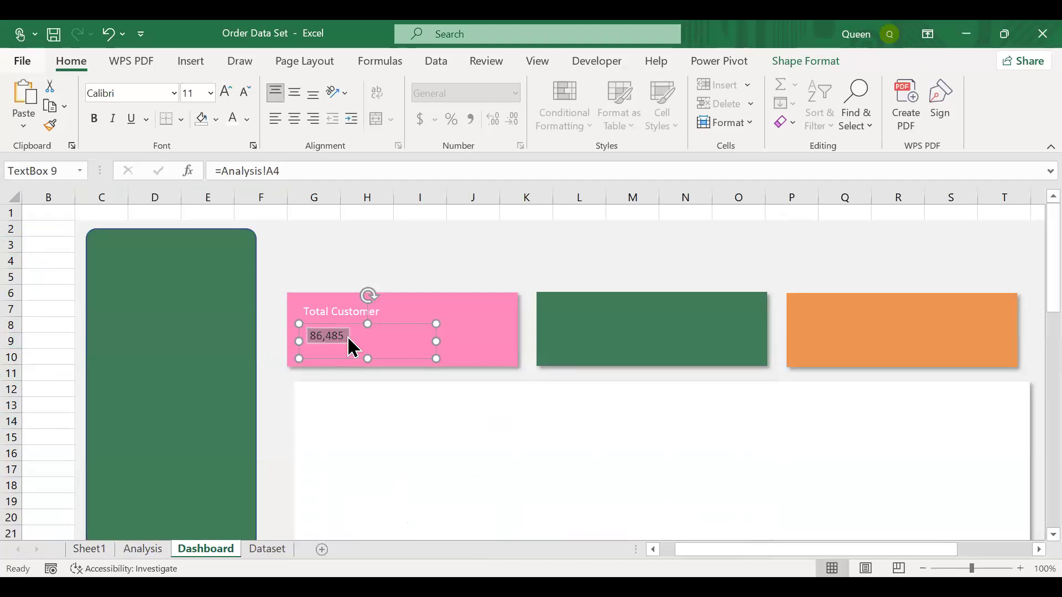
pyautogui.click(94, 119)
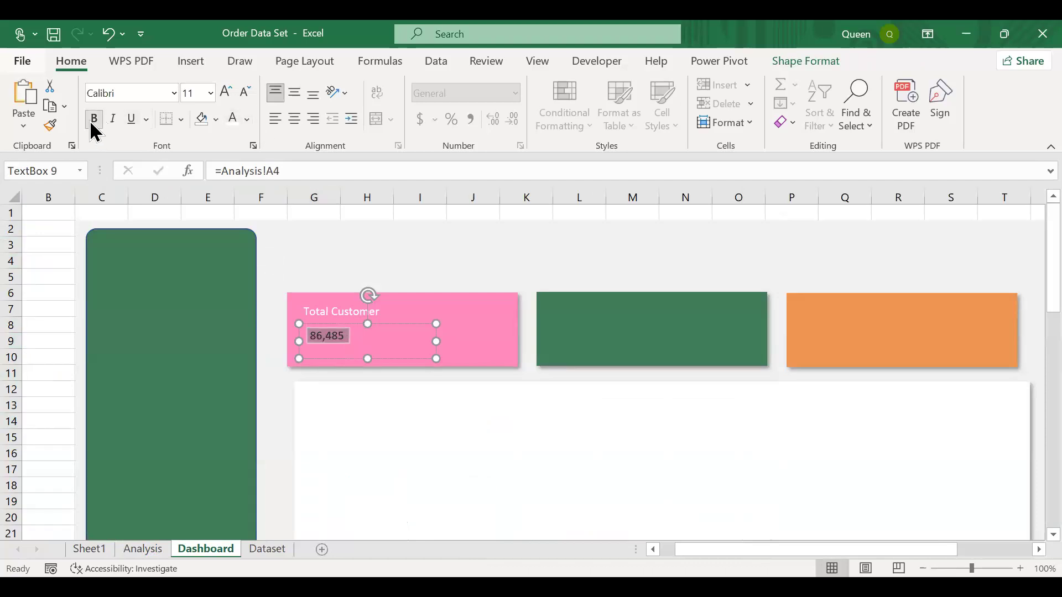
pyautogui.click(211, 93)
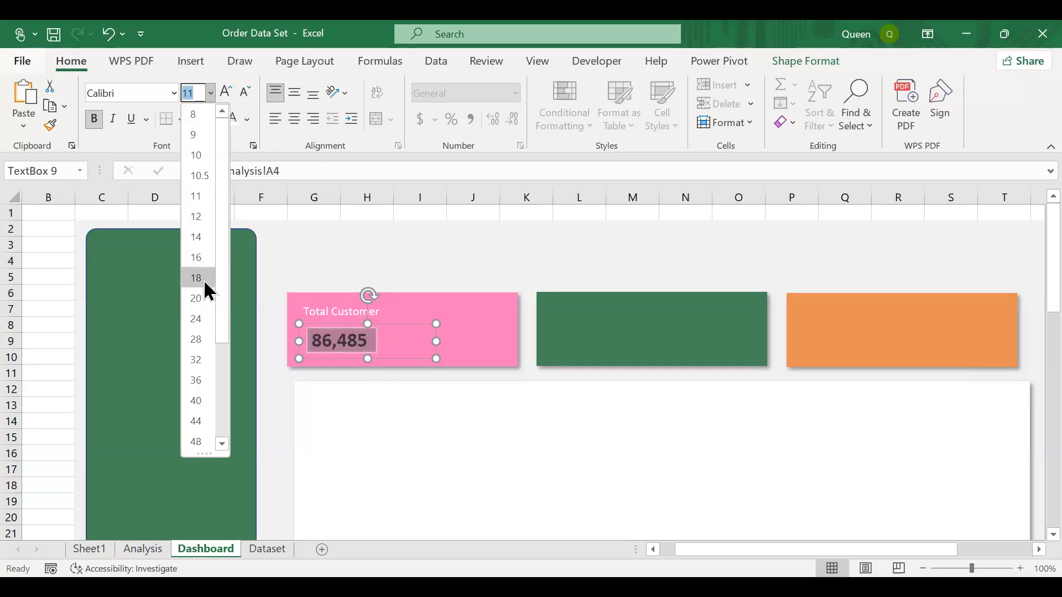
pyautogui.click(202, 278)
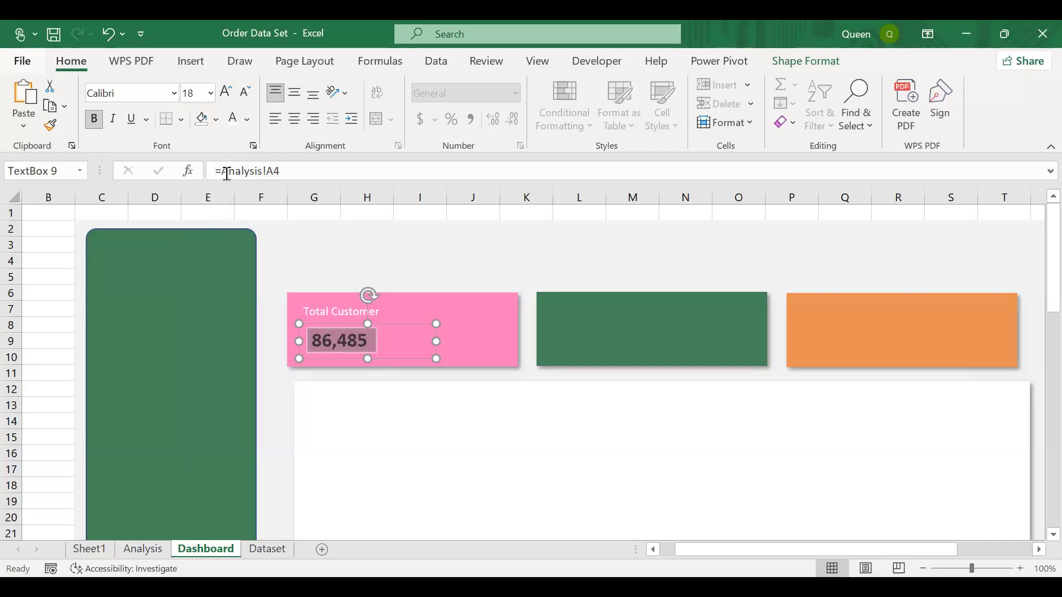
pyautogui.click(248, 122)
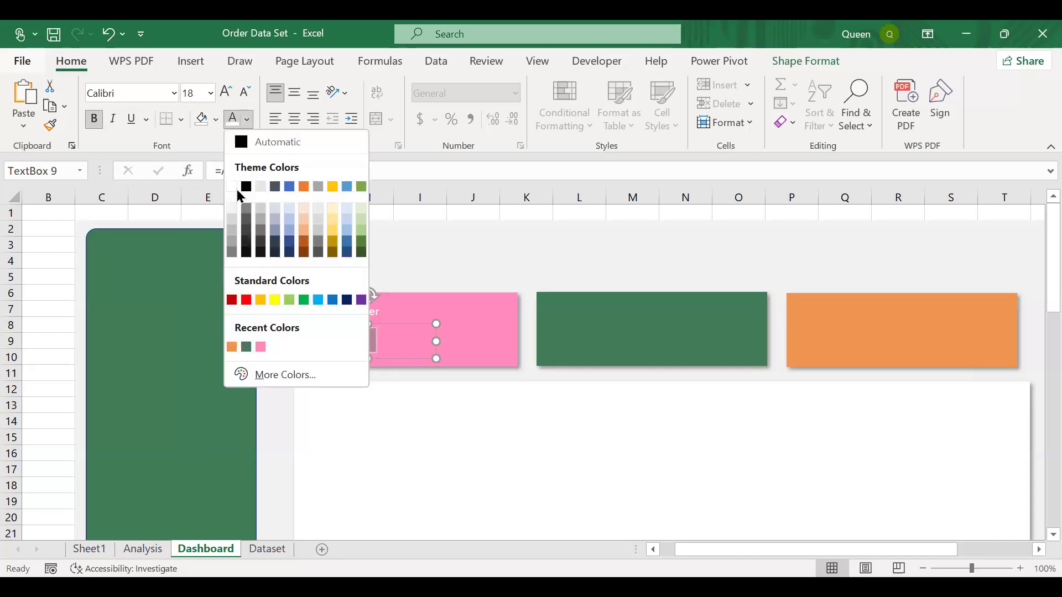
pyautogui.click(233, 187)
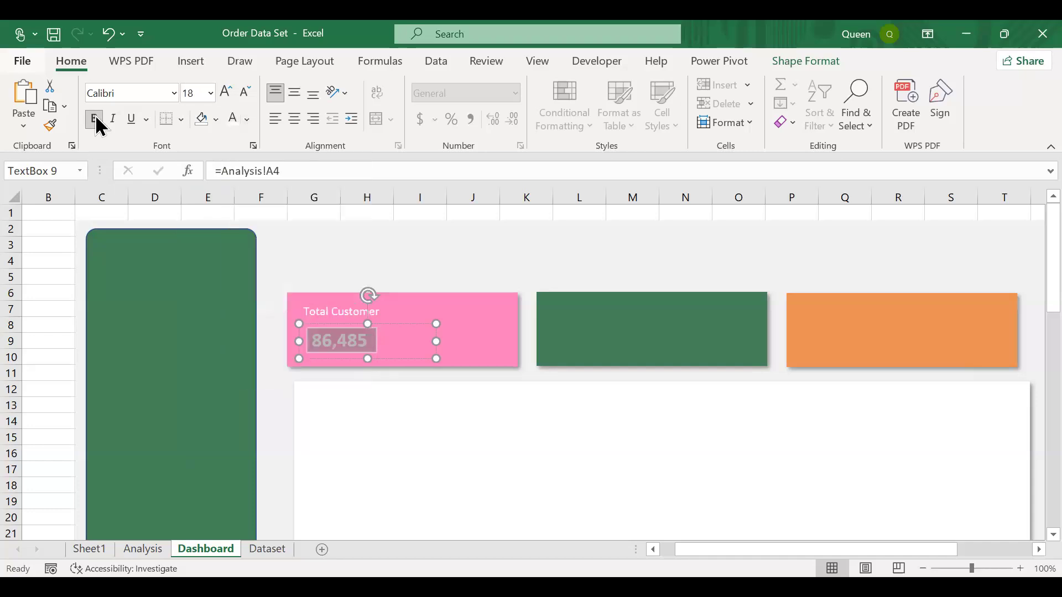
pyautogui.click(322, 264)
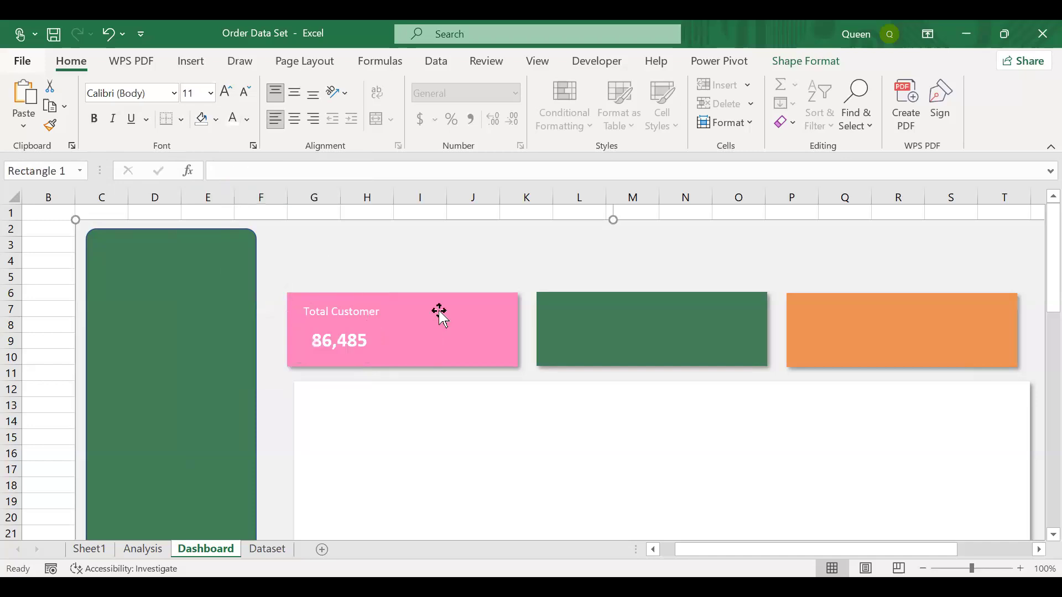
# Apply the dollar Accounting format to the Total Customer value in Analysis cell A4 and check it on the Dashboard card
pyautogui.click(351, 346)
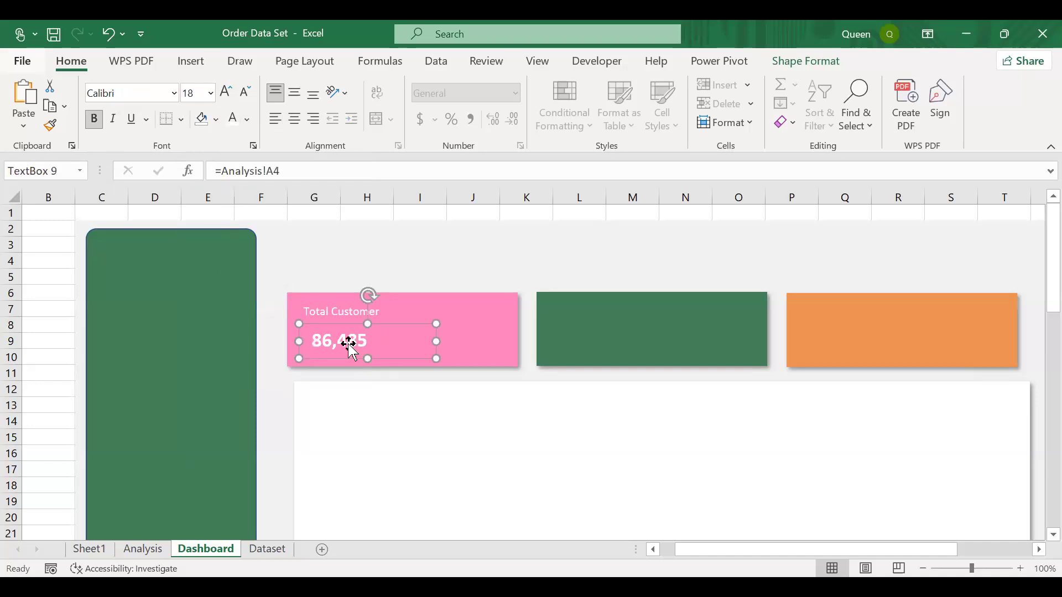
pyautogui.click(143, 549)
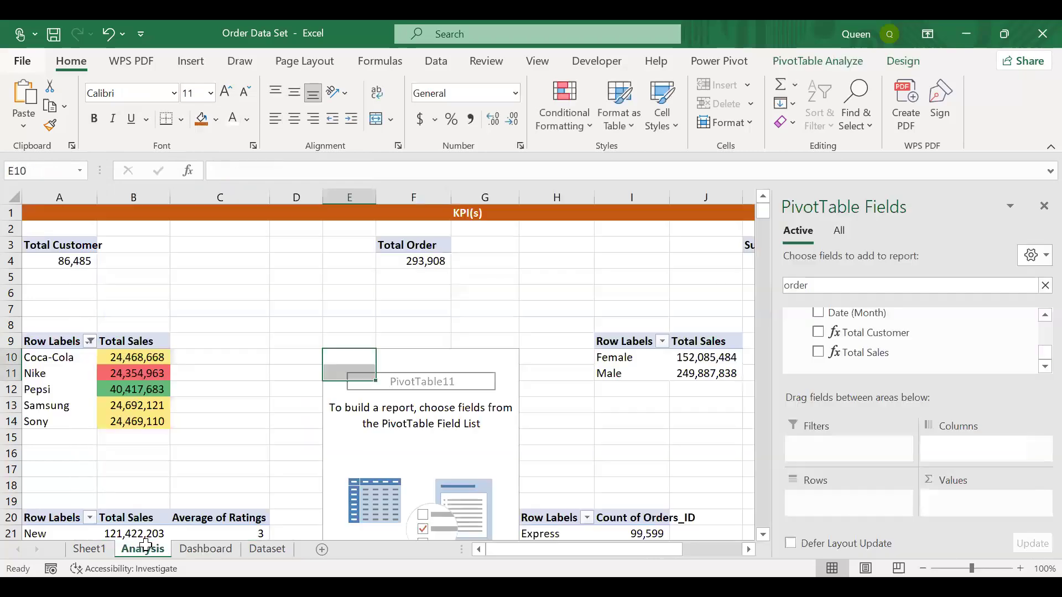
pyautogui.click(78, 261)
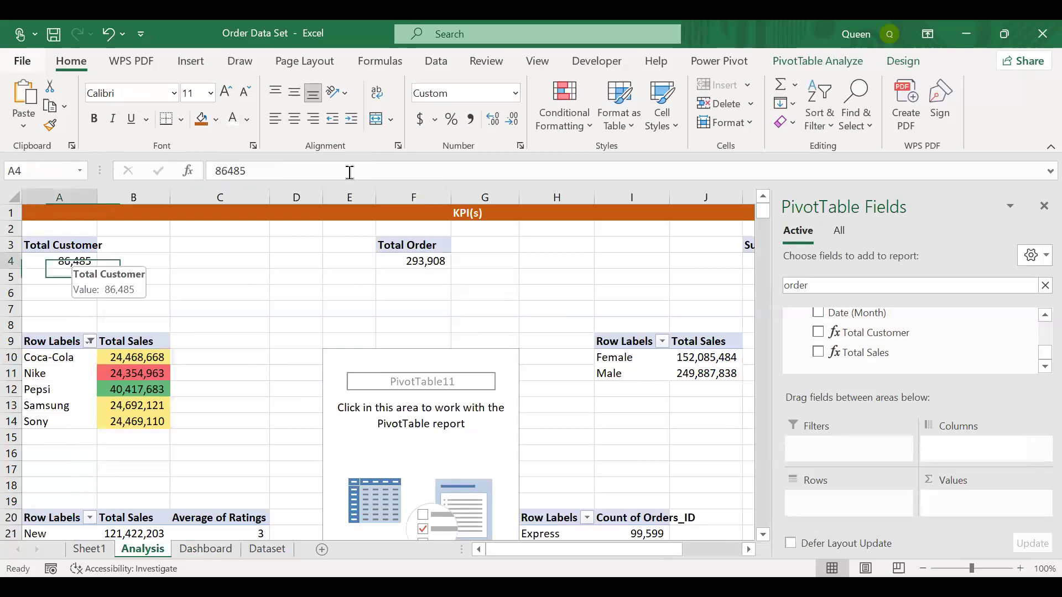
pyautogui.click(420, 126)
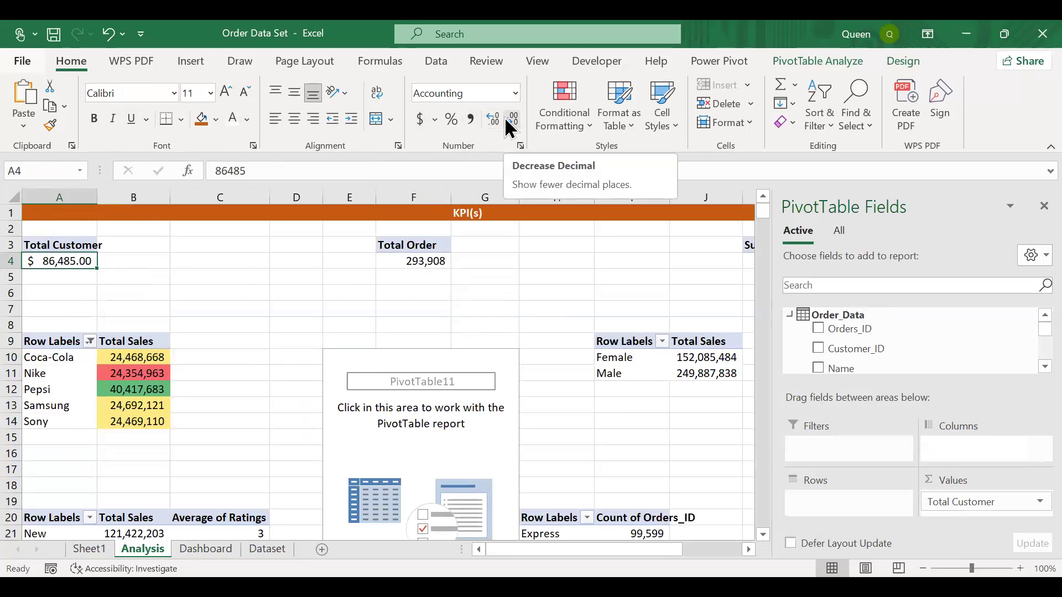
pyautogui.click(271, 323)
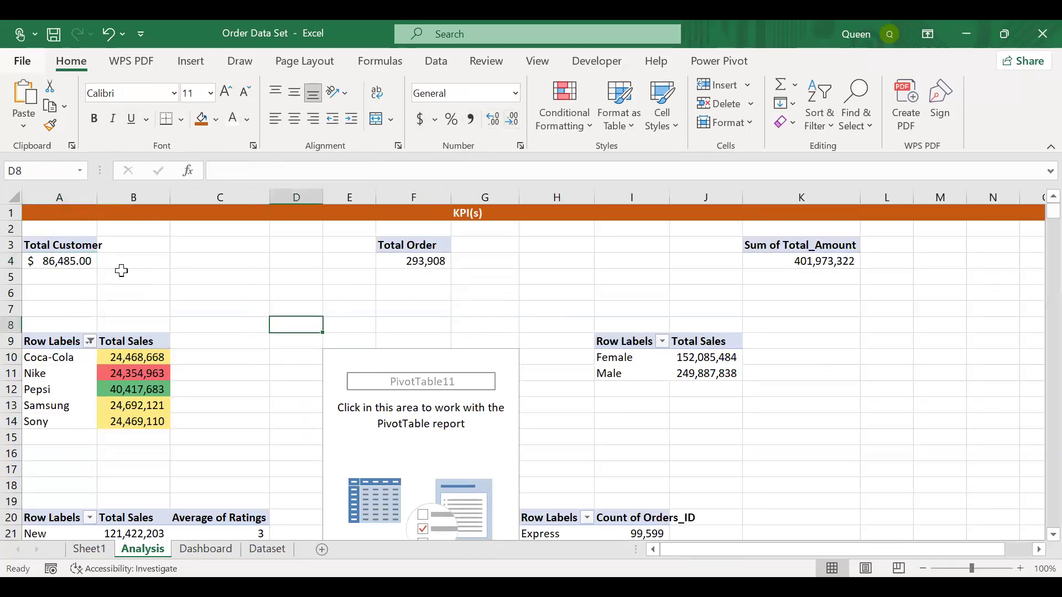
pyautogui.click(215, 548)
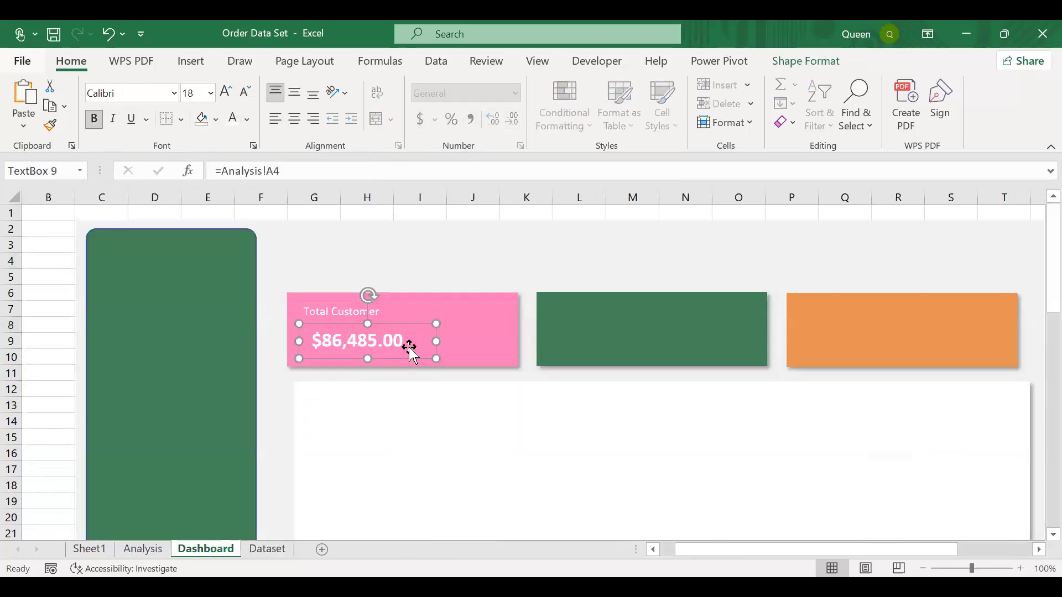
# Set the number format of the Total Customer value in Analysis cell A4 to General
pyautogui.click(142, 548)
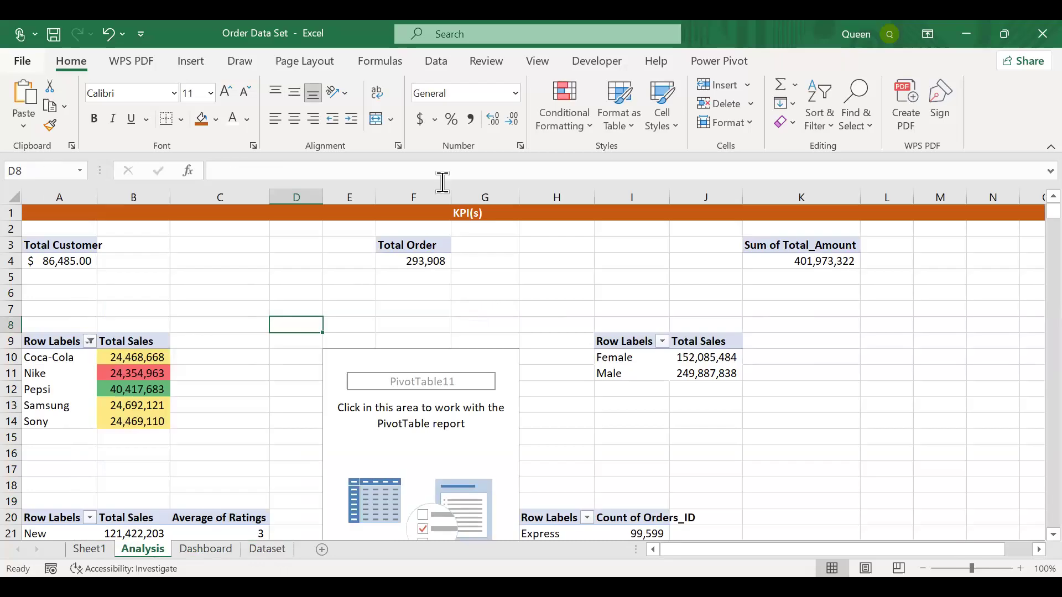
pyautogui.click(514, 93)
pyautogui.click(78, 261)
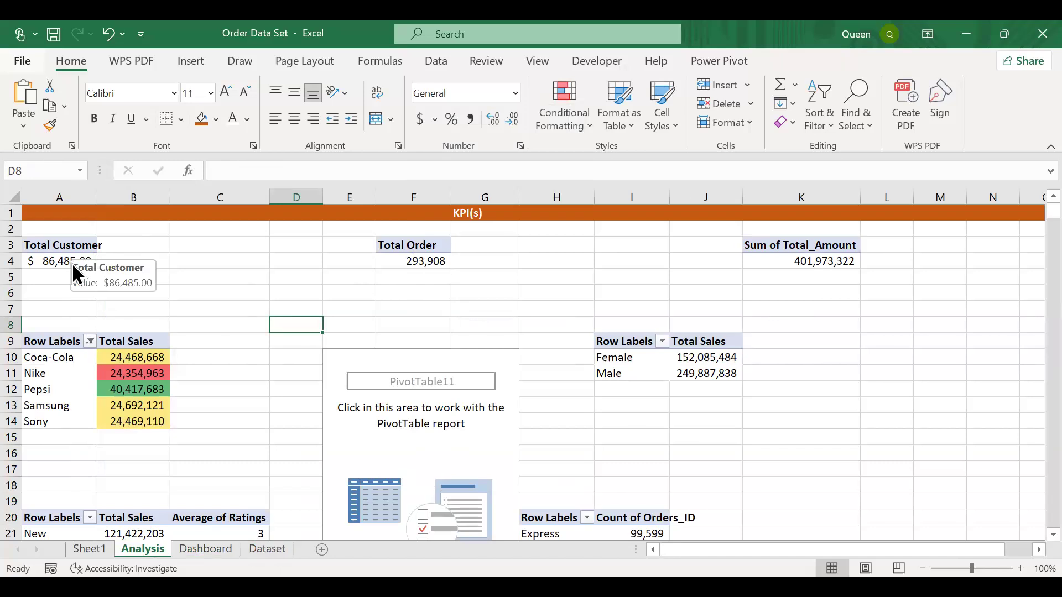
pyautogui.click(50, 263)
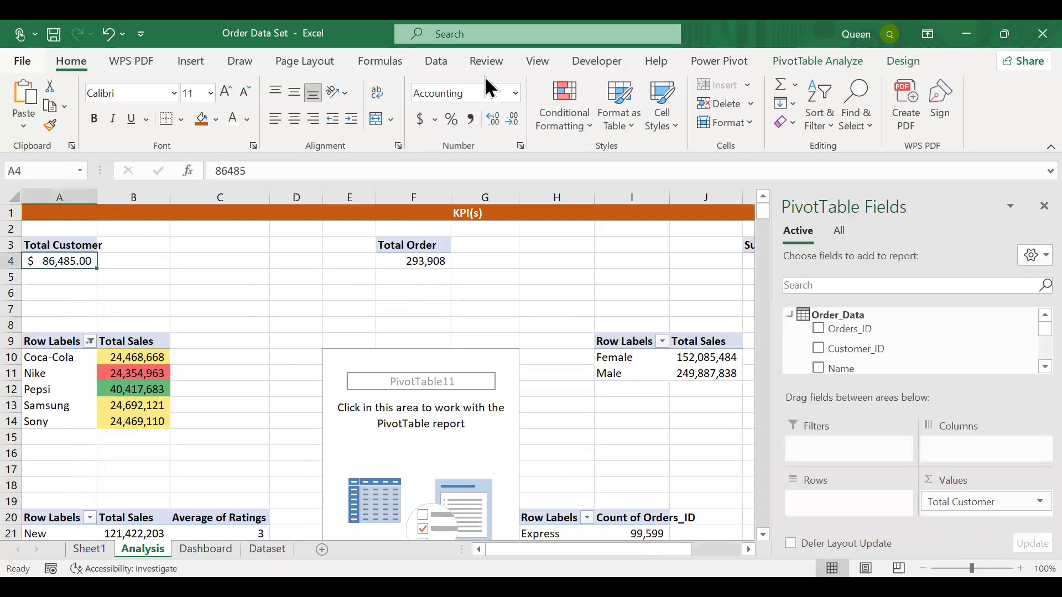
pyautogui.click(517, 94)
pyautogui.click(503, 124)
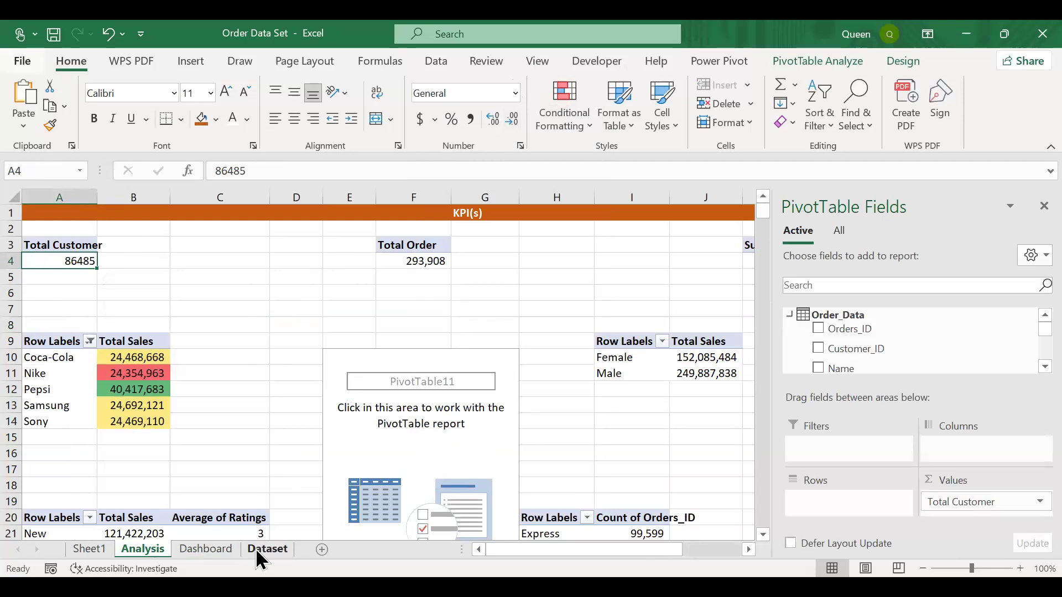
# Reduce the height and width of the linked value text box on the Dashboard's pink card to fit closely around the number
pyautogui.click(223, 547)
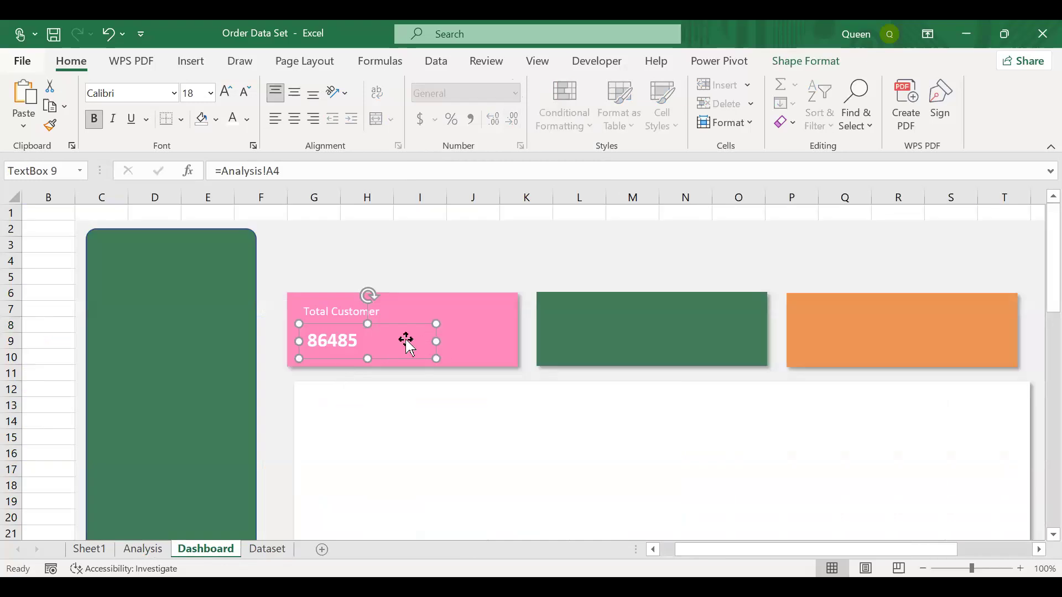
pyautogui.moveTo(368, 359); pyautogui.dragTo(368, 352)
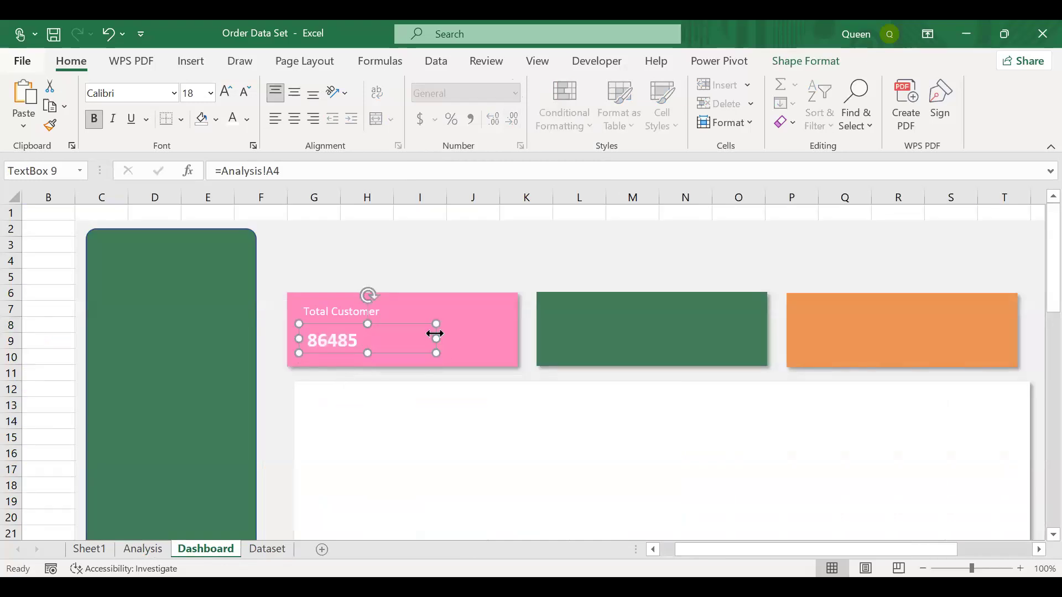
pyautogui.moveTo(436, 338); pyautogui.dragTo(394, 339)
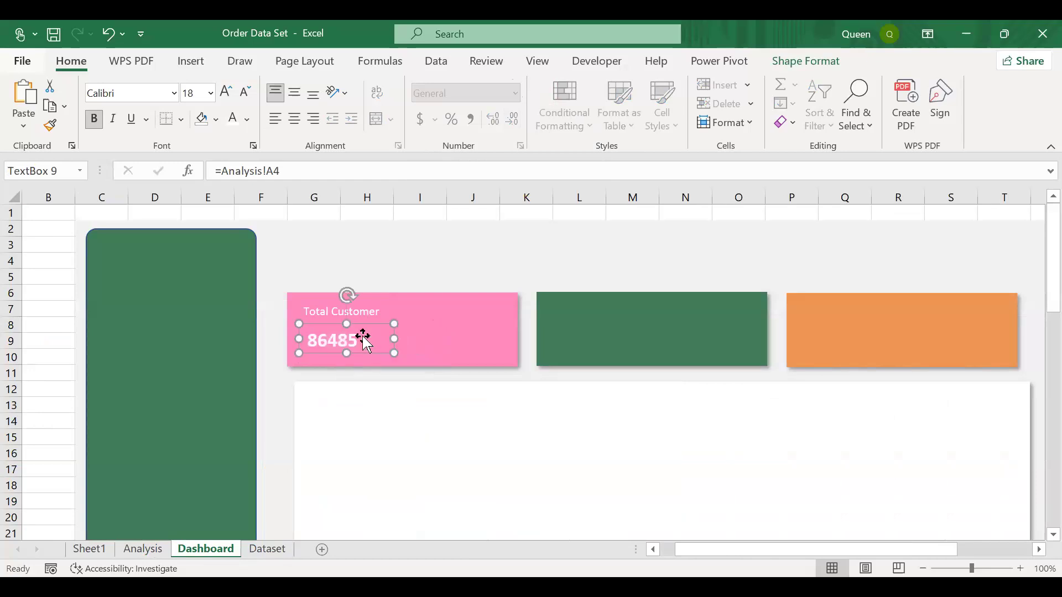
# Apply the comma style with no decimal places to Analysis cell A4, and return to the Dashboard sheet
pyautogui.click(144, 549)
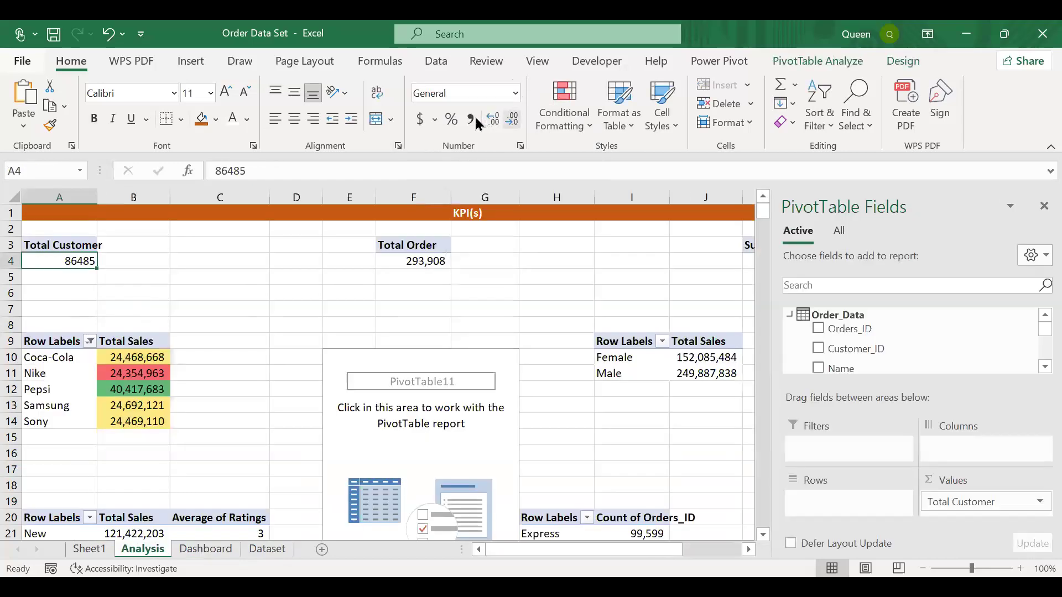
pyautogui.click(471, 119)
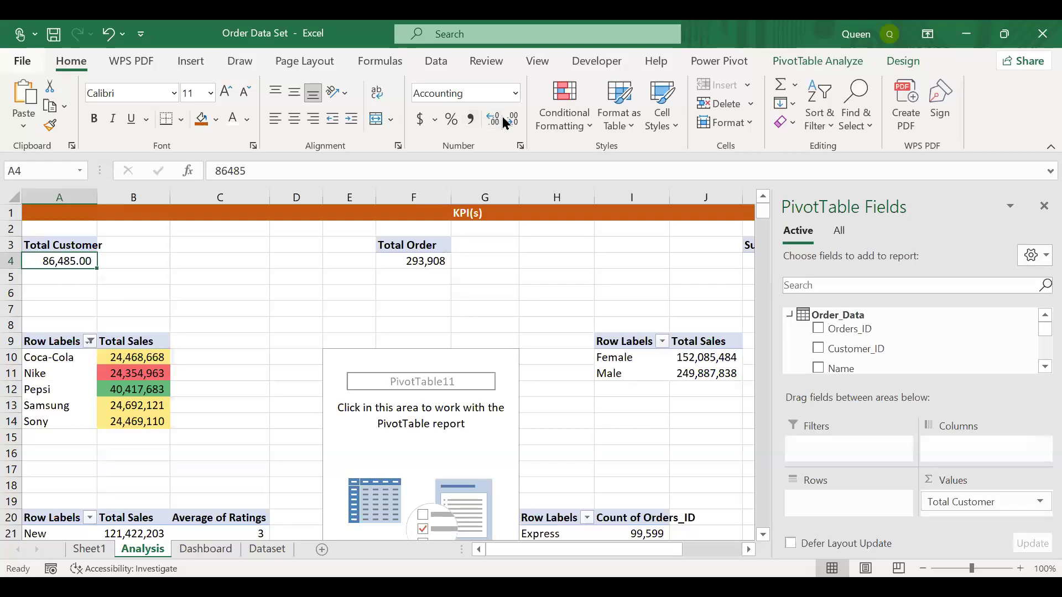
pyautogui.click(509, 120)
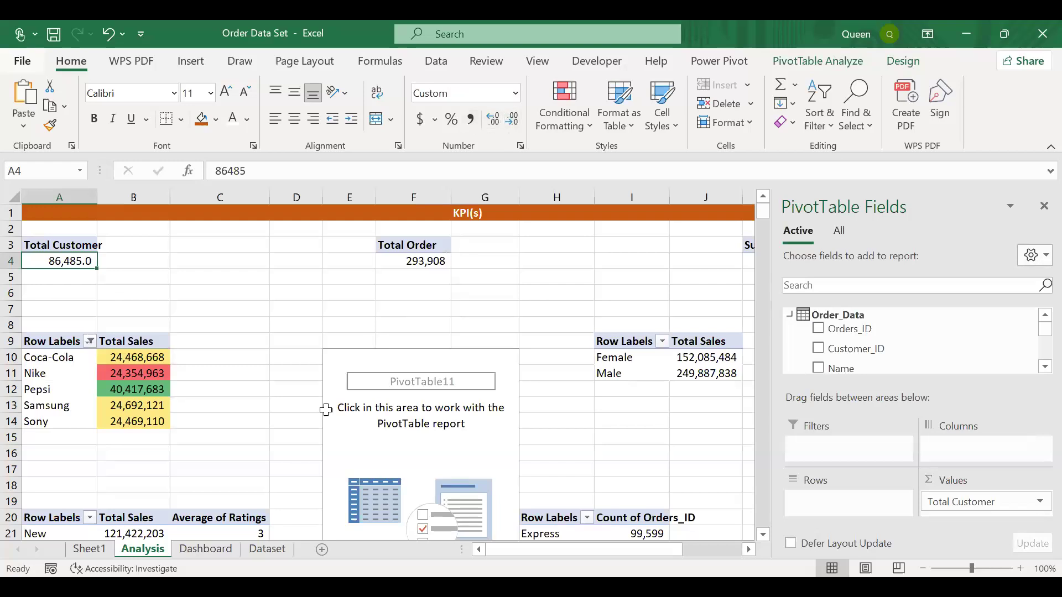
pyautogui.click(509, 118)
pyautogui.click(206, 549)
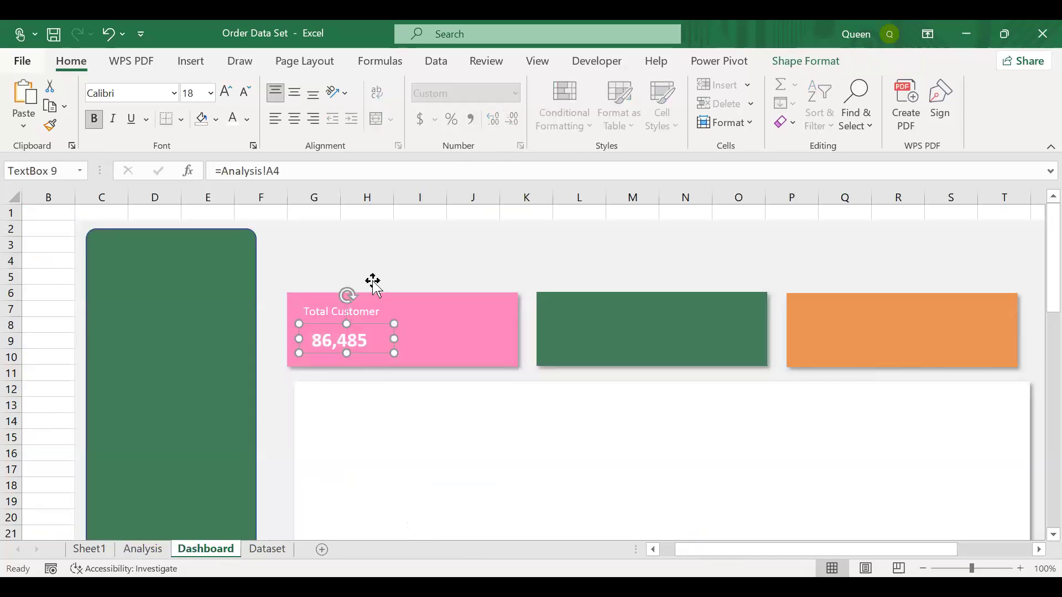
# Search the stock icons for PEOPLE and insert the icon of a crowd stacked in three rows
pyautogui.click(193, 62)
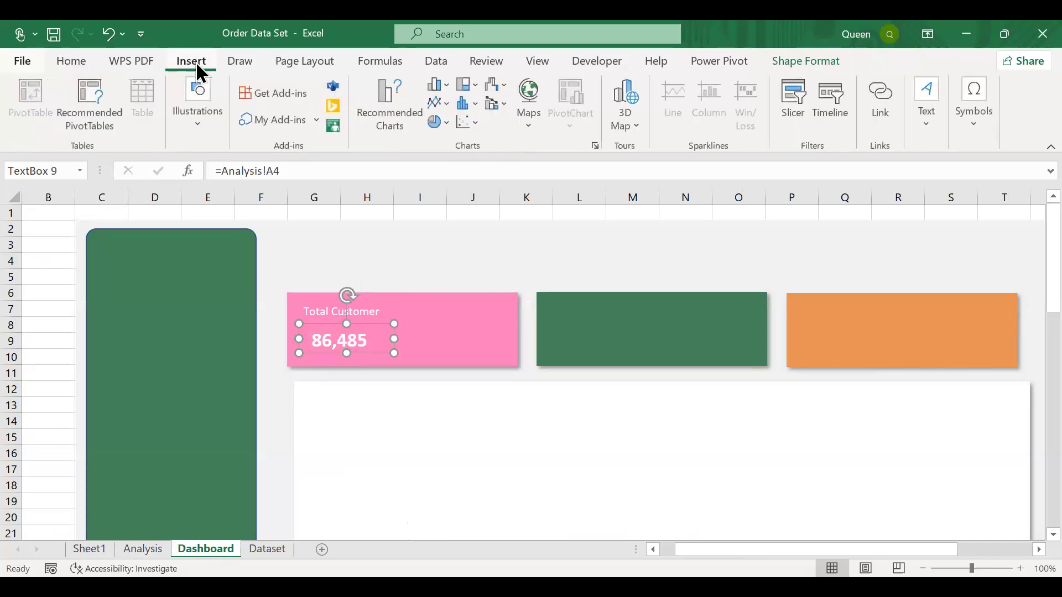
pyautogui.click(209, 131)
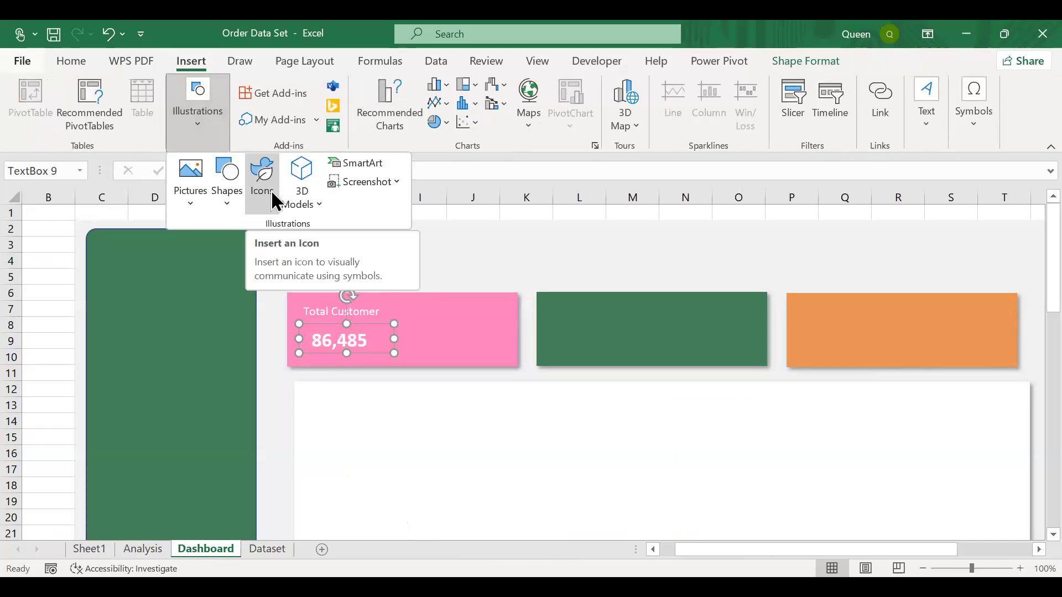
pyautogui.click(273, 197)
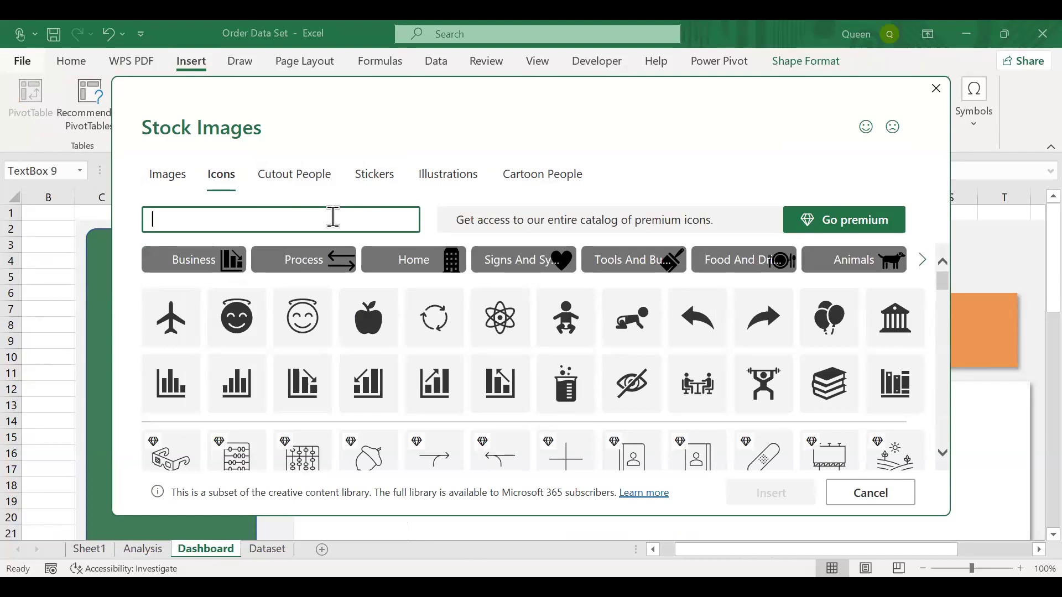
pyautogui.write('PEOP')
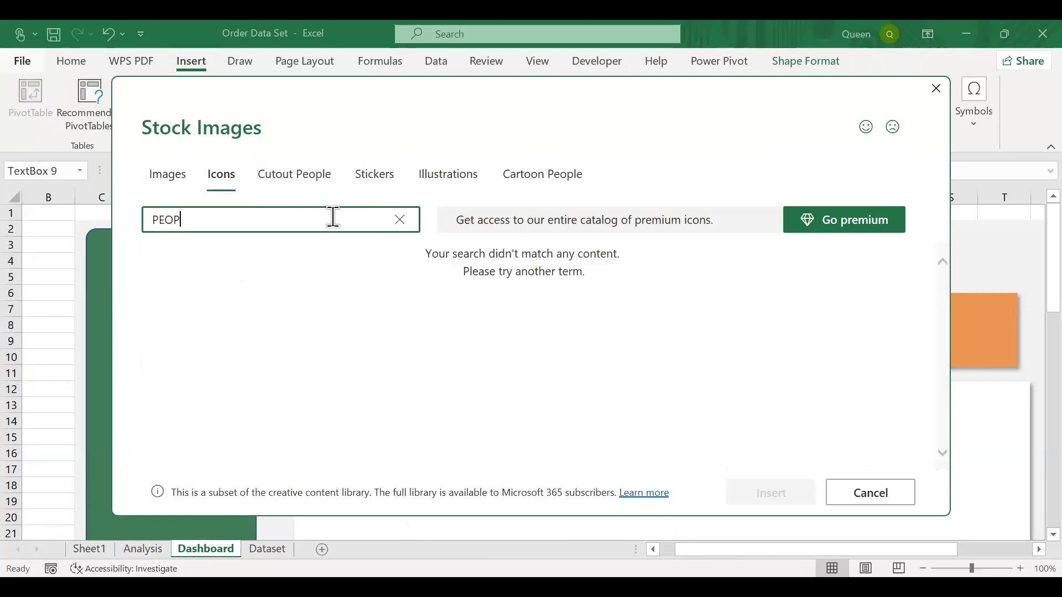
pyautogui.write('LE')
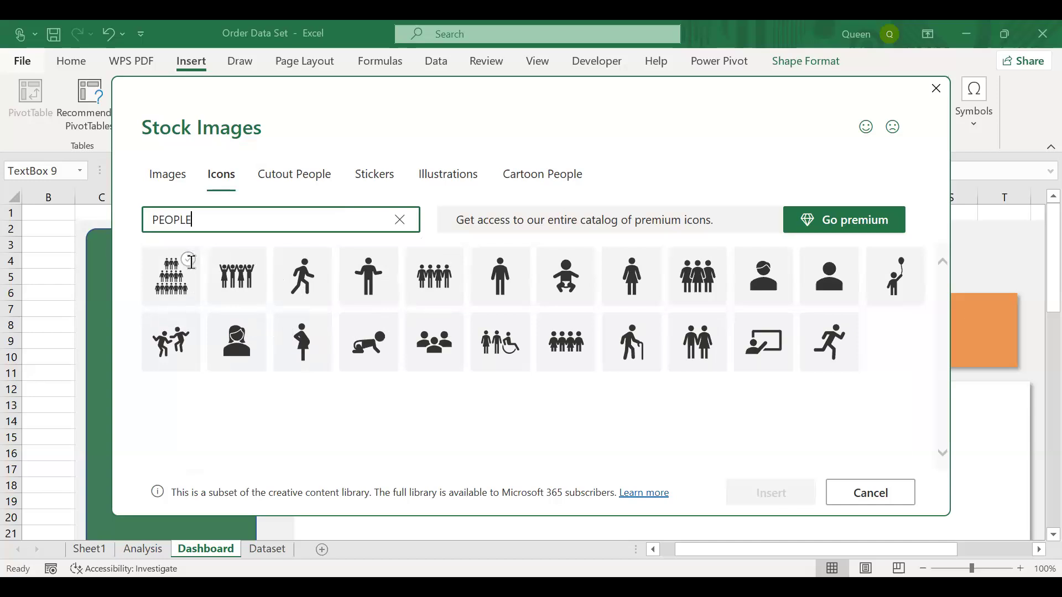
pyautogui.click(196, 287)
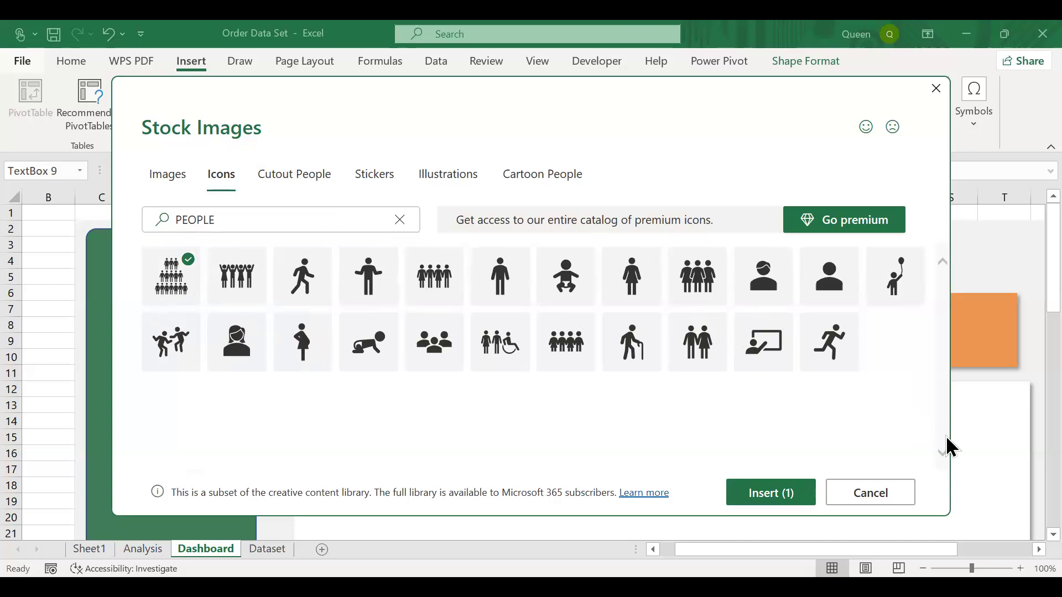
pyautogui.click(788, 498)
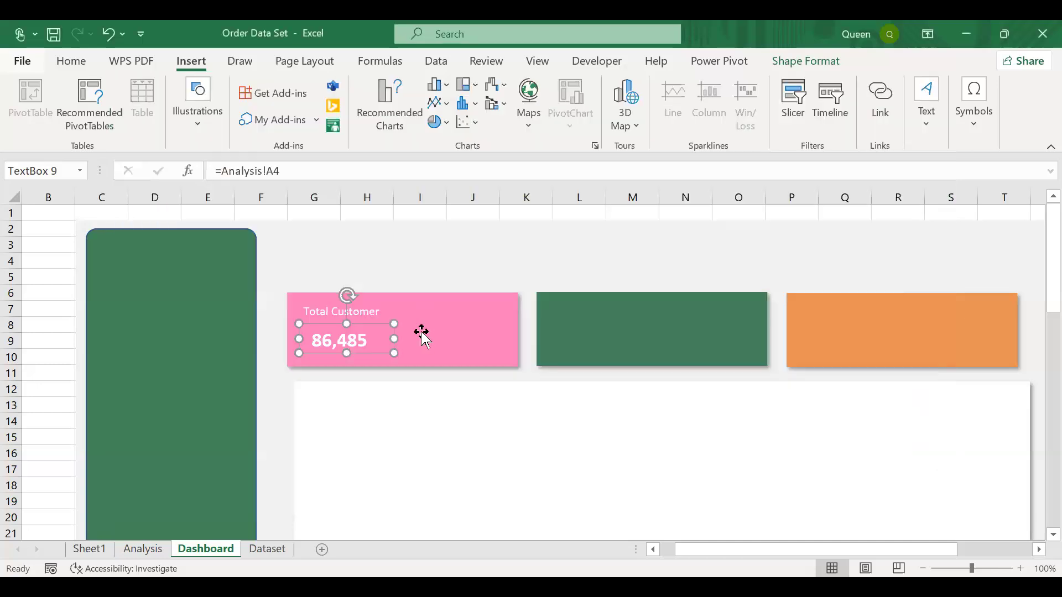
# Place the people icon beside the number on the pink card, shrunk to about 0.63" square and standing upright
pyautogui.moveTo(360, 396); pyautogui.dragTo(503, 328)
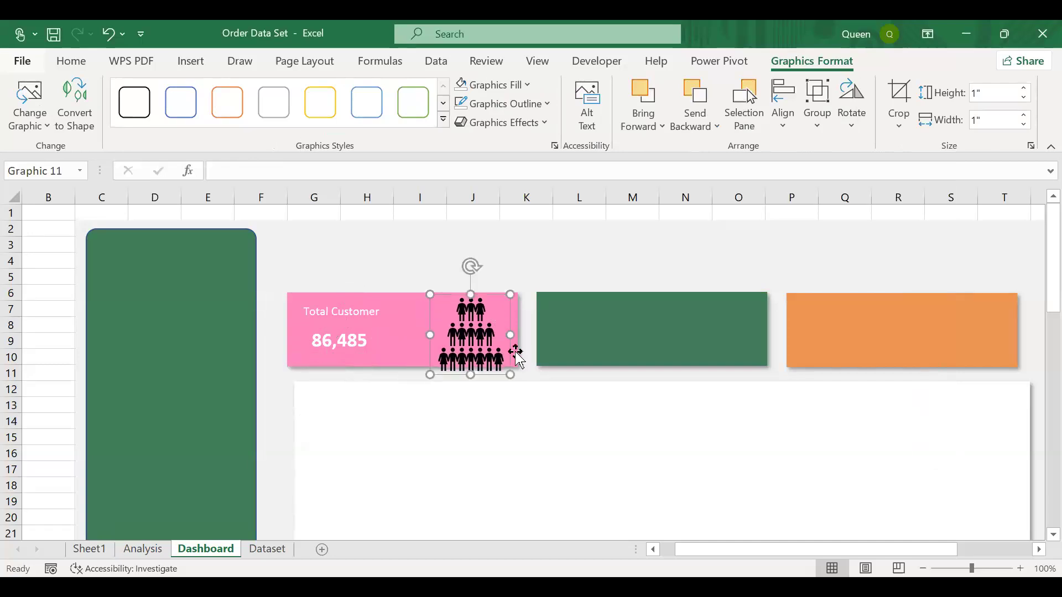
pyautogui.moveTo(511, 377); pyautogui.dragTo(496, 315)
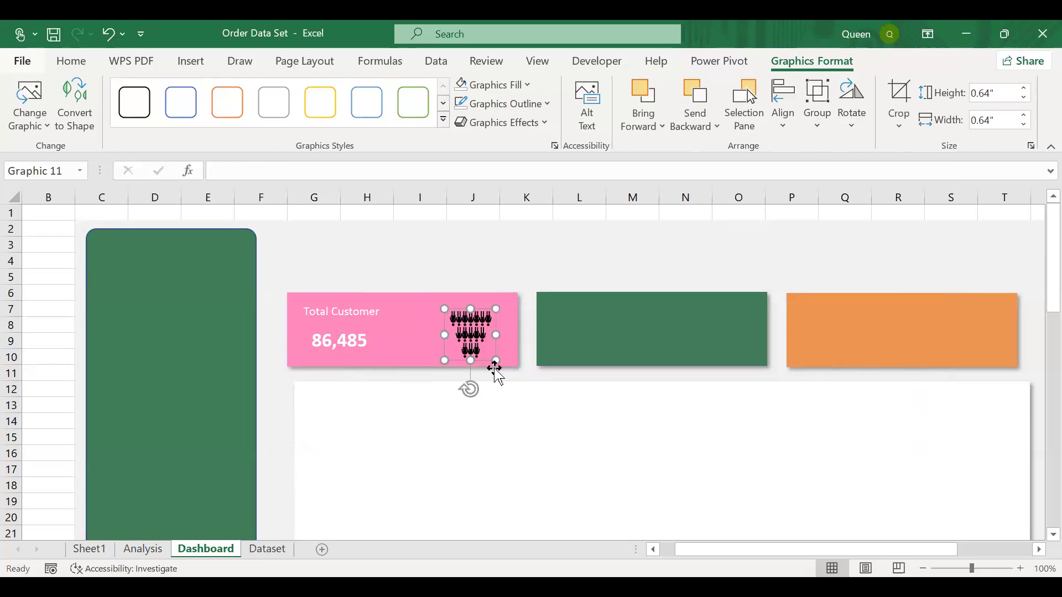
pyautogui.moveTo(468, 389); pyautogui.dragTo(446, 286)
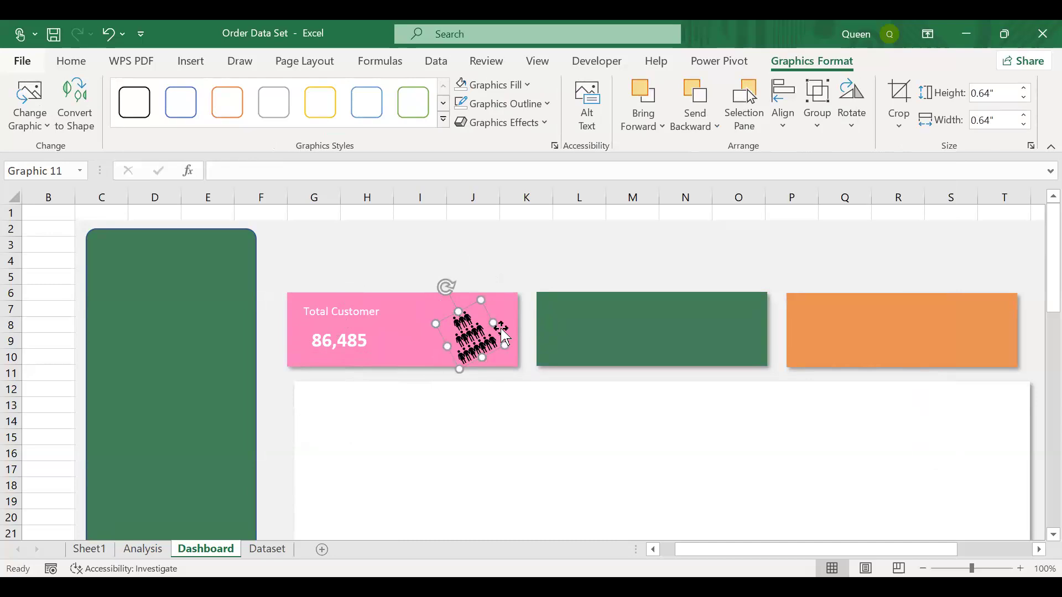
pyautogui.moveTo(482, 358); pyautogui.dragTo(490, 330)
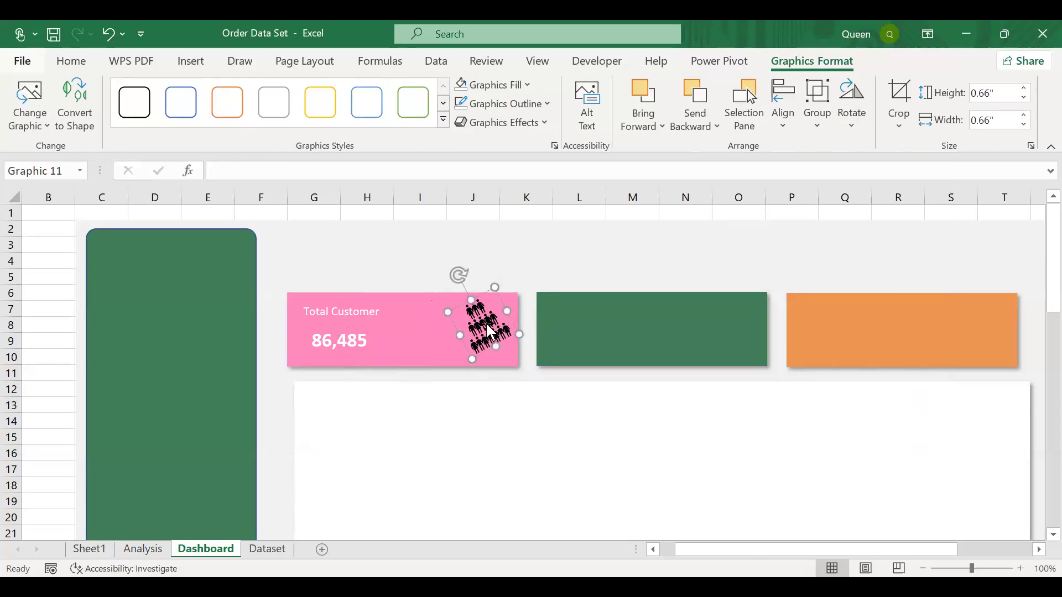
pyautogui.moveTo(459, 274); pyautogui.dragTo(485, 268)
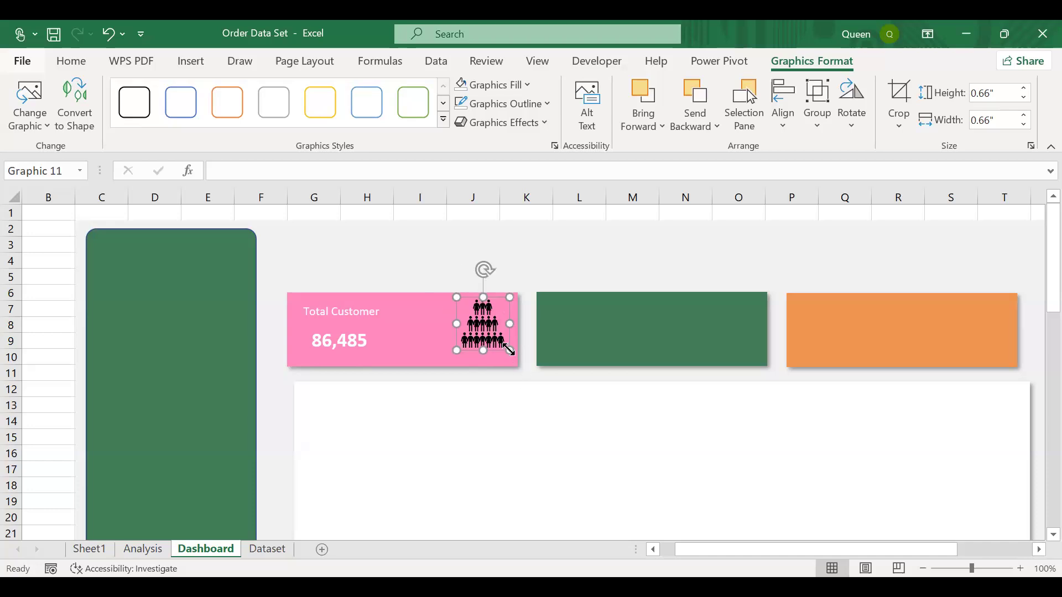
pyautogui.moveTo(509, 350)
pyautogui.mouseDown()
pyautogui.moveTo(496, 343)
pyautogui.moveTo(509, 350)
pyautogui.mouseUp()
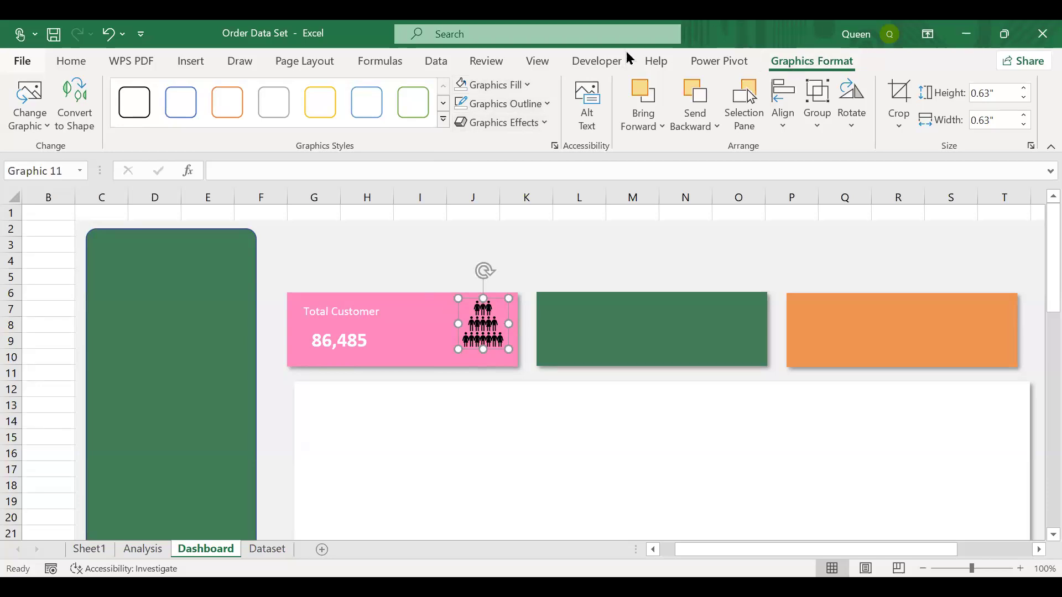
# Fill the people icon on the pink card with white
pyautogui.click(527, 84)
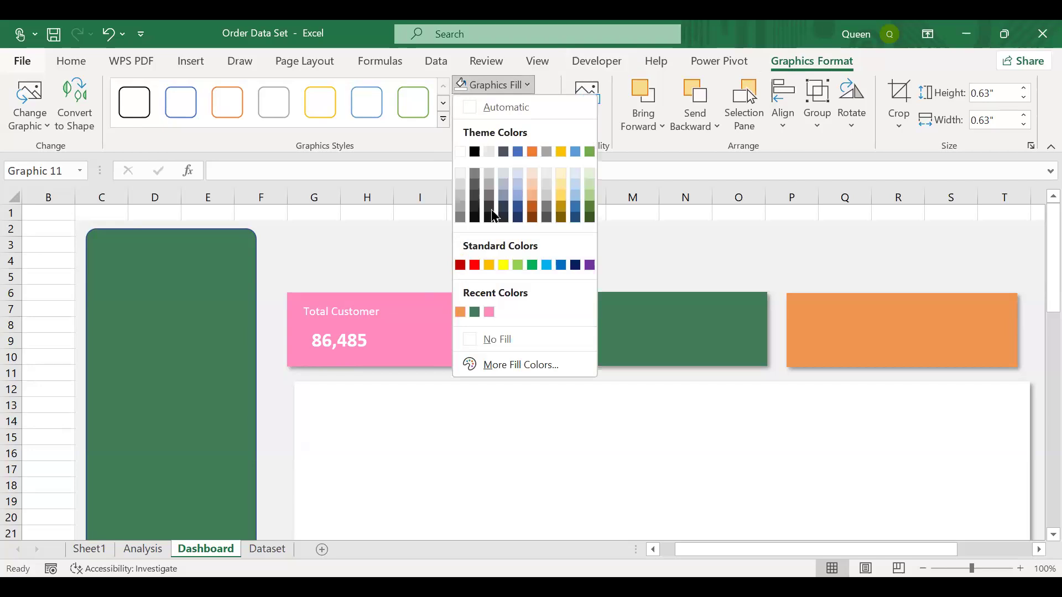
pyautogui.click(548, 365)
pyautogui.click(545, 367)
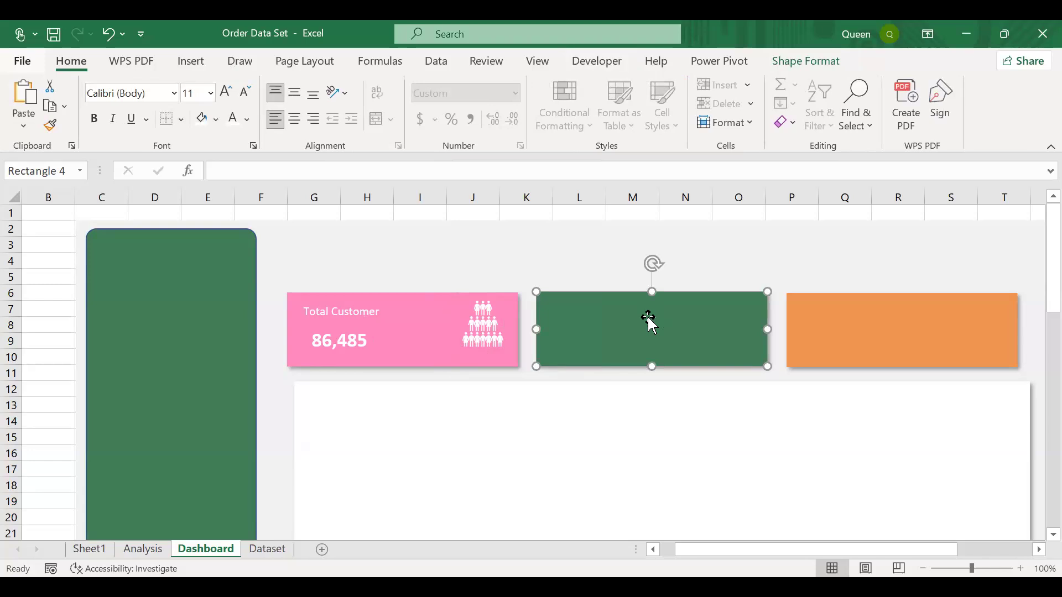
# Duplicate the Total Customer label and place the copy in the upper part of the green KPI card
pyautogui.click(364, 317)
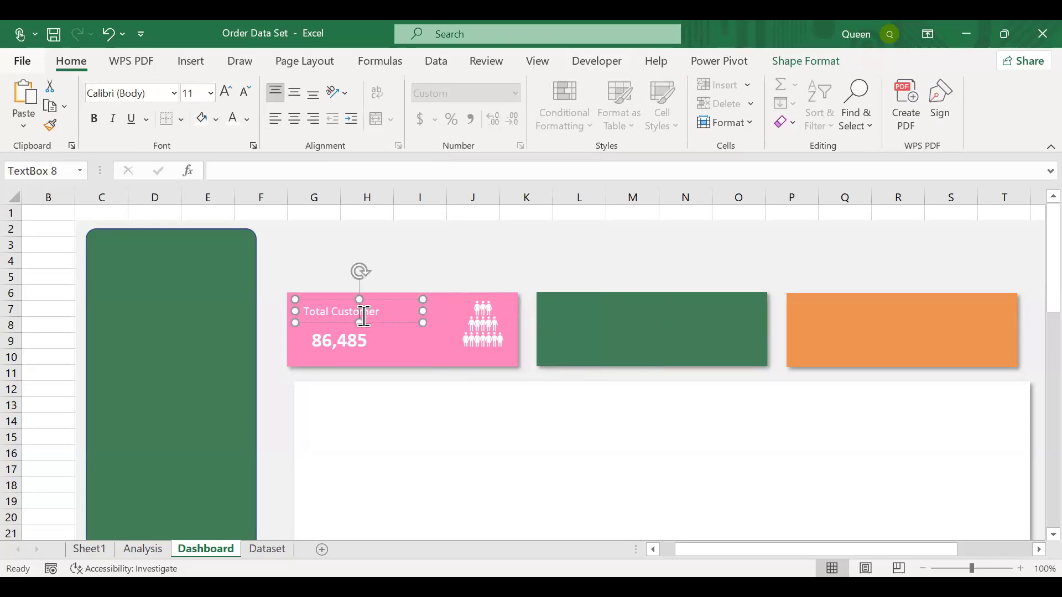
pyautogui.moveTo(425, 312); pyautogui.dragTo(419, 312)
pyautogui.hotkey('ctrl', 'd')
pyautogui.moveTo(420, 314); pyautogui.dragTo(648, 297)
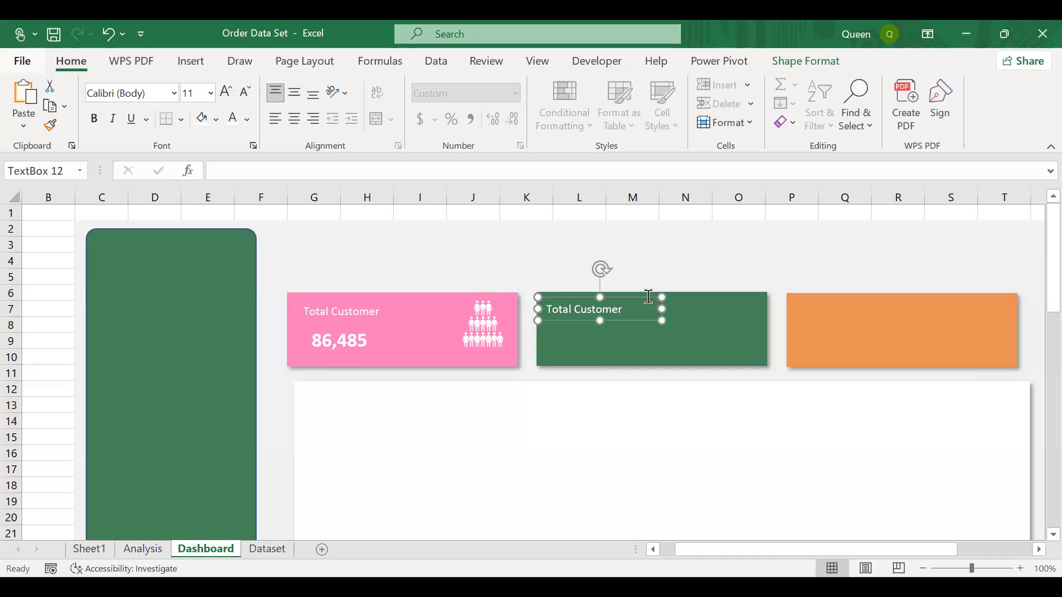
# Change the green card's label text to Total Order and narrow its text box slightly
pyautogui.press('BackSpace')
pyautogui.press('BackSpace')
pyautogui.press('BackSpace')
pyautogui.press('BackSpace')
pyautogui.press('BackSpace')
pyautogui.press('BackSpace')
pyautogui.press('BackSpace')
pyautogui.write('o')
pyautogui.press('BackSpace')
pyautogui.write('Ordder')
pyautogui.press('BackSpace')
pyautogui.press('BackSpace')
pyautogui.press('BackSpace')
pyautogui.write('er')
pyautogui.moveTo(666, 305)
pyautogui.mouseDown()
pyautogui.moveTo(654, 308)
pyautogui.moveTo(664, 307)
pyautogui.mouseUp()
pyautogui.moveTo(537, 309); pyautogui.dragTo(547, 309)
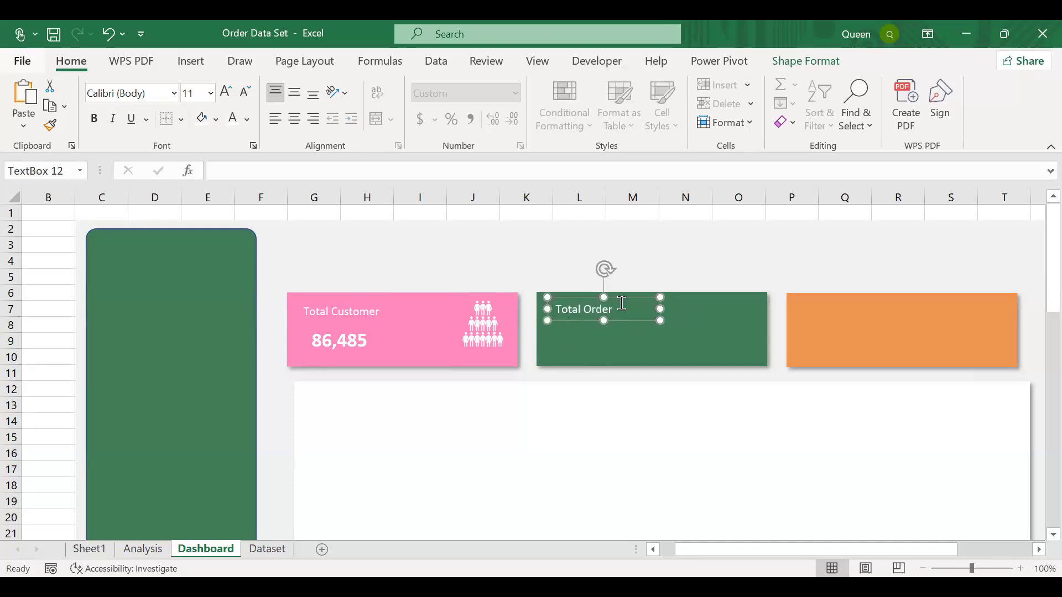
# Duplicate the Total Order label, fit the copy directly beneath it on the green card, and clear the copy's text
pyautogui.hotkey('ctrl', 'd')
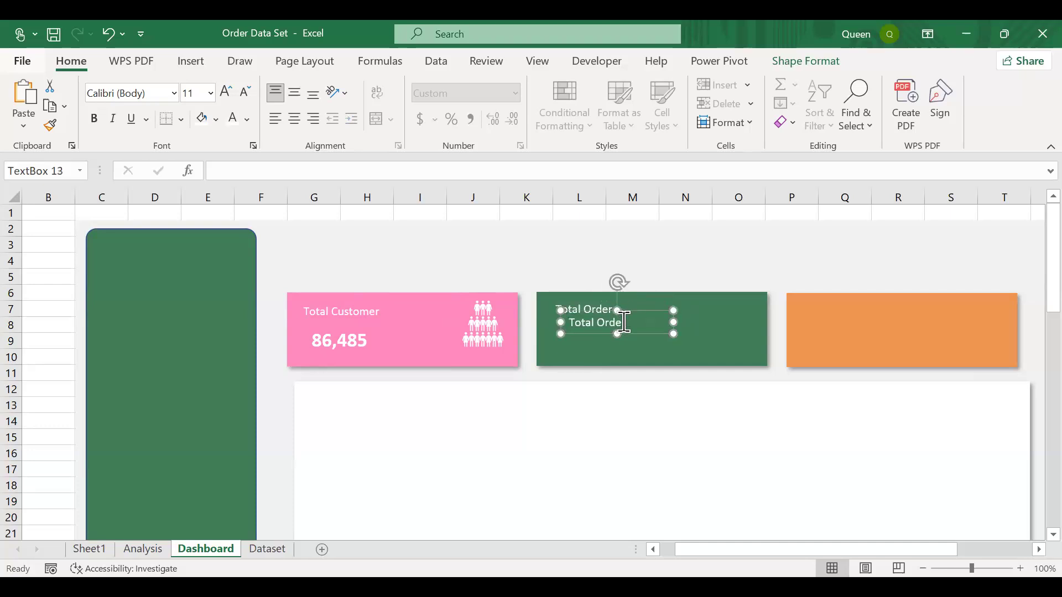
pyautogui.moveTo(616, 339); pyautogui.dragTo(545, 329)
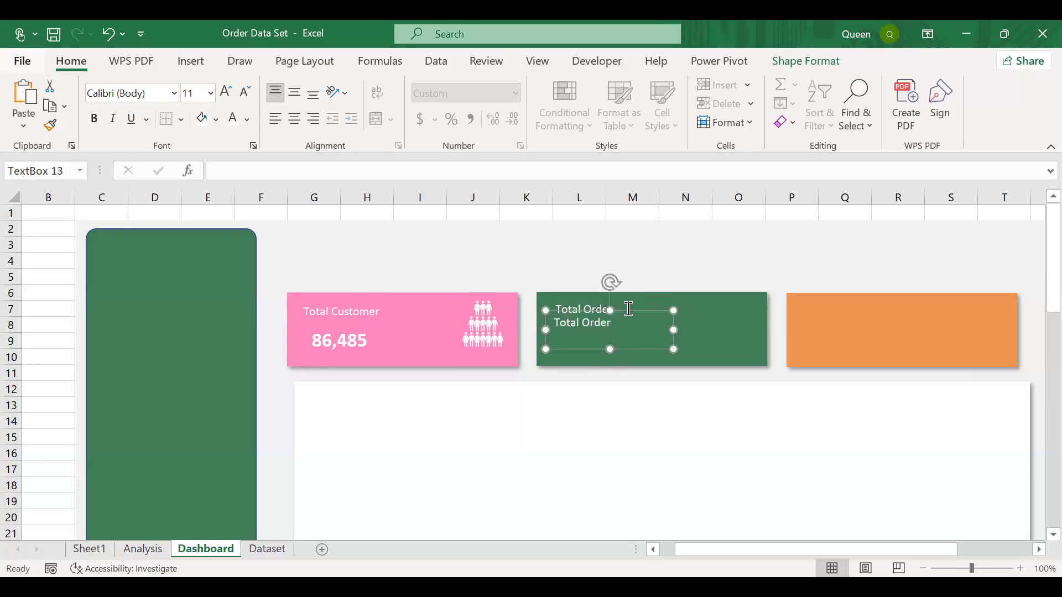
pyautogui.moveTo(610, 310); pyautogui.dragTo(610, 322)
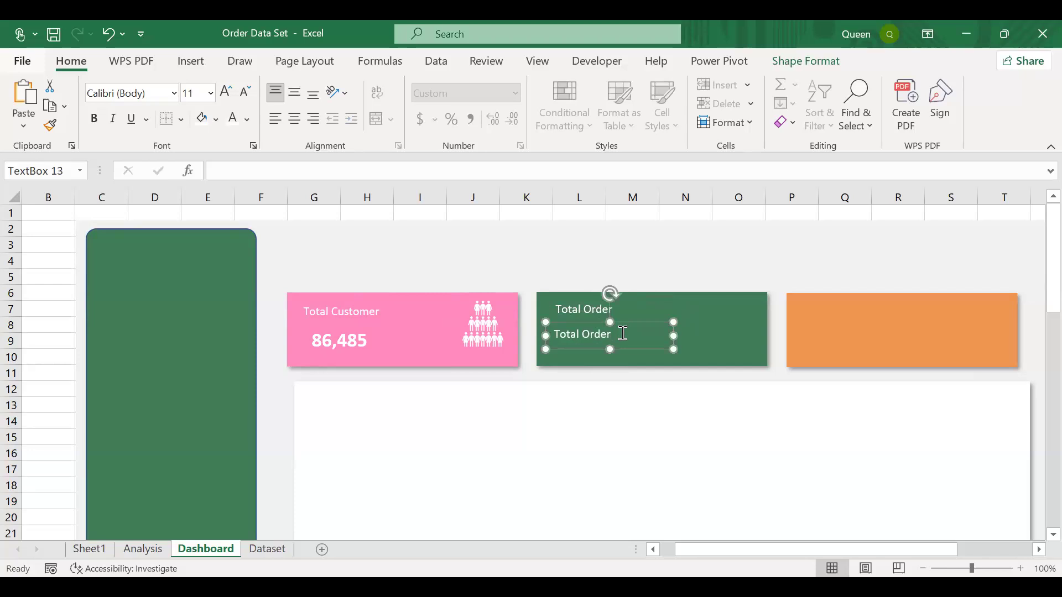
pyautogui.press('BackSpace')
pyautogui.press('BackSpace')
pyautogui.press('BackSpace')
pyautogui.press('BackSpace')
pyautogui.press('BackSpace')
pyautogui.press('BackSpace')
pyautogui.press('BackSpace')
pyautogui.press('BackSpace')
pyautogui.press('BackSpace')
# Link the empty text box on the green card to the Total Order value with =Analysis!F4
pyautogui.click(280, 171)
pyautogui.write('=')
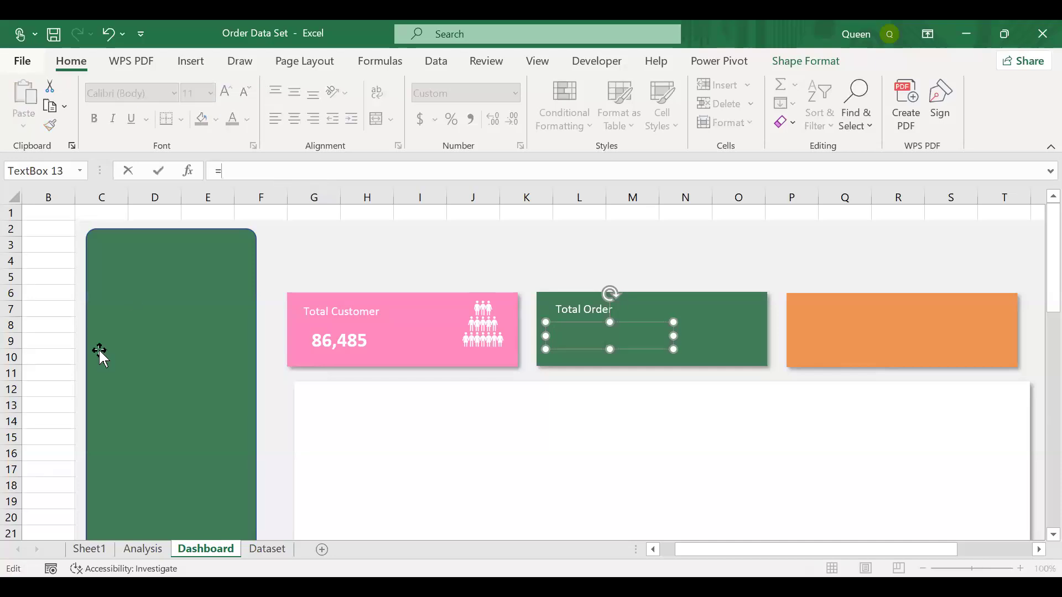
pyautogui.click(146, 546)
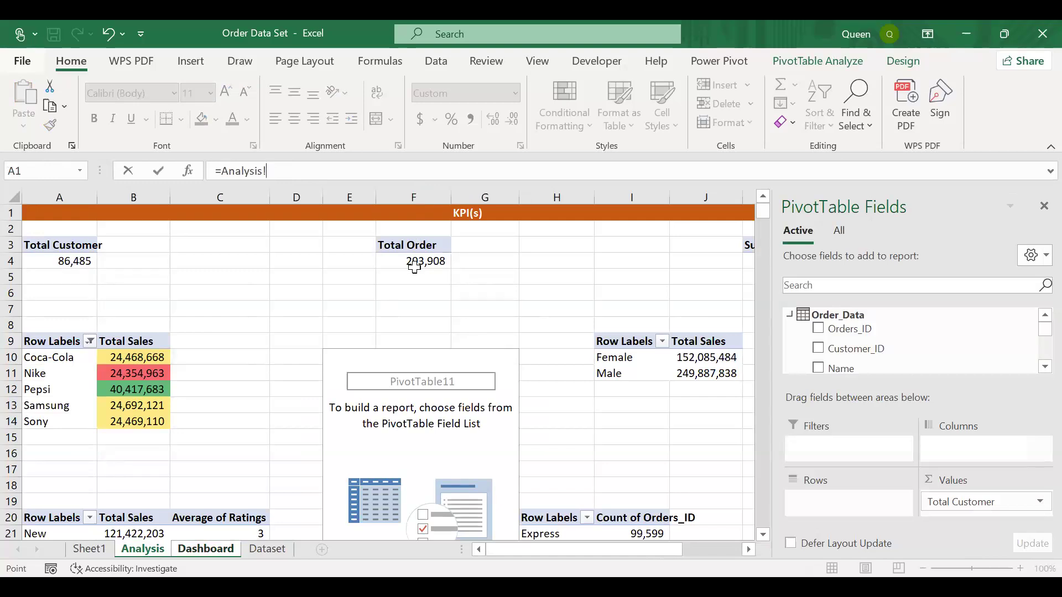
pyautogui.write('f4')
pyautogui.press('Return')
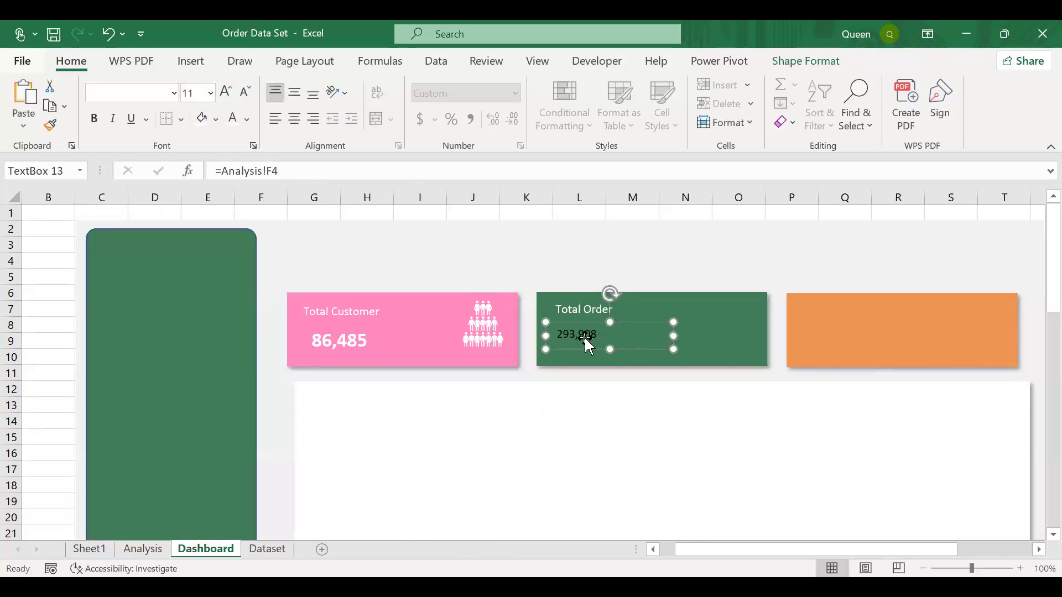
# Format the Total Order value as 18 pt, white and bold, and narrow its text box around the number
pyautogui.click(602, 332)
pyautogui.doubleClick(603, 332)
pyautogui.click(211, 94)
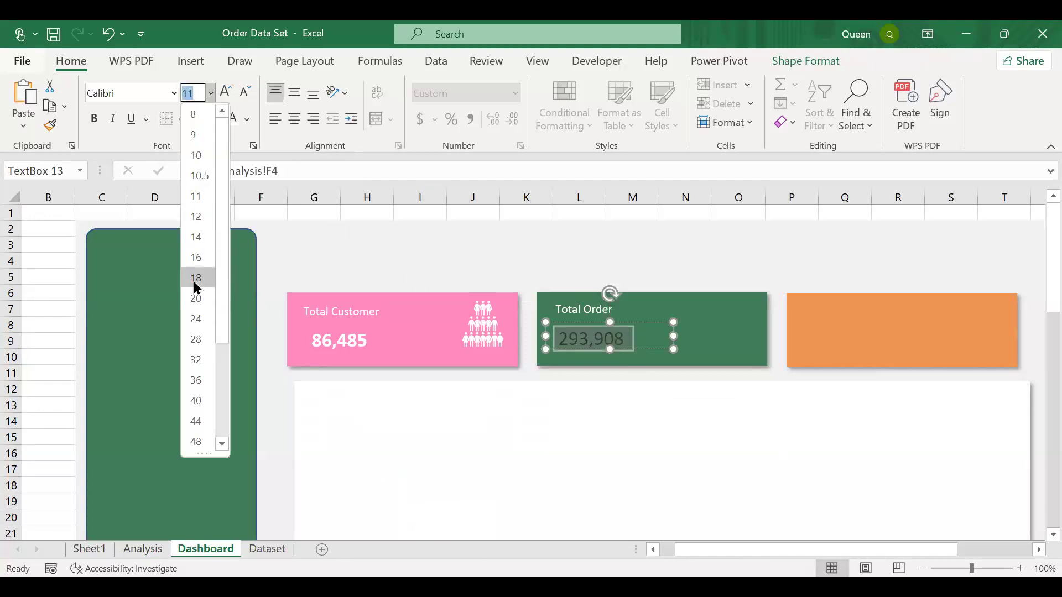
pyautogui.click(197, 279)
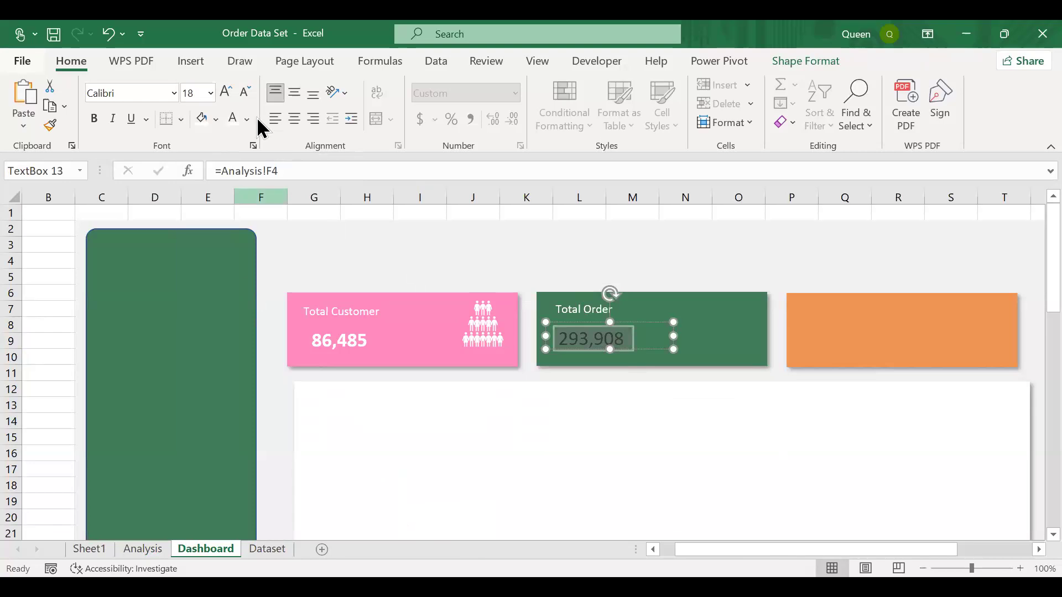
pyautogui.click(247, 130)
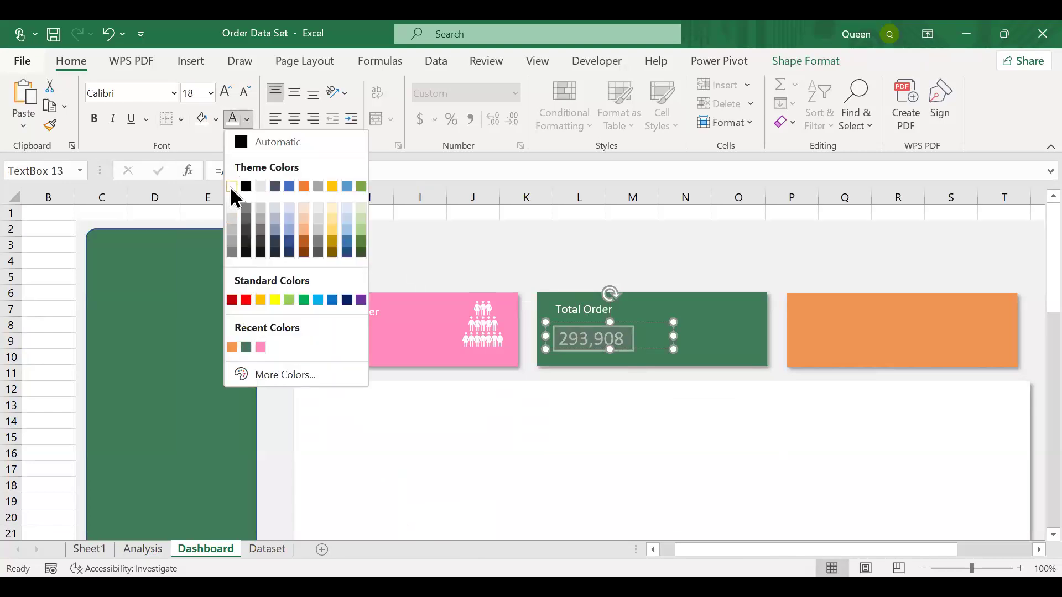
pyautogui.click(231, 186)
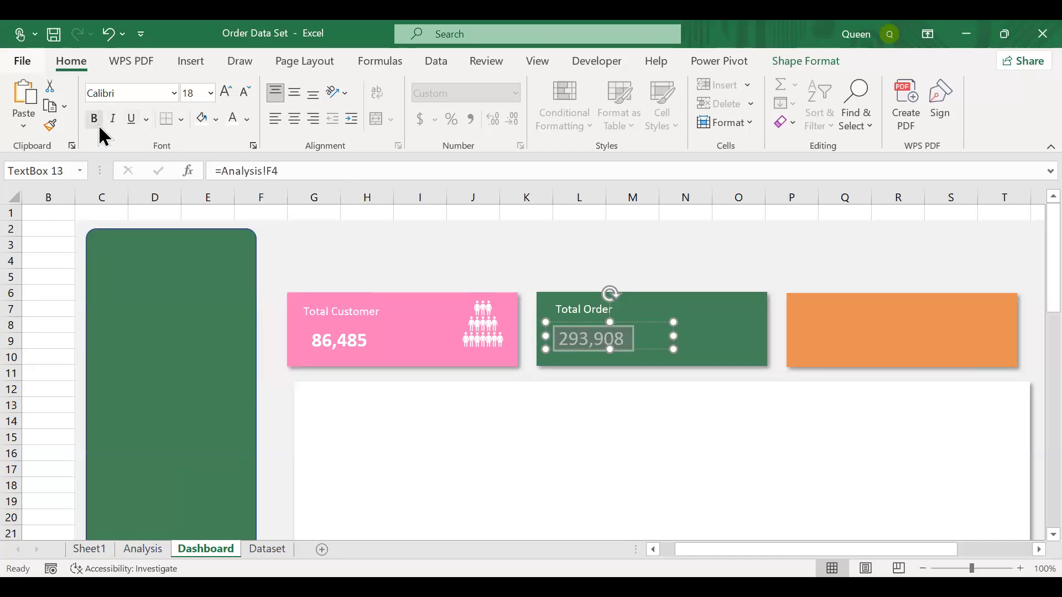
pyautogui.click(98, 126)
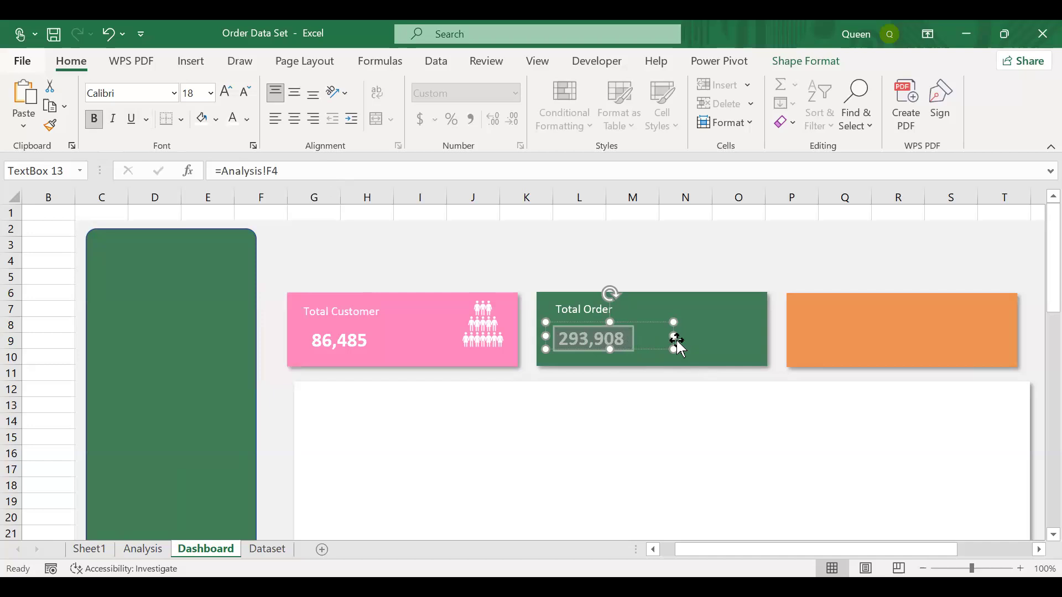
pyautogui.moveTo(677, 340); pyautogui.dragTo(648, 336)
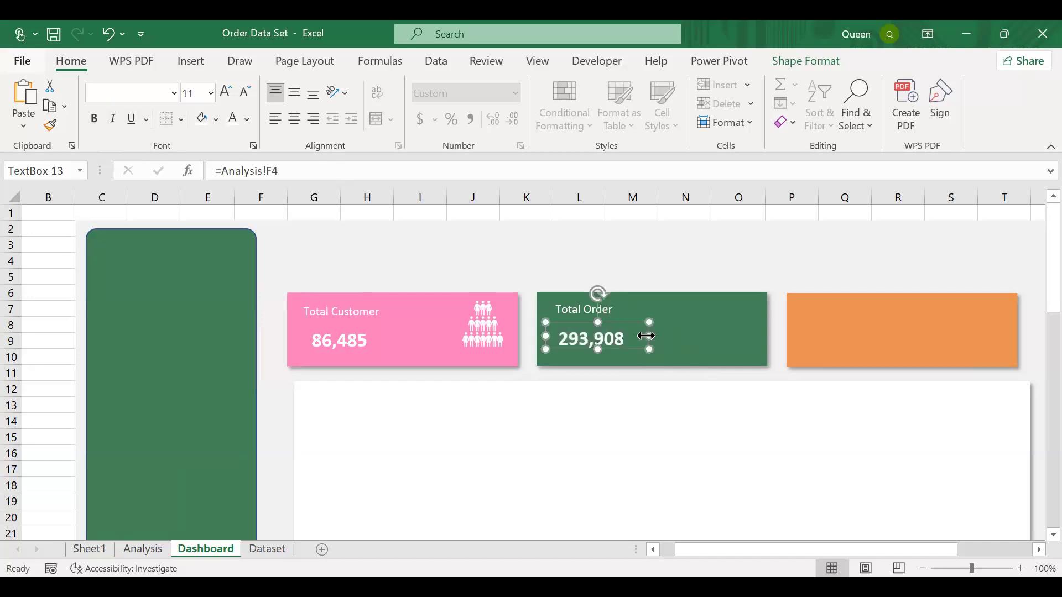
# Insert the database icon of stacked discs from the stock icons onto the dashboard
pyautogui.click(351, 260)
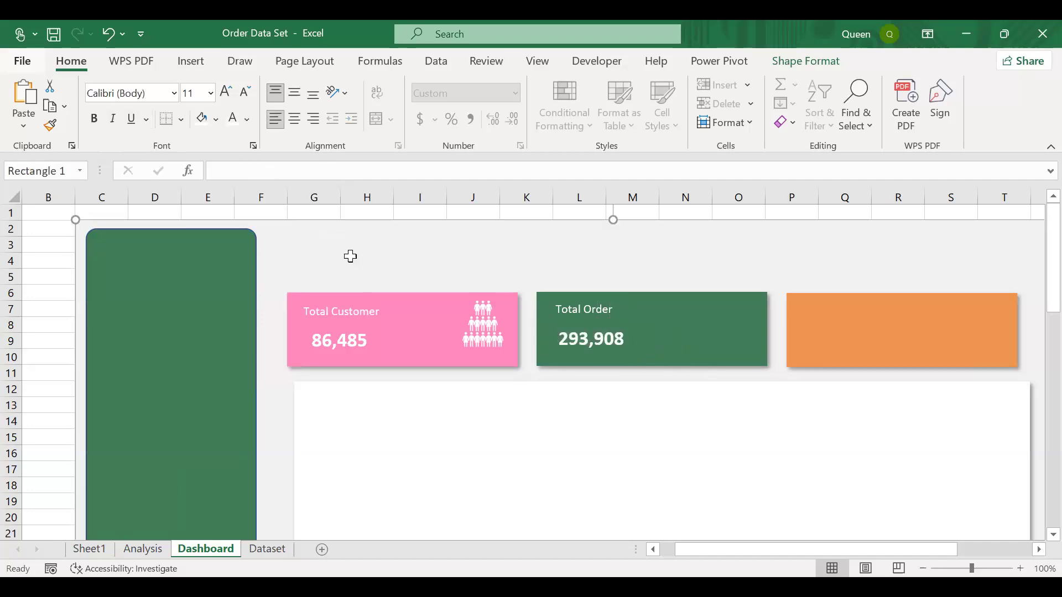
pyautogui.click(190, 62)
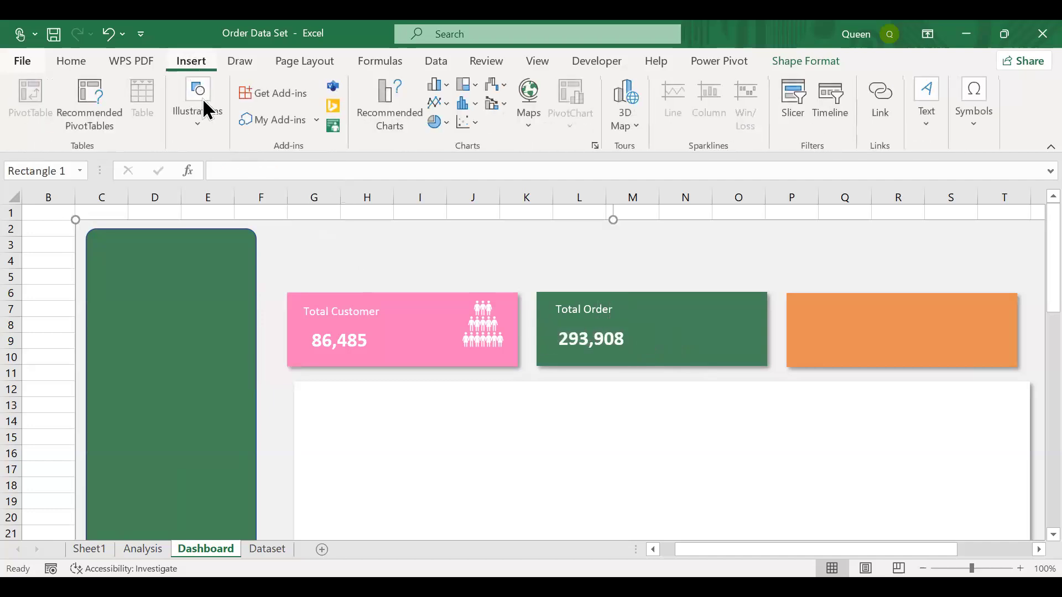
pyautogui.click(203, 143)
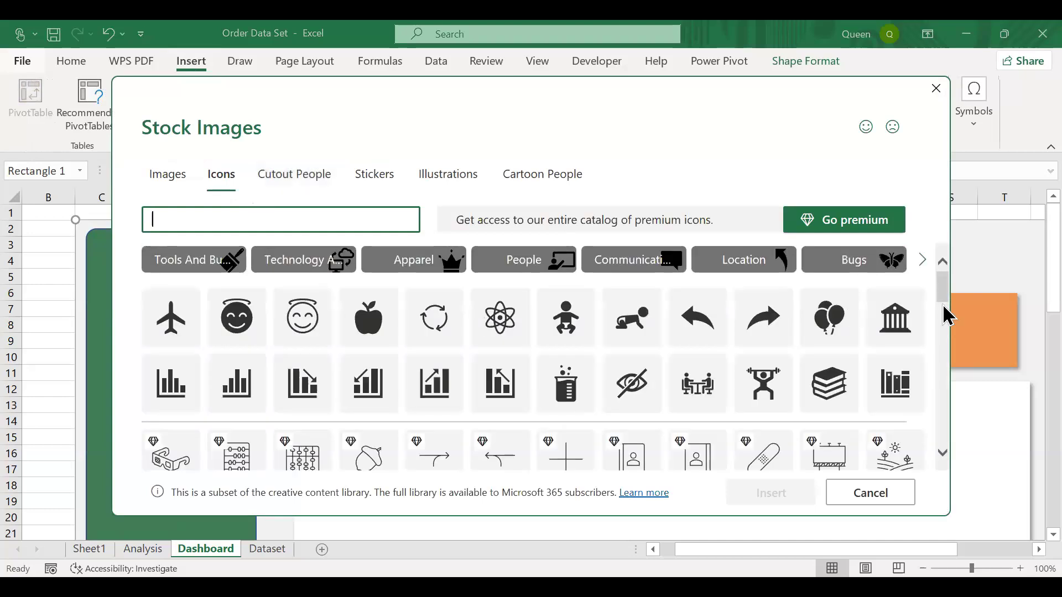
pyautogui.moveTo(944, 301); pyautogui.dragTo(943, 329)
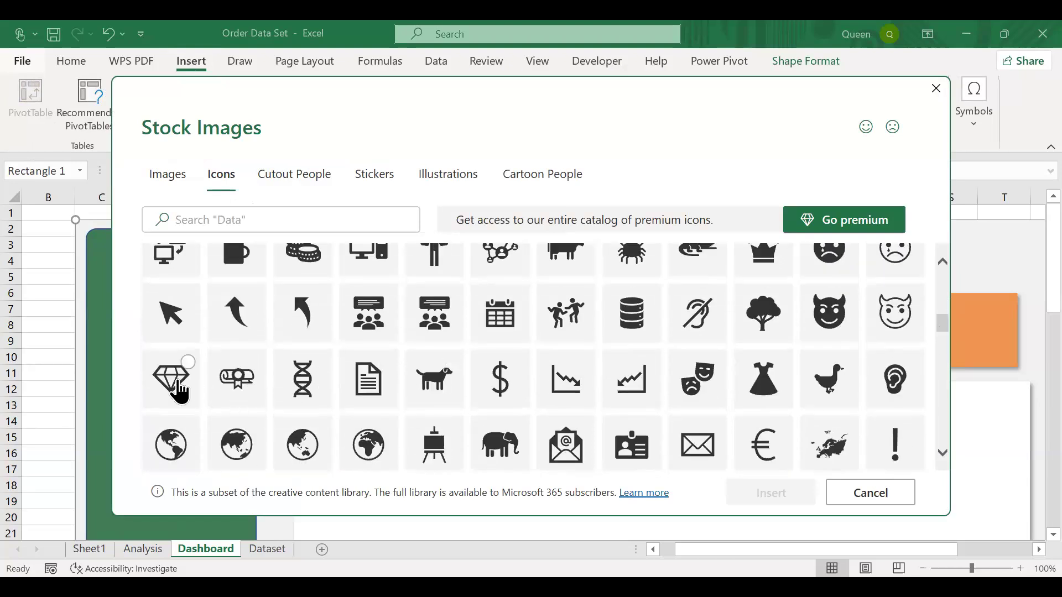
pyautogui.click(178, 387)
pyautogui.click(631, 319)
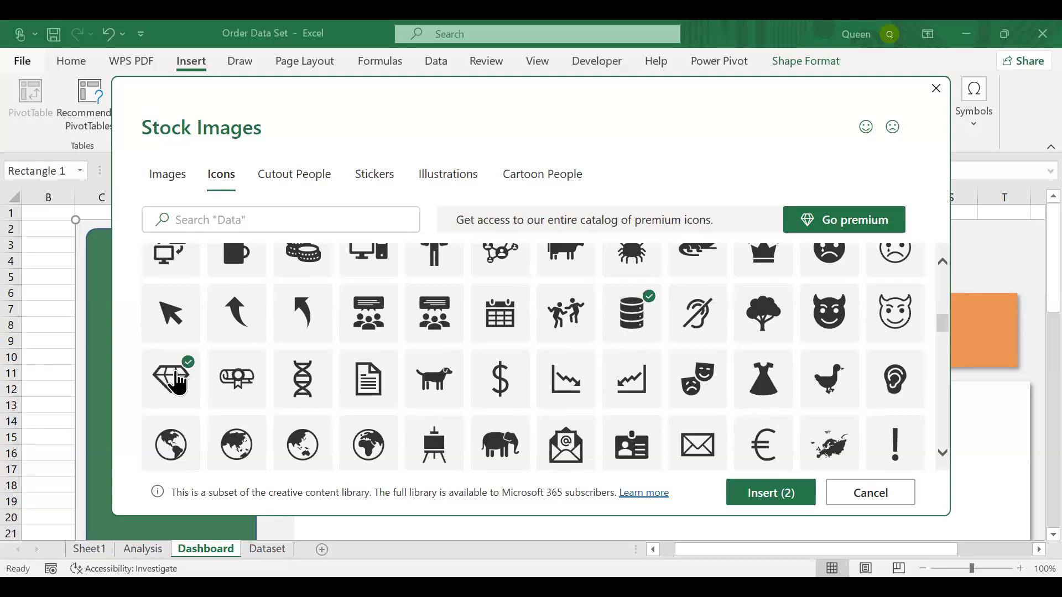
pyautogui.click(176, 380)
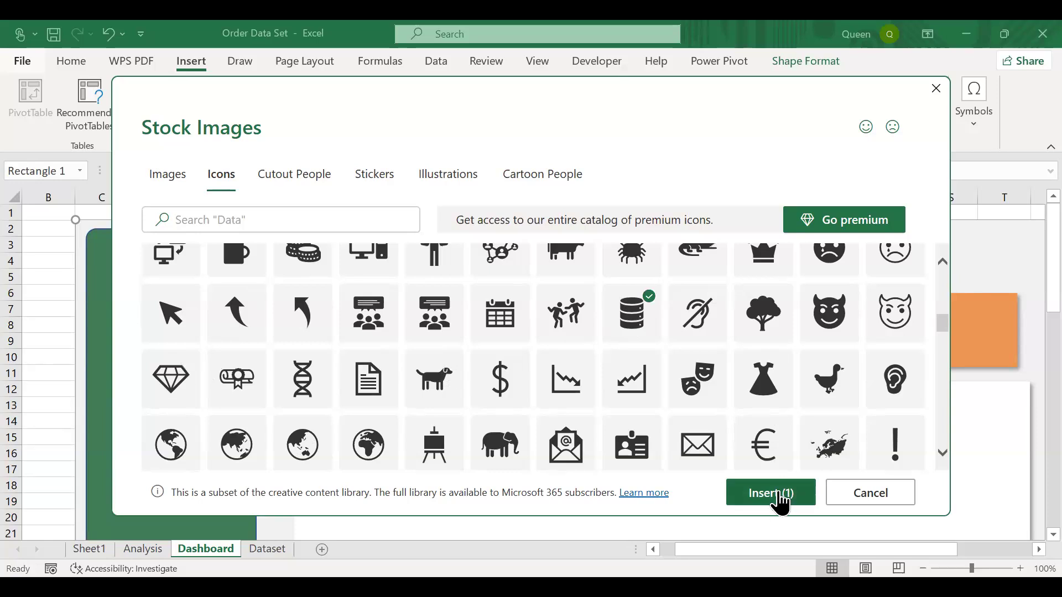
pyautogui.click(771, 492)
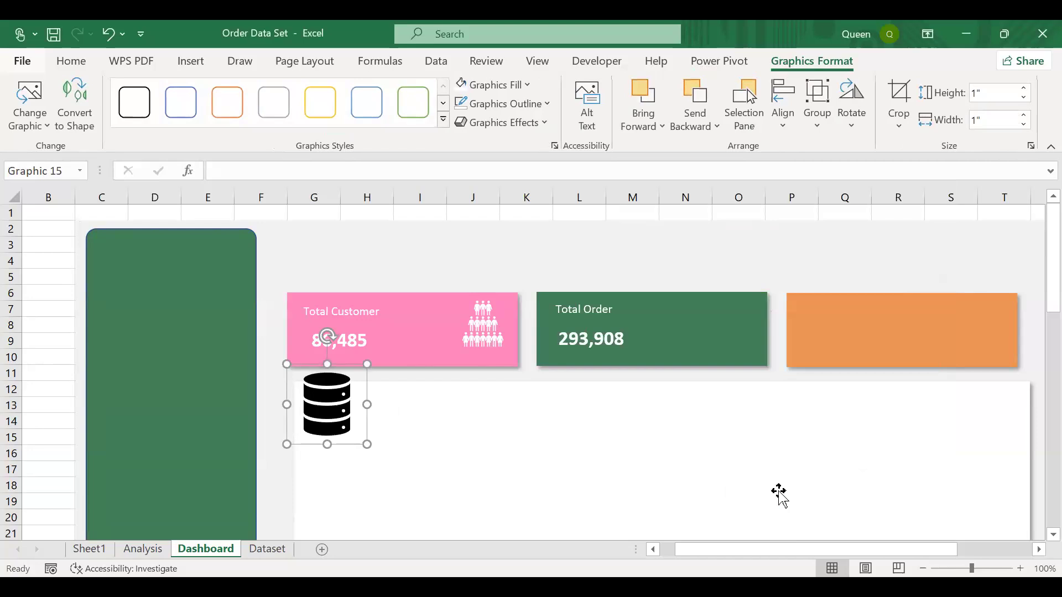
# Place the database icon at the right end of the Total Order card, shrink it to 0.61" and fill it white
pyautogui.moveTo(362, 383); pyautogui.dragTo(735, 308)
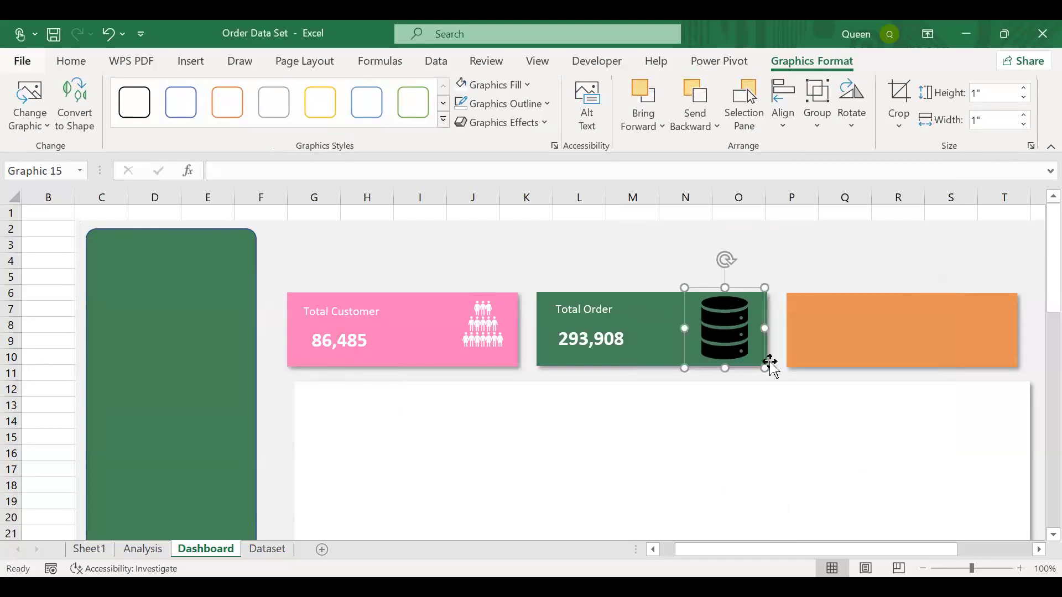
pyautogui.moveTo(765, 365); pyautogui.dragTo(753, 334)
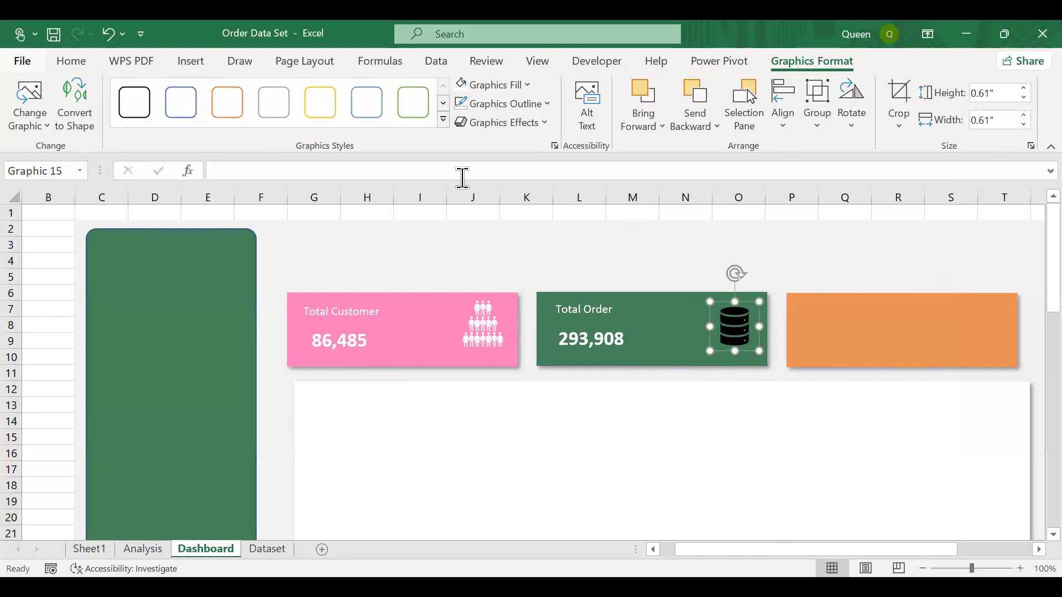
pyautogui.click(528, 86)
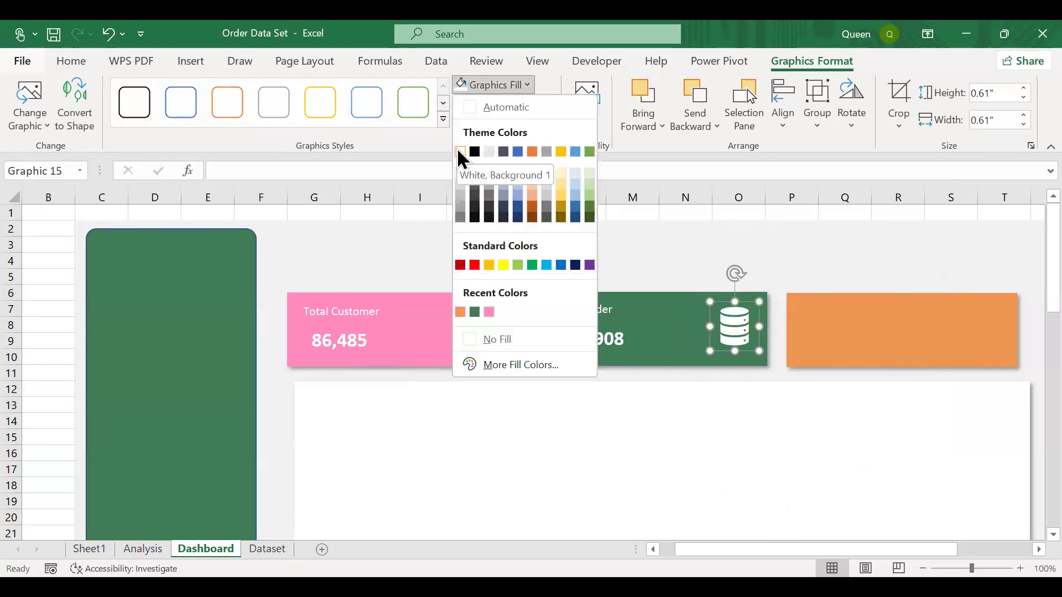
pyautogui.click(636, 375)
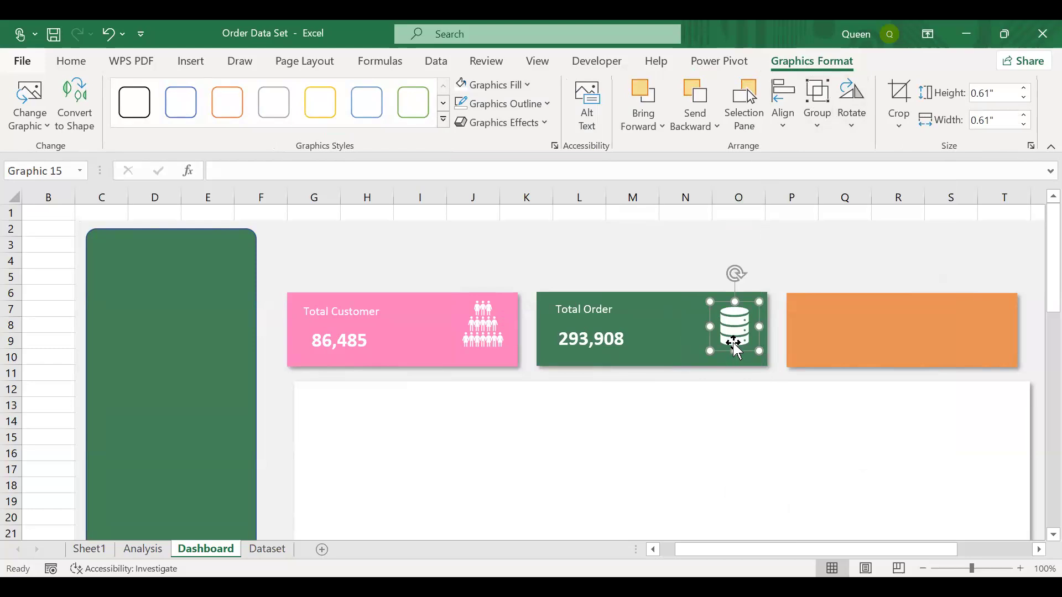
# Duplicate the Total Order label and place the copy at the upper left of the orange card
pyautogui.click(821, 326)
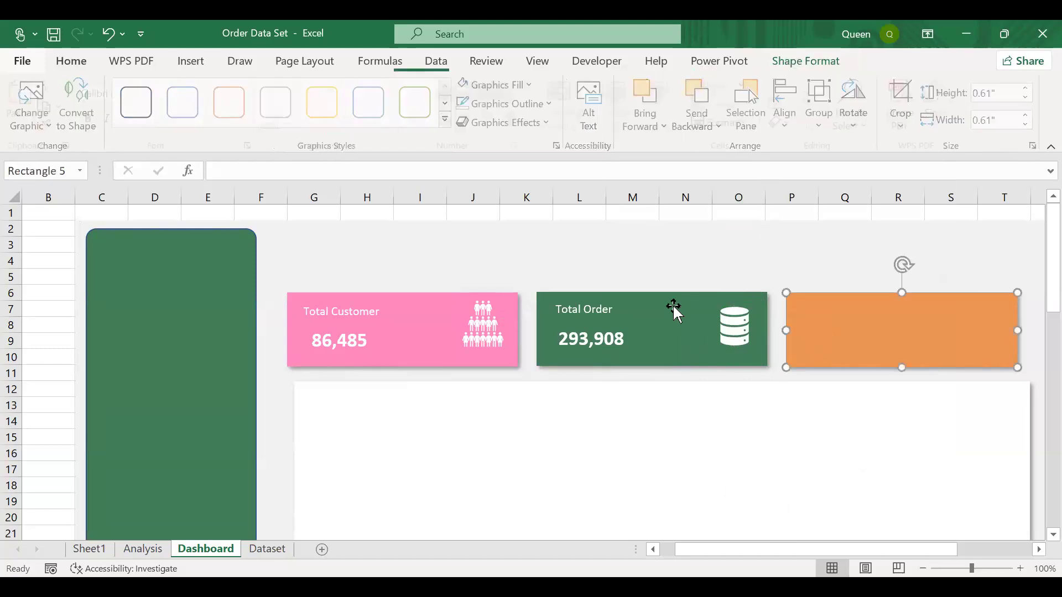
pyautogui.click(607, 308)
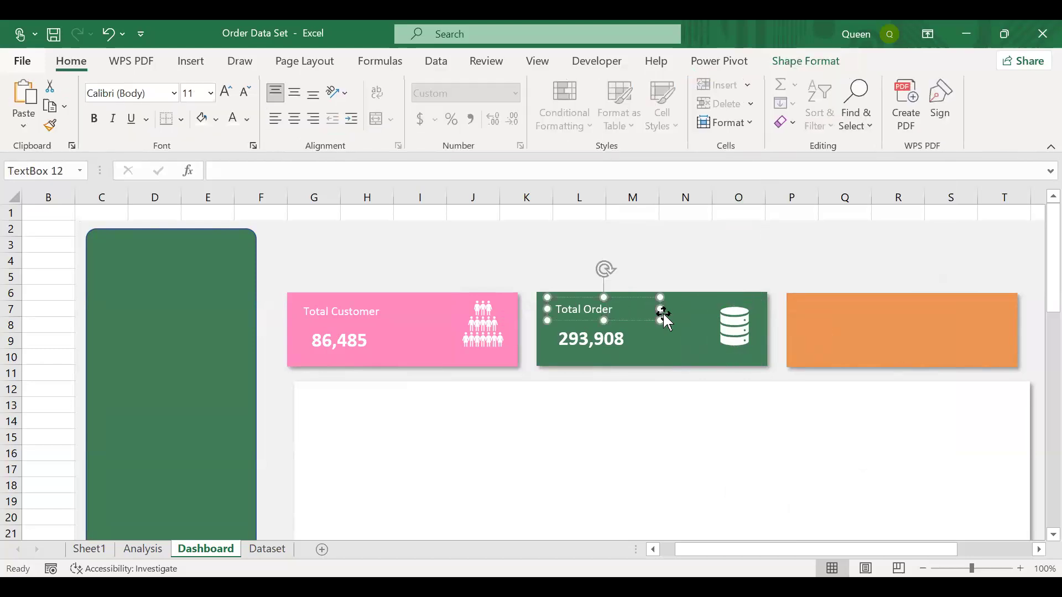
pyautogui.moveTo(659, 309); pyautogui.dragTo(884, 302)
pyautogui.hotkey('ctrl', 'd')
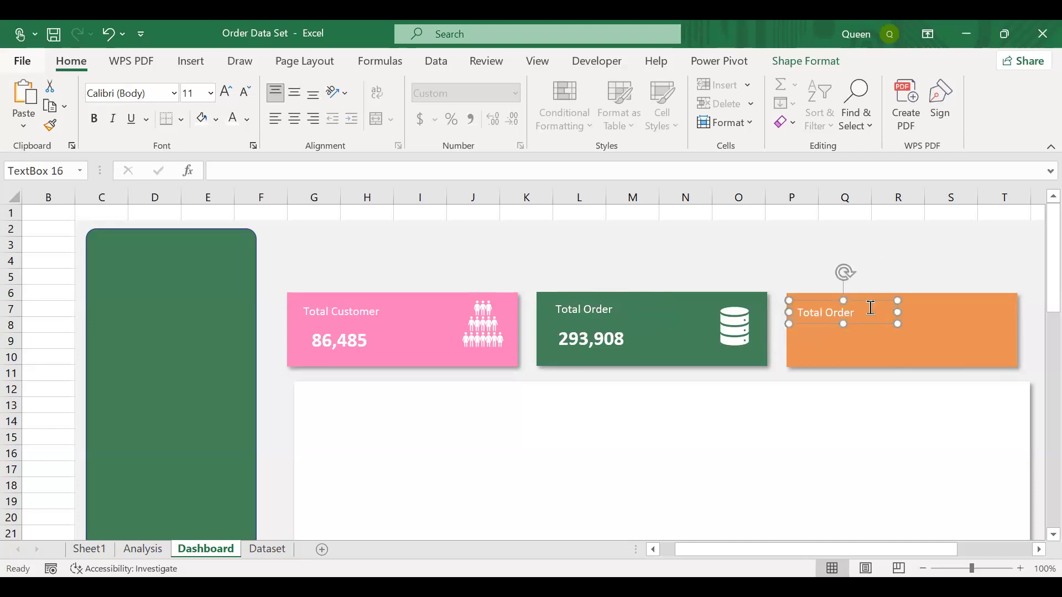
# Change the orange card's label text to Total Sales and shift the orange card up slightly
pyautogui.press('BackSpace')
pyautogui.press('BackSpace')
pyautogui.press('BackSpace')
pyautogui.press('BackSpace')
pyautogui.press('BackSpace')
pyautogui.write('Sales')
pyautogui.click(855, 295)
pyautogui.moveTo(855, 295); pyautogui.dragTo(853, 293)
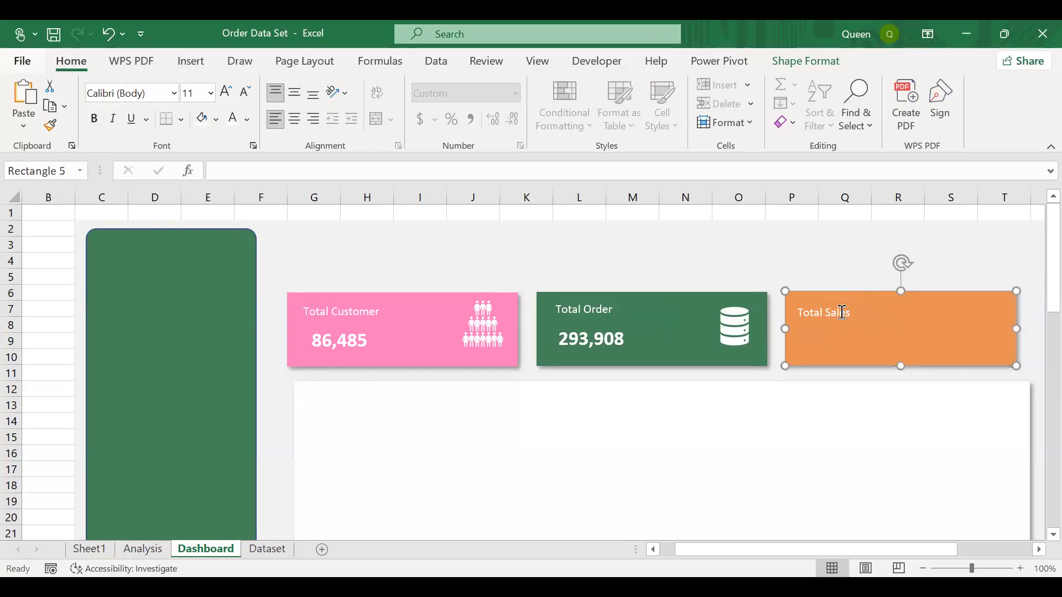
# Paste another copy of the Total Order label onto the orange card and position it just beneath Total Sales
pyautogui.click(842, 313)
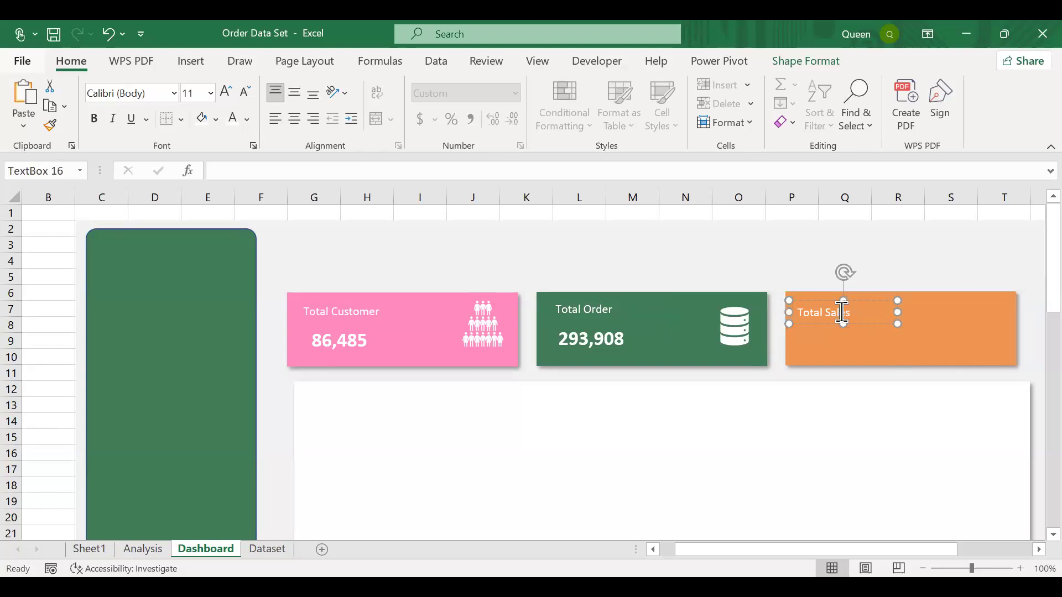
pyautogui.hotkey('ctrl', 'v')
pyautogui.press('Down')
pyautogui.press('Down')
pyautogui.press('Down')
pyautogui.press('Down')
pyautogui.press('Down')
pyautogui.press('Down')
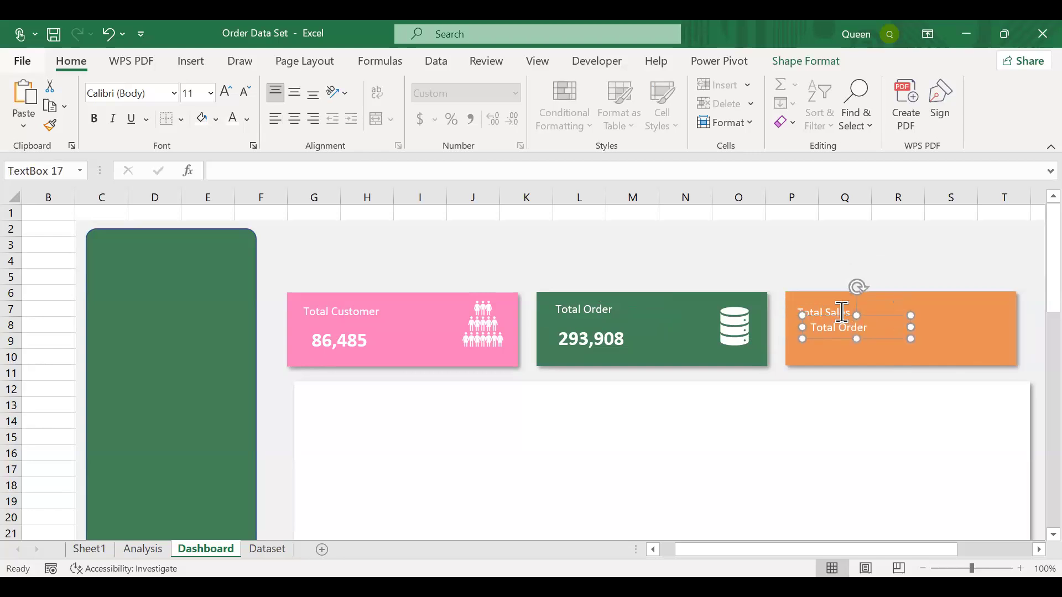
pyautogui.press('Down')
pyautogui.press('Left')
pyautogui.press('Down')
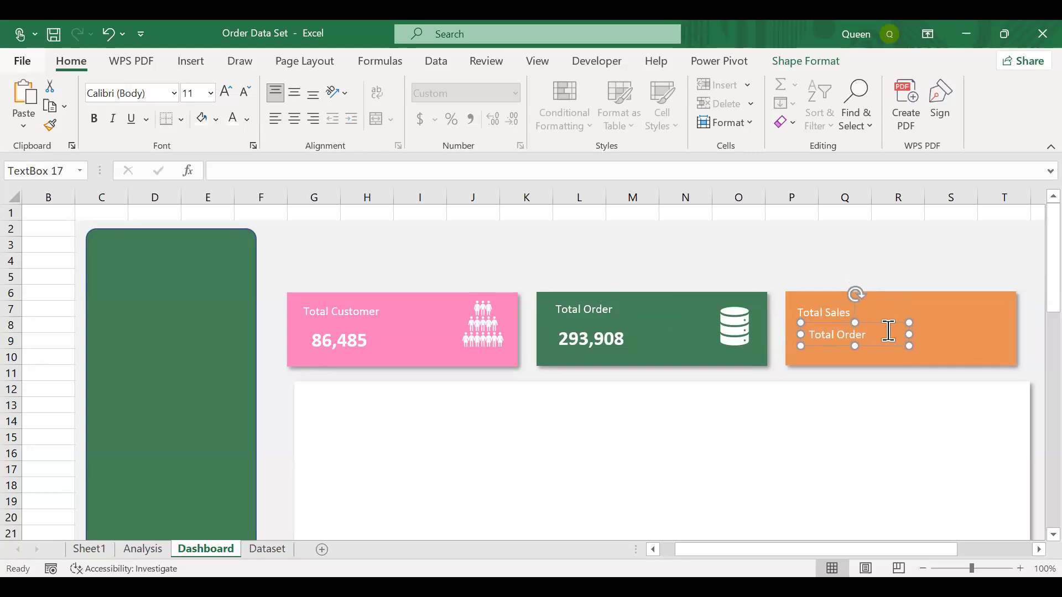
# Clear the text of the pasted label beneath Total Sales
pyautogui.press('BackSpace')
pyautogui.press('BackSpace')
pyautogui.press('BackSpace')
pyautogui.press('BackSpace')
pyautogui.press('BackSpace')
pyautogui.press('BackSpace')
pyautogui.press('BackSpace')
pyautogui.press('BackSpace')
pyautogui.press('BackSpace')
pyautogui.press('BackSpace')
pyautogui.press('BackSpace')
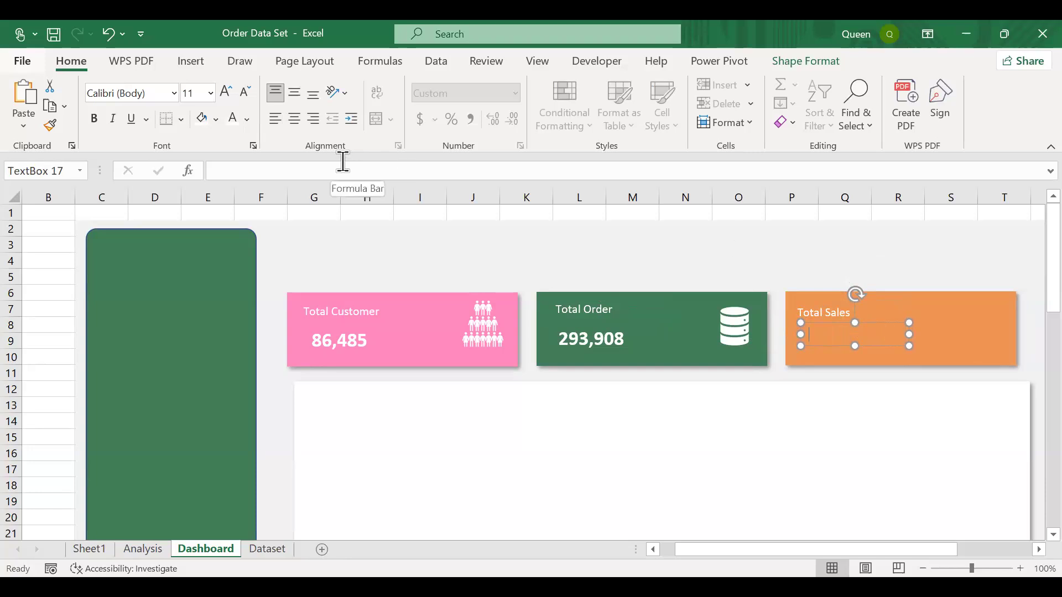
pyautogui.write('=')
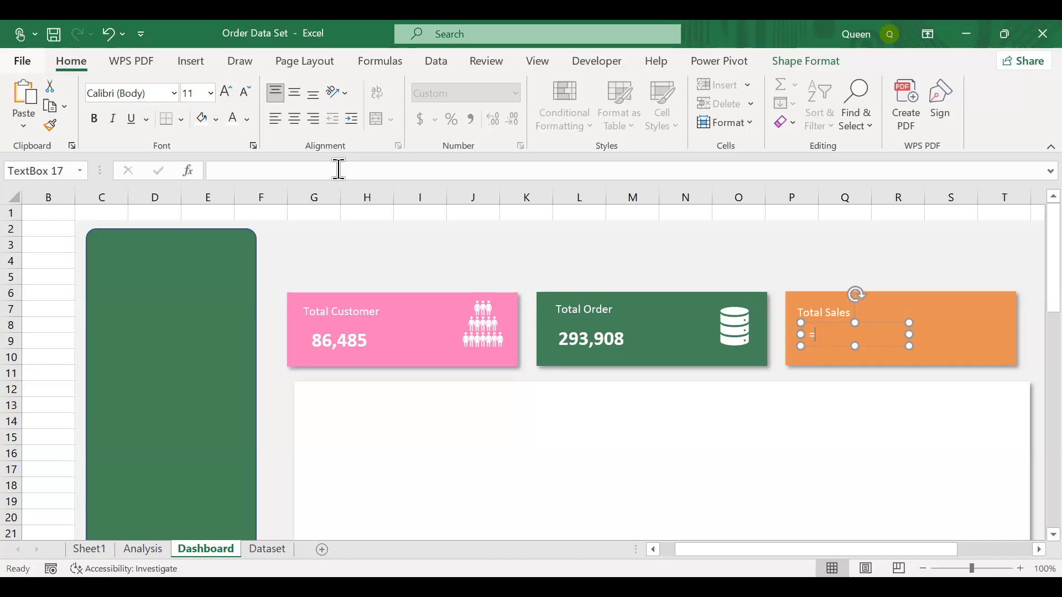
pyautogui.click(339, 169)
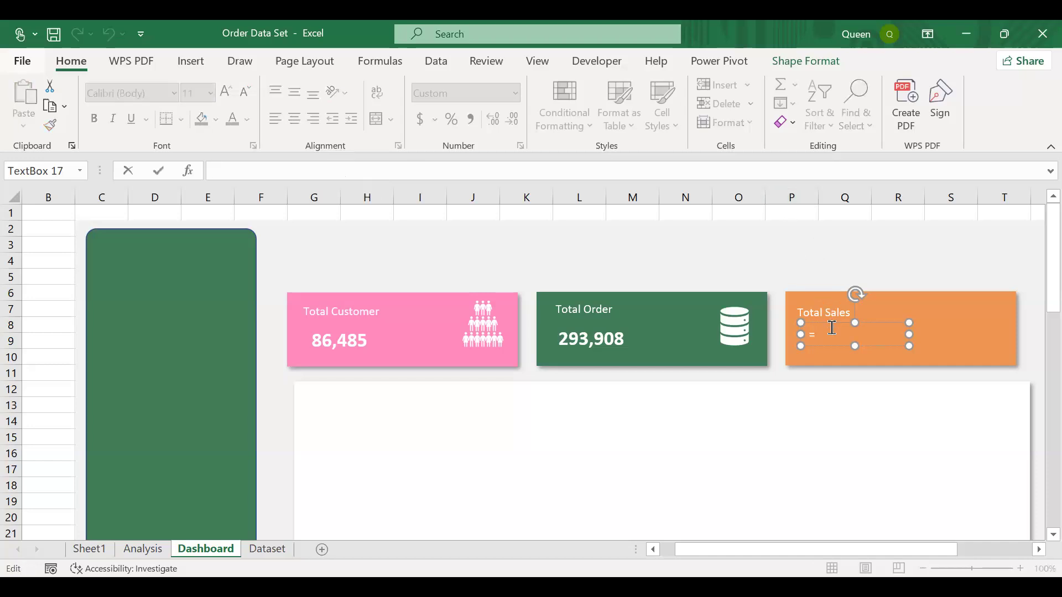
pyautogui.press('Escape')
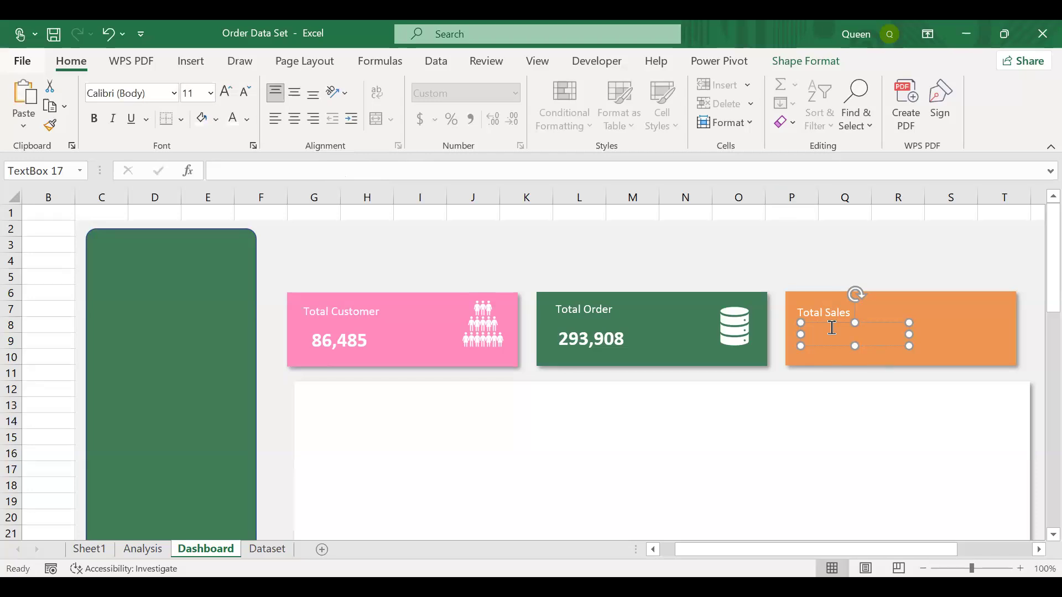
# Link the empty text box on the orange card to the total sales amount with =Analysis!K4
pyautogui.click(353, 171)
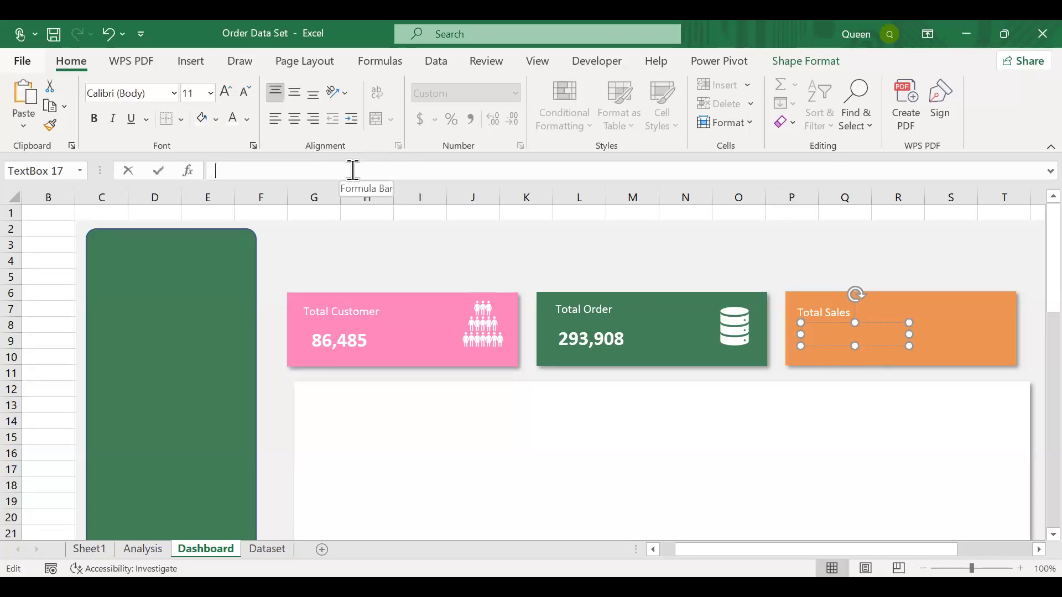
pyautogui.write('=')
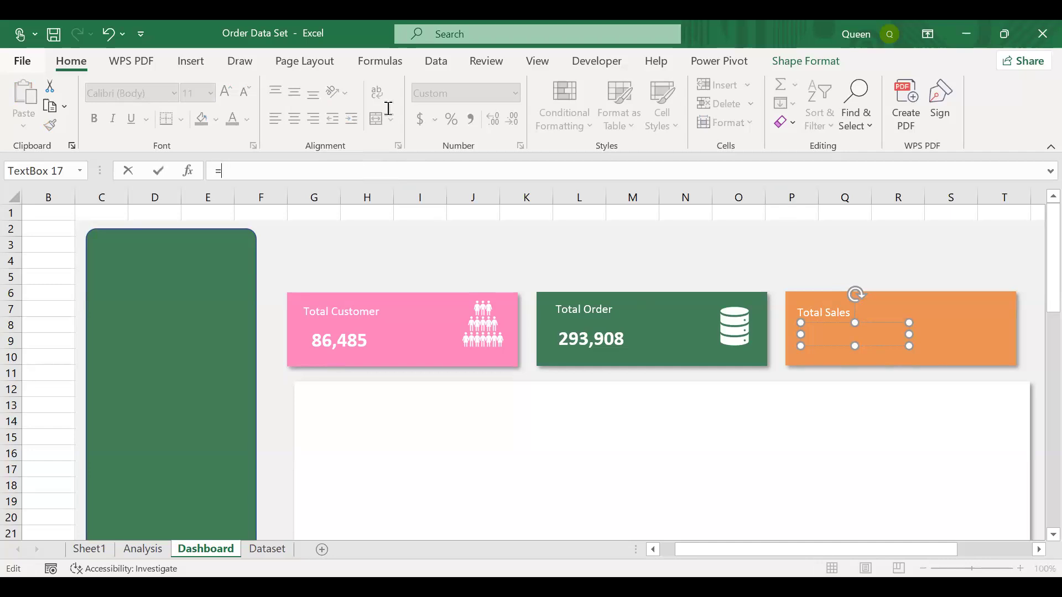
pyautogui.click(153, 550)
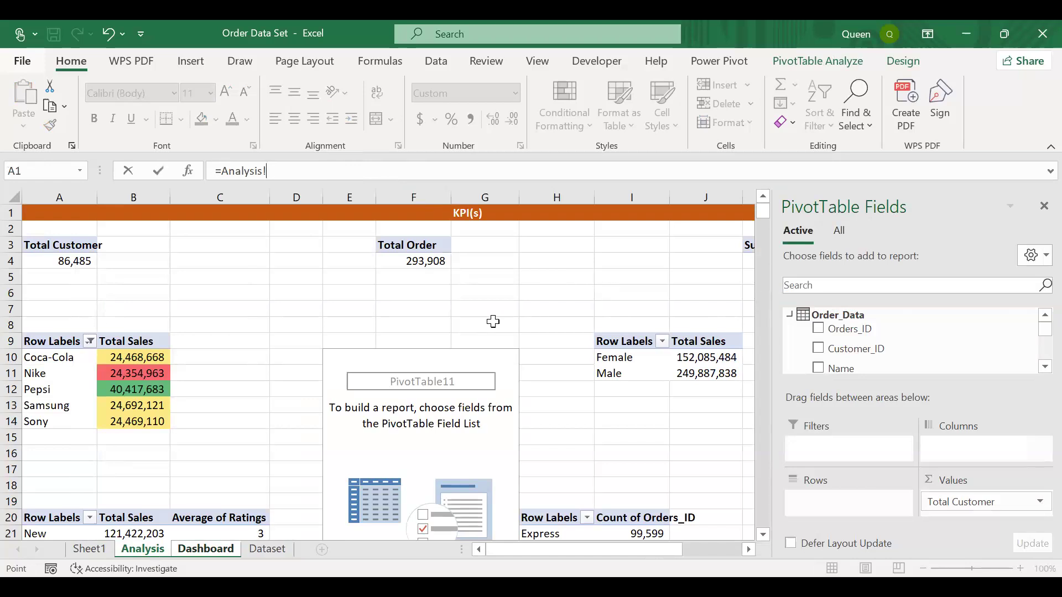
pyautogui.moveTo(585, 547); pyautogui.dragTo(656, 546)
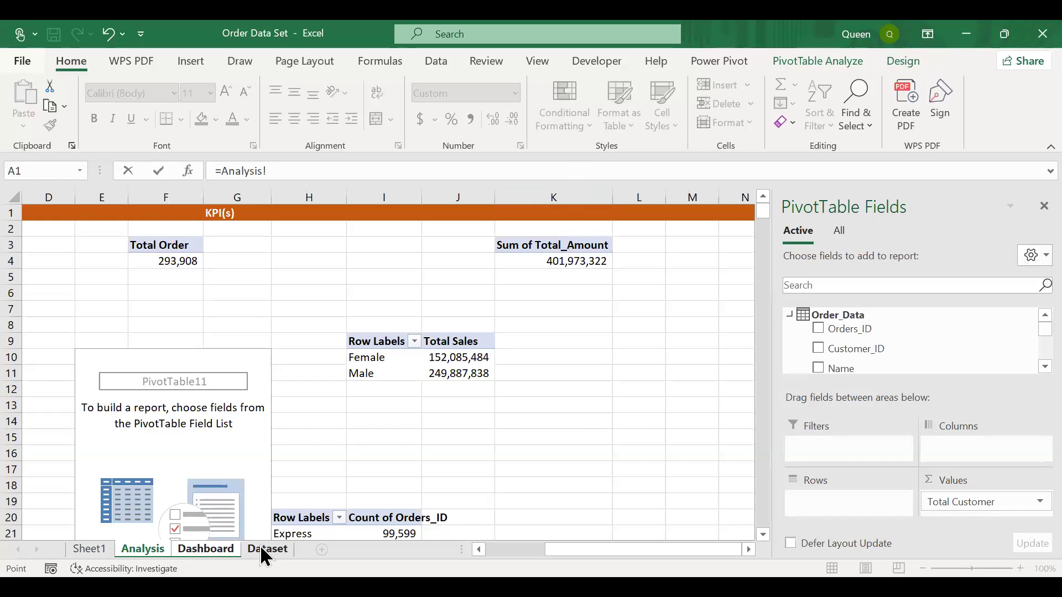
pyautogui.click(201, 547)
pyautogui.click(152, 551)
pyautogui.write('k4')
pyautogui.press('Return')
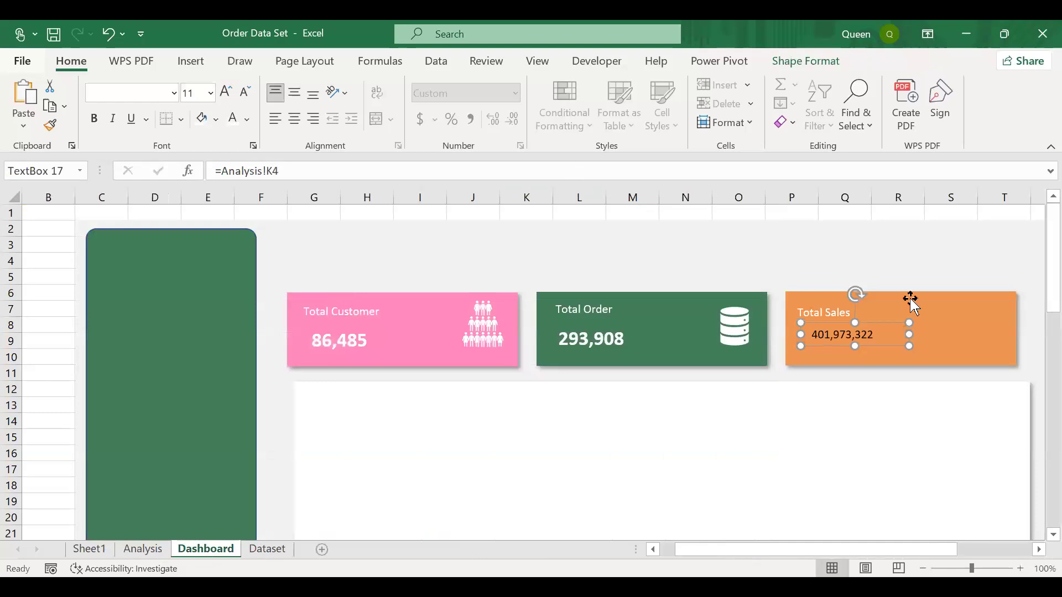
# Format the Total Sales value on the orange card as 18 pt with white text
pyautogui.click(881, 330)
pyautogui.hotkey('ctrl', 'a')
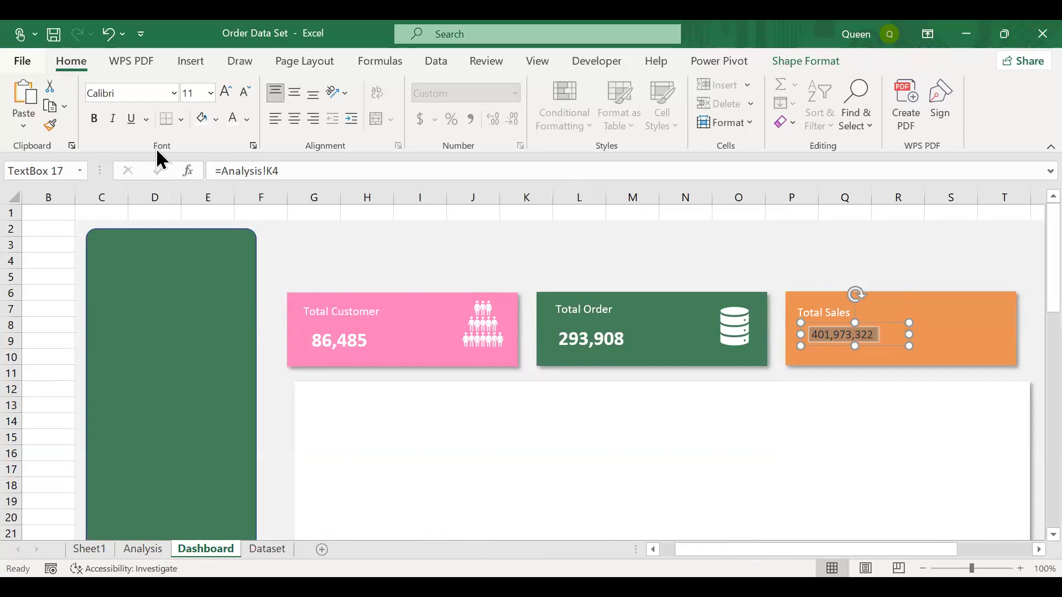
pyautogui.click(212, 94)
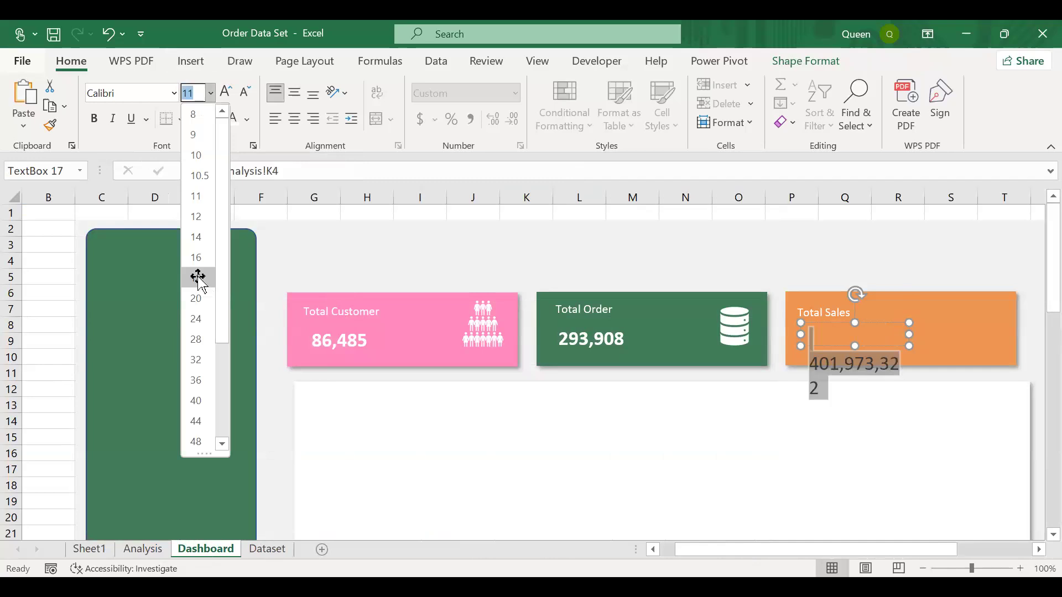
pyautogui.click(199, 278)
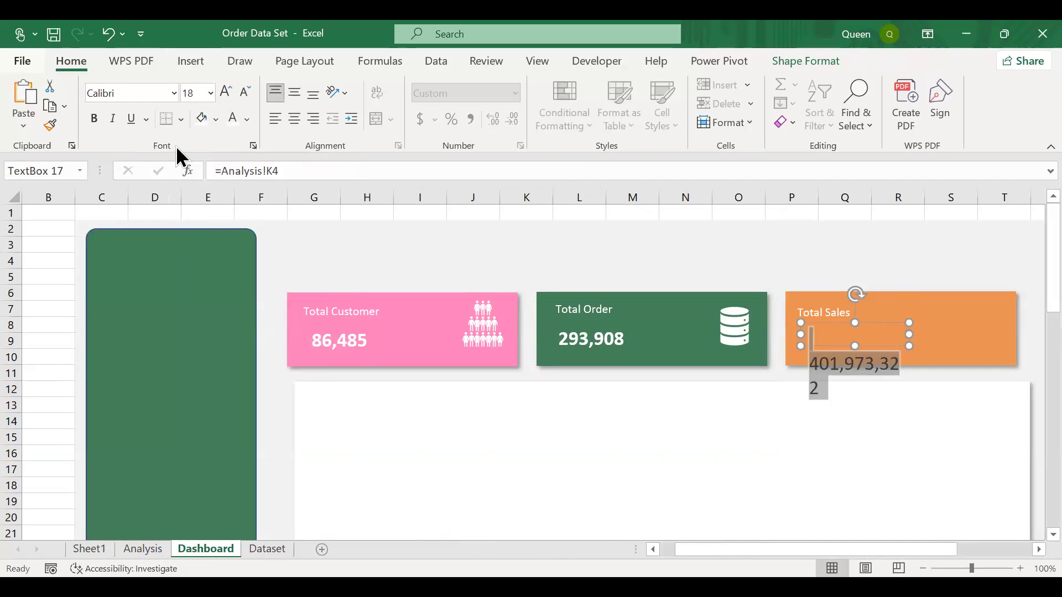
pyautogui.click(246, 120)
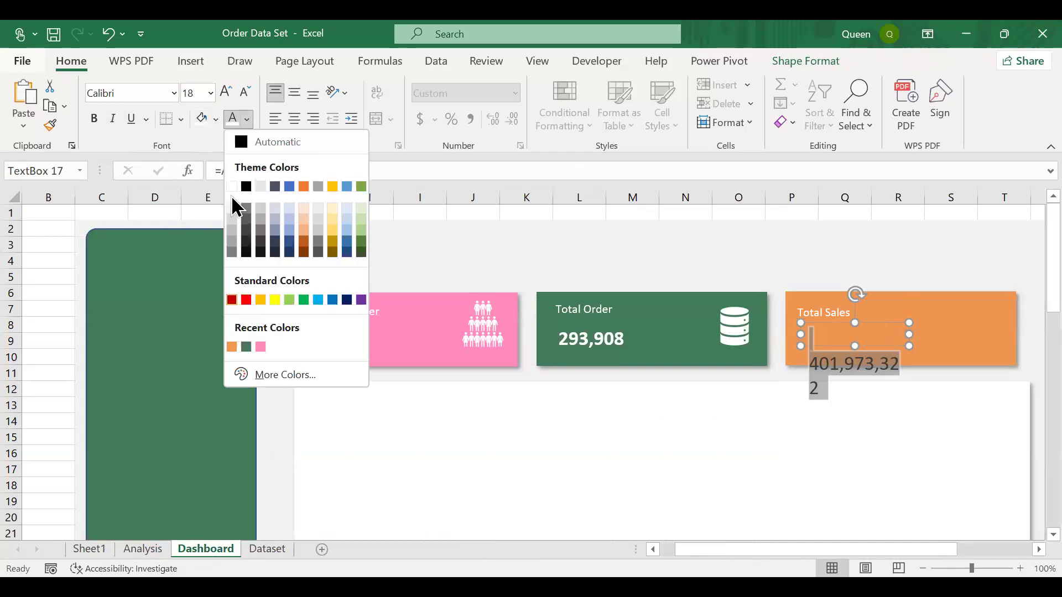
pyautogui.click(232, 188)
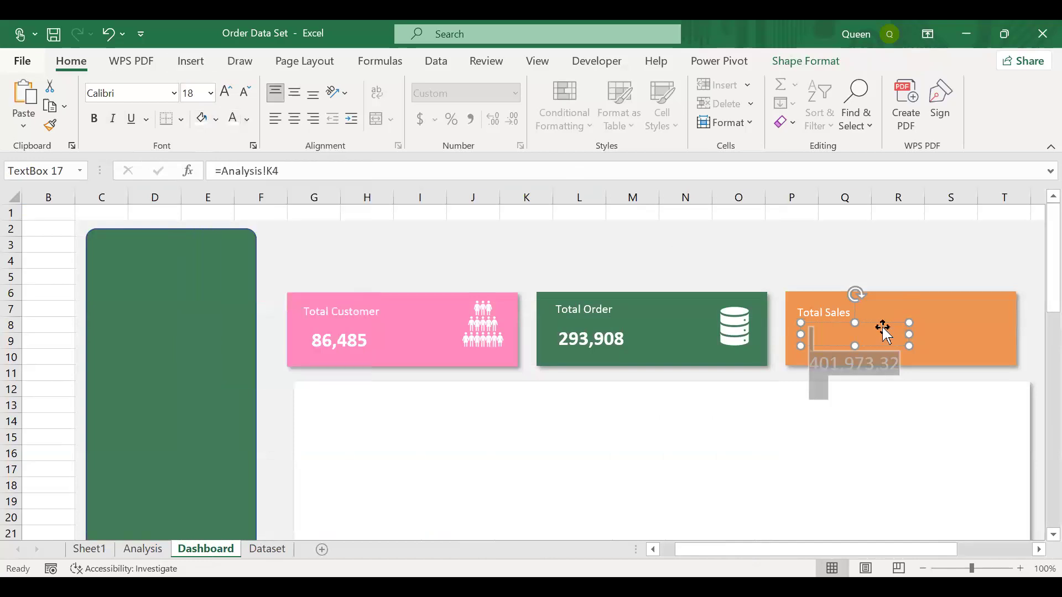
# Enlarge the Total Sales value's text box so the whole number fits on one line within the orange card
pyautogui.moveTo(905, 330); pyautogui.dragTo(991, 339)
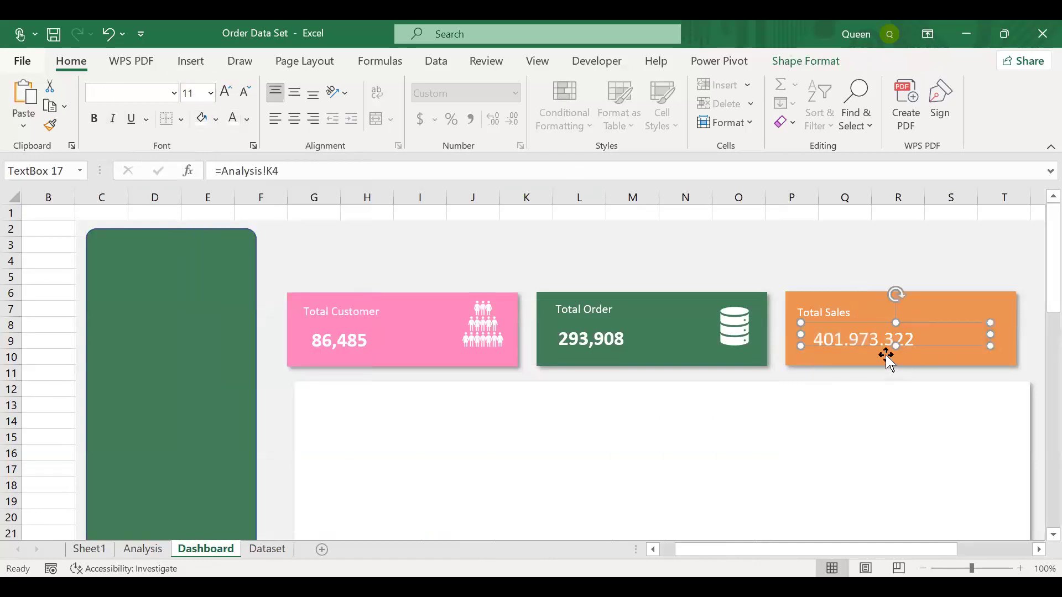
pyautogui.moveTo(899, 346); pyautogui.dragTo(896, 360)
pyautogui.moveTo(989, 338); pyautogui.dragTo(961, 339)
pyautogui.moveTo(879, 353); pyautogui.dragTo(879, 352)
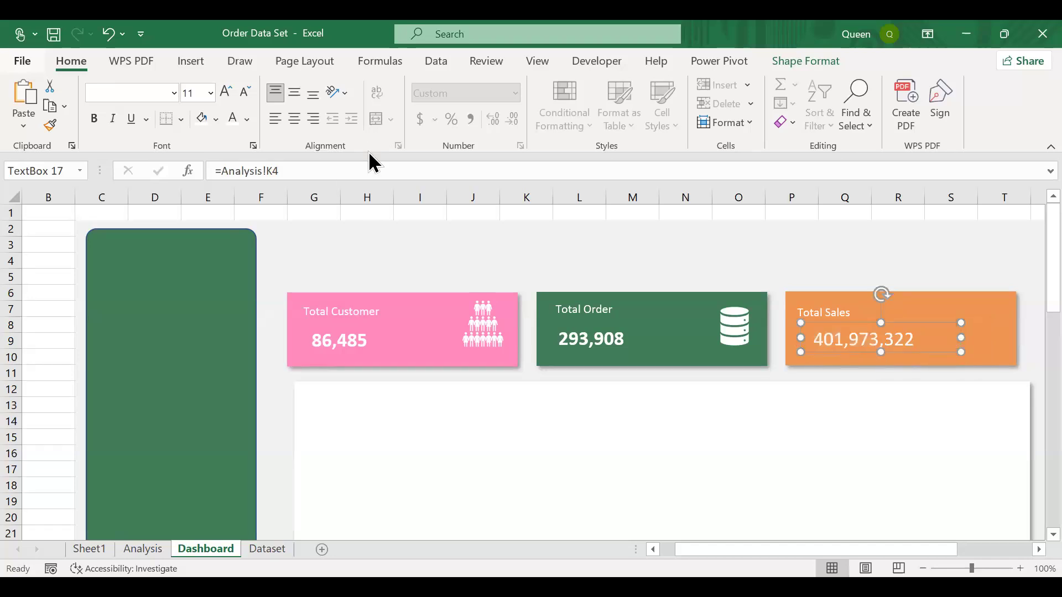
# Search the stock icons for "dollar" and insert the dollar sign icon on the dashboard
pyautogui.click(191, 58)
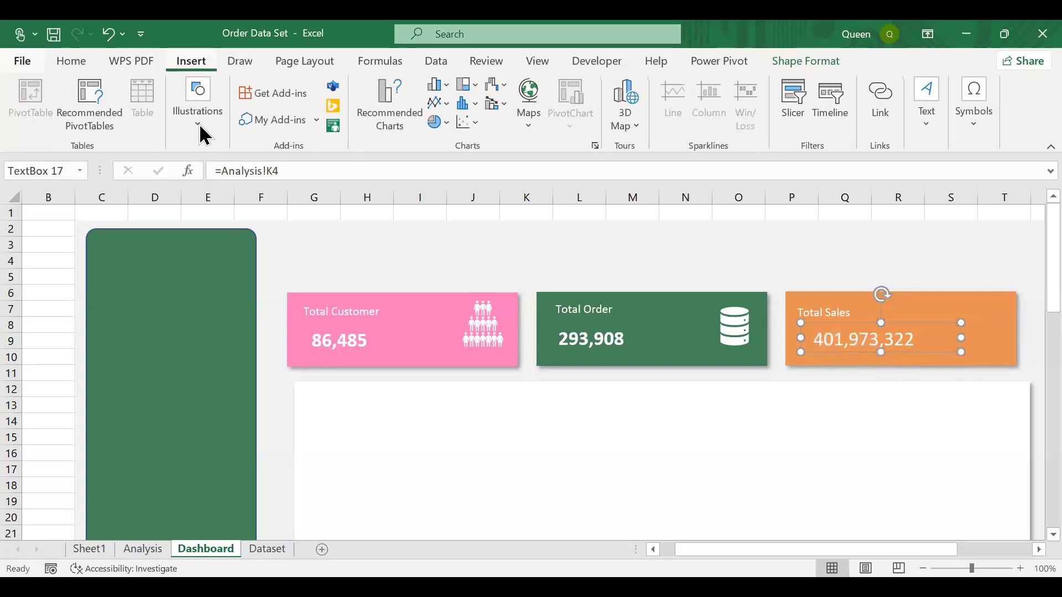
pyautogui.click(200, 143)
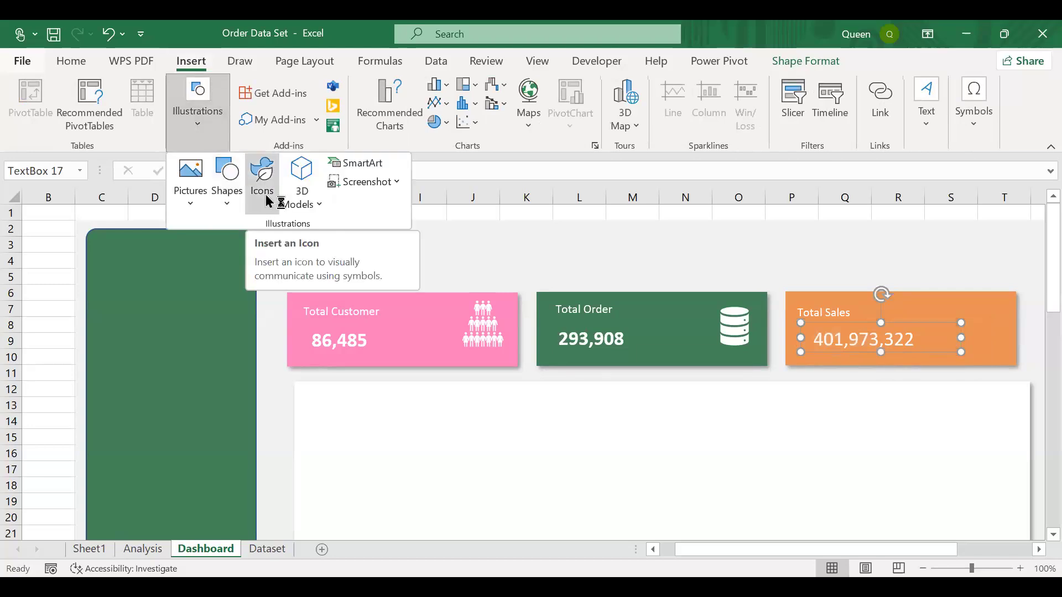
pyautogui.click(267, 204)
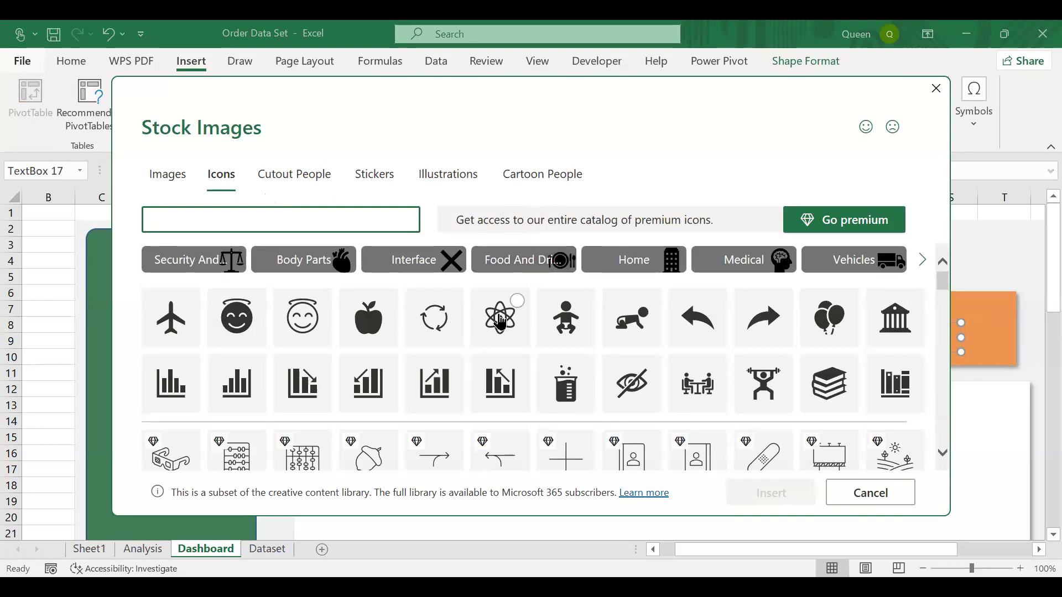
pyautogui.write('dollar')
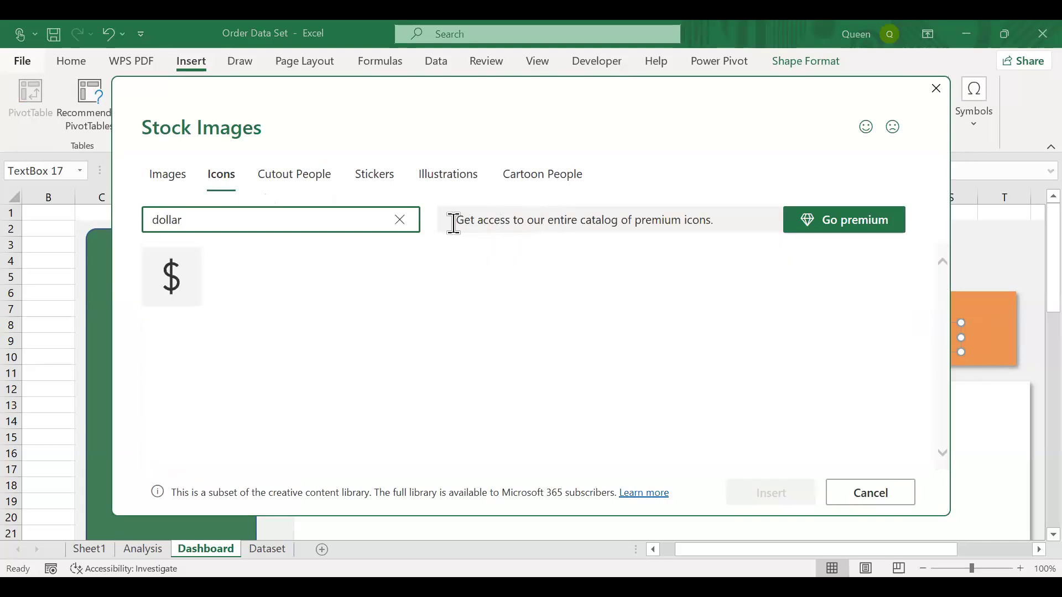
pyautogui.click(174, 274)
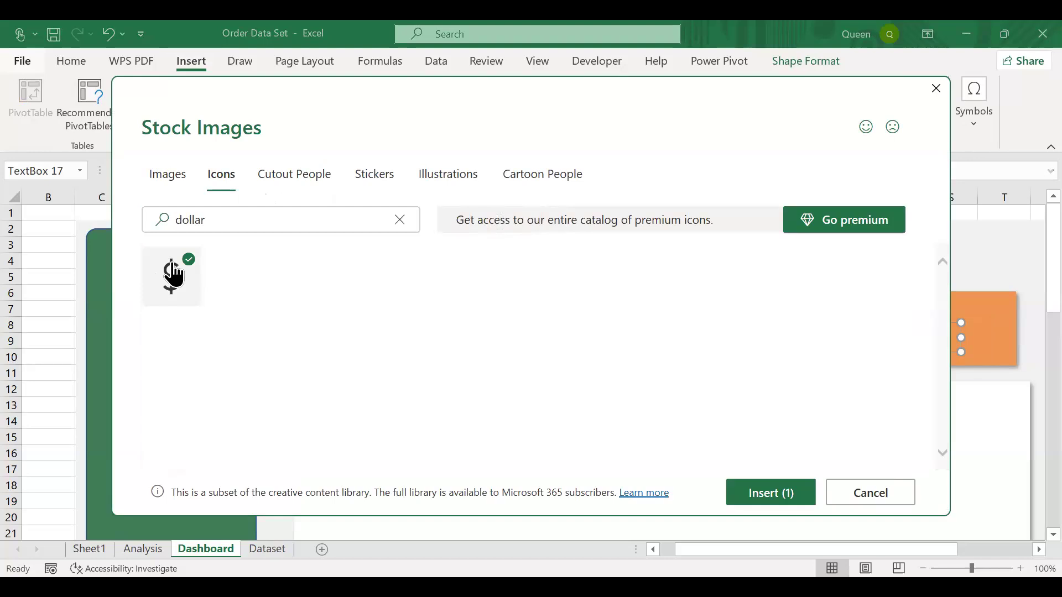
pyautogui.click(750, 497)
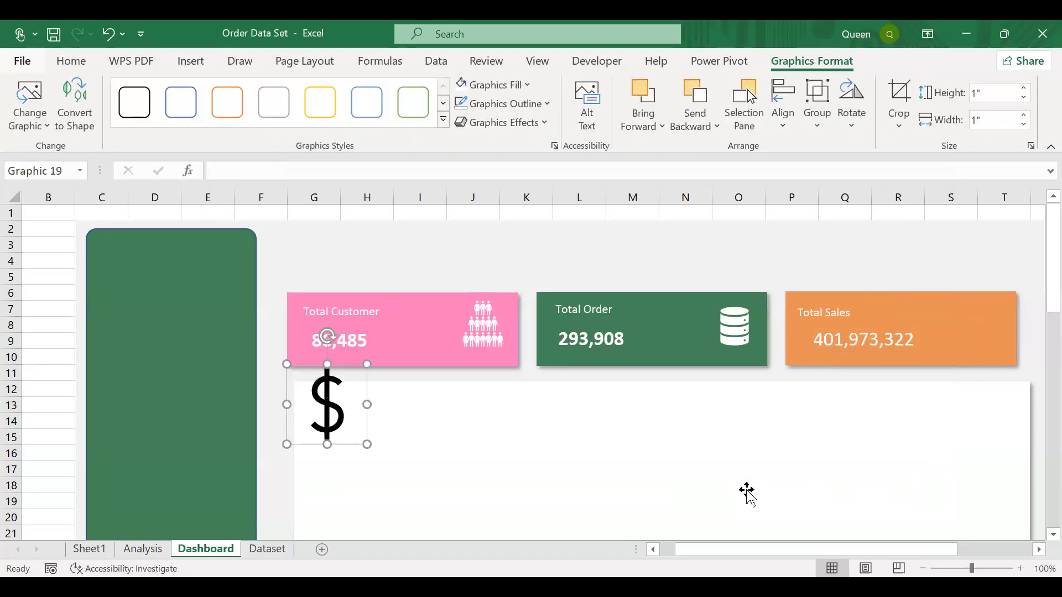
# Fit the dollar icon beside the value on the orange Total Sales card at about 0.68 inch square and fill it white
pyautogui.moveTo(347, 394); pyautogui.dragTo(1002, 323)
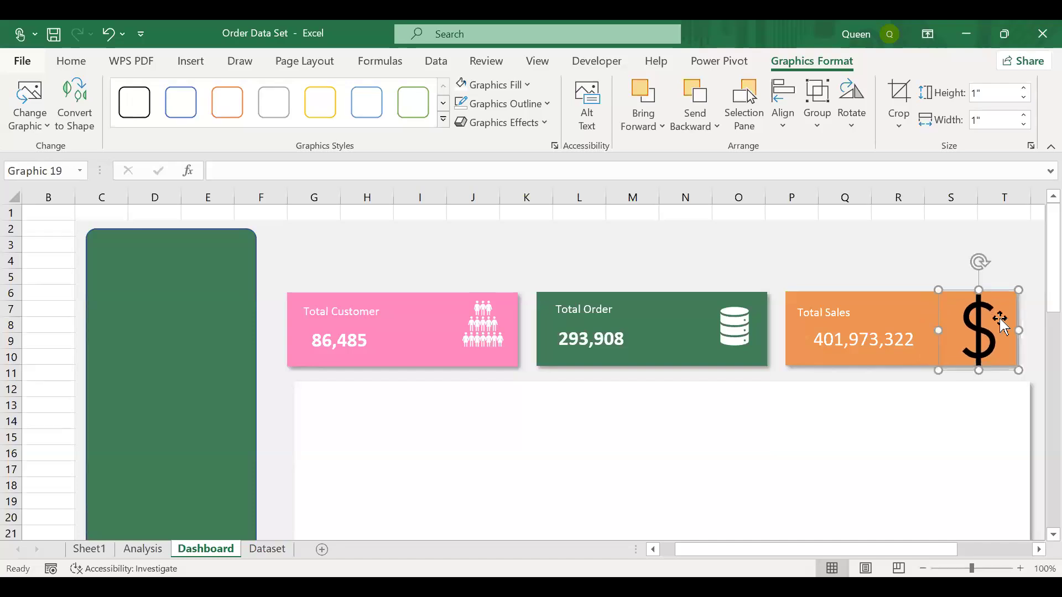
pyautogui.moveTo(1019, 370); pyautogui.dragTo(1005, 332)
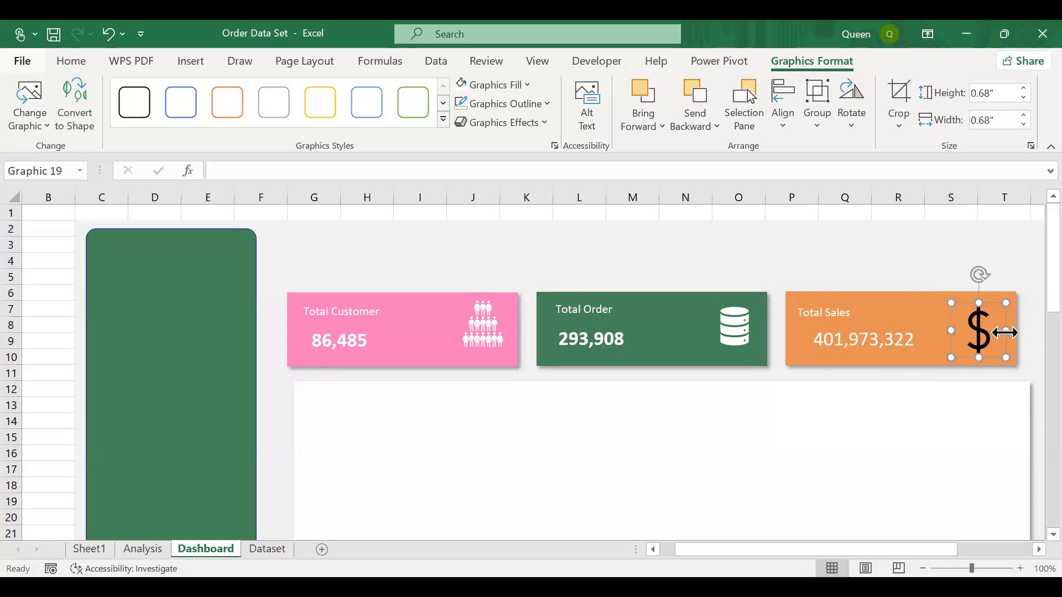
pyautogui.click(523, 89)
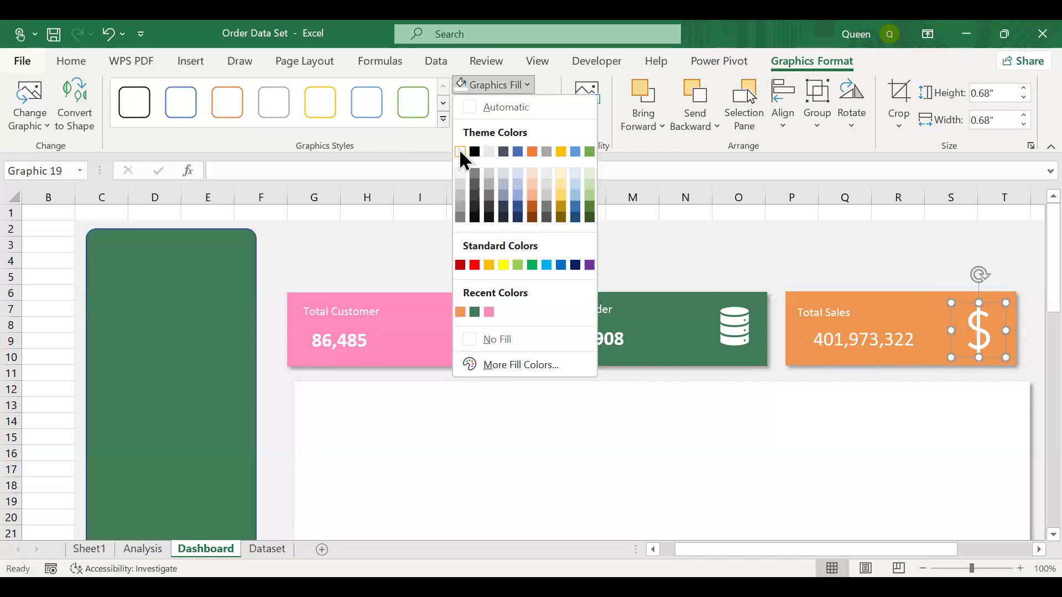
pyautogui.click(461, 154)
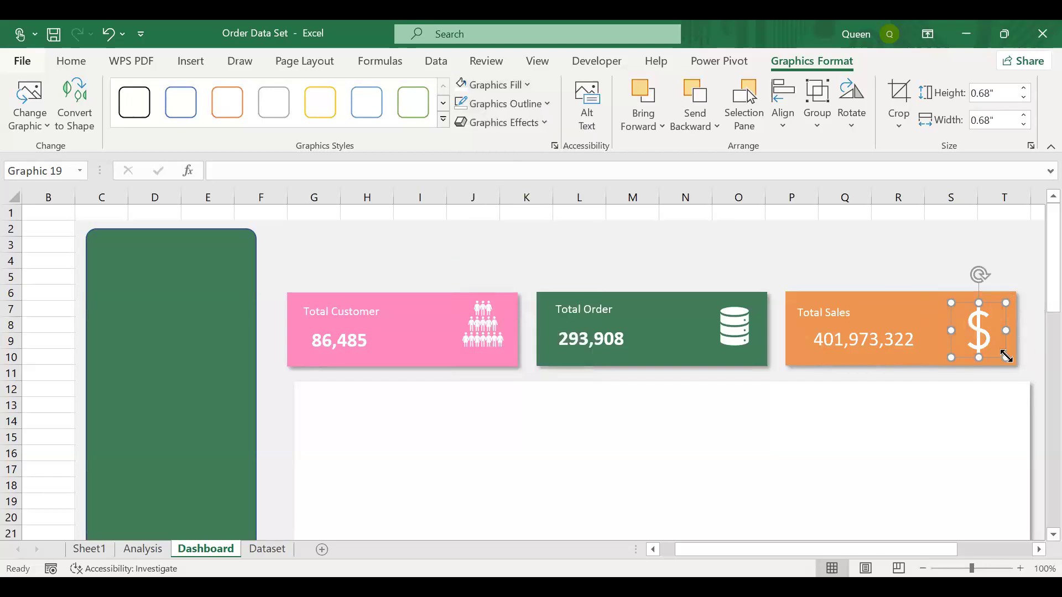
pyautogui.moveTo(1005, 356); pyautogui.dragTo(1003, 350)
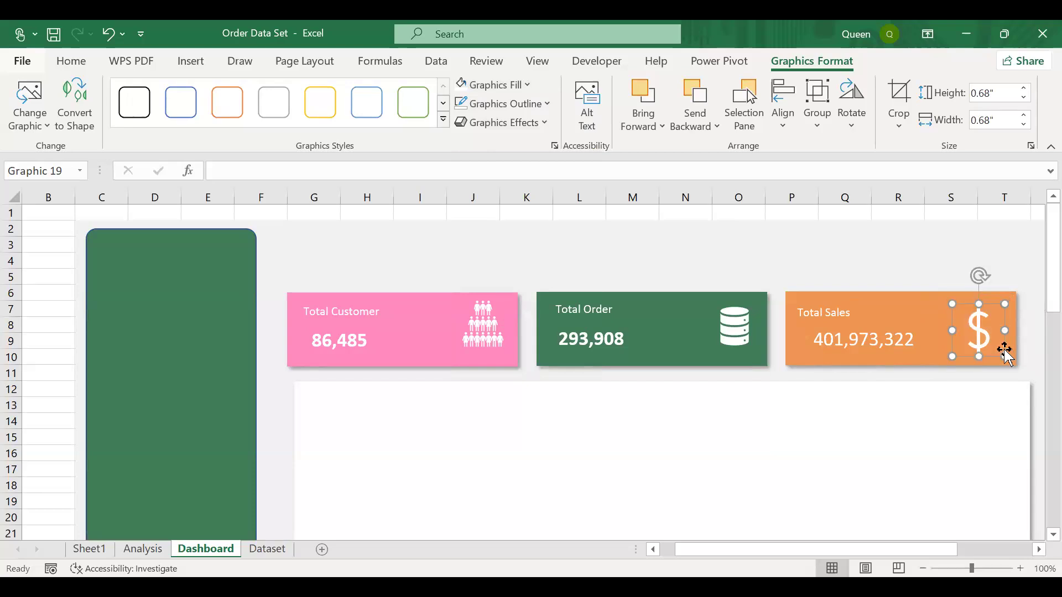
pyautogui.click(918, 409)
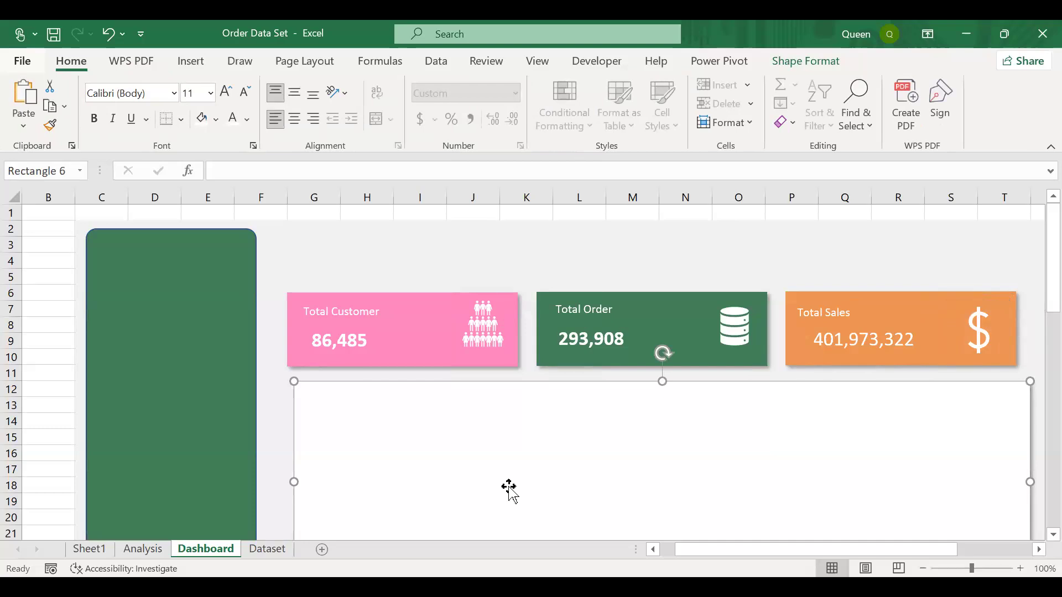
# Make the Total Sales value bold and adjust its text box width so it lines up under the label and clears the dollar icon
pyautogui.hotkey('alt', 'Tab')
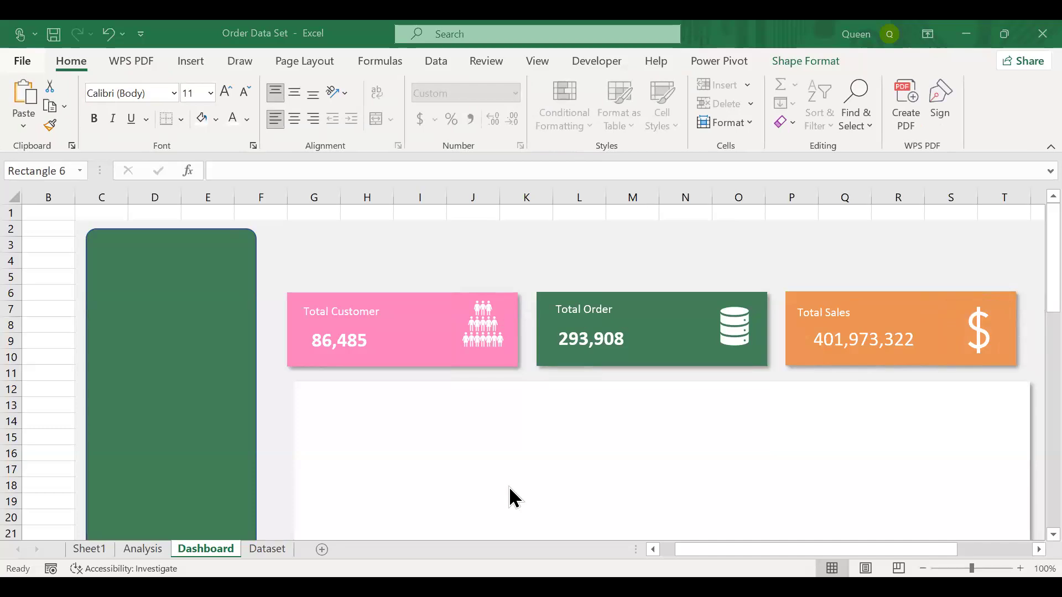
pyautogui.click(859, 335)
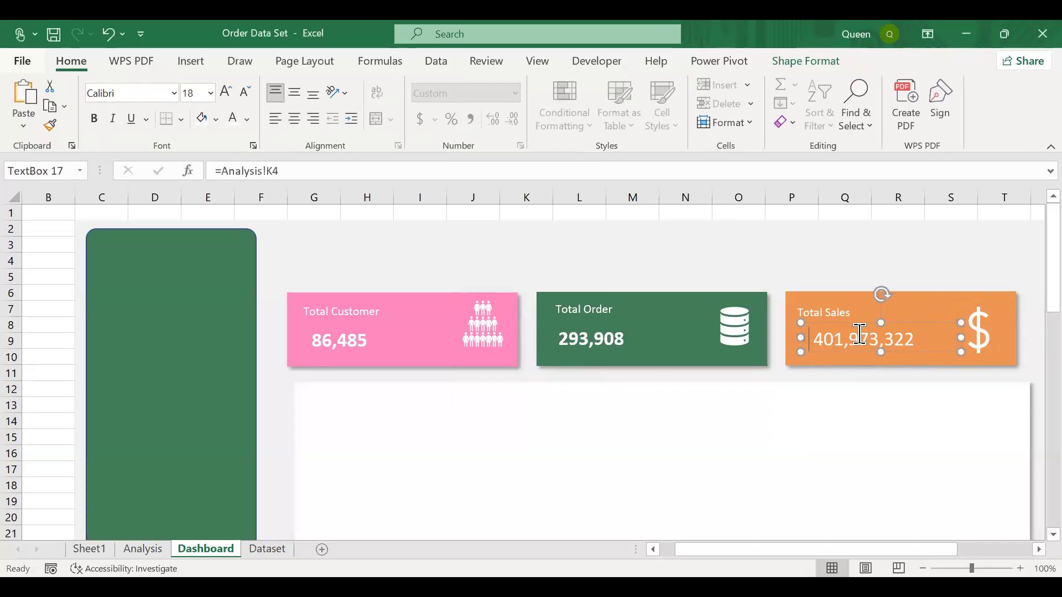
pyautogui.hotkey('ctrl', 'a')
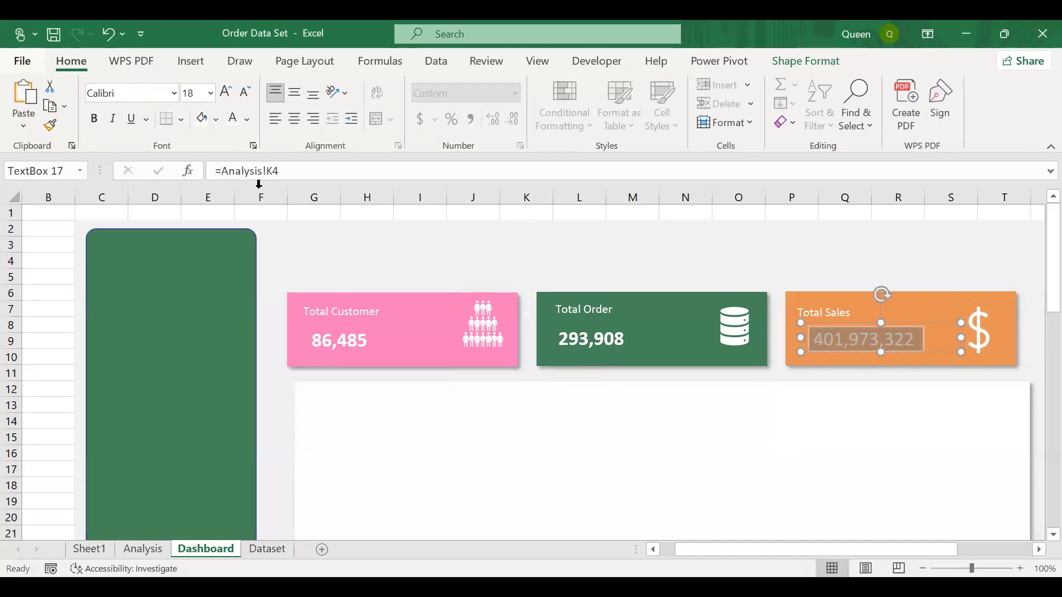
pyautogui.click(93, 119)
pyautogui.moveTo(801, 338); pyautogui.dragTo(796, 338)
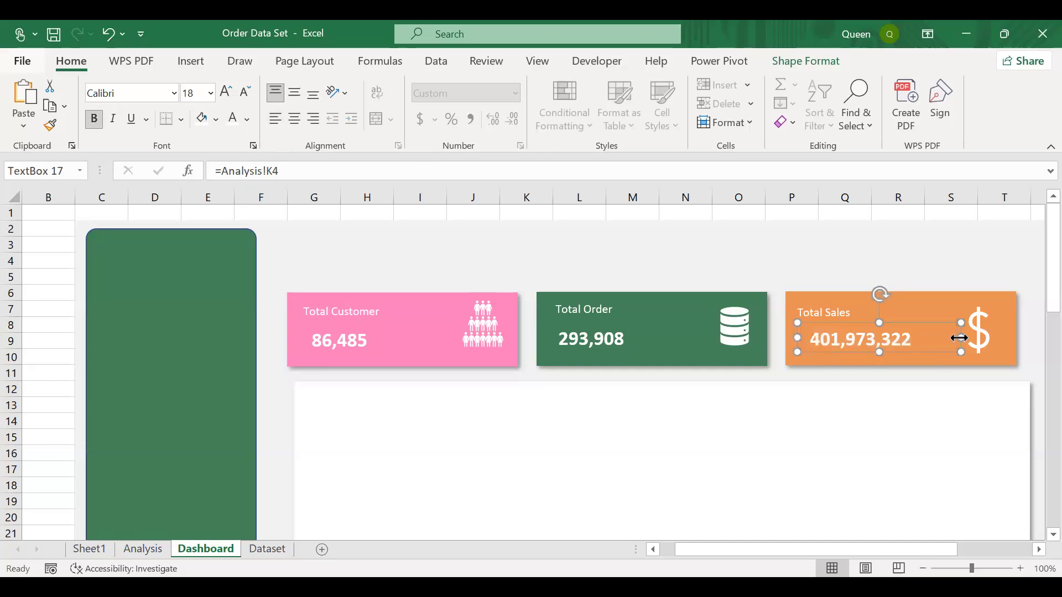
pyautogui.moveTo(958, 337); pyautogui.dragTo(955, 338)
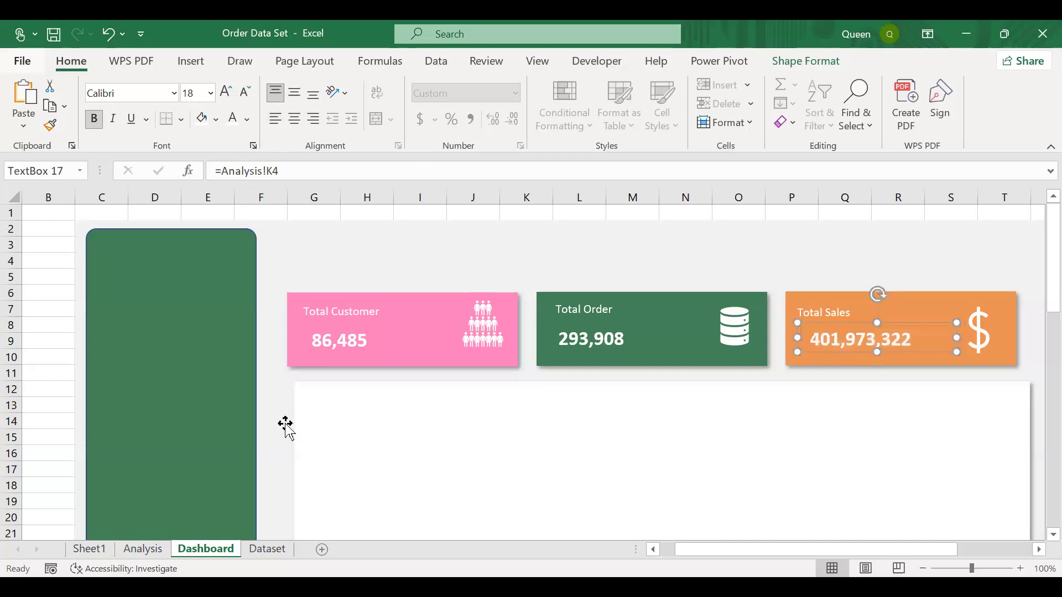
# Insert a clustered column PivotChart from the product brand Total Sales PivotTable on the Analysis sheet
pyautogui.click(144, 549)
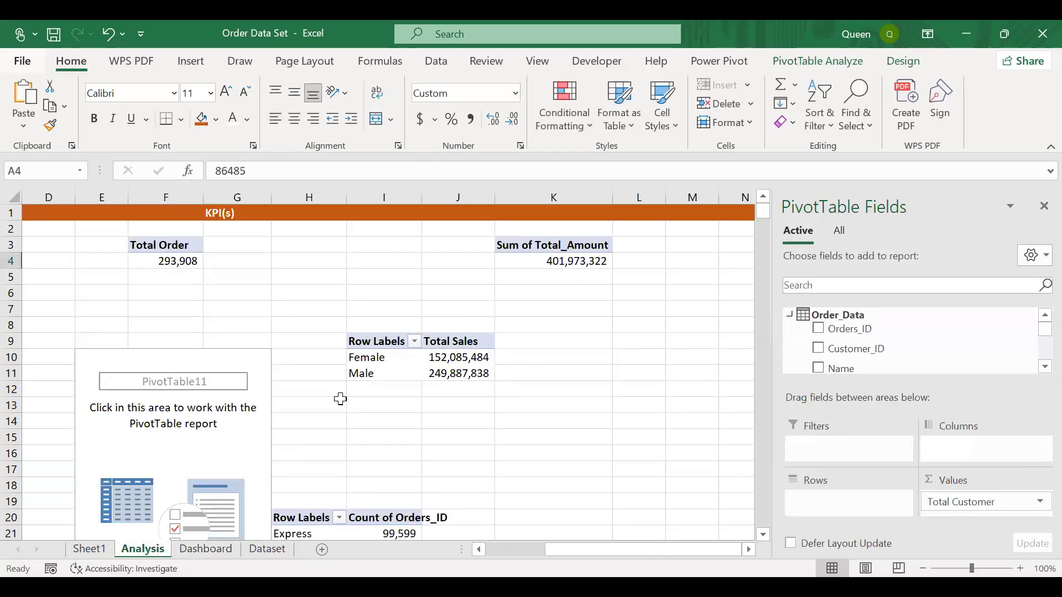
pyautogui.hscroll(-3, 340, 399)
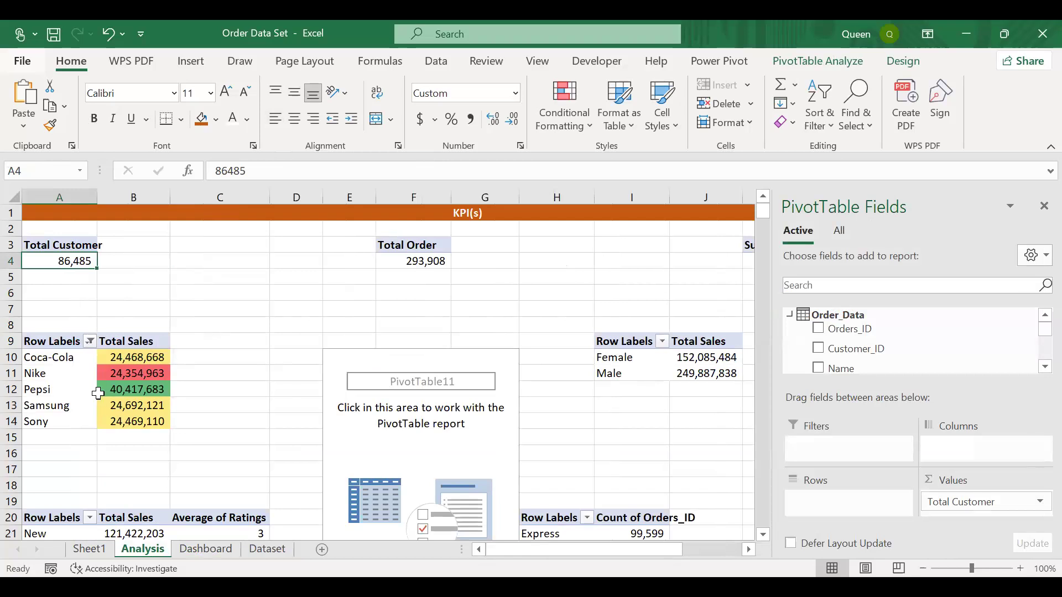
pyautogui.moveTo(98, 393)
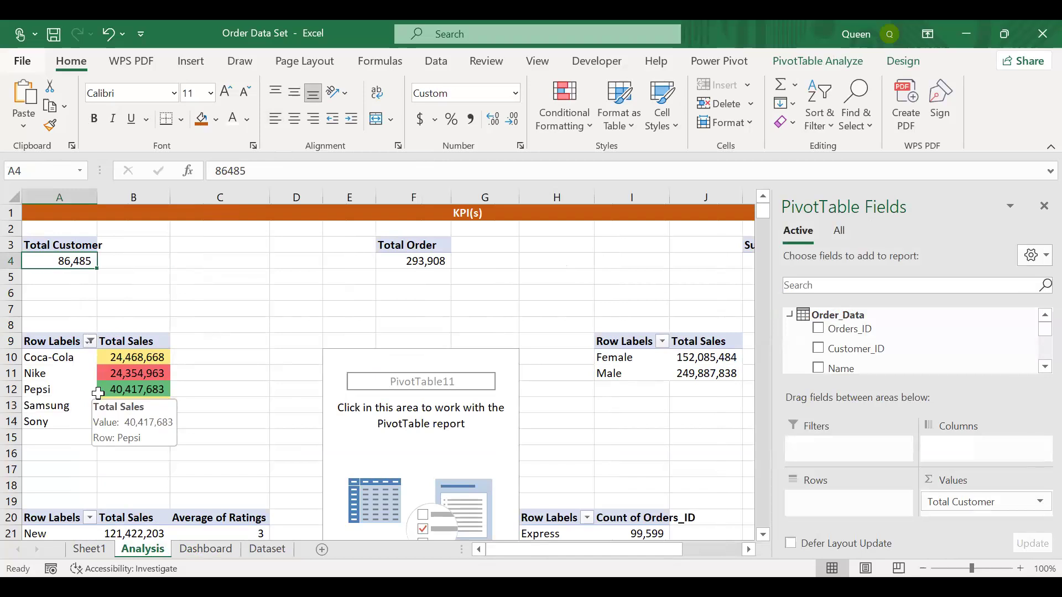
pyautogui.moveTo(129, 373)
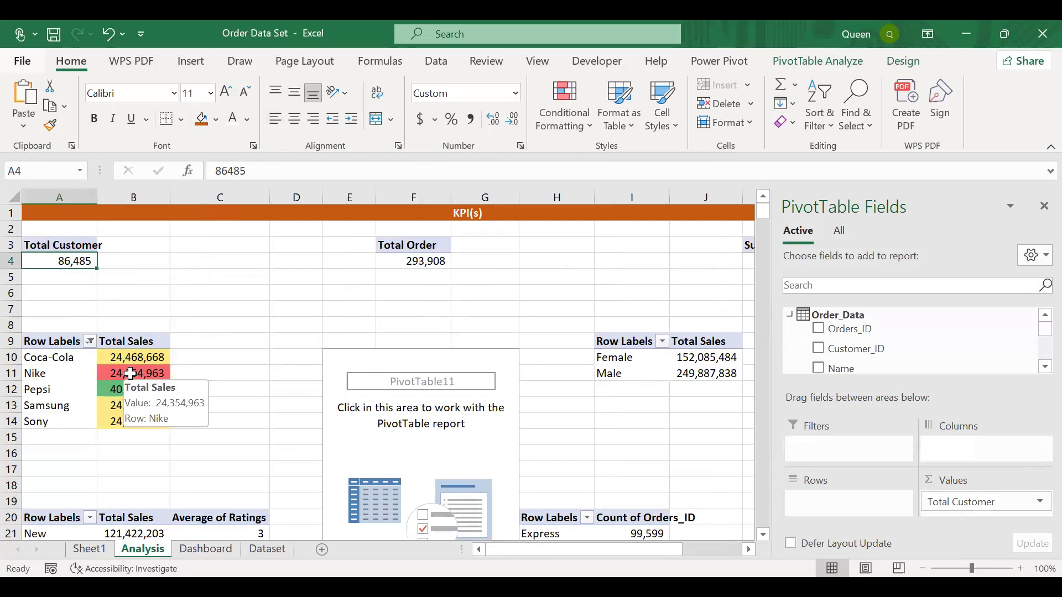
pyautogui.click(78, 378)
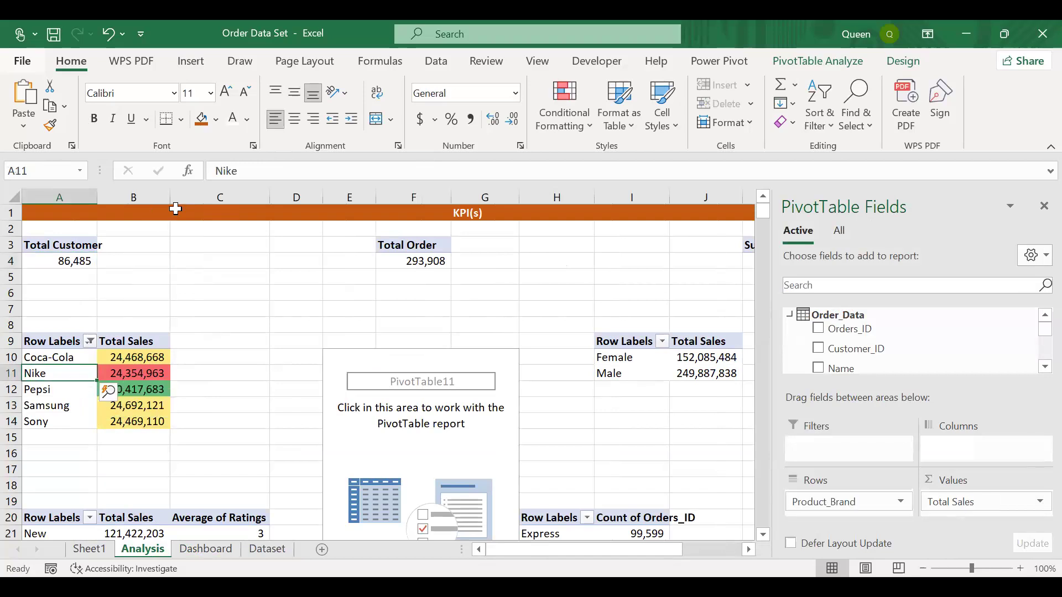
pyautogui.click(188, 62)
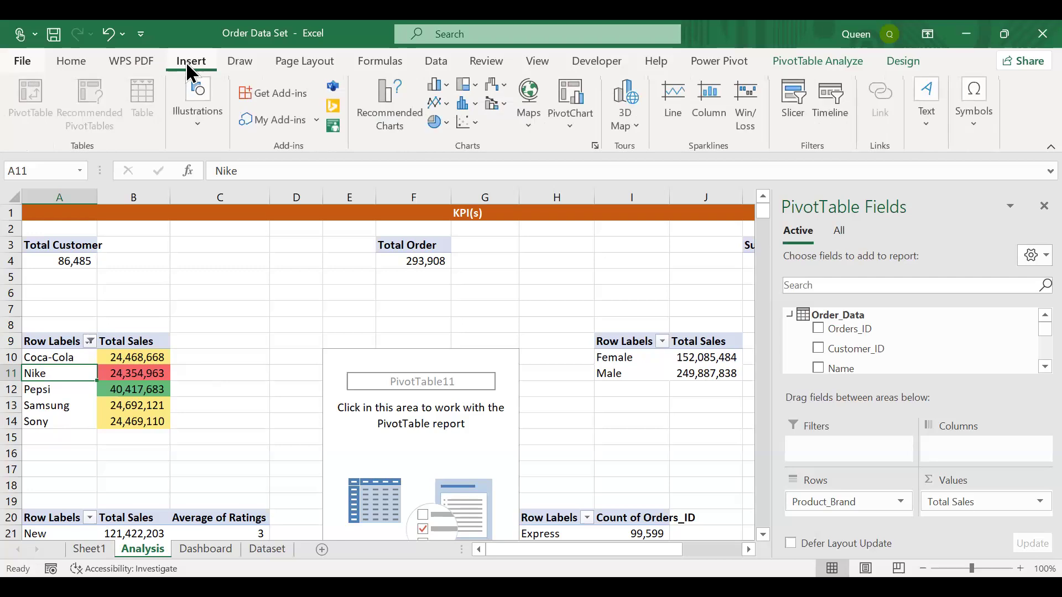
pyautogui.click(383, 113)
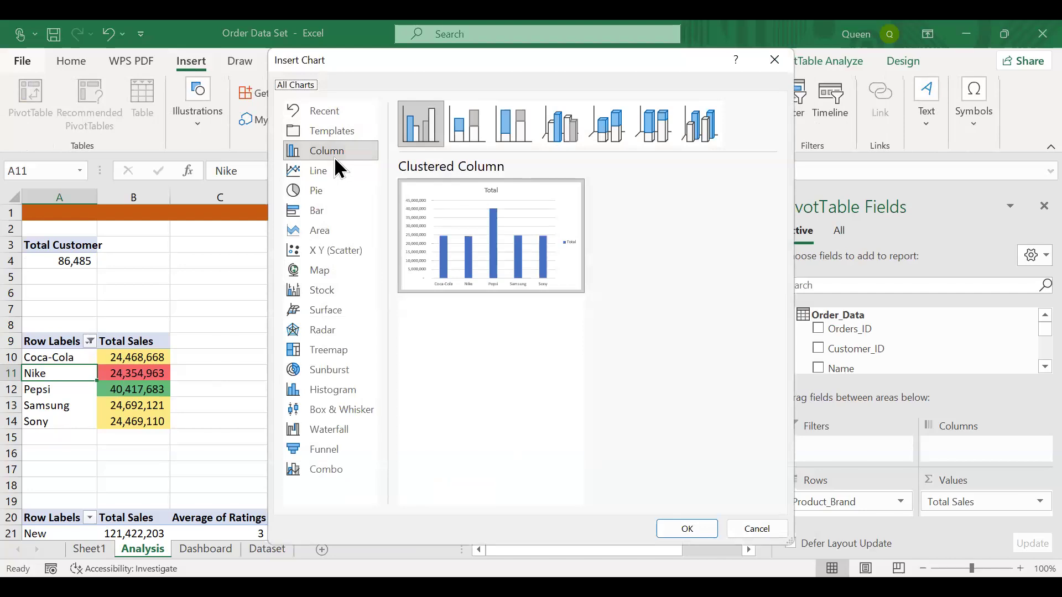
pyautogui.click(334, 217)
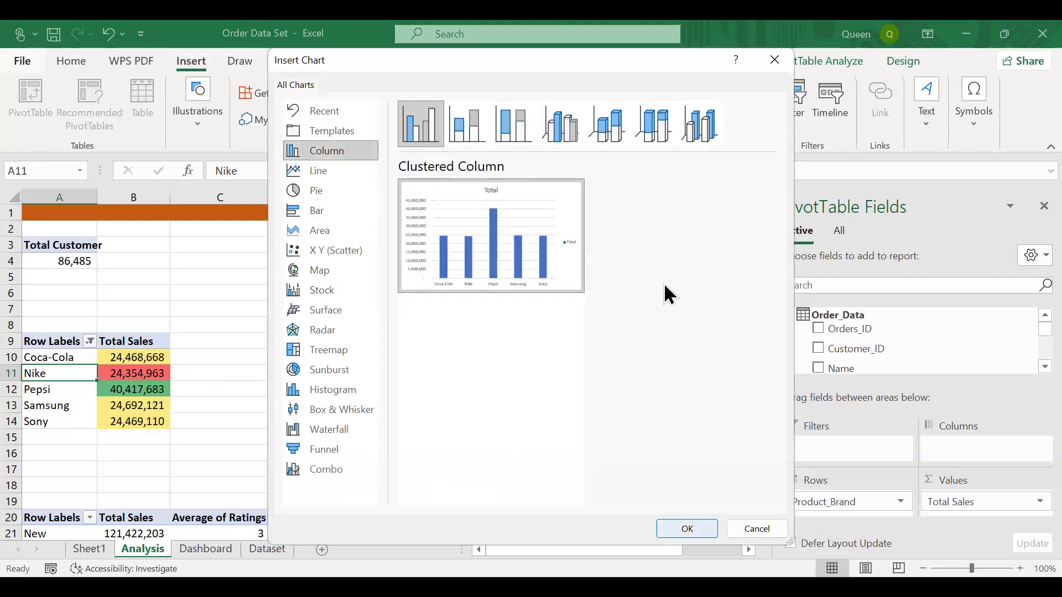
pyautogui.doubleClick(554, 290)
pyautogui.moveTo(538, 288); pyautogui.dragTo(579, 286)
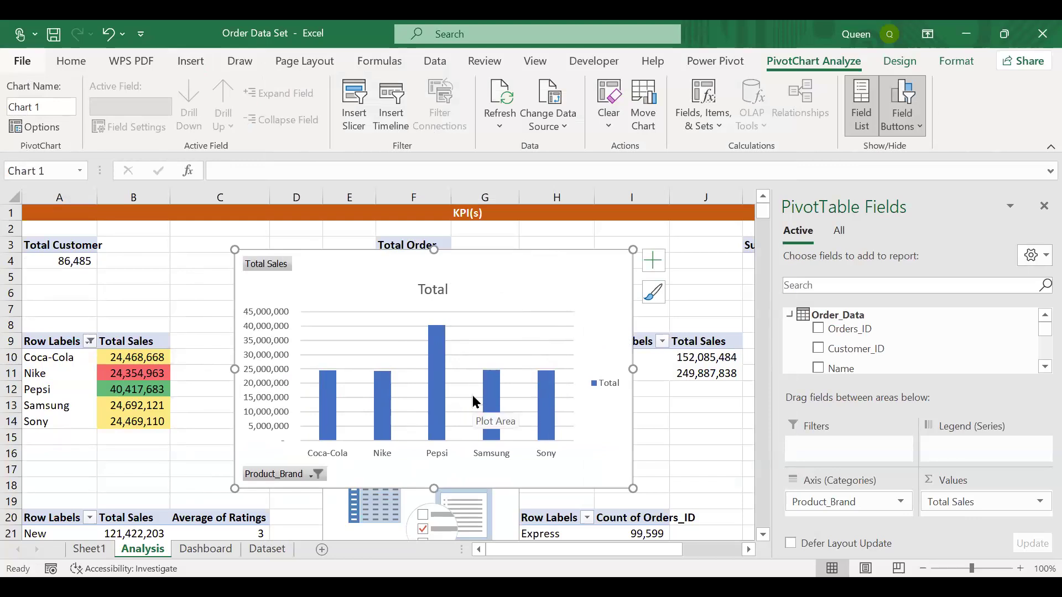
# Sort the product brand PivotTable by Total Sales from largest to smallest
pyautogui.click(149, 355)
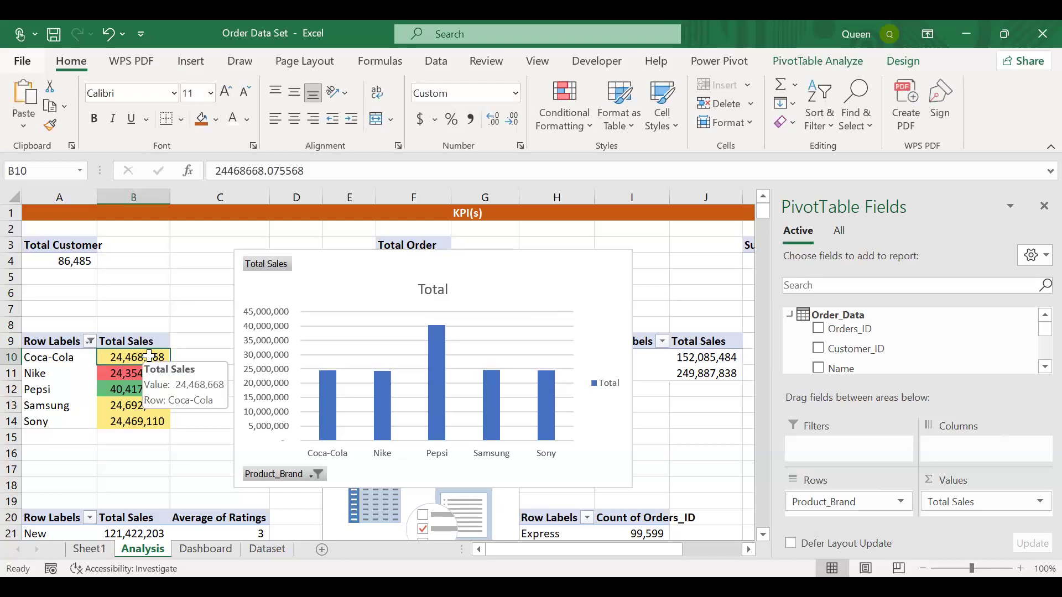
pyautogui.rightClick(150, 356)
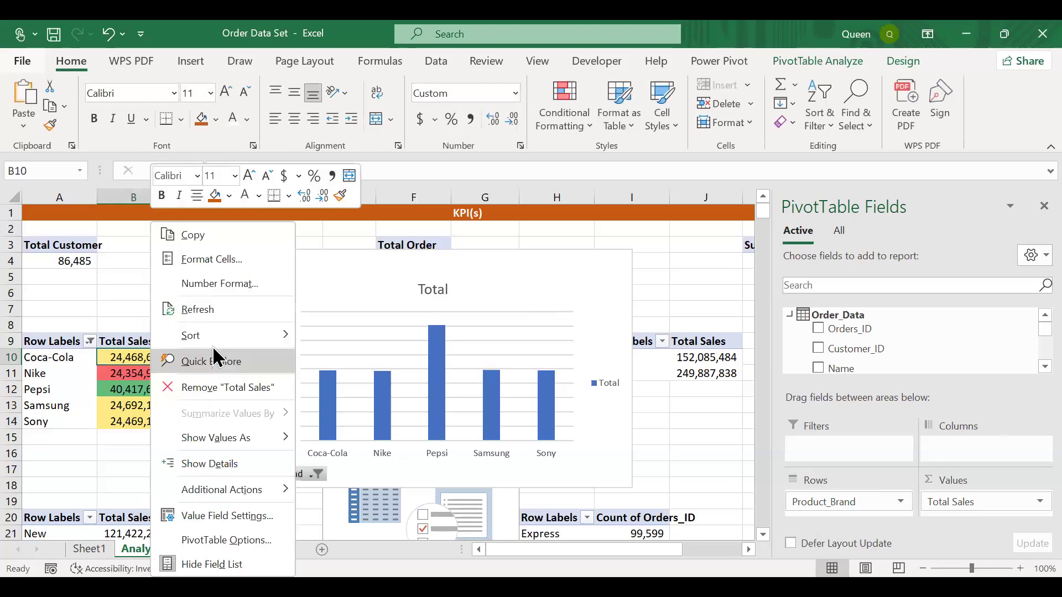
pyautogui.moveTo(262, 339)
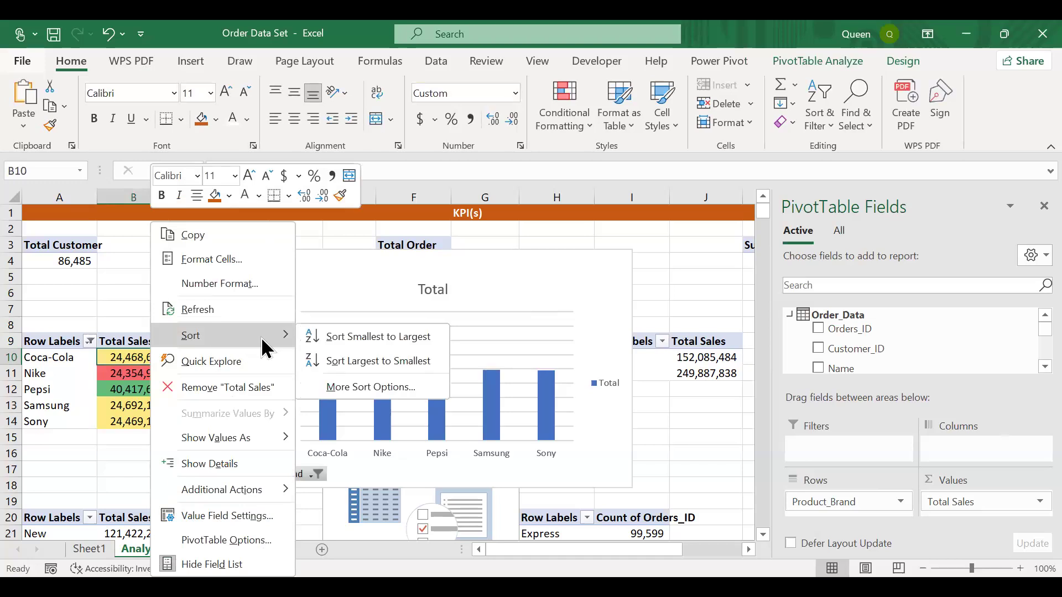
pyautogui.click(337, 362)
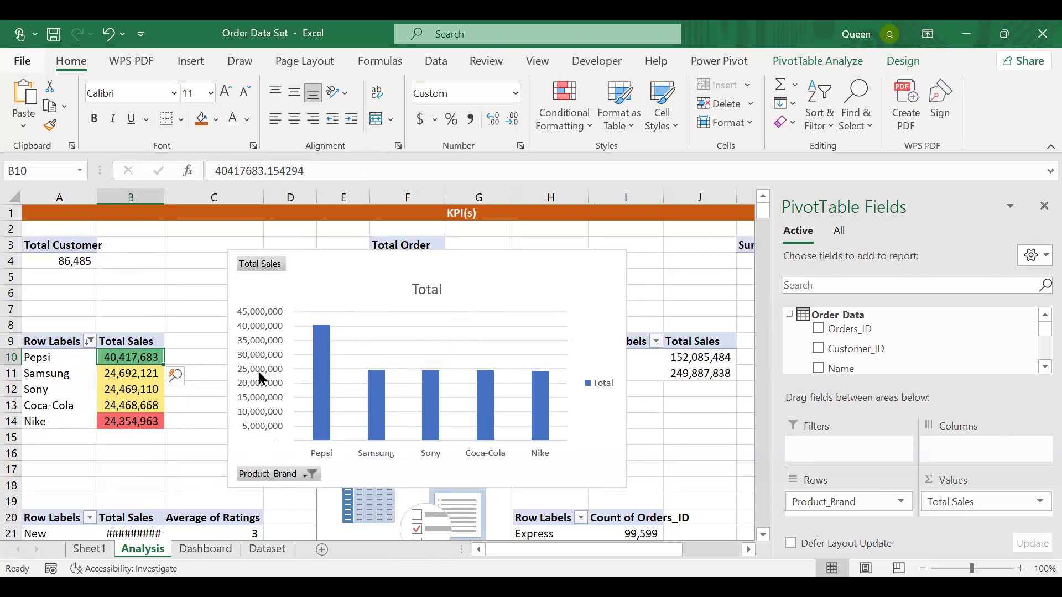
# Hide all field buttons on the product brand column chart
pyautogui.click(269, 267)
pyautogui.rightClick(268, 263)
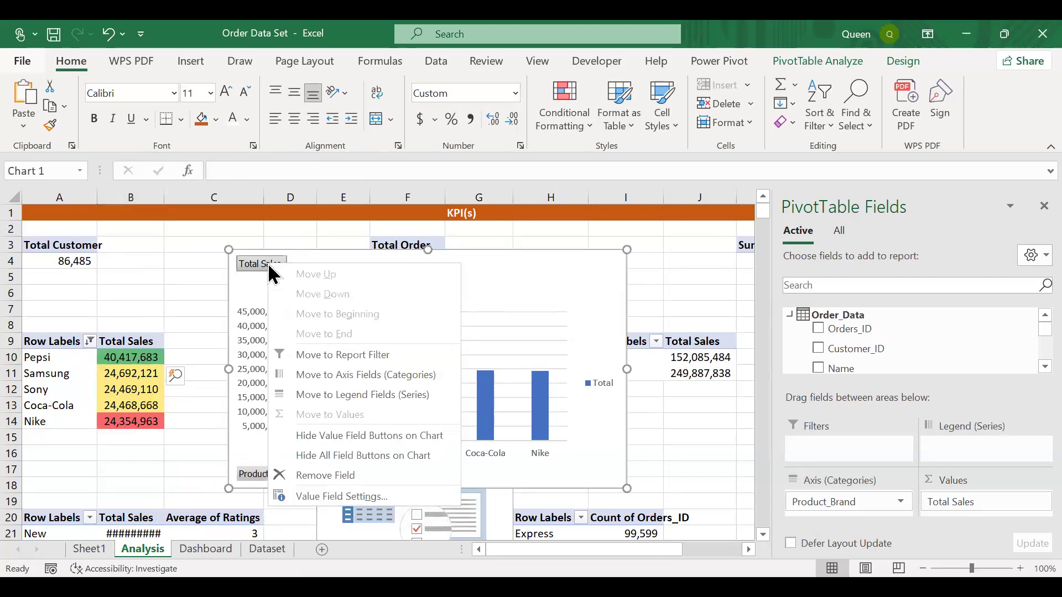
pyautogui.click(324, 455)
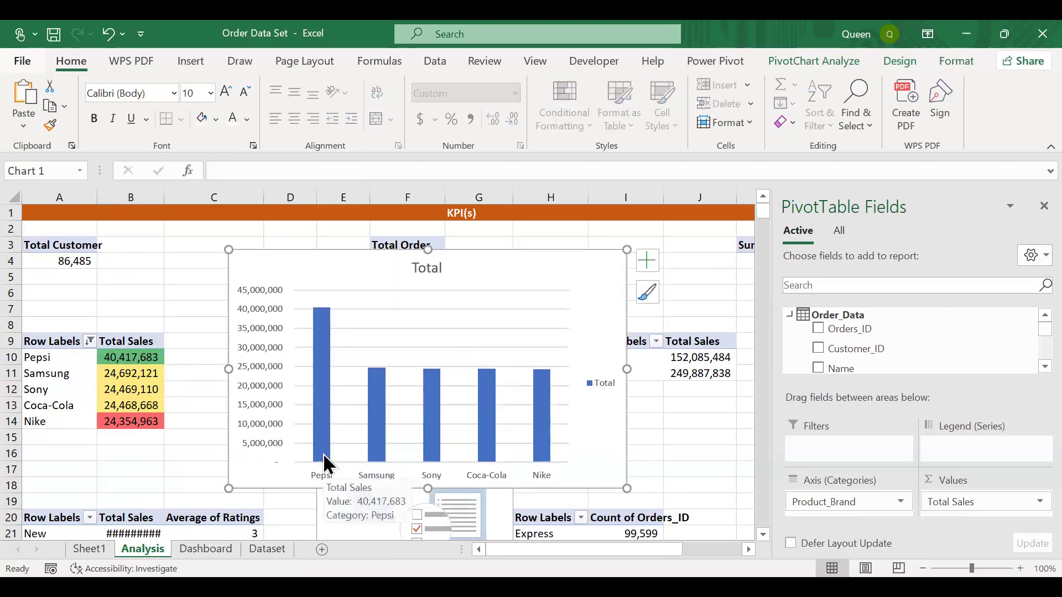
# Remove the gridlines and the legend from the product brand column chart
pyautogui.click(648, 258)
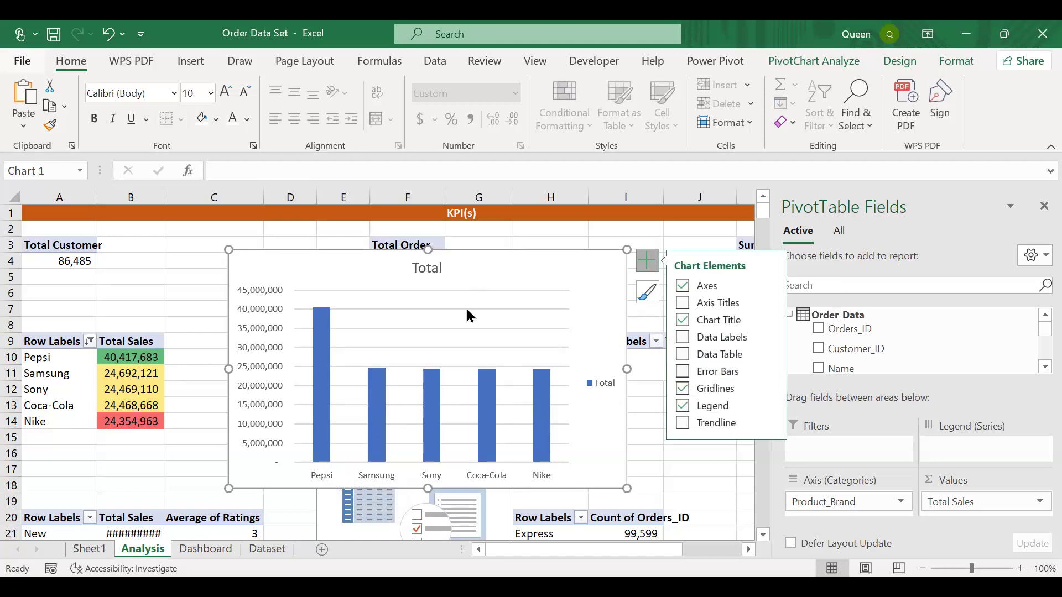
pyautogui.click(683, 389)
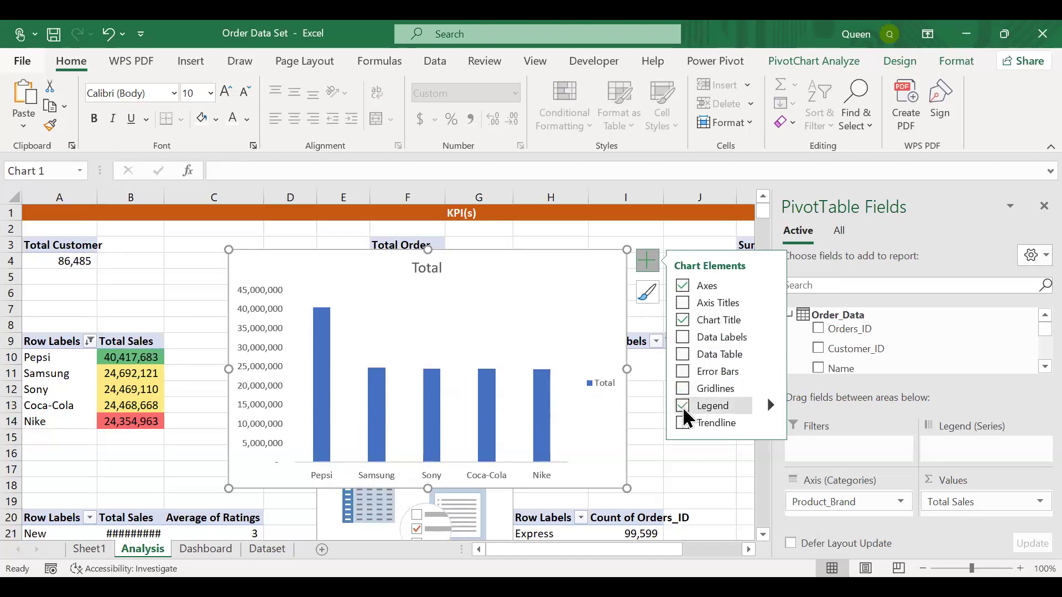
pyautogui.click(683, 407)
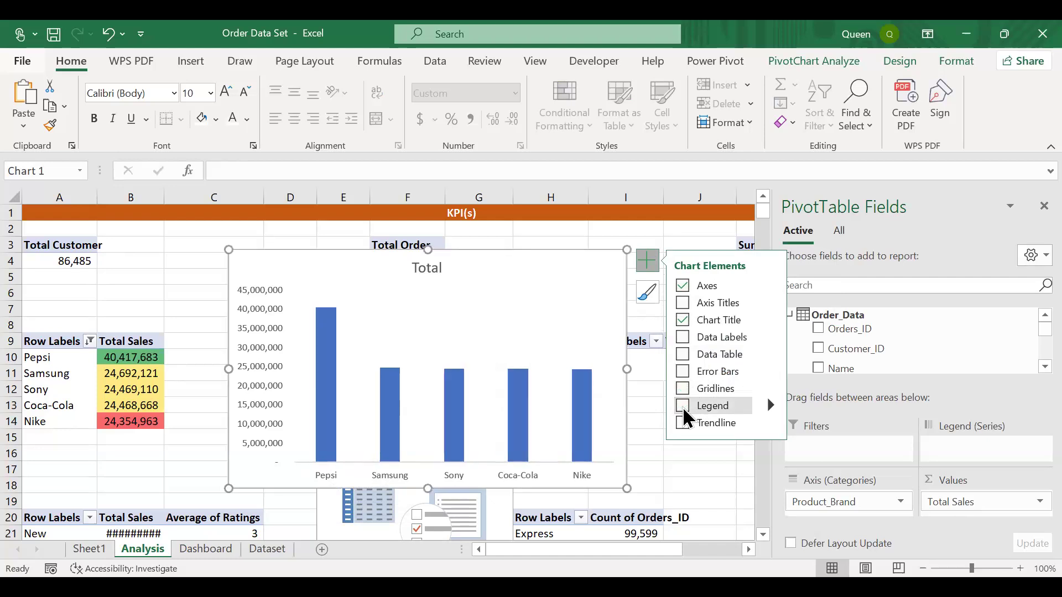
# Remove the chart title from the product brand column chart and turn on its data labels
pyautogui.click(683, 324)
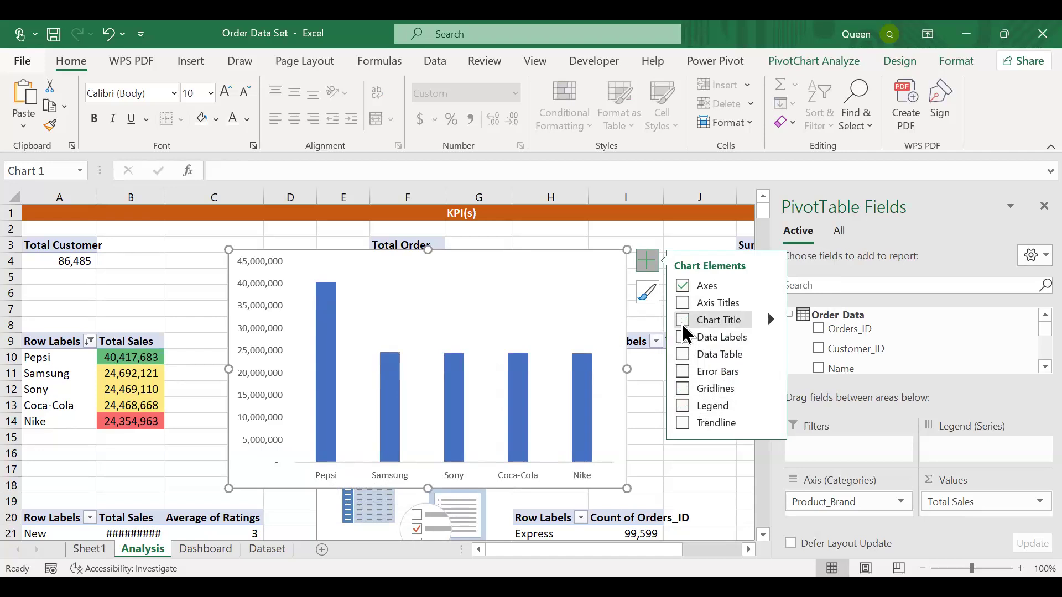
pyautogui.click(684, 330)
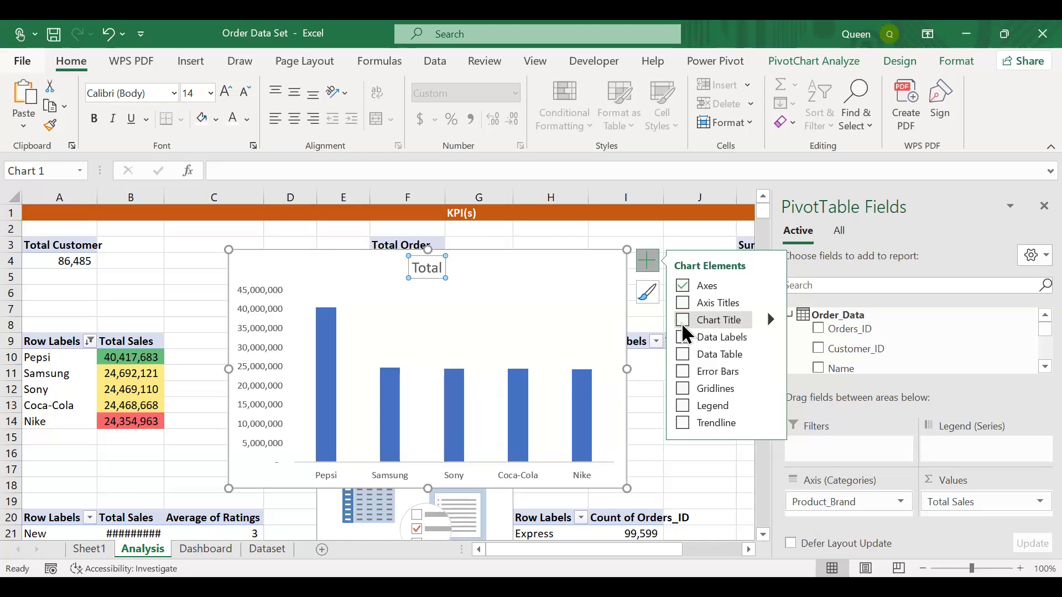
pyautogui.click(682, 323)
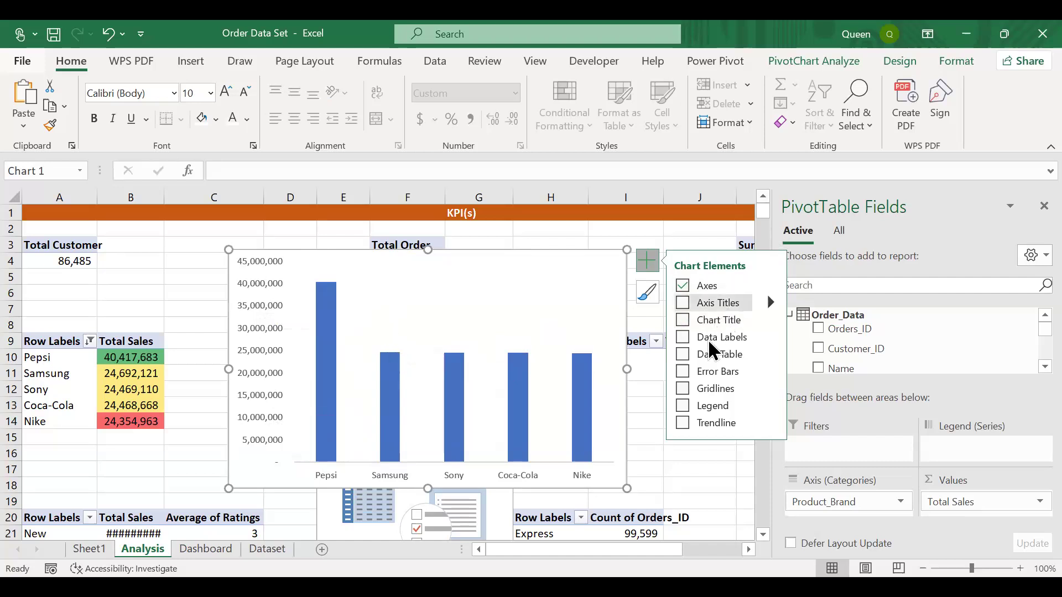
pyautogui.click(687, 338)
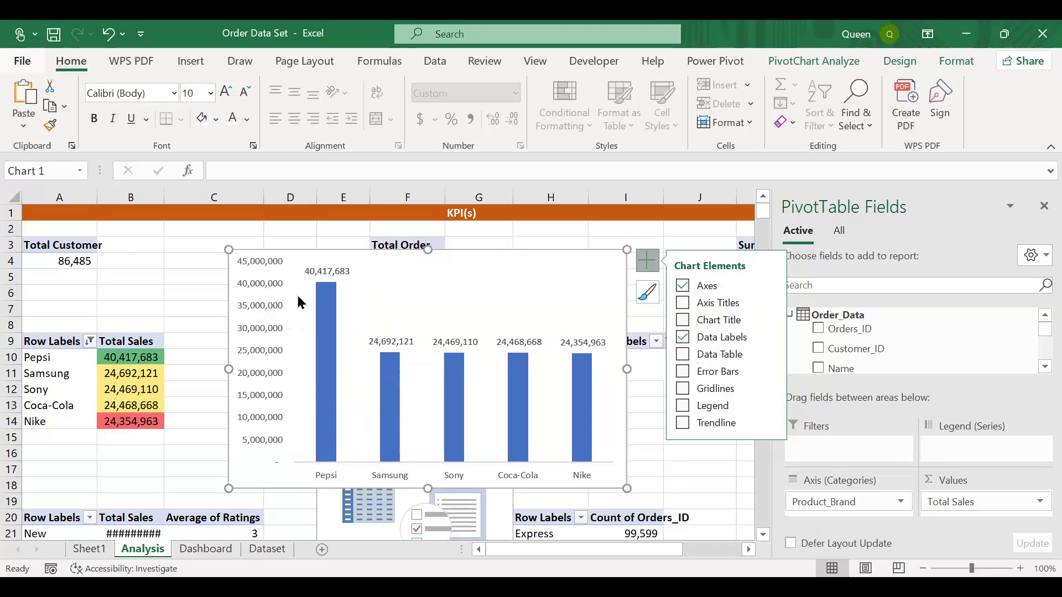
# Delete the vertical value axis from the product brand column chart
pyautogui.click(261, 302)
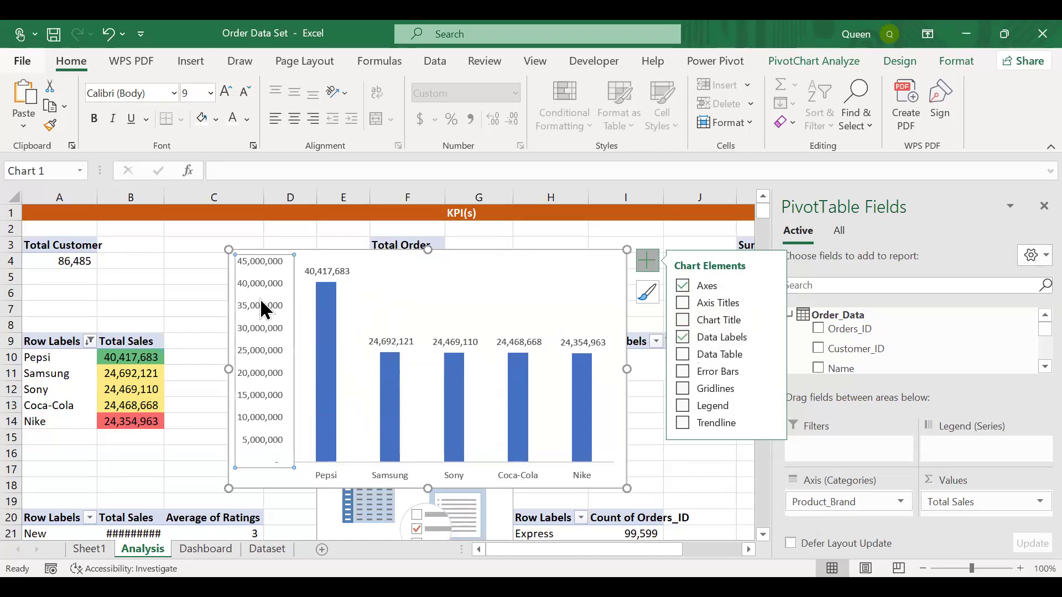
pyautogui.press('Delete')
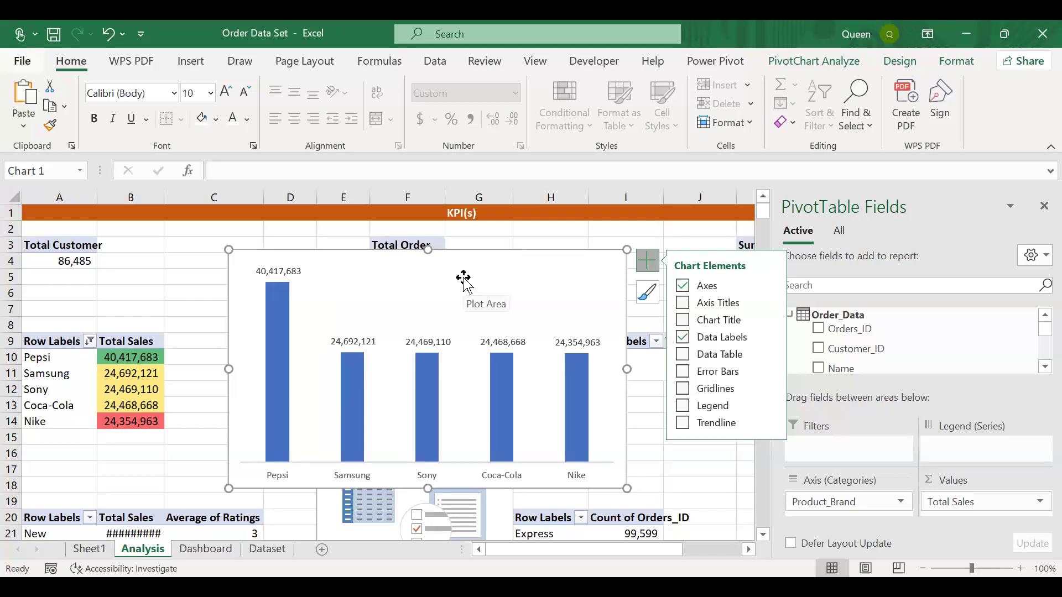
pyautogui.click(463, 280)
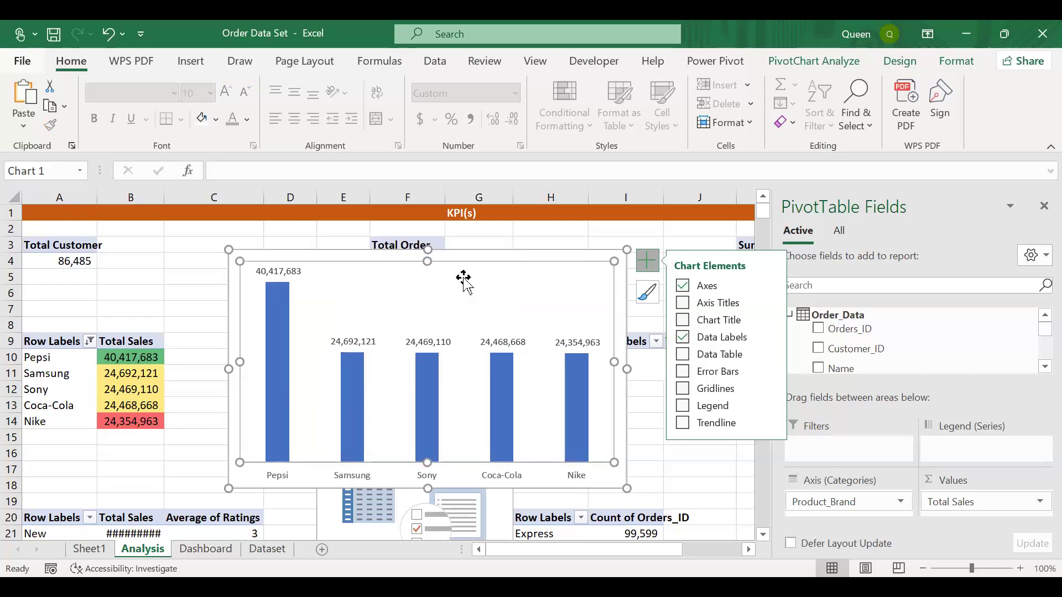
pyautogui.click(505, 257)
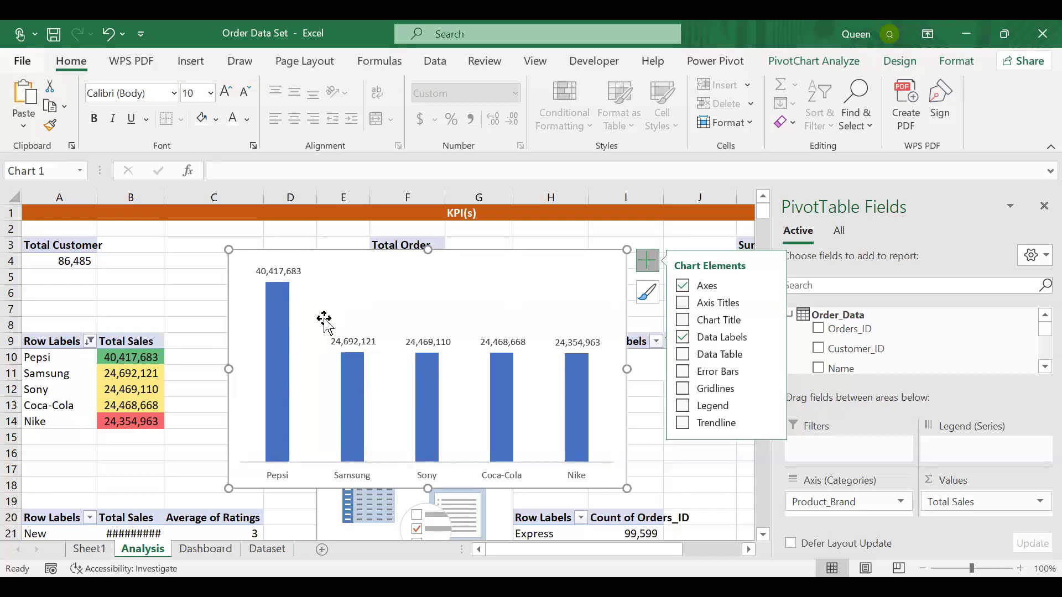
pyautogui.moveTo(279, 362)
pyautogui.click(282, 362)
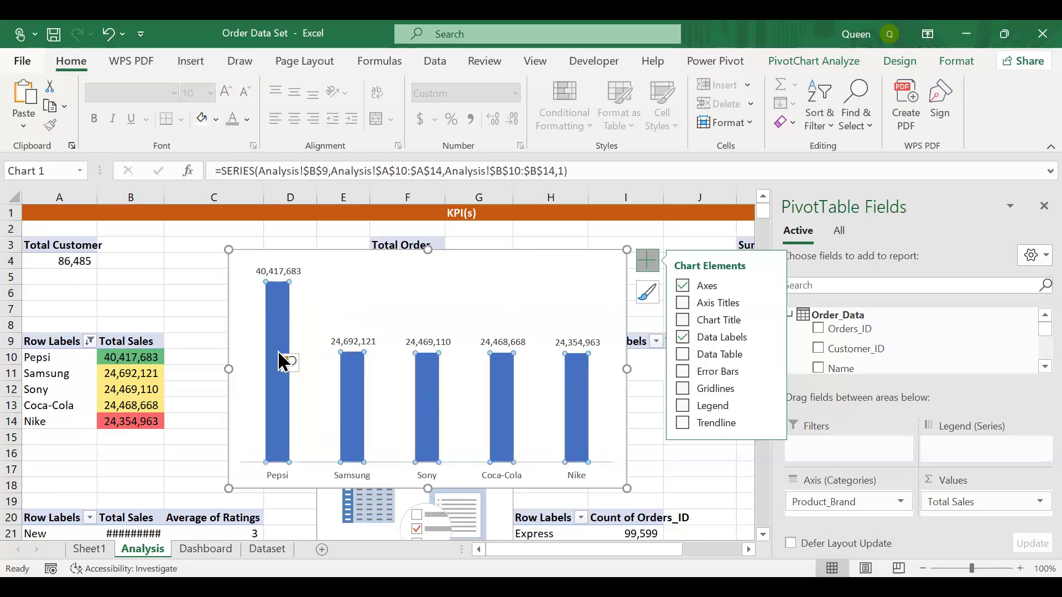
pyautogui.rightClick(282, 362)
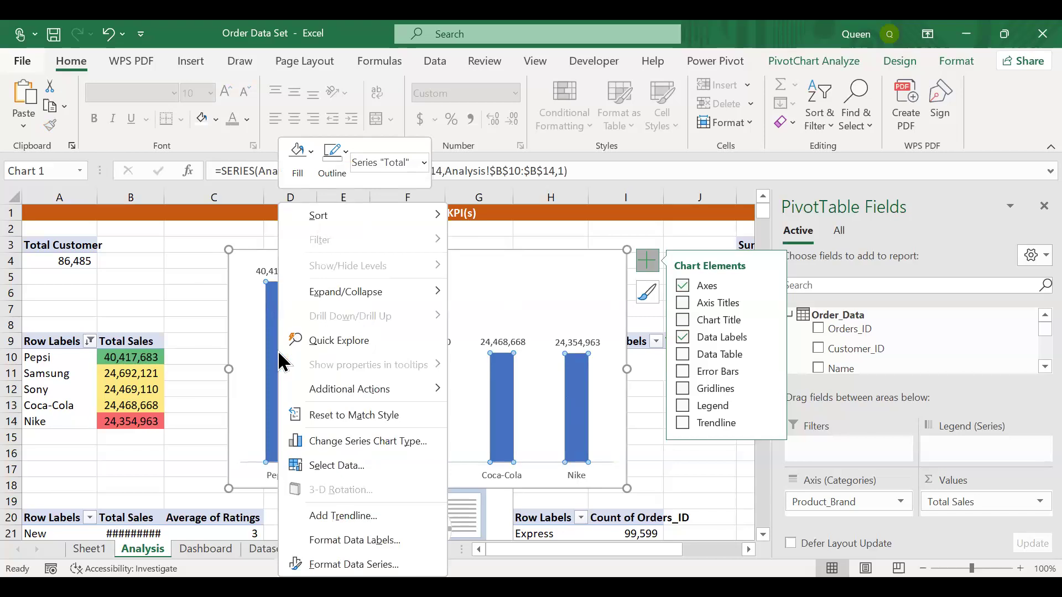
pyautogui.click(300, 176)
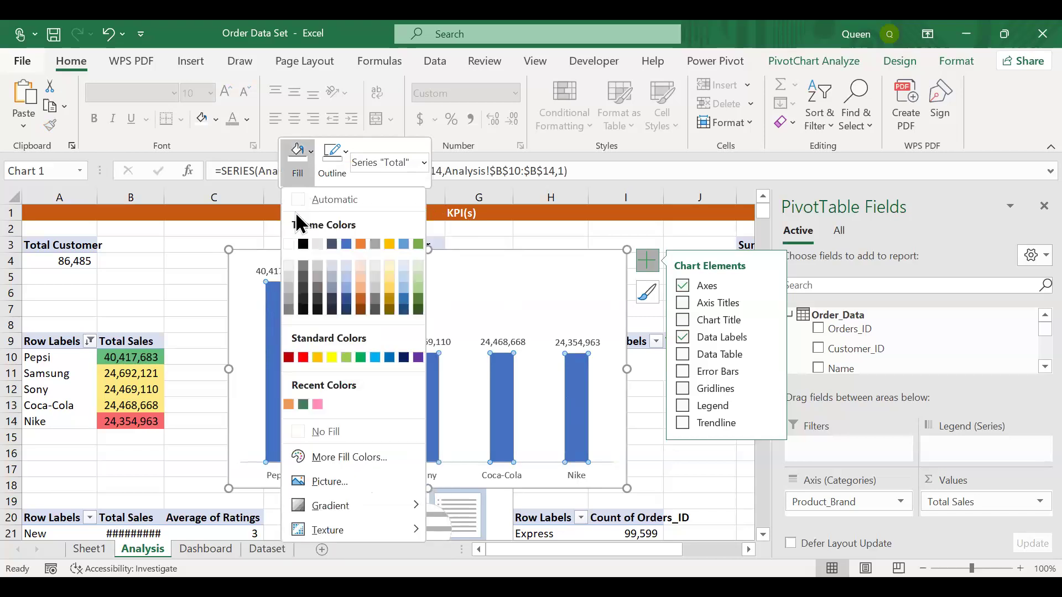
pyautogui.click(302, 405)
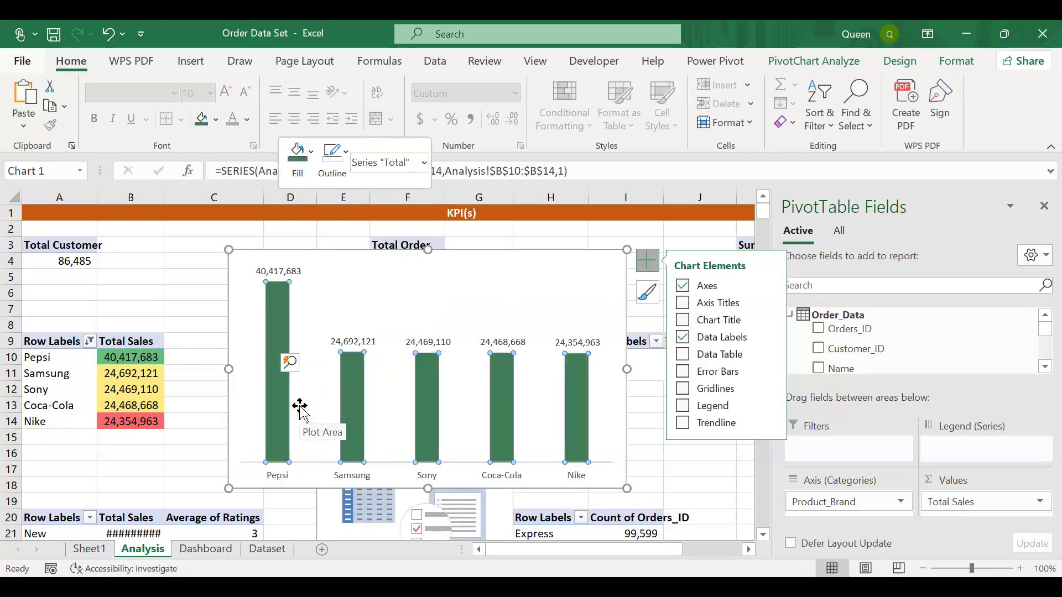
pyautogui.hotkey('ctrl', 'z')
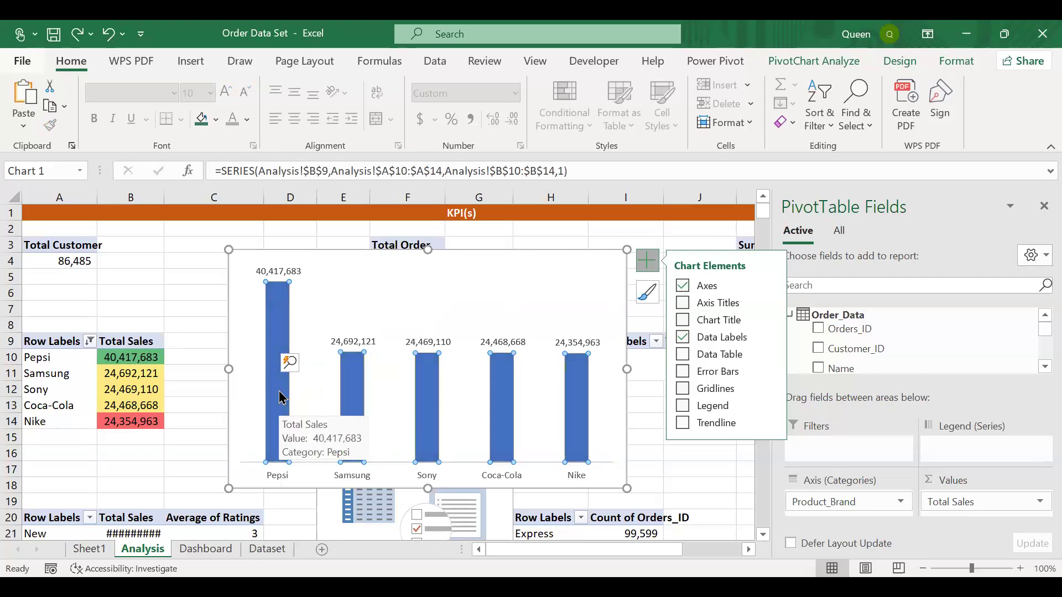
# Fill the columns of the product brand chart with the recently used dark green
pyautogui.rightClick(281, 397)
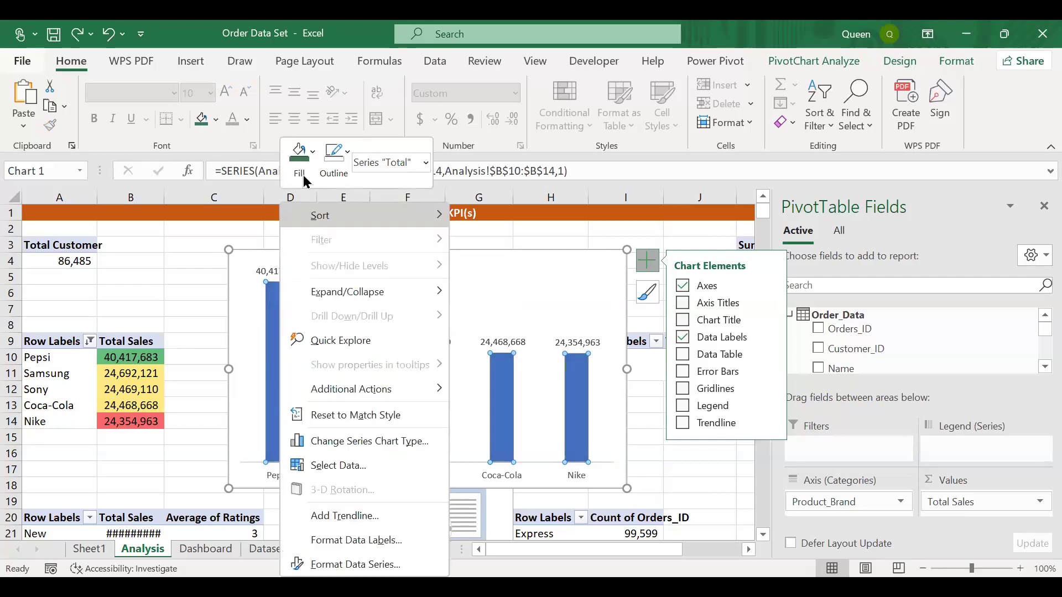
pyautogui.click(303, 182)
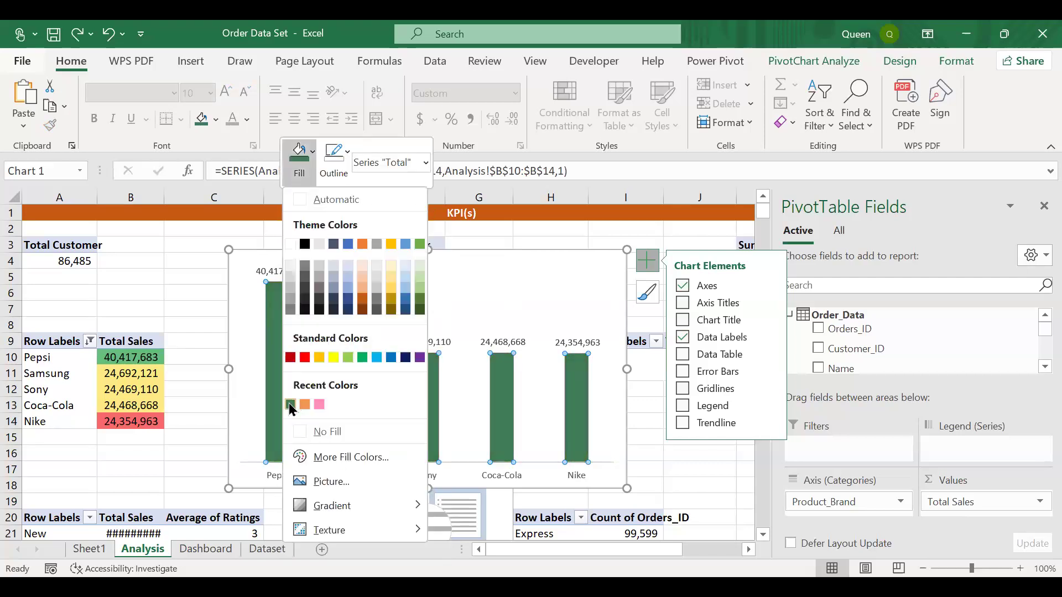
pyautogui.click(290, 405)
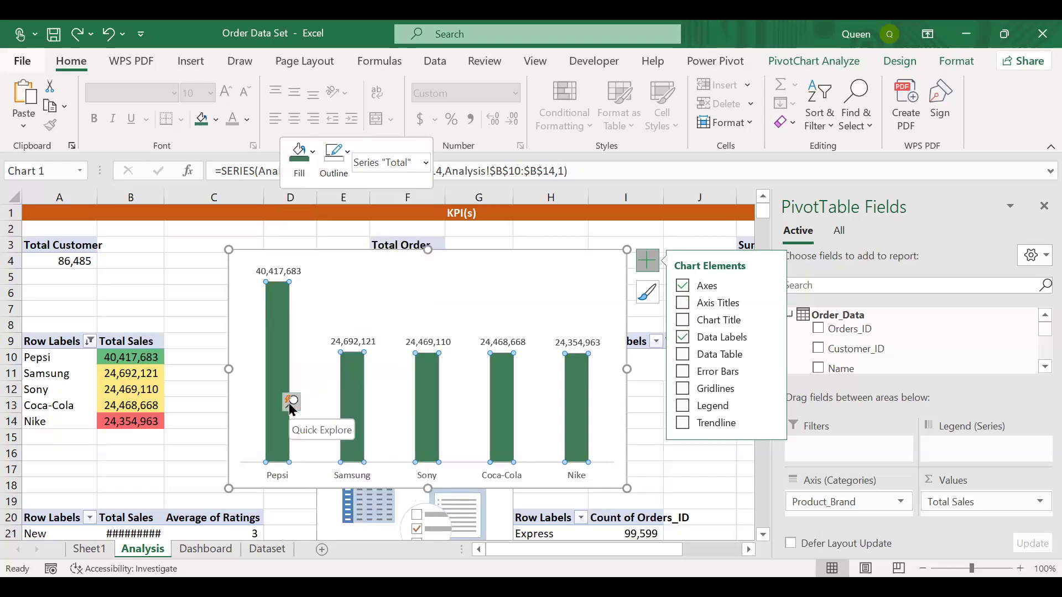
# Format the chart area of the product brand chart with no fill and no border line
pyautogui.rightClick(478, 296)
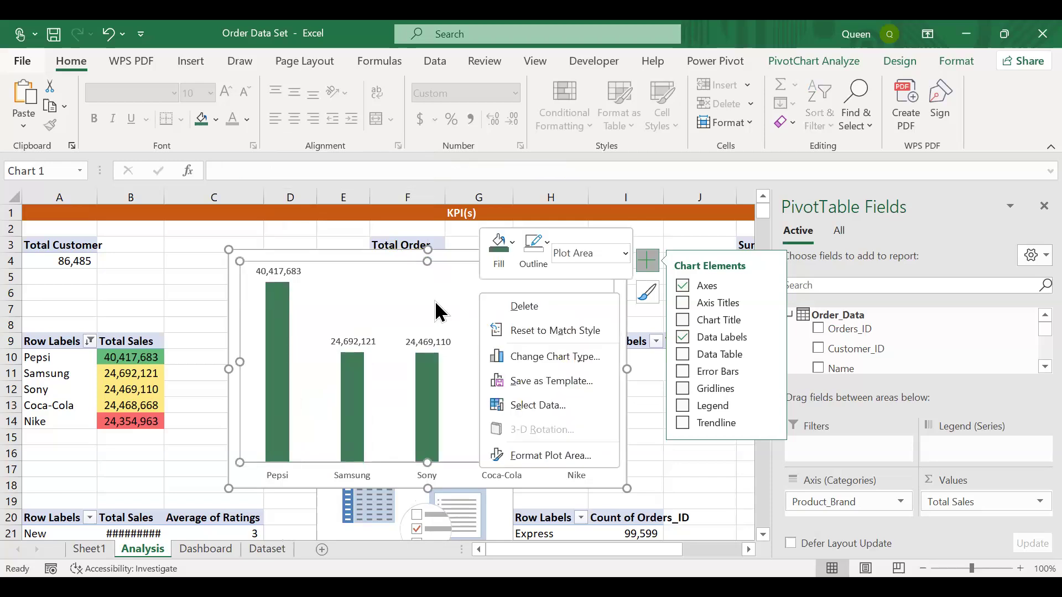
pyautogui.click(308, 250)
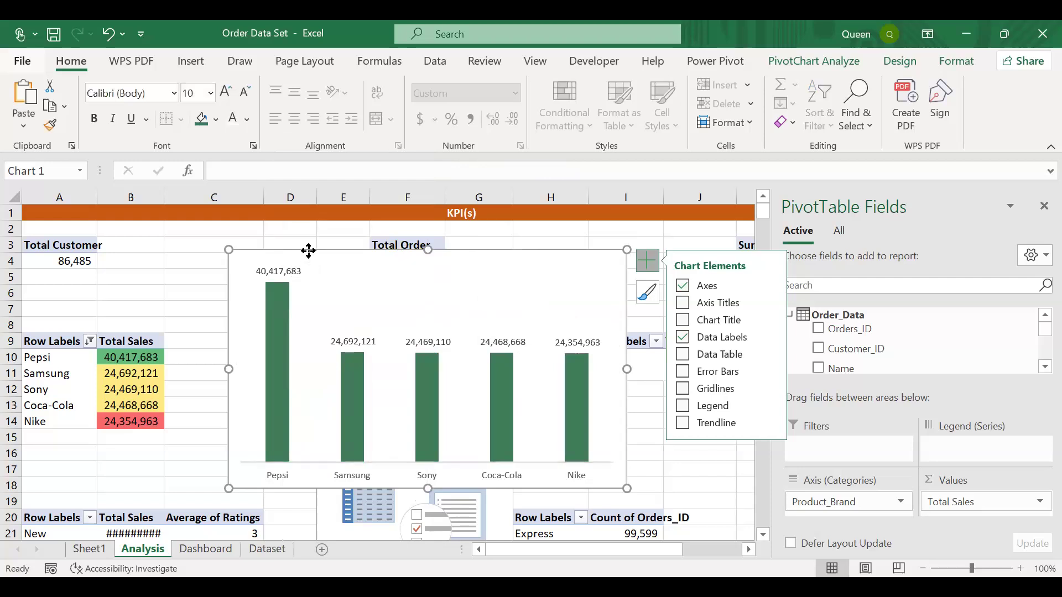
pyautogui.rightClick(347, 412)
pyautogui.scroll(-1, 347, 412)
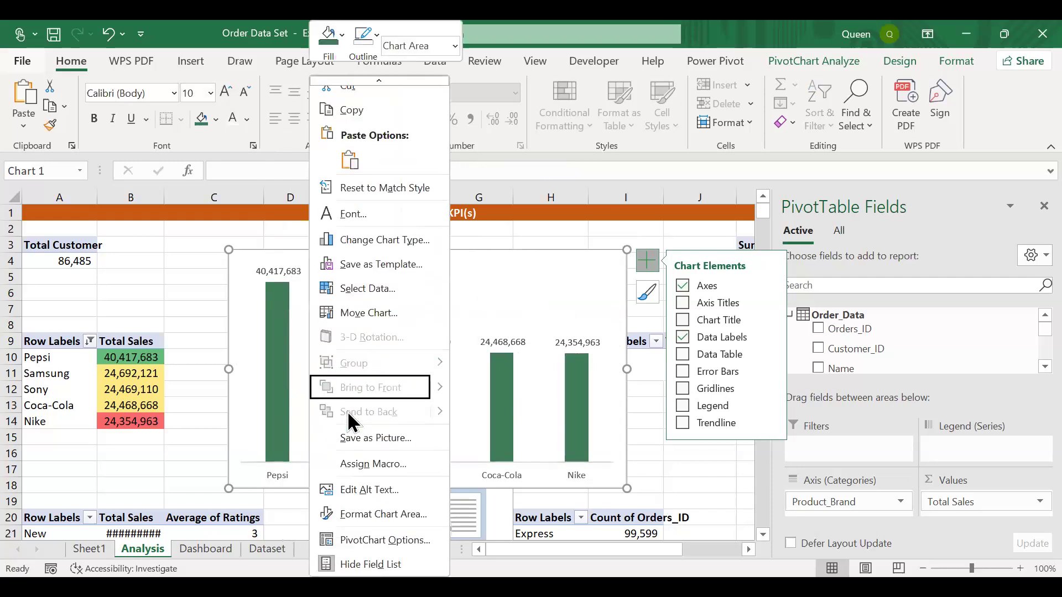
pyautogui.click(364, 516)
pyautogui.click(815, 297)
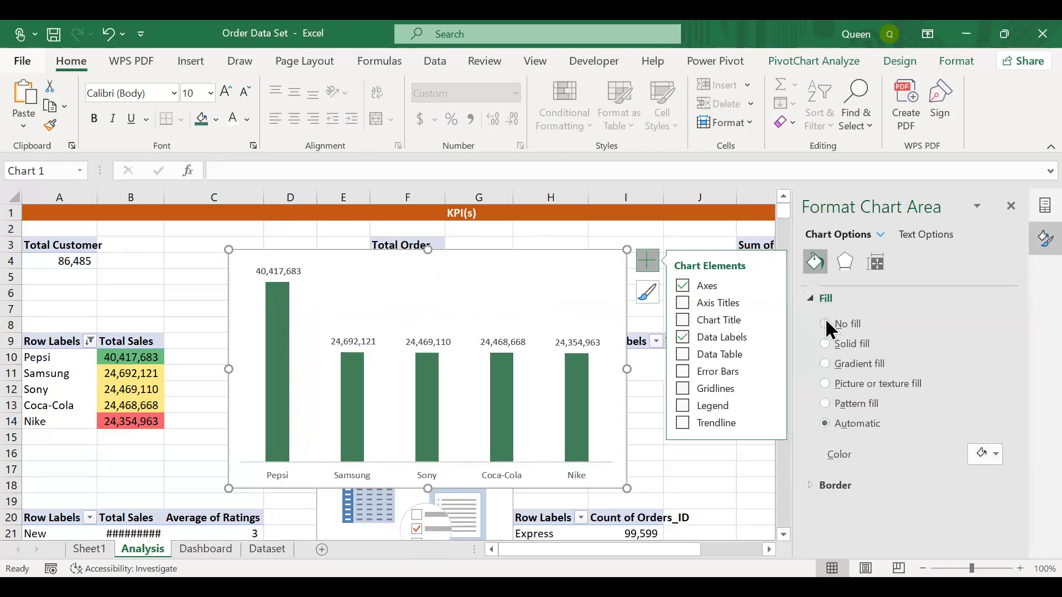
pyautogui.click(824, 324)
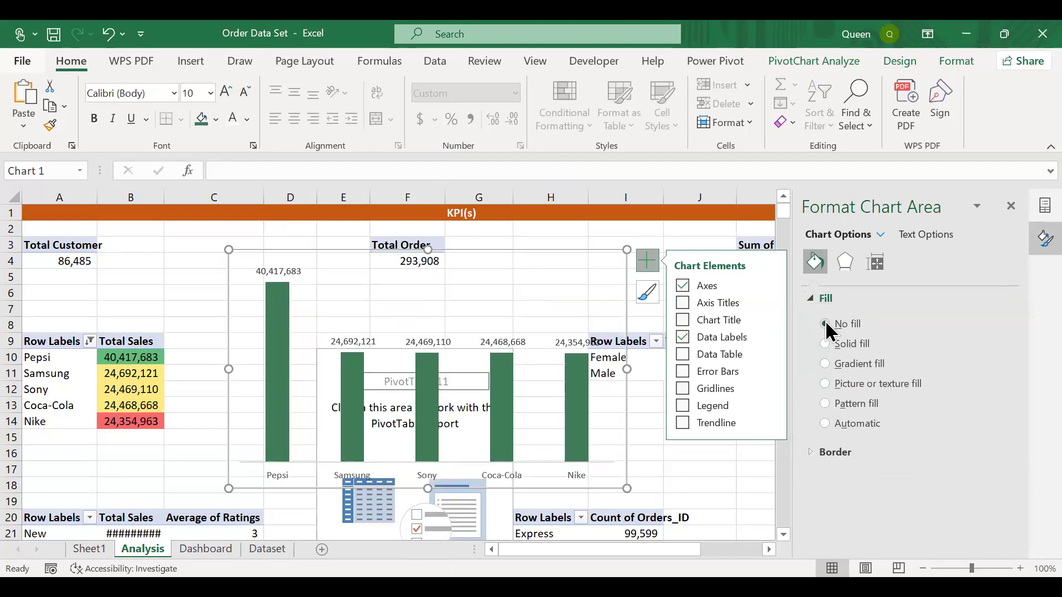
pyautogui.click(808, 453)
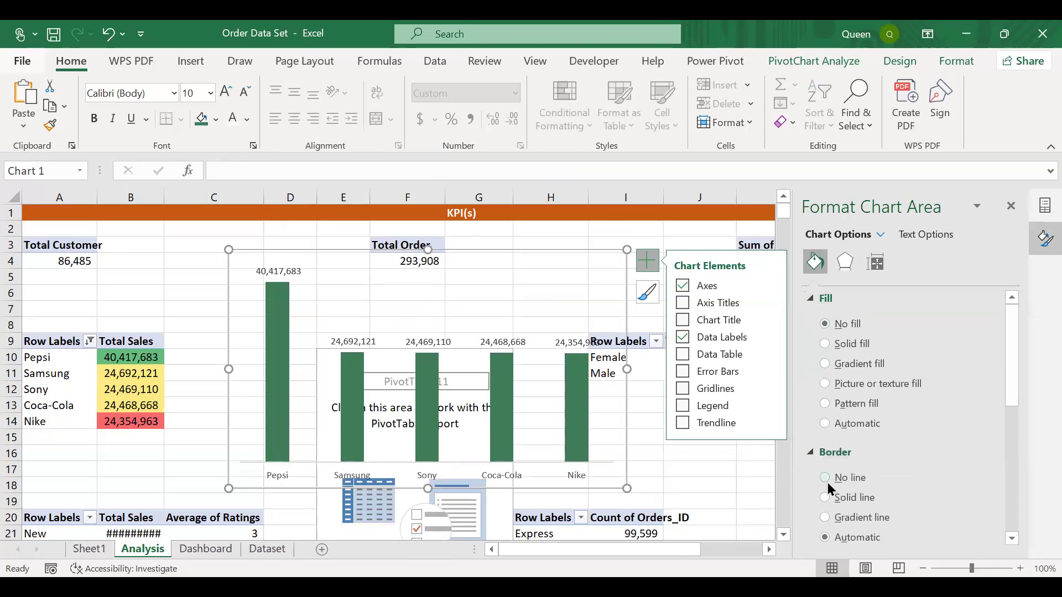
pyautogui.click(827, 480)
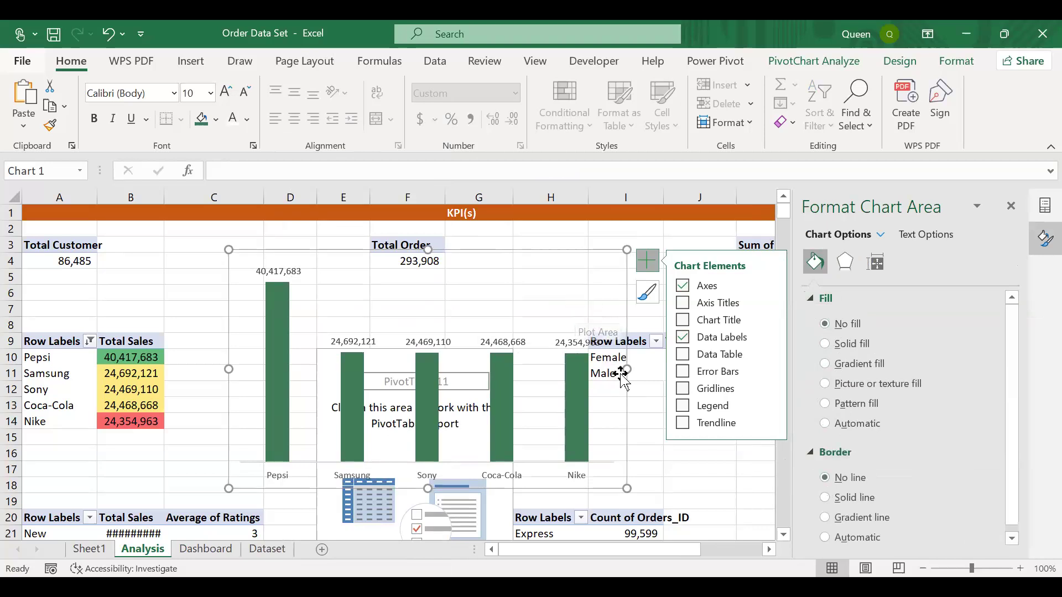
# Narrow the product brand chart slightly and copy it into the white card below the KPI cards on the Dashboard sheet
pyautogui.moveTo(626, 369); pyautogui.dragTo(612, 368)
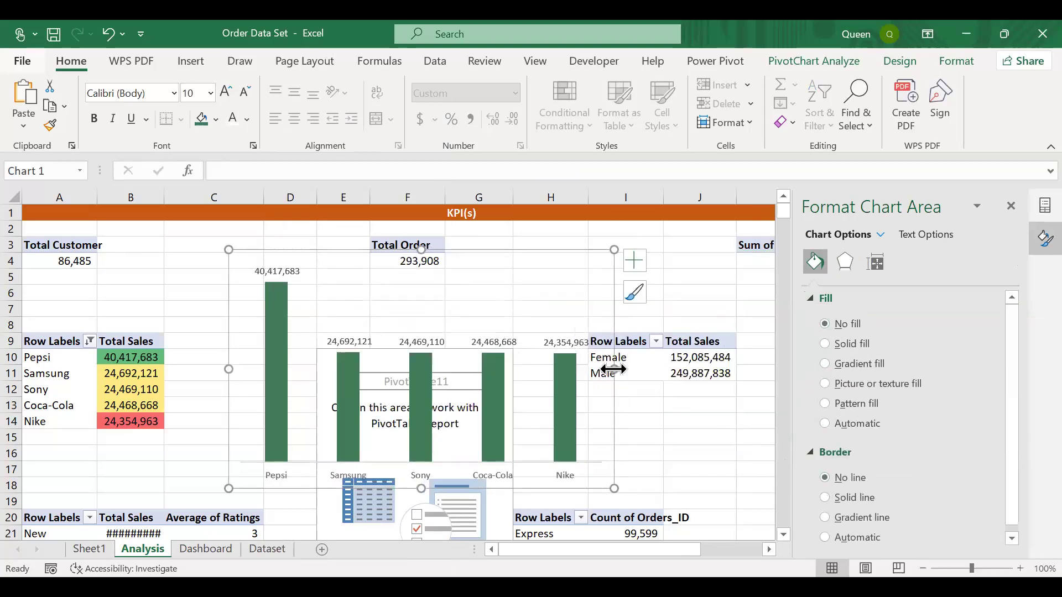
pyautogui.click(213, 549)
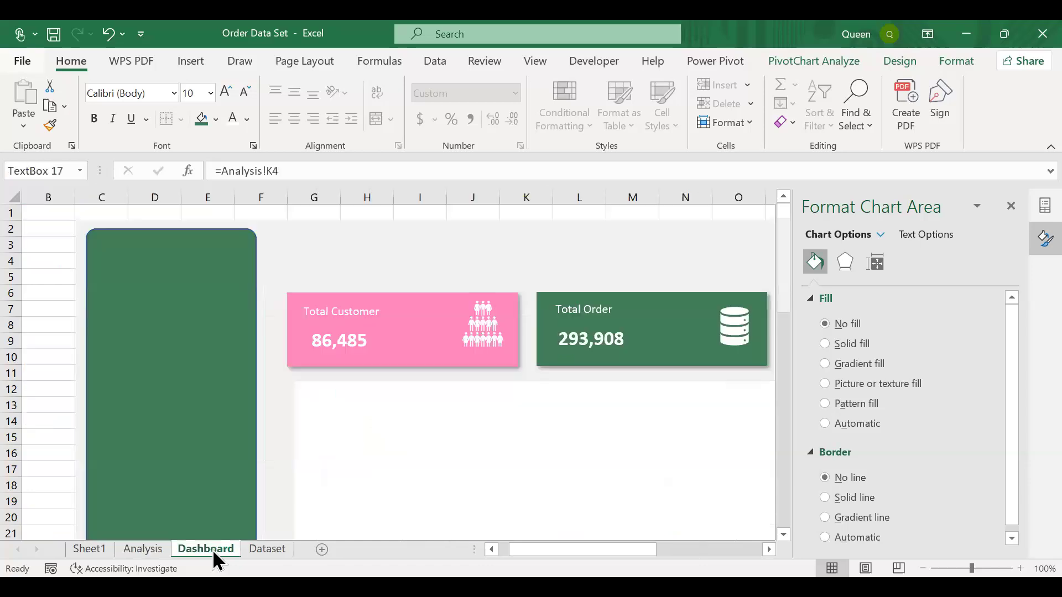
pyautogui.scroll(-5, 356, 448)
pyautogui.scroll(5, 357, 448)
pyautogui.click(357, 448)
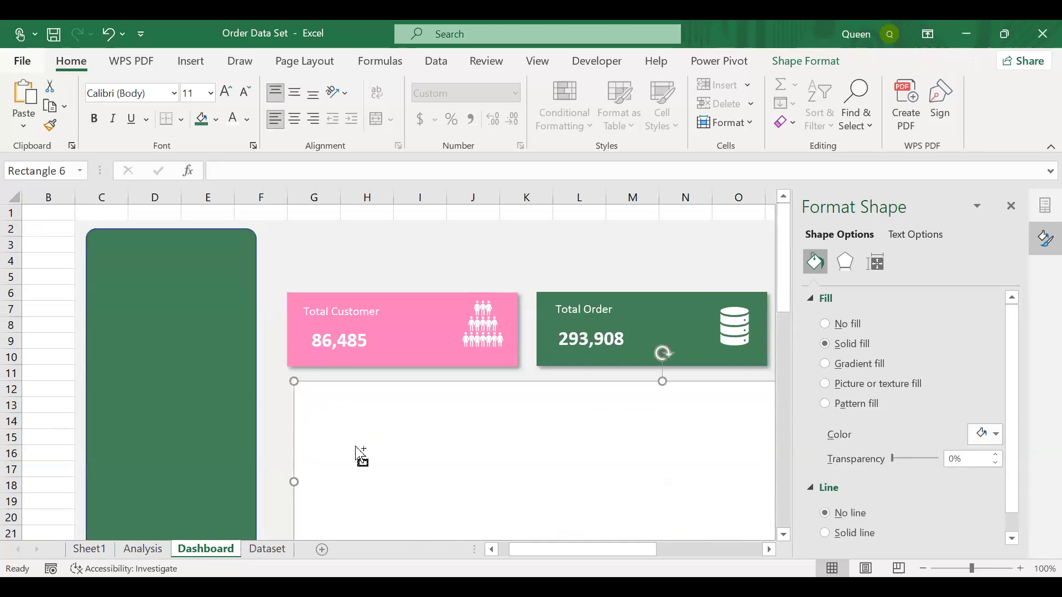
pyautogui.hotkey('ctrl', 'v')
# Resize the pasted column chart from its bottom, left and top edges so it fits inside the white card with a margin
pyautogui.scroll(-5, 357, 449)
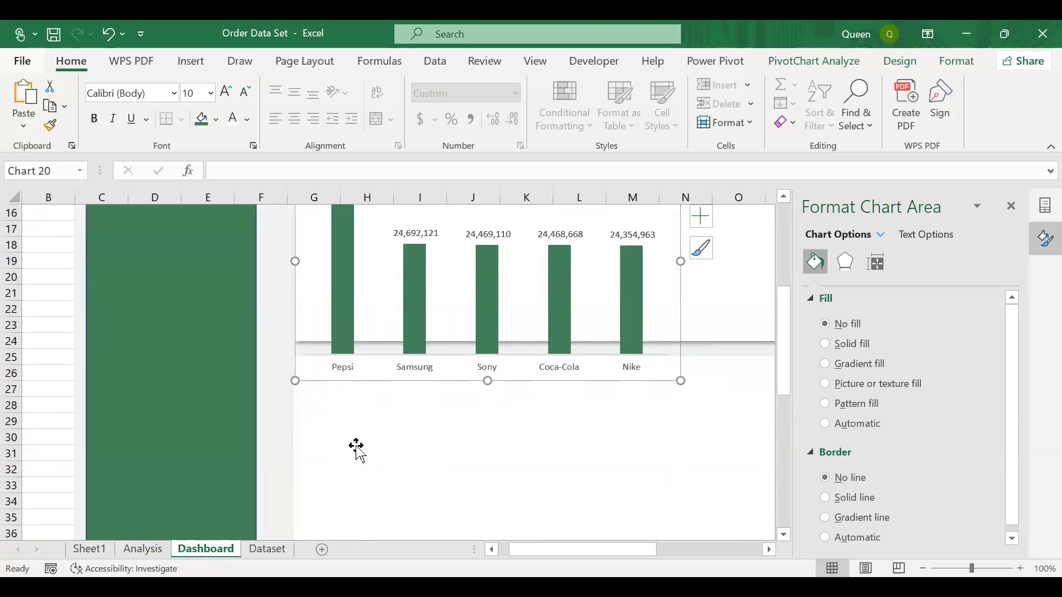
pyautogui.moveTo(488, 380); pyautogui.dragTo(505, 332)
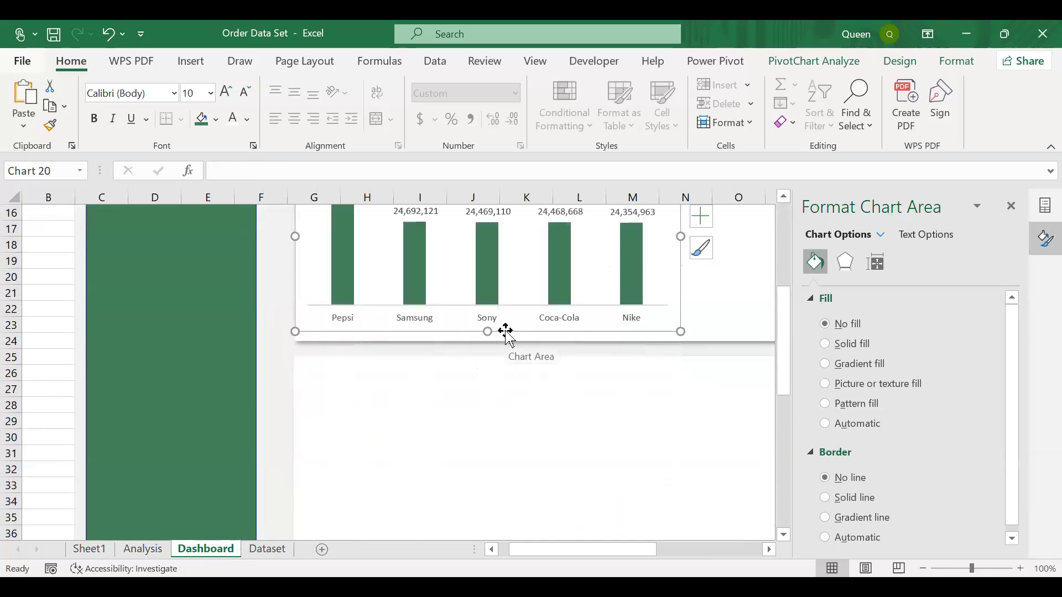
pyautogui.moveTo(783, 323); pyautogui.dragTo(782, 310)
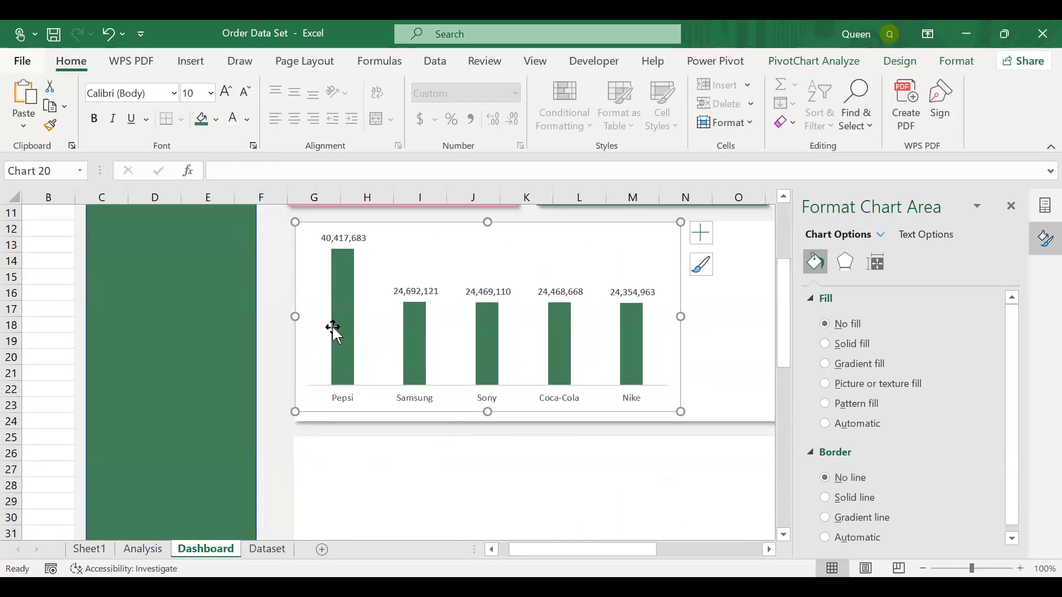
pyautogui.moveTo(298, 316); pyautogui.dragTo(311, 317)
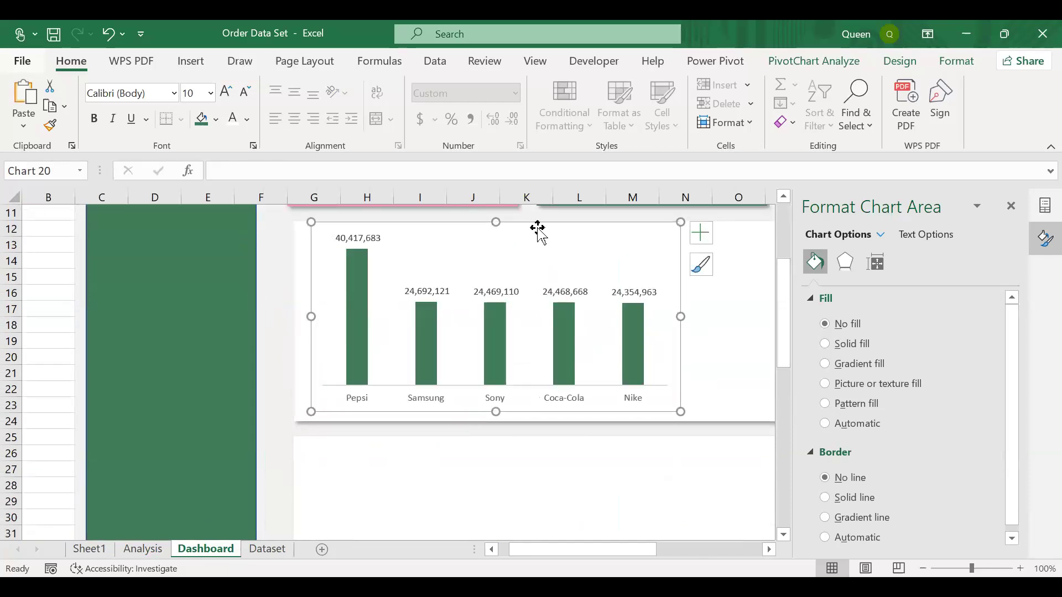
pyautogui.moveTo(492, 222); pyautogui.dragTo(491, 234)
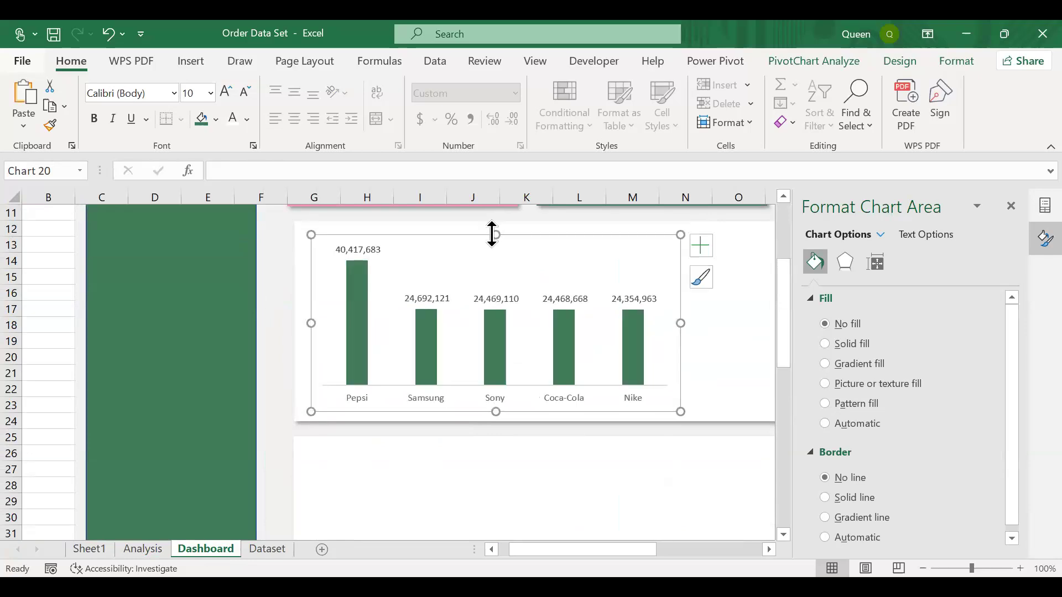
pyautogui.click(711, 334)
# Make the Total Customer label's text box on the pink KPI card slightly taller
pyautogui.moveTo(566, 368)
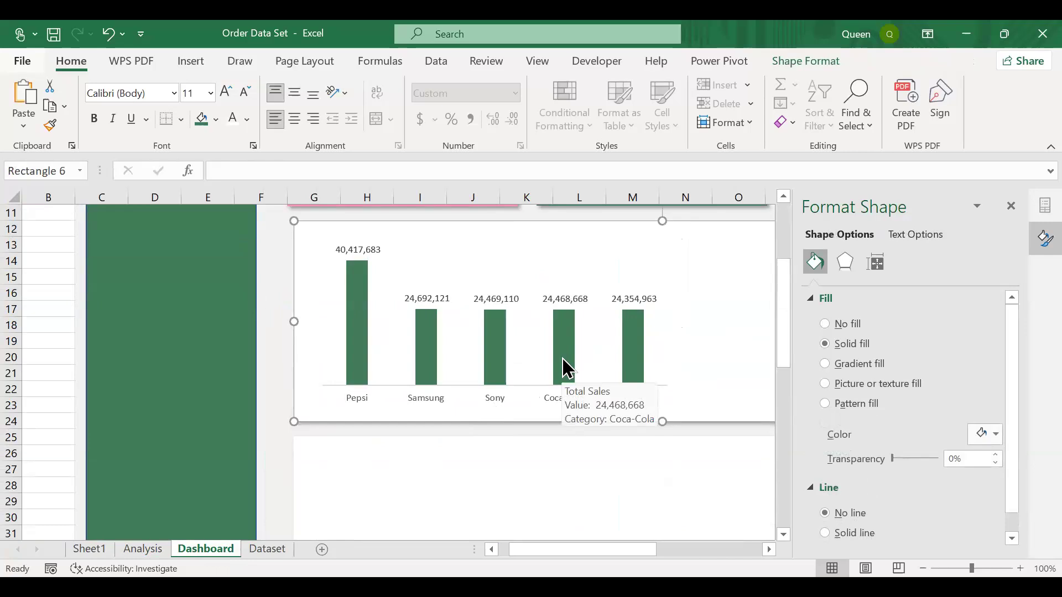
pyautogui.scroll(4, 567, 368)
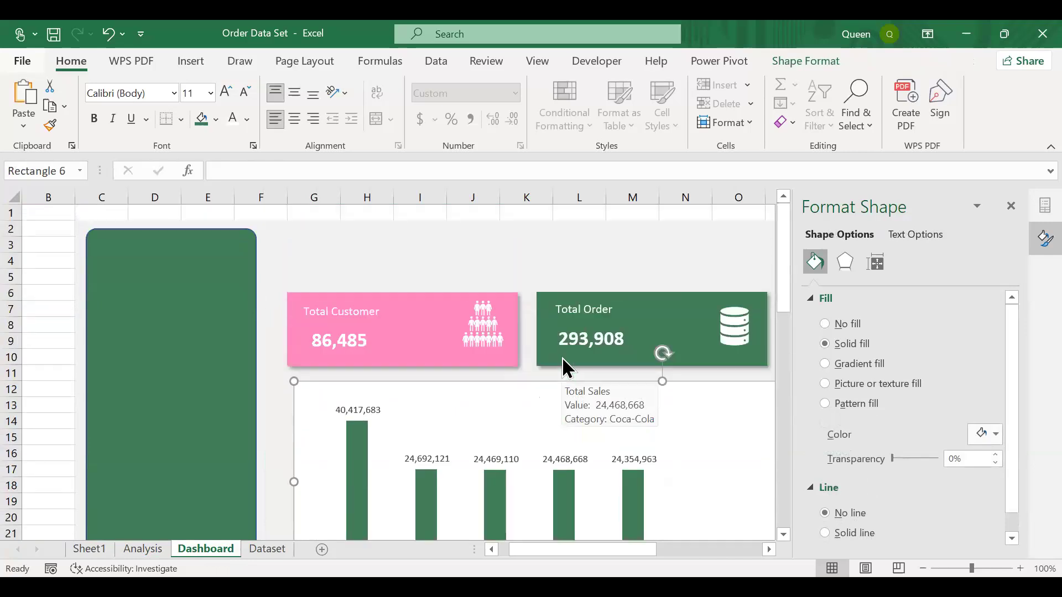
pyautogui.click(331, 310)
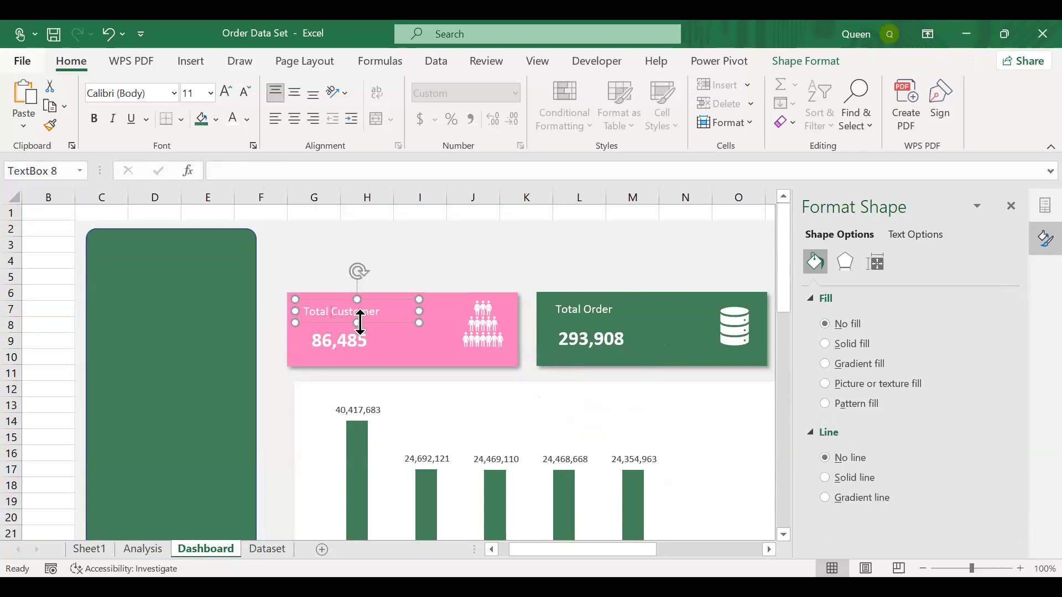
pyautogui.moveTo(358, 324); pyautogui.dragTo(361, 326)
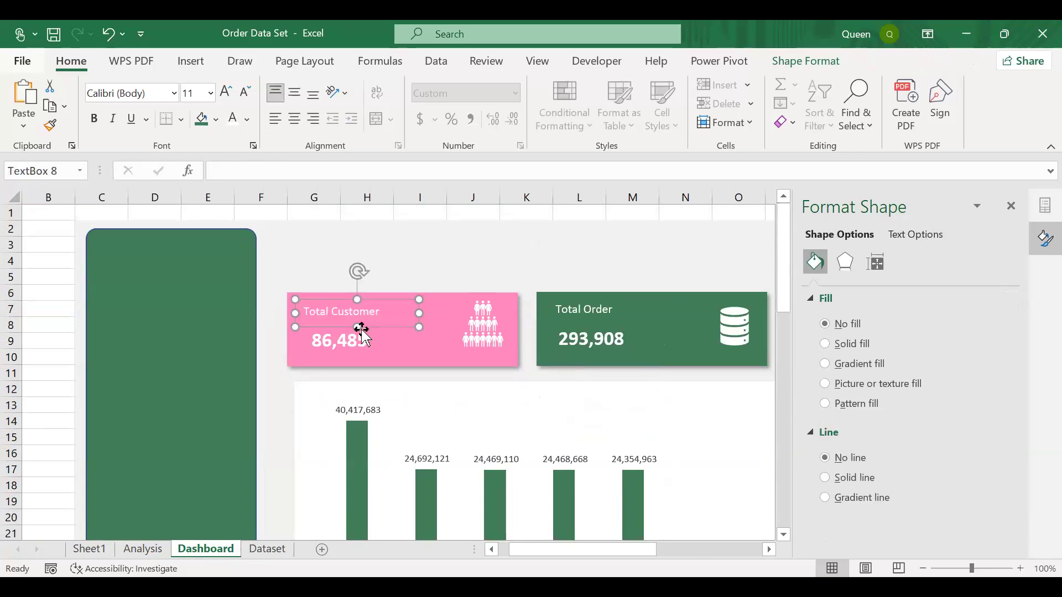
# Duplicate the Total Customer text box and move the copy straight down to the top of the white chart card
pyautogui.hotkey('ctrl', 'd')
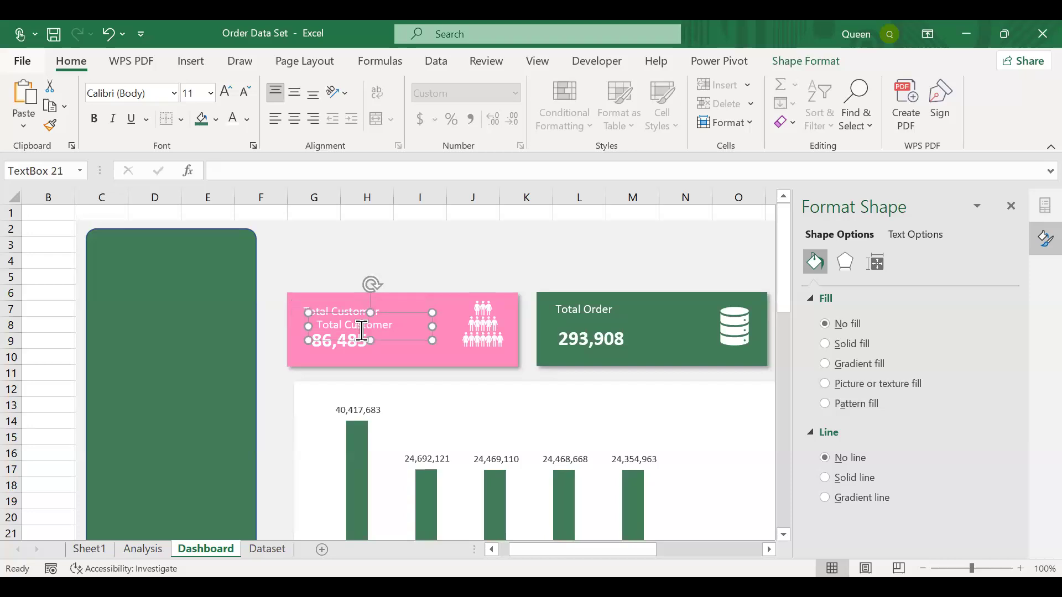
pyautogui.press('Down')
pyautogui.press('Down')
pyautogui.press('Down')
pyautogui.press('Down')
pyautogui.press('Down')
pyautogui.press('Down')
pyautogui.press('Down')
pyautogui.press('Down')
pyautogui.press('Down')
pyautogui.press('Down')
pyautogui.press('Down')
pyautogui.press('Down')
pyautogui.press('Down')
pyautogui.press('Down')
pyautogui.press('Down')
pyautogui.press('Down')
pyautogui.press('Down')
pyautogui.press('Down')
pyautogui.press('Down')
pyautogui.press('Down')
pyautogui.press('Down')
pyautogui.press('Down')
pyautogui.press('Down')
pyautogui.press('Down')
pyautogui.press('Down')
pyautogui.press('Down')
pyautogui.press('Down')
pyautogui.press('Down')
pyautogui.press('Down')
pyautogui.press('Down')
pyautogui.press('Up')
pyautogui.press('Up')
pyautogui.press('Up')
pyautogui.press('Up')
pyautogui.press('Up')
pyautogui.press('Up')
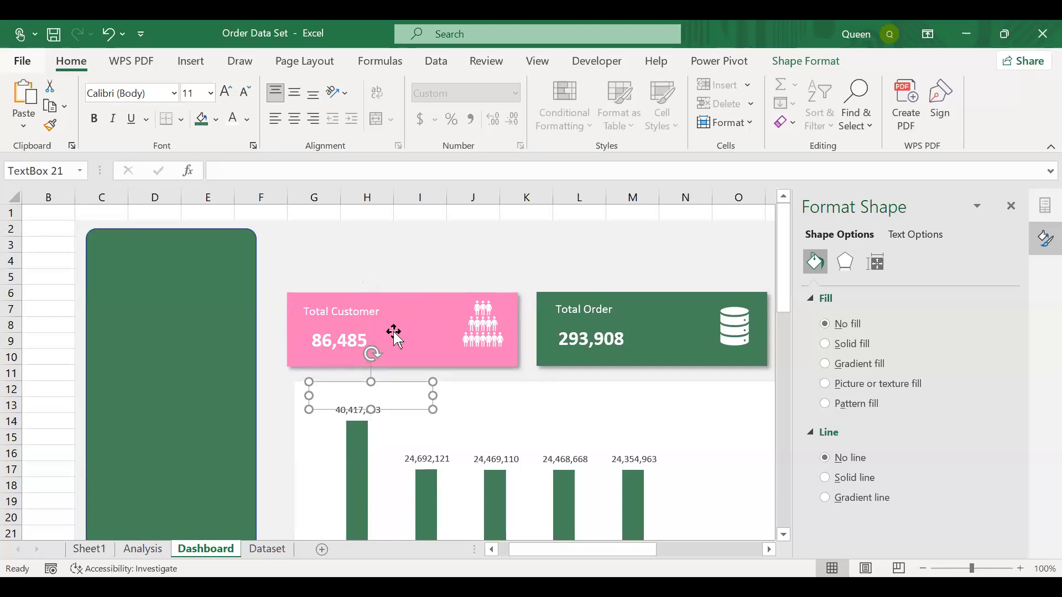
# Change the copied text box's font colour to the recently used pink
pyautogui.click(422, 390)
pyautogui.click(247, 122)
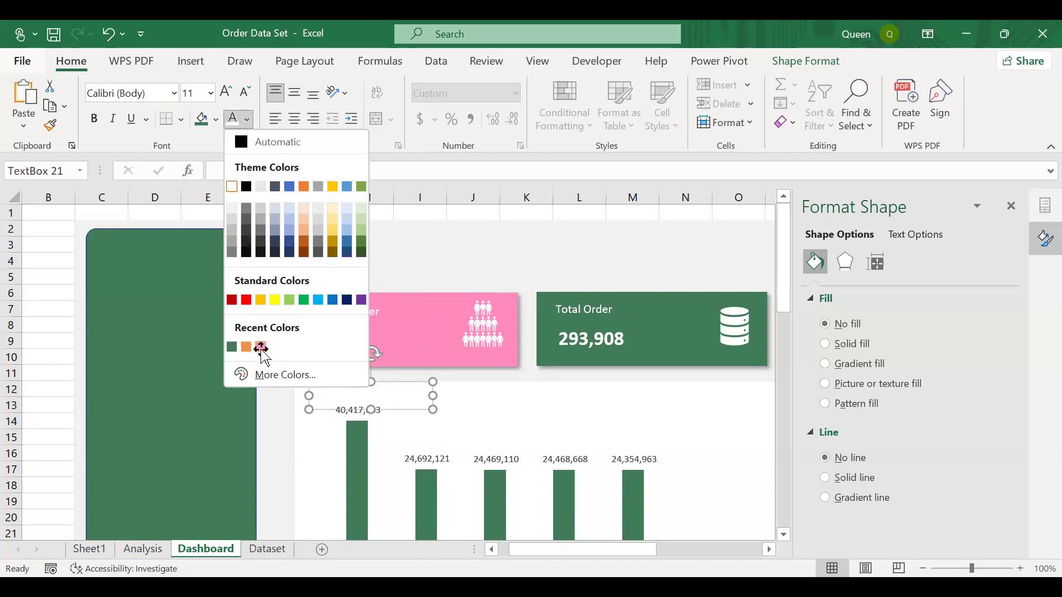
pyautogui.click(260, 348)
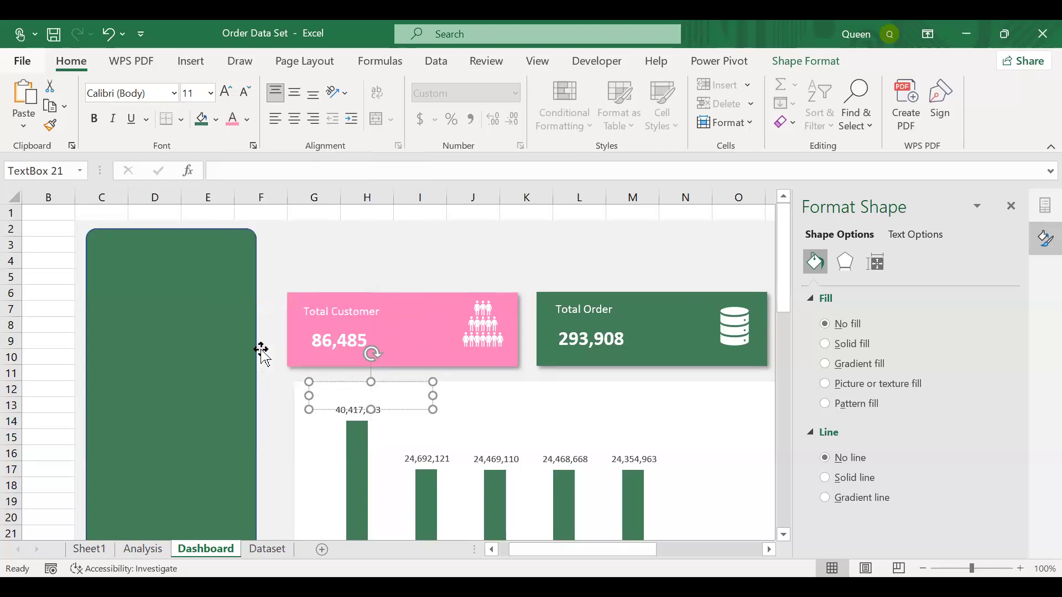
# Replace the copied label's text with "Best Selling Brands" and widen its text box to about the KPI card's right edge
pyautogui.write('rod')
pyautogui.write('Bes')
pyautogui.write('t Selling')
pyautogui.write(' Brands')
pyautogui.moveTo(375, 405); pyautogui.dragTo(528, 405)
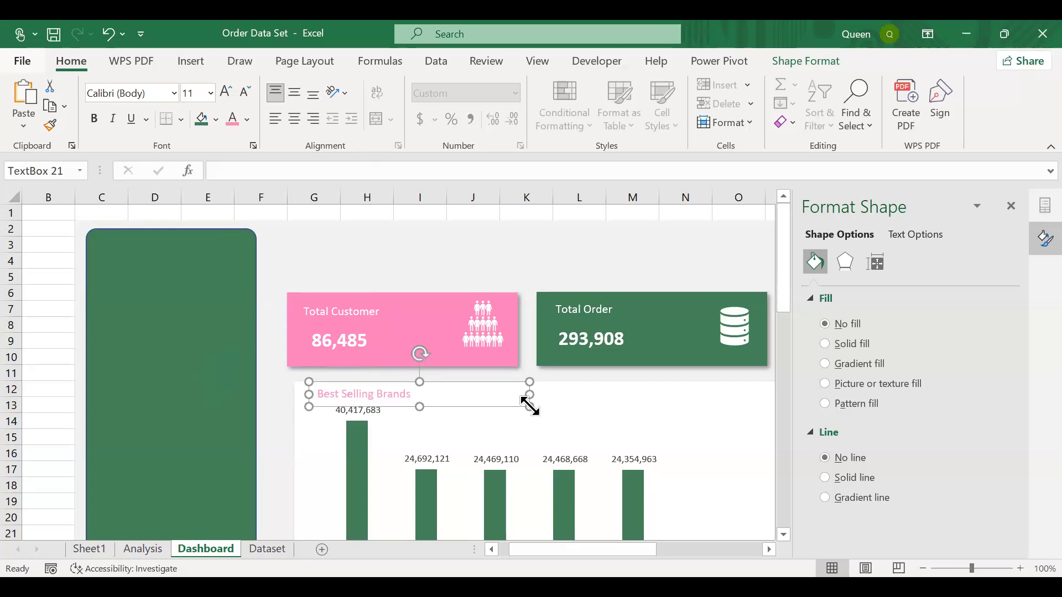
# Extend the brand chart slightly at its bottom edge and lower its top edge to clear the Best Selling Brands title
pyautogui.moveTo(787, 298); pyautogui.dragTo(794, 343)
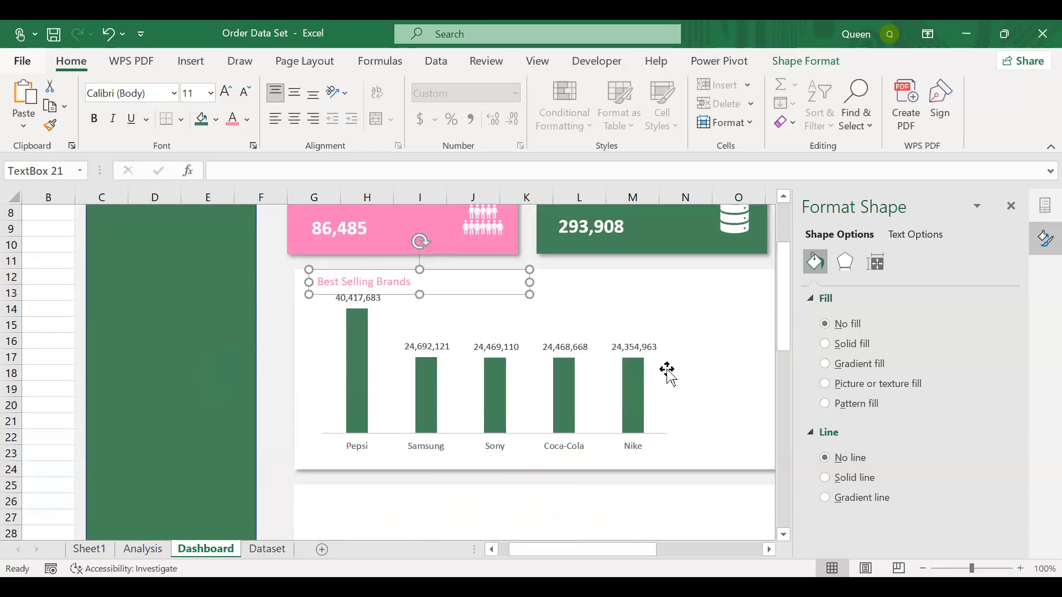
pyautogui.click(666, 369)
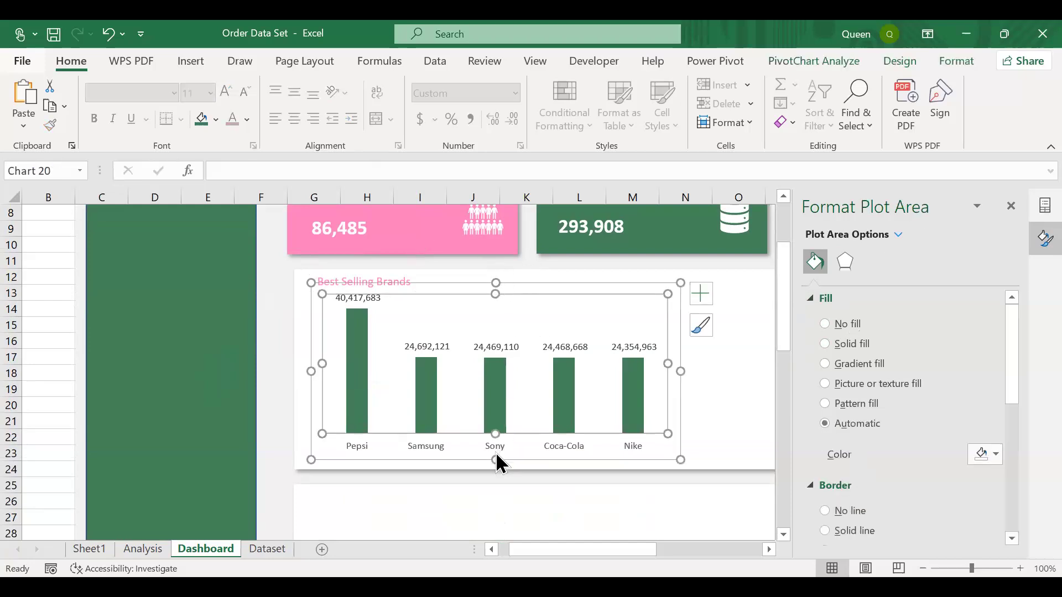
pyautogui.moveTo(494, 458); pyautogui.dragTo(494, 466)
pyautogui.moveTo(492, 285); pyautogui.dragTo(495, 293)
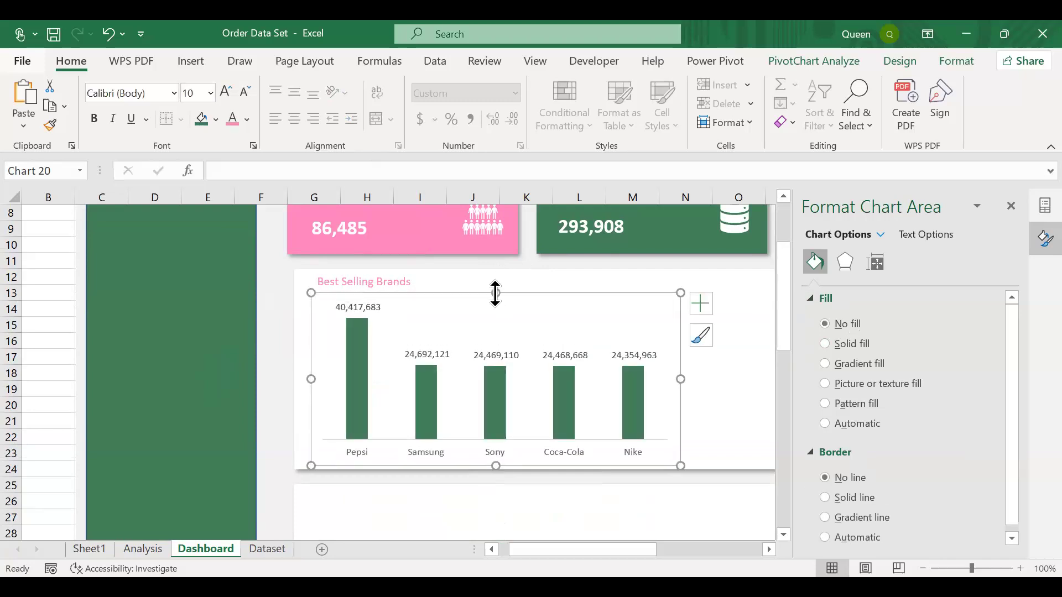
# Delete the leftover top-brands column chart from the Analysis sheet
pyautogui.click(707, 370)
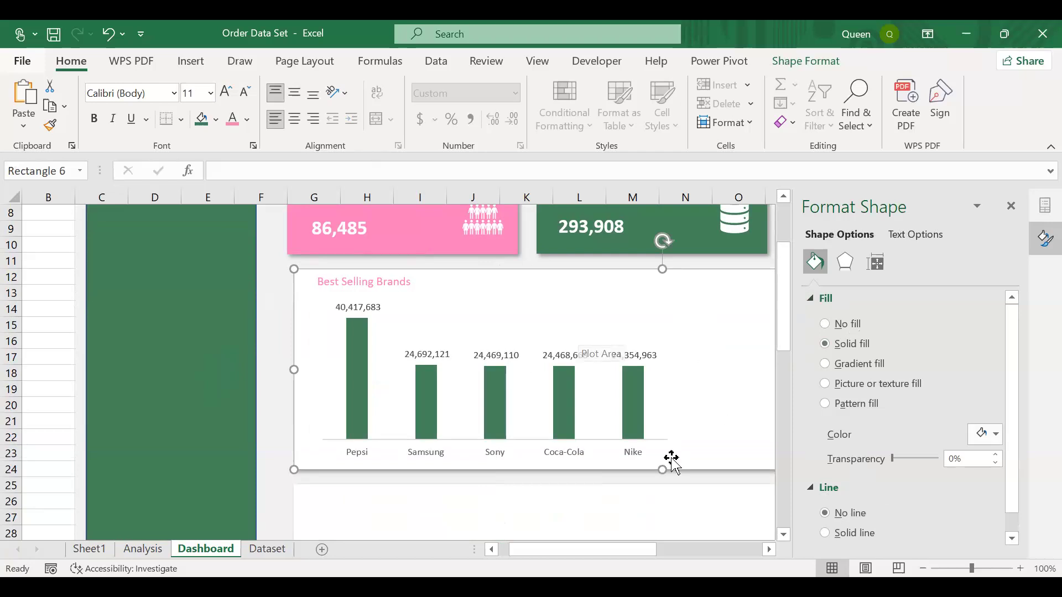
pyautogui.moveTo(632, 552); pyautogui.dragTo(650, 550)
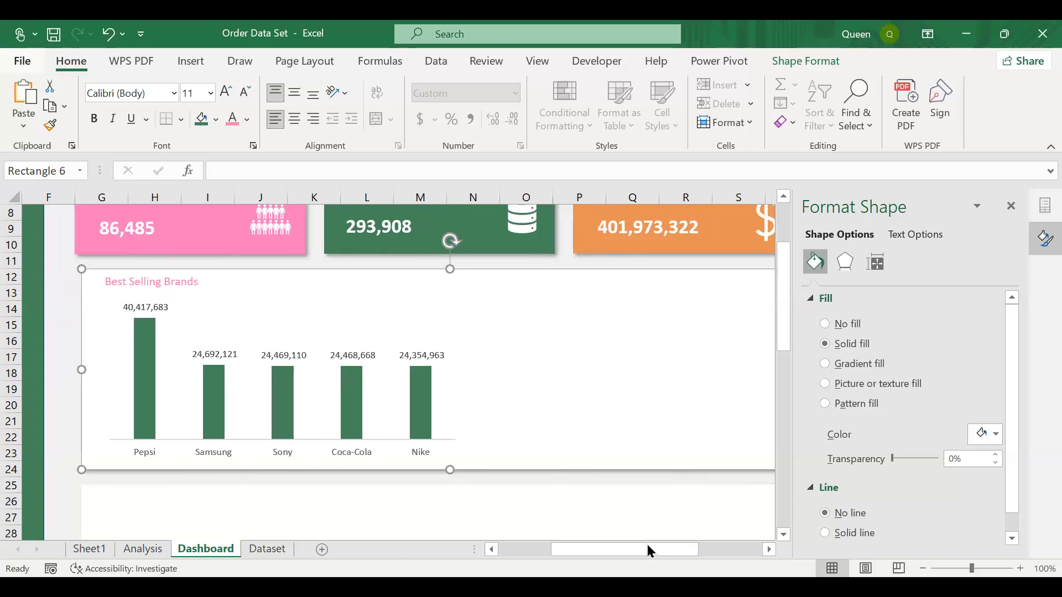
pyautogui.click(145, 548)
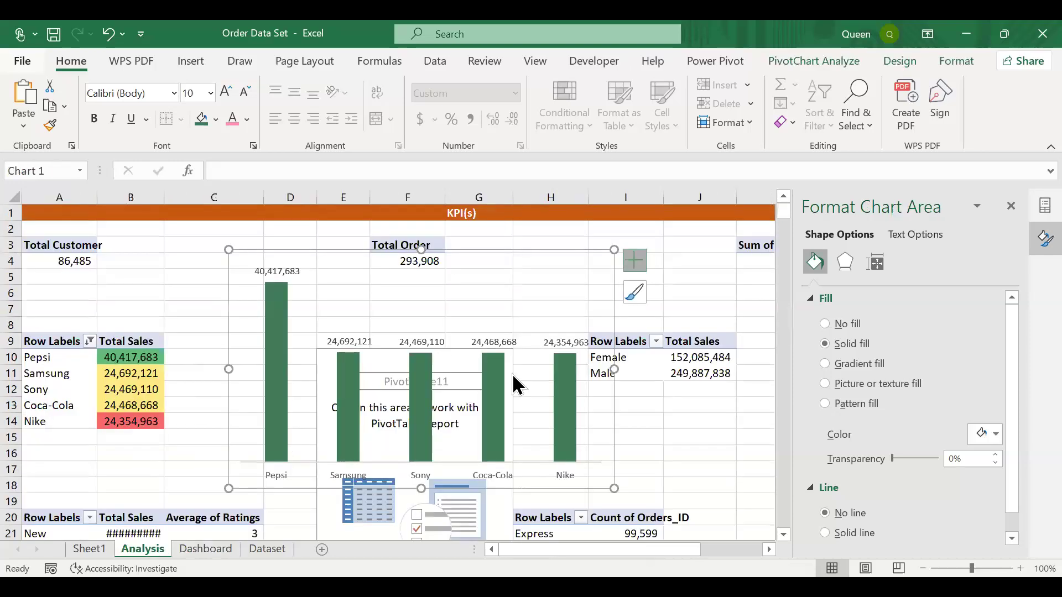
pyautogui.moveTo(612, 366); pyautogui.dragTo(442, 331)
pyautogui.click(284, 387)
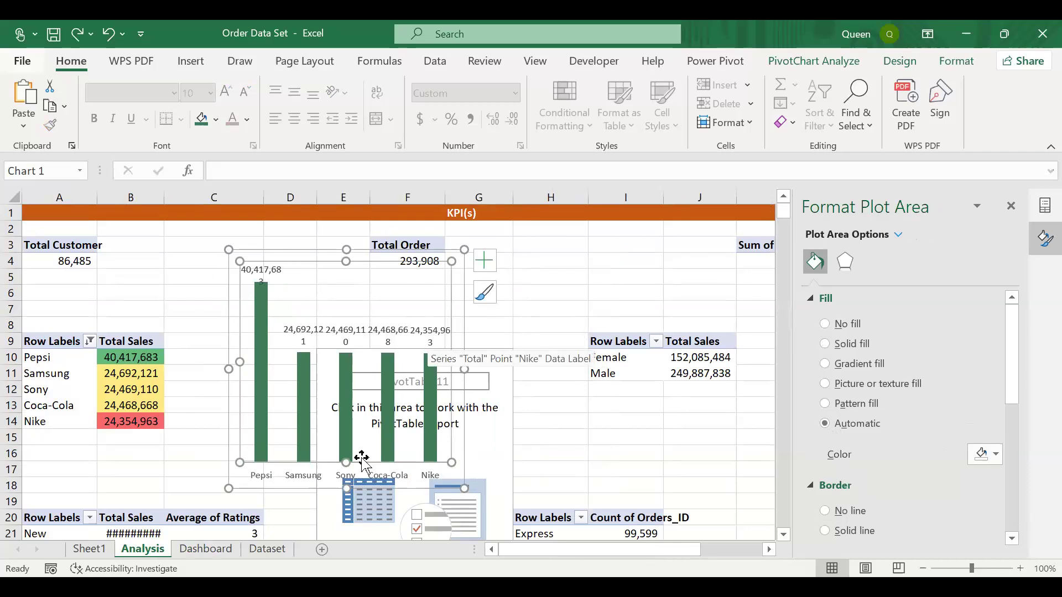
pyautogui.moveTo(346, 488); pyautogui.dragTo(353, 425)
pyautogui.click(475, 287)
pyautogui.press('Delete')
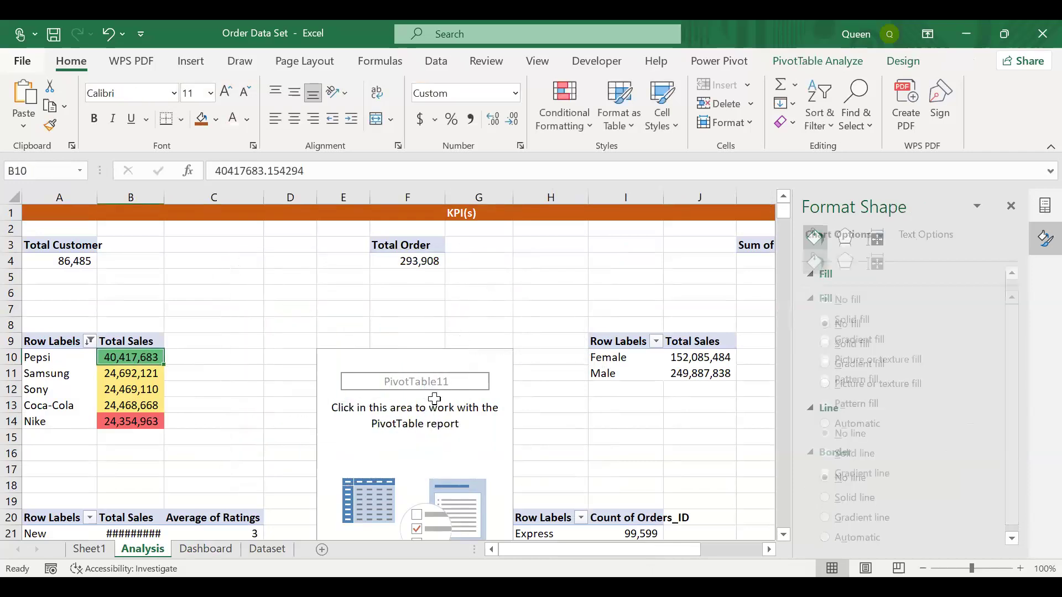
# Insert a doughnut PivotChart from the gender total sales pivot table on the Analysis sheet
pyautogui.hscroll(3, 555, 364)
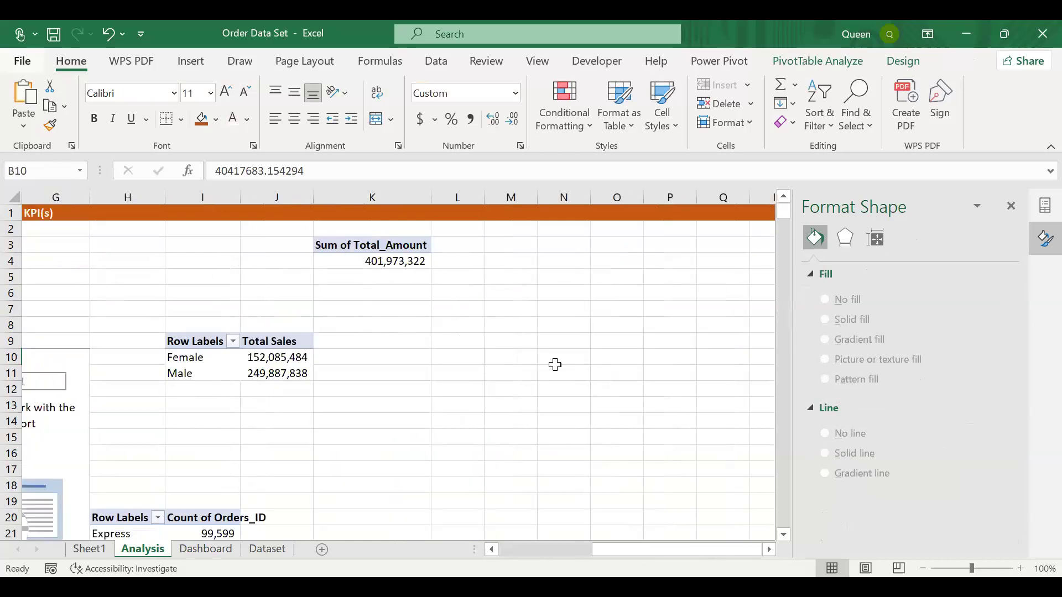
pyautogui.hscroll(-3, 555, 364)
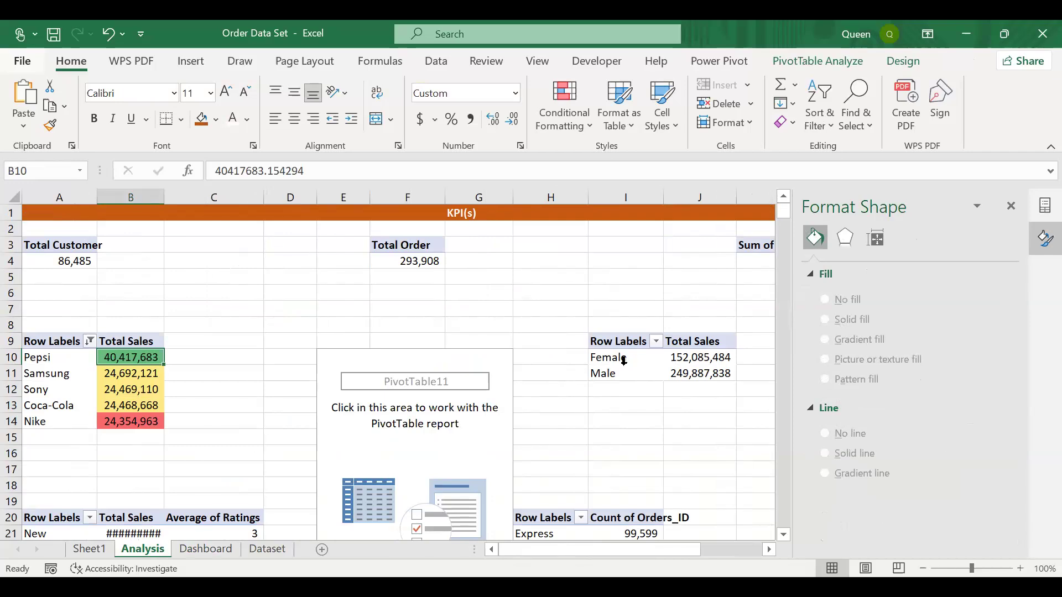
pyautogui.hscroll(3, 622, 362)
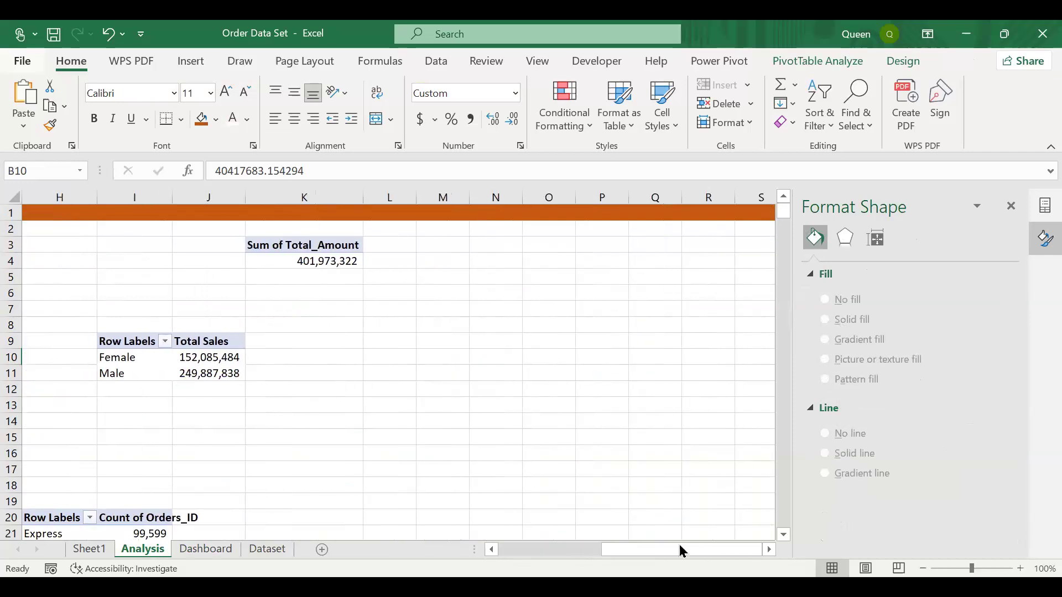
pyautogui.moveTo(676, 545); pyautogui.dragTo(653, 543)
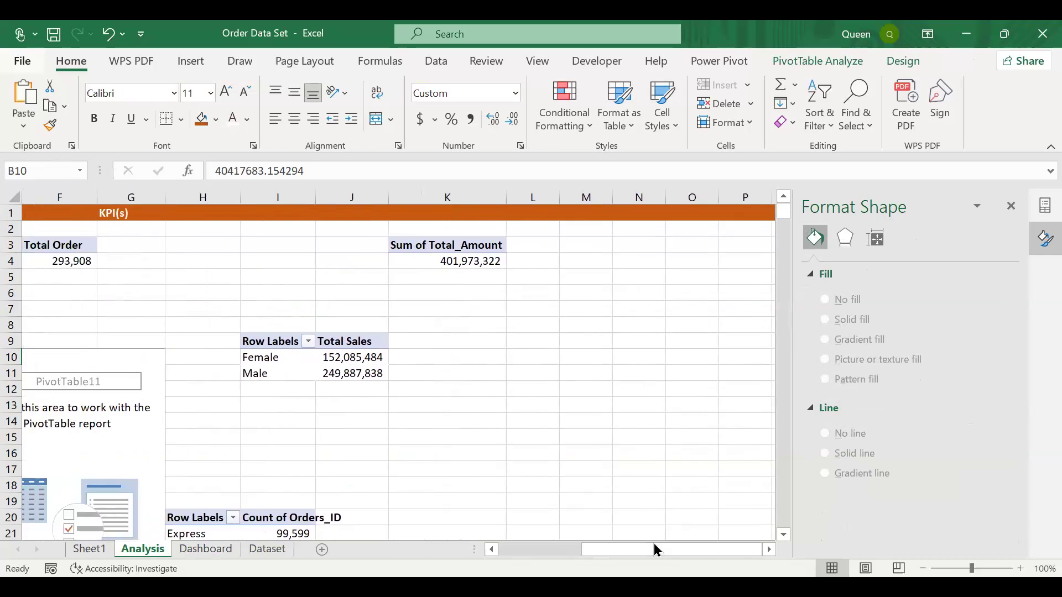
pyautogui.click(274, 363)
pyautogui.click(289, 359)
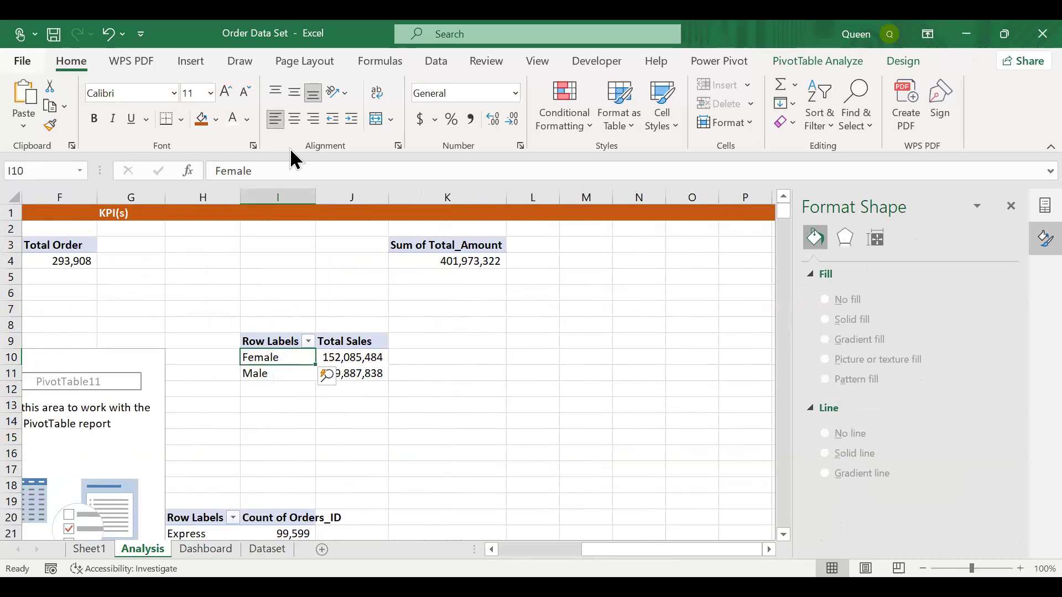
pyautogui.click(205, 66)
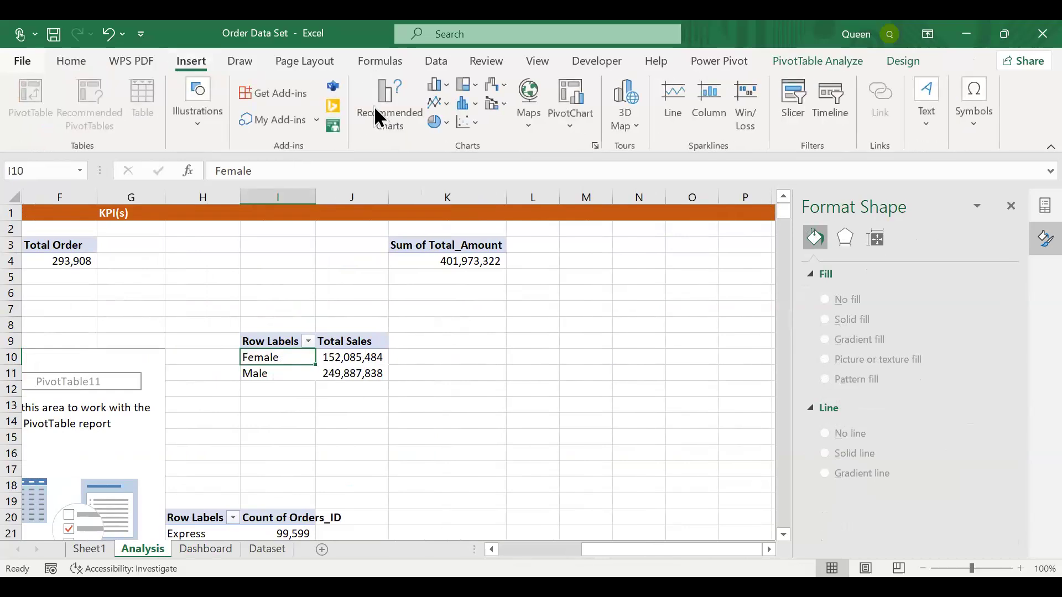
pyautogui.click(396, 125)
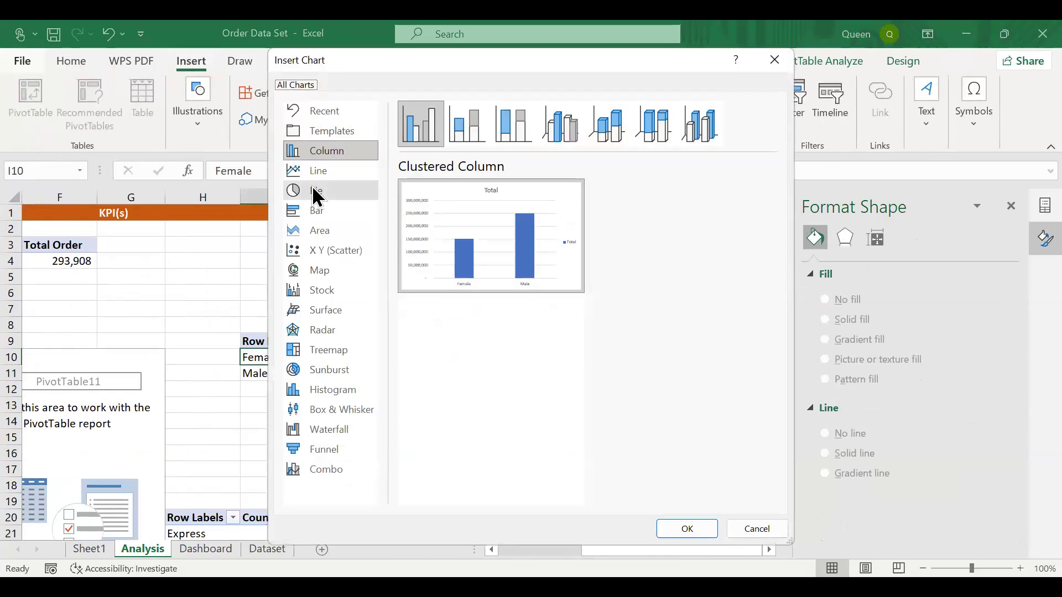
pyautogui.click(316, 190)
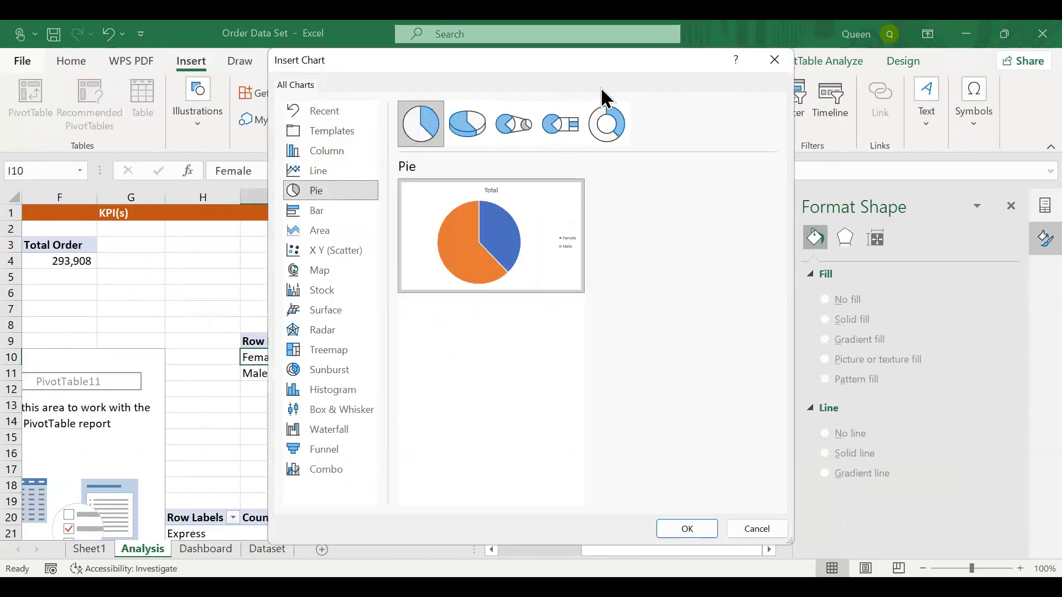
pyautogui.click(608, 126)
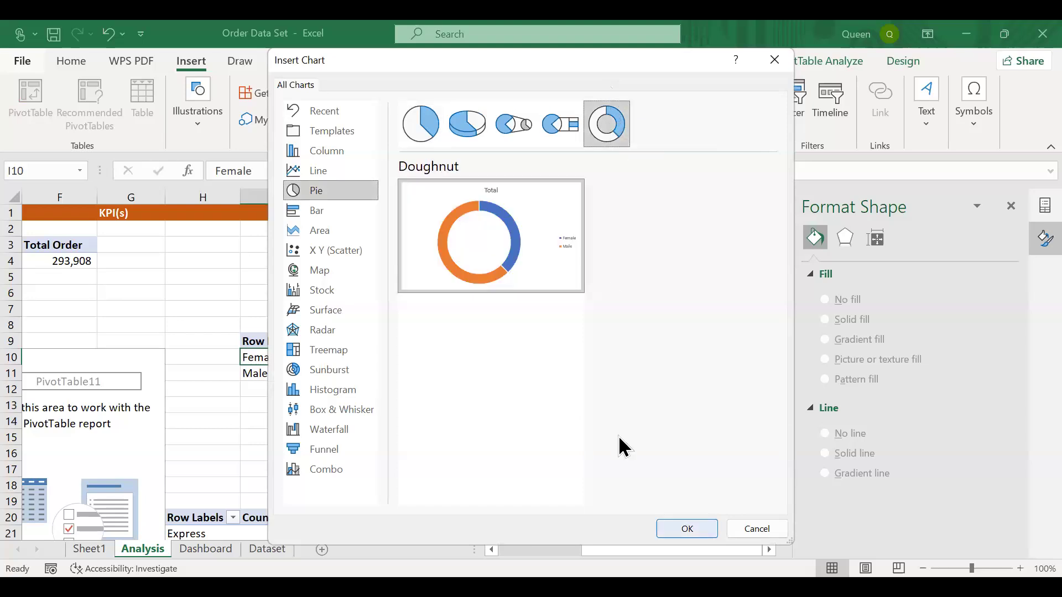
pyautogui.press('Return')
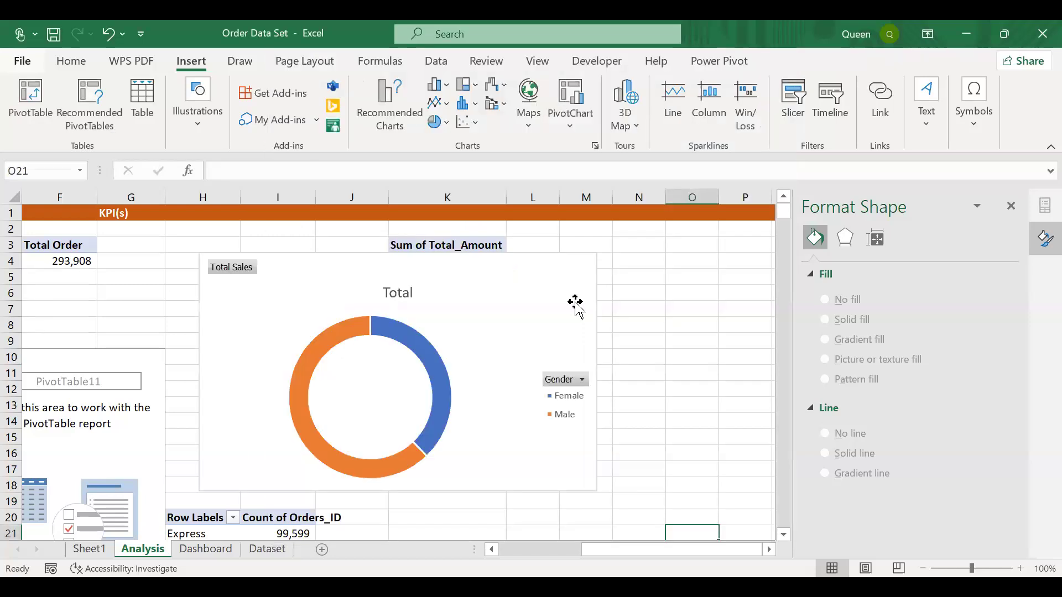
# Shift the gender doughnut chart slightly, add data labels to it and bring up their formatting options
pyautogui.moveTo(571, 301); pyautogui.dragTo(592, 298)
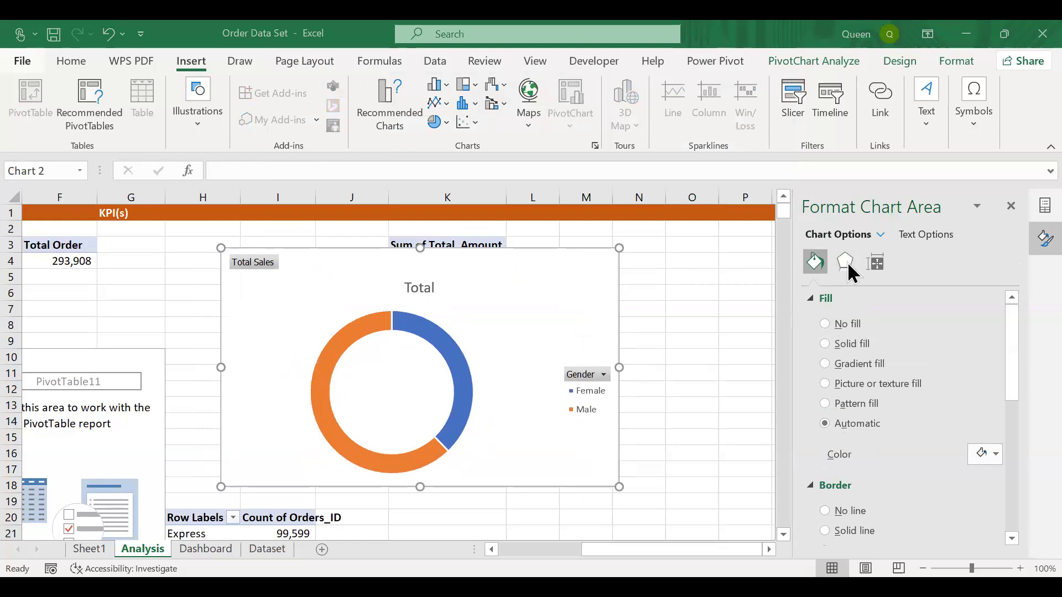
pyautogui.click(877, 269)
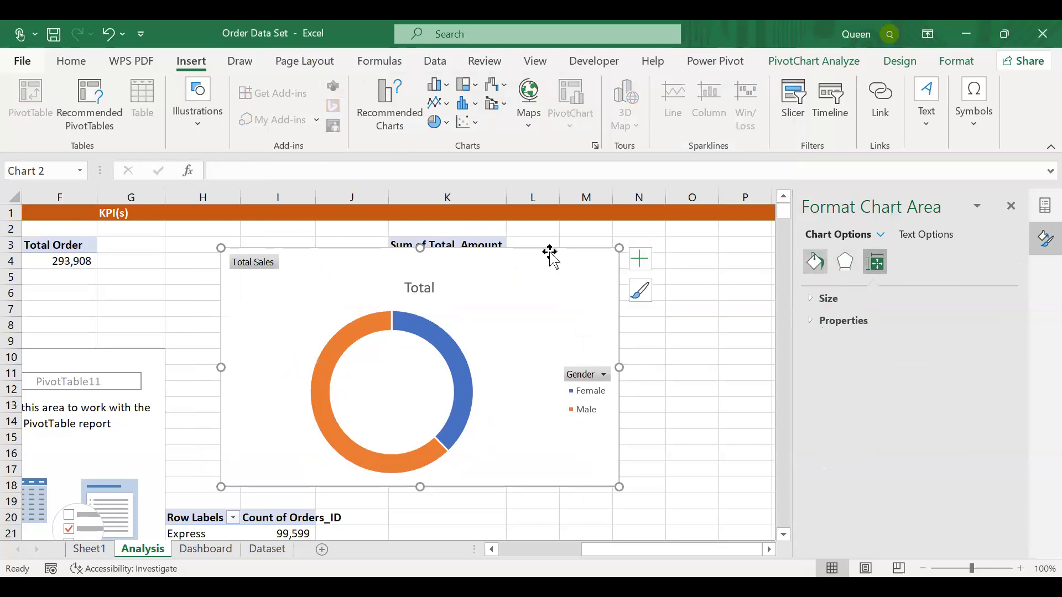
pyautogui.click(634, 261)
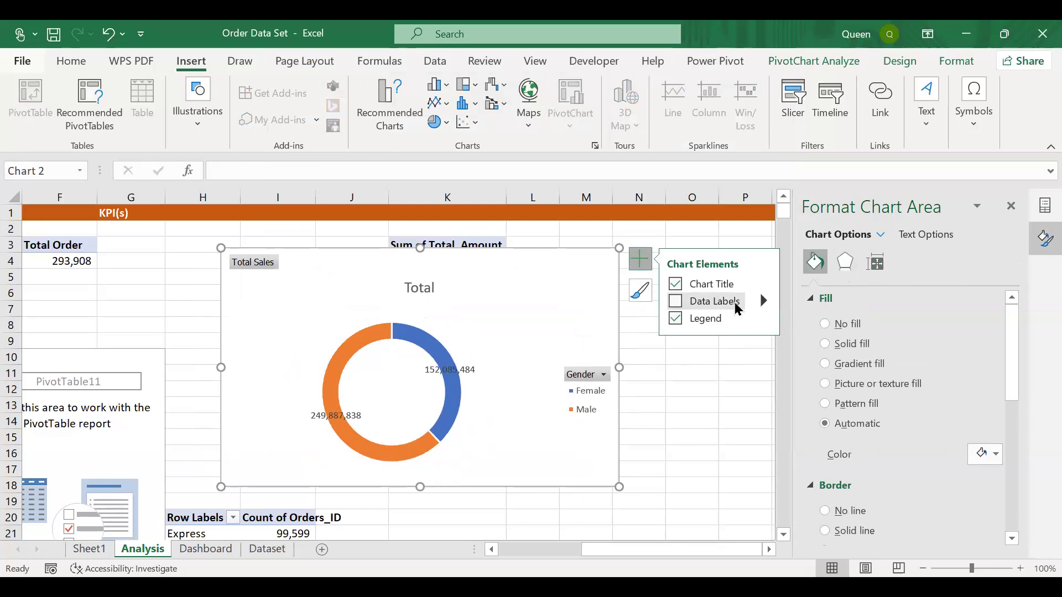
pyautogui.click(676, 302)
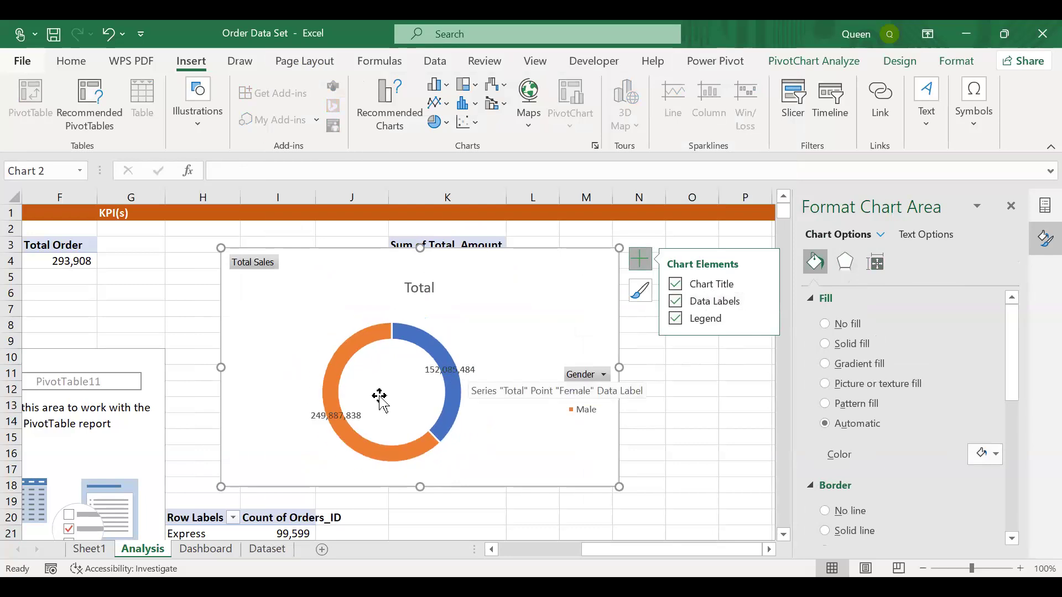
pyautogui.click(762, 302)
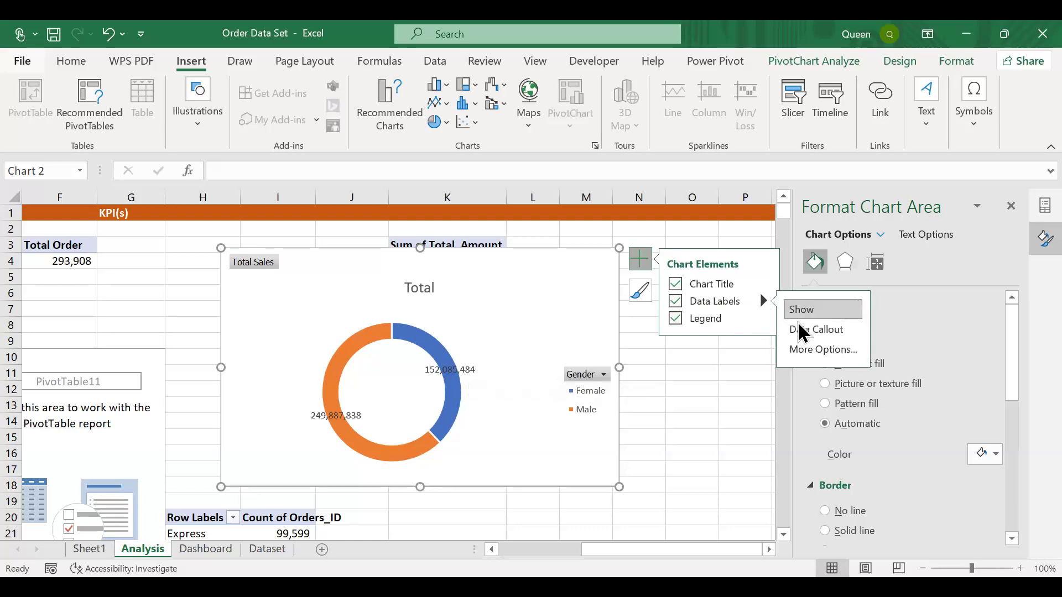
pyautogui.click(825, 347)
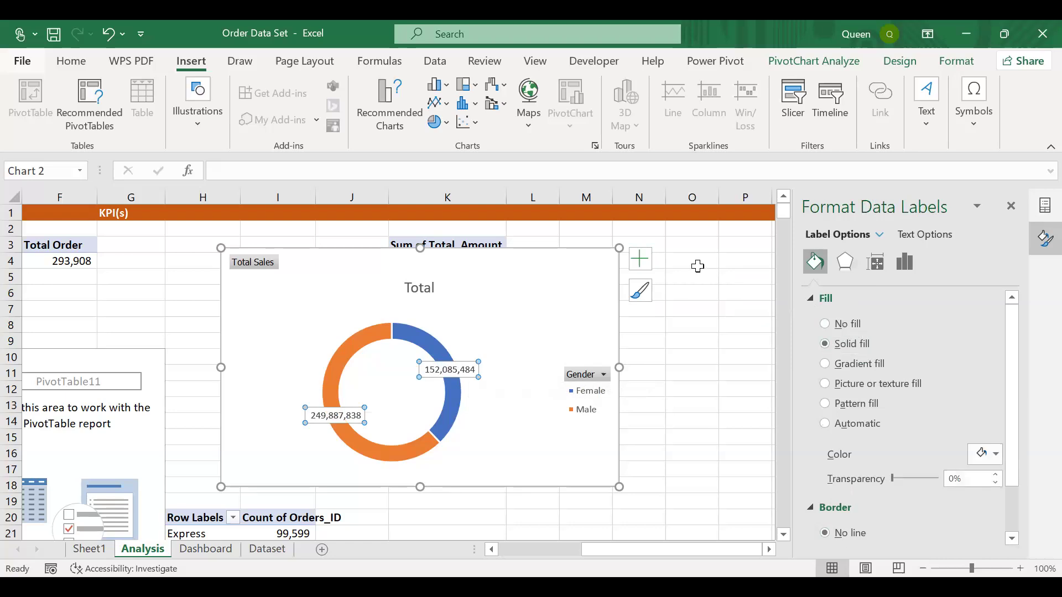
# Change the doughnut chart's data labels to data callouts containing only category name and percentage
pyautogui.click(633, 265)
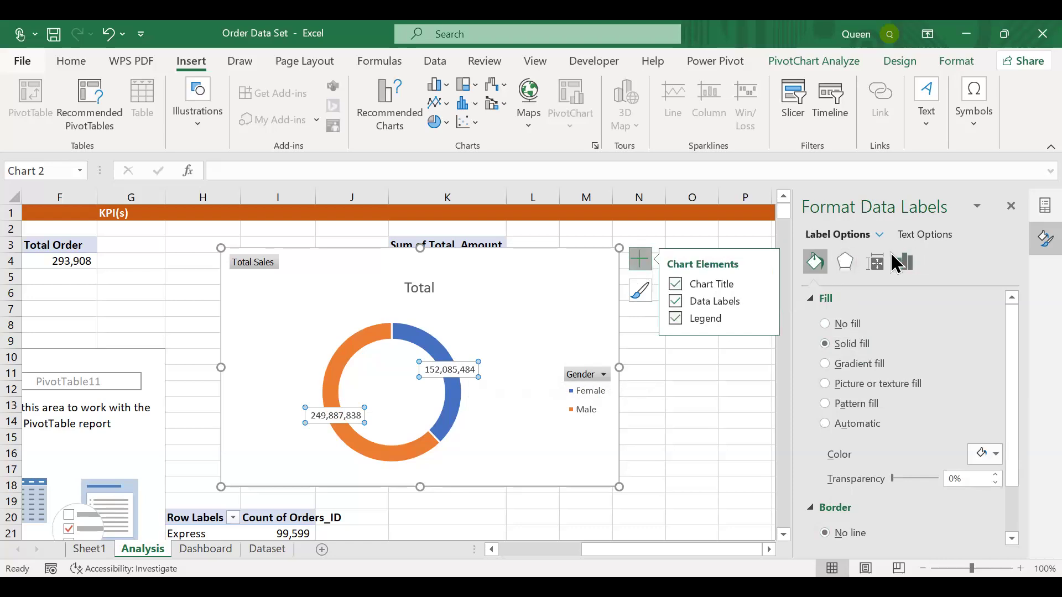
pyautogui.click(763, 301)
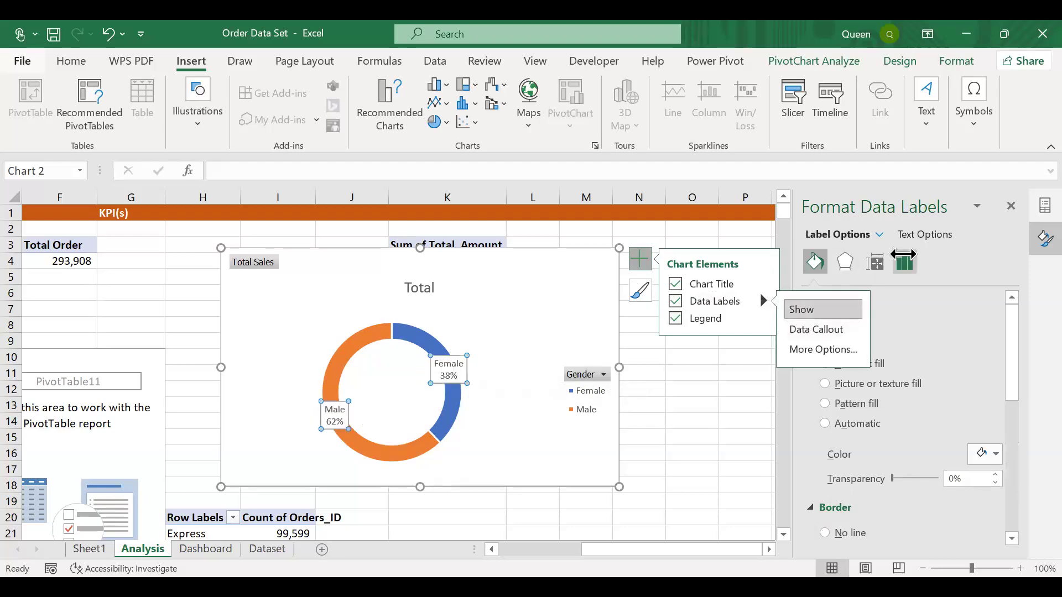
pyautogui.click(904, 261)
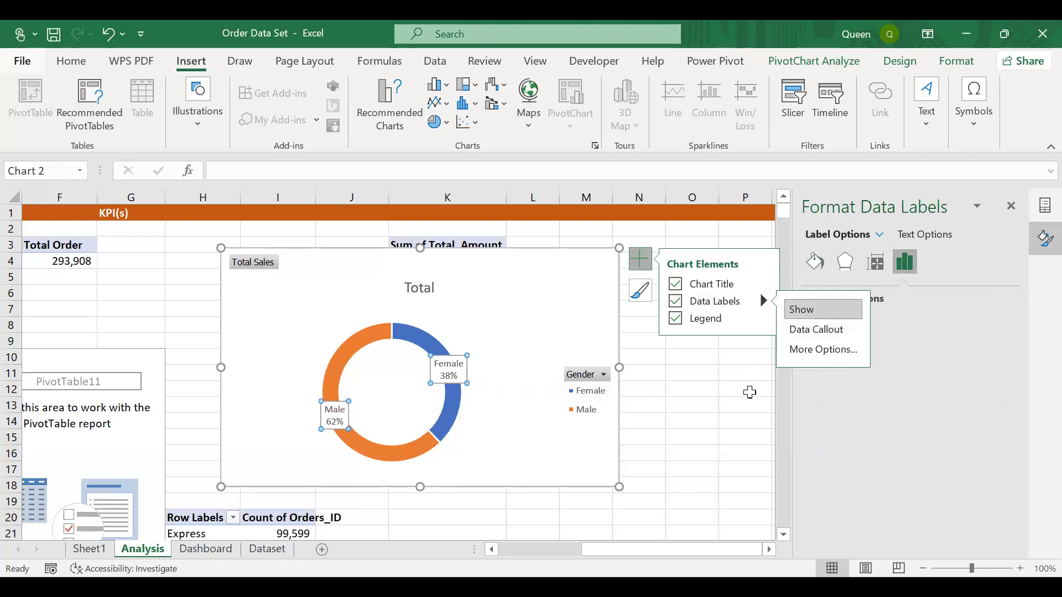
pyautogui.click(749, 384)
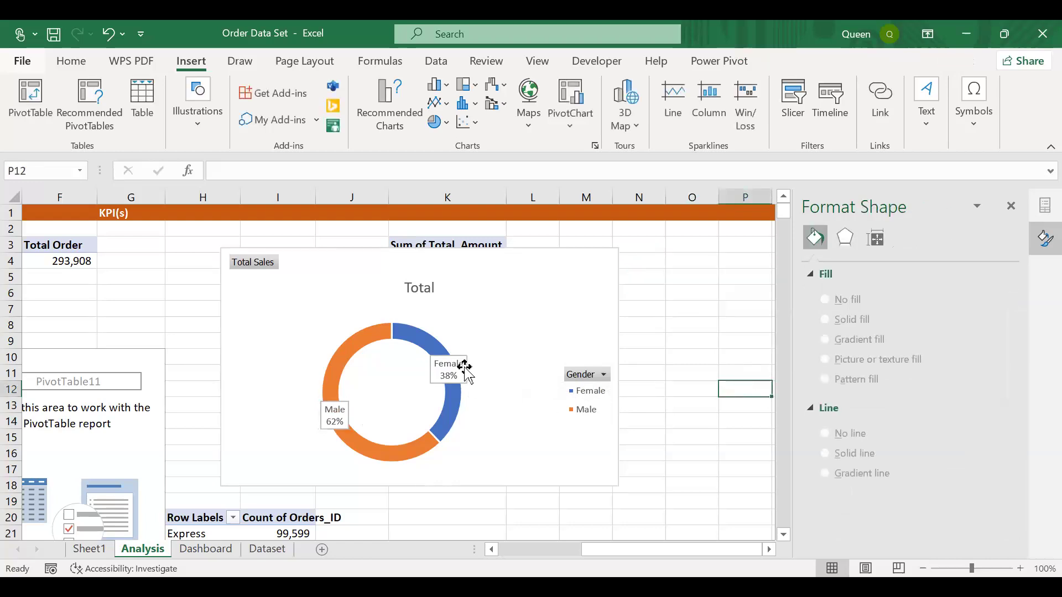
pyautogui.click(474, 366)
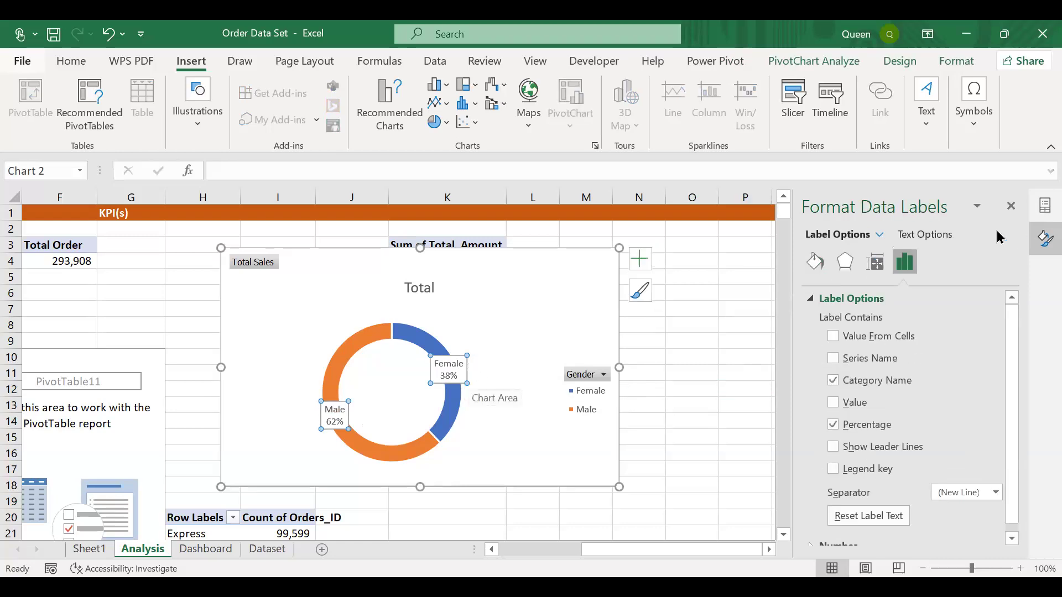
pyautogui.click(832, 403)
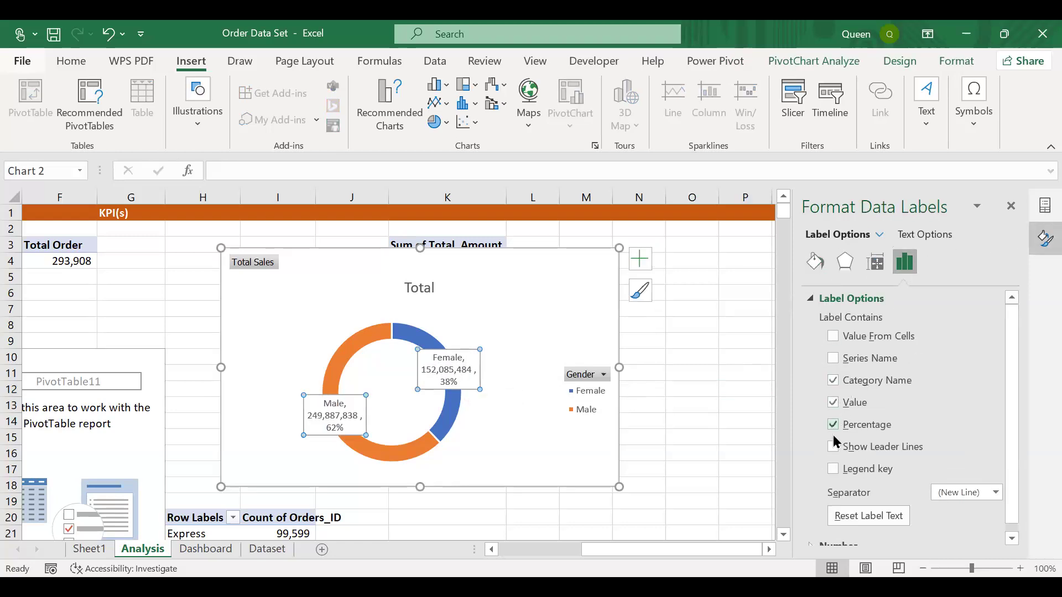
pyautogui.click(832, 403)
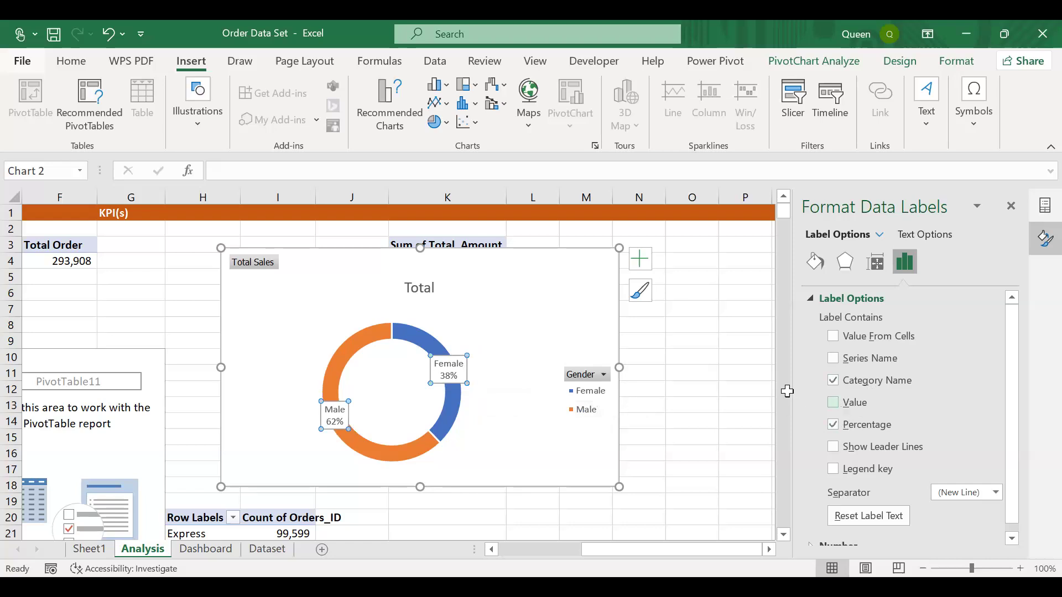
pyautogui.click(645, 264)
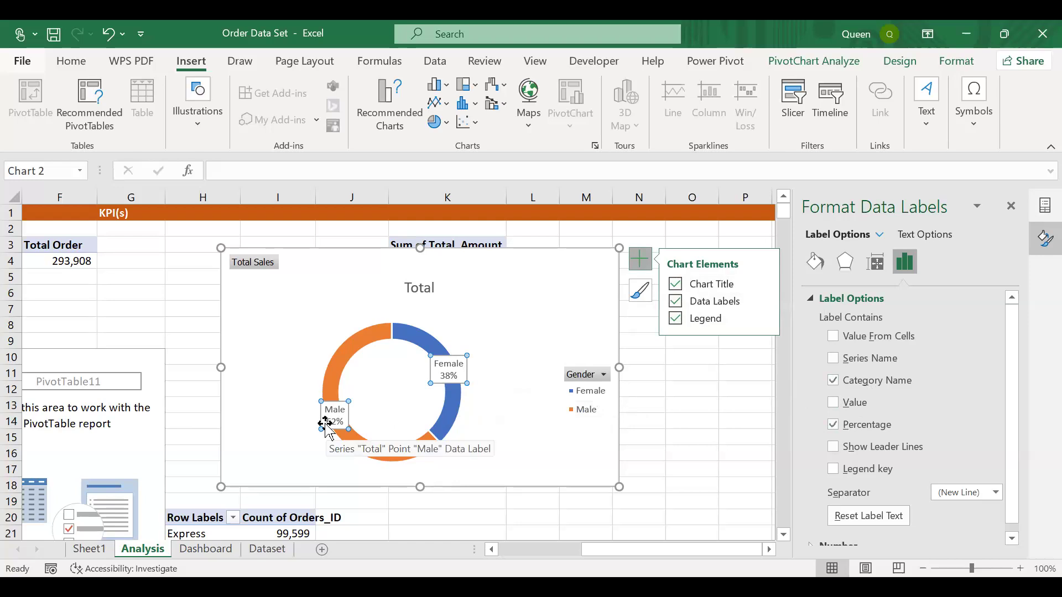
pyautogui.click(504, 293)
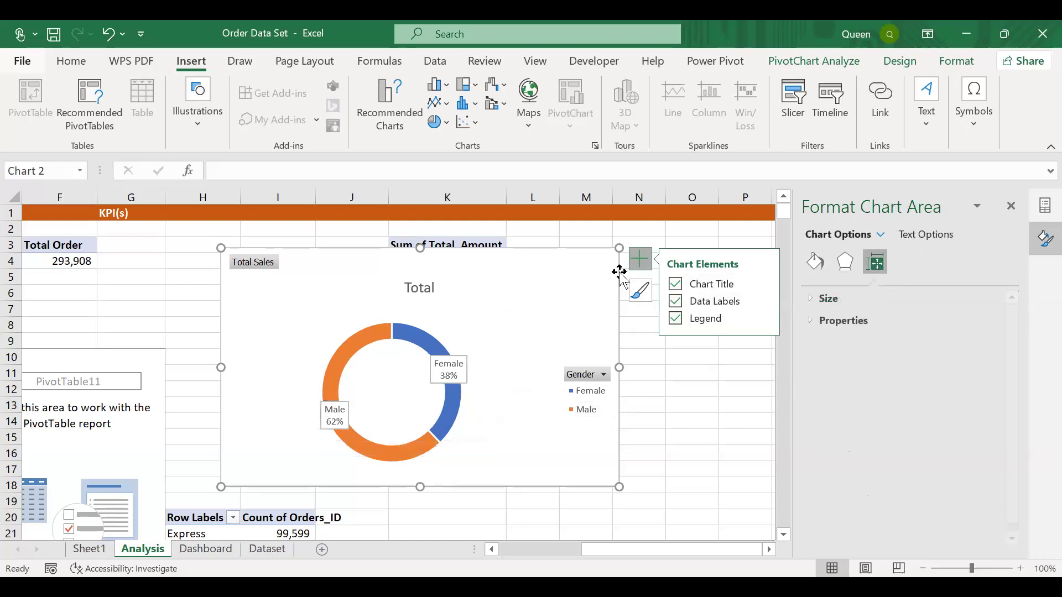
pyautogui.click(674, 326)
pyautogui.click(674, 325)
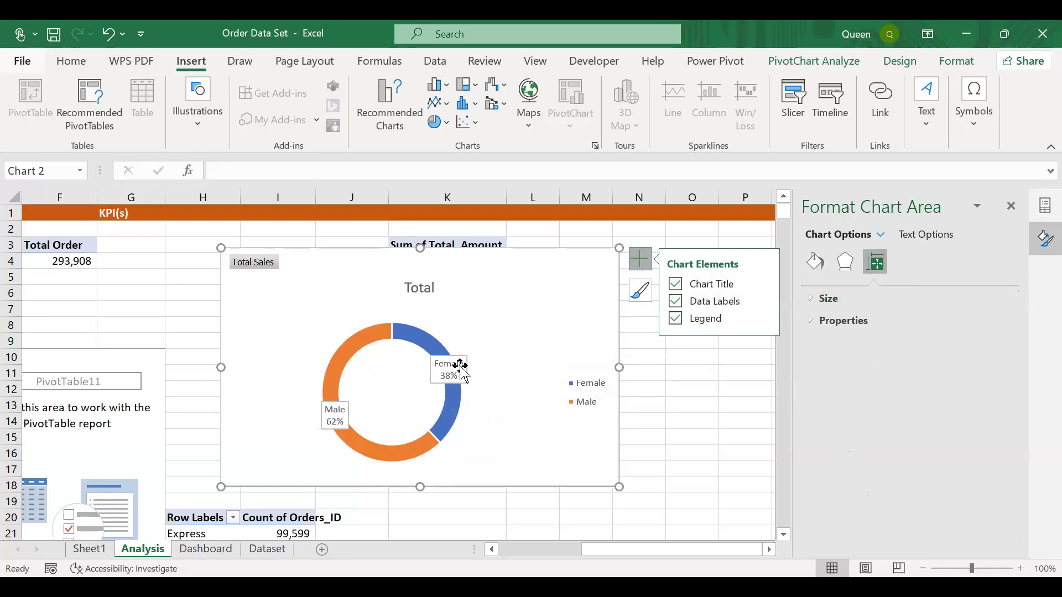
pyautogui.moveTo(459, 365); pyautogui.dragTo(492, 337)
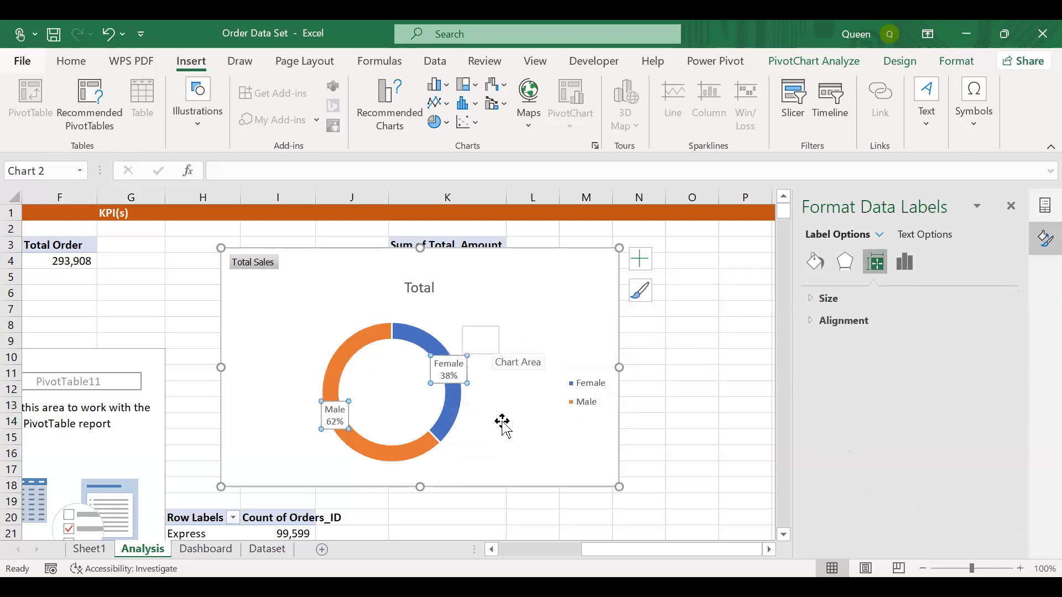
# Hide all field buttons on the gender doughnut chart
pyautogui.click(502, 424)
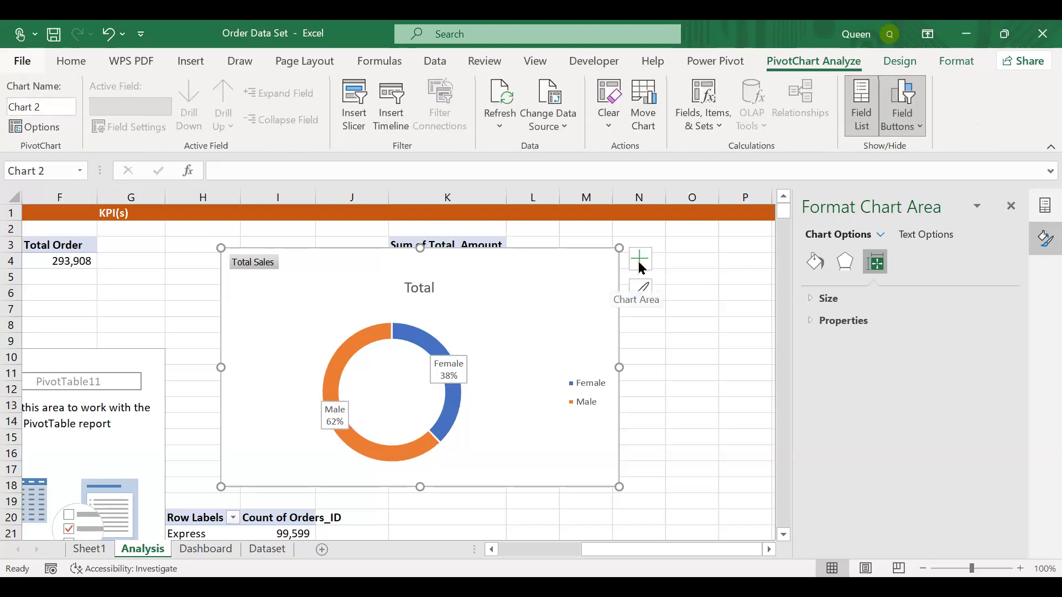
pyautogui.rightClick(251, 264)
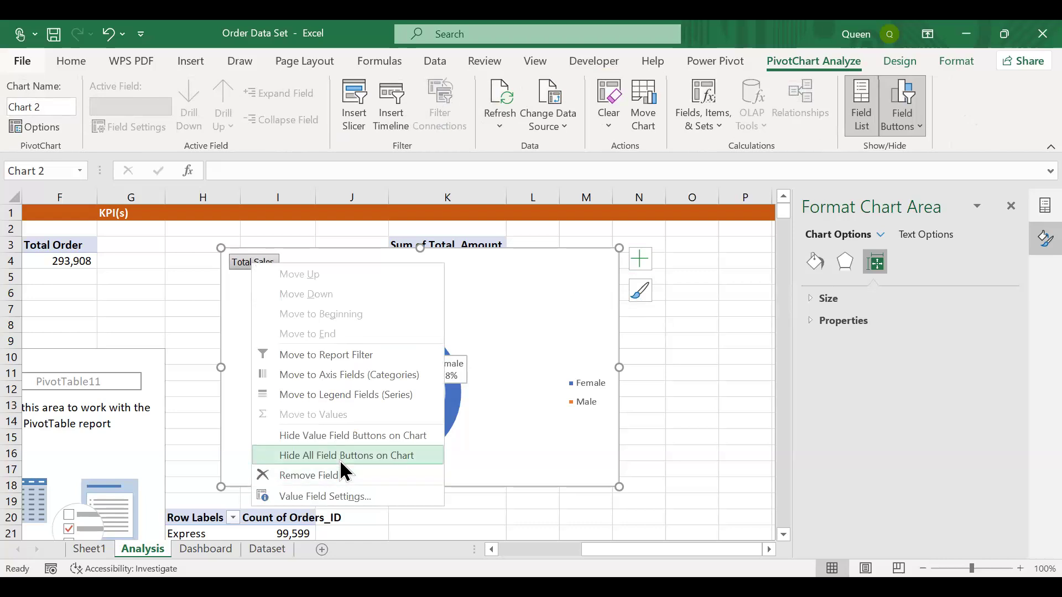
pyautogui.click(339, 457)
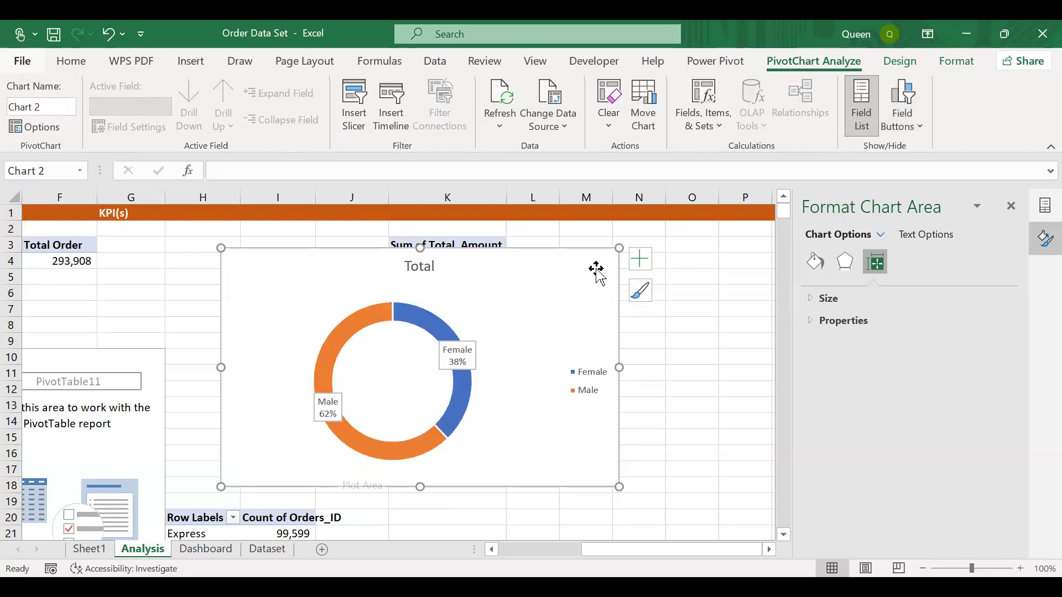
# Remove the gender doughnut chart's title and fill the whole ring with the dark green recent color
pyautogui.click(637, 260)
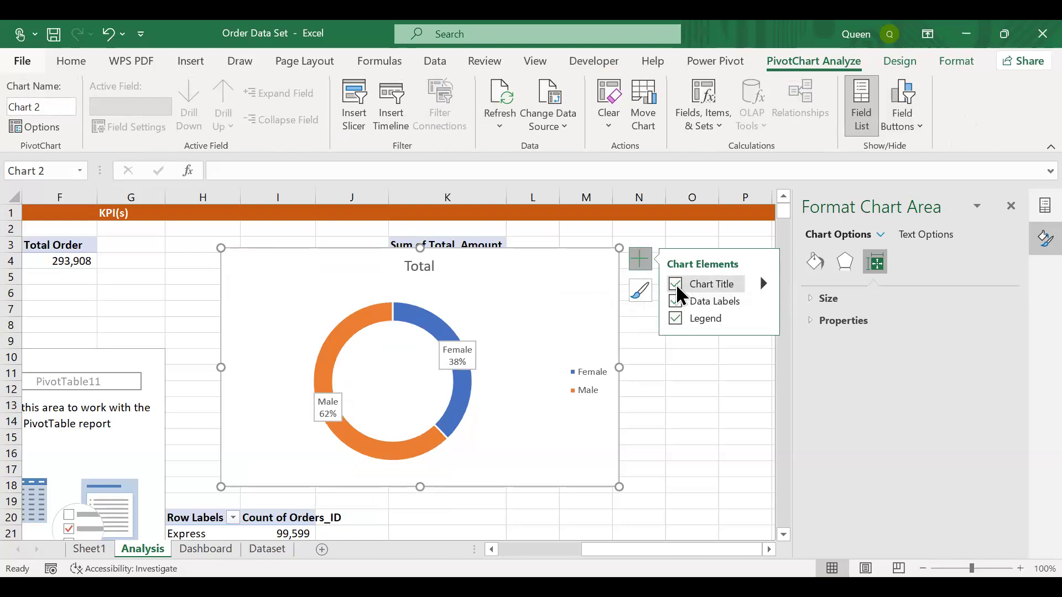
pyautogui.click(676, 284)
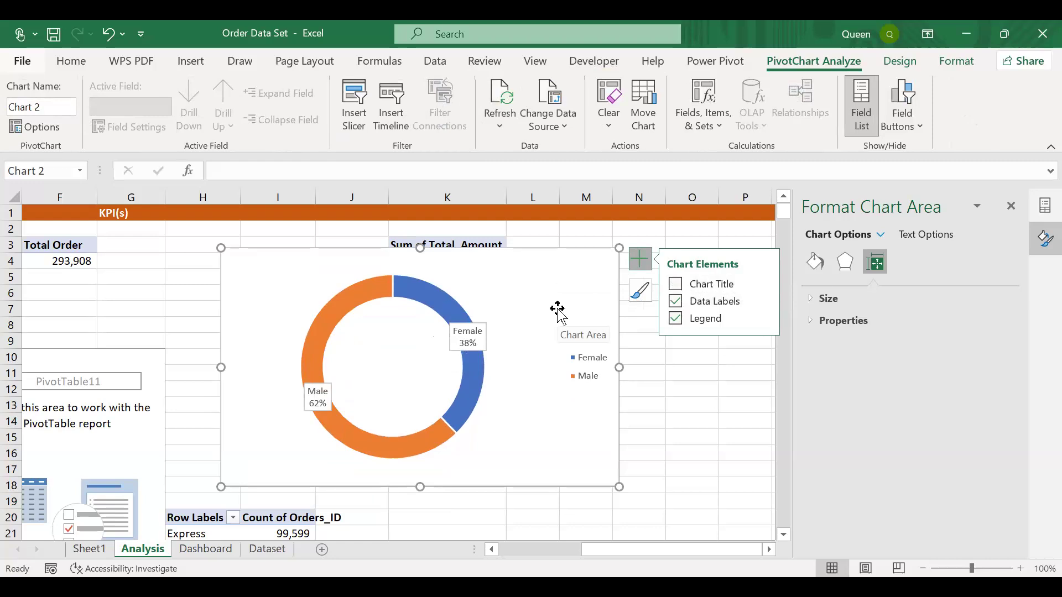
pyautogui.moveTo(334, 311)
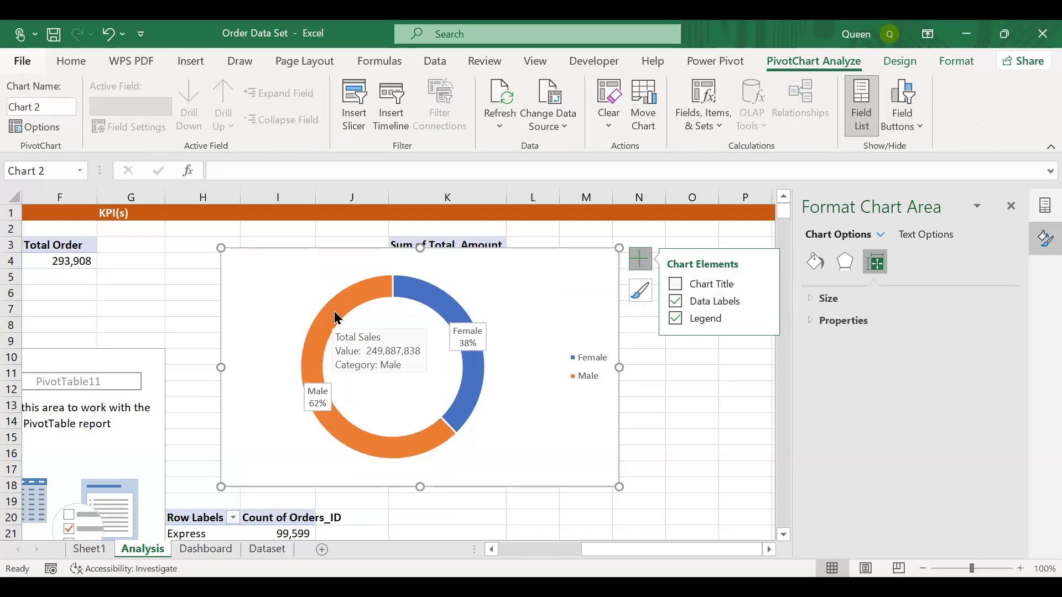
pyautogui.doubleClick(336, 314)
pyautogui.click(598, 283)
pyautogui.moveTo(335, 315)
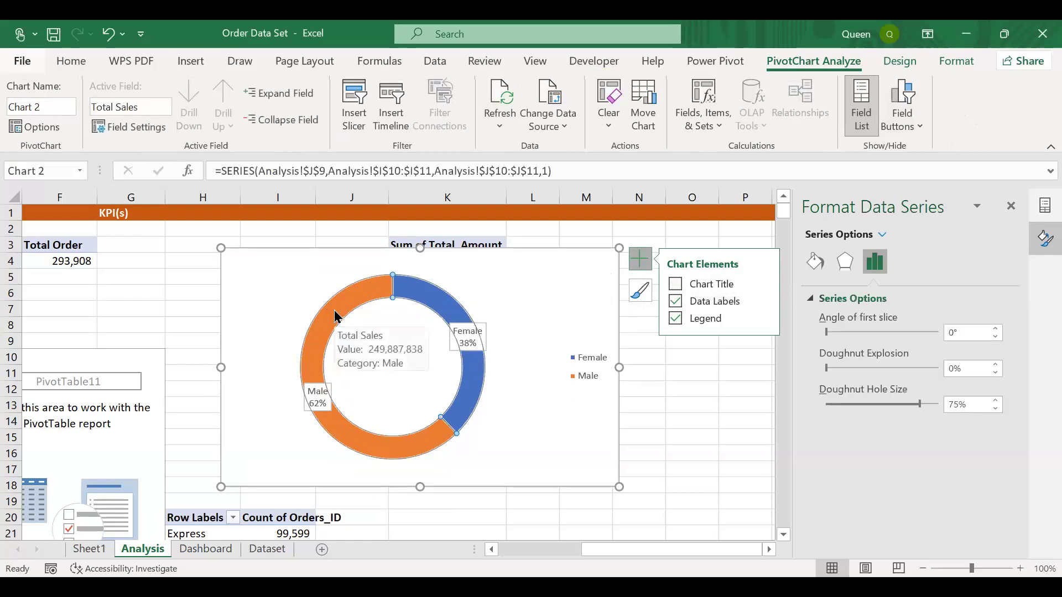
pyautogui.rightClick(369, 283)
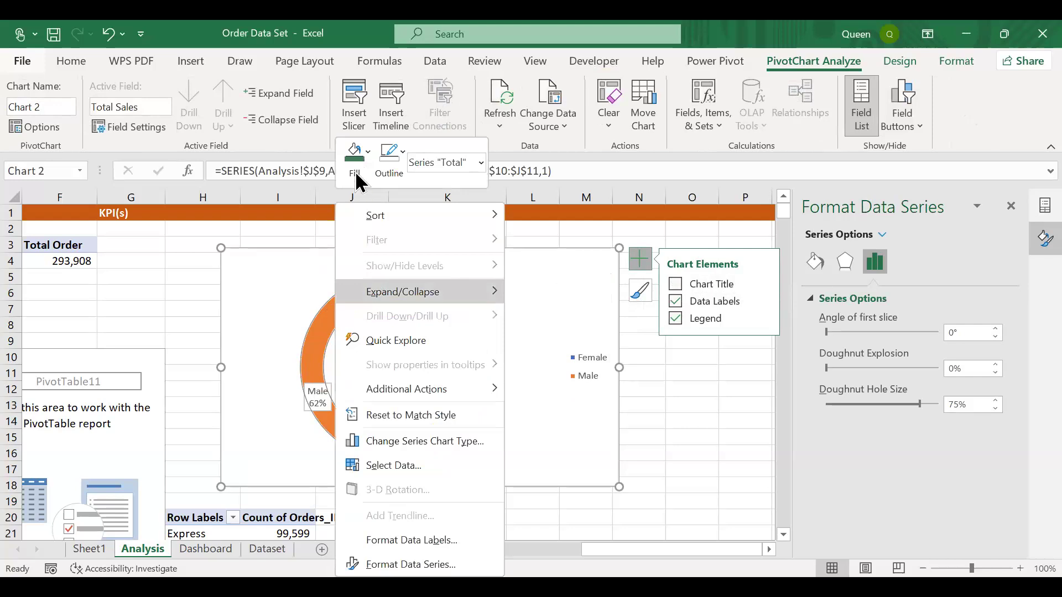
pyautogui.click(357, 181)
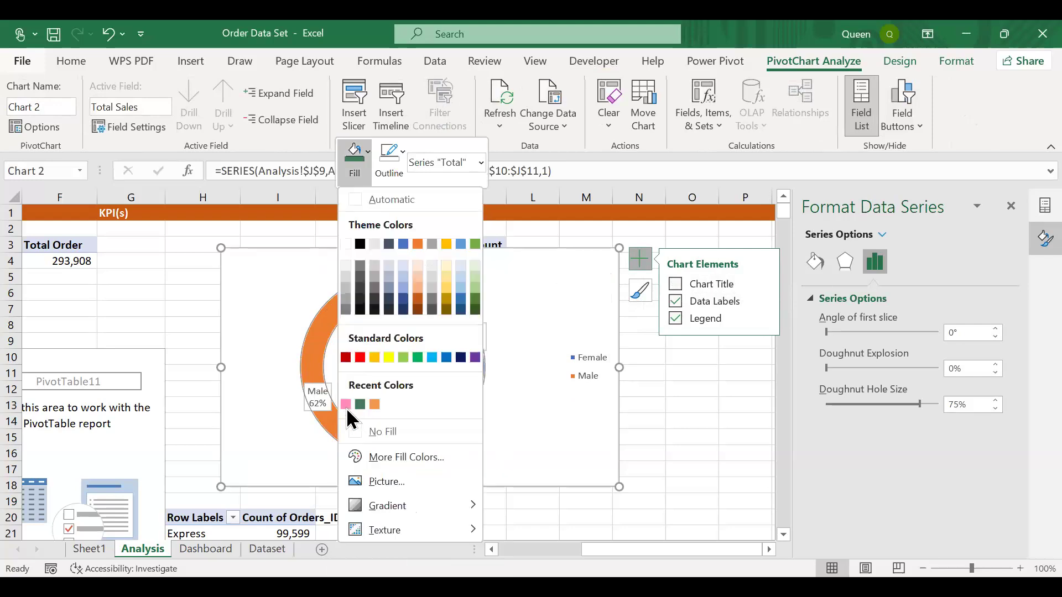
pyautogui.click(360, 405)
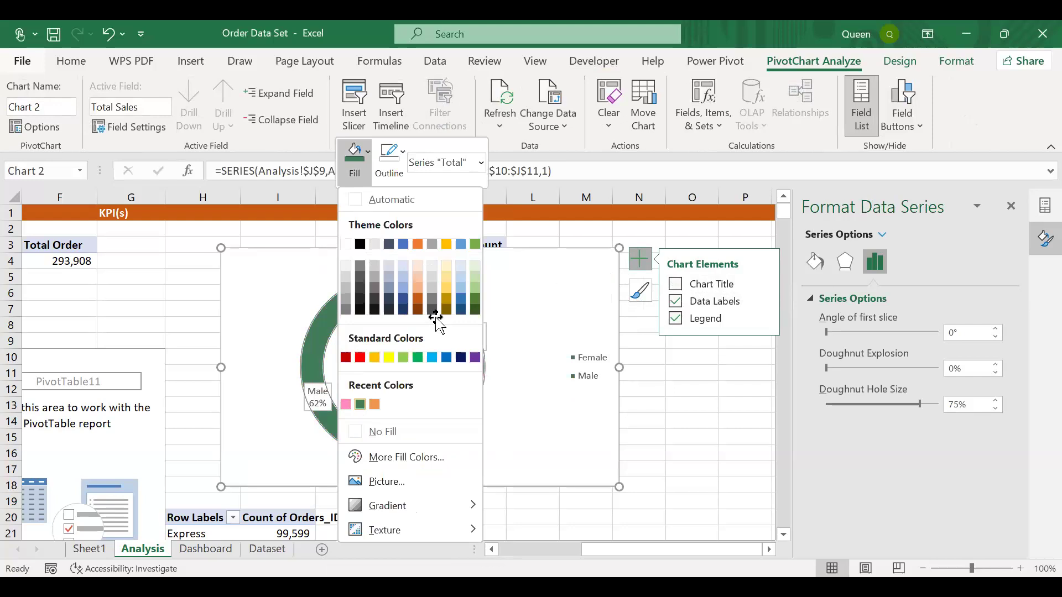
# Fill the Female slice of the doughnut with the recent pink and set the doughnut hole size to 58%
pyautogui.doubleClick(436, 301)
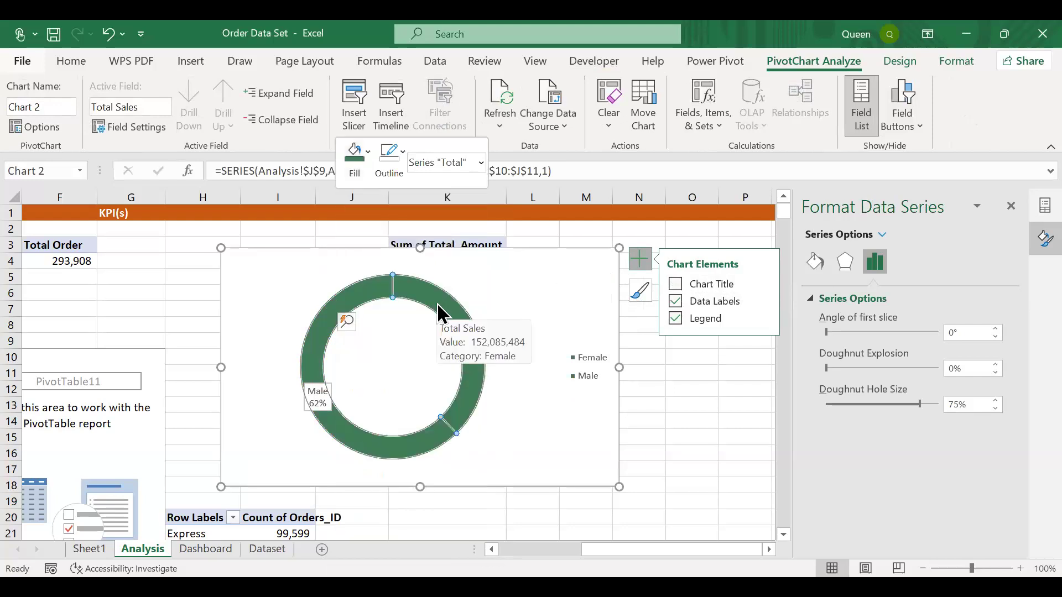
pyautogui.click(597, 286)
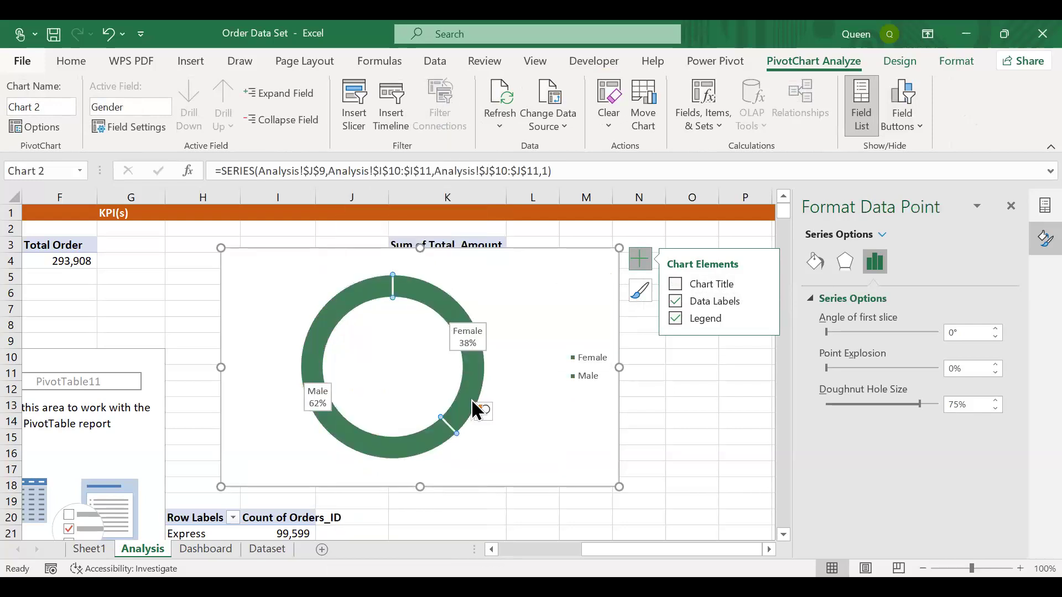
pyautogui.rightClick(471, 399)
pyautogui.click(491, 436)
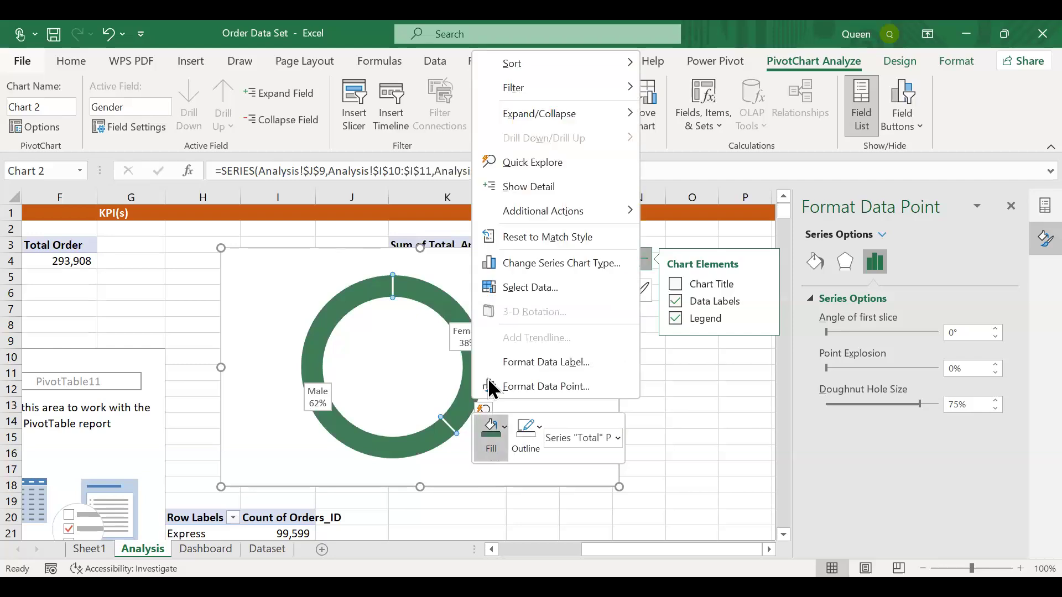
pyautogui.click(496, 279)
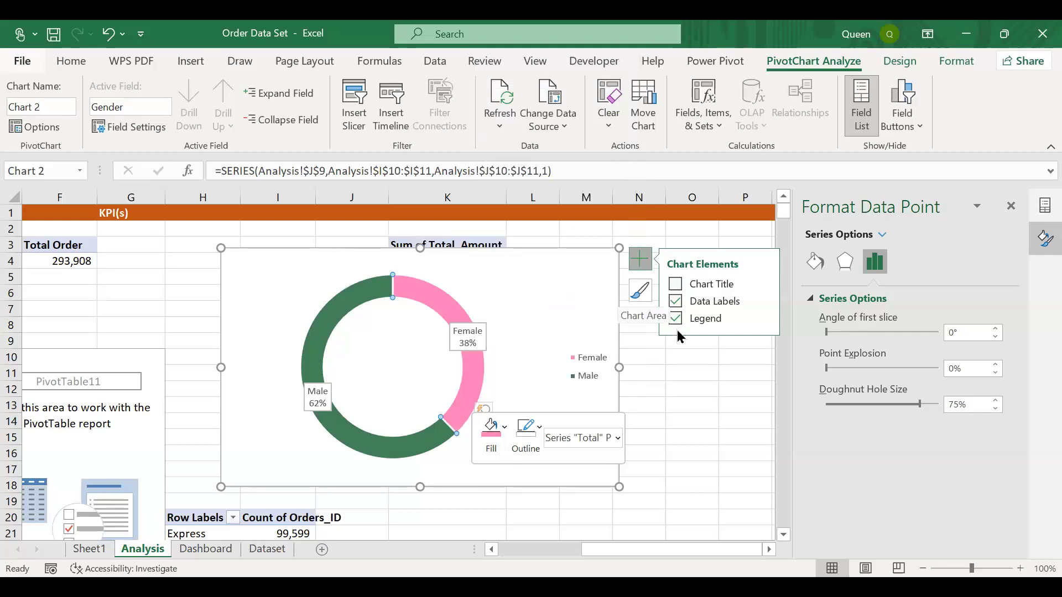
pyautogui.moveTo(917, 404); pyautogui.dragTo(898, 409)
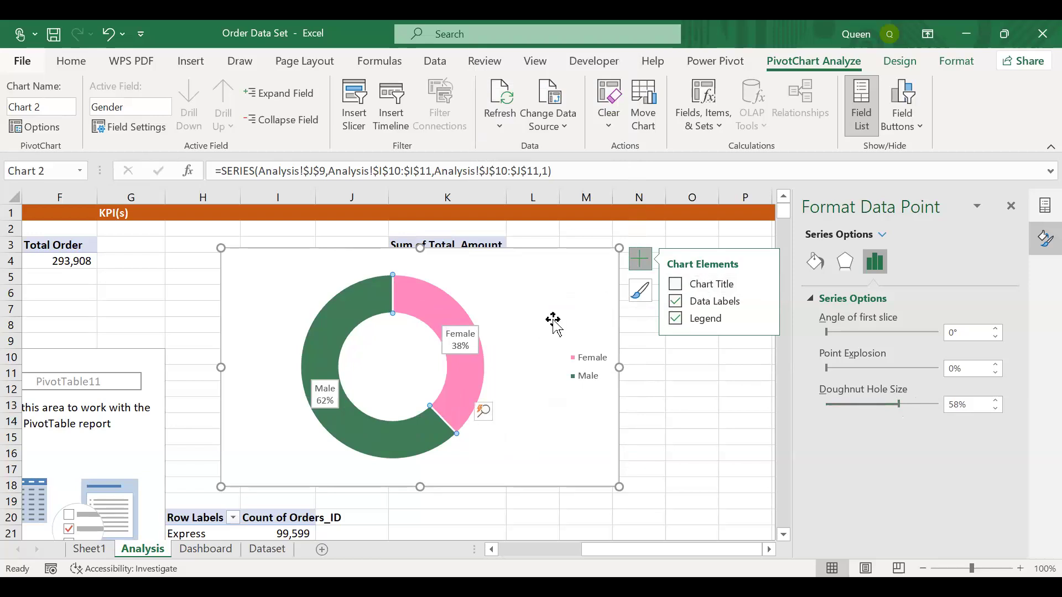
# Set the doughnut chart area to no fill and no border line, and make the chart slightly narrower
pyautogui.click(553, 319)
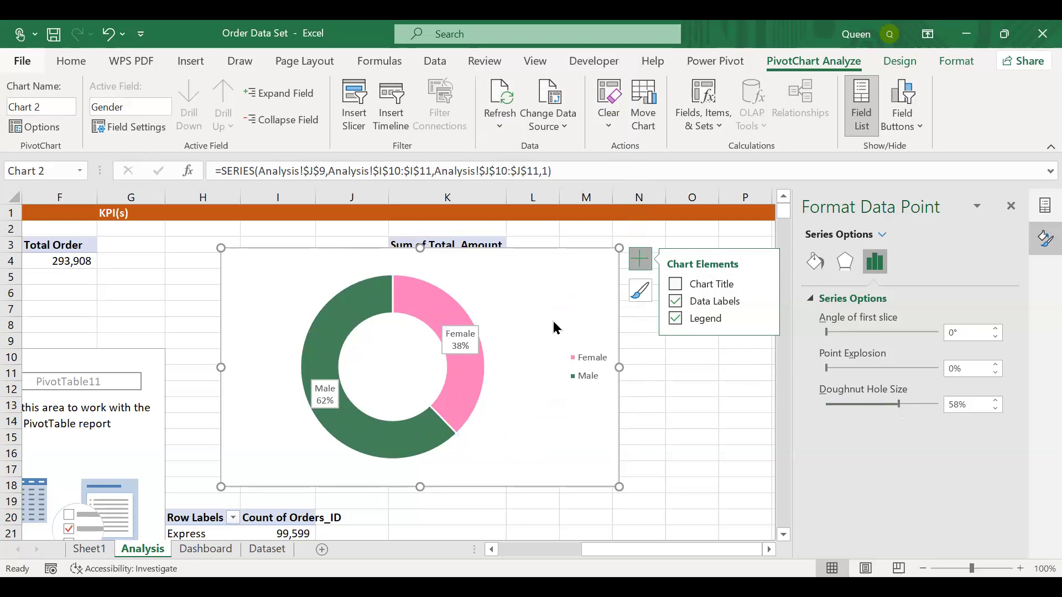
pyautogui.rightClick(616, 465)
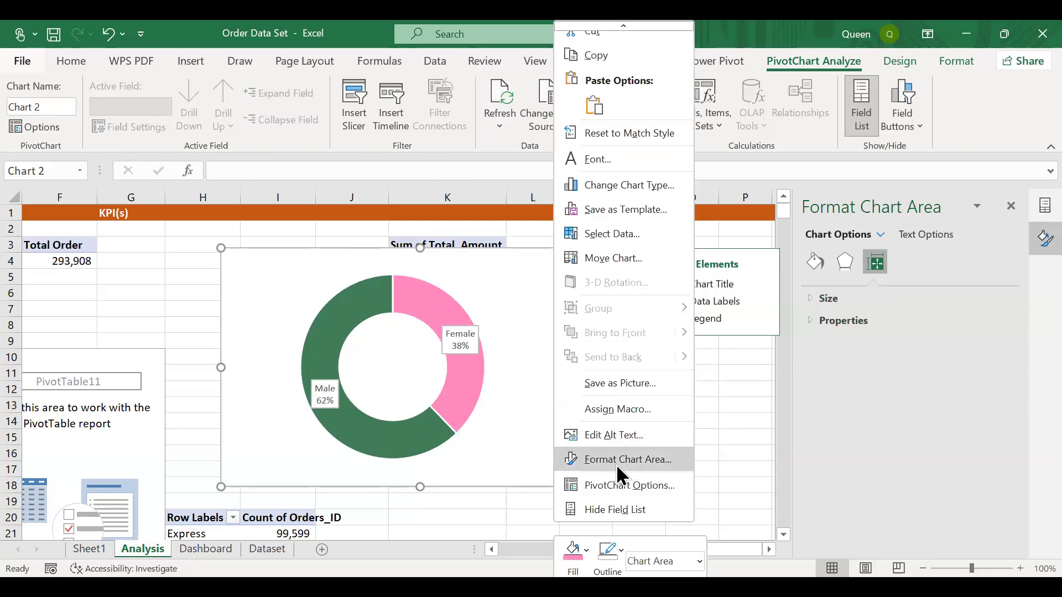
pyautogui.click(617, 464)
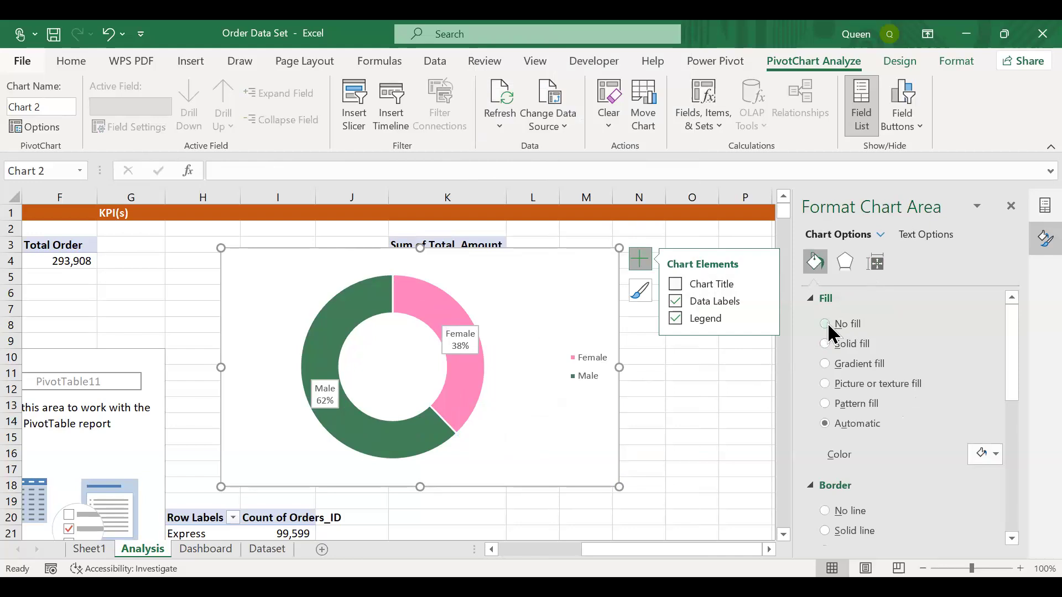
pyautogui.click(825, 324)
pyautogui.click(824, 477)
pyautogui.moveTo(603, 362); pyautogui.dragTo(602, 362)
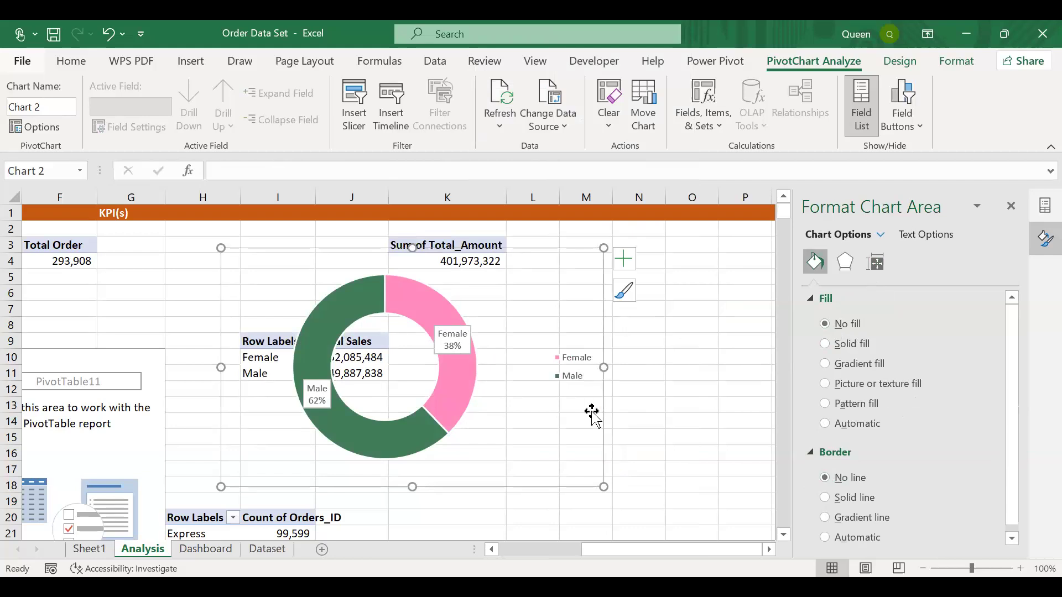
# Paste a copy of the gender doughnut chart onto the Dashboard sheet
pyautogui.click(272, 550)
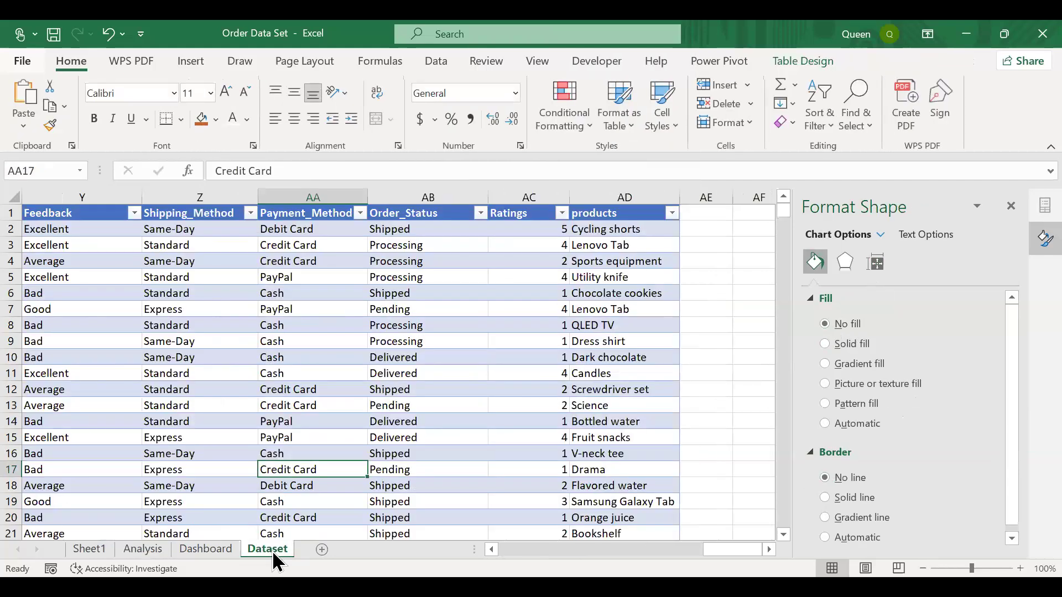
pyautogui.click(205, 549)
pyautogui.hscroll(5, 563, 390)
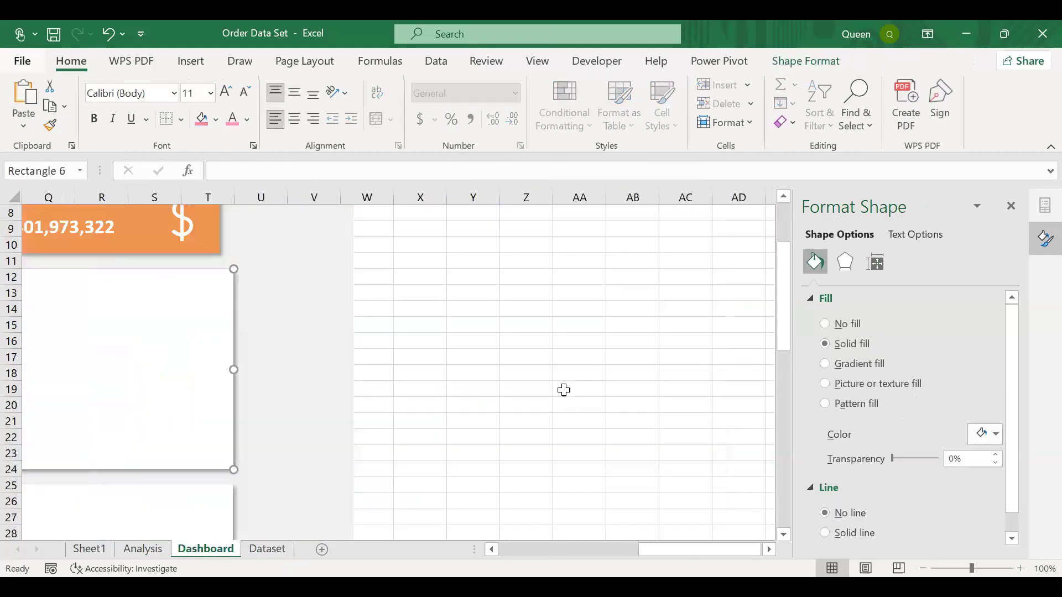
pyautogui.hscroll(-4, 563, 390)
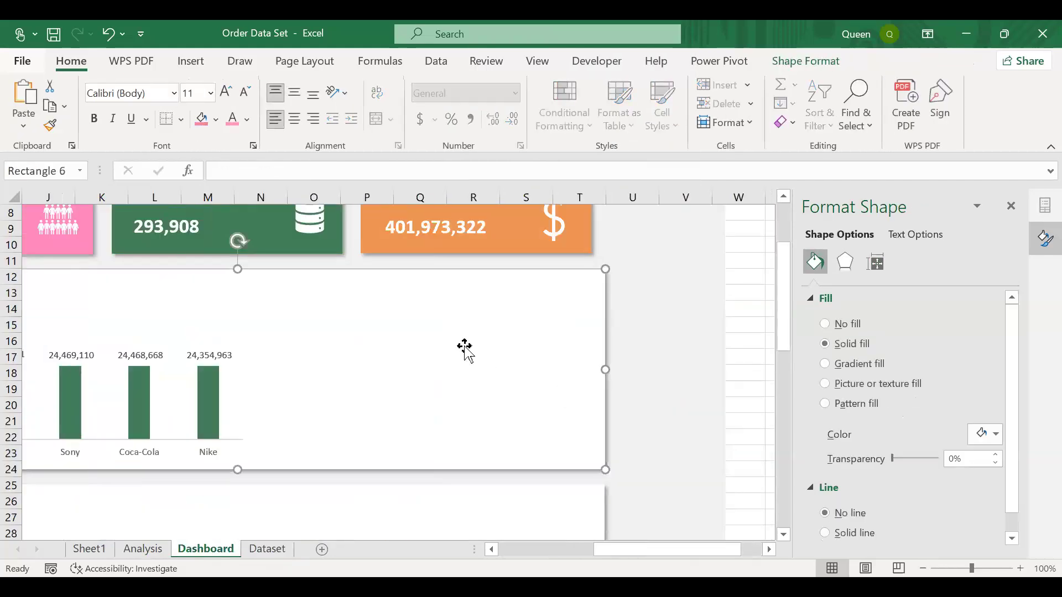
pyautogui.hotkey('ctrl', 'v')
pyautogui.moveTo(218, 312); pyautogui.dragTo(456, 318)
pyautogui.hotkey('ctrl', 'z')
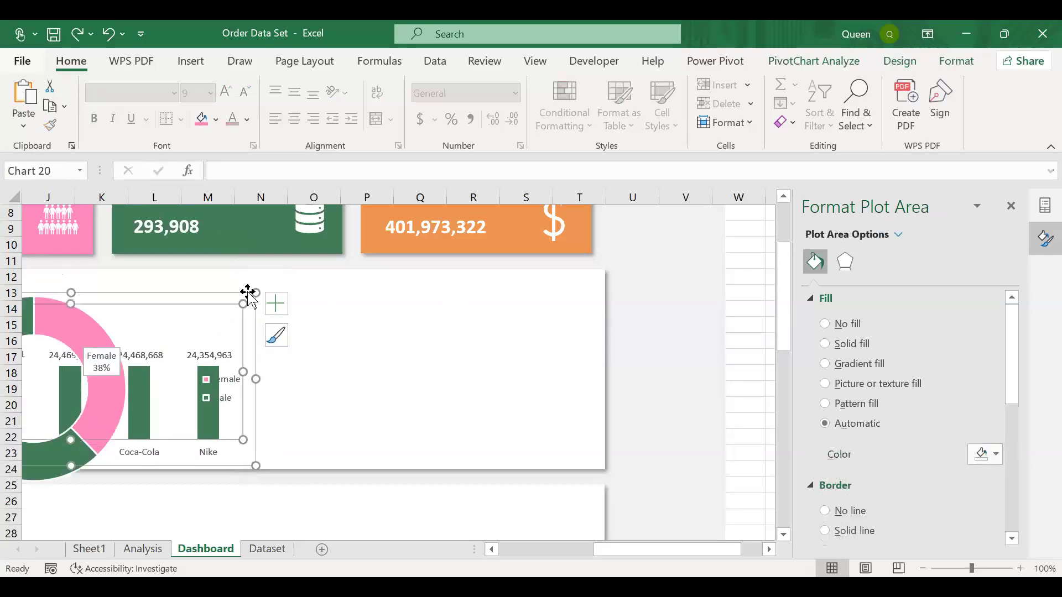
pyautogui.click(336, 297)
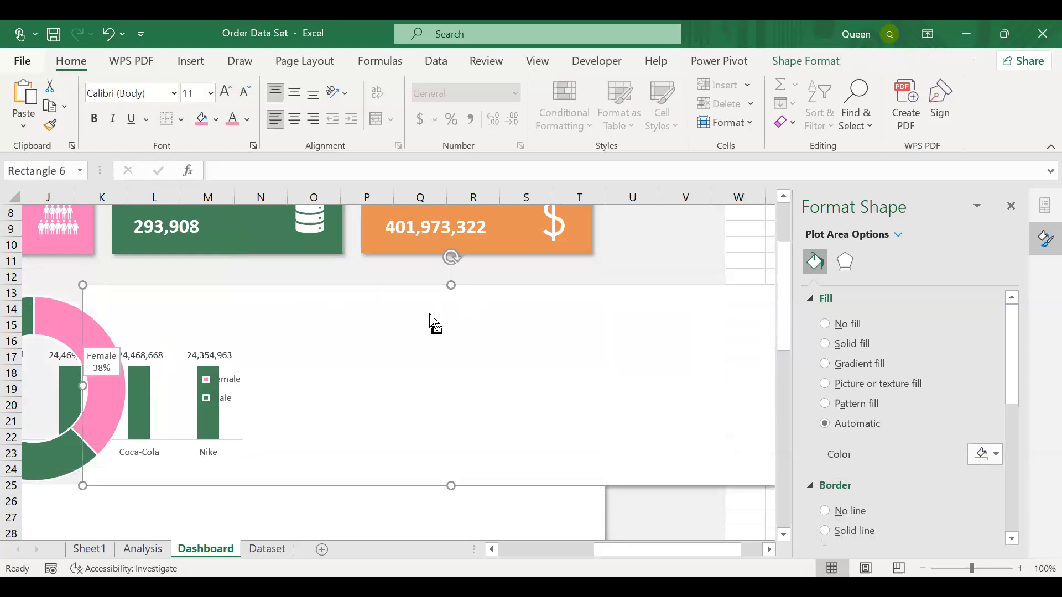
# Widen the pasted doughnut chart slightly and move it horizontally to the empty area beside the Best Selling Brands bars
pyautogui.hscroll(-6, 334, 358)
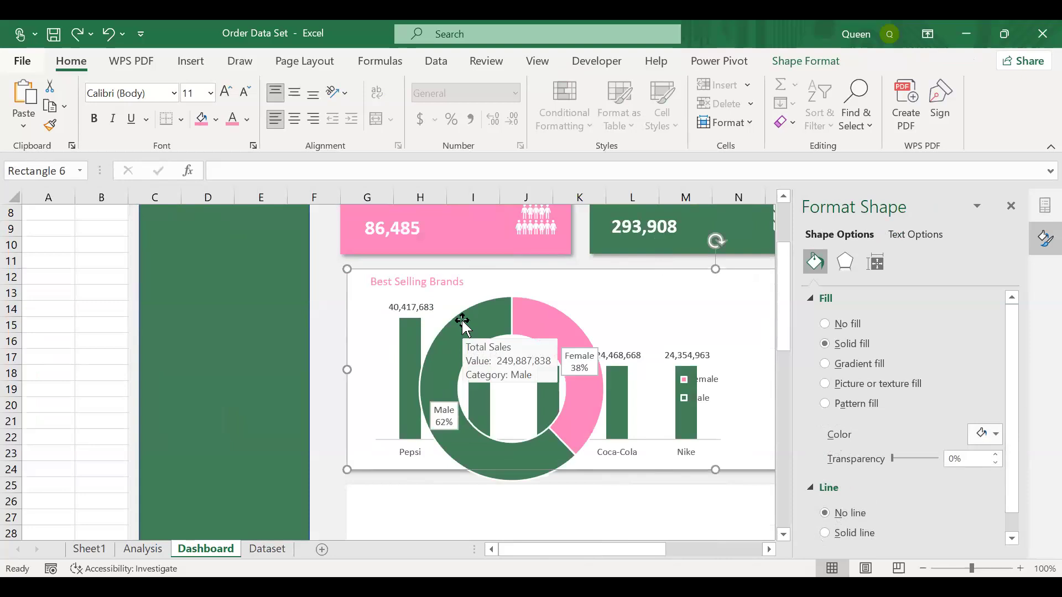
pyautogui.click(461, 318)
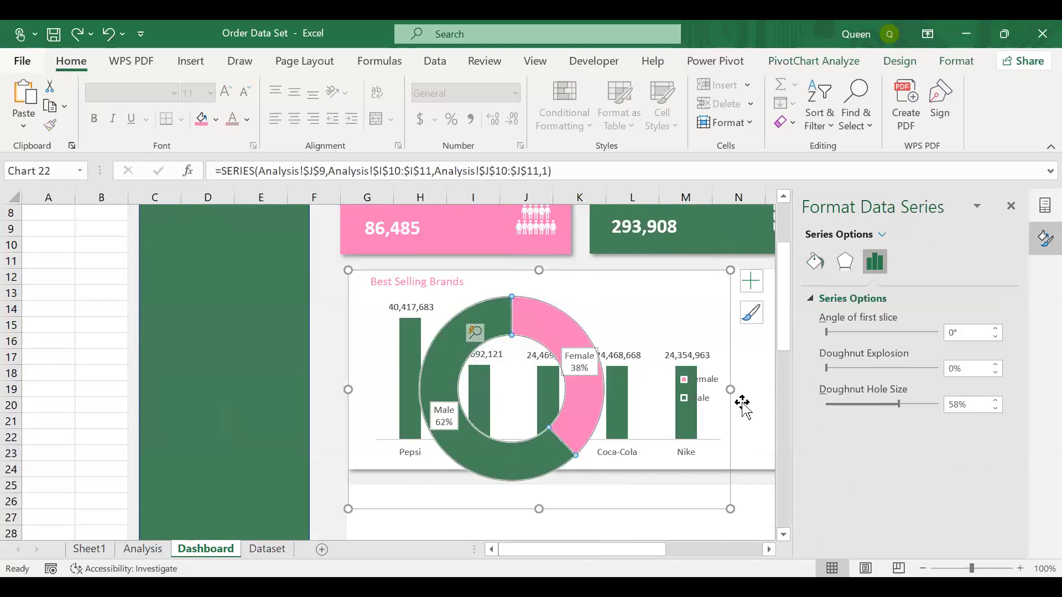
pyautogui.moveTo(731, 390); pyautogui.dragTo(739, 392)
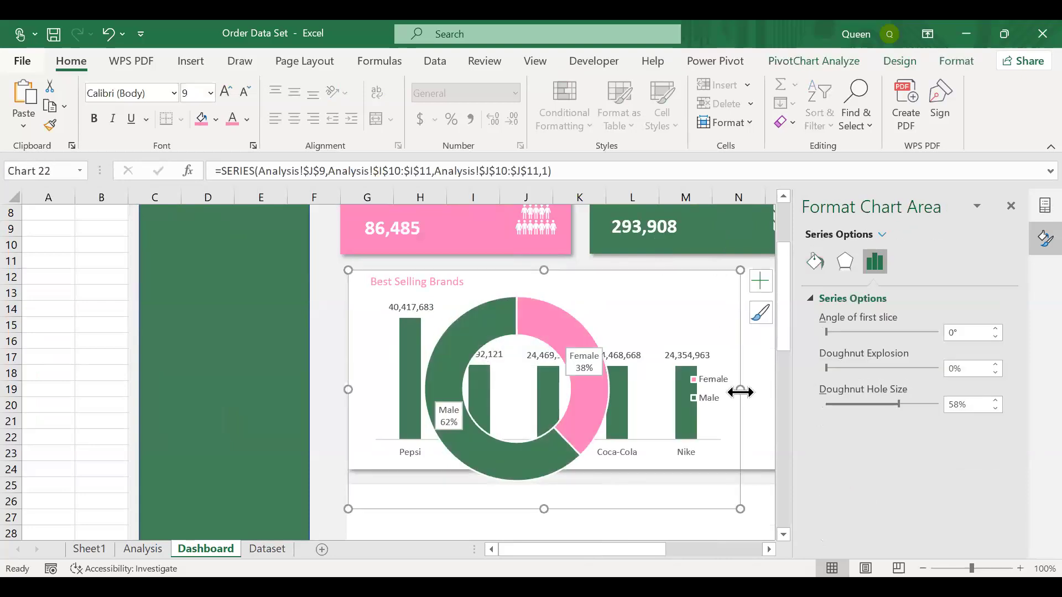
pyautogui.press('Right')
pyautogui.press('Right')
pyautogui.press('Right')
pyautogui.press('Right')
pyautogui.press('Right')
pyautogui.press('Right')
pyautogui.press('Right')
pyautogui.press('Right')
pyautogui.press('Right')
pyautogui.press('Right')
pyautogui.press('Right')
pyautogui.press('Right')
pyautogui.press('Right')
pyautogui.press('Right')
pyautogui.press('Right')
pyautogui.press('Right')
pyautogui.press('Right')
pyautogui.press('Right')
pyautogui.press('Right')
pyautogui.press('Right')
pyautogui.press('Right')
pyautogui.press('Right')
pyautogui.press('Right')
pyautogui.press('Right')
pyautogui.press('Right')
pyautogui.press('Right')
pyautogui.press('Right')
pyautogui.press('Right')
pyautogui.press('Right')
pyautogui.press('Right')
pyautogui.press('Right')
pyautogui.press('Right')
pyautogui.press('Right')
pyautogui.press('Right')
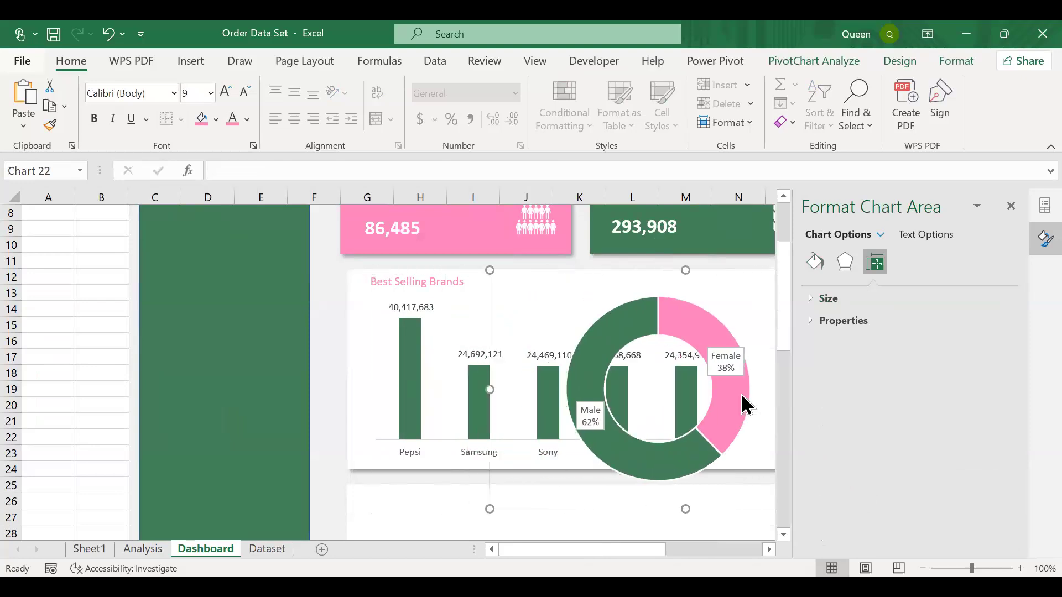
pyautogui.hscroll(3, 489, 369)
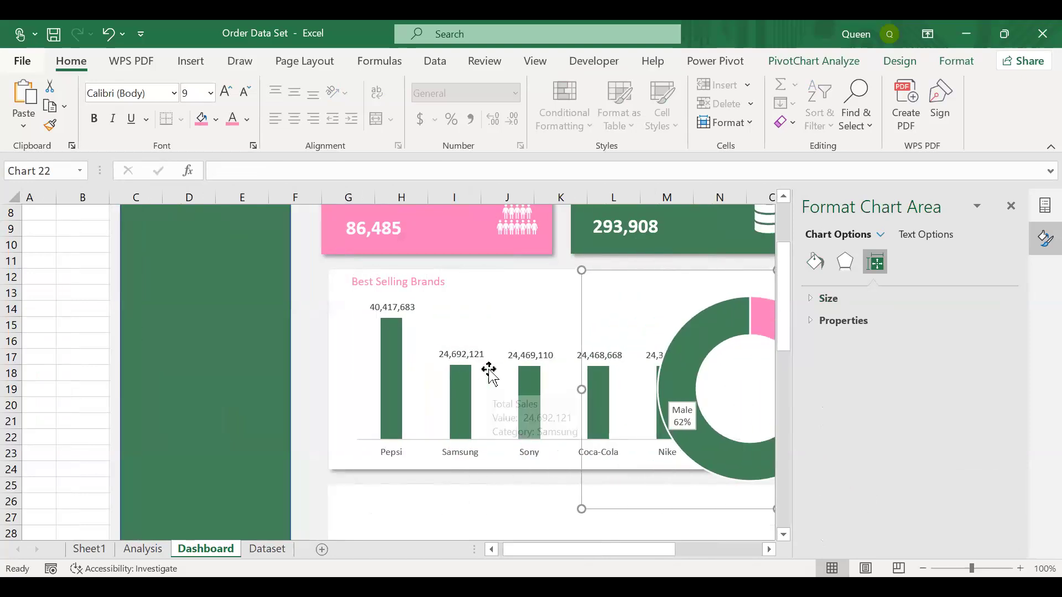
pyautogui.press('Right')
pyautogui.press('Right')
pyautogui.press('Right')
pyautogui.press('Right')
pyautogui.press('Right')
pyautogui.press('Right')
pyautogui.press('Right')
pyautogui.press('Right')
pyautogui.press('Right')
pyautogui.press('Right')
pyautogui.press('Right')
pyautogui.press('Right')
pyautogui.press('Right')
pyautogui.press('Right')
pyautogui.press('Right')
pyautogui.press('Right')
pyautogui.press('Right')
pyautogui.press('Right')
pyautogui.press('Right')
pyautogui.press('Right')
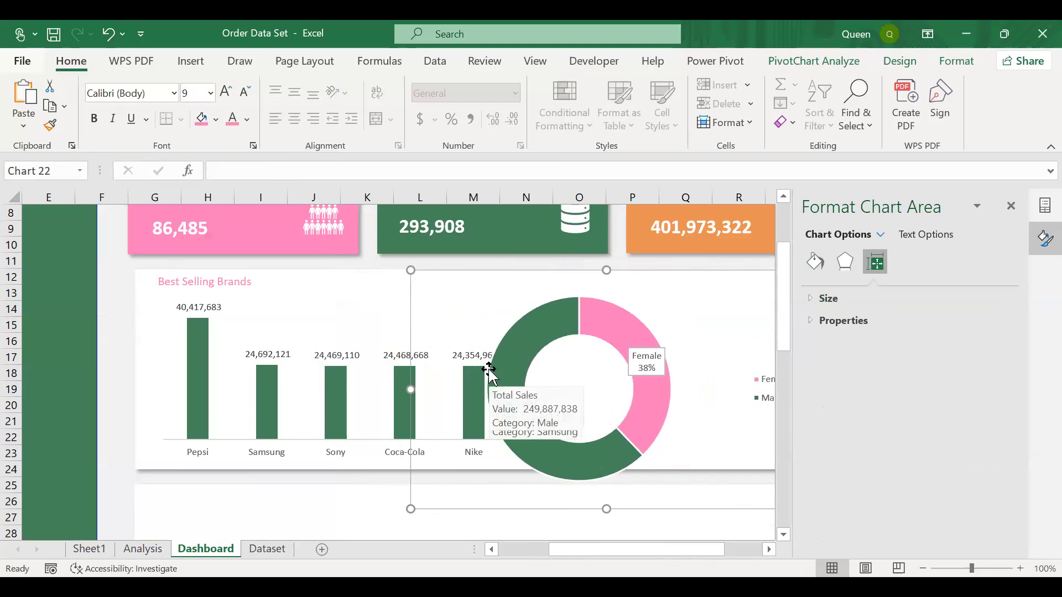
# Resize the doughnut chart to fit inside the white card, leaving room above it for a heading
pyautogui.hscroll(8, 487, 369)
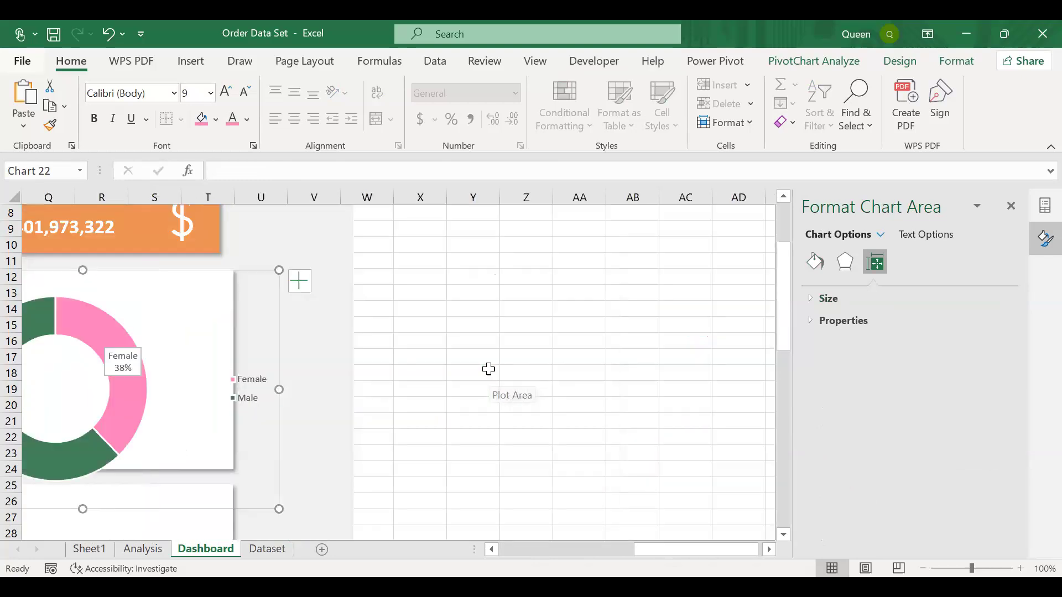
pyautogui.hscroll(-3, 487, 372)
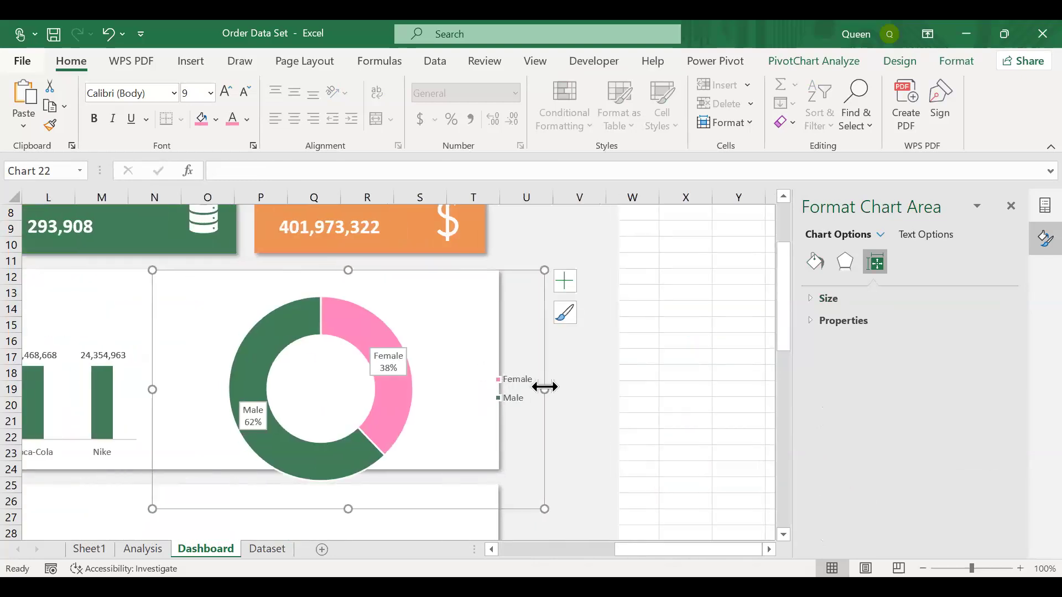
pyautogui.moveTo(540, 385); pyautogui.dragTo(497, 382)
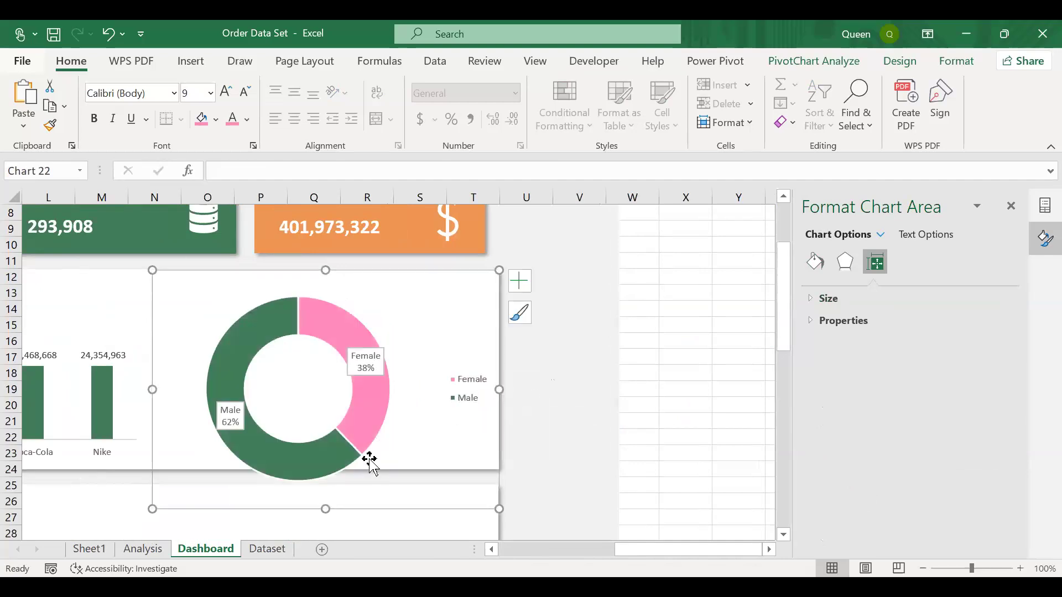
pyautogui.moveTo(325, 509); pyautogui.dragTo(337, 460)
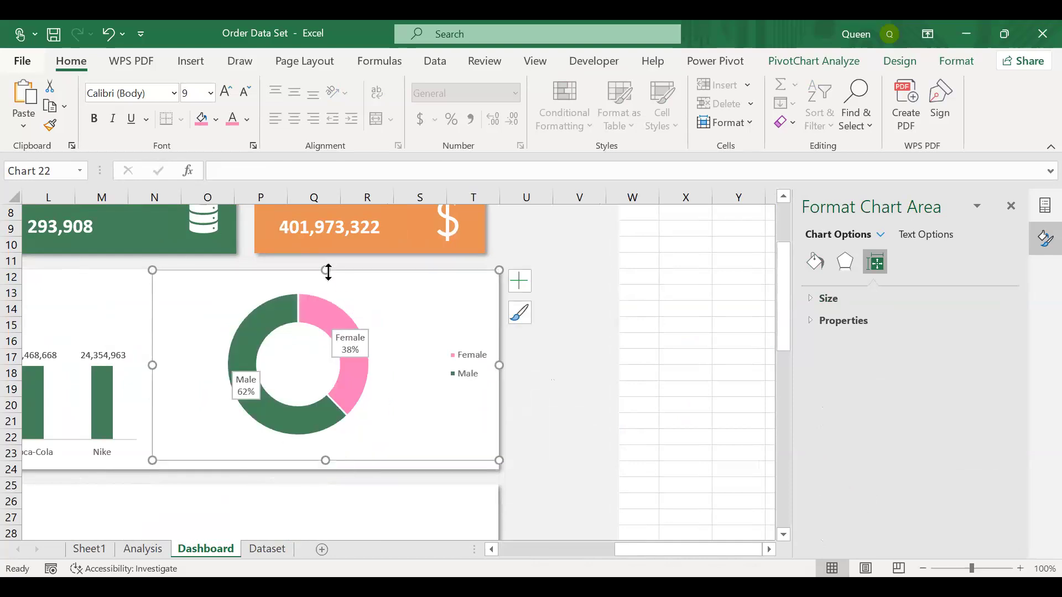
pyautogui.moveTo(325, 271); pyautogui.dragTo(325, 293)
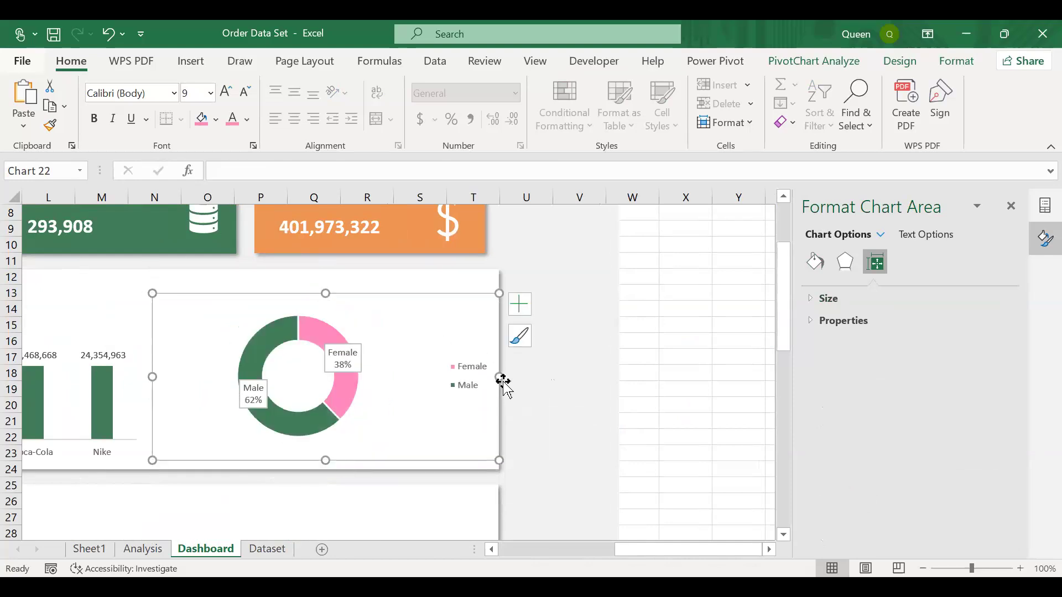
pyautogui.moveTo(499, 376); pyautogui.dragTo(484, 376)
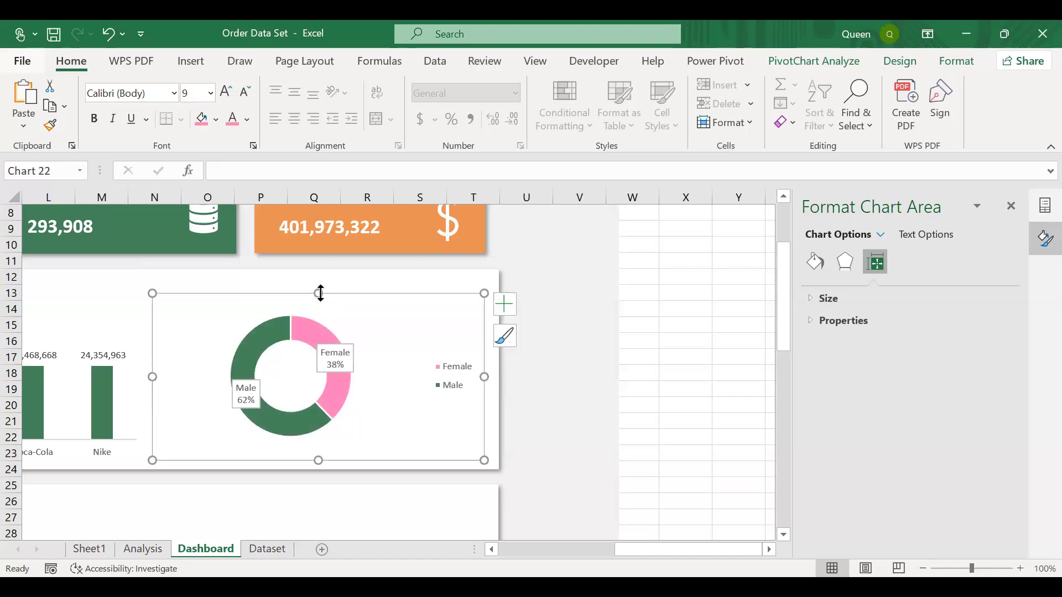
pyautogui.moveTo(320, 294); pyautogui.dragTo(320, 301)
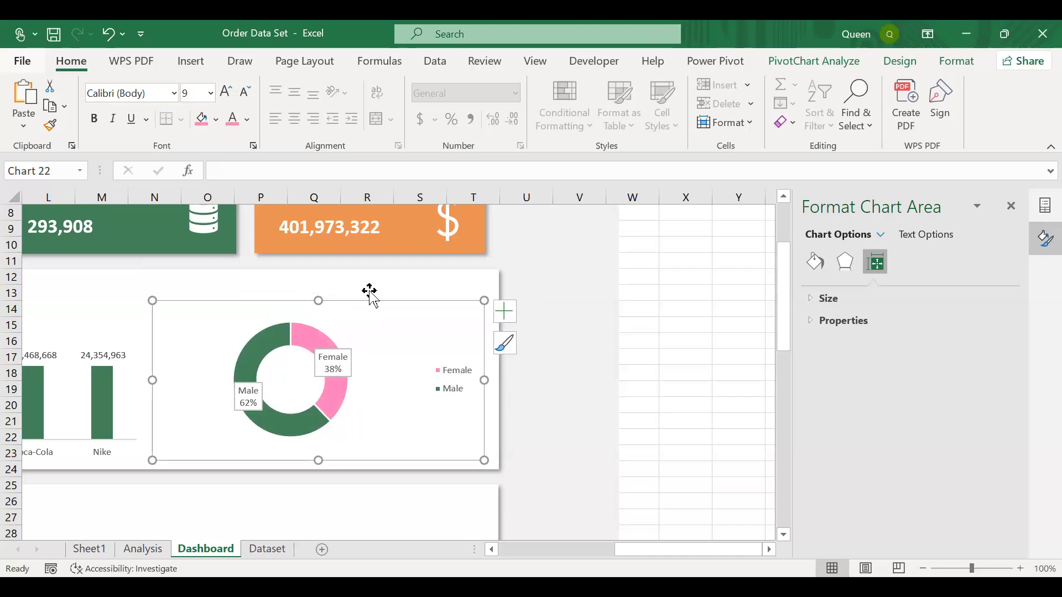
# Narrow the Best Selling Brands heading text box slightly and duplicate it
pyautogui.hscroll(-4, 368, 293)
pyautogui.click(389, 279)
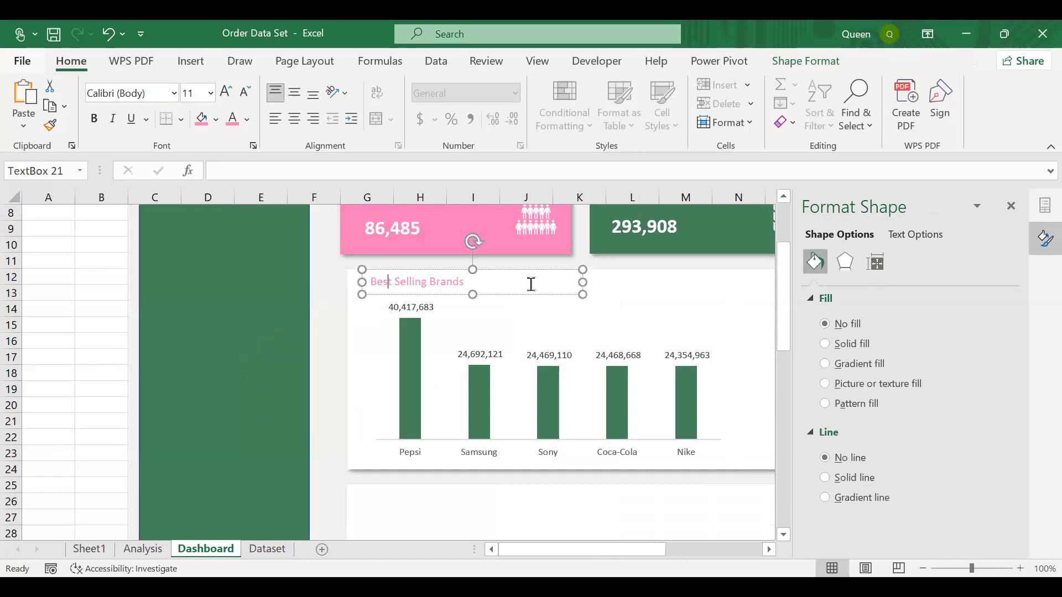
pyautogui.moveTo(583, 281); pyautogui.dragTo(572, 281)
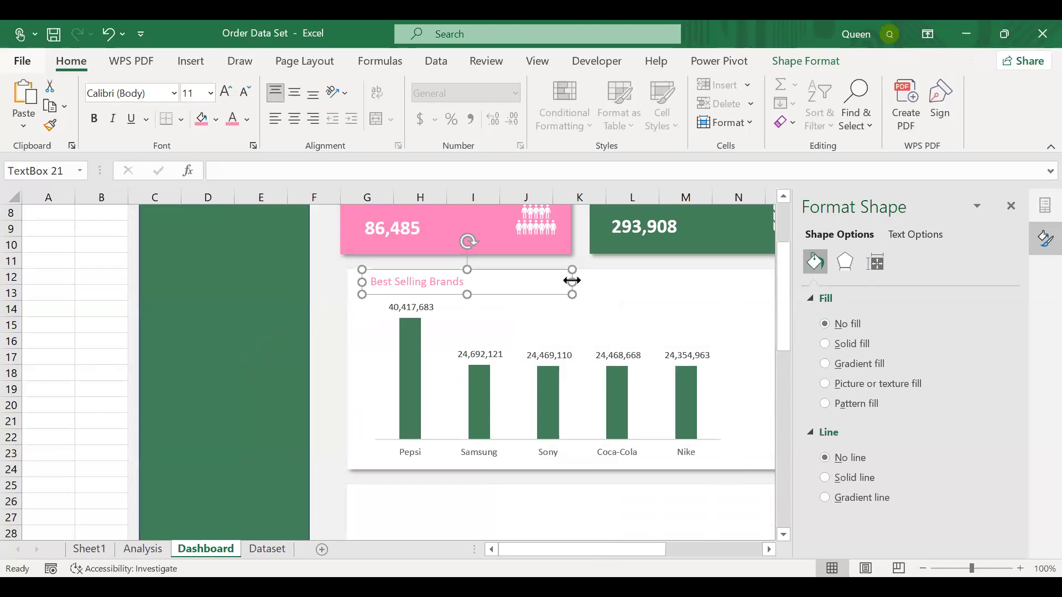
pyautogui.hotkey('ctrl', 'd')
# Move the duplicated heading across the white card and up to sit above the gender doughnut chart
pyautogui.hscroll(3, 572, 281)
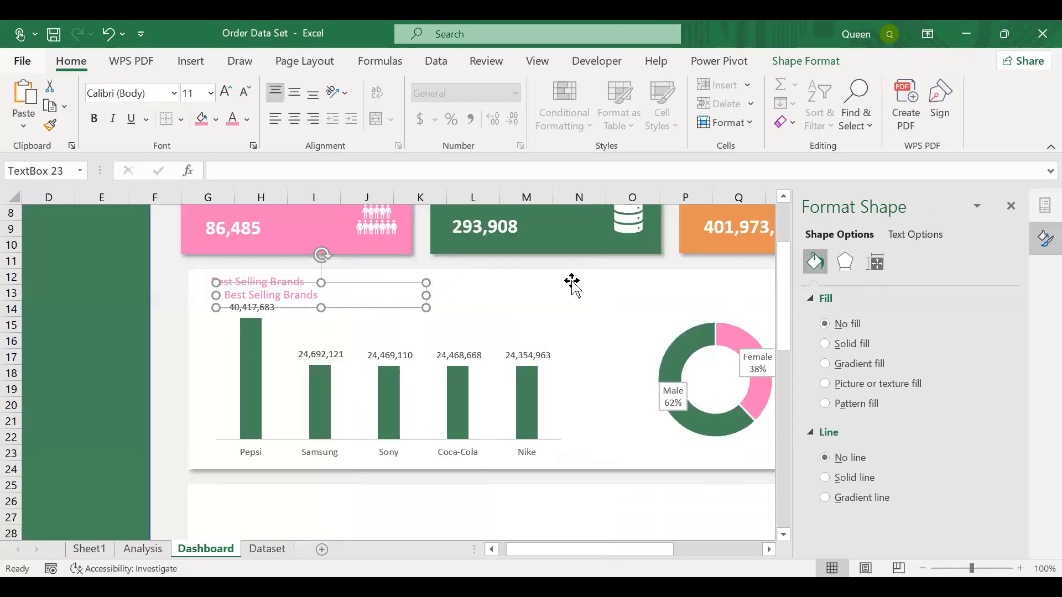
pyautogui.press('Right')
pyautogui.press('Right')
pyautogui.press('Right')
pyautogui.press('Right')
pyautogui.press('Right')
pyautogui.press('Right')
pyautogui.press('Right')
pyautogui.press('Right')
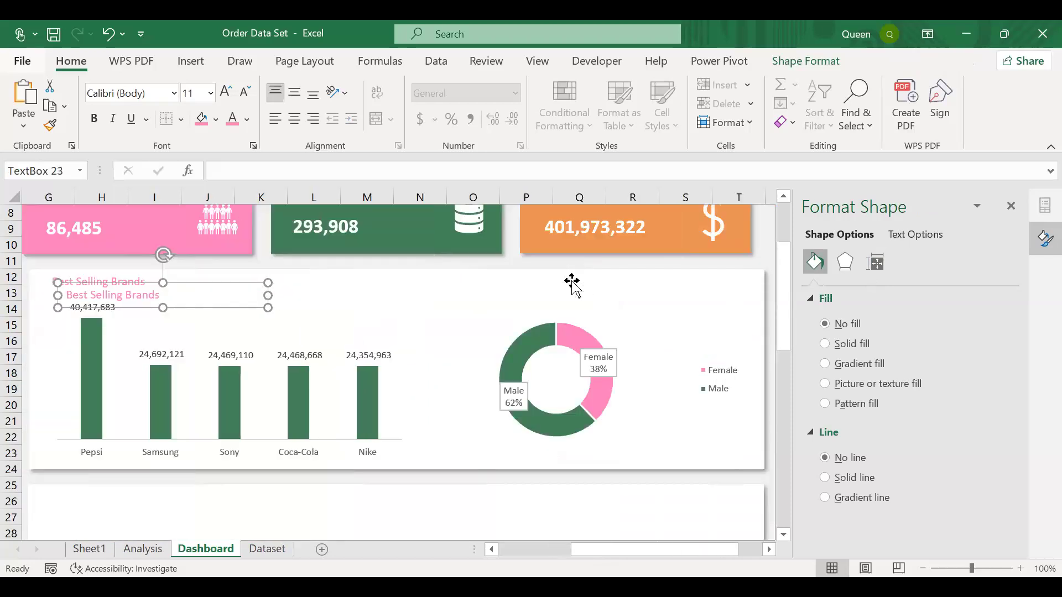
pyautogui.press('Right')
pyautogui.press('Right')
pyautogui.press('Right')
pyautogui.press('Right')
pyautogui.press('Right')
pyautogui.press('Right')
pyautogui.press('Right')
pyautogui.press('Right')
pyautogui.press('Right')
pyautogui.press('Right')
pyautogui.press('Right')
pyautogui.press('Right')
pyautogui.press('Right')
pyautogui.press('Right')
pyautogui.press('Right')
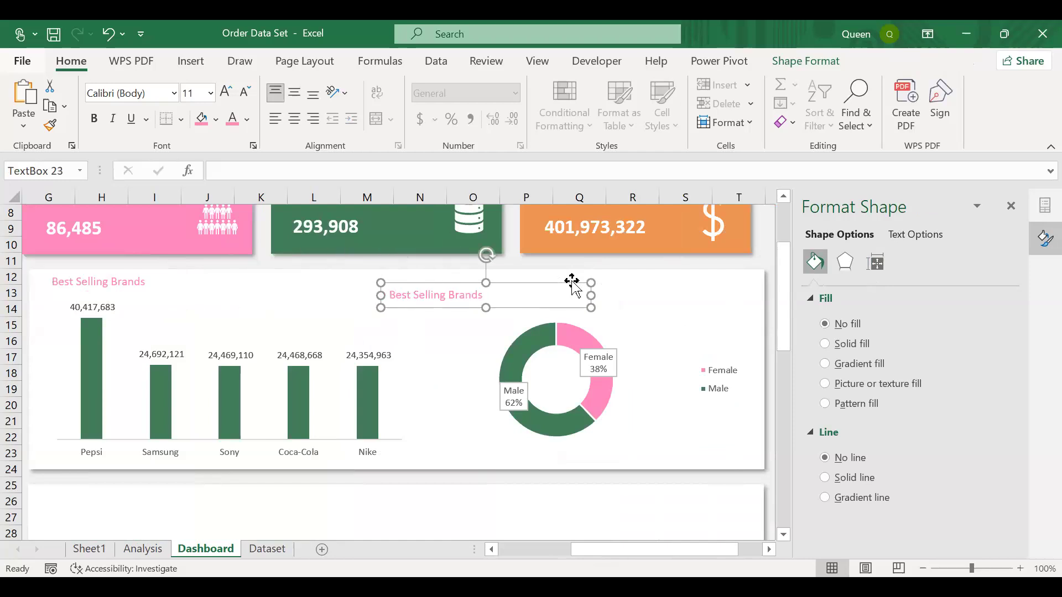
pyautogui.press('Up')
pyautogui.press('Up')
pyautogui.press('Up')
pyautogui.press('Up')
pyautogui.press('Up')
pyautogui.press('Up')
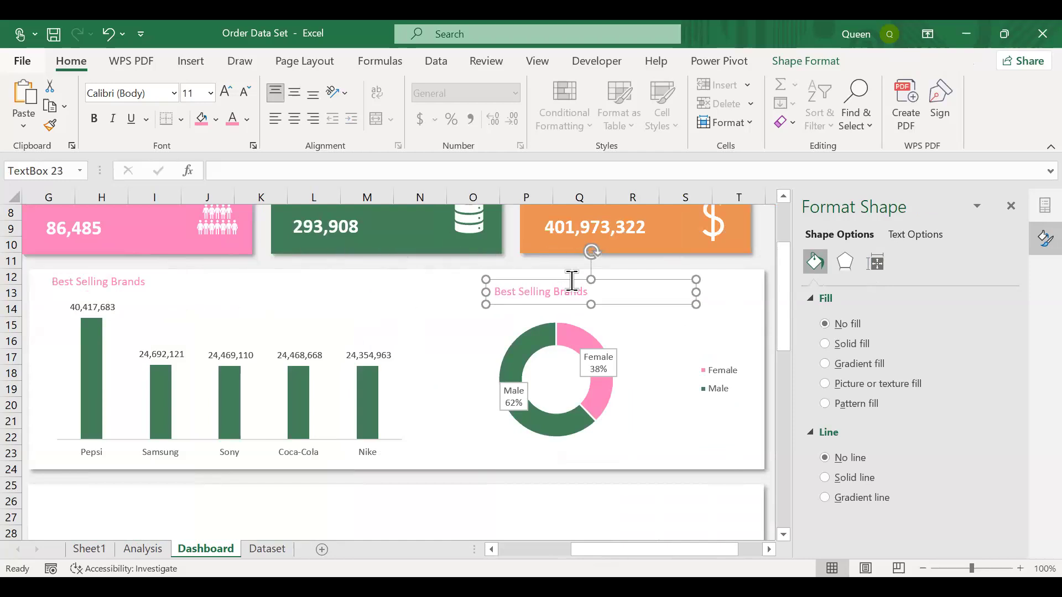
pyautogui.press('Up')
pyautogui.press('Up')
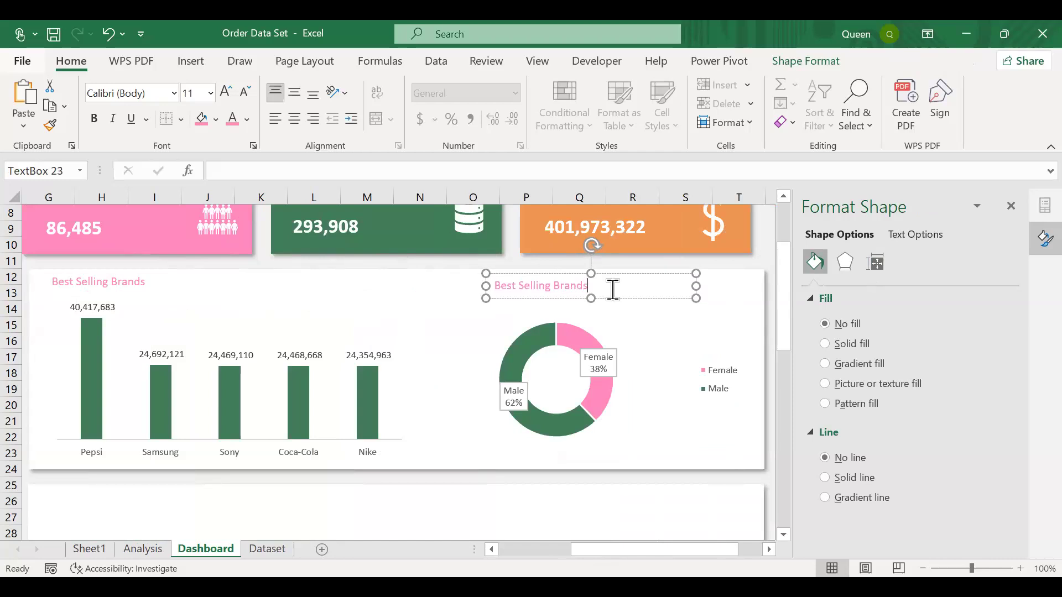
# Replace the duplicated heading's text with "Total Sales by Gender"
pyautogui.press('BackSpace')
pyautogui.press('BackSpace')
pyautogui.press('BackSpace')
pyautogui.press('BackSpace')
pyautogui.press('BackSpace')
pyautogui.press('BackSpace')
pyautogui.press('BackSpace')
pyautogui.press('BackSpace')
pyautogui.press('BackSpace')
pyautogui.press('BackSpace')
pyautogui.press('BackSpace')
pyautogui.write('t')
pyautogui.press('BackSpace')
pyautogui.write('Total SALES BY gEN')
pyautogui.press('BackSpace')
pyautogui.press('BackSpace')
pyautogui.press('BackSpace')
pyautogui.press('BackSpace')
pyautogui.press('BackSpace')
pyautogui.press('BackSpace')
pyautogui.press('BackSpace')
pyautogui.press('BackSpace')
pyautogui.press('BackSpace')
pyautogui.press('BackSpace')
pyautogui.press('BackSpace')
pyautogui.write('ales by Gender')
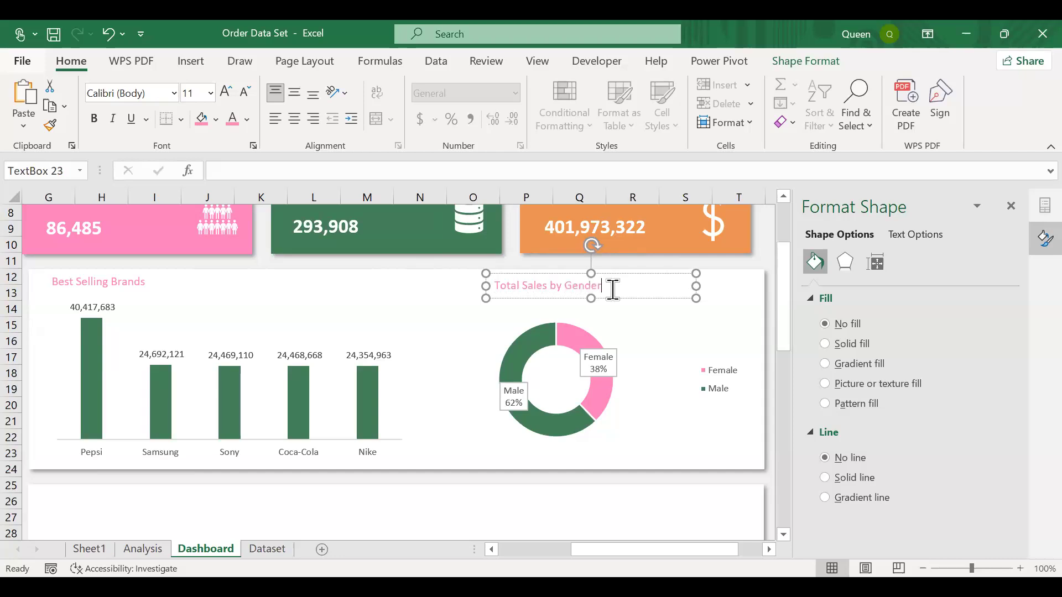
# Narrow the grey dashboard background rectangle so it ends just beyond the white cards
pyautogui.click(488, 376)
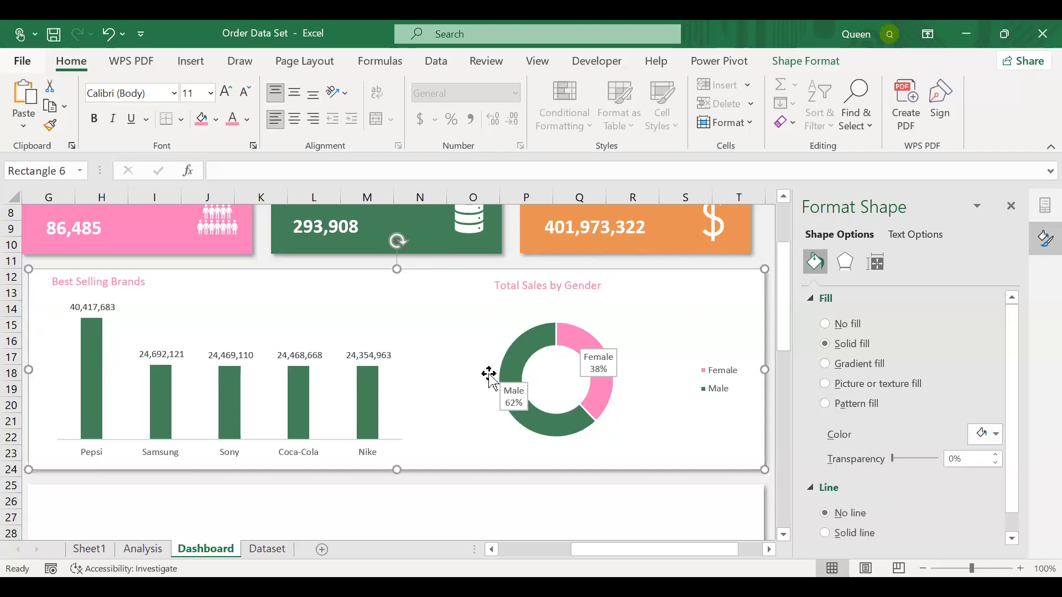
pyautogui.scroll(-1, 489, 376)
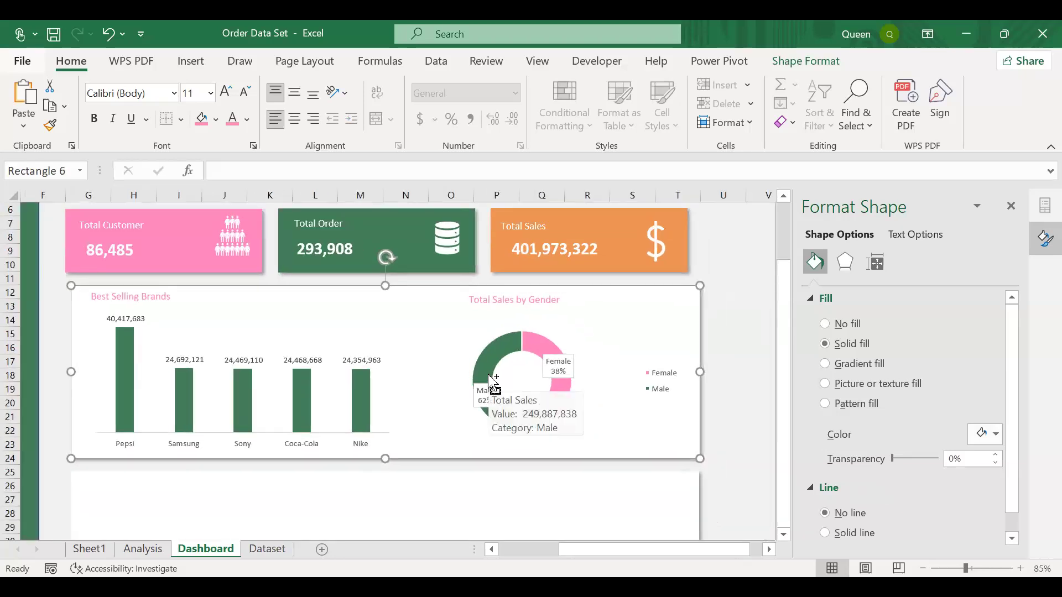
pyautogui.scroll(-3, 489, 375)
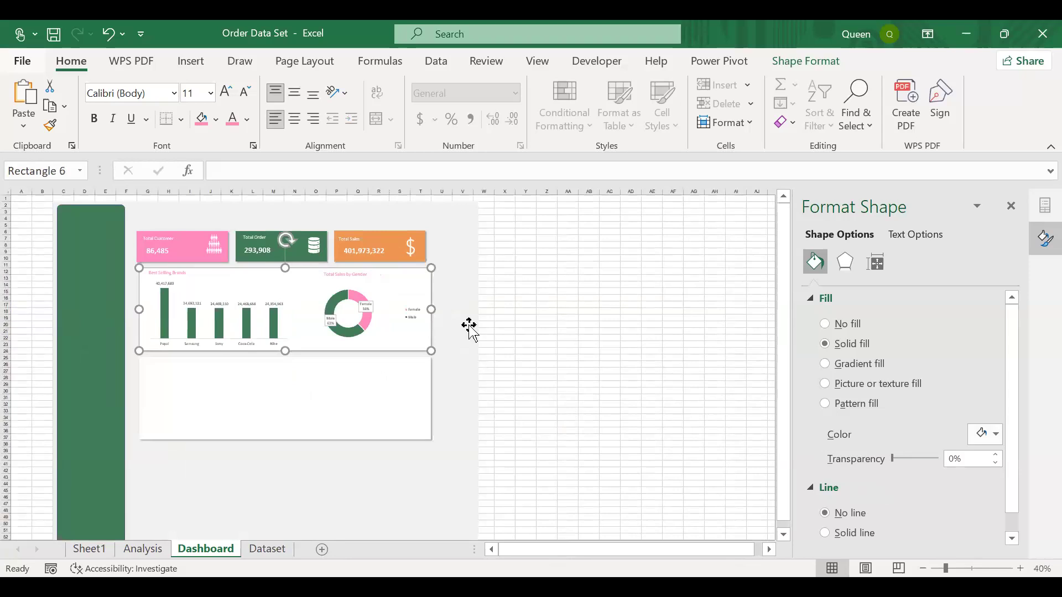
pyautogui.click(469, 326)
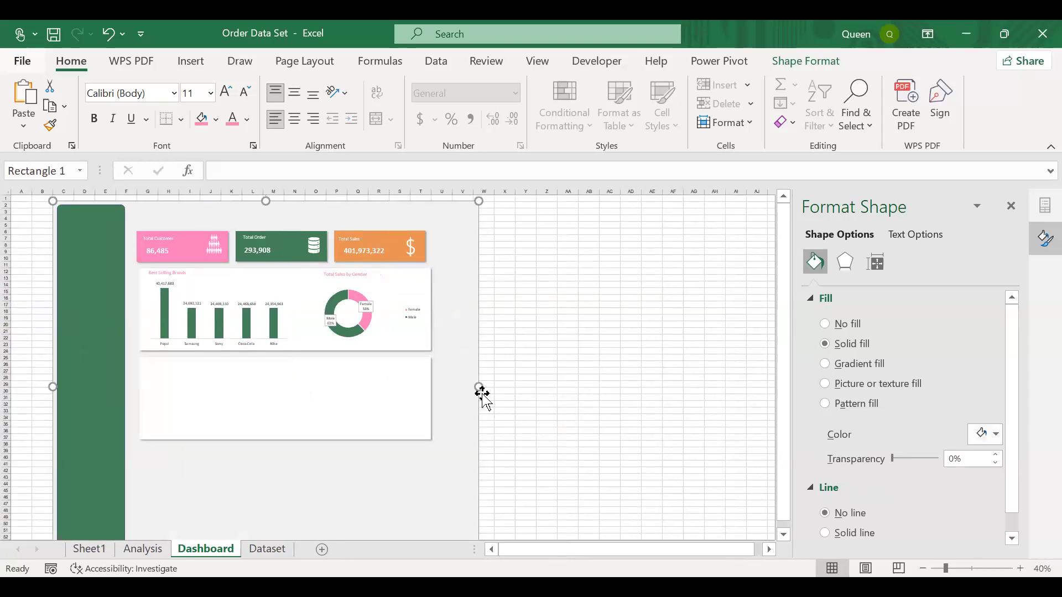
pyautogui.moveTo(480, 387); pyautogui.dragTo(446, 387)
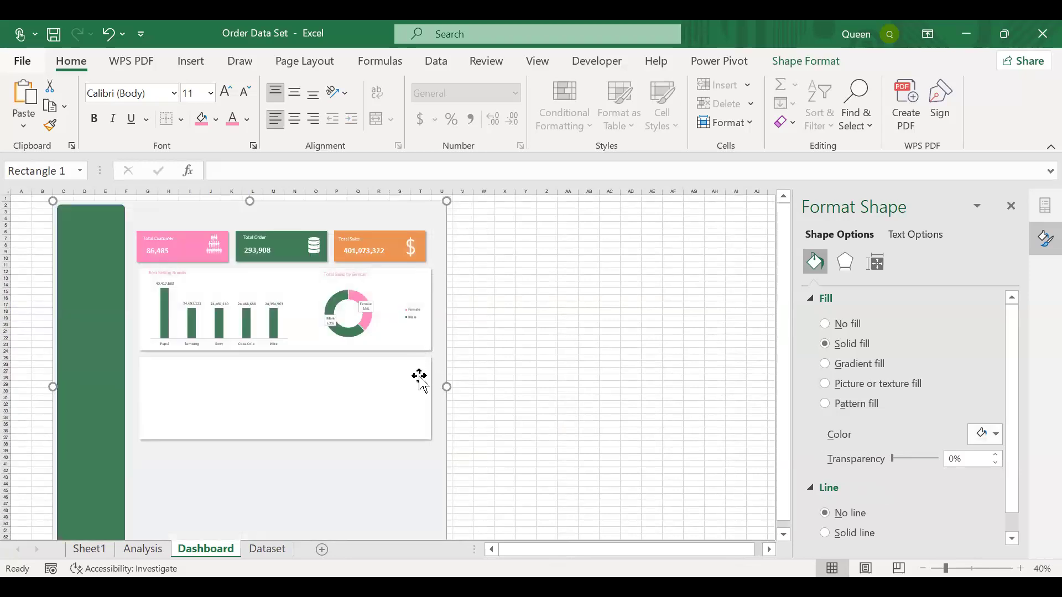
pyautogui.hscroll(3, 419, 376)
pyautogui.hscroll(-3, 420, 377)
pyautogui.scroll(3, 421, 379)
pyautogui.scroll(-10, 420, 380)
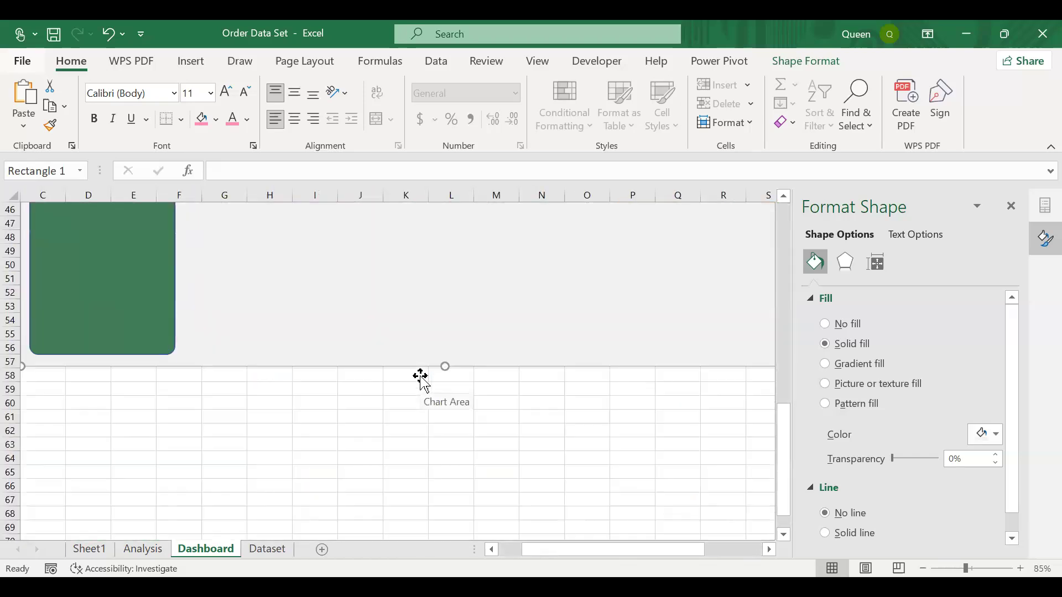
pyautogui.scroll(10, 420, 378)
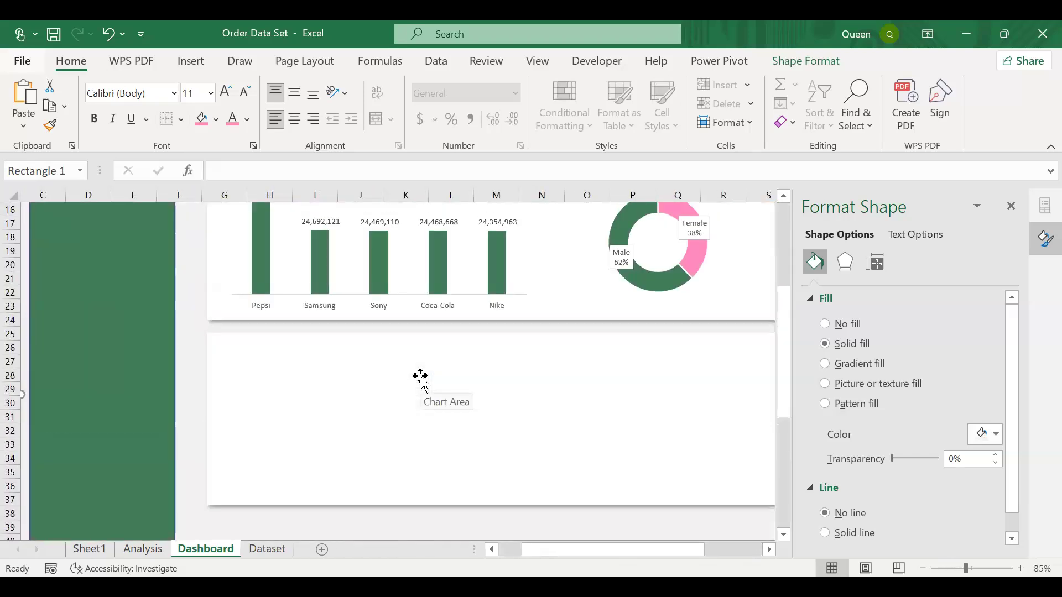
pyautogui.click(374, 390)
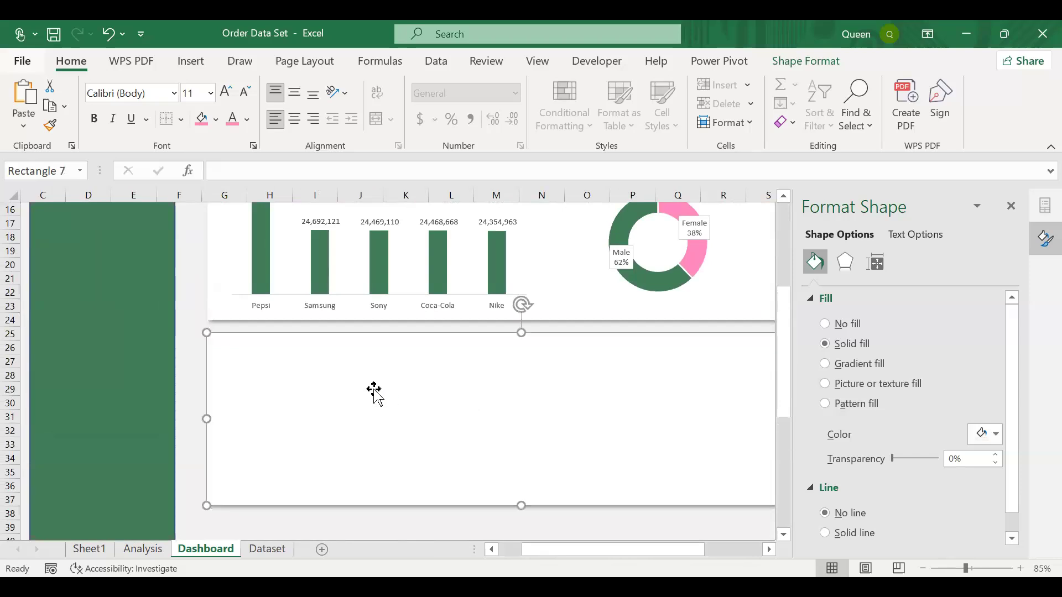
# Delete the original gender doughnut chart from the Analysis sheet
pyautogui.click(142, 549)
pyautogui.moveTo(603, 367); pyautogui.dragTo(584, 370)
pyautogui.press('Delete')
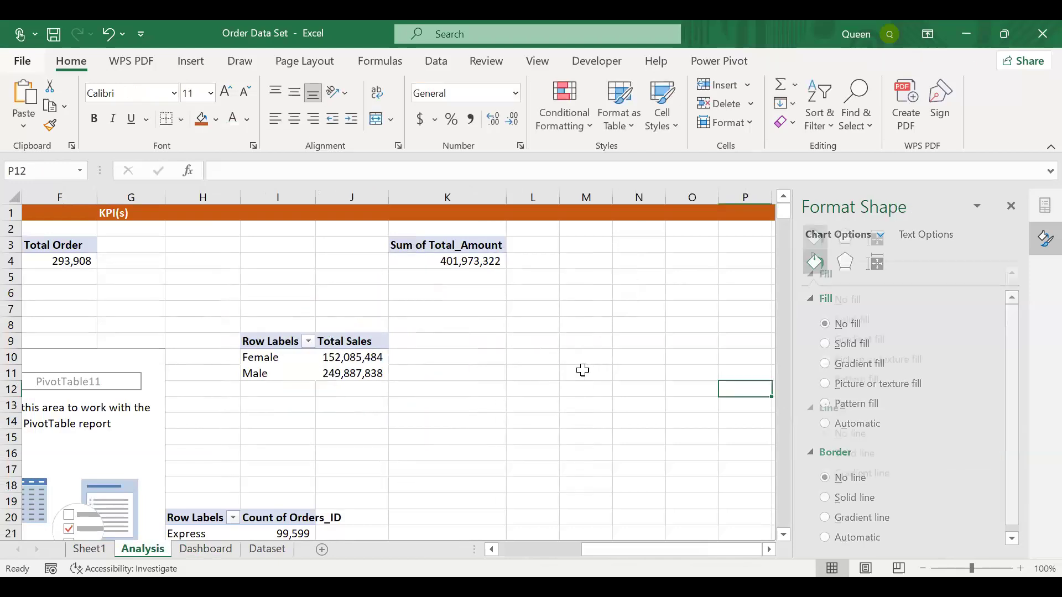
# Select cell A21 in the customer segment pivot table and widen column B to fit the full Total Sales values
pyautogui.hscroll(-1, 382, 379)
pyautogui.scroll(-10, 382, 379)
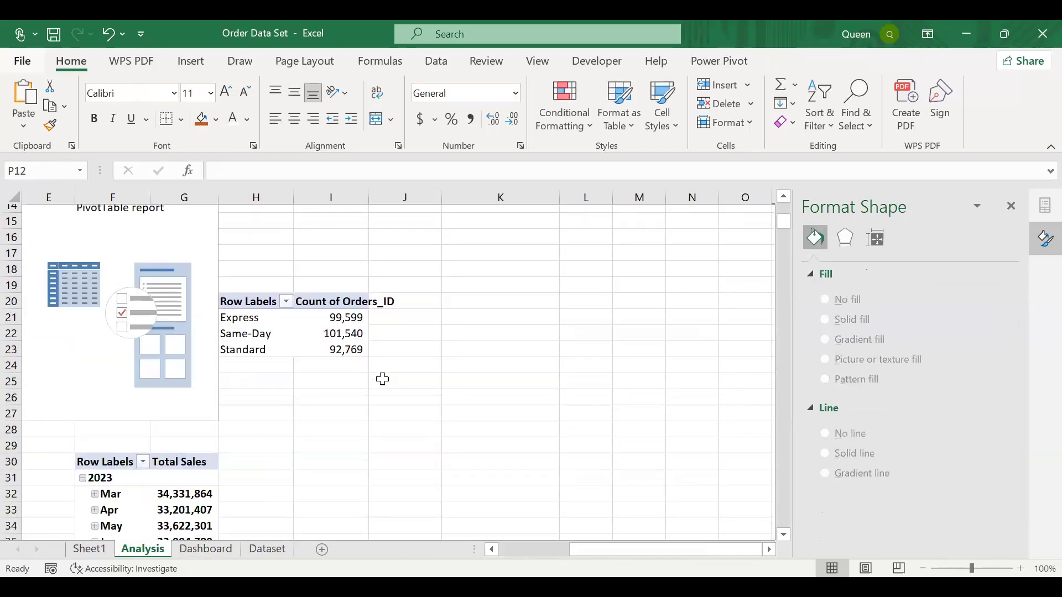
pyautogui.scroll(10, 382, 379)
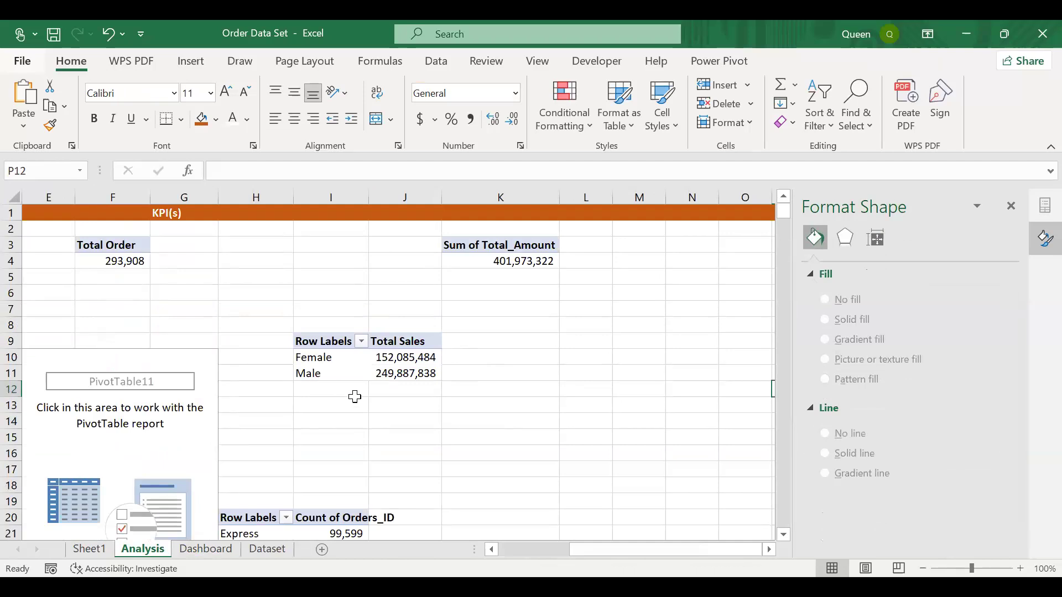
pyautogui.scroll(-10, 355, 397)
pyautogui.hscroll(-4, 354, 397)
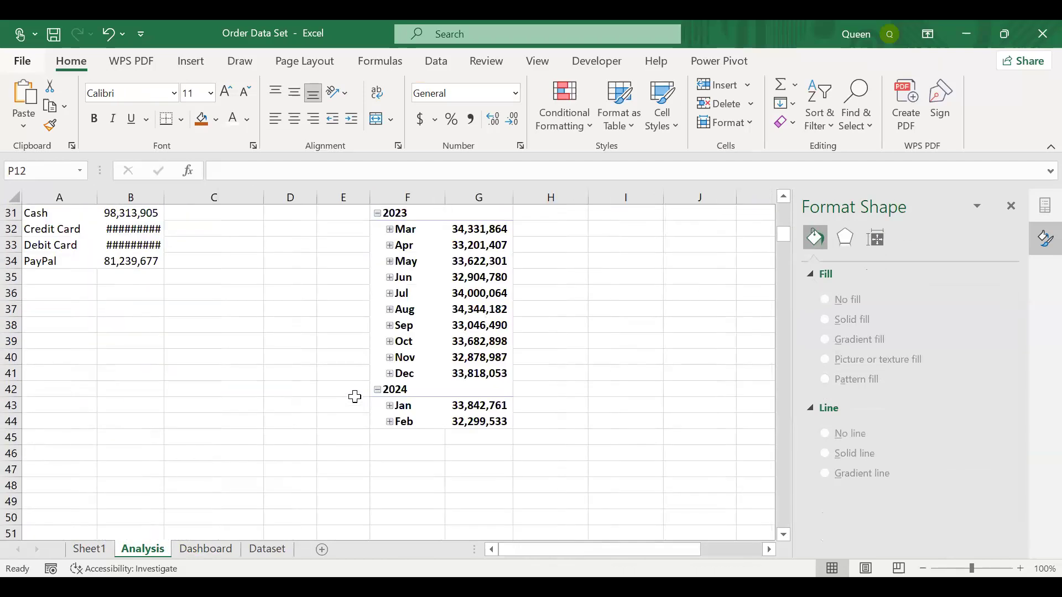
pyautogui.scroll(5, 355, 397)
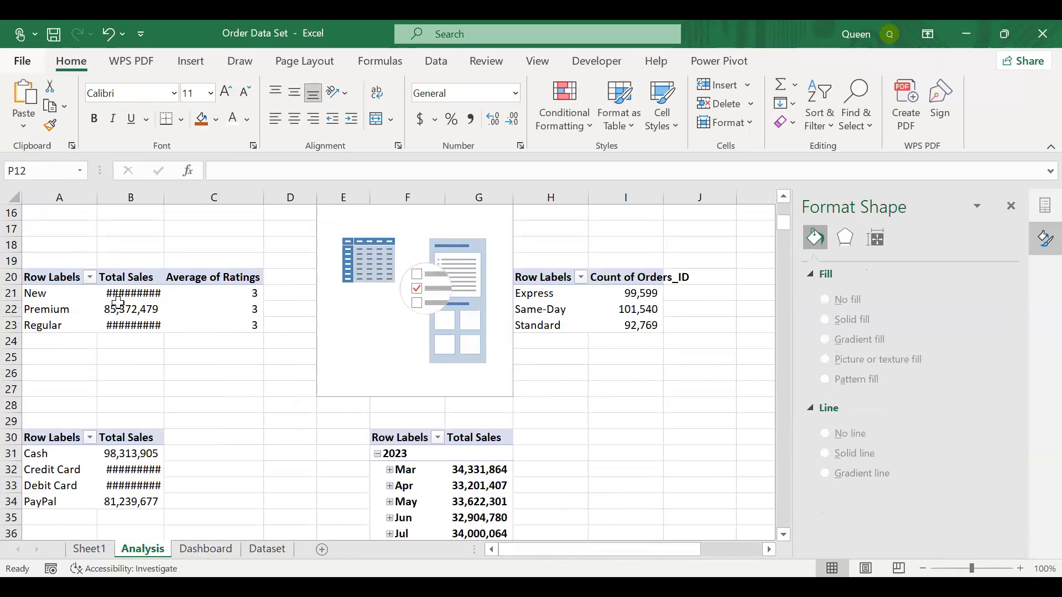
pyautogui.click(58, 297)
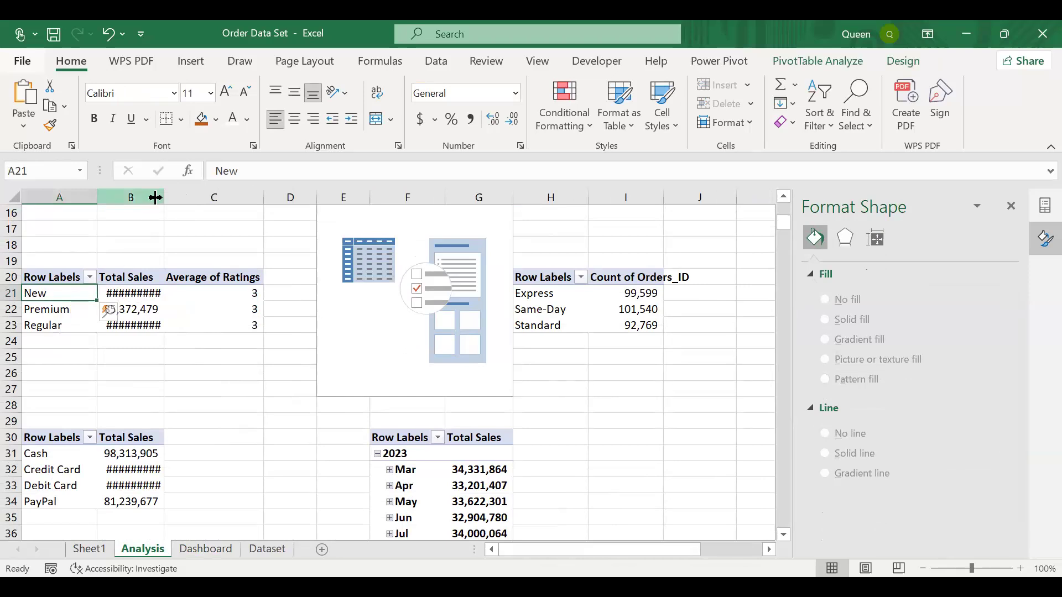
pyautogui.moveTo(160, 197); pyautogui.dragTo(194, 199)
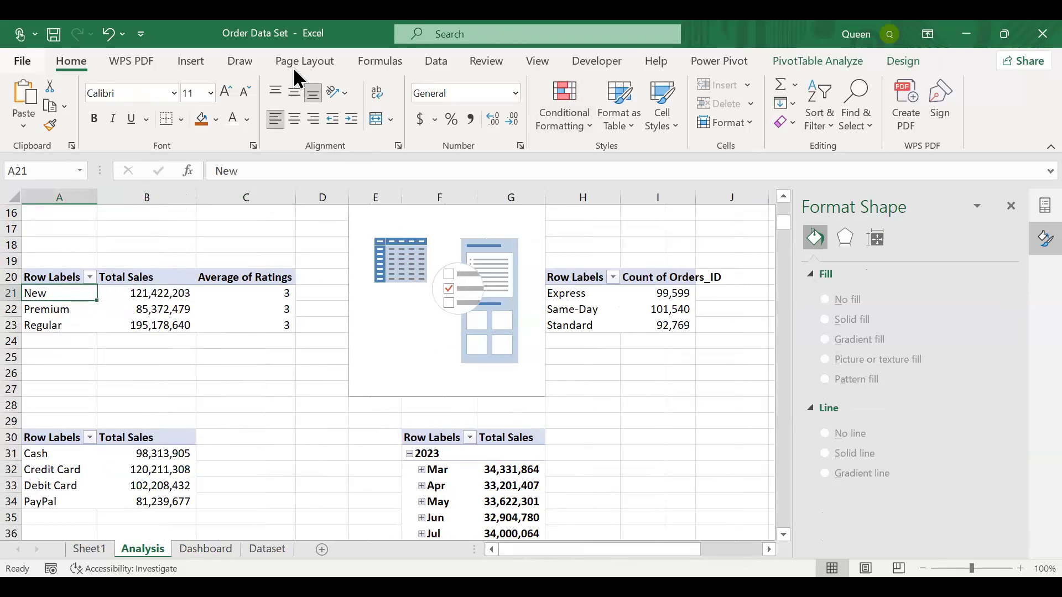
pyautogui.click(196, 70)
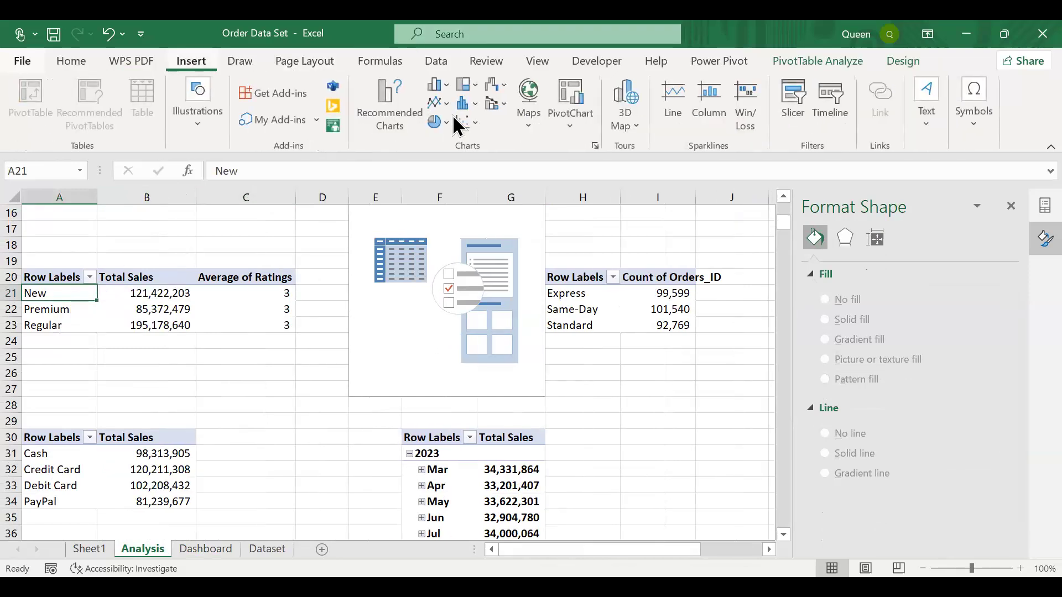
pyautogui.click(390, 102)
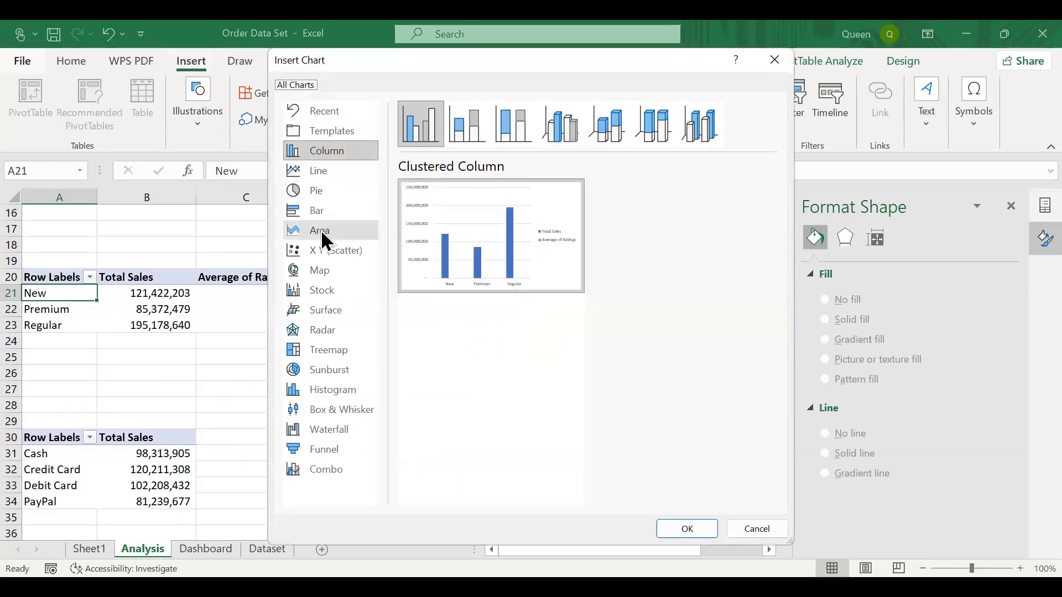
pyautogui.click(320, 213)
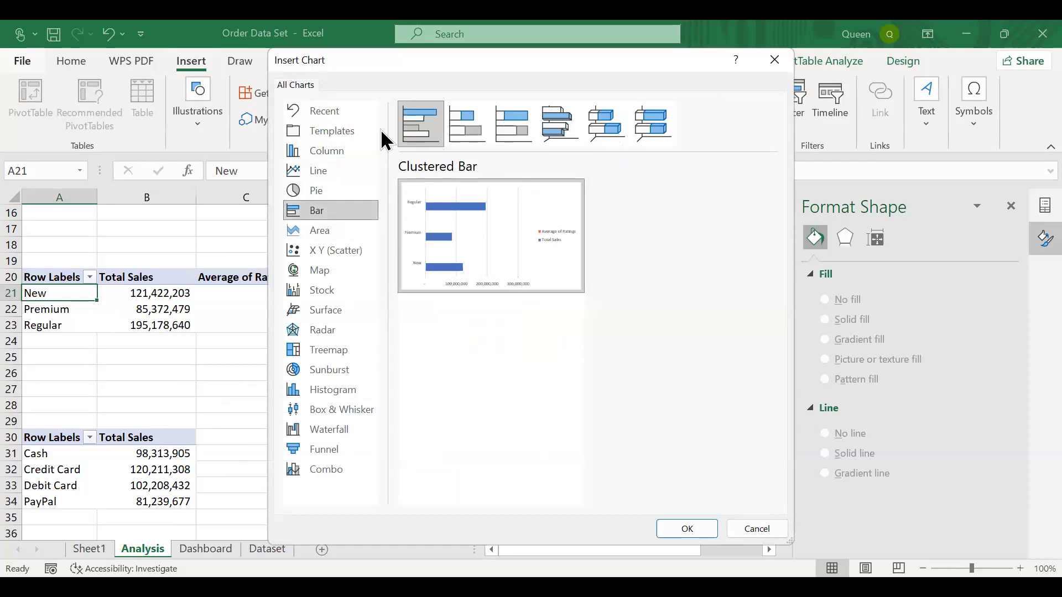
pyautogui.click(323, 153)
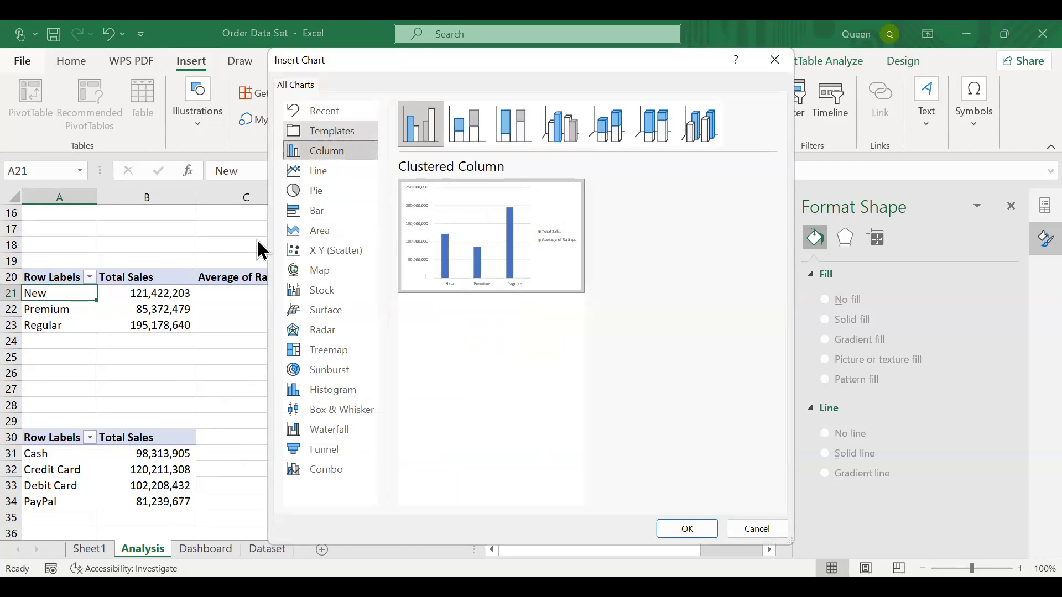
pyautogui.click(776, 64)
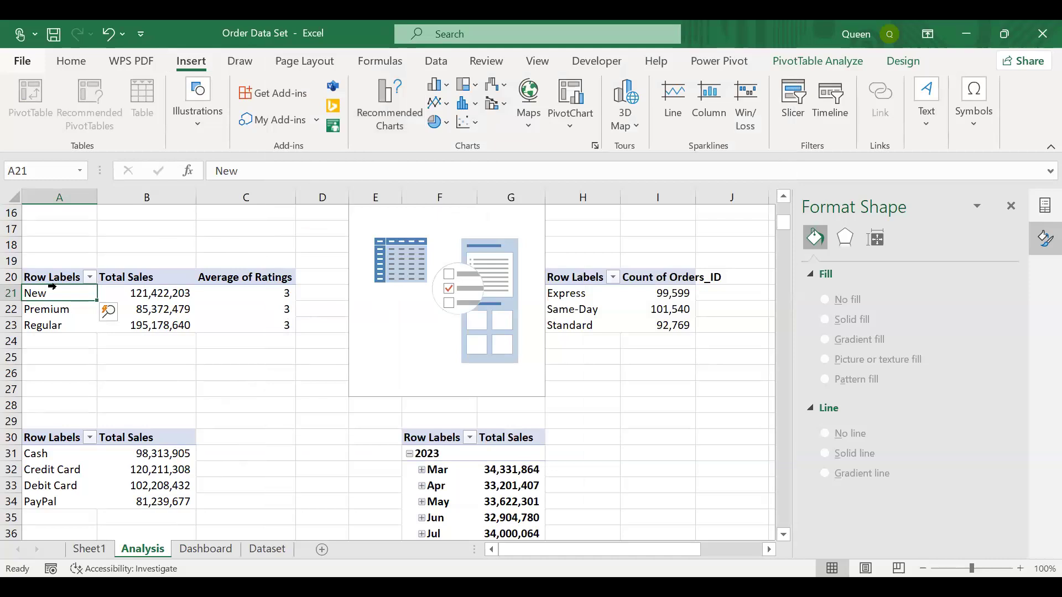
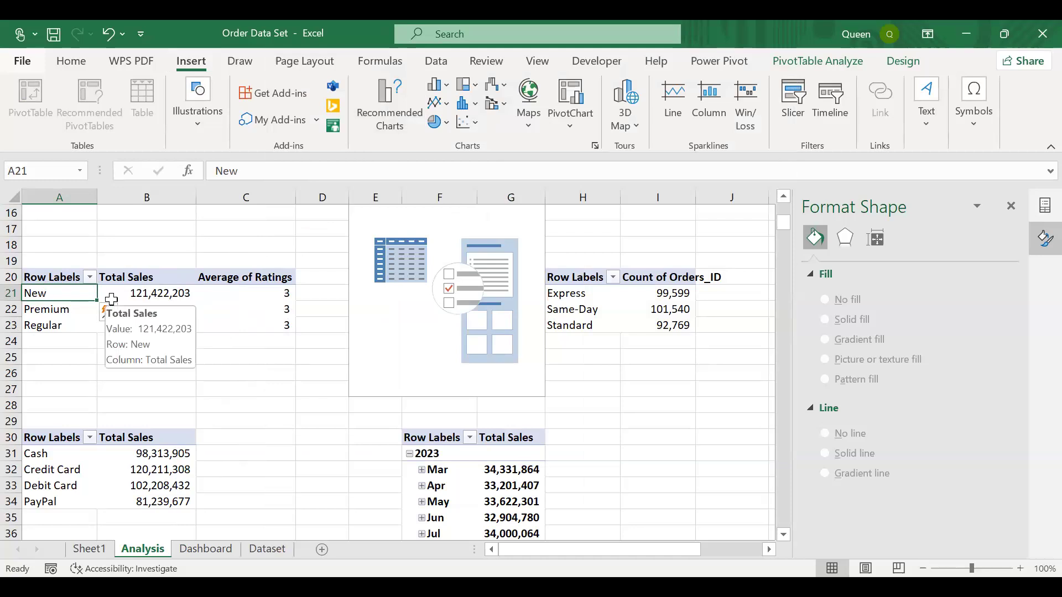
# Insert a combo chart from the customer segment pivot with Total Sales as clustered columns and Average of Ratings as a line on the secondary axis
pyautogui.click(388, 132)
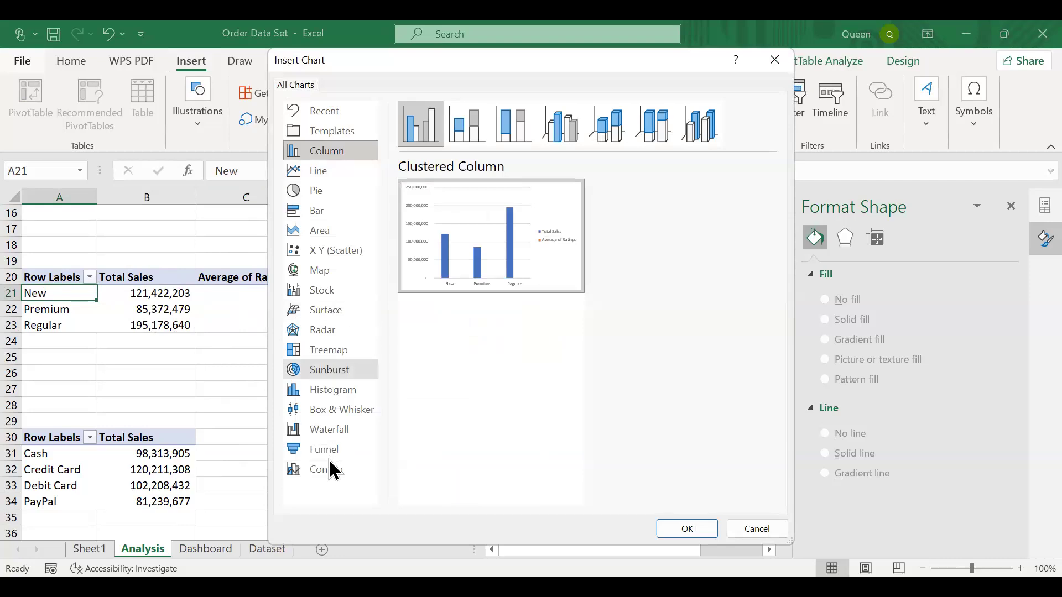
pyautogui.click(332, 470)
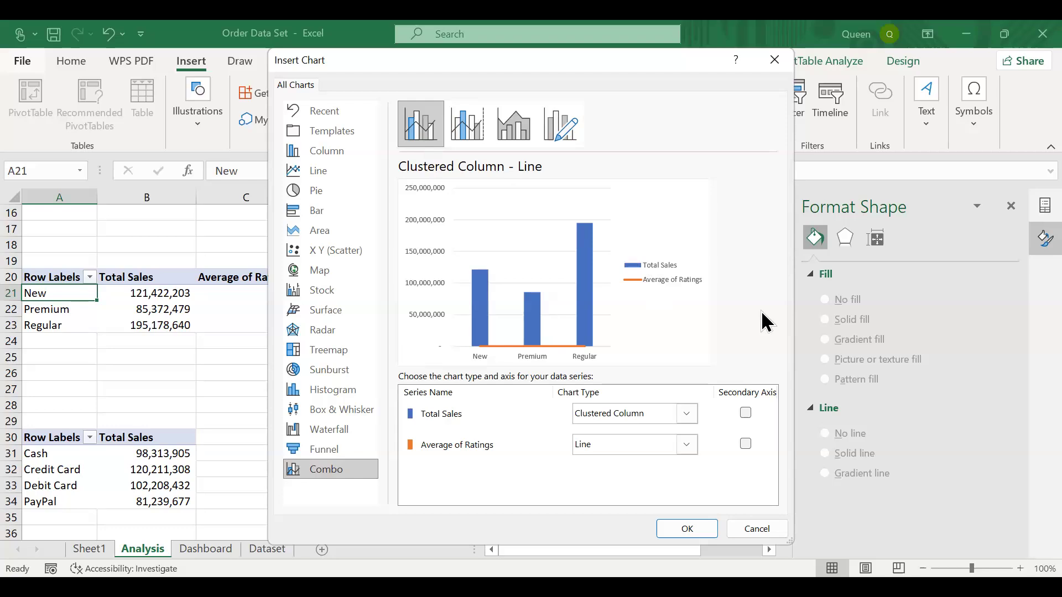
pyautogui.click(745, 444)
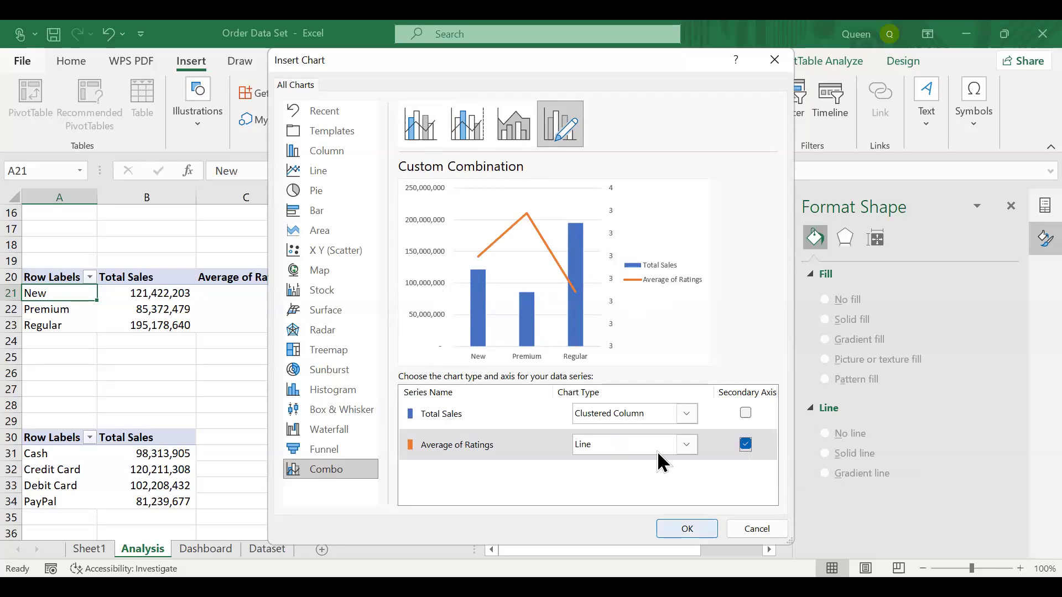
pyautogui.press('Return')
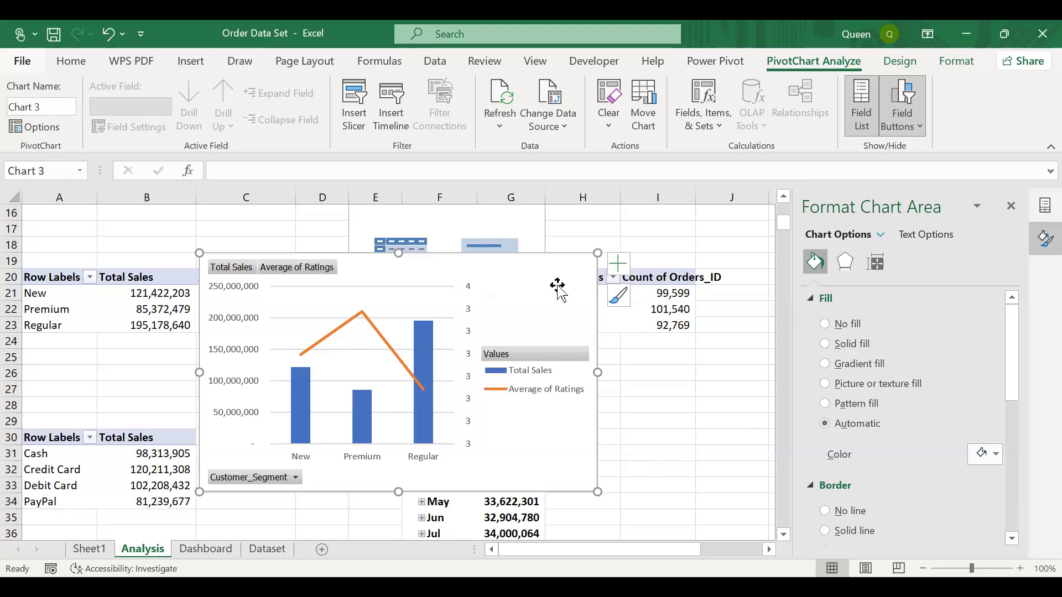
# Hide all field buttons on the customer segment combo chart and remove its gridlines
pyautogui.click(308, 263)
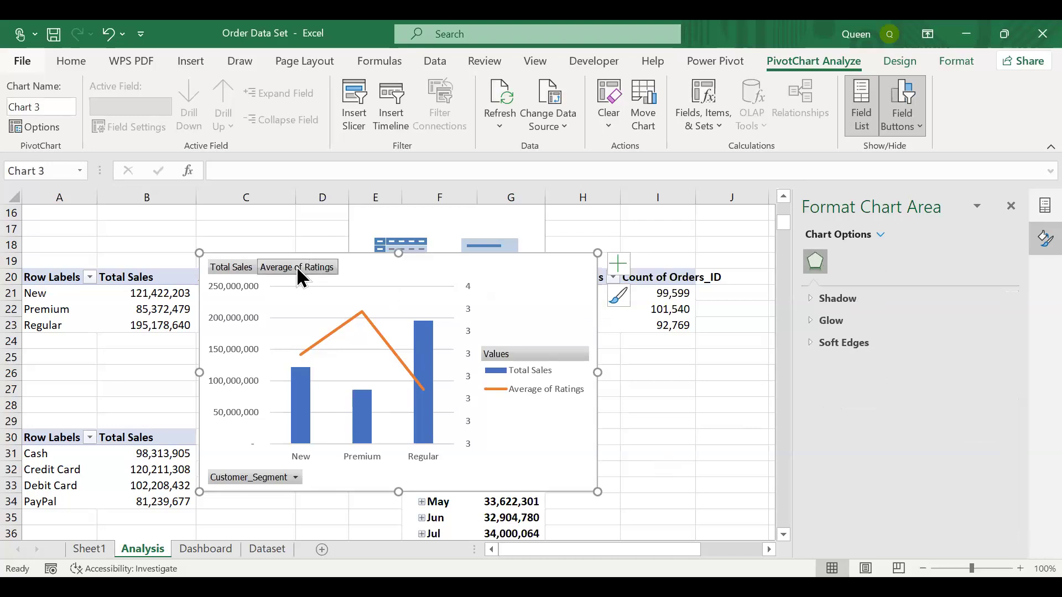
pyautogui.rightClick(246, 265)
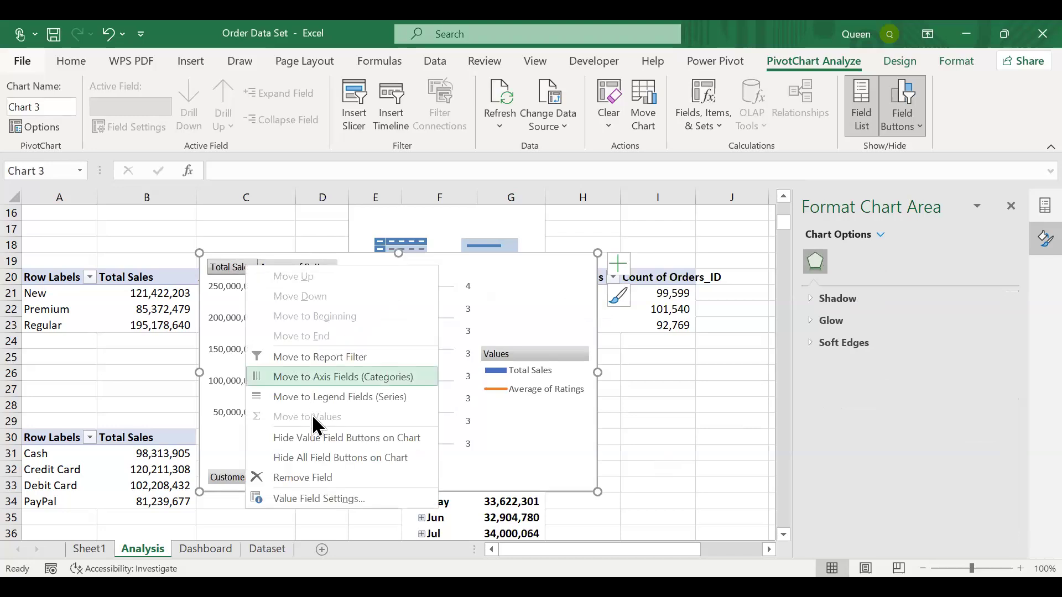
pyautogui.click(321, 458)
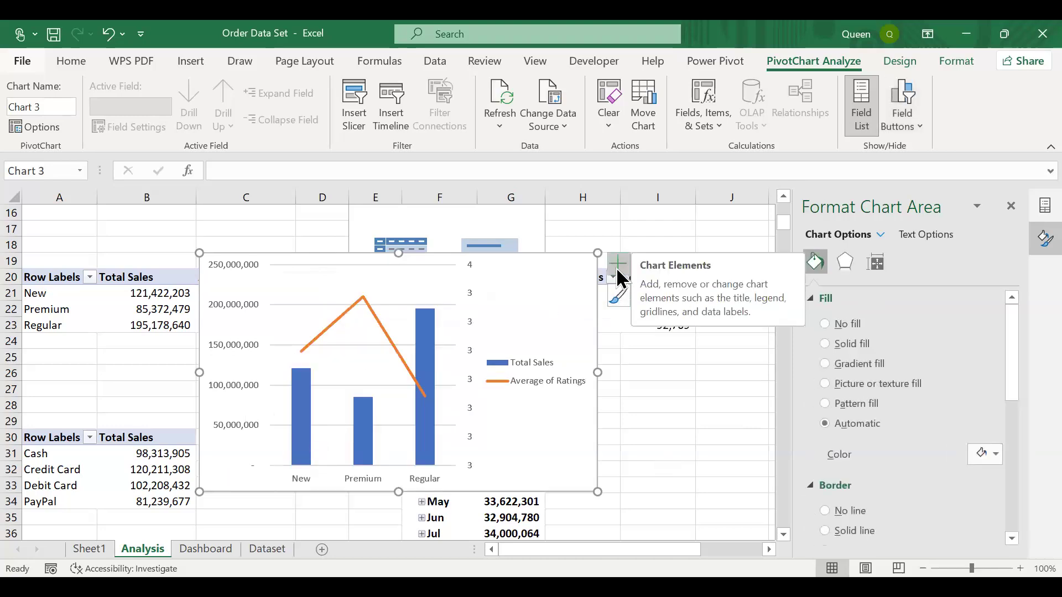
pyautogui.click(617, 267)
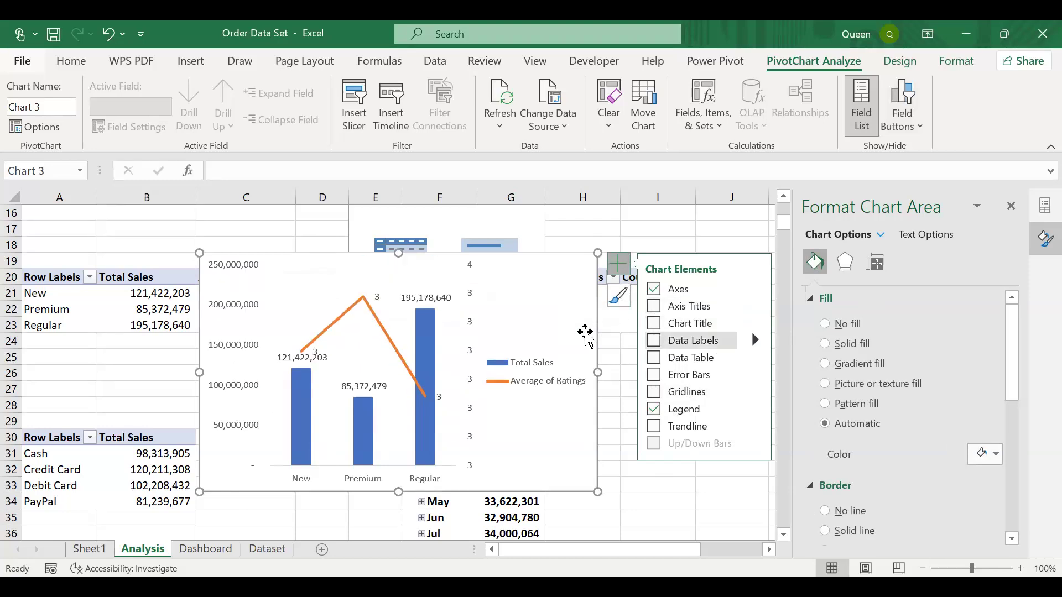
# Set the combo chart area to no fill and no border line, and narrow the chart slightly
pyautogui.rightClick(533, 334)
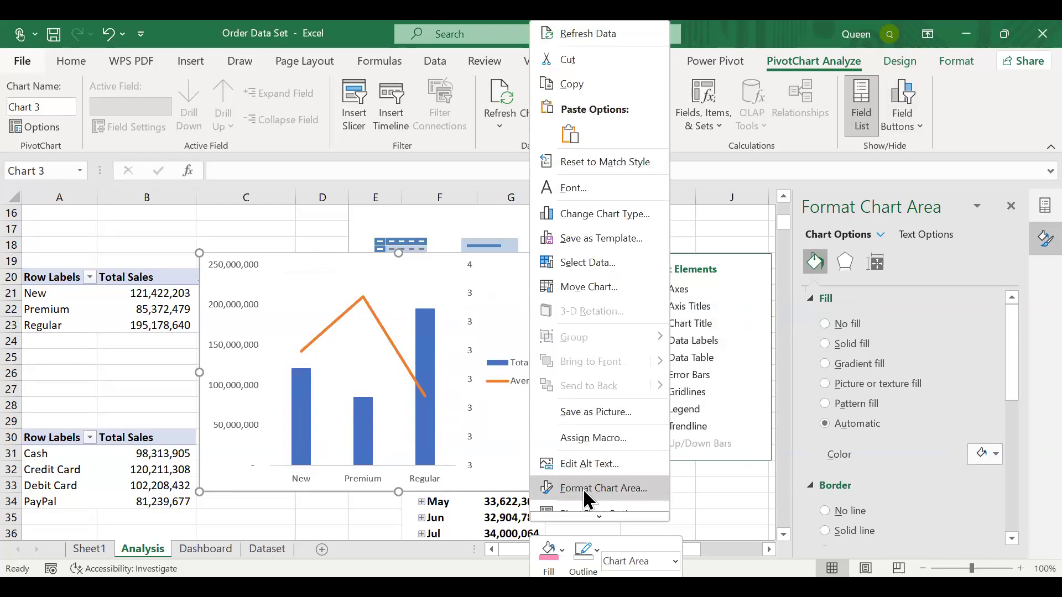
pyautogui.click(583, 489)
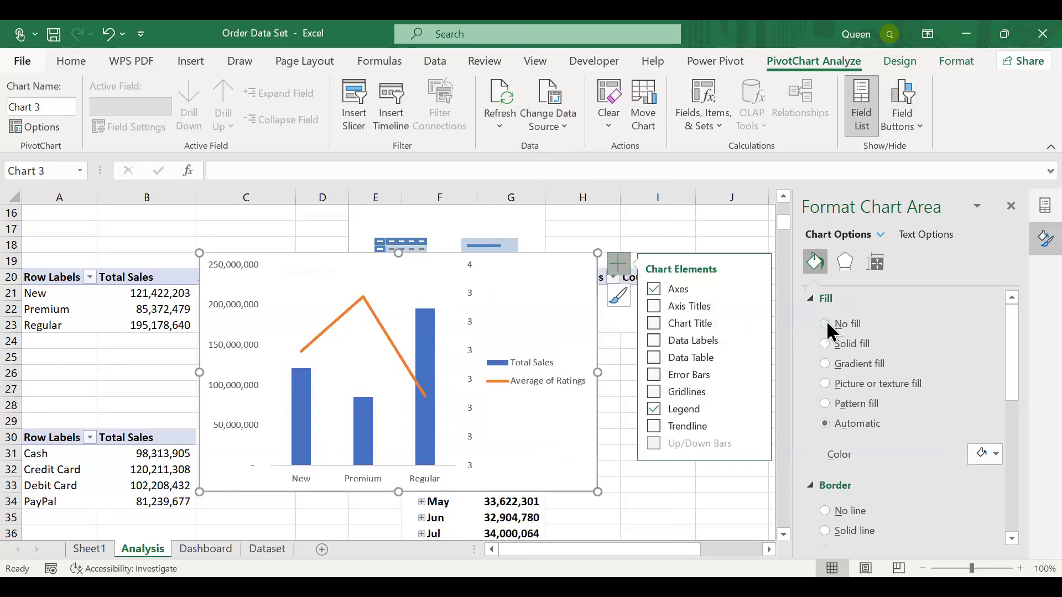
pyautogui.click(826, 323)
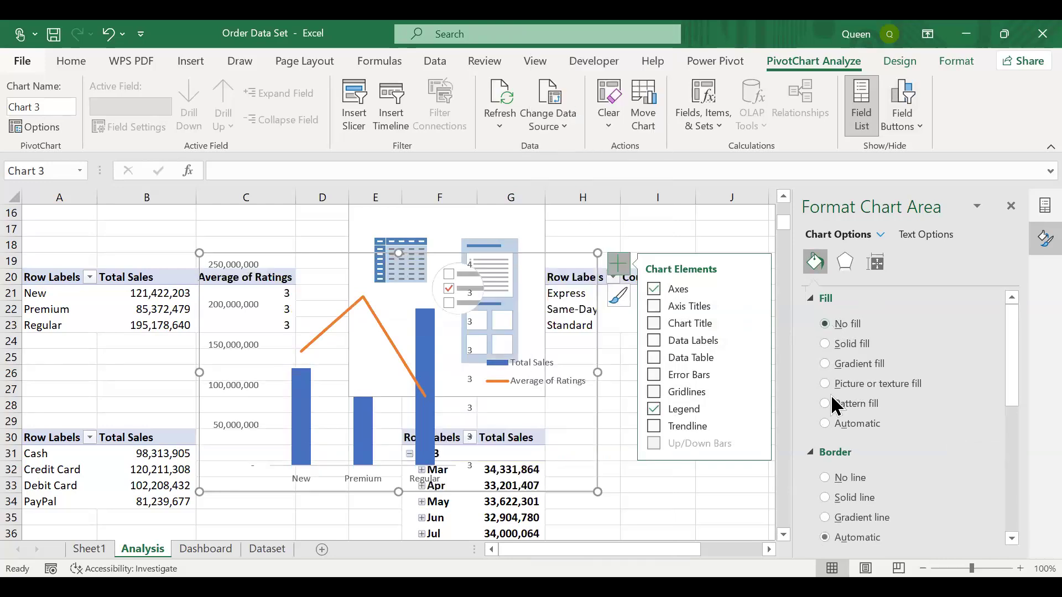
pyautogui.click(825, 477)
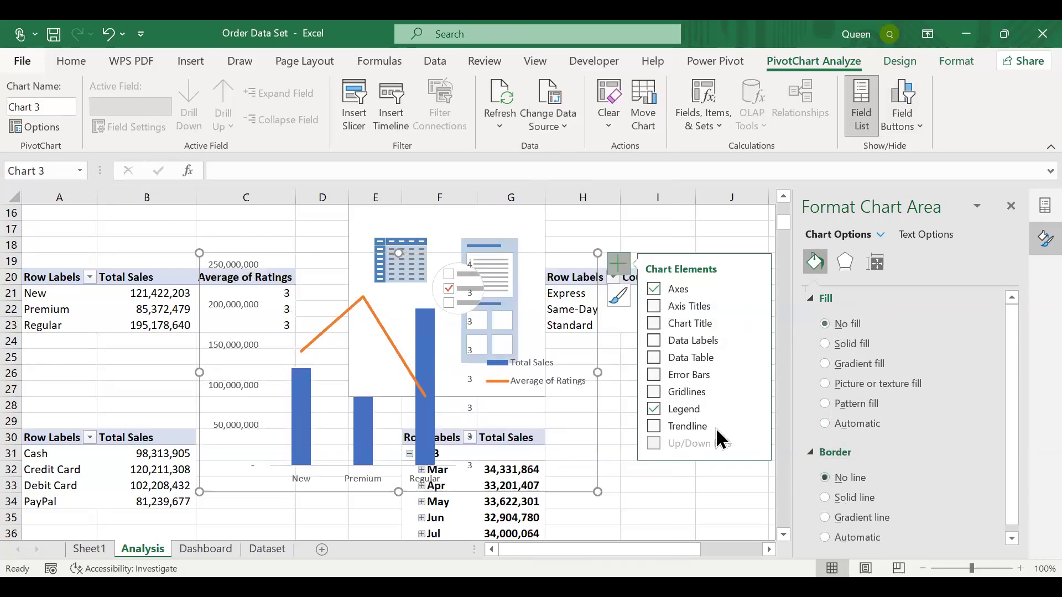
pyautogui.click(590, 373)
pyautogui.moveTo(591, 374); pyautogui.dragTo(589, 374)
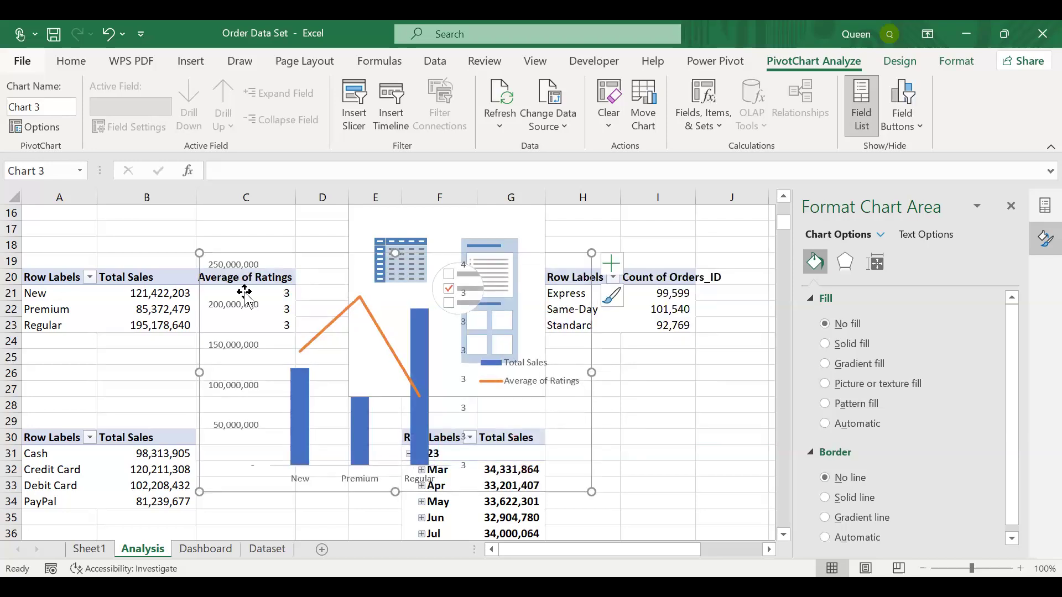
# Sort the customer segment pivot table by Total Sales from largest to smallest
pyautogui.moveTo(173, 299)
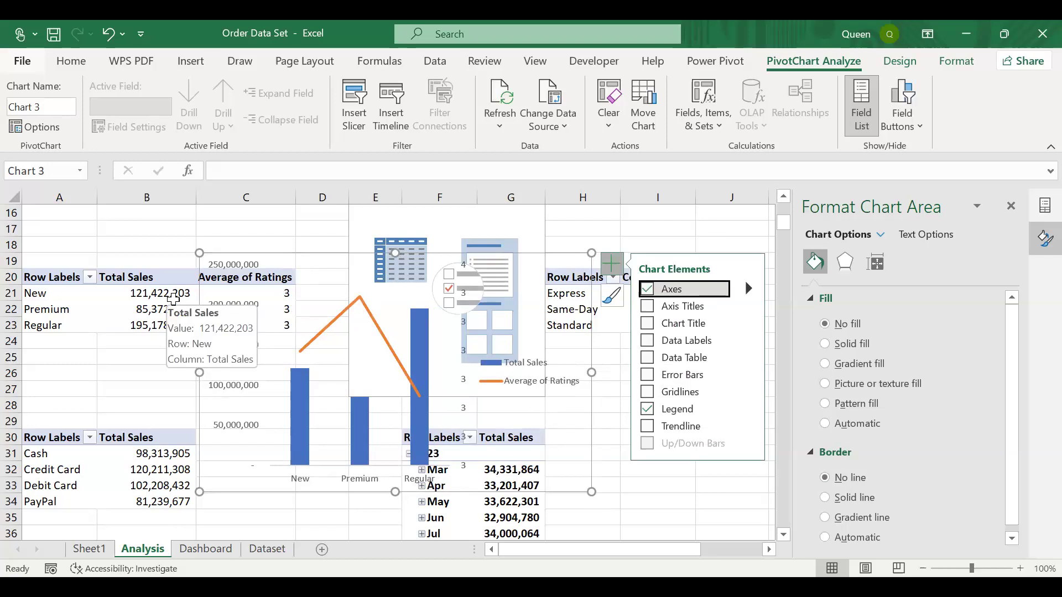
pyautogui.click(168, 294)
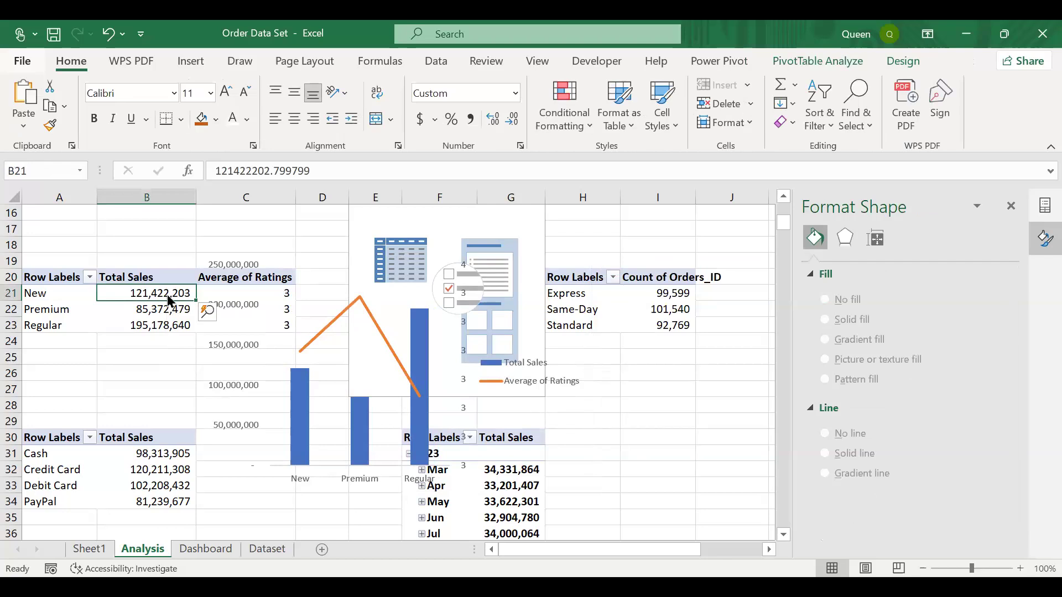
pyautogui.rightClick(169, 293)
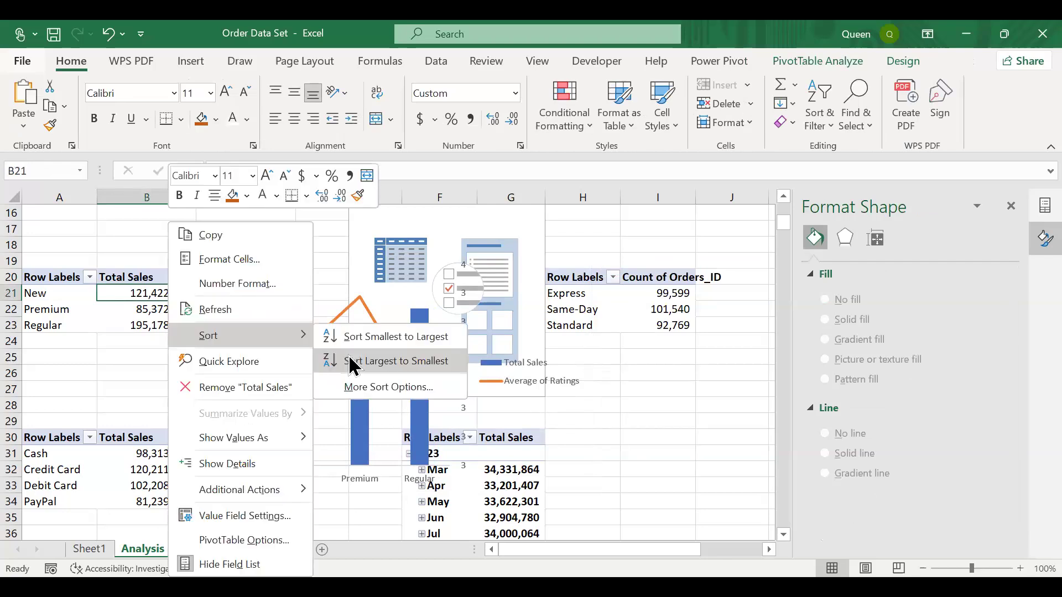
pyautogui.click(350, 358)
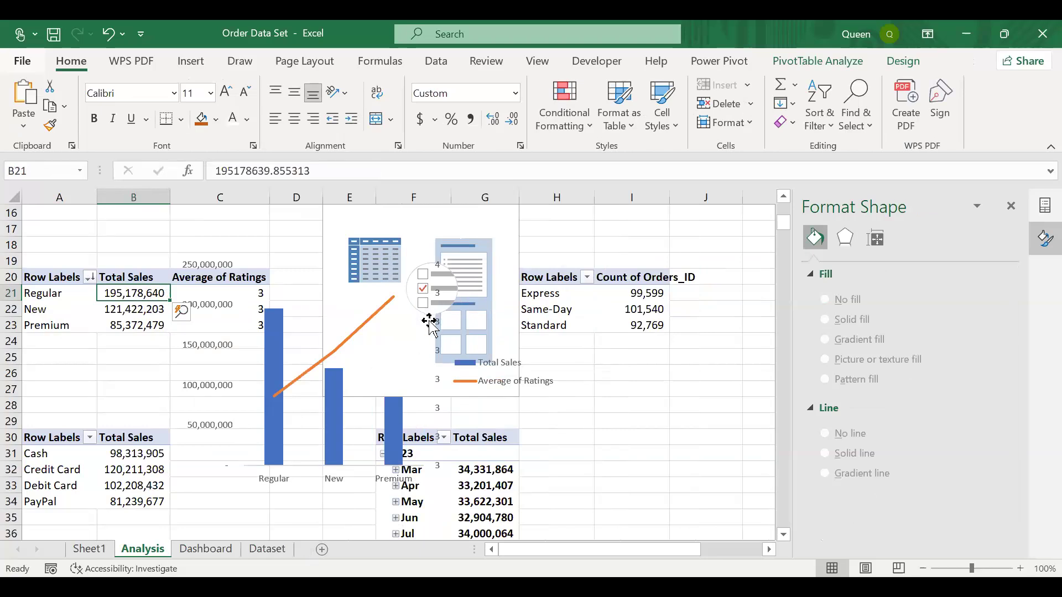
# Narrow the combo chart and fill its Total Sales columns with the recently used dark green
pyautogui.click(430, 326)
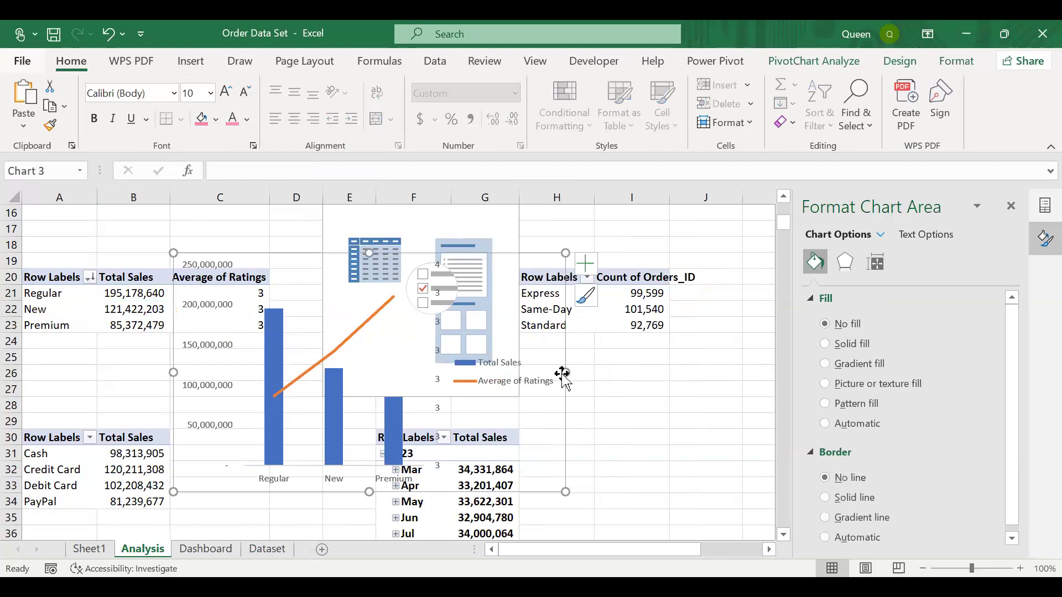
pyautogui.moveTo(565, 372); pyautogui.dragTo(526, 372)
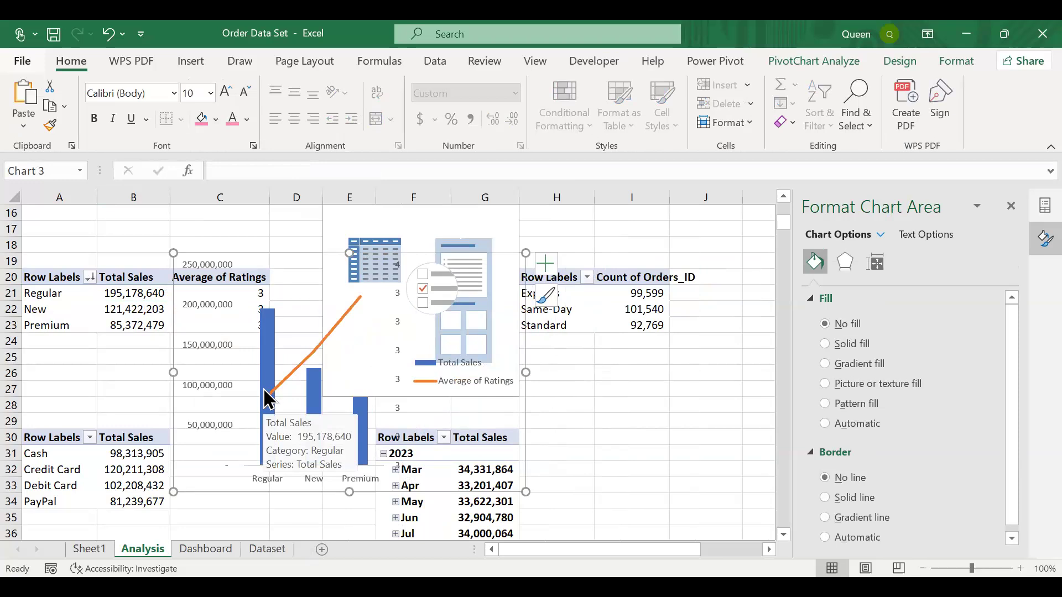
pyautogui.rightClick(268, 398)
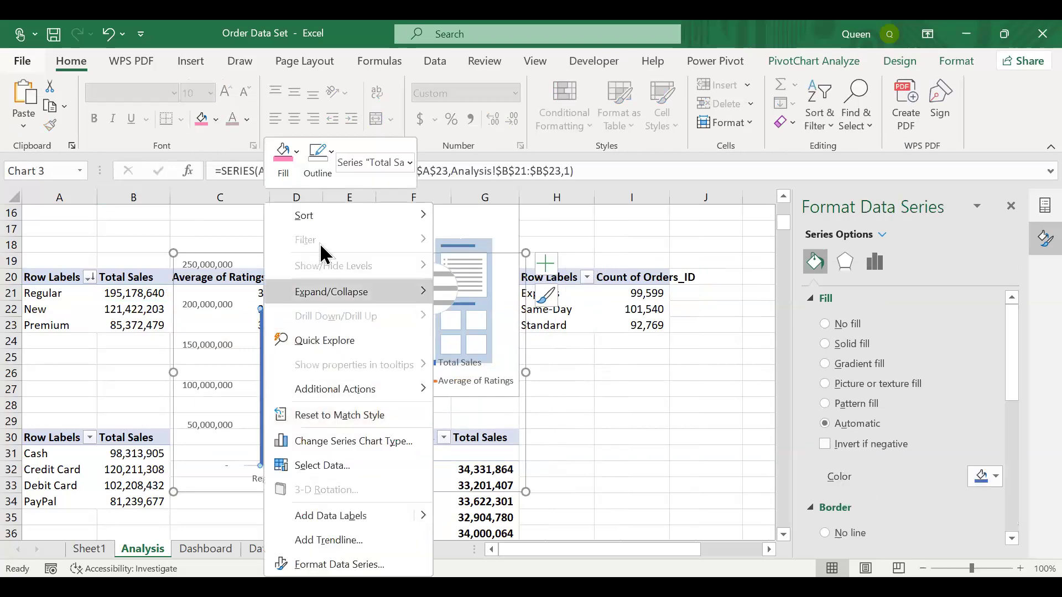
pyautogui.click(284, 182)
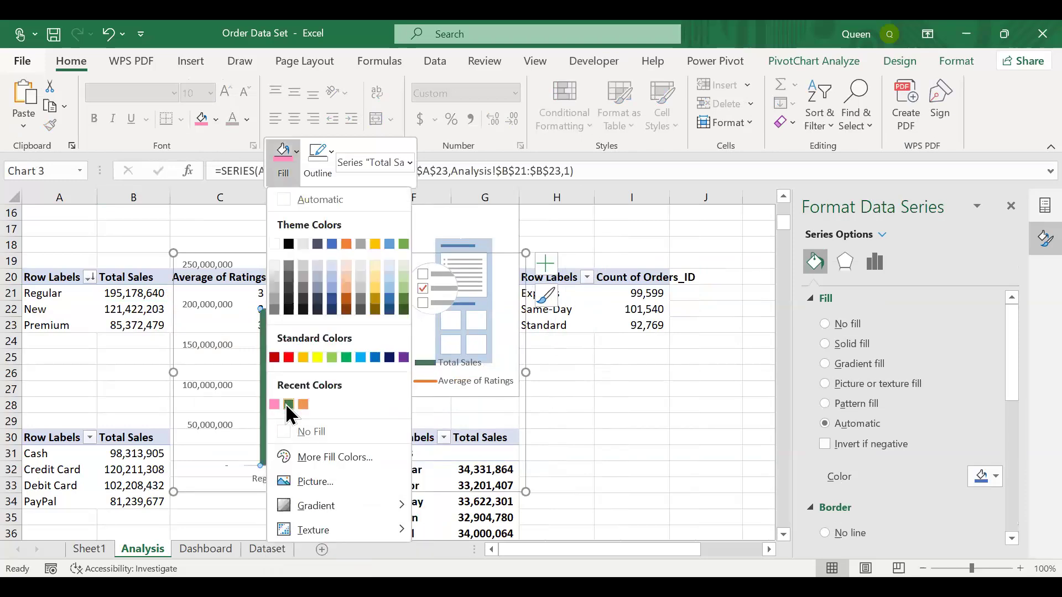
pyautogui.click(288, 405)
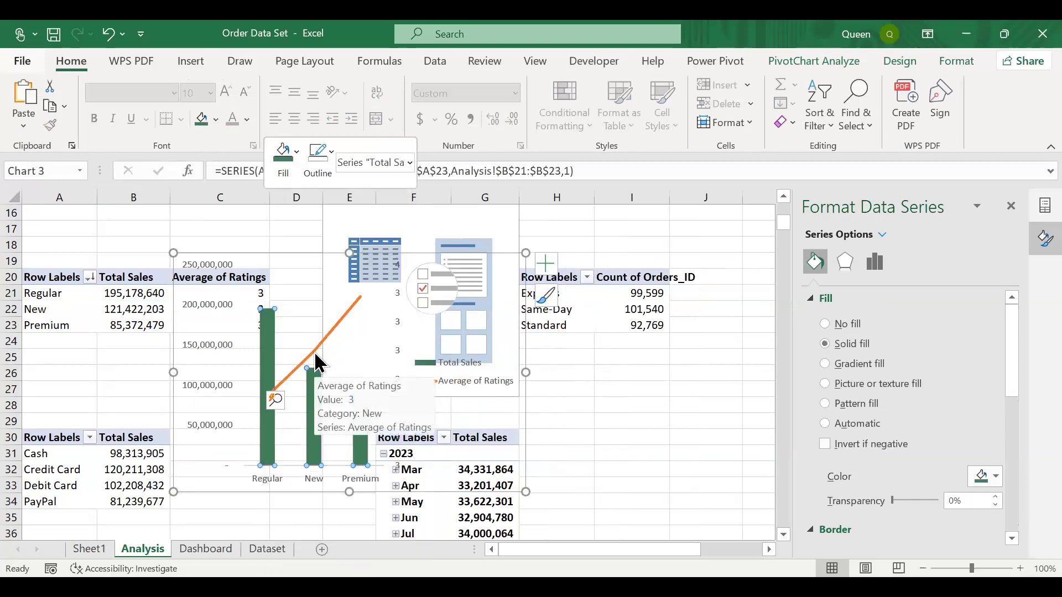
# Try to recolor the Average of Ratings line by applying the recently used pink as its fill
pyautogui.click(313, 350)
pyautogui.rightClick(313, 350)
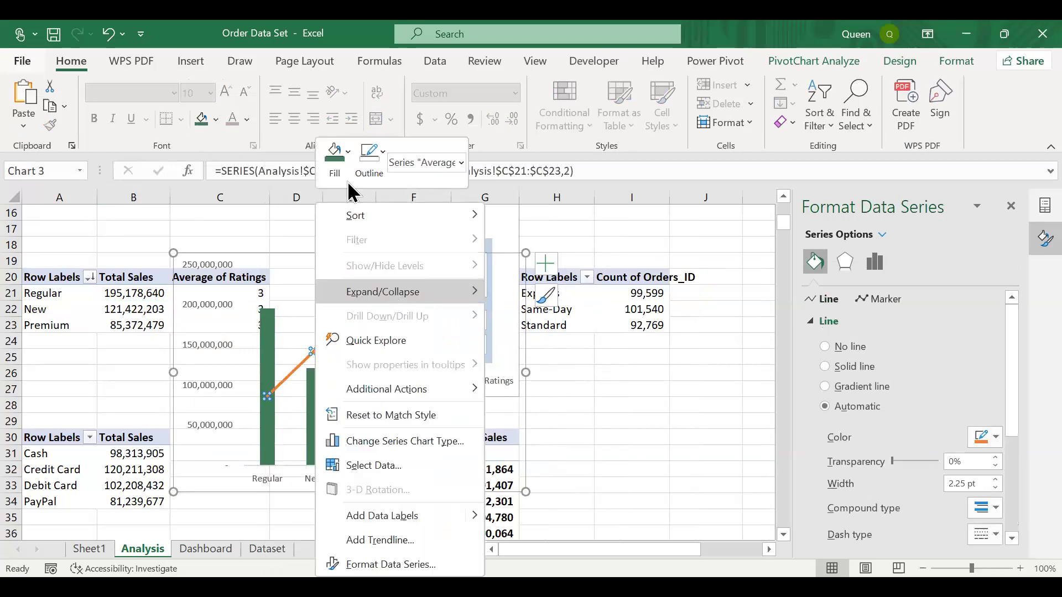
pyautogui.click(339, 166)
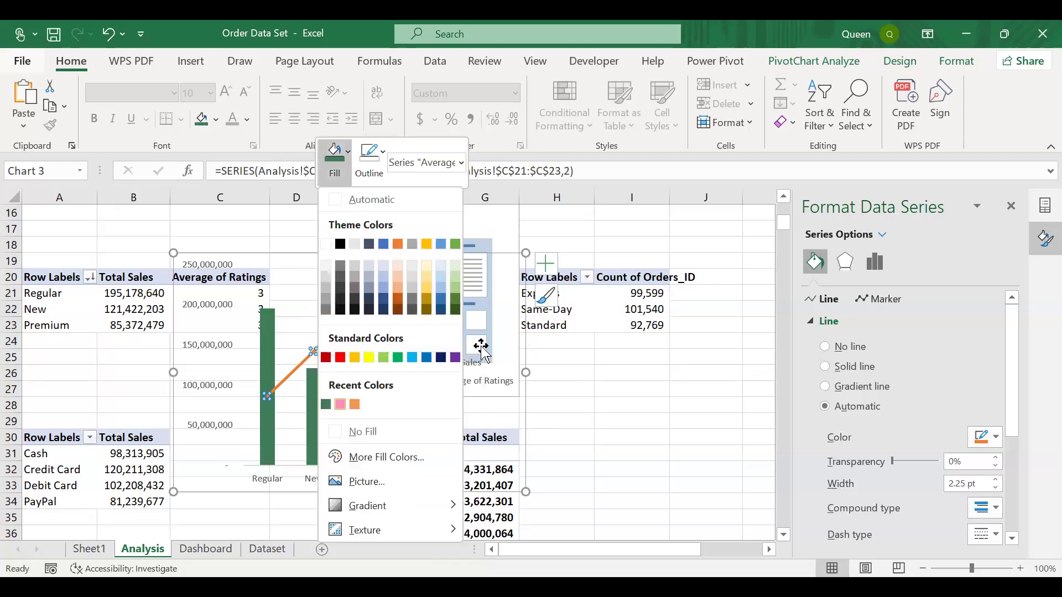
pyautogui.click(340, 404)
pyautogui.click(408, 365)
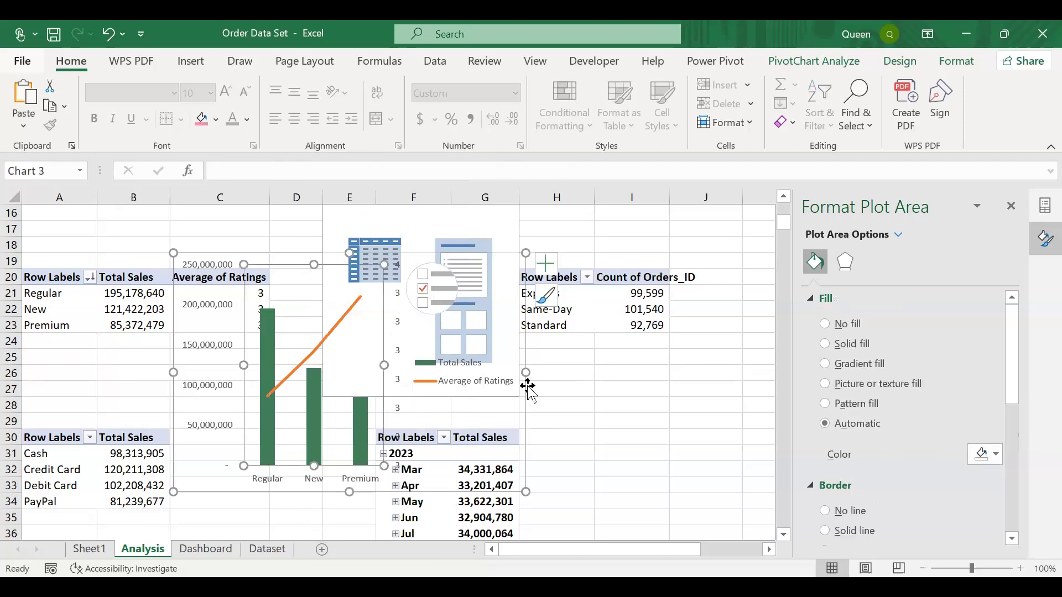
# Narrow the combo chart further and copy it onto the empty lower white card of the Dashboard sheet
pyautogui.moveTo(523, 374); pyautogui.dragTo(459, 375)
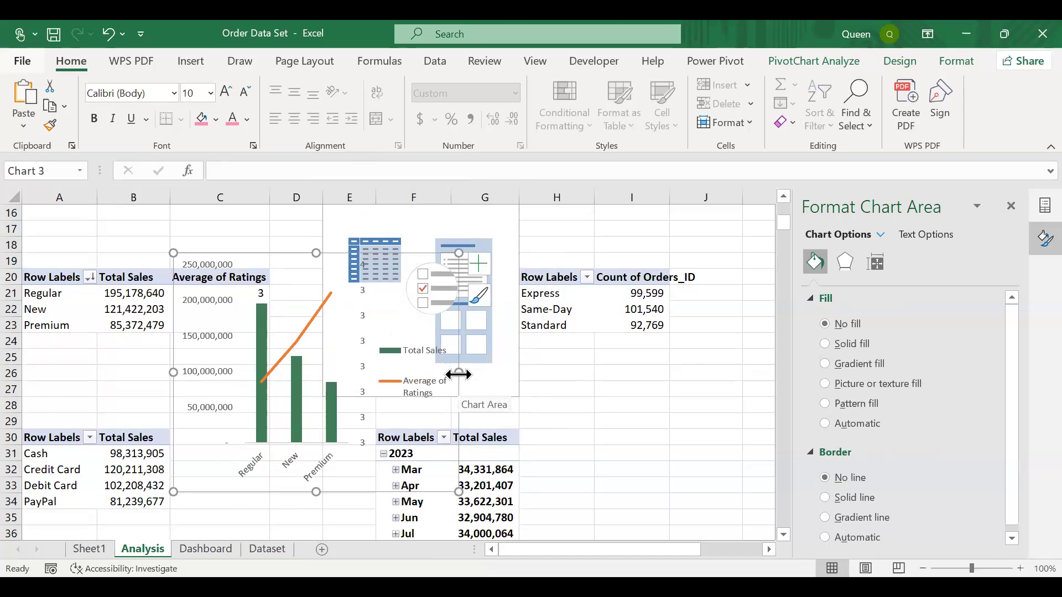
pyautogui.click(220, 549)
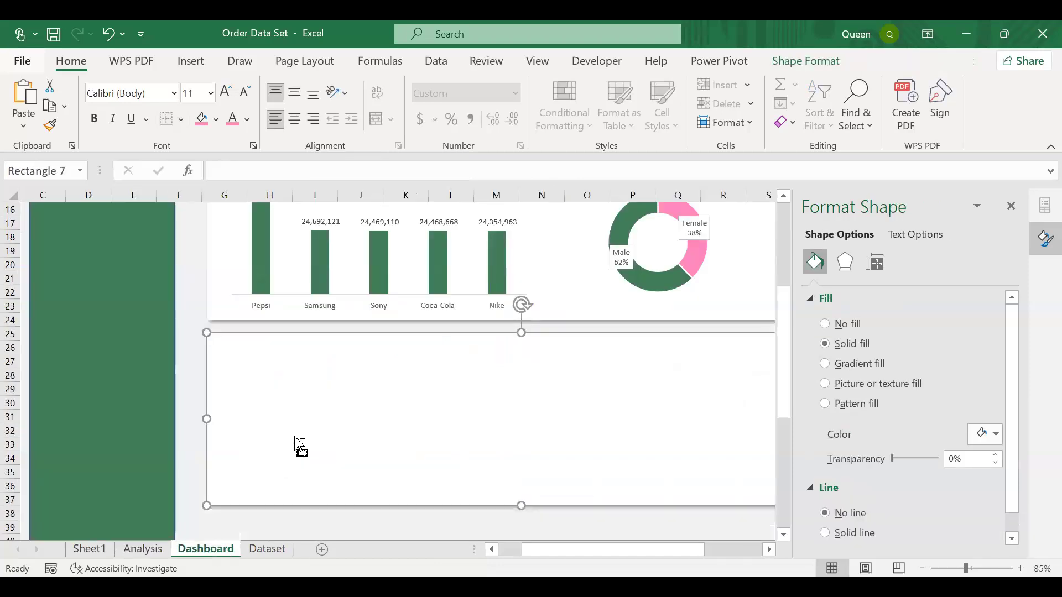
pyautogui.hotkey('ctrl', 'v')
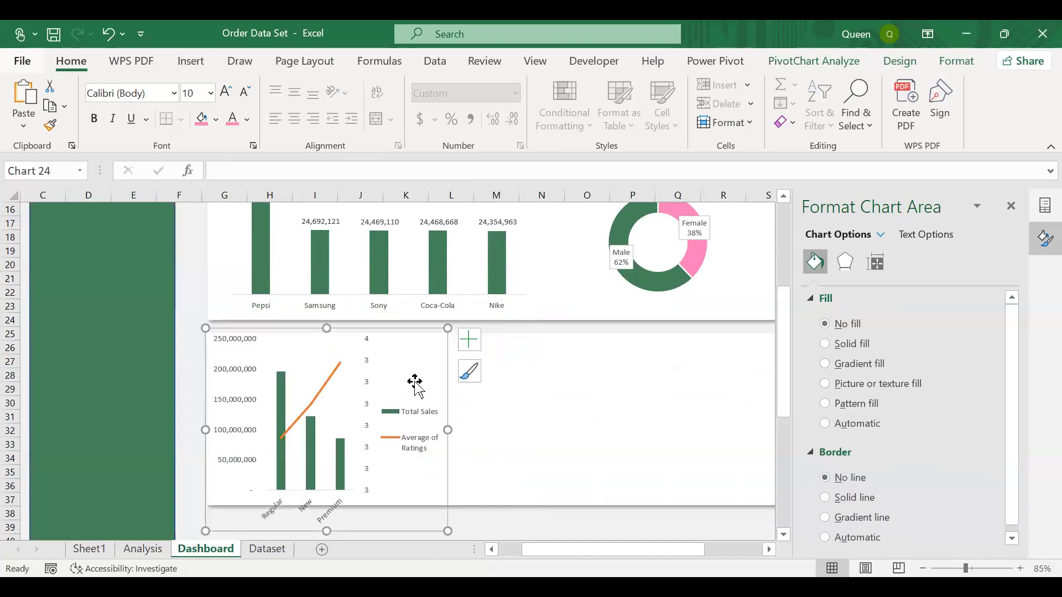
# Widen the pasted combo chart, shorten it to fit within the white card, and remove its legend
pyautogui.moveTo(448, 430); pyautogui.dragTo(478, 432)
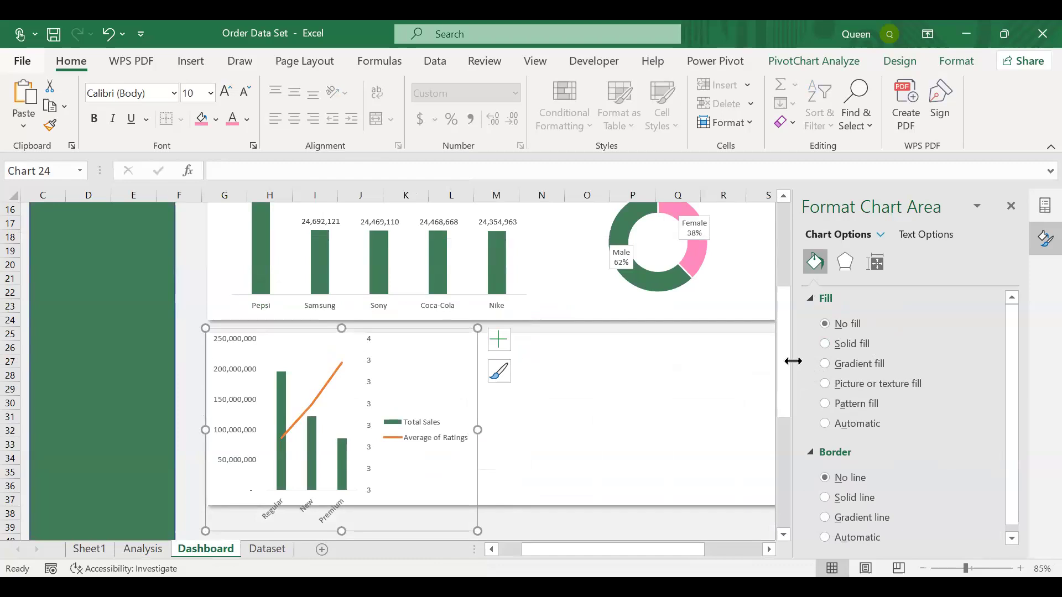
pyautogui.scroll(-2, 619, 407)
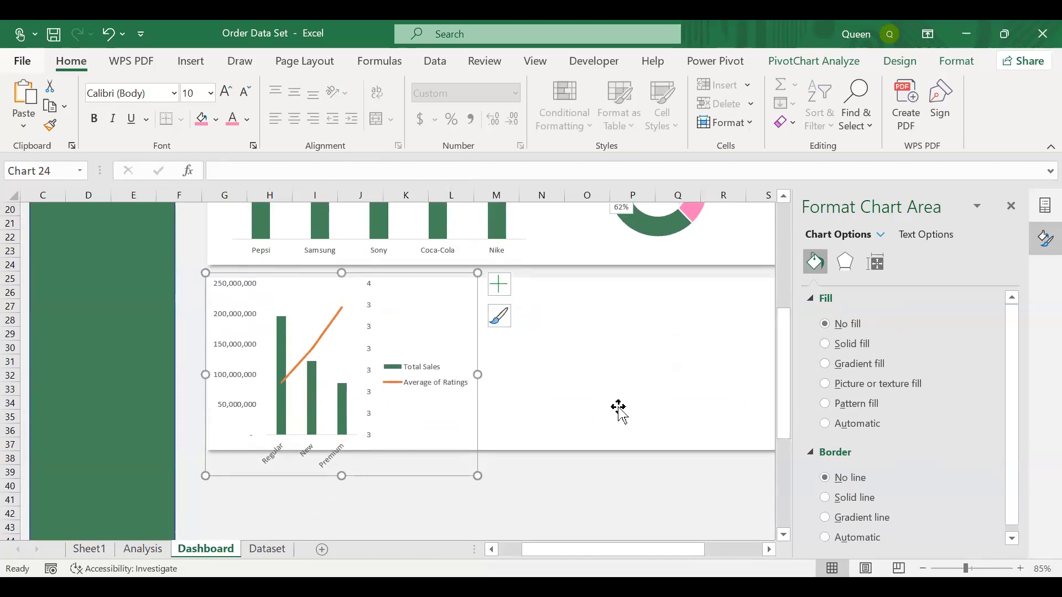
pyautogui.moveTo(341, 475); pyautogui.dragTo(346, 436)
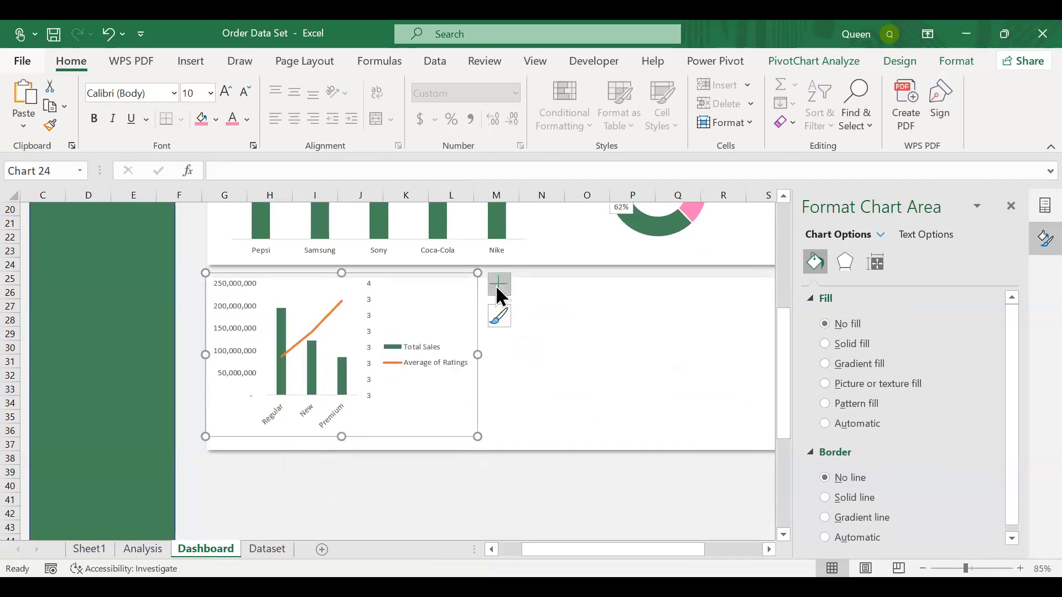
pyautogui.click(500, 285)
pyautogui.click(535, 431)
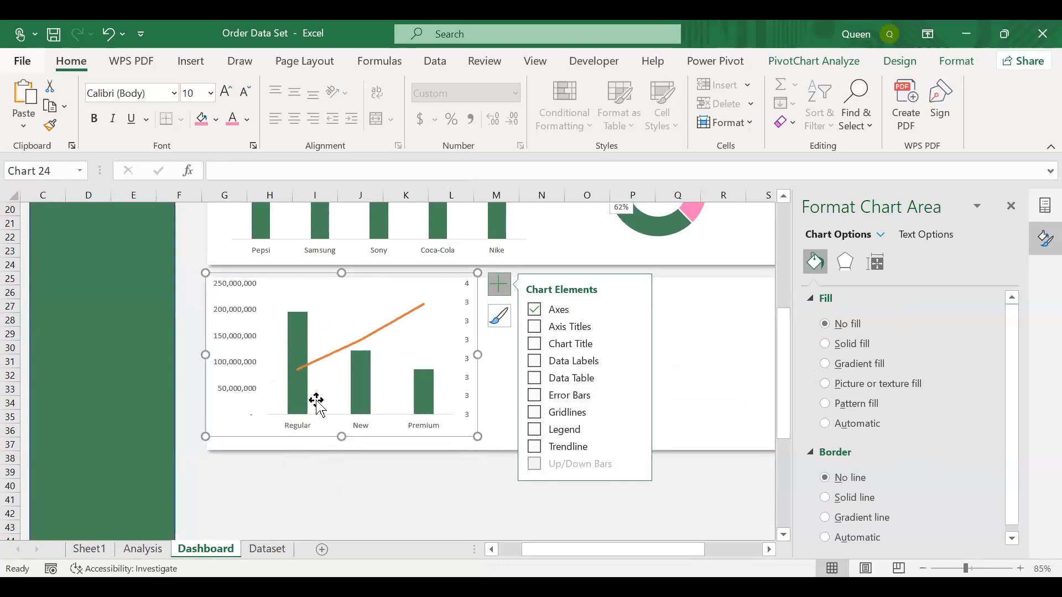
# Adjust the combo chart's edges to sit inside the white card, leaving space above it for a title
pyautogui.moveTo(342, 437); pyautogui.dragTo(343, 444)
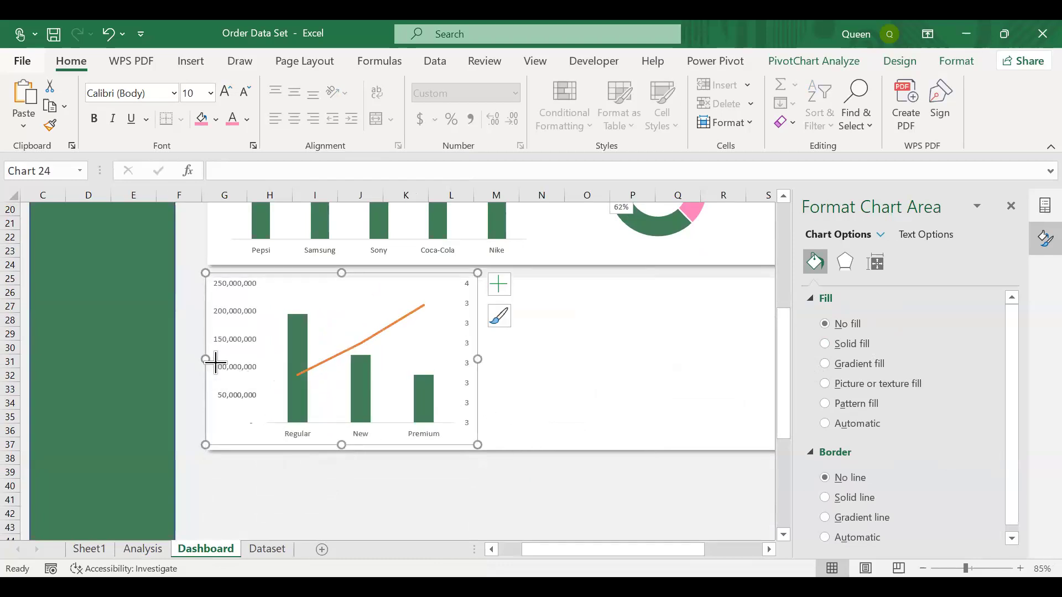
pyautogui.moveTo(215, 362); pyautogui.dragTo(215, 361)
pyautogui.moveTo(346, 273); pyautogui.dragTo(346, 286)
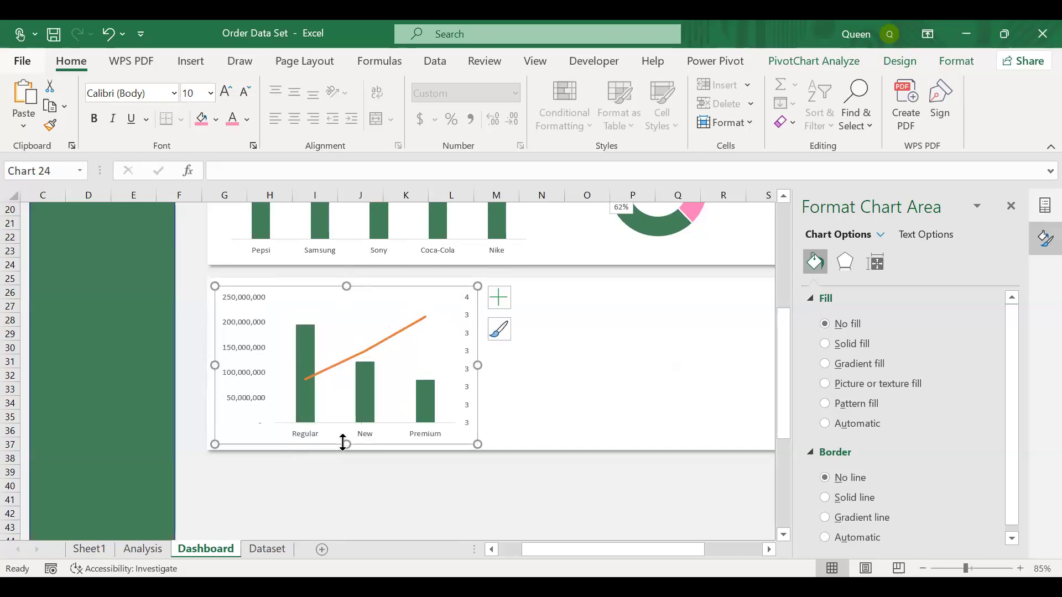
pyautogui.moveTo(344, 444); pyautogui.dragTo(346, 448)
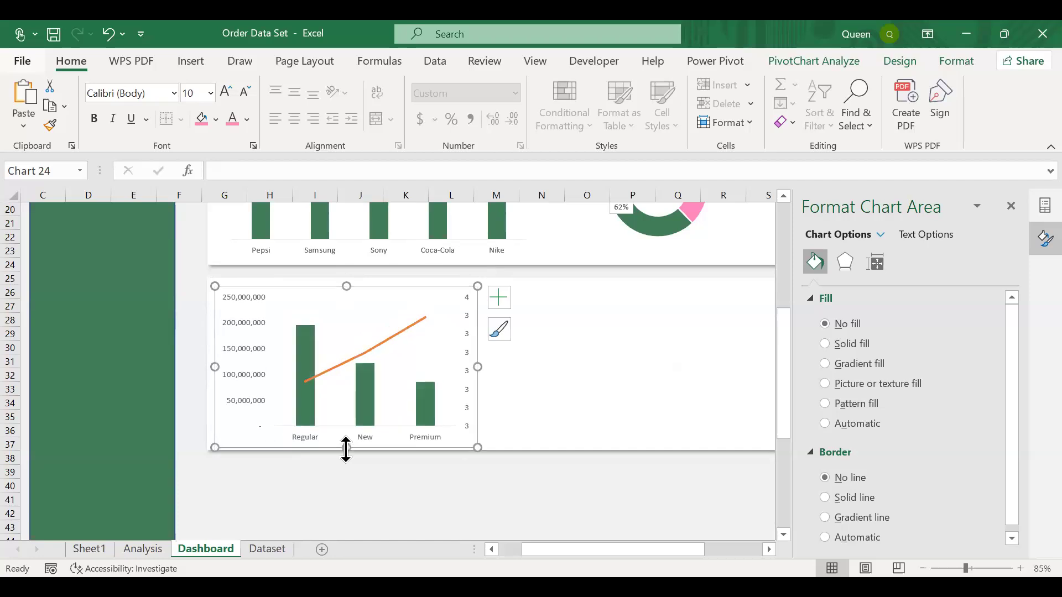
pyautogui.scroll(6, 346, 445)
pyautogui.scroll(-6, 346, 445)
pyautogui.moveTo(347, 287); pyautogui.dragTo(347, 301)
# Narrow the "Best Selling Brands" title text box slightly and paste a copy of it above the customer segment combo chart
pyautogui.scroll(5, 353, 284)
pyautogui.click(312, 310)
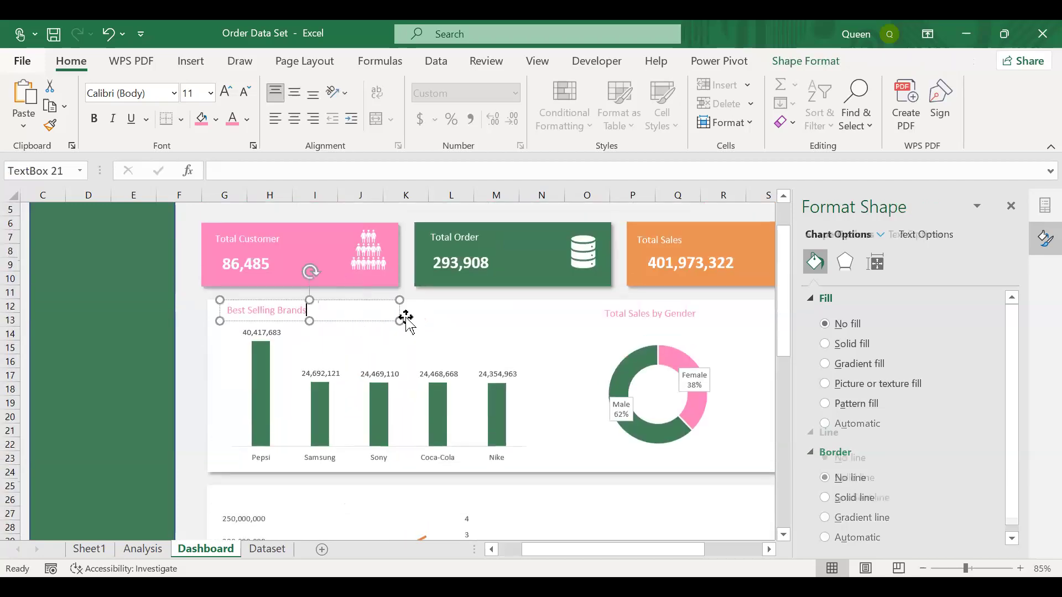
pyautogui.moveTo(398, 316); pyautogui.dragTo(389, 320)
pyautogui.scroll(-5, 389, 320)
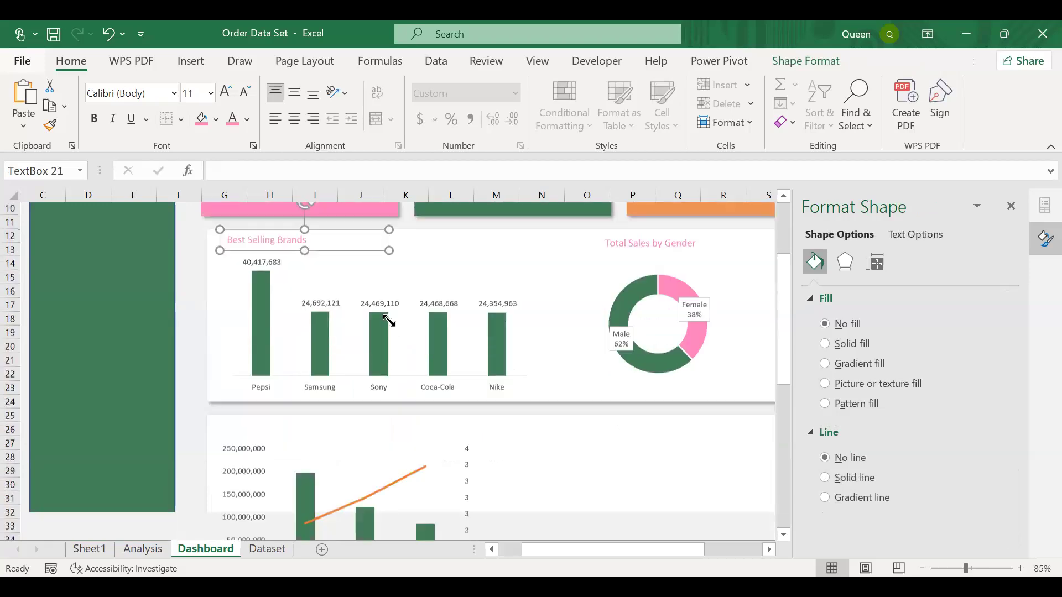
pyautogui.click(302, 295)
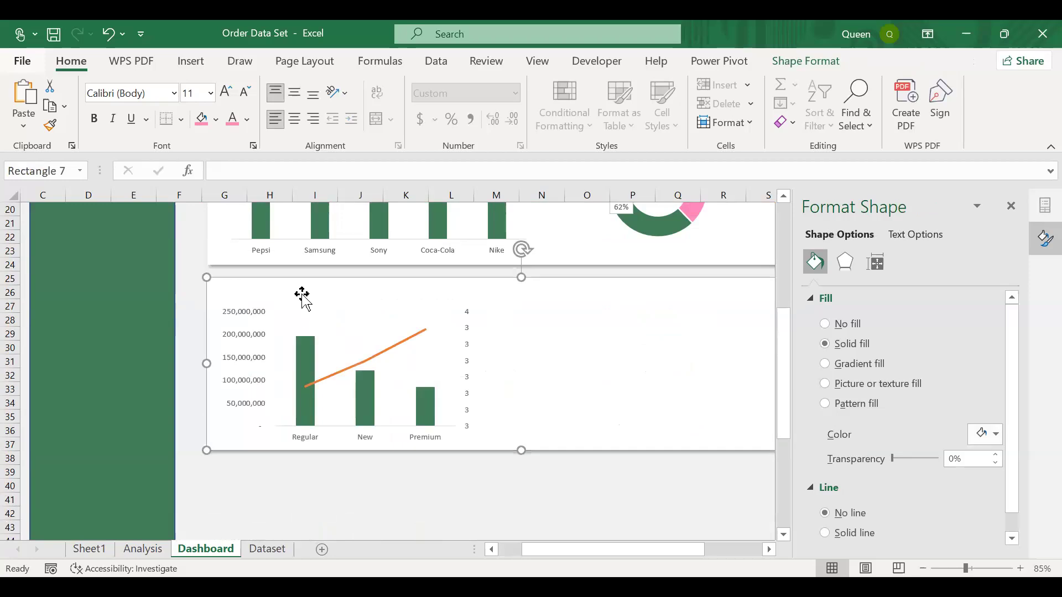
pyautogui.hotkey('ctrl', 'v')
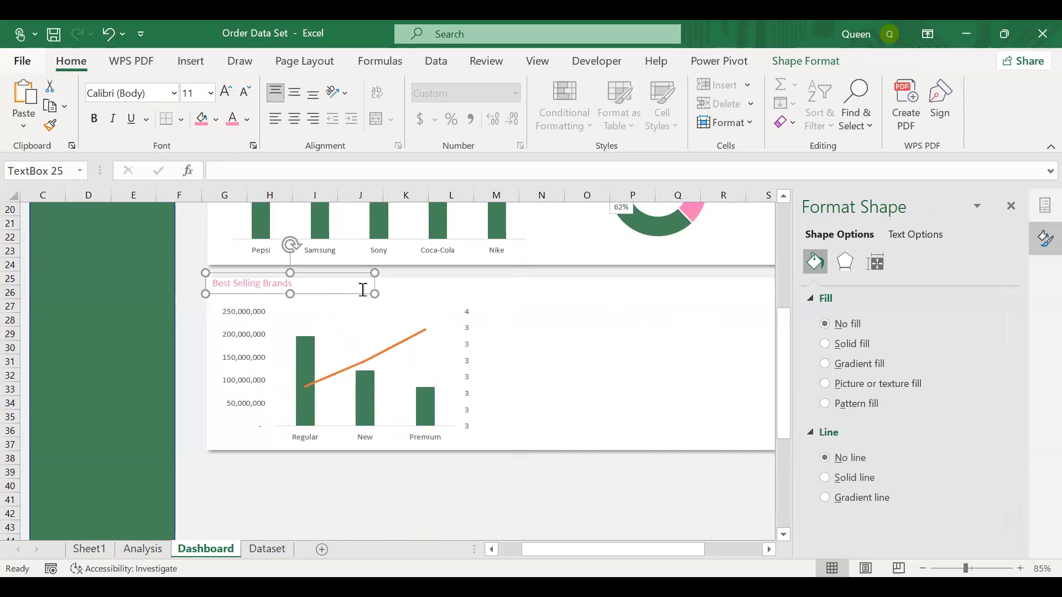
# Widen the pasted title text box to span the customer segment chart and fit its height within the gap above the chart
pyautogui.moveTo(382, 298); pyautogui.dragTo(408, 311)
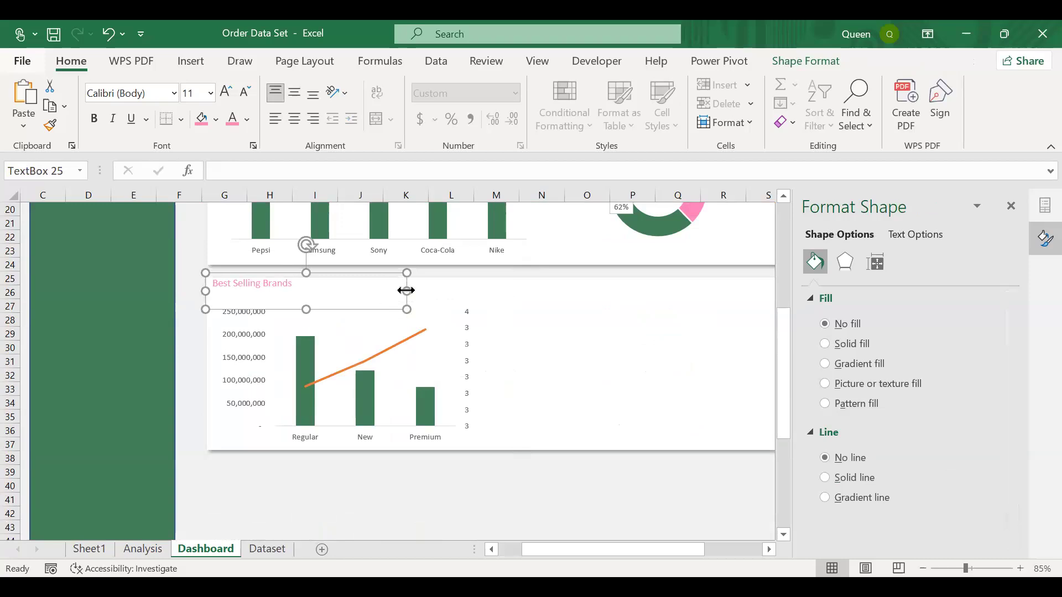
pyautogui.moveTo(445, 297); pyautogui.dragTo(484, 296)
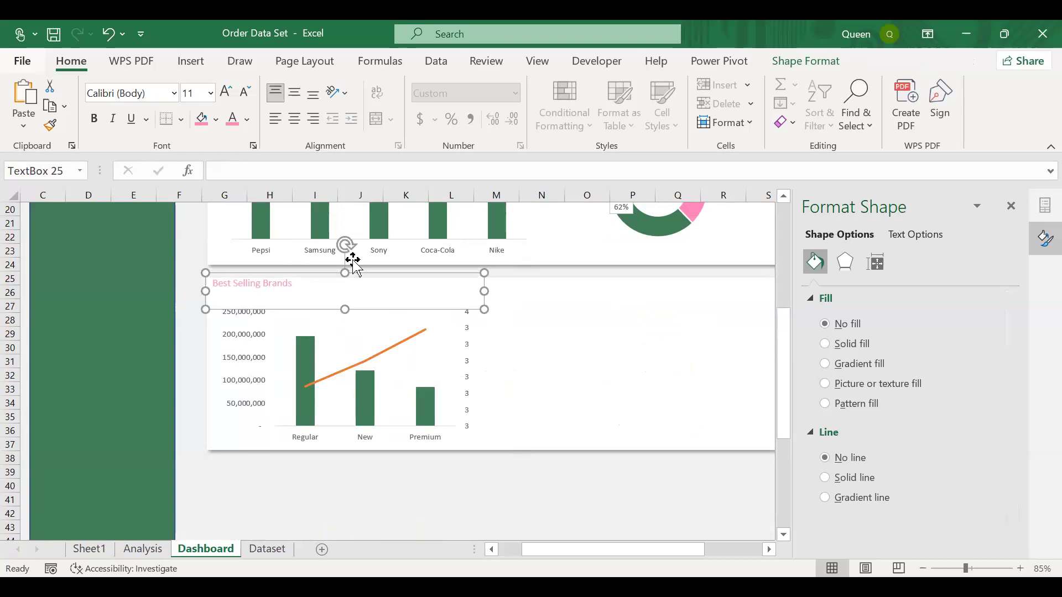
pyautogui.moveTo(345, 273); pyautogui.dragTo(343, 303)
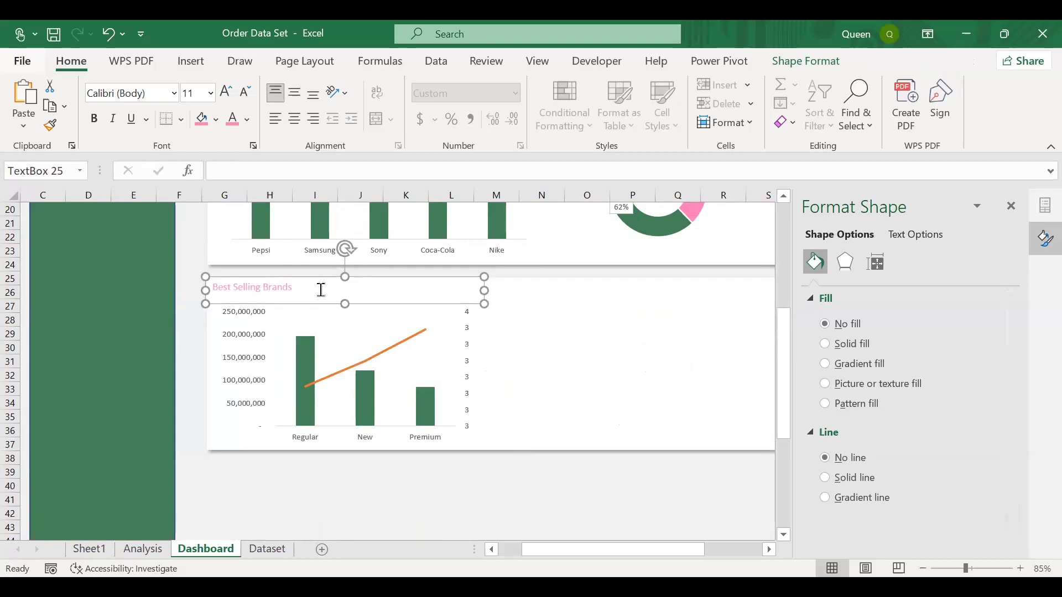
# Replace the text box wording with "Customer Segment Performance: Sales vs Rating"
pyautogui.click(321, 288)
pyautogui.press('BackSpace')
pyautogui.press('BackSpace')
pyautogui.press('BackSpace')
pyautogui.press('BackSpace')
pyautogui.press('BackSpace')
pyautogui.press('BackSpace')
pyautogui.press('BackSpace')
pyautogui.press('BackSpace')
pyautogui.press('BackSpace')
pyautogui.press('BackSpace')
pyautogui.press('BackSpace')
pyautogui.press('BackSpace')
pyautogui.press('BackSpace')
pyautogui.press('BackSpace')
pyautogui.press('BackSpace')
pyautogui.press('BackSpace')
pyautogui.write('Customer Seg')
pyautogui.press('BackSpace')
pyautogui.press('BackSpace')
pyautogui.press('BackSpace')
pyautogui.press('BackSpace')
pyautogui.press('BackSpace')
pyautogui.press('BackSpace')
pyautogui.press('BackSpace')
pyautogui.press('BackSpace')
pyautogui.press('BackSpace')
pyautogui.press('BackSpace')
pyautogui.press('BackSpace')
pyautogui.press('BackSpace')
pyautogui.press('BackSpace')
pyautogui.press('BackSpace')
pyautogui.write('Cust')
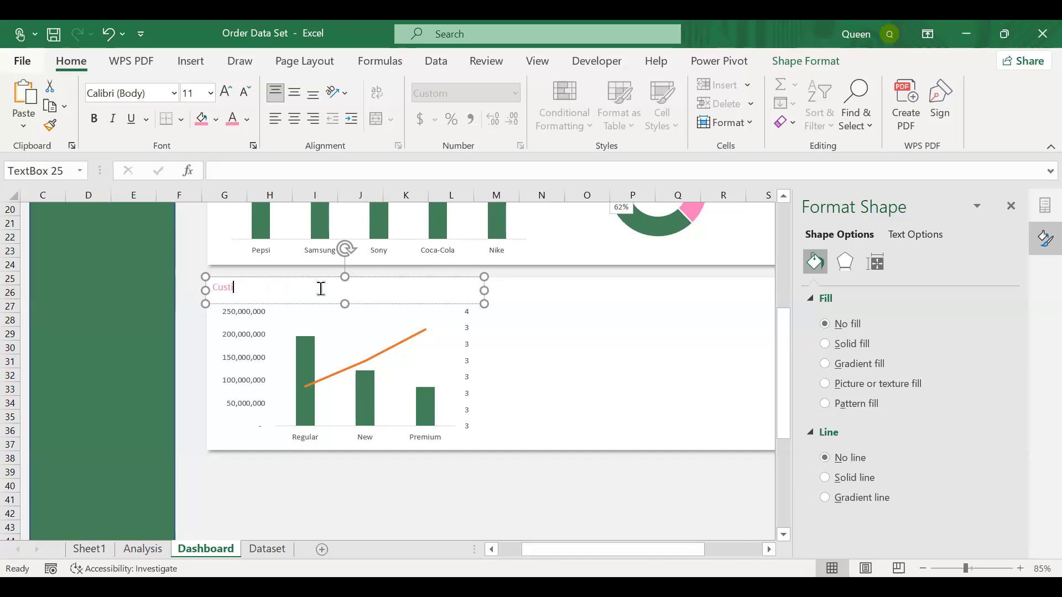
pyautogui.write('omer Segment Perfo')
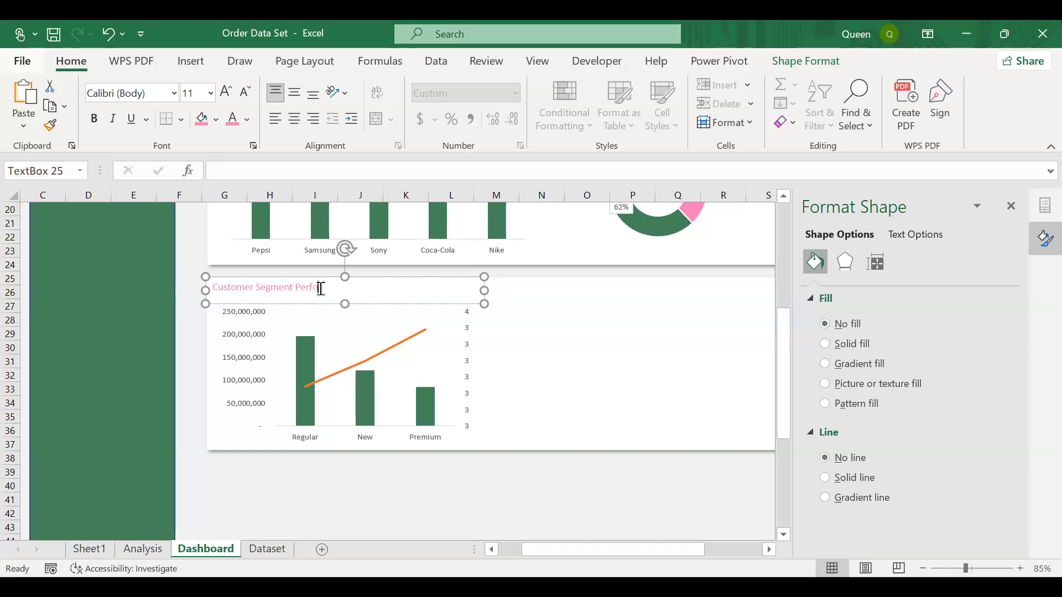
pyautogui.write('rmance: Sales Vs')
pyautogui.press('BackSpace')
pyautogui.write('vs Rat')
pyautogui.moveTo(348, 275); pyautogui.dragTo(348, 277)
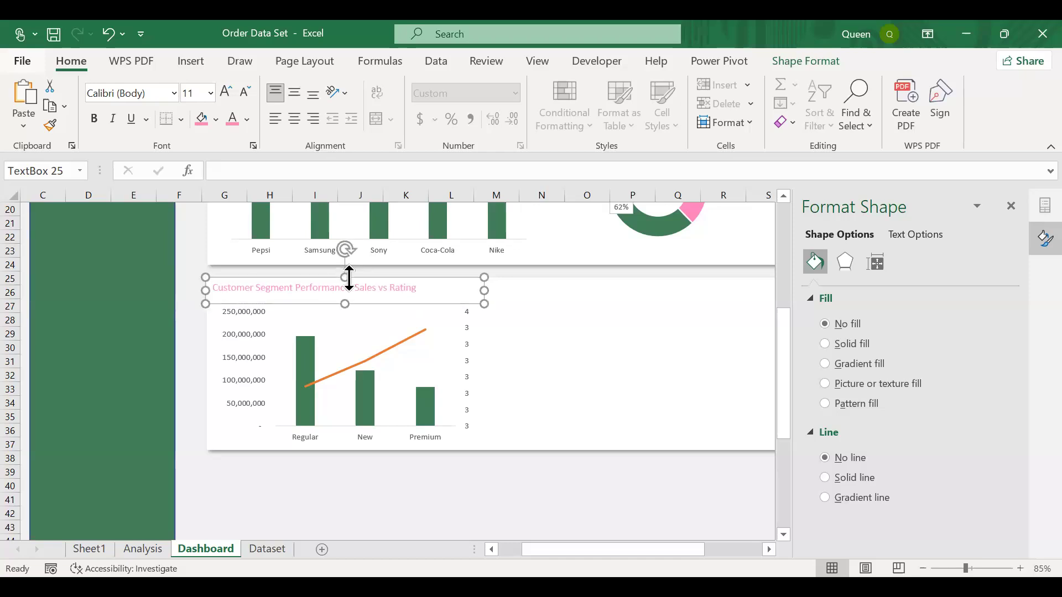
# Try to recolor the average ratings line by giving the series a pink fill
pyautogui.click(389, 364)
pyautogui.rightClick(389, 364)
pyautogui.click(407, 169)
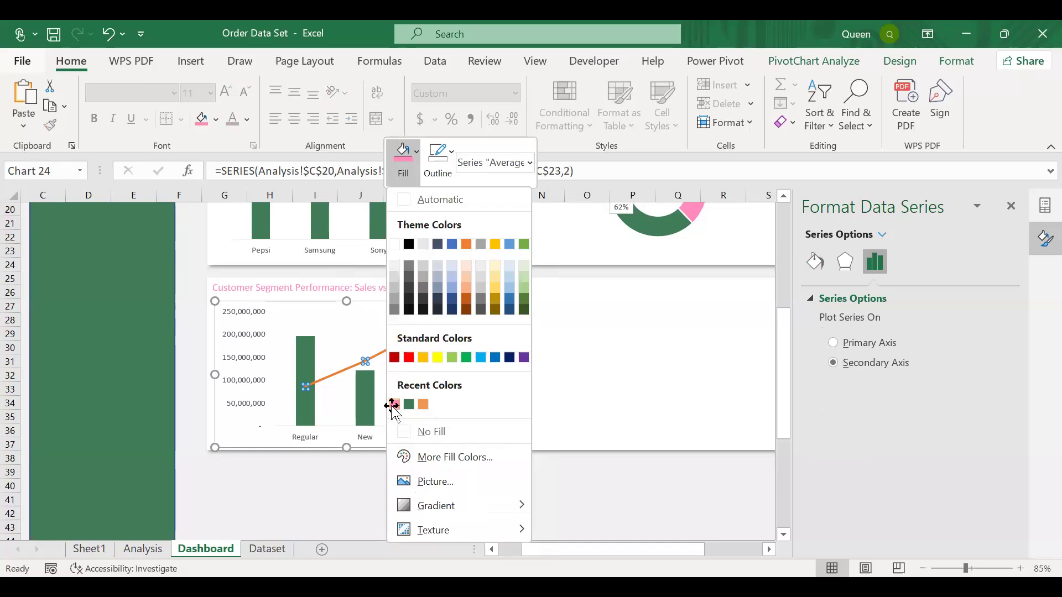
pyautogui.click(394, 404)
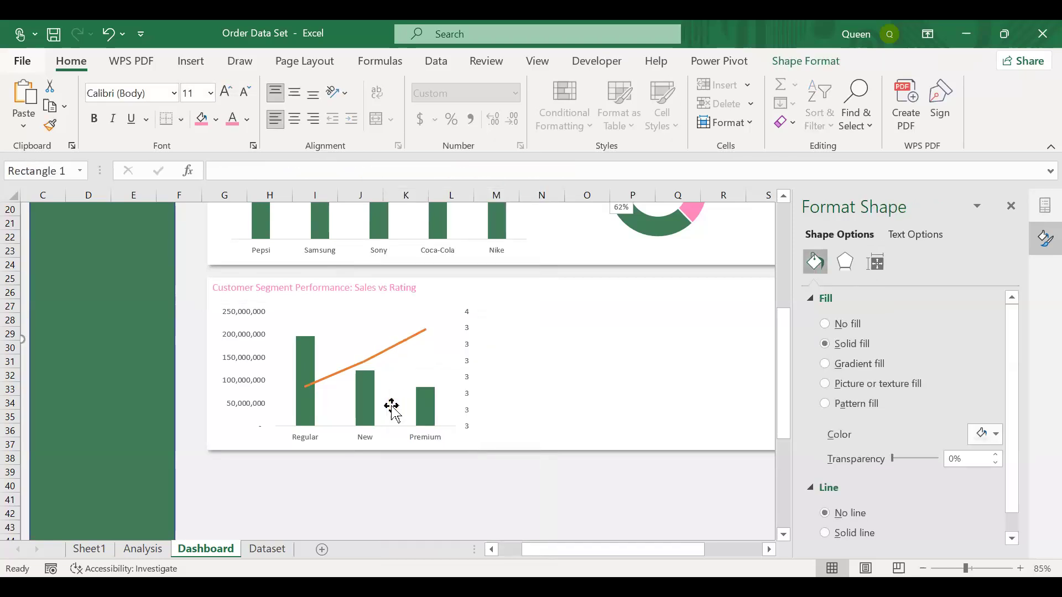
# Set the line color of the combo chart's Average of Ratings series to the recently used pink
pyautogui.click(336, 389)
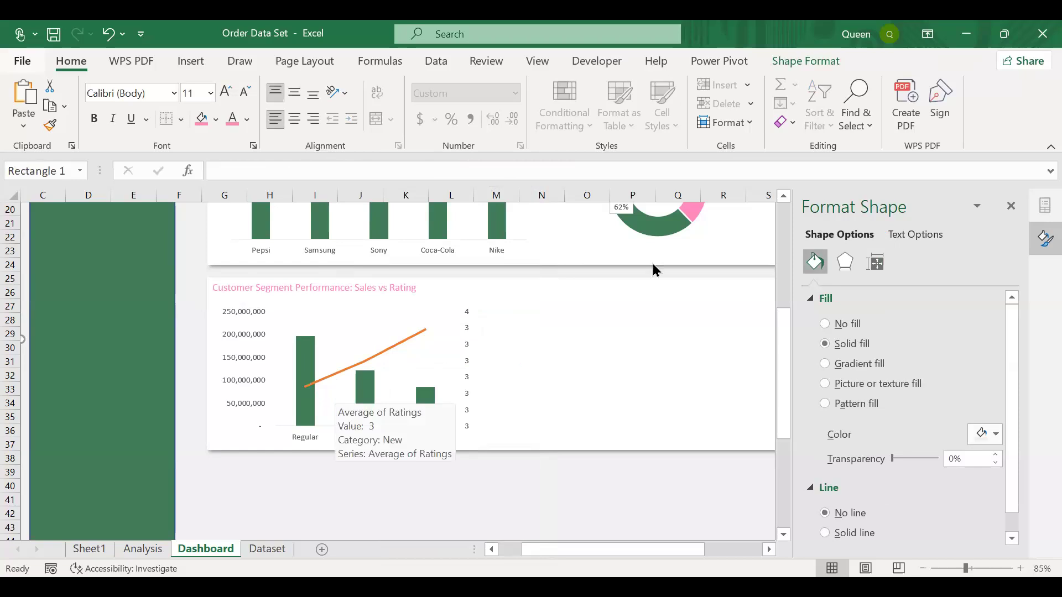
pyautogui.click(814, 262)
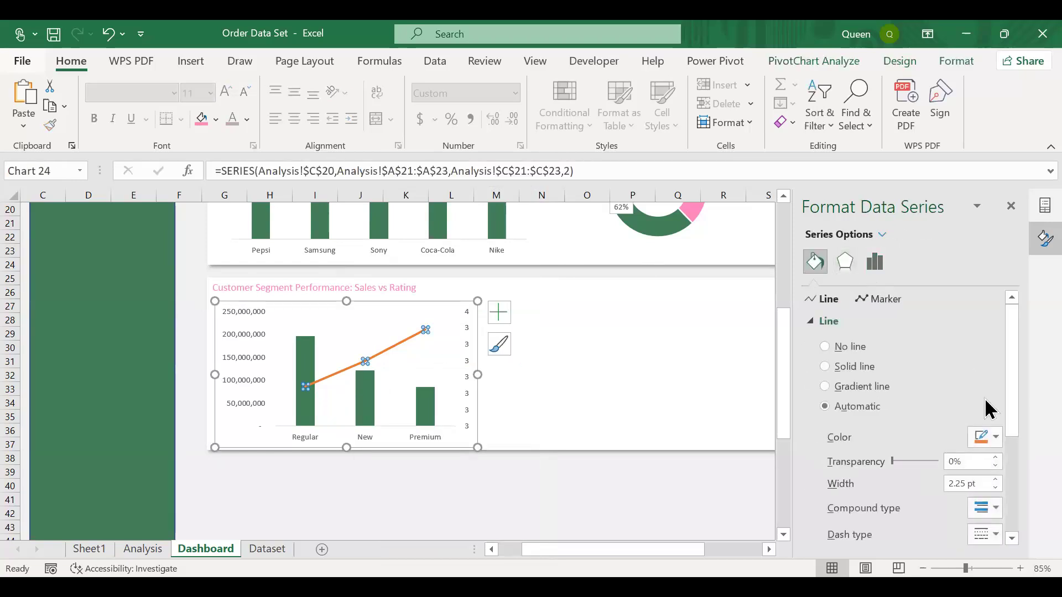
pyautogui.click(995, 437)
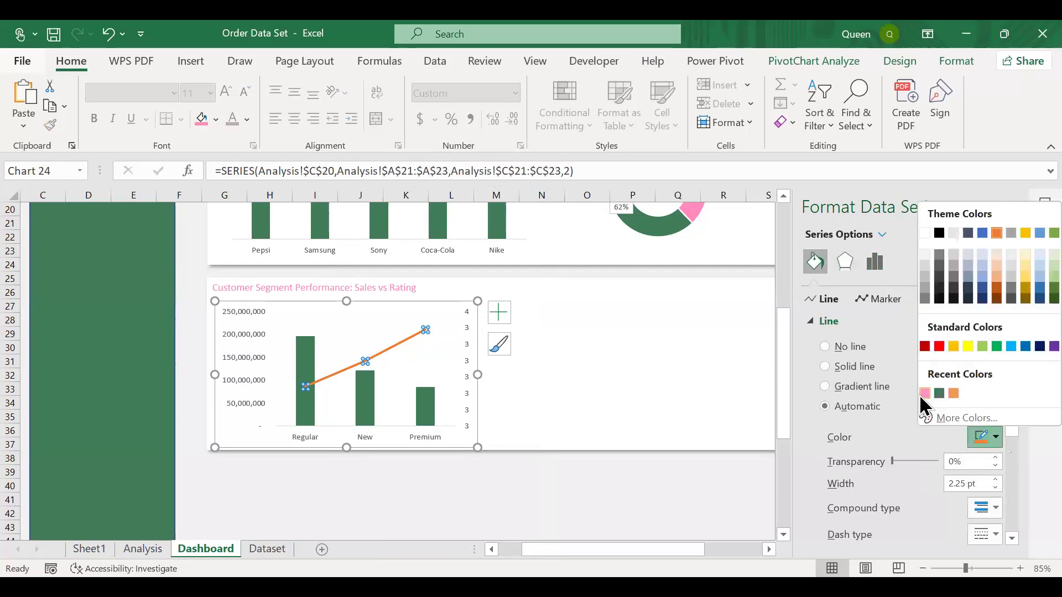
pyautogui.click(924, 394)
pyautogui.click(675, 361)
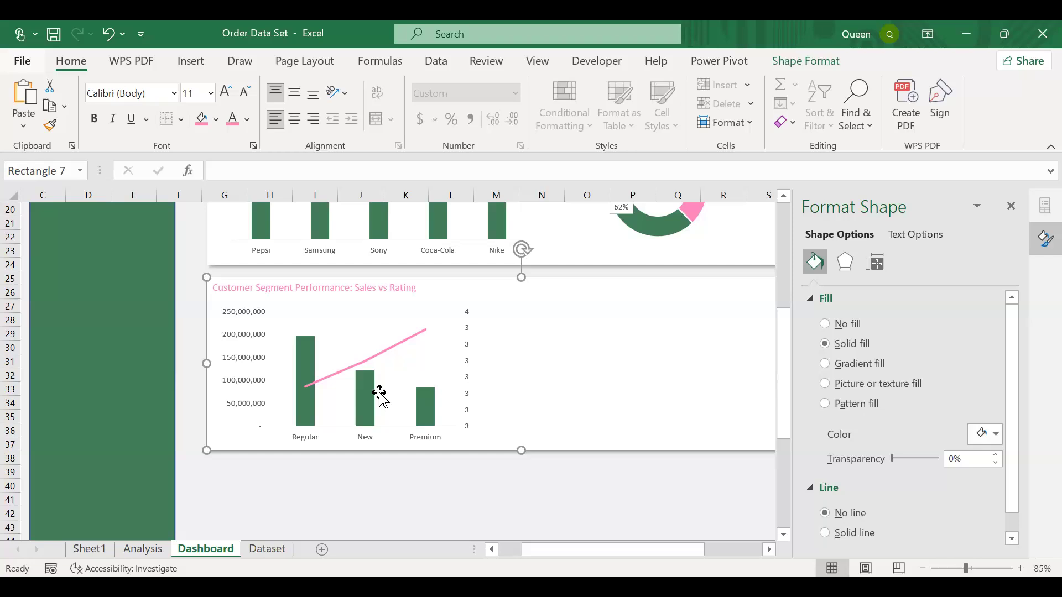
# Delete the original customer segment combo chart from the Analysis sheet
pyautogui.click(145, 549)
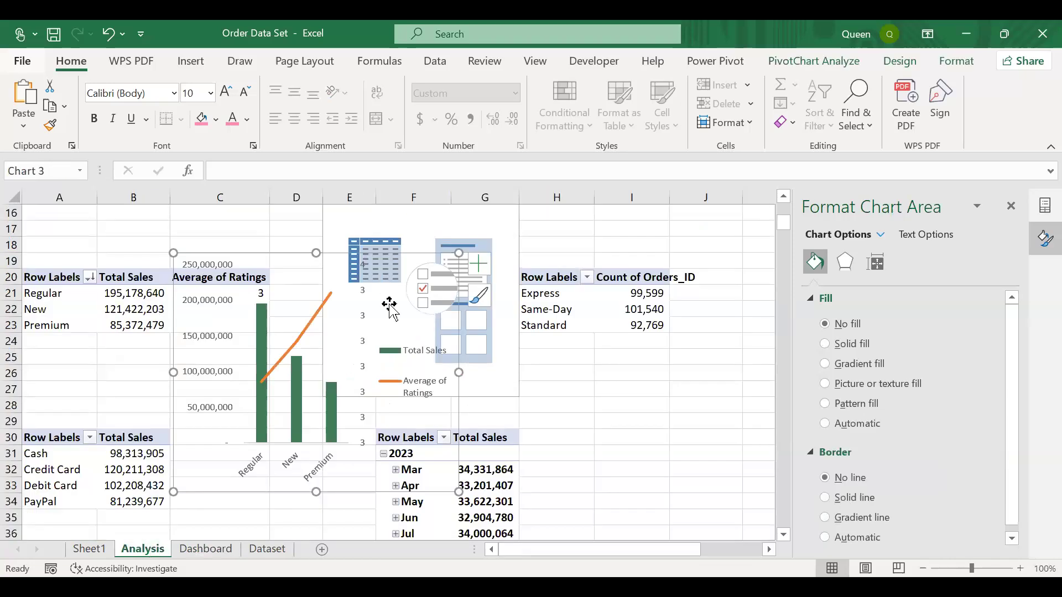
pyautogui.moveTo(317, 254); pyautogui.dragTo(318, 290)
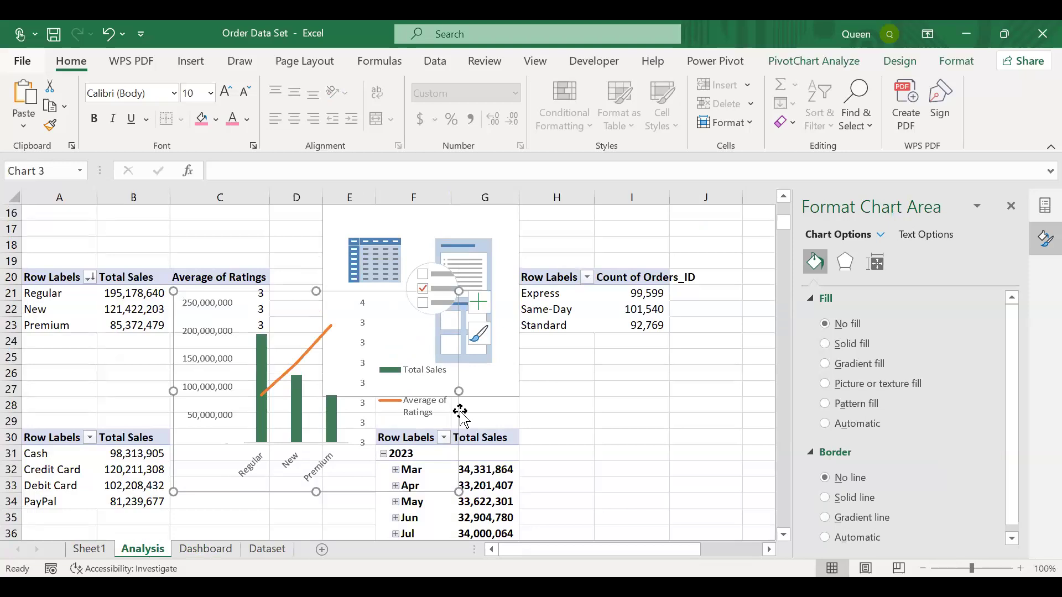
pyautogui.moveTo(460, 412); pyautogui.dragTo(483, 359)
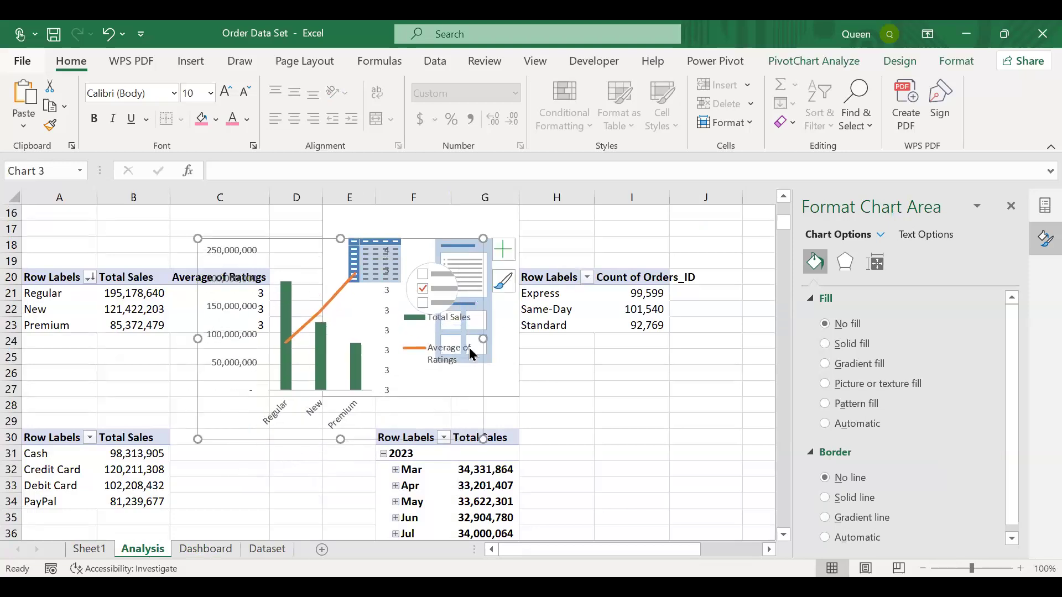
pyautogui.press('Delete')
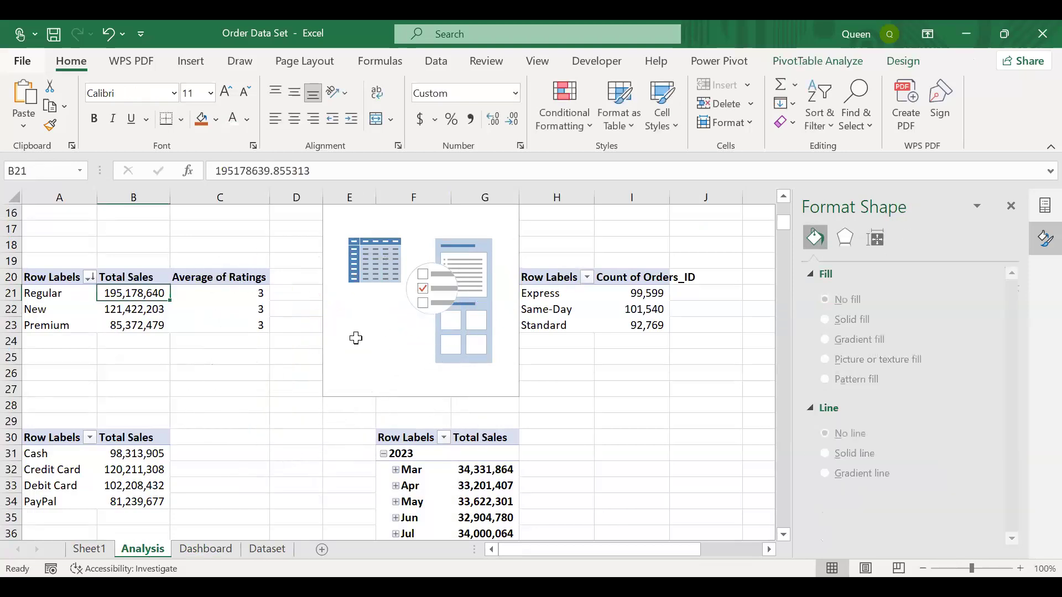
# Insert a clustered column chart from the shipping method pivot table and move it clear of that table
pyautogui.click(559, 295)
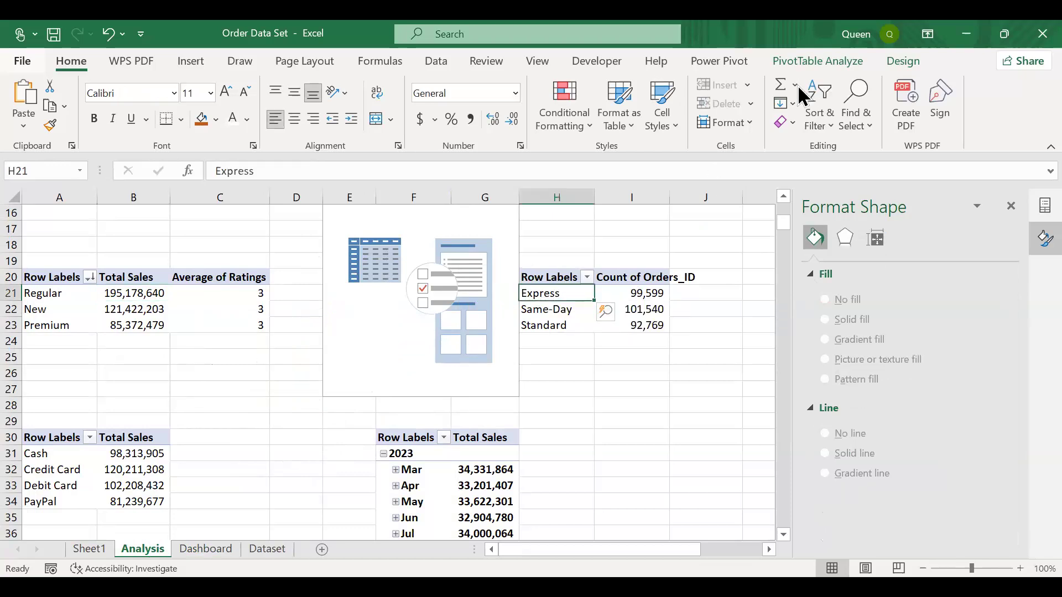
pyautogui.click(190, 63)
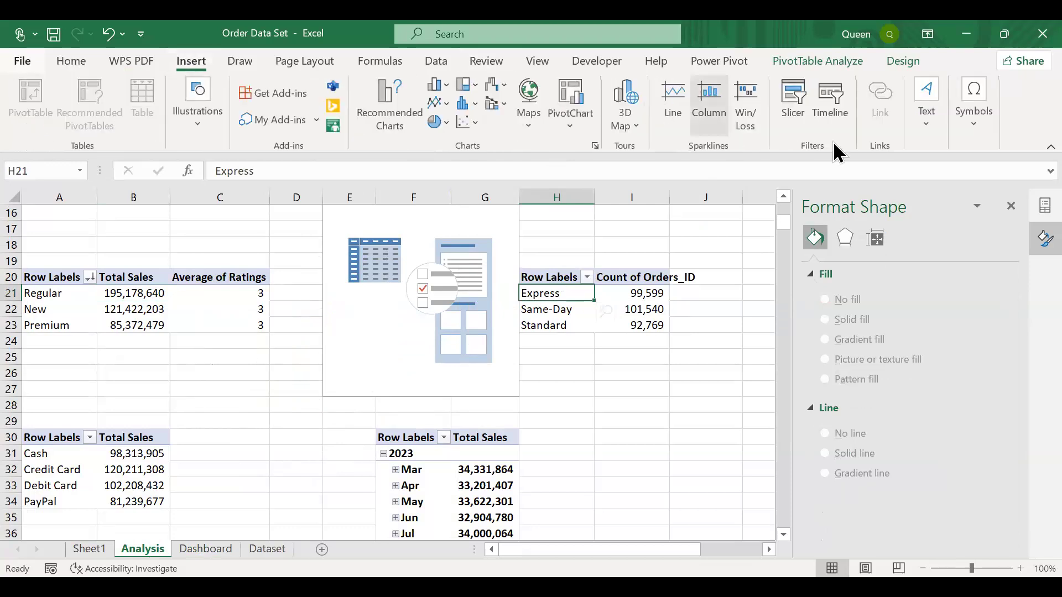
pyautogui.click(1036, 205)
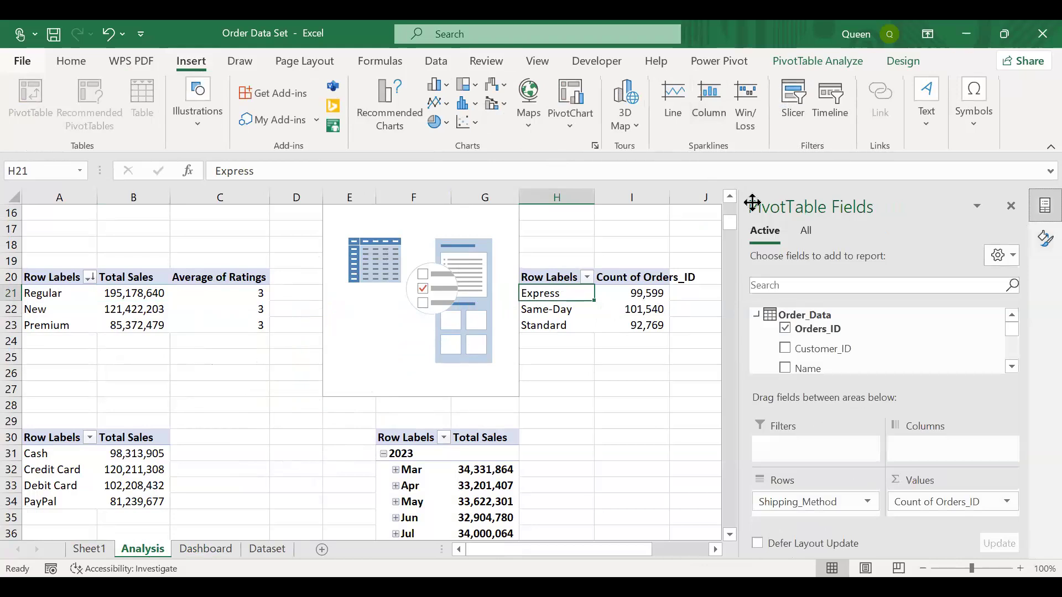
pyautogui.click(382, 109)
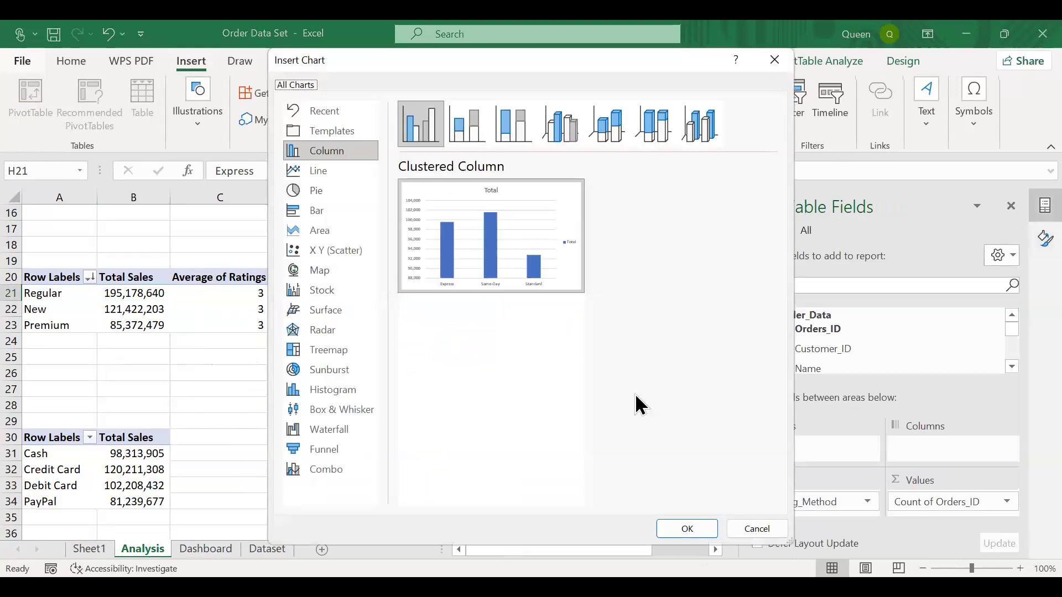
pyautogui.press('Return')
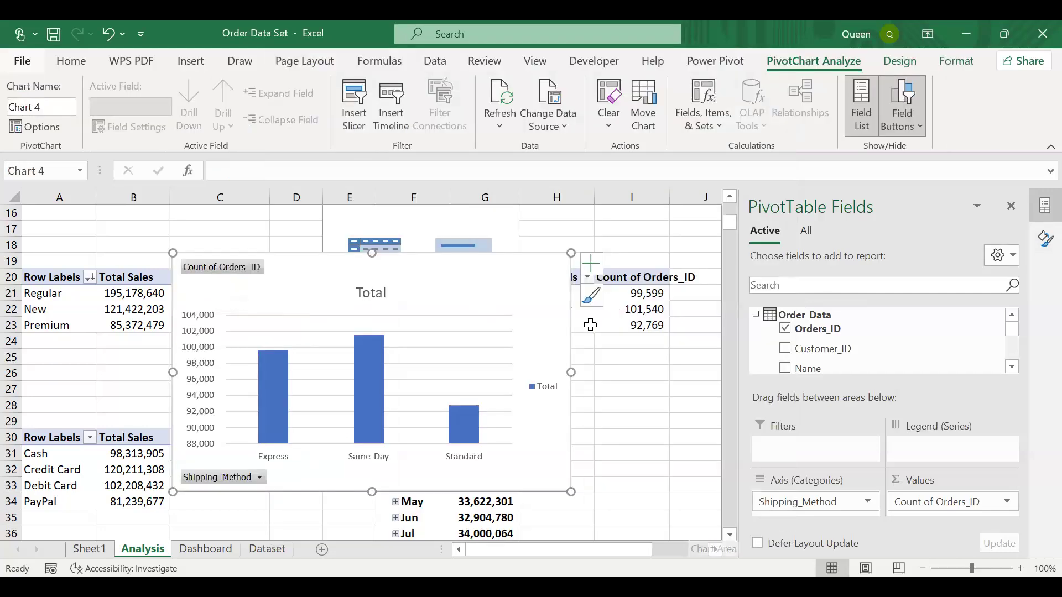
pyautogui.moveTo(491, 274); pyautogui.dragTo(444, 343)
pyautogui.moveTo(455, 313); pyautogui.dragTo(455, 313)
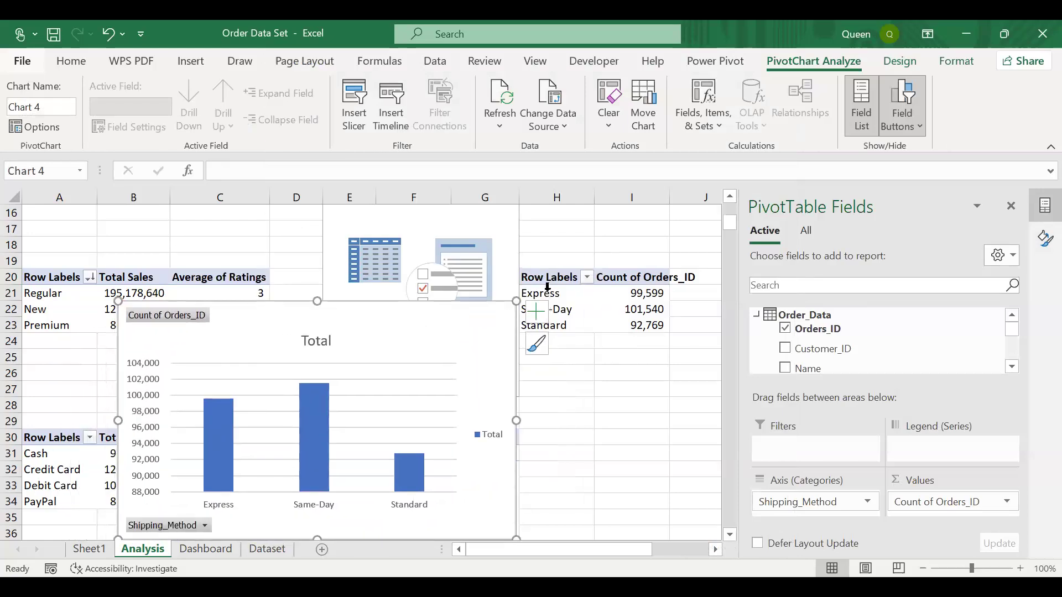
# Sort the shipping method pivot table by count of orders from largest to smallest
pyautogui.click(640, 293)
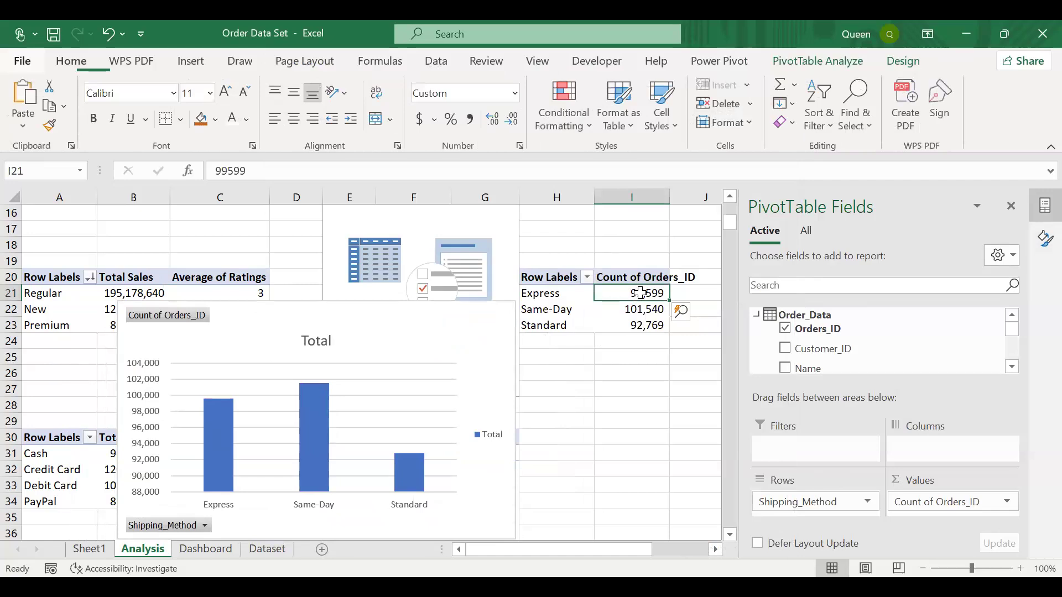
pyautogui.rightClick(639, 292)
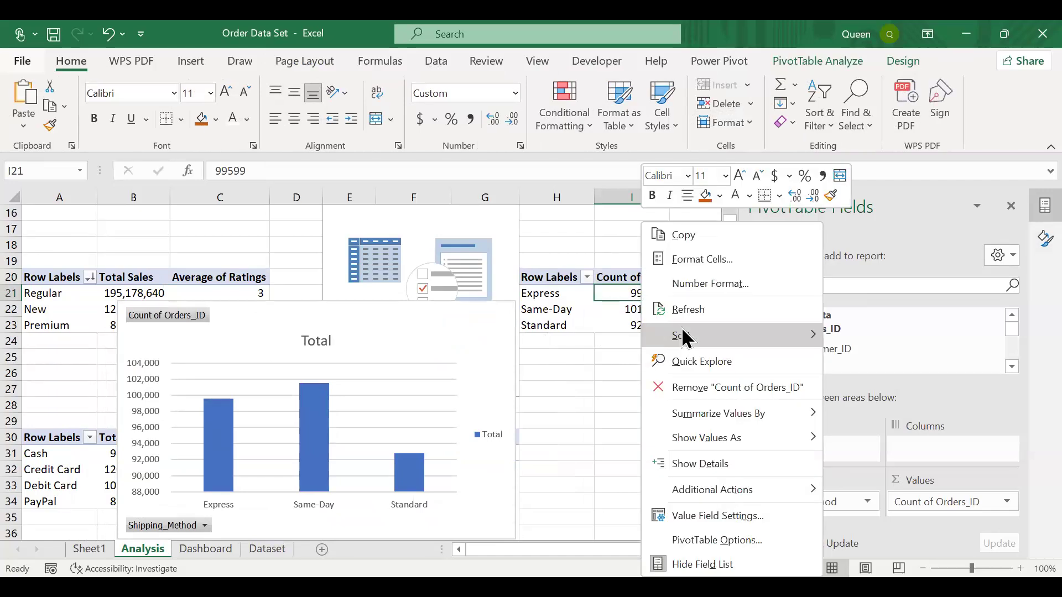
pyautogui.moveTo(719, 336)
pyautogui.click(859, 362)
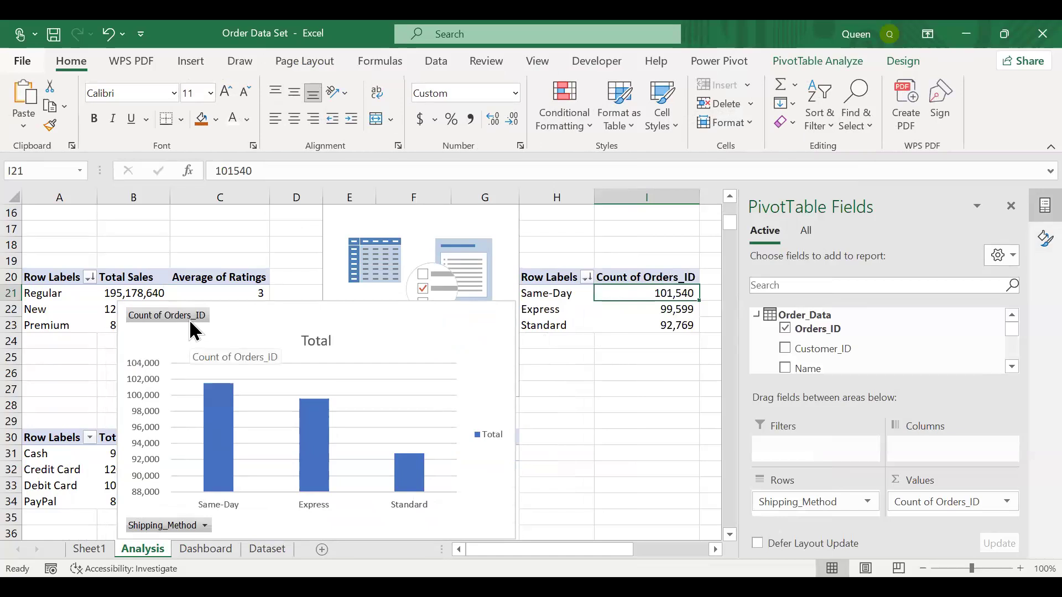
# Hide all field buttons on the shipping method chart and remove its chart title, gridlines and legend
pyautogui.click(189, 320)
pyautogui.rightClick(189, 319)
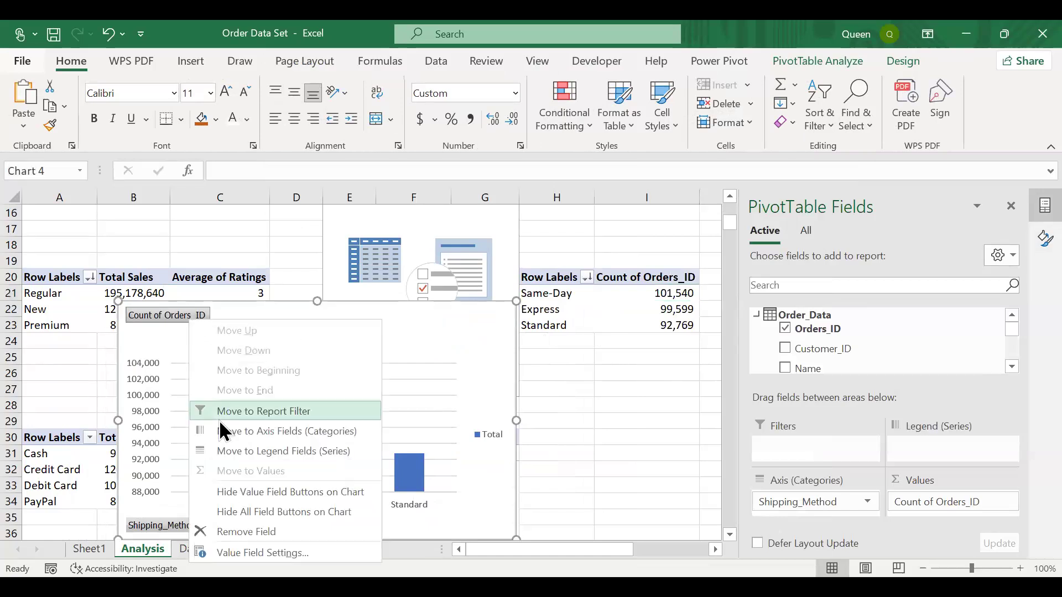
pyautogui.click(238, 514)
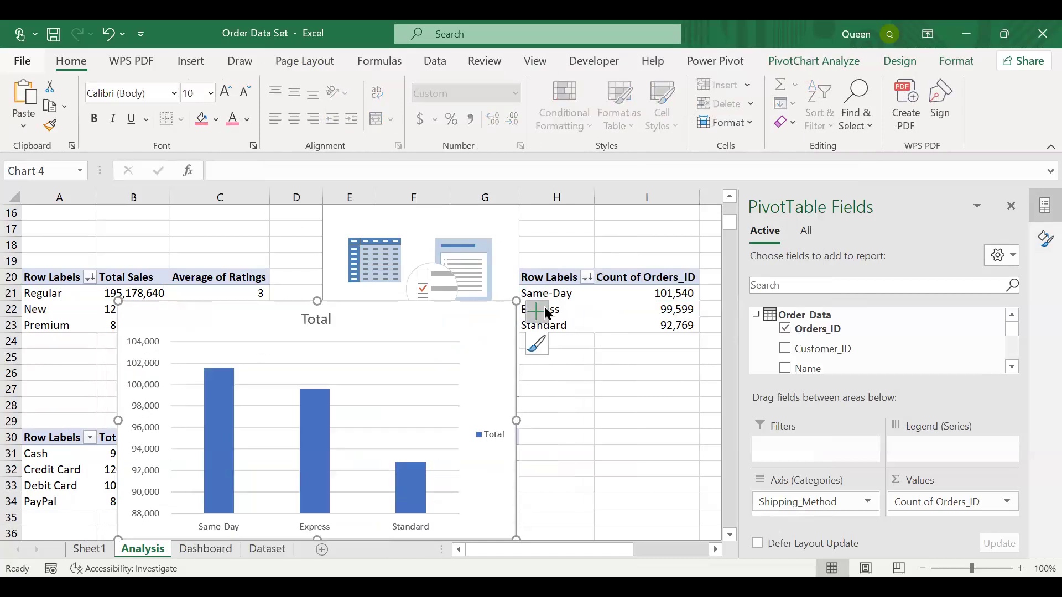
pyautogui.click(546, 311)
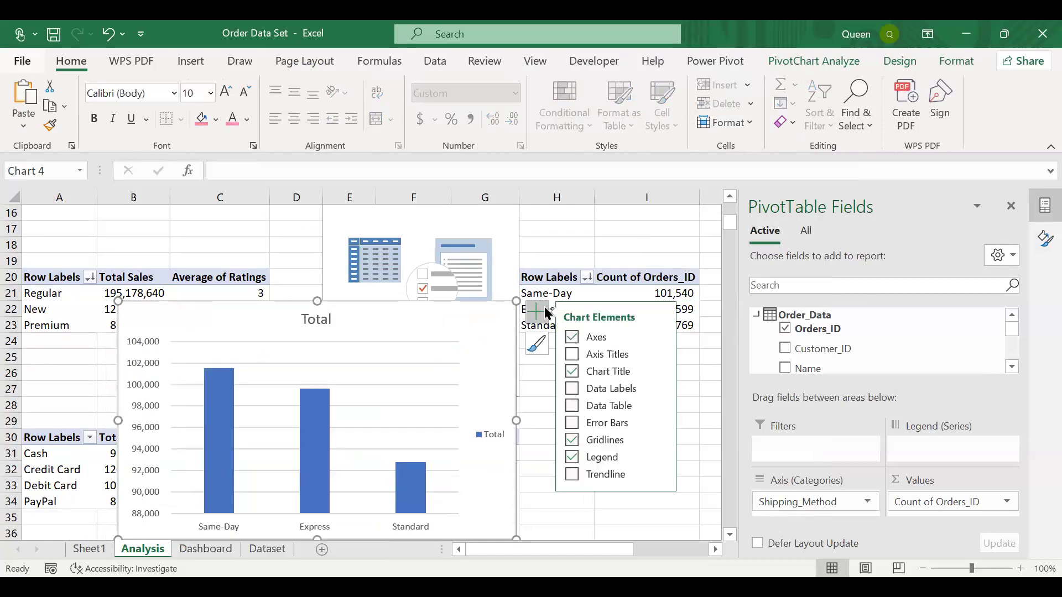
pyautogui.click(571, 371)
pyautogui.click(573, 436)
pyautogui.click(570, 455)
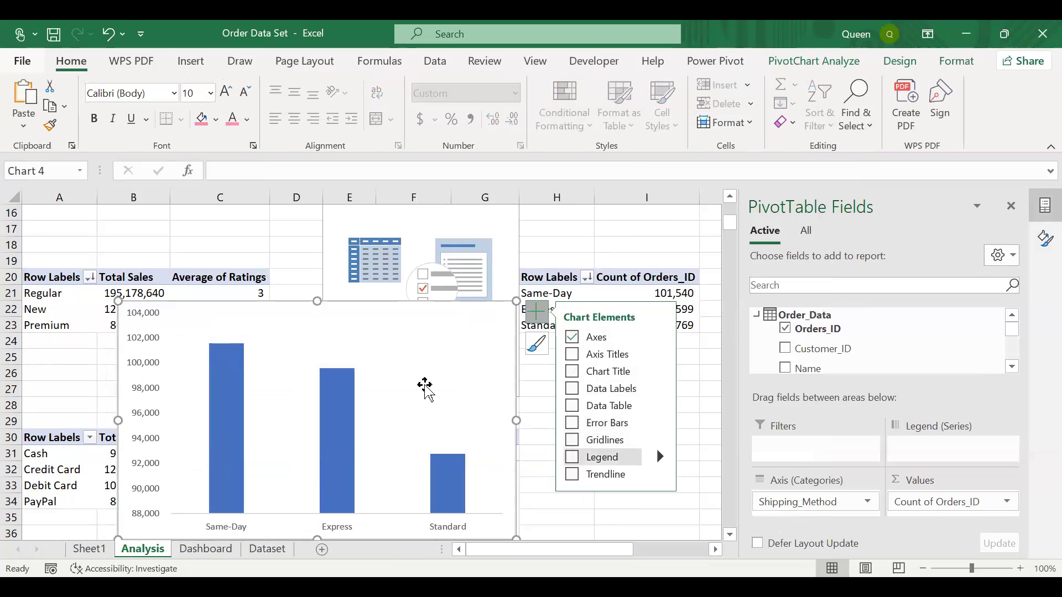
# Fill the shipping method chart's columns with the recently used pink
pyautogui.rightClick(226, 398)
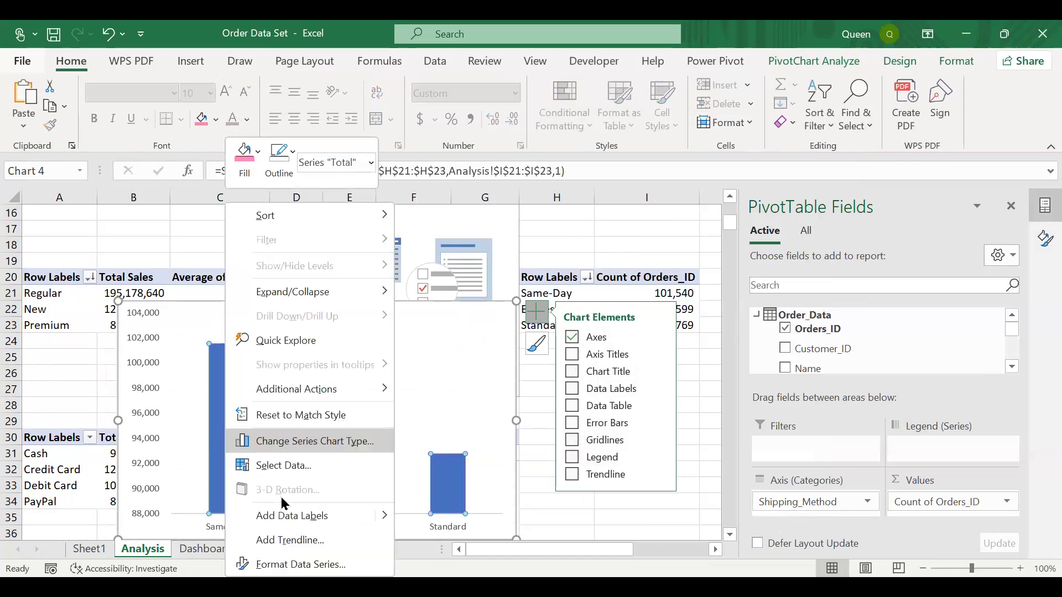
pyautogui.click(242, 162)
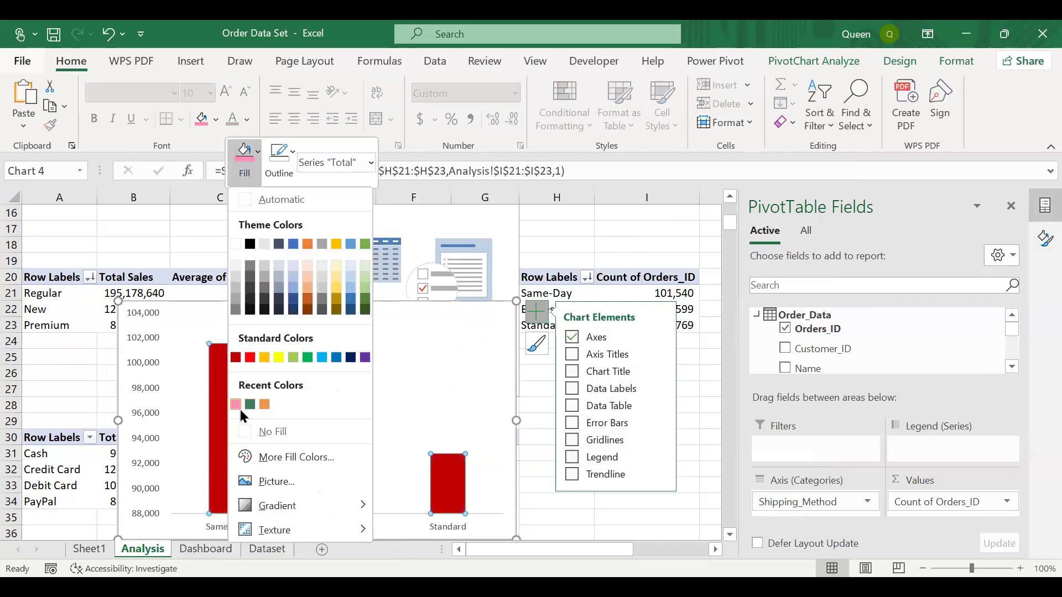
pyautogui.click(237, 405)
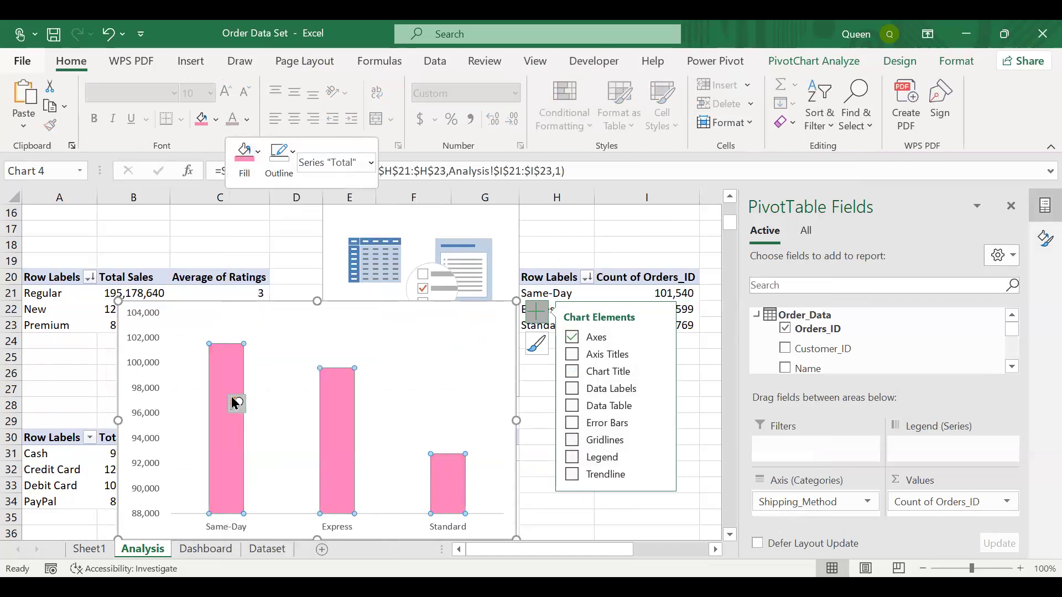
# Fill the shipping method chart's columns with the recently used dark green and add data labels to them
pyautogui.rightClick(229, 394)
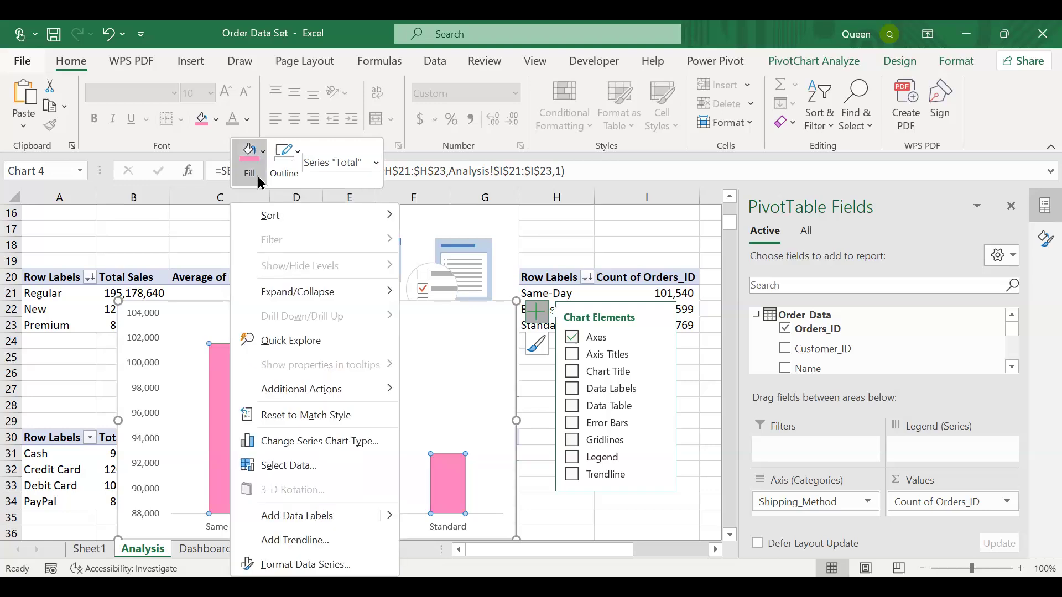
pyautogui.click(257, 178)
pyautogui.click(255, 407)
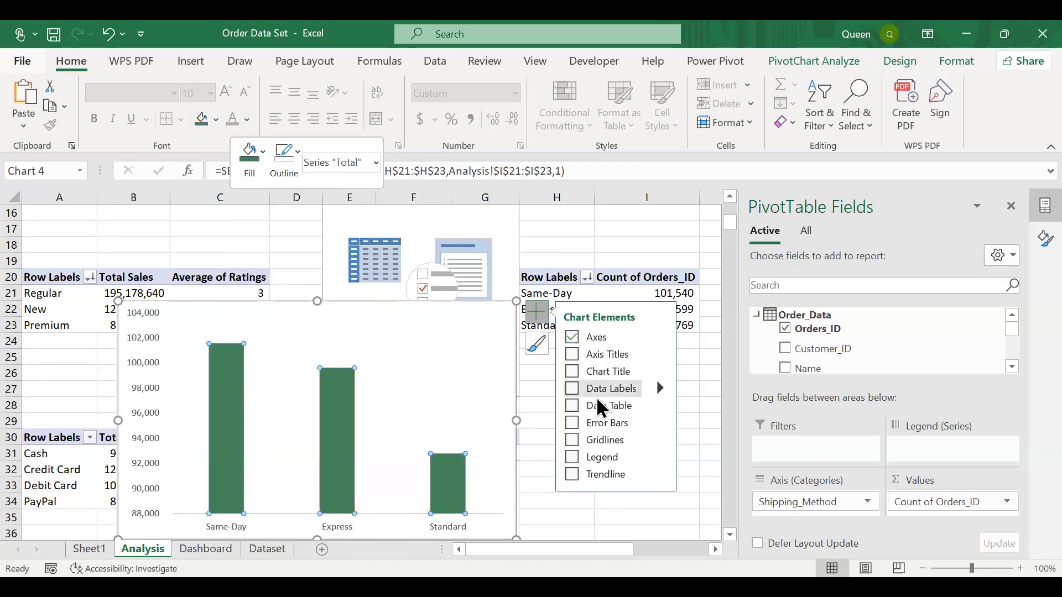
pyautogui.click(571, 389)
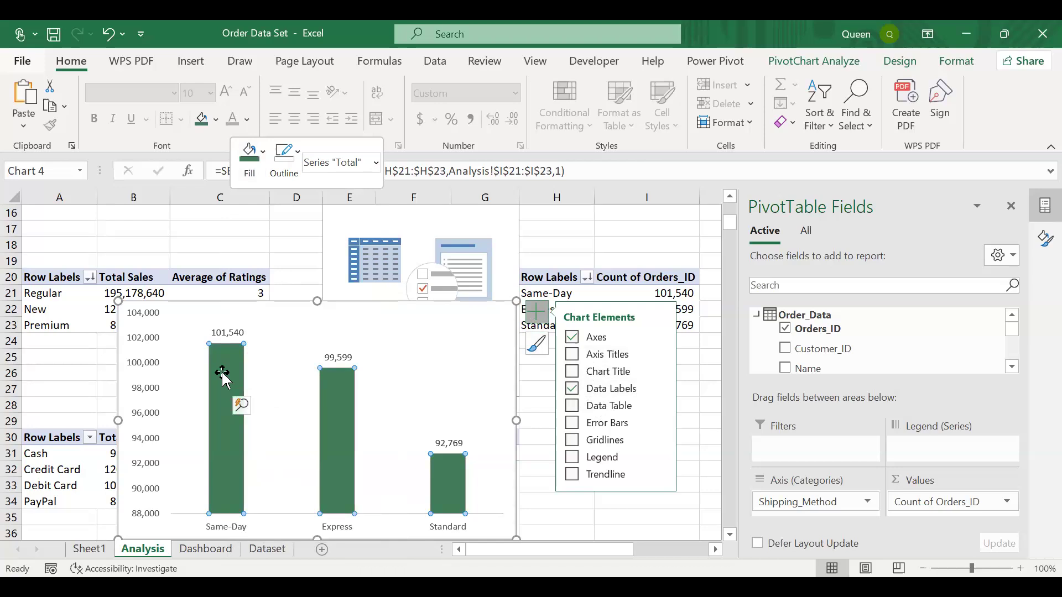
# Delete the vertical value axis from the shipping method chart
pyautogui.click(143, 374)
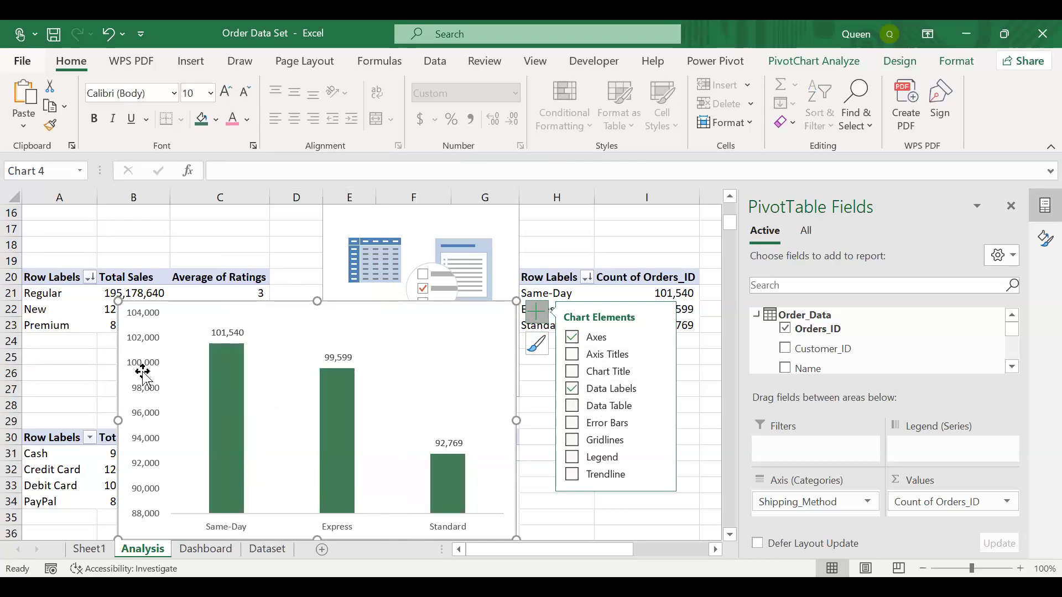
pyautogui.doubleClick(142, 374)
pyautogui.click(192, 397)
pyautogui.click(141, 391)
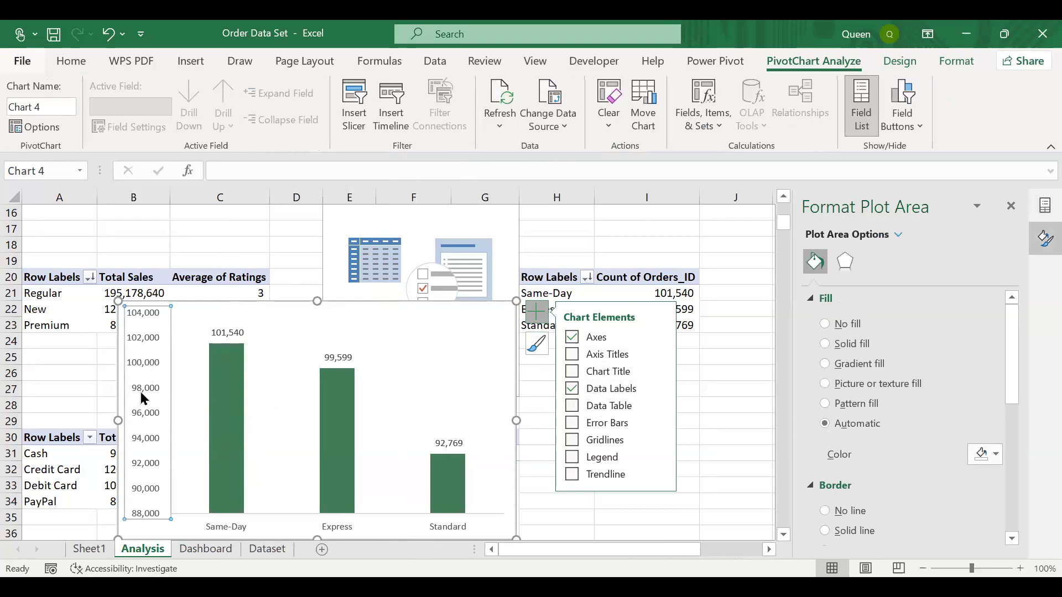
pyautogui.press('Delete')
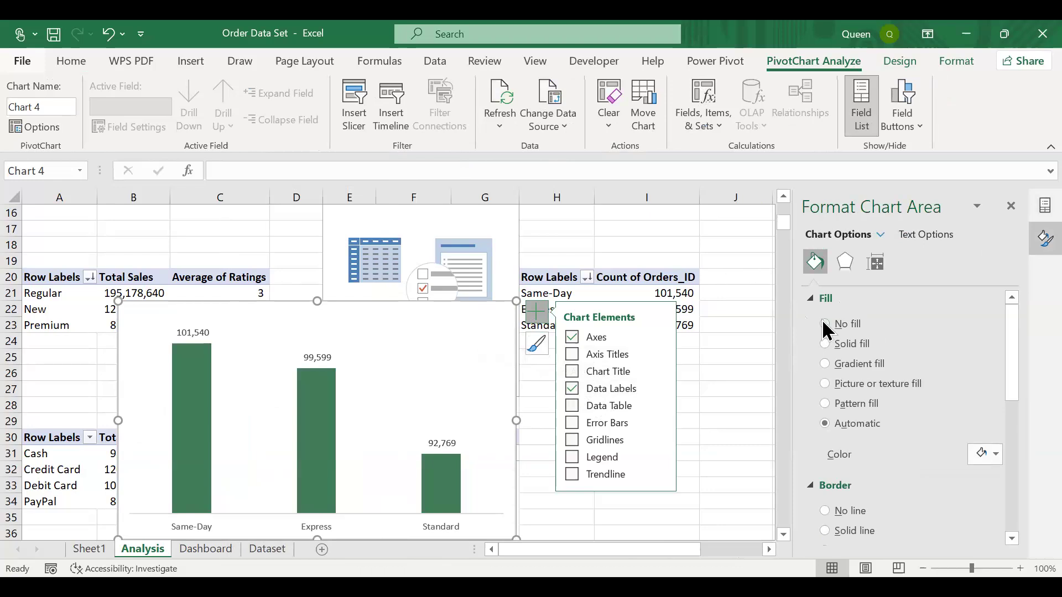
# Set the shipping method chart area to no fill and no border line, and narrow the chart slightly
pyautogui.click(825, 324)
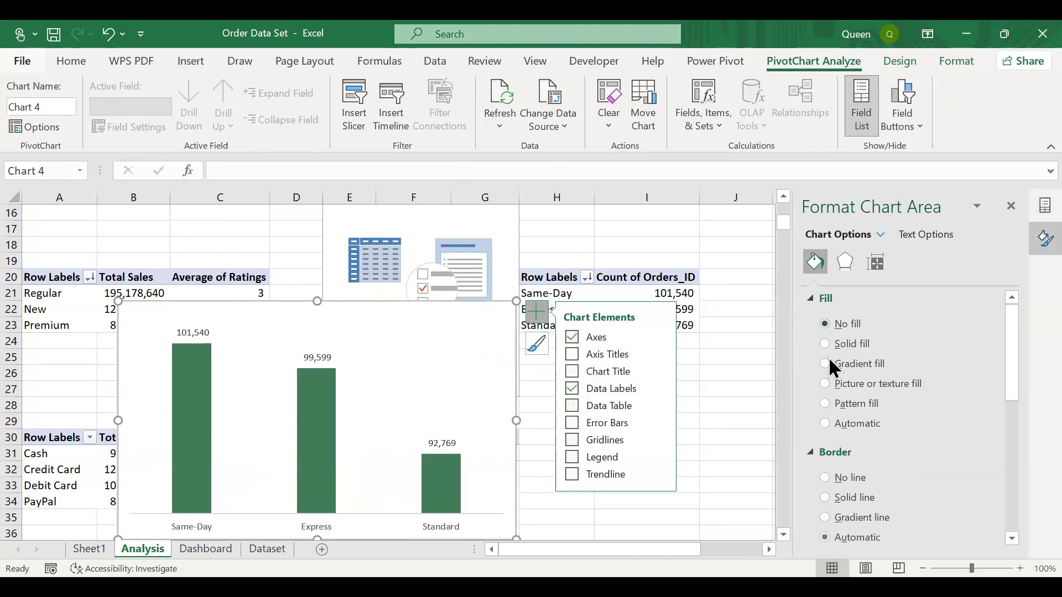
pyautogui.click(834, 477)
pyautogui.moveTo(515, 421); pyautogui.dragTo(501, 420)
pyautogui.click(450, 395)
pyautogui.moveTo(450, 394); pyautogui.dragTo(451, 395)
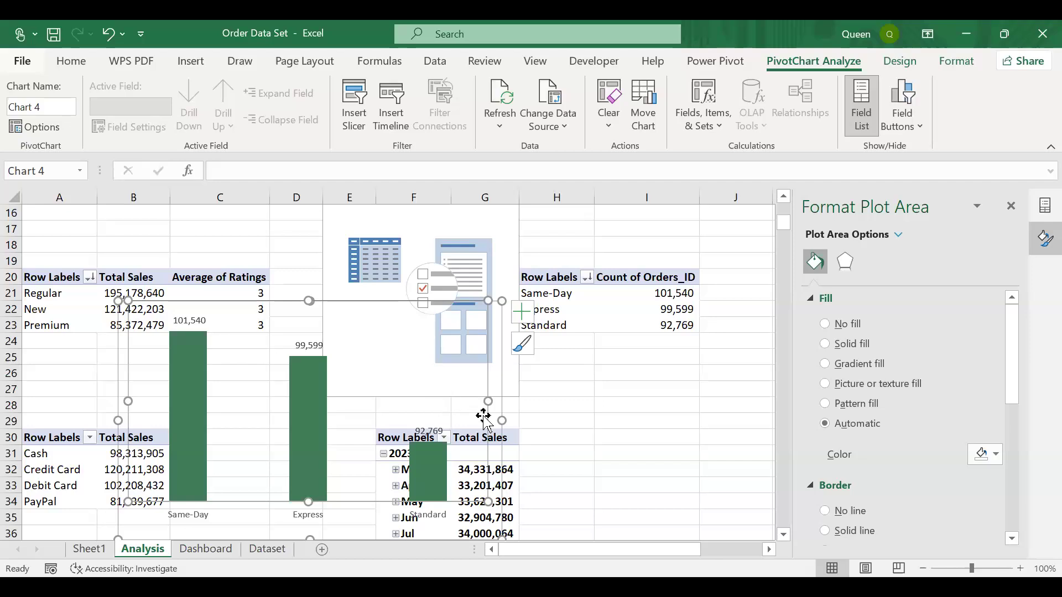
pyautogui.moveTo(501, 421); pyautogui.dragTo(498, 420)
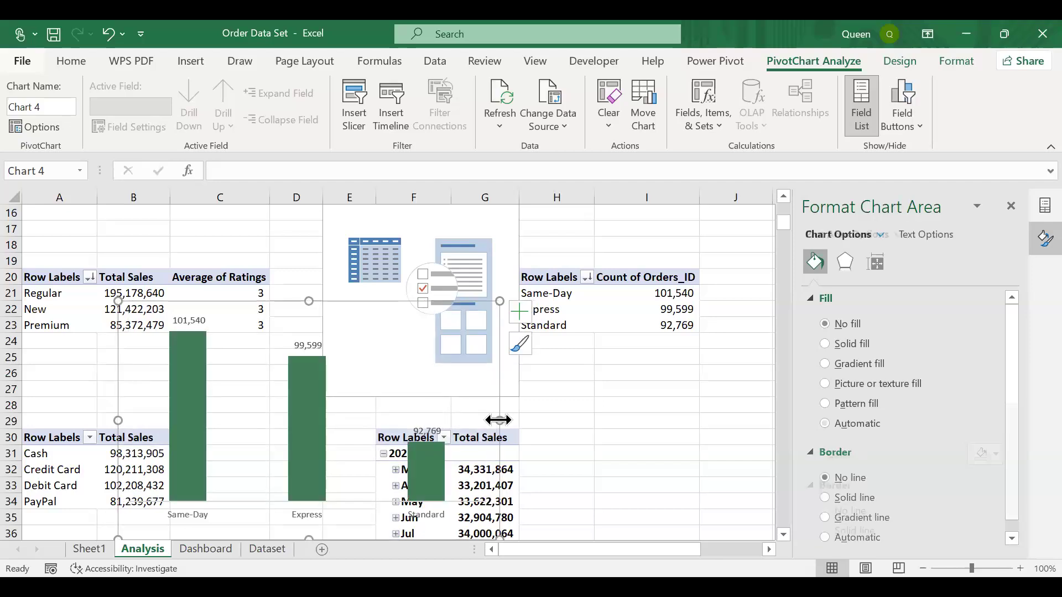
# Paste a copy of the shipping method chart onto the Dashboard sheet and widen it slightly
pyautogui.click(198, 546)
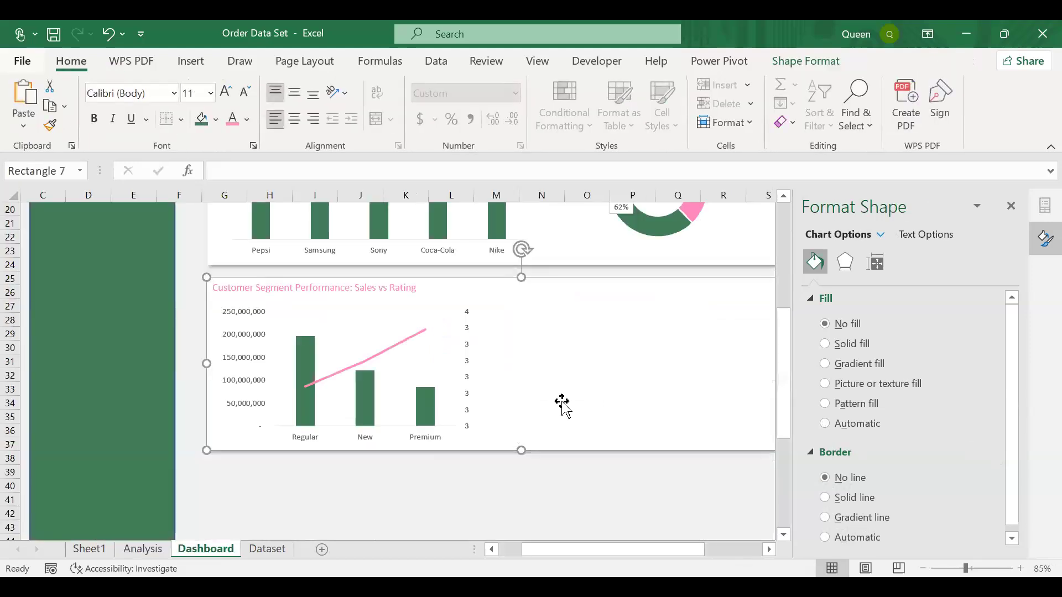
pyautogui.click(522, 360)
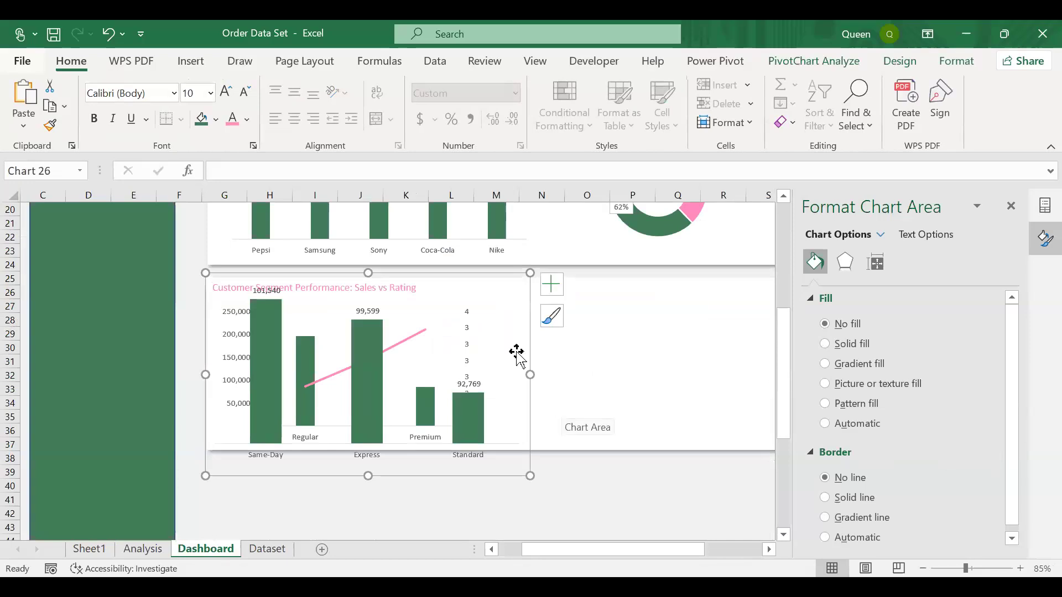
pyautogui.click(672, 349)
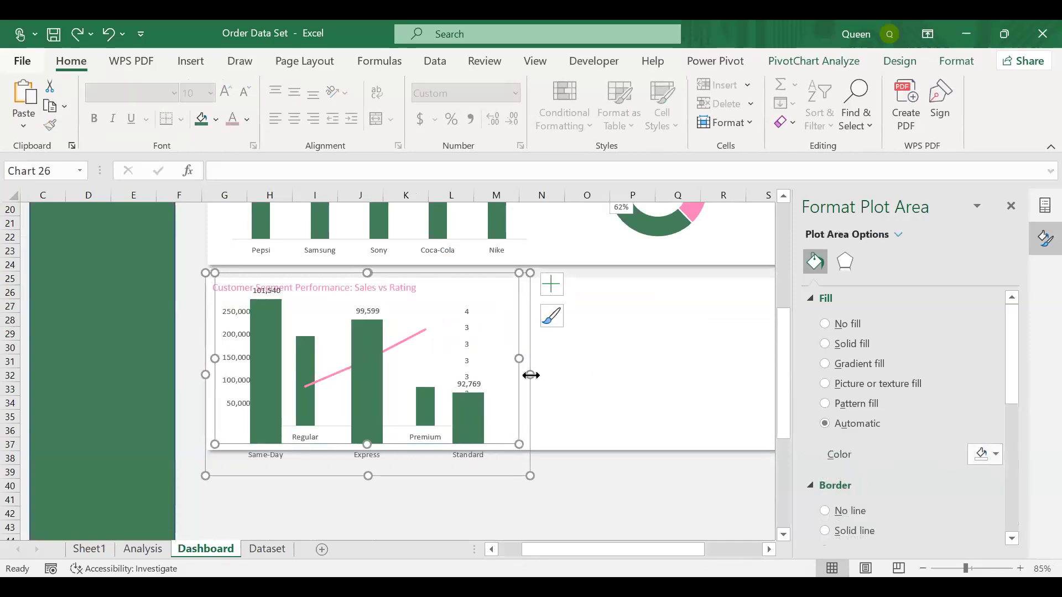
pyautogui.moveTo(531, 375); pyautogui.dragTo(543, 377)
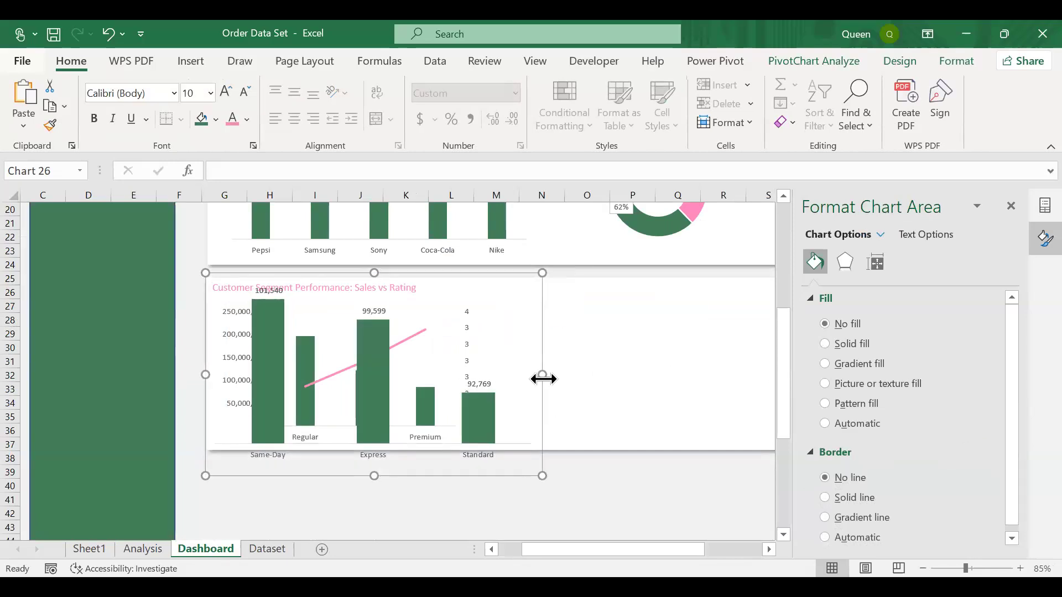
# Move the pasted chart beside the customer segment chart and reduce its height to fit inside the white panel
pyautogui.press('Right')
pyautogui.press('Right')
pyautogui.press('Right')
pyautogui.press('Right')
pyautogui.press('Right')
pyautogui.press('Right')
pyautogui.press('Right')
pyautogui.press('Right')
pyautogui.press('Right')
pyautogui.press('Right')
pyautogui.press('Right')
pyautogui.press('Right')
pyautogui.press('Right')
pyautogui.press('Right')
pyautogui.press('Right')
pyautogui.press('Right')
pyautogui.press('Right')
pyautogui.press('Right')
pyautogui.press('Right')
pyautogui.press('Right')
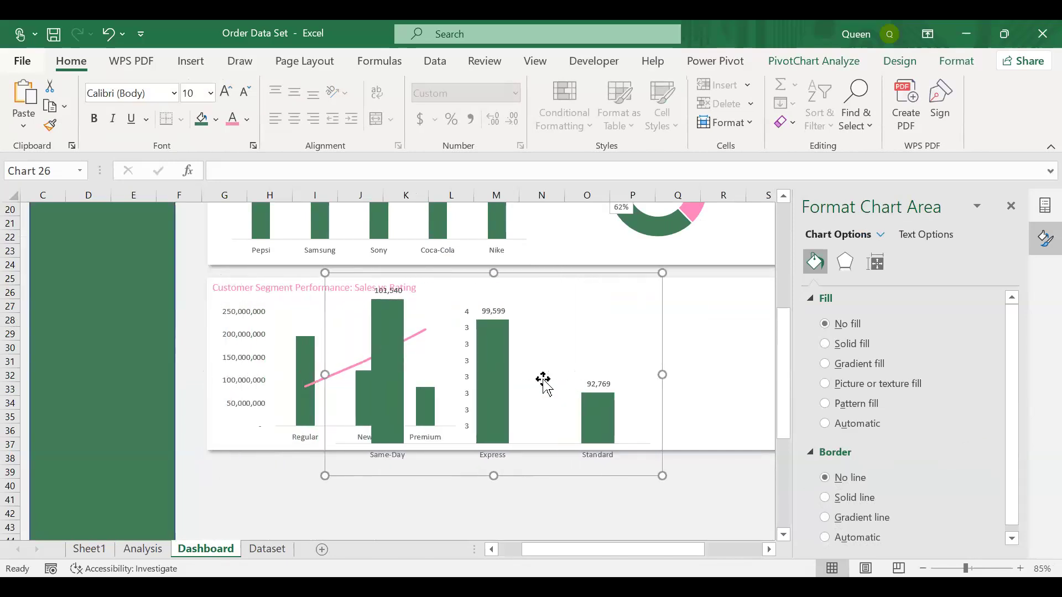
pyautogui.press('Right')
pyautogui.press('Right')
pyautogui.press('Right')
pyautogui.press('Right')
pyautogui.press('Right')
pyautogui.press('Right')
pyautogui.press('Right')
pyautogui.press('Right')
pyautogui.hscroll(5, 543, 387)
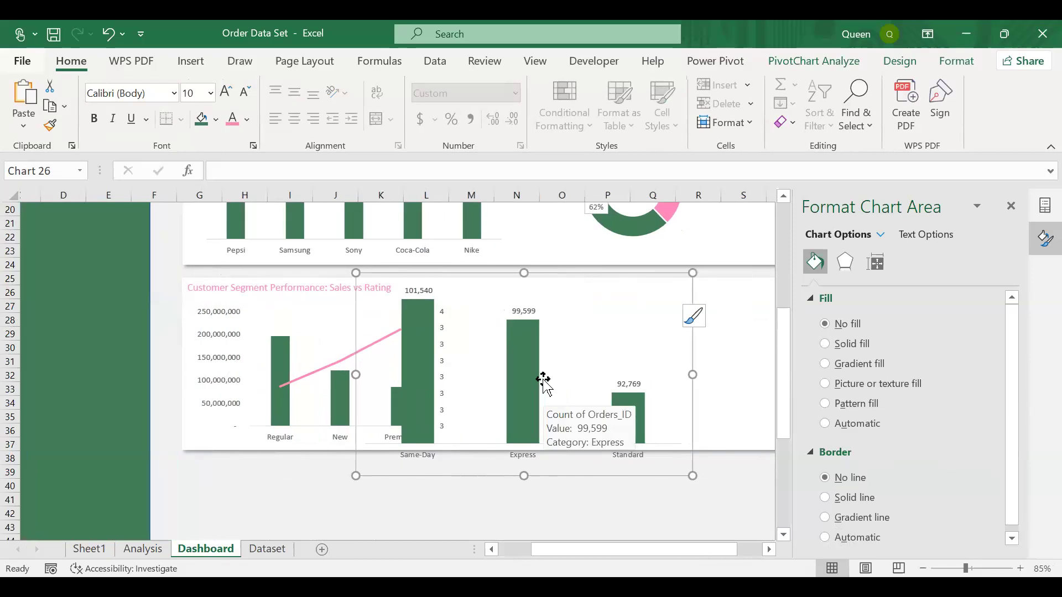
pyautogui.press('Right')
pyautogui.press('Right')
pyautogui.press('Right')
pyautogui.press('Right')
pyautogui.press('Right')
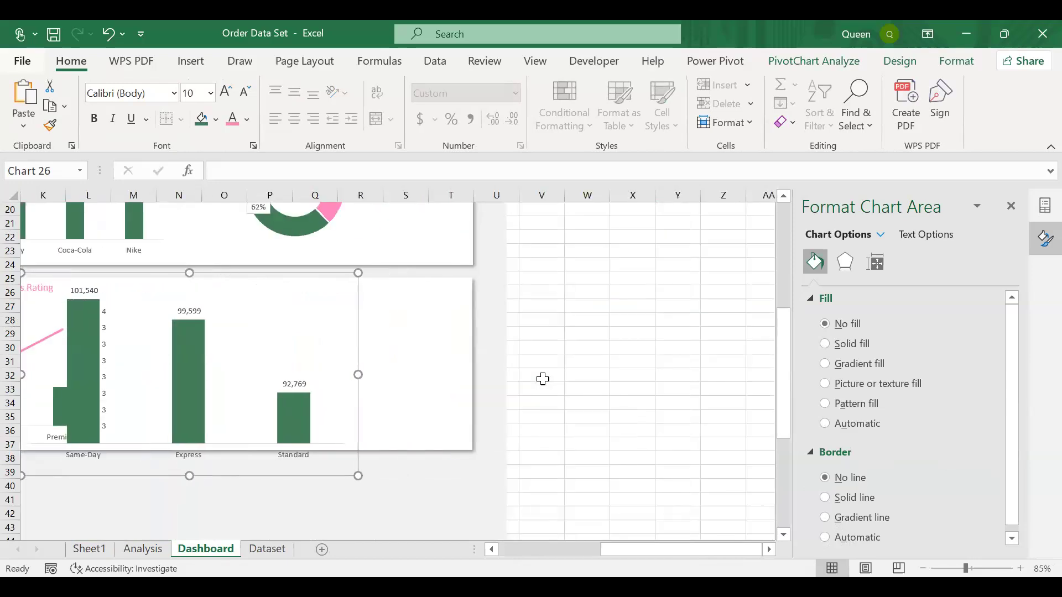
pyautogui.press('Right')
pyautogui.press('Right')
pyautogui.press('Right')
pyautogui.press('Right')
pyautogui.press('Right')
pyautogui.press('Right')
pyautogui.press('Right')
pyautogui.press('Right')
pyautogui.press('Right')
pyautogui.press('Right')
pyautogui.press('Right')
pyautogui.press('Right')
pyautogui.press('Right')
pyautogui.press('Right')
pyautogui.press('Right')
pyautogui.press('Right')
pyautogui.press('Right')
pyautogui.press('Right')
pyautogui.press('Right')
pyautogui.press('Right')
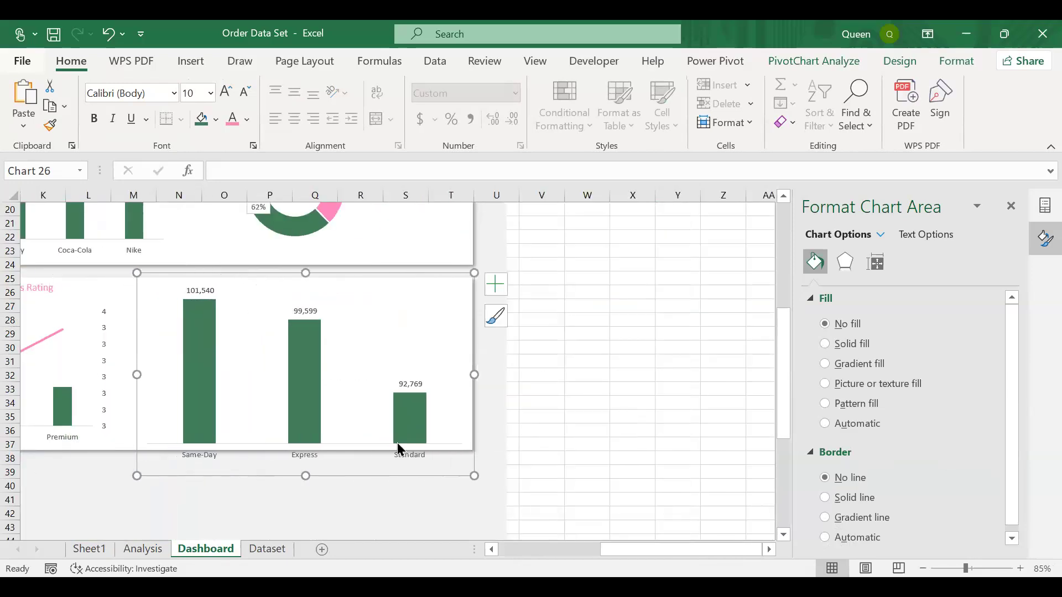
pyautogui.moveTo(305, 476); pyautogui.dragTo(305, 443)
pyautogui.moveTo(304, 275); pyautogui.dragTo(301, 299)
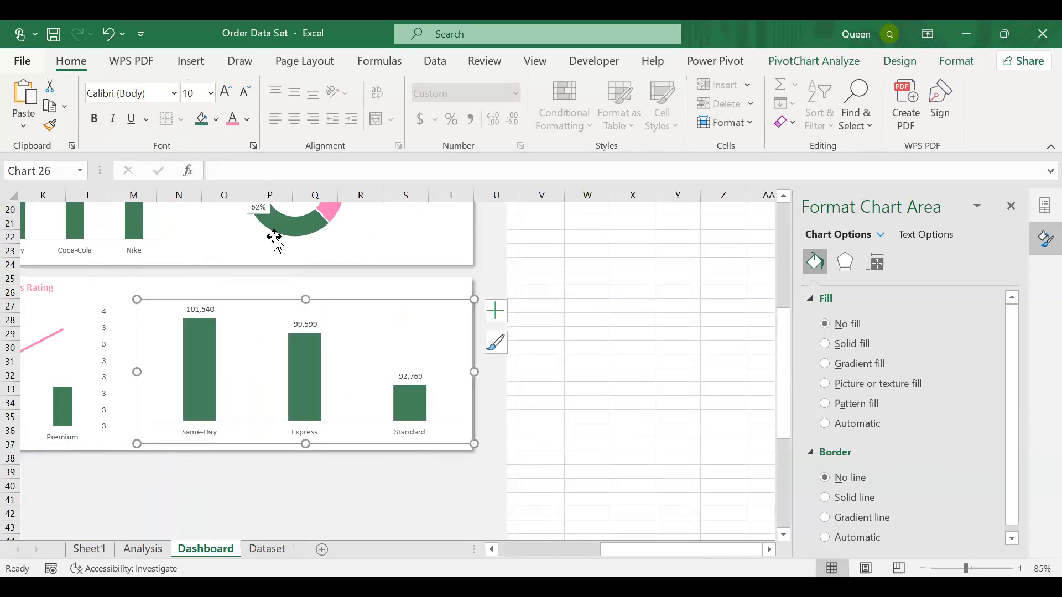
# Duplicate the customer segment chart's title text box and position the copy above the shipping method chart
pyautogui.hscroll(-4, 216, 293)
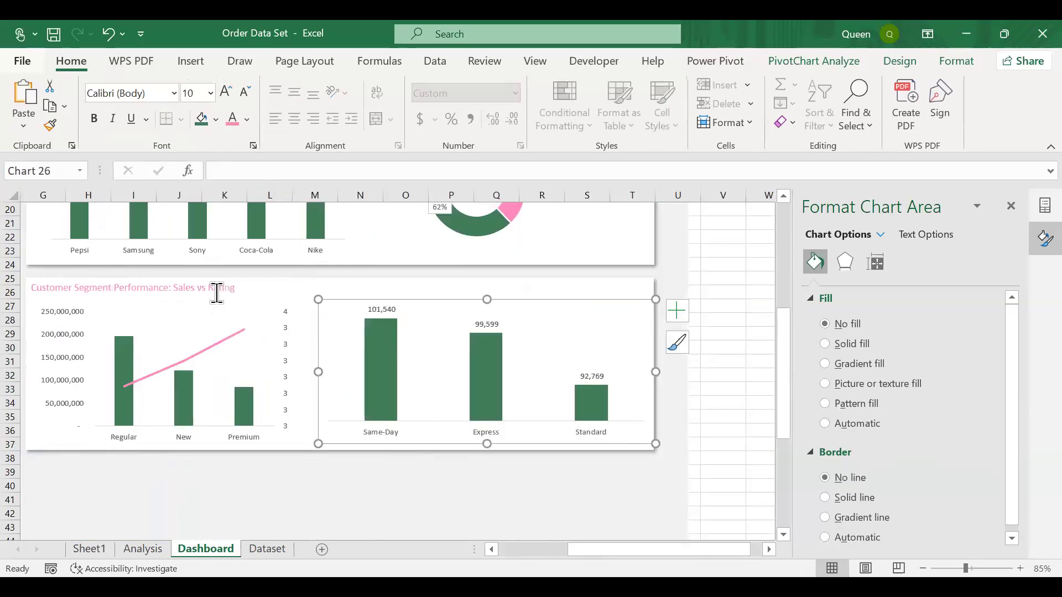
pyautogui.moveTo(216, 293); pyautogui.dragTo(296, 288)
pyautogui.hotkey('ctrl', 'd')
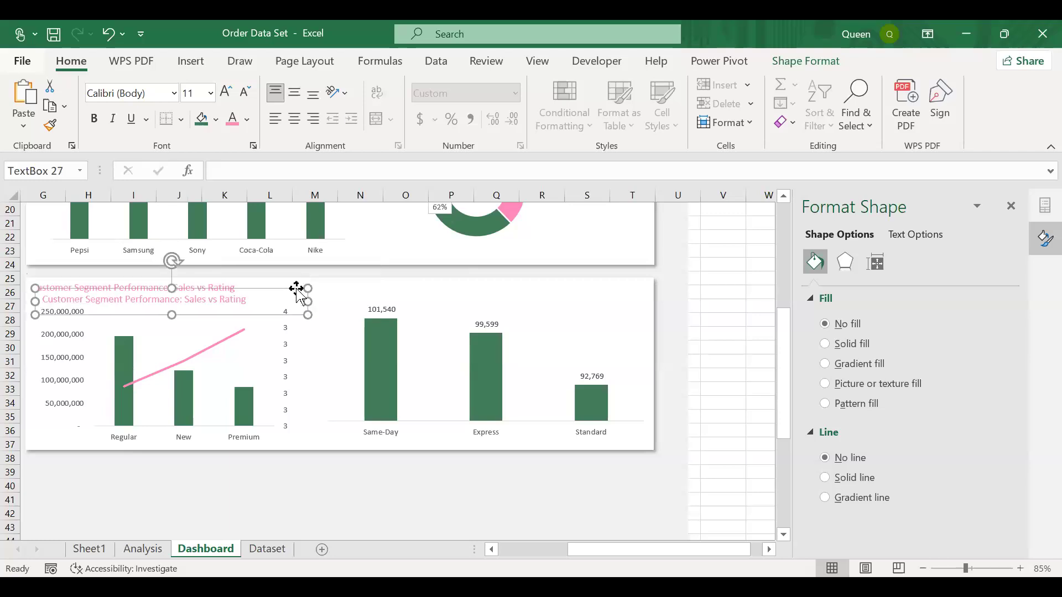
pyautogui.press('Right')
pyautogui.press('Right')
pyautogui.press('Right')
pyautogui.press('Right')
pyautogui.press('Right')
pyautogui.press('Right')
pyautogui.press('Right')
pyautogui.press('Right')
pyautogui.press('Right')
pyautogui.press('Right')
pyautogui.press('Right')
pyautogui.press('Right')
pyautogui.press('Right')
pyautogui.press('Right')
pyautogui.press('Right')
pyautogui.press('Right')
pyautogui.press('Right')
pyautogui.press('Right')
pyautogui.press('Right')
pyautogui.press('Right')
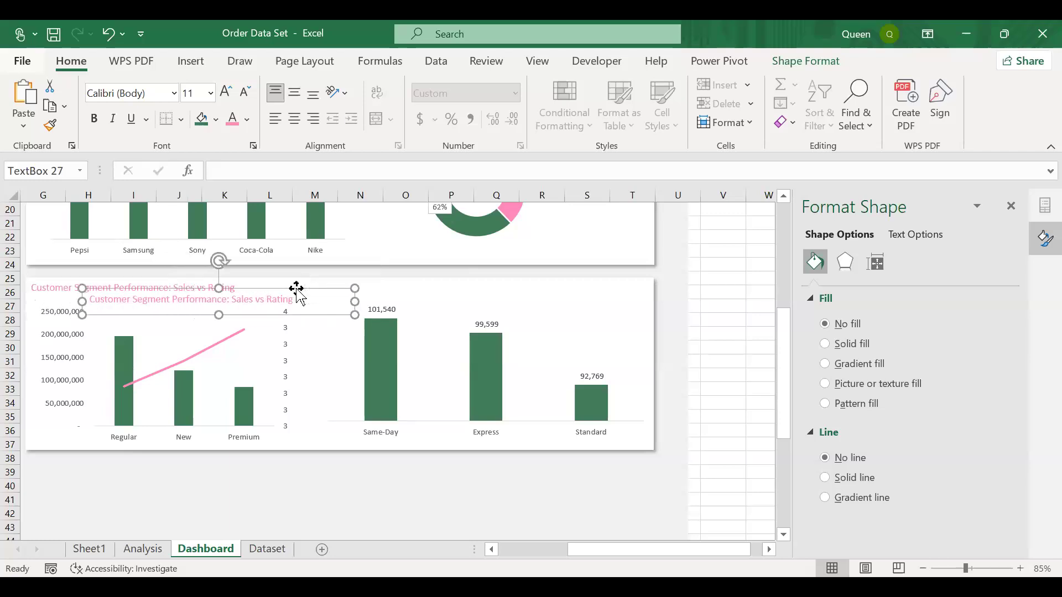
pyautogui.press('Right')
pyautogui.press('Right')
pyautogui.press('Right')
pyautogui.press('Right')
pyautogui.press('Right')
pyautogui.press('Right')
pyautogui.press('Right')
pyautogui.press('Right')
pyautogui.press('Right')
pyautogui.press('Right')
pyautogui.press('Right')
pyautogui.press('Right')
pyautogui.press('Right')
pyautogui.press('Right')
pyautogui.press('Right')
pyautogui.press('Right')
pyautogui.press('Right')
pyautogui.press('Right')
pyautogui.press('Right')
pyautogui.press('Right')
pyautogui.press('Left')
pyautogui.press('Left')
pyautogui.press('Right')
pyautogui.press('Right')
pyautogui.press('Right')
pyautogui.press('Right')
pyautogui.press('Right')
pyautogui.press('Right')
pyautogui.press('Right')
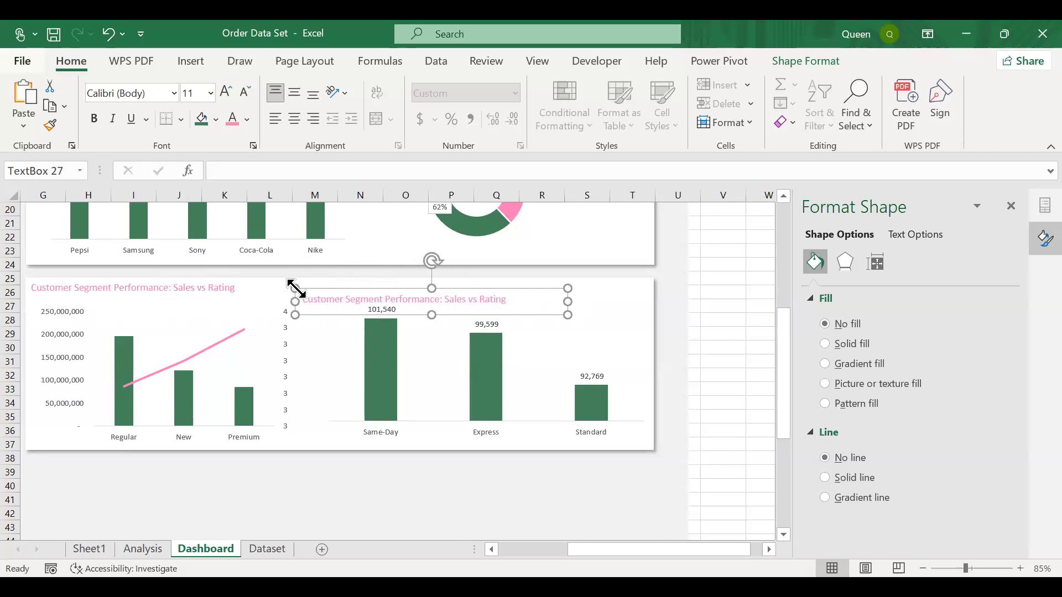
pyautogui.press('Right')
pyautogui.press('Up')
pyautogui.press('Up')
pyautogui.press('Up')
pyautogui.press('Up')
pyautogui.press('Up')
pyautogui.press('Up')
pyautogui.press('Up')
pyautogui.press('Up')
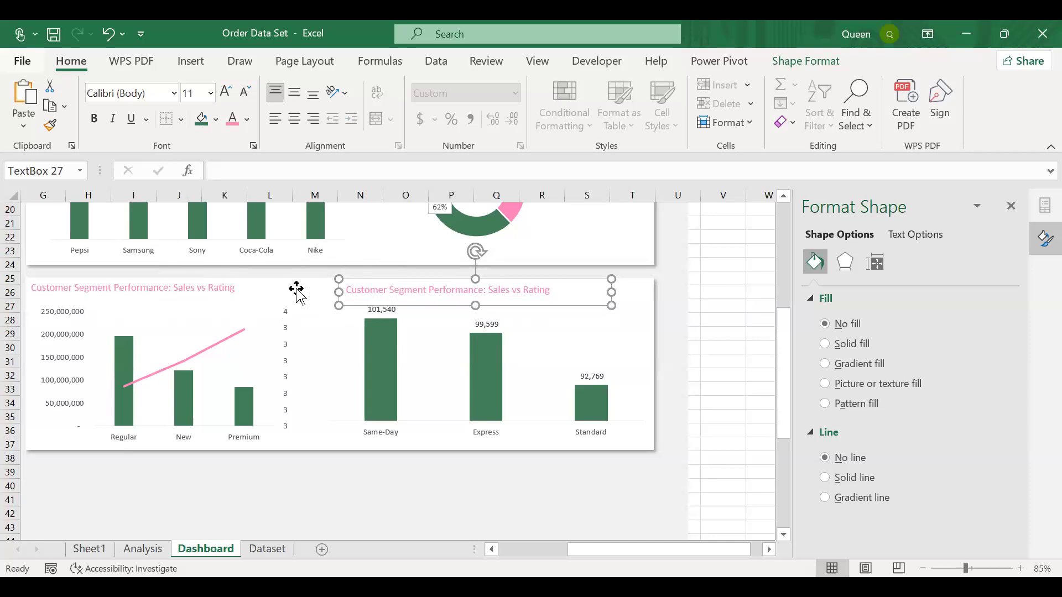
# Replace the duplicated title's text with "Order Per Shipping Method" and lower the text box's upper edge slightly
pyautogui.click(557, 290)
pyautogui.press('BackSpace')
pyautogui.press('BackSpace')
pyautogui.press('BackSpace')
pyautogui.press('BackSpace')
pyautogui.press('BackSpace')
pyautogui.press('BackSpace')
pyautogui.press('BackSpace')
pyautogui.press('BackSpace')
pyautogui.press('BackSpace')
pyautogui.press('BackSpace')
pyautogui.press('BackSpace')
pyautogui.press('BackSpace')
pyautogui.press('BackSpace')
pyautogui.press('BackSpace')
pyautogui.press('BackSpace')
pyautogui.press('BackSpace')
pyautogui.press('BackSpace')
pyautogui.press('BackSpace')
pyautogui.press('BackSpace')
pyautogui.press('BackSpace')
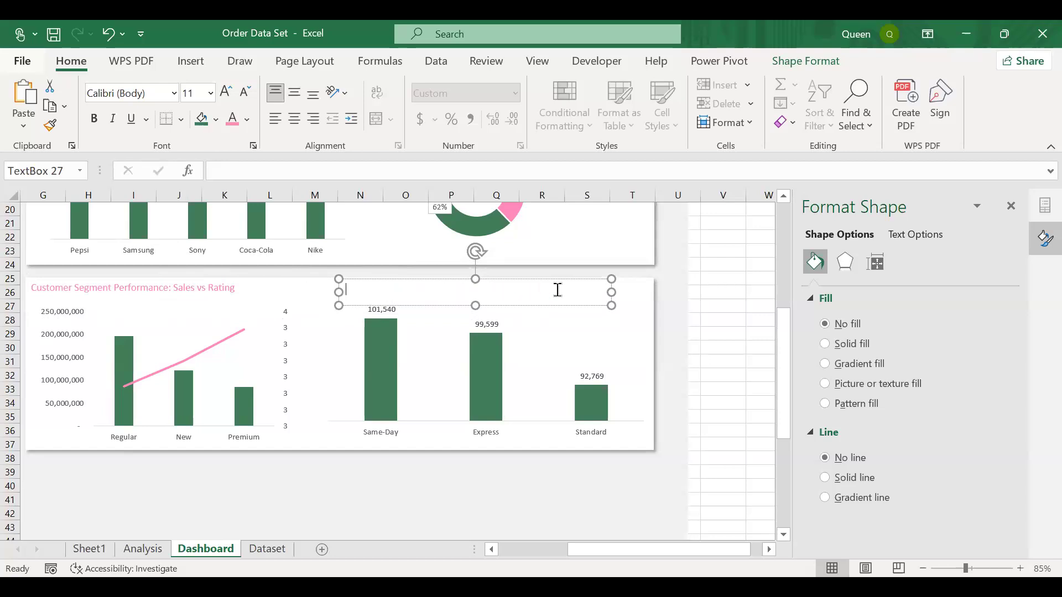
pyautogui.write('Order')
pyautogui.write('Per Shipping Method')
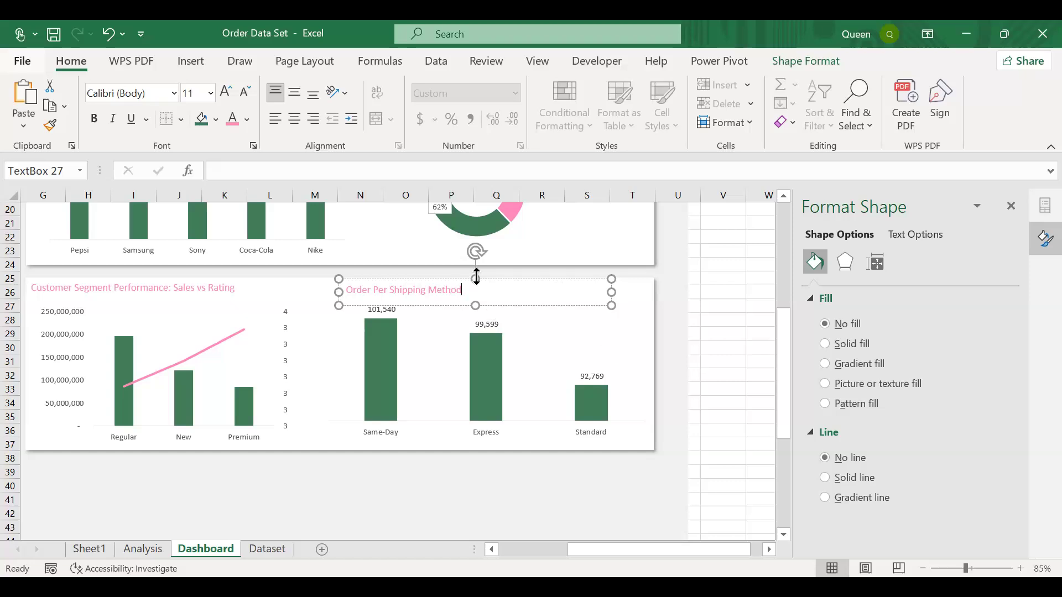
pyautogui.moveTo(476, 280); pyautogui.dragTo(476, 283)
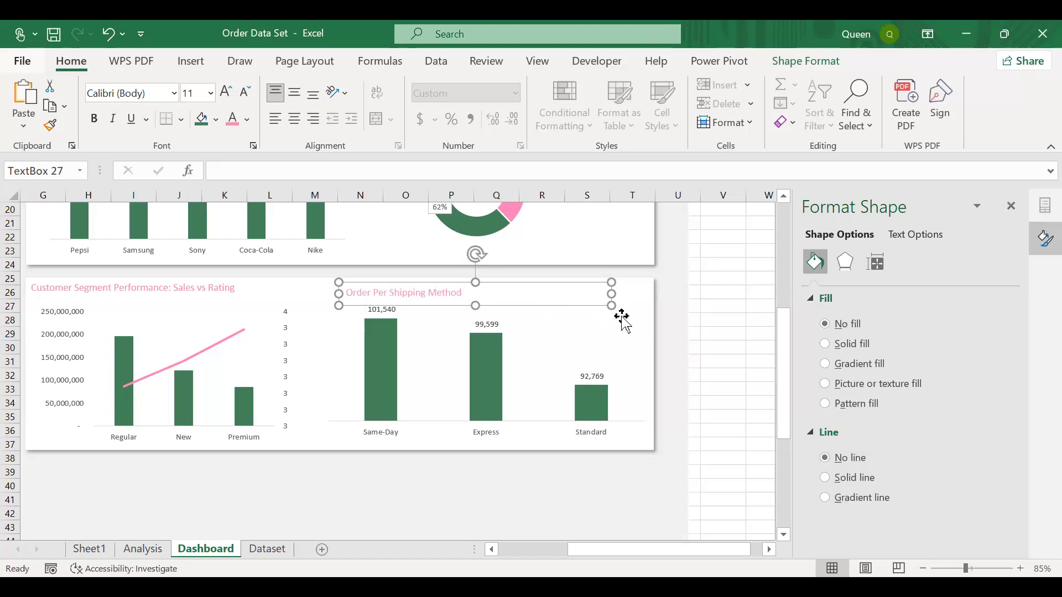
pyautogui.click(621, 317)
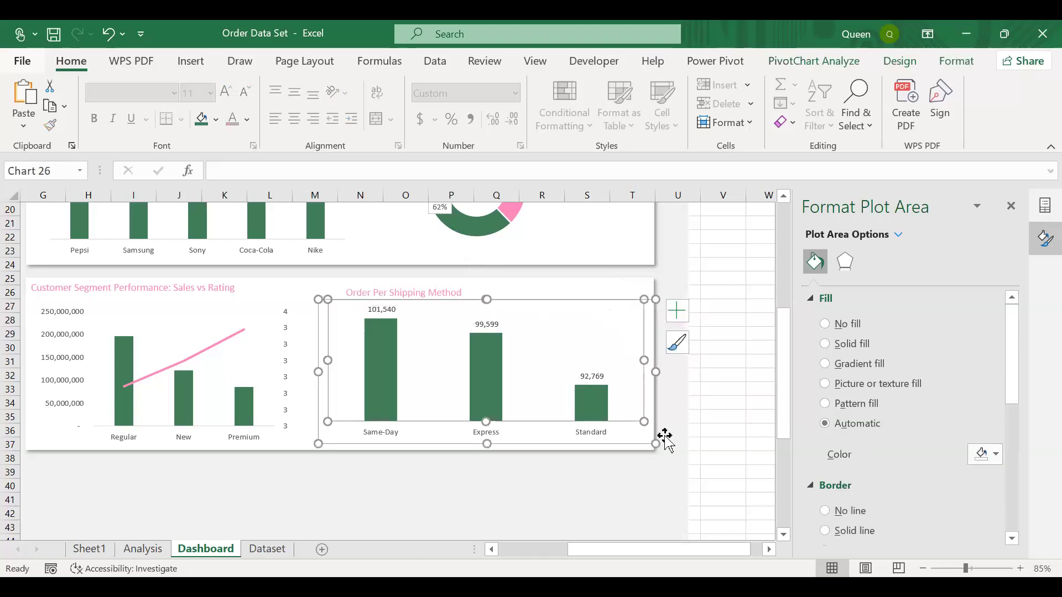
# Shorten the grey dashboard background rectangle so its lower edge ends near row 40, just below the white chart panels
pyautogui.scroll(-10, 663, 434)
pyautogui.hscroll(-3, 474, 341)
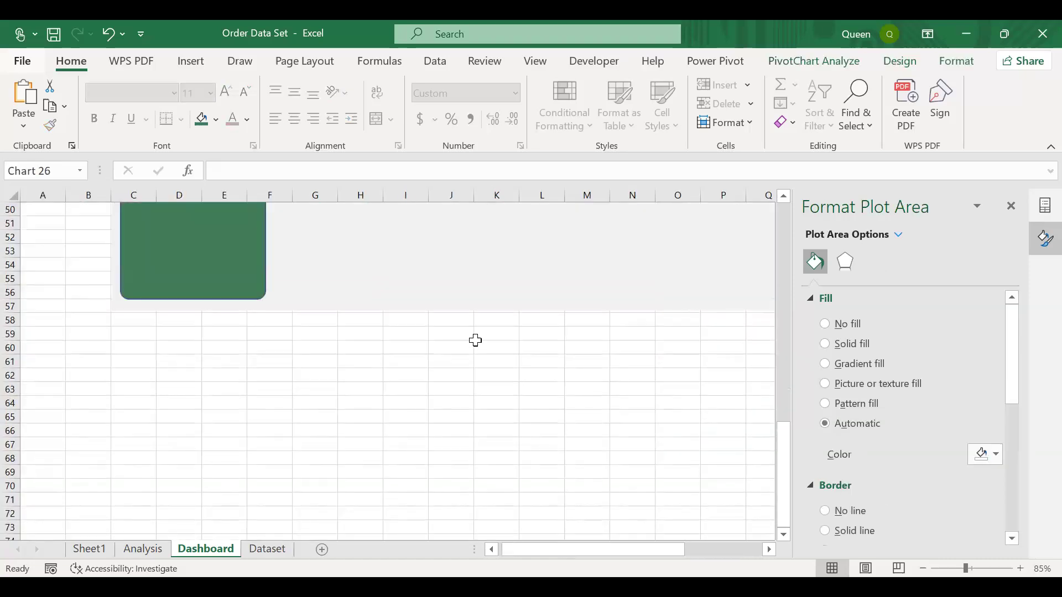
pyautogui.click(433, 280)
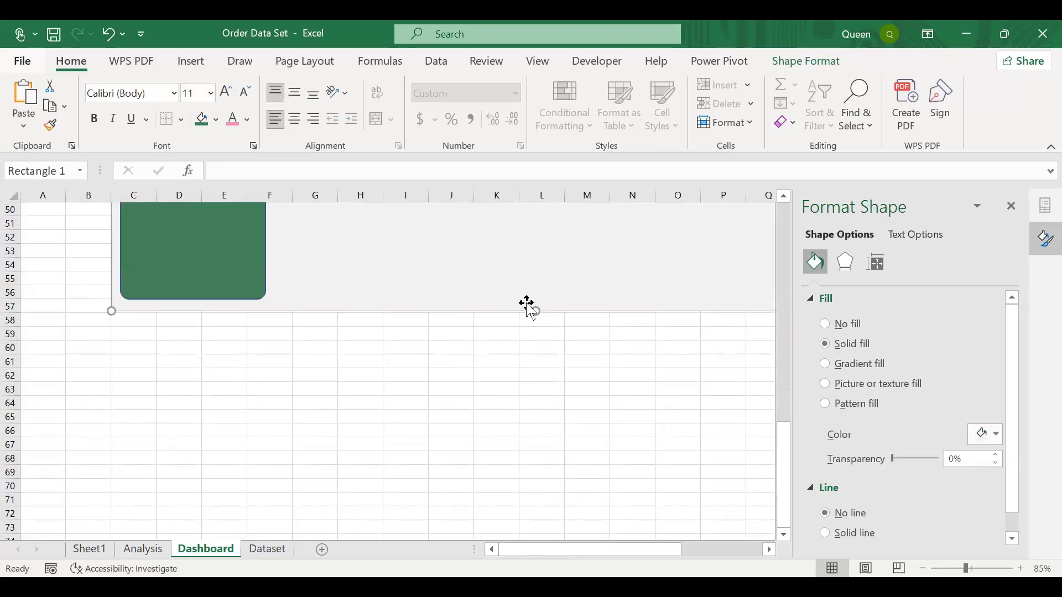
pyautogui.moveTo(536, 311); pyautogui.dragTo(535, 233)
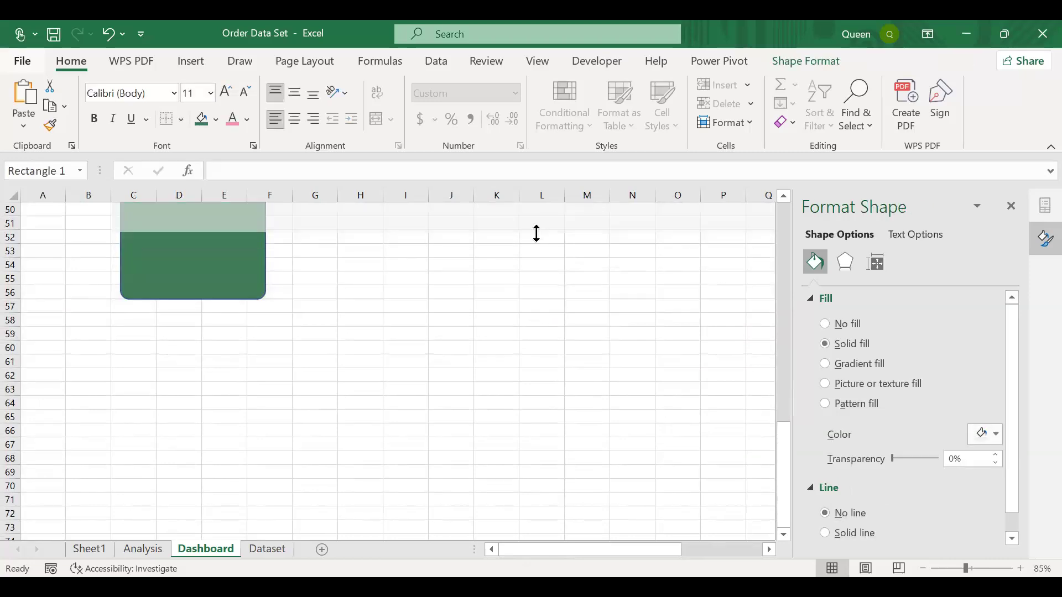
pyautogui.scroll(10, 247, 360)
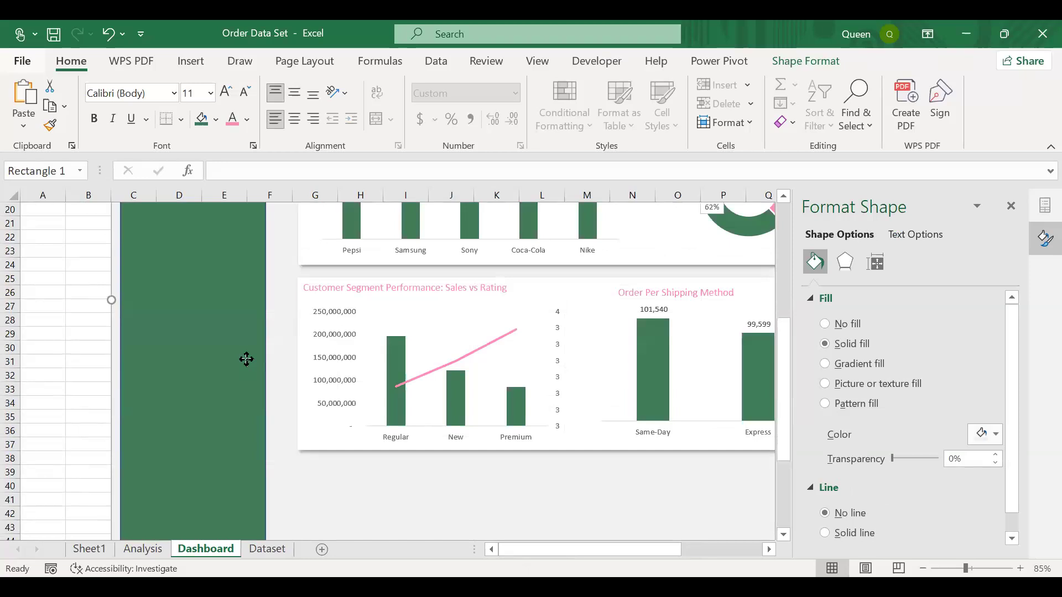
pyautogui.rightClick(247, 360)
pyautogui.scroll(-1, 247, 359)
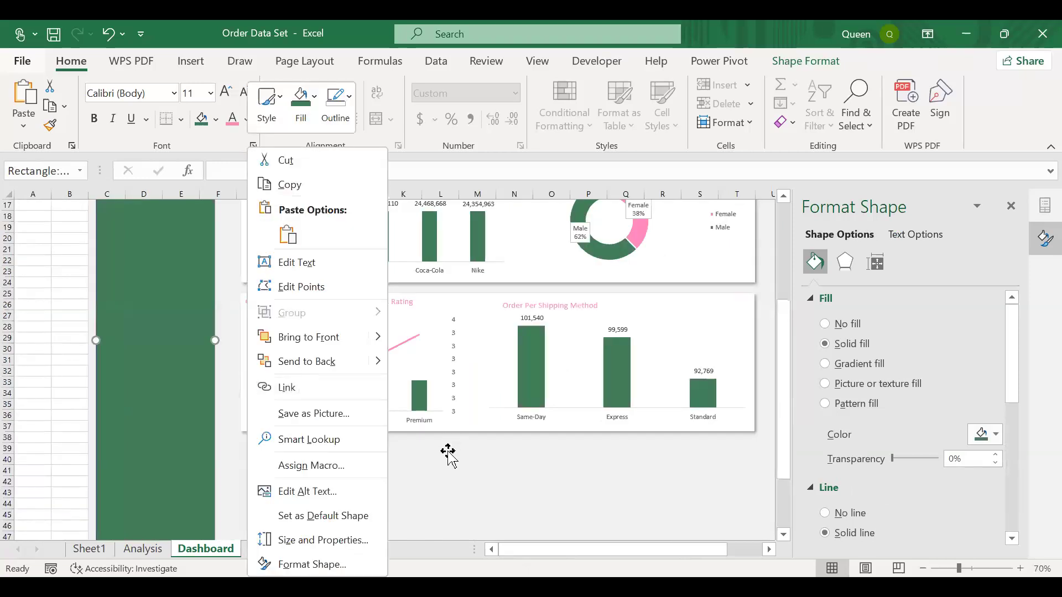
pyautogui.click(448, 452)
pyautogui.scroll(-5, 448, 452)
pyautogui.moveTo(433, 422); pyautogui.dragTo(435, 294)
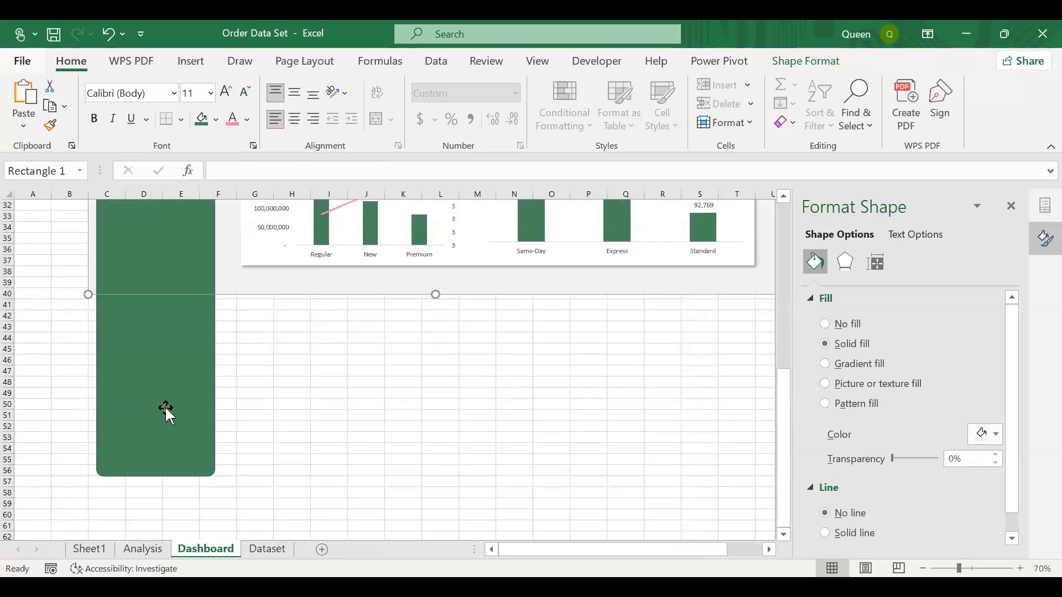
# Shorten the green sidebar shape so it ends around row 39, inside the grey background
pyautogui.click(153, 414)
pyautogui.moveTo(155, 475); pyautogui.dragTo(179, 282)
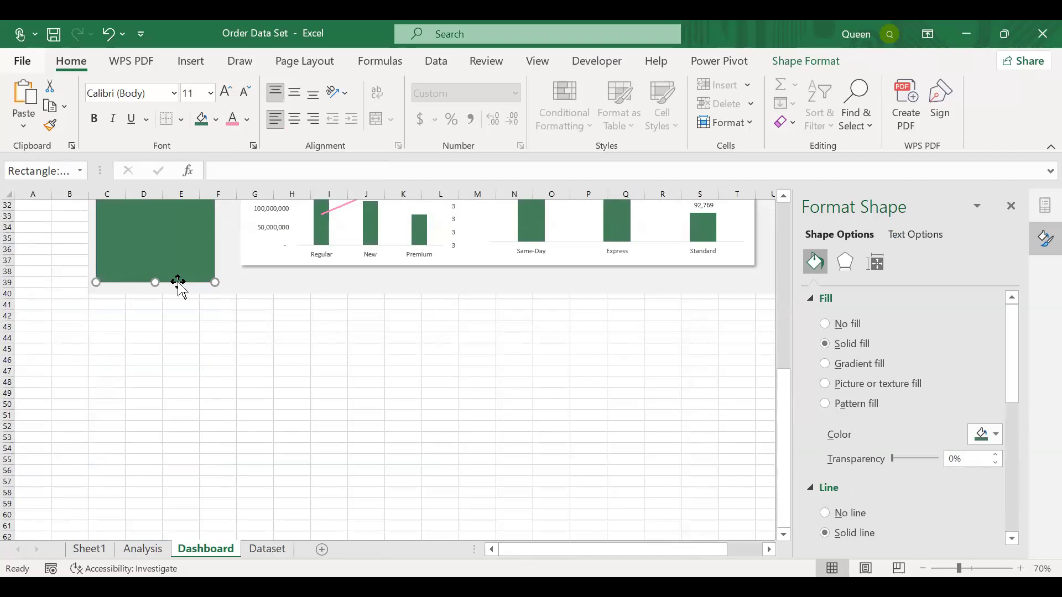
pyautogui.scroll(10, 178, 282)
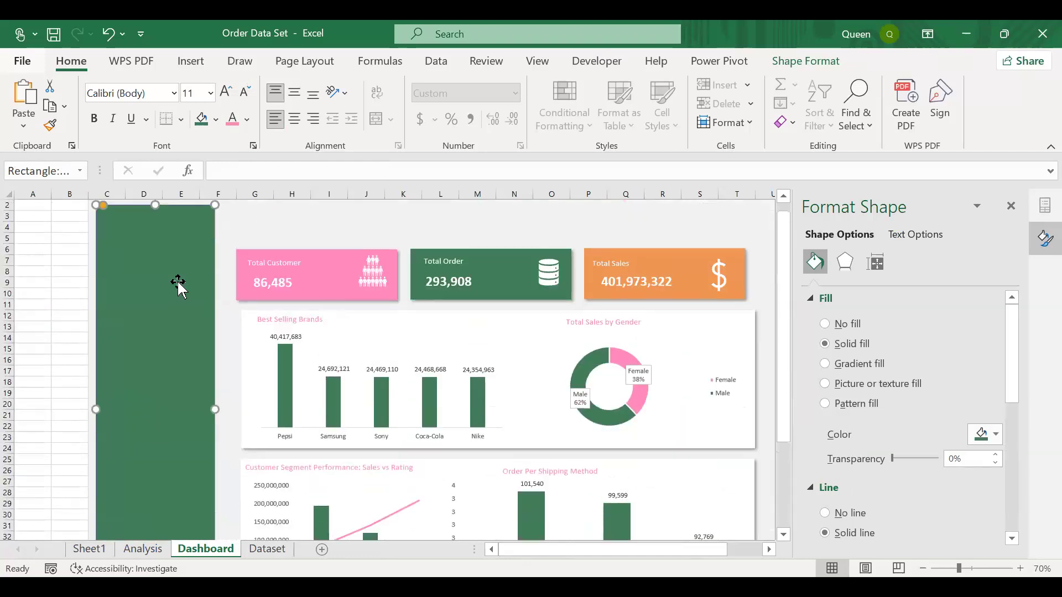
# Find a car in the stock icons and insert it on the Dashboard sheet
pyautogui.click(193, 62)
pyautogui.click(199, 134)
pyautogui.click(262, 183)
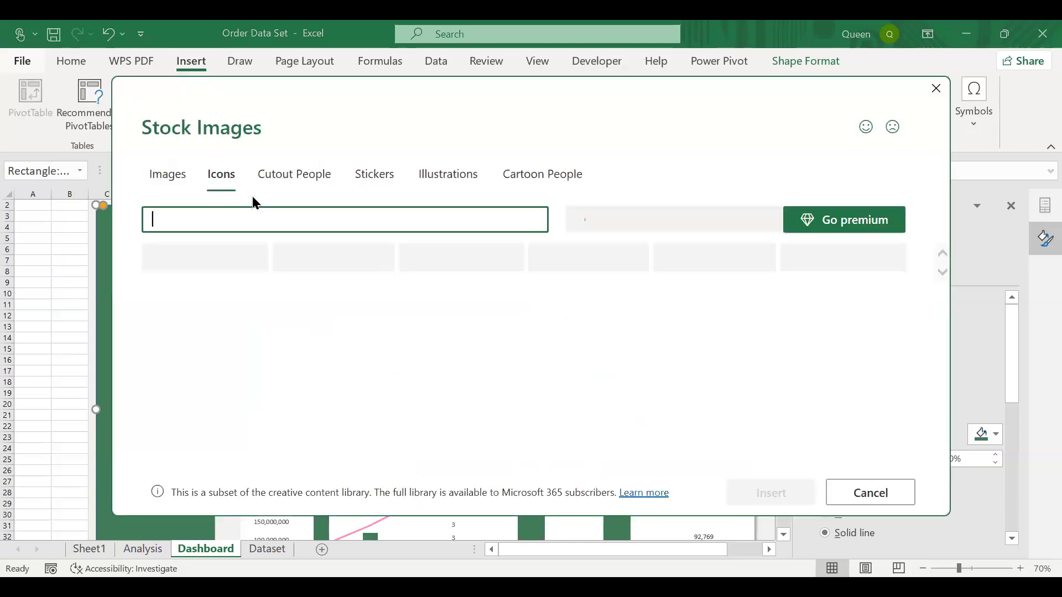
pyautogui.write('car')
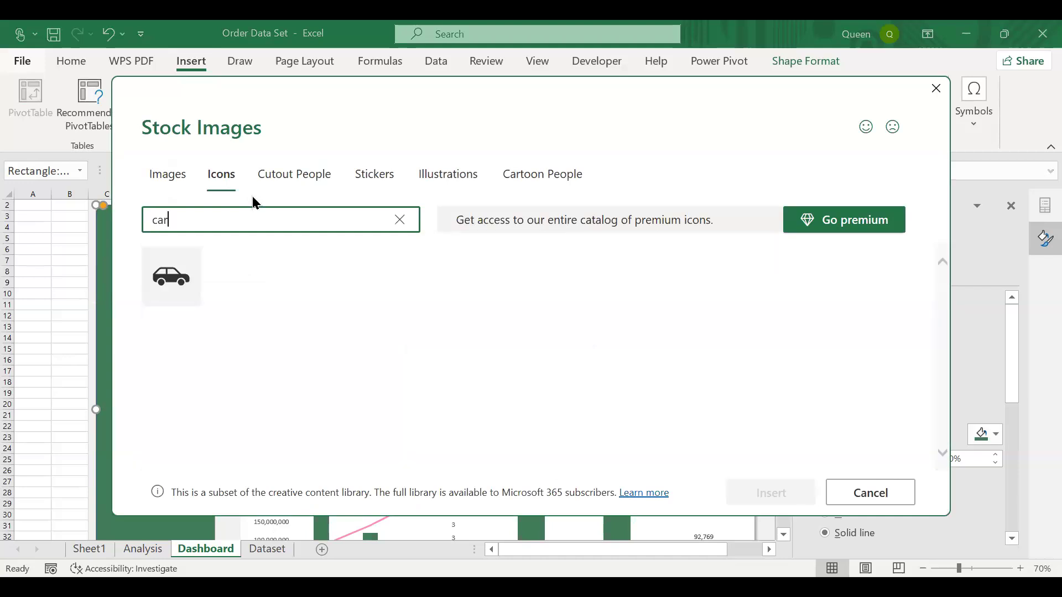
pyautogui.click(176, 300)
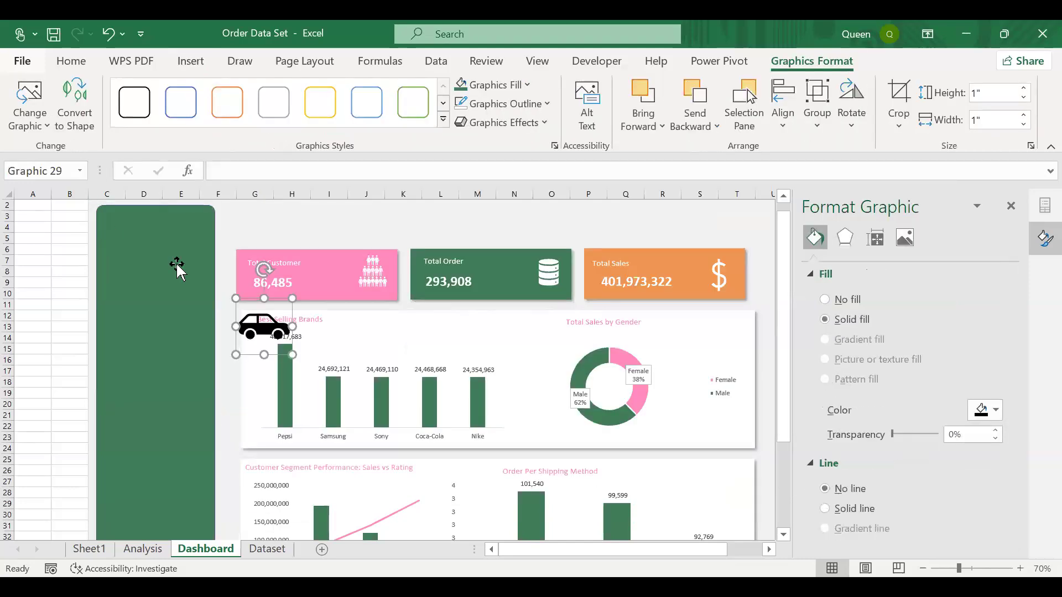
# Move the car icon to the upper end of the green sidebar and fill it with the recently used pink
pyautogui.moveTo(266, 327); pyautogui.dragTo(130, 222)
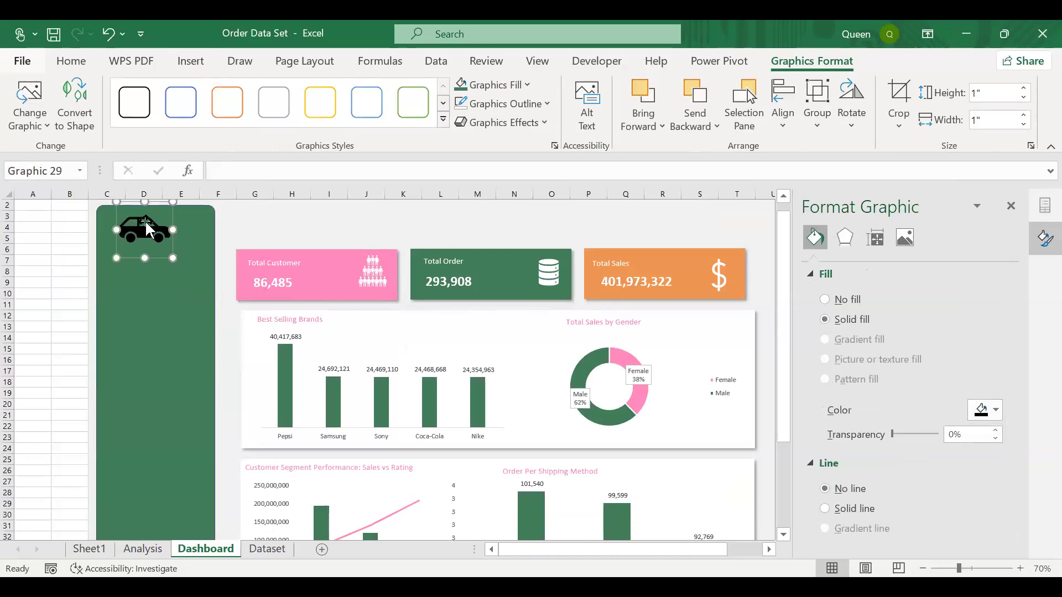
pyautogui.click(527, 85)
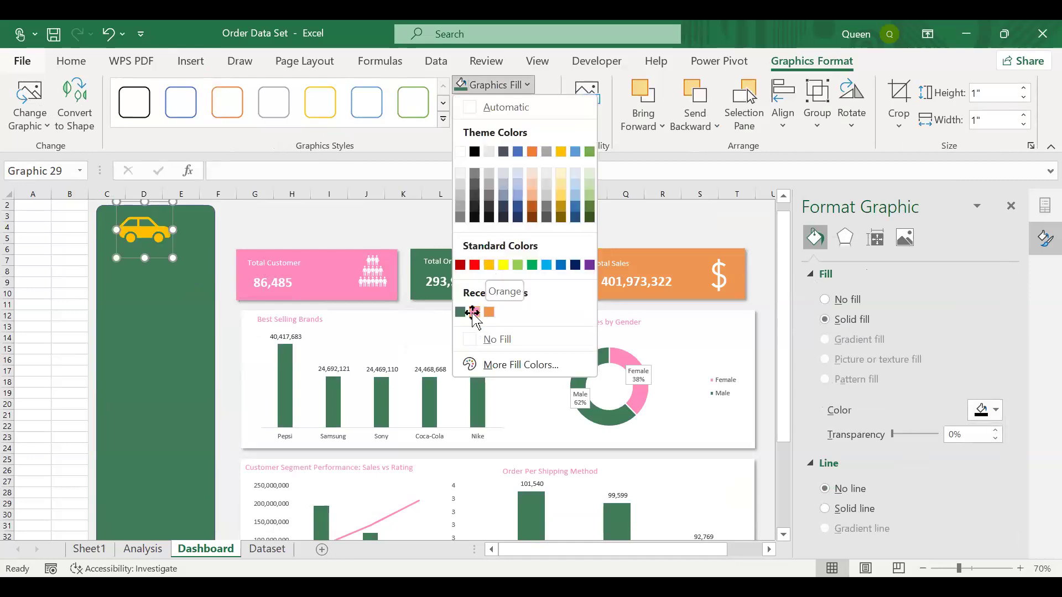
pyautogui.click(474, 312)
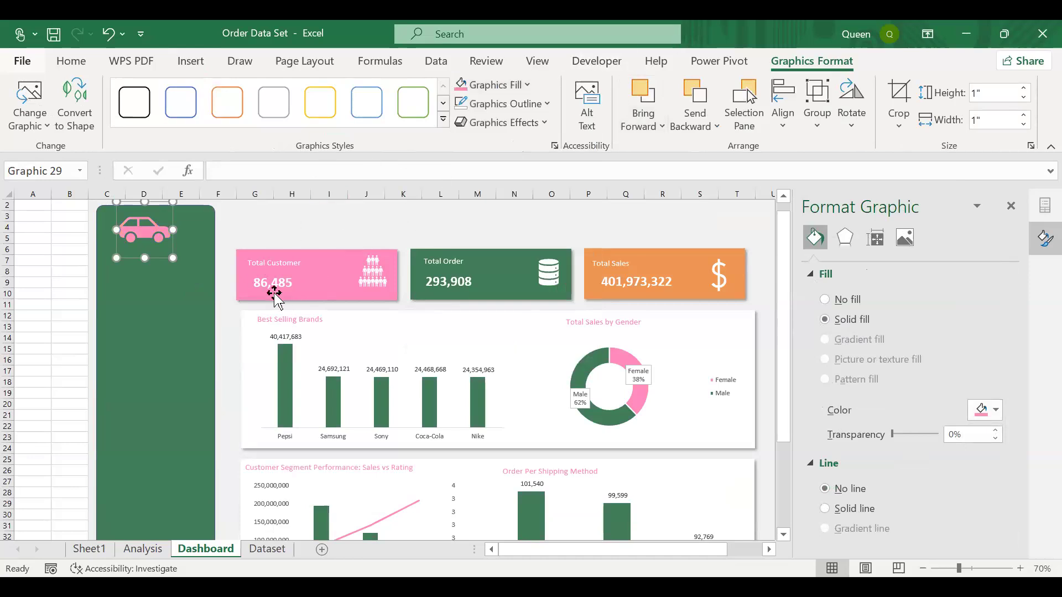
# Duplicate the "Best Selling Brands" title text box and move the copy onto the green sidebar directly under the car icon
pyautogui.click(307, 320)
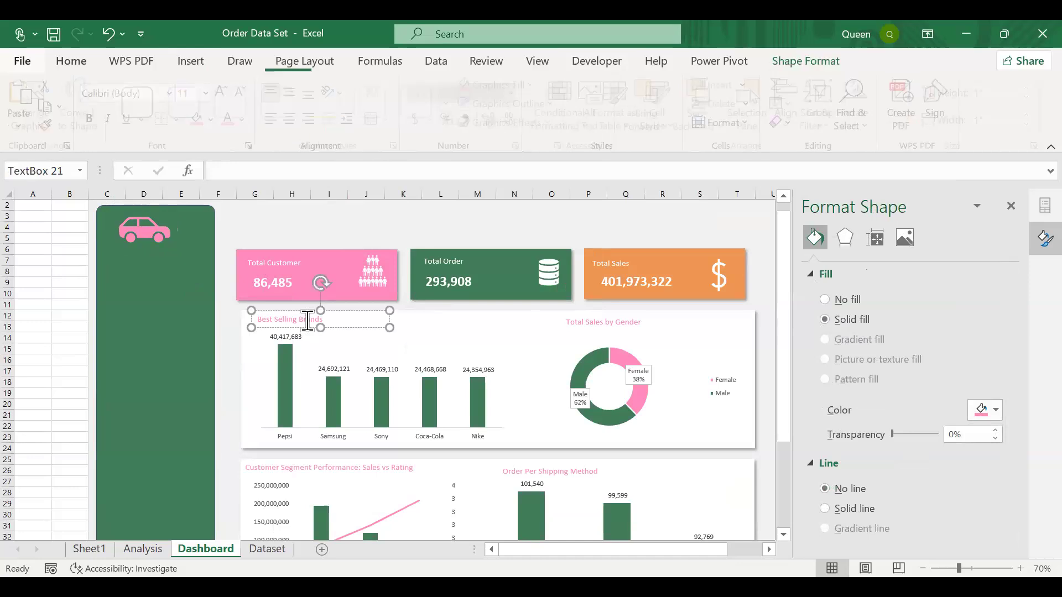
pyautogui.moveTo(389, 327); pyautogui.dragTo(387, 329)
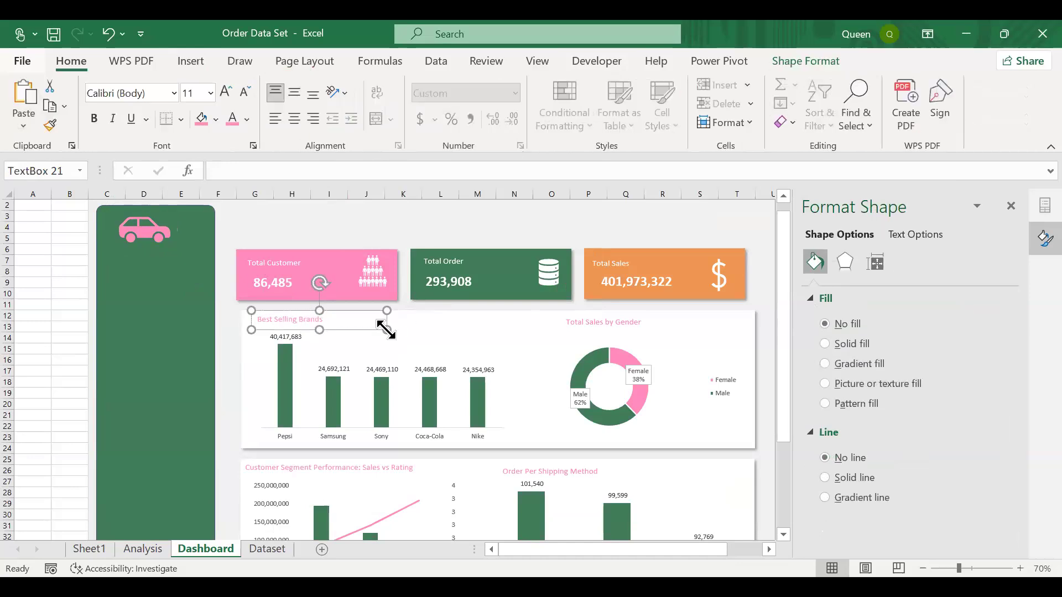
pyautogui.hotkey('ctrl', 'd')
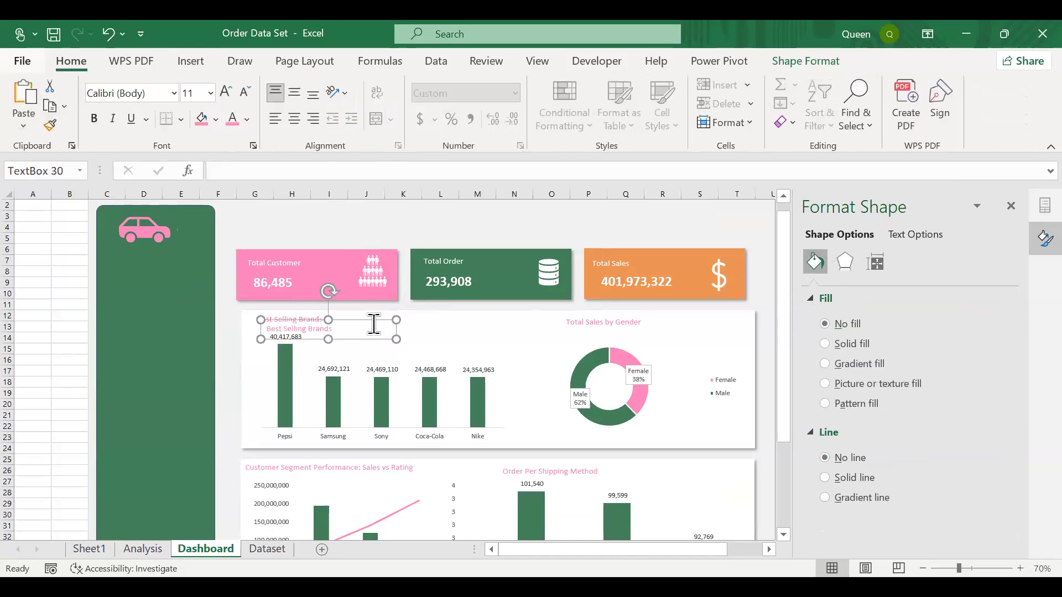
pyautogui.press('Left')
pyautogui.press('Left')
pyautogui.press('Left')
pyautogui.press('Left')
pyautogui.press('Left')
pyautogui.press('Left')
pyautogui.press('Left')
pyautogui.press('Left')
pyautogui.press('Left')
pyautogui.press('Left')
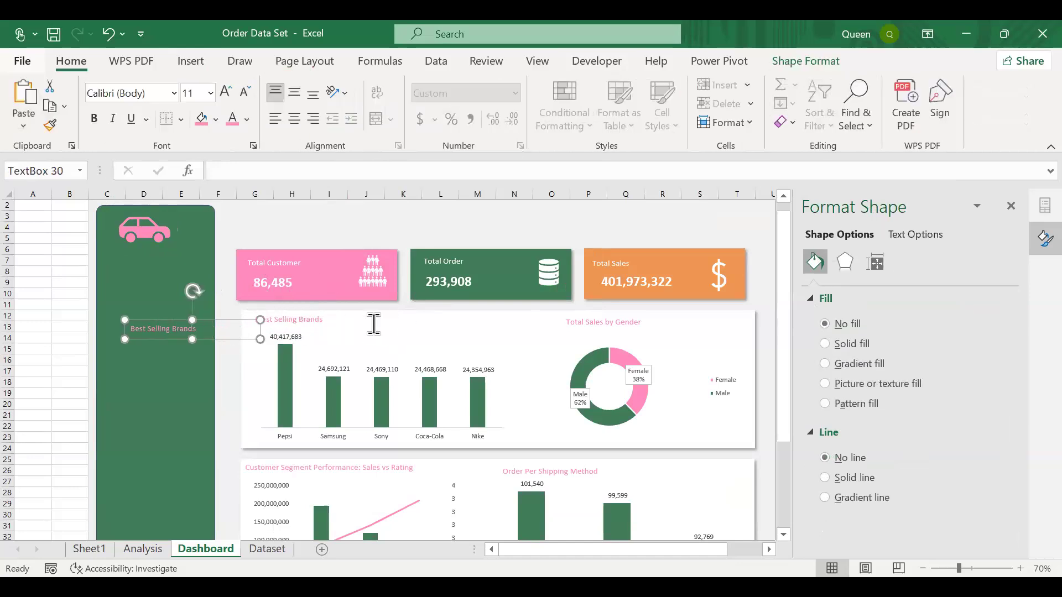
pyautogui.press('Right')
pyautogui.press('Right')
pyautogui.press('Right')
pyautogui.press('Right')
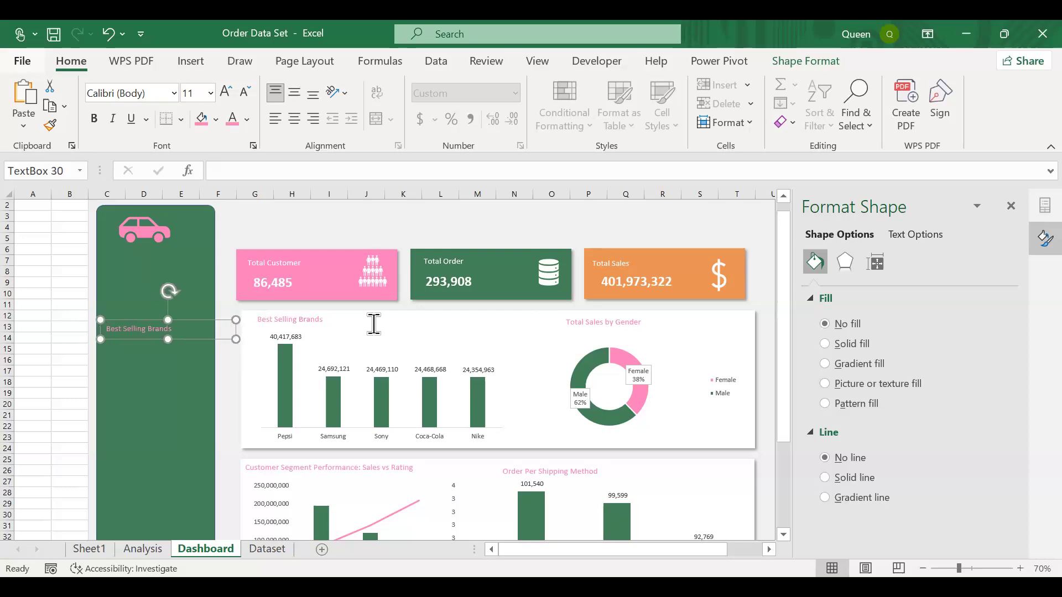
pyautogui.press('Up')
pyautogui.press('Up')
pyautogui.press('Up')
pyautogui.press('Up')
pyautogui.press('Up')
pyautogui.press('Up')
pyautogui.press('Up')
pyautogui.press('Up')
pyautogui.press('Up')
pyautogui.press('Up')
pyautogui.press('Up')
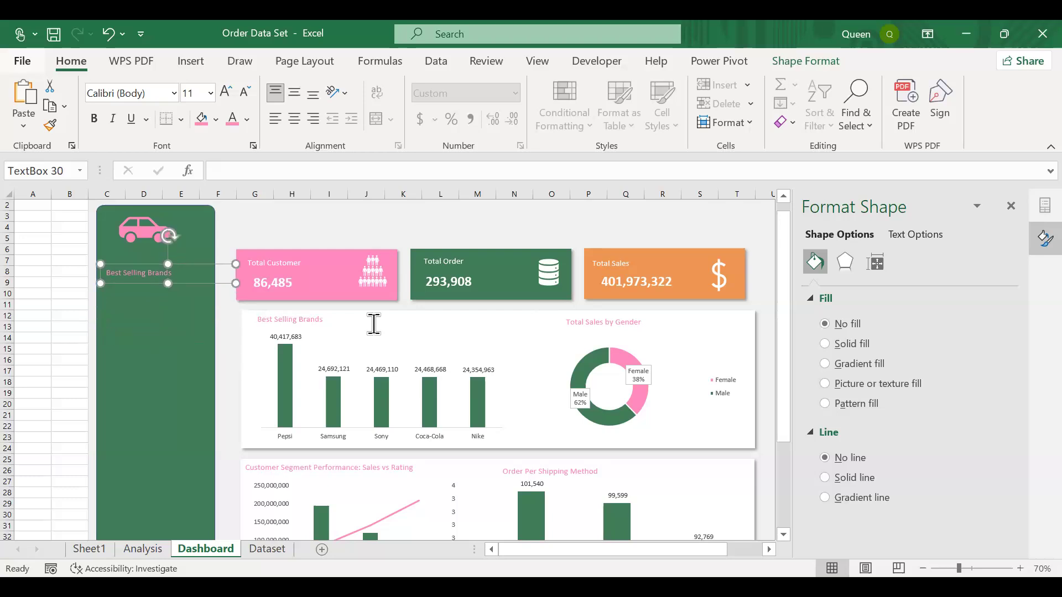
pyautogui.press('Up')
pyautogui.press('Up')
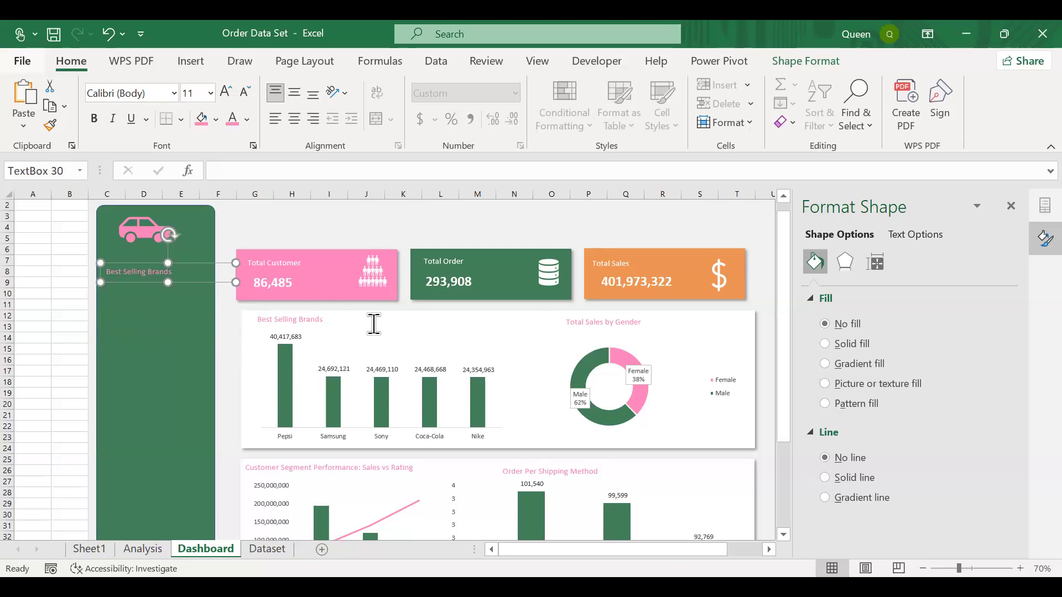
pyautogui.press('Up')
pyautogui.press('Up')
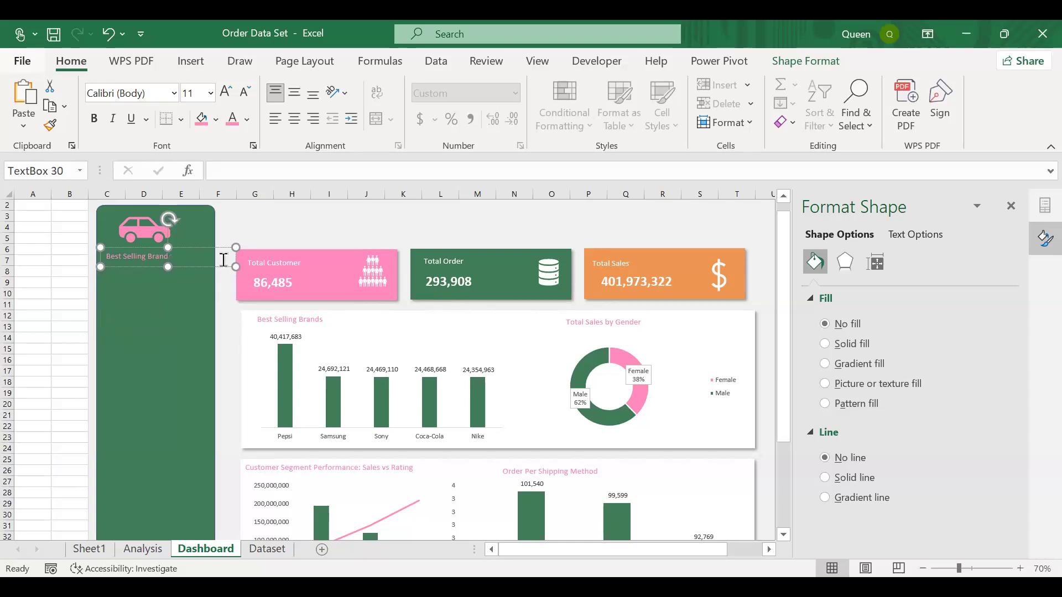
# Replace the duplicated title's text under the car icon with "Trendhive"
pyautogui.press('BackSpace')
pyautogui.press('BackSpace')
pyautogui.press('BackSpace')
pyautogui.press('BackSpace')
pyautogui.press('BackSpace')
pyautogui.press('BackSpace')
pyautogui.press('BackSpace')
pyautogui.press('BackSpace')
pyautogui.press('BackSpace')
pyautogui.press('BackSpace')
pyautogui.press('BackSpace')
pyautogui.write('Trendhive')
# Format the Trendhive text in the Algerian font at size 20
pyautogui.hotkey('ctrl', 'a')
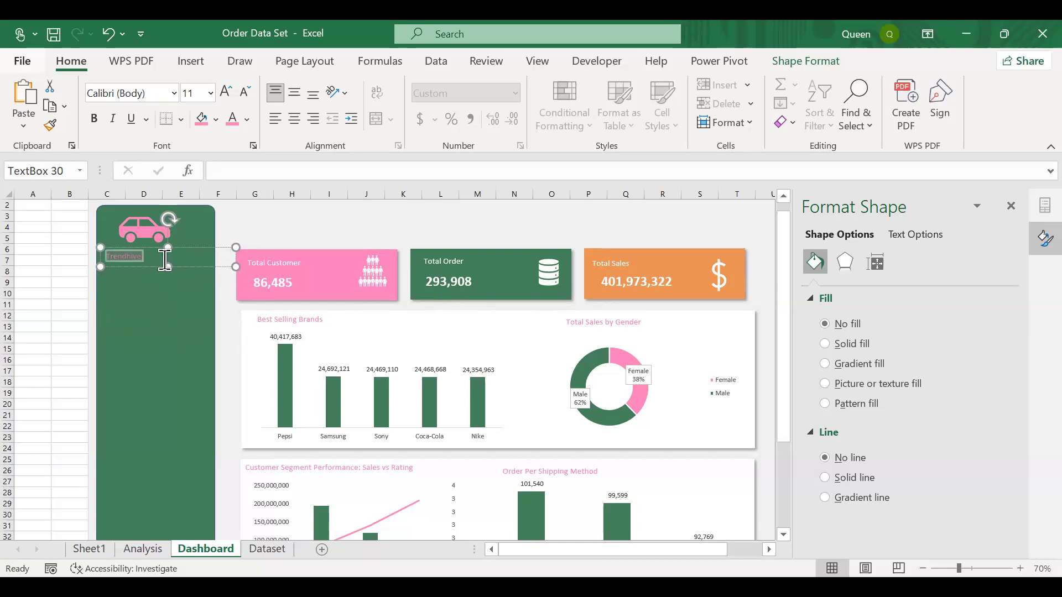
pyautogui.click(173, 94)
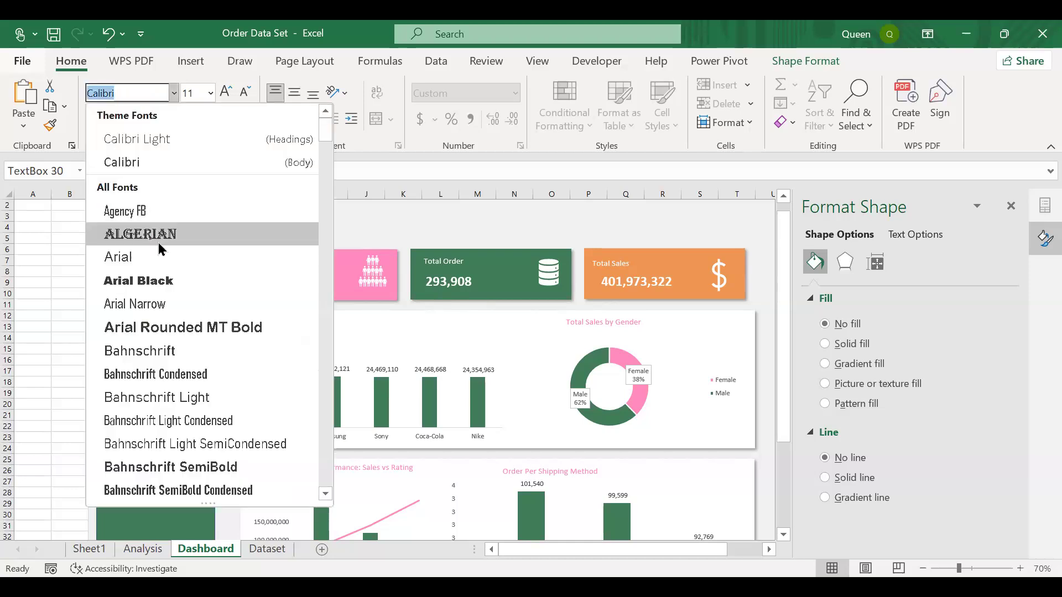
pyautogui.click(158, 243)
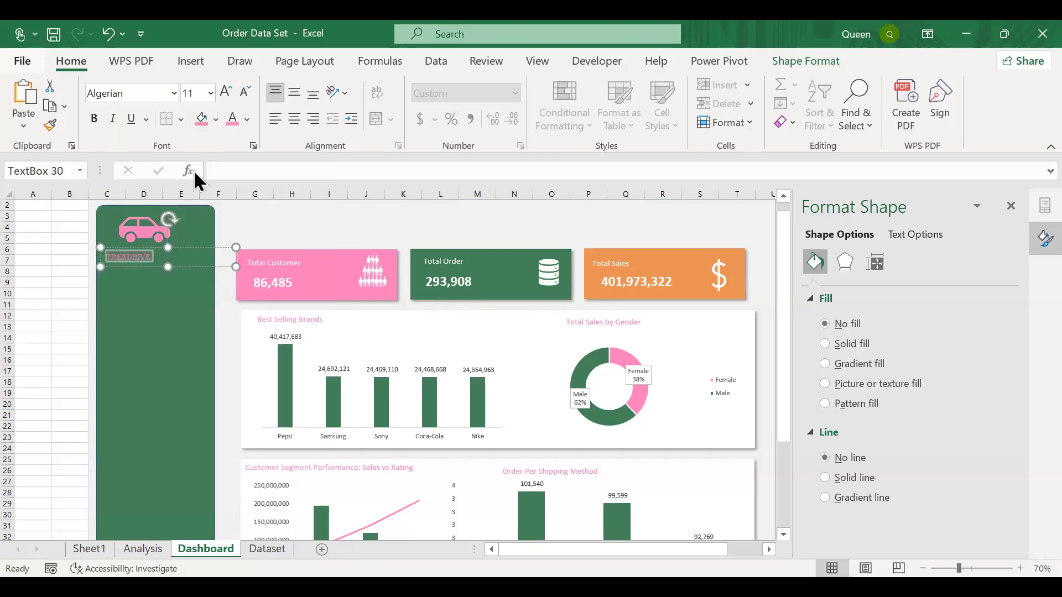
pyautogui.click(210, 94)
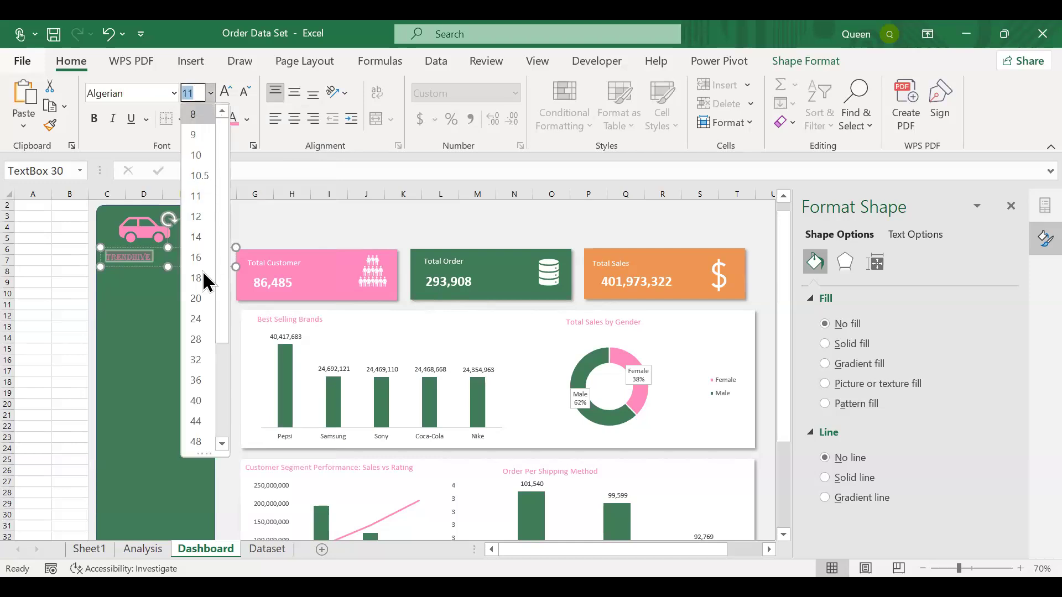
pyautogui.click(200, 304)
# Resize the Trendhive text box to show the full name and fit within the green sidebar under the car icon
pyautogui.moveTo(168, 266); pyautogui.dragTo(167, 297)
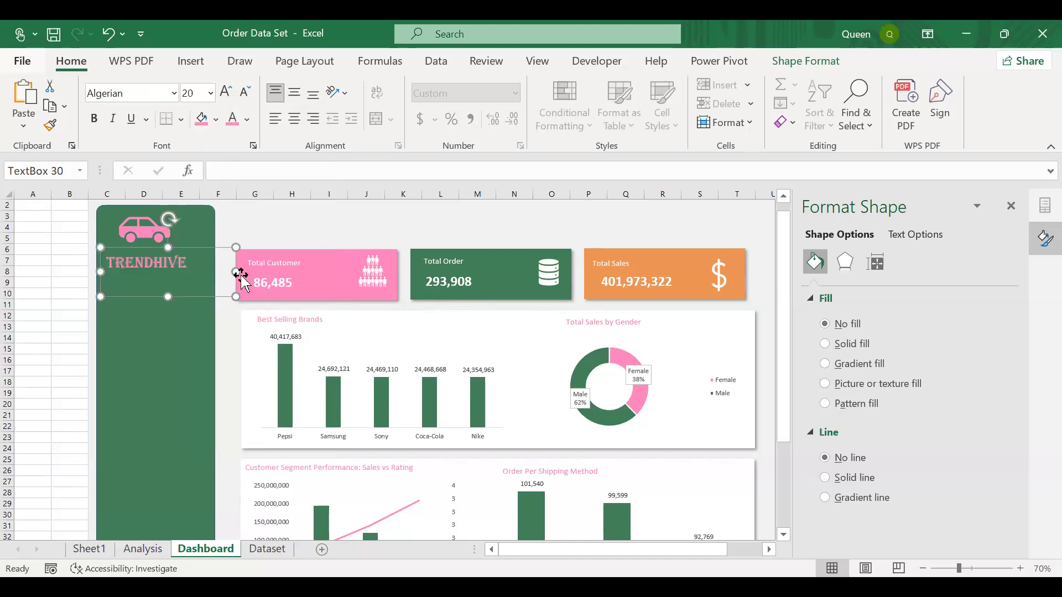
pyautogui.moveTo(236, 272); pyautogui.dragTo(199, 272)
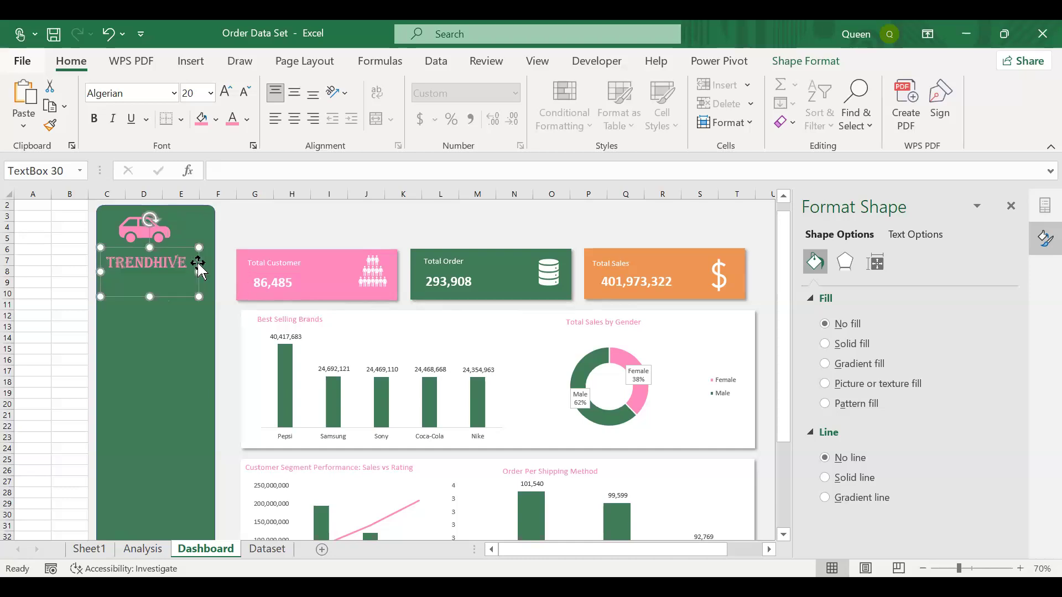
pyautogui.moveTo(97, 273); pyautogui.dragTo(110, 273)
pyautogui.moveTo(200, 272); pyautogui.dragTo(208, 270)
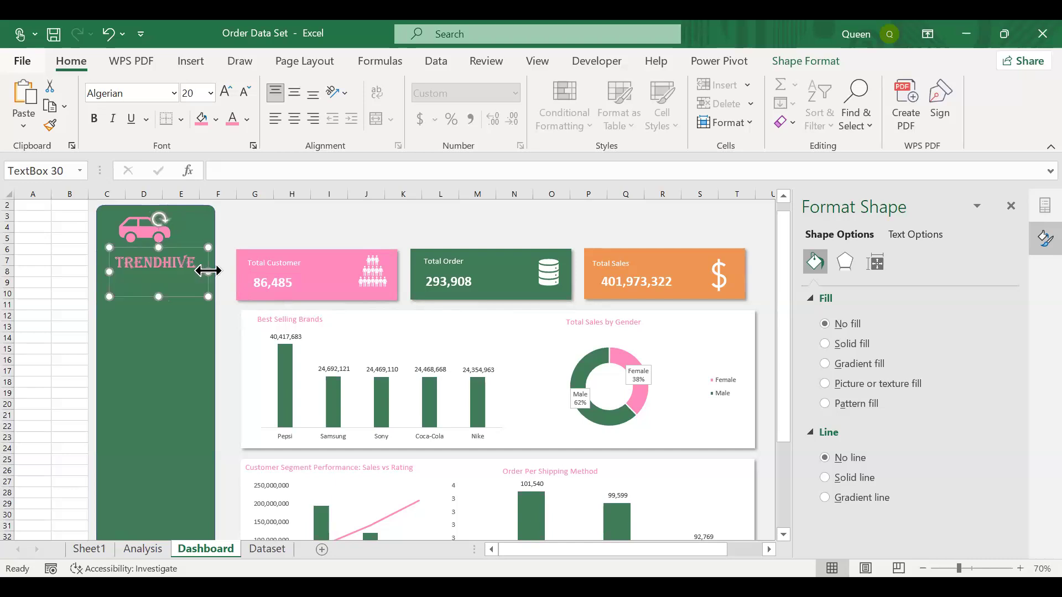
pyautogui.press('Escape')
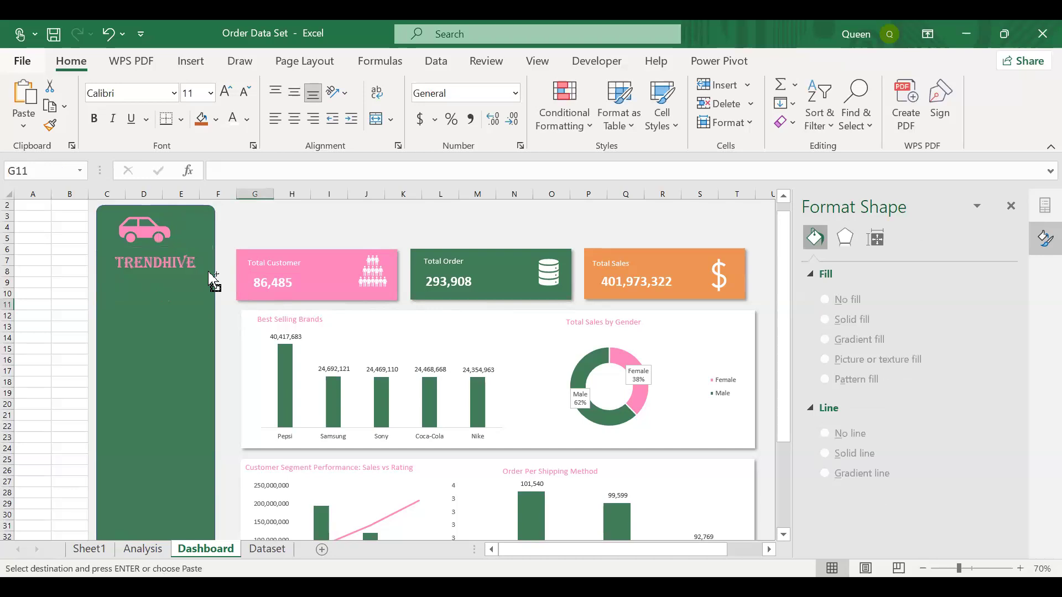
pyautogui.click(173, 261)
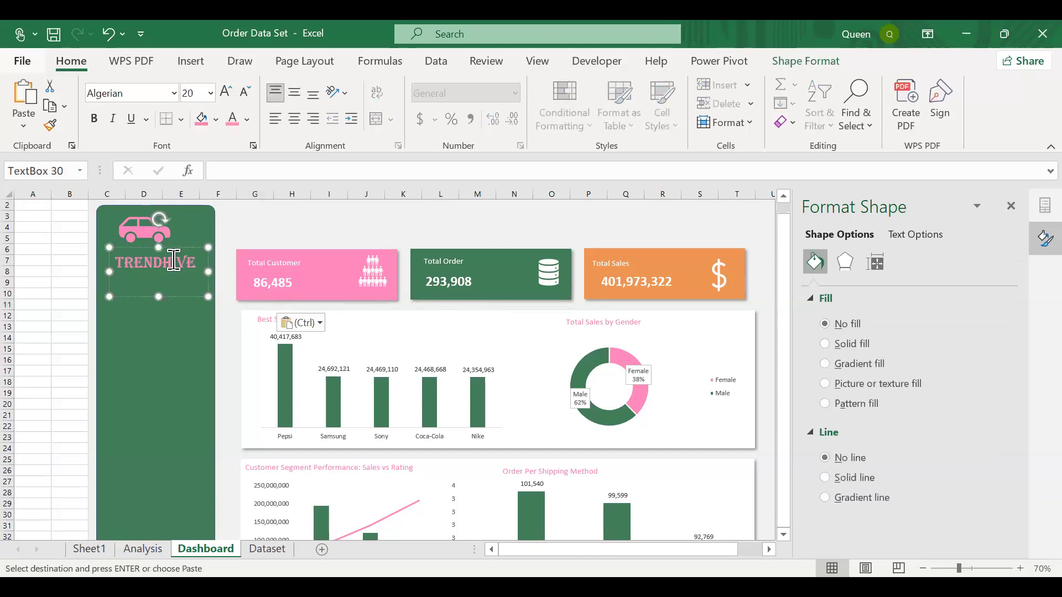
pyautogui.press('Escape')
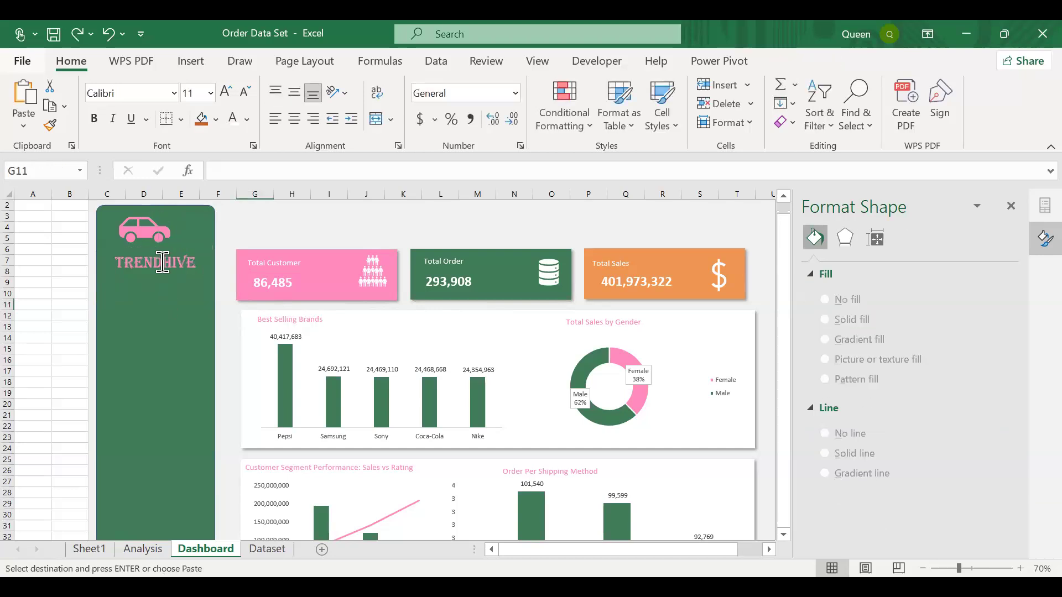
pyautogui.click(162, 262)
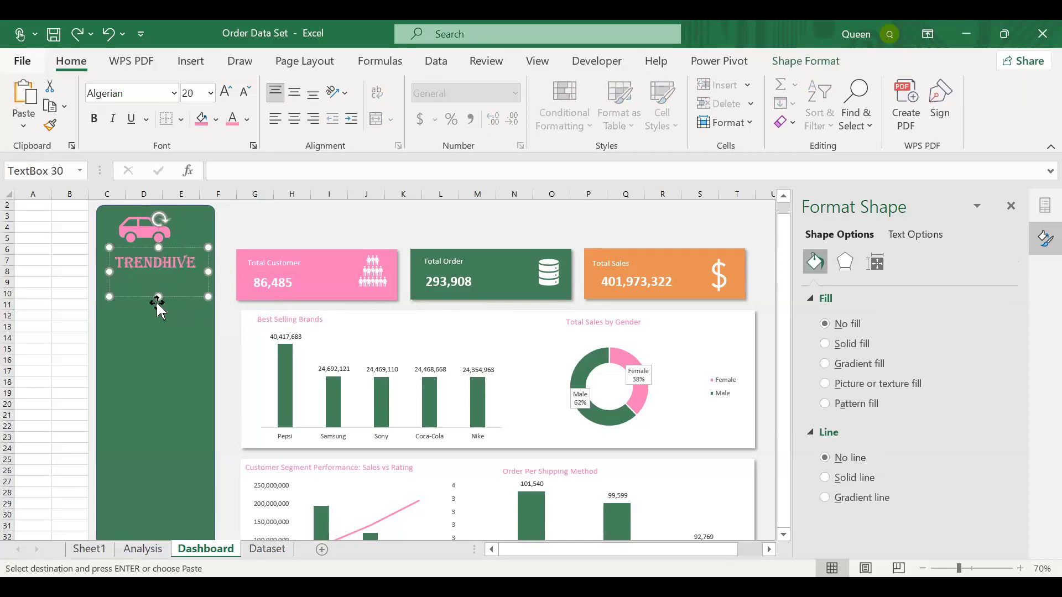
pyautogui.moveTo(157, 296); pyautogui.dragTo(159, 292)
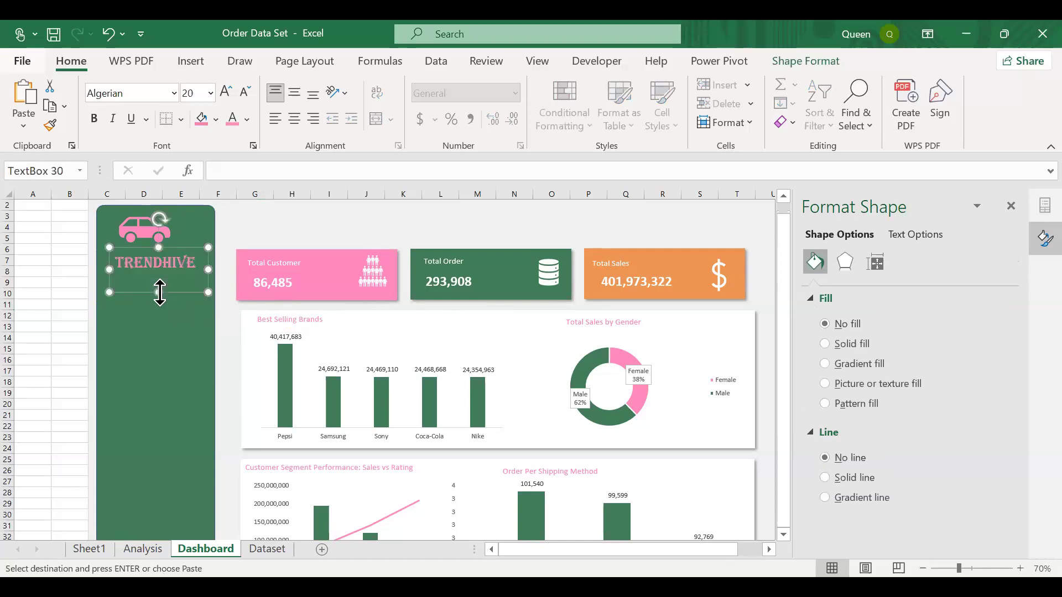
# Duplicate the Trendhive text box and move the copy lower on the green sidebar, aligned beneath the original
pyautogui.hotkey('ctrl', 'd')
pyautogui.press('Down')
pyautogui.press('Down')
pyautogui.press('Down')
pyautogui.press('Down')
pyautogui.press('Down')
pyautogui.press('Down')
pyautogui.press('Down')
pyautogui.press('Down')
pyautogui.press('Down')
pyautogui.press('Down')
pyautogui.press('Down')
pyautogui.press('Down')
pyautogui.press('Down')
pyautogui.press('Down')
pyautogui.press('Down')
pyautogui.press('Down')
pyautogui.press('Down')
pyautogui.press('Down')
pyautogui.press('Down')
pyautogui.press('Down')
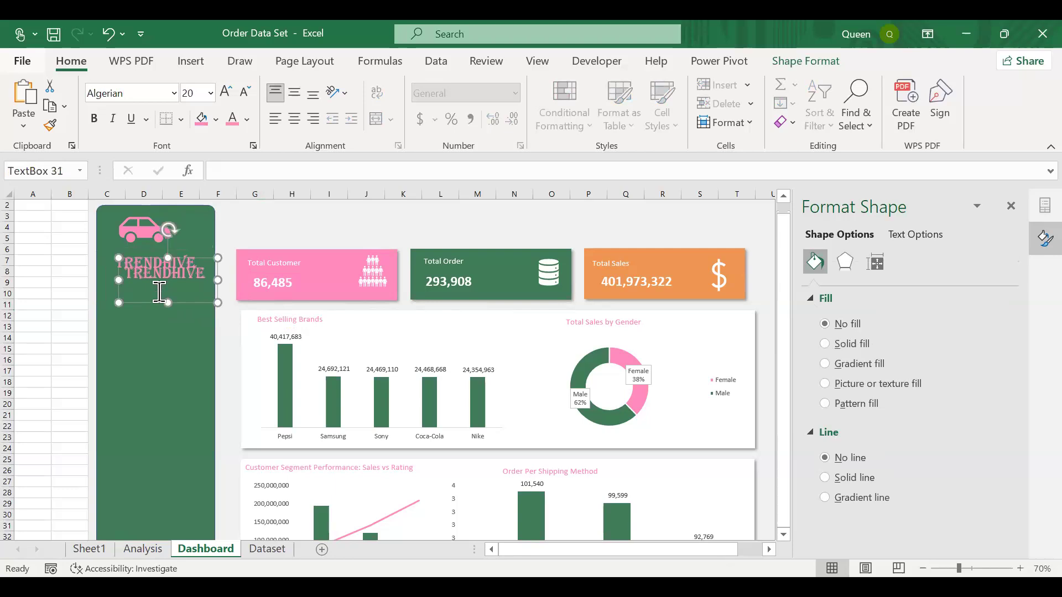
pyautogui.press('Down')
pyautogui.press('Down')
pyautogui.press('Down')
pyautogui.press('Down')
pyautogui.press('Down')
pyautogui.press('Down')
pyautogui.press('Down')
pyautogui.press('Down')
pyautogui.press('Down')
pyautogui.press('Down')
pyautogui.press('Down')
pyautogui.press('Down')
pyautogui.press('Down')
pyautogui.press('Down')
pyautogui.press('Down')
pyautogui.press('Left')
pyautogui.press('Left')
pyautogui.press('Left')
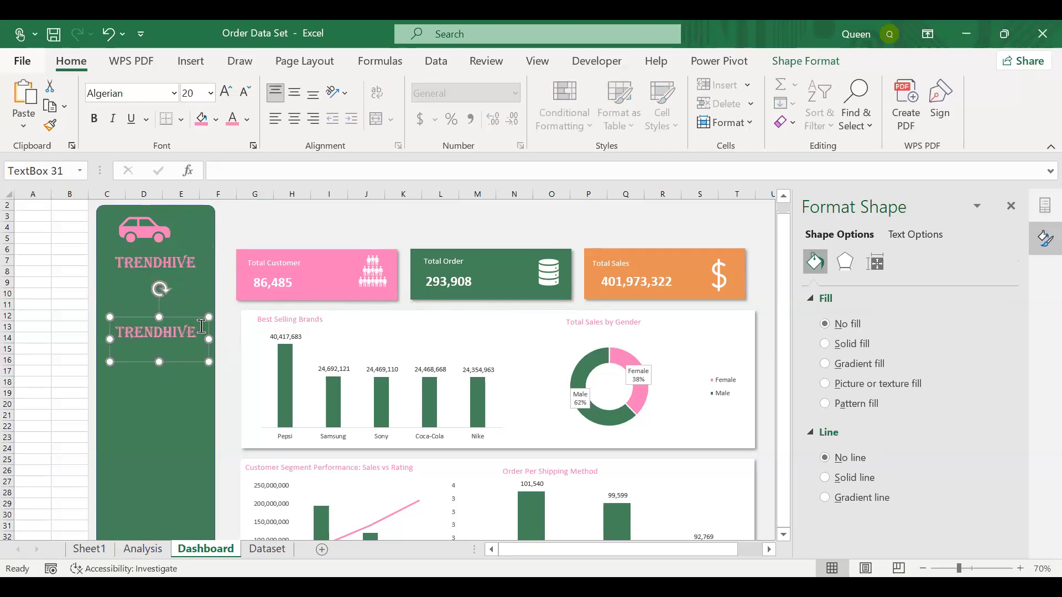
# Replace the copied text box's text with "Overview" in the Calibri (Body) font
pyautogui.press('BackSpace')
pyautogui.press('BackSpace')
pyautogui.press('BackSpace')
pyautogui.press('BackSpace')
pyautogui.press('BackSpace')
pyautogui.press('BackSpace')
pyautogui.press('BackSpace')
pyautogui.press('BackSpace')
pyautogui.press('BackSpace')
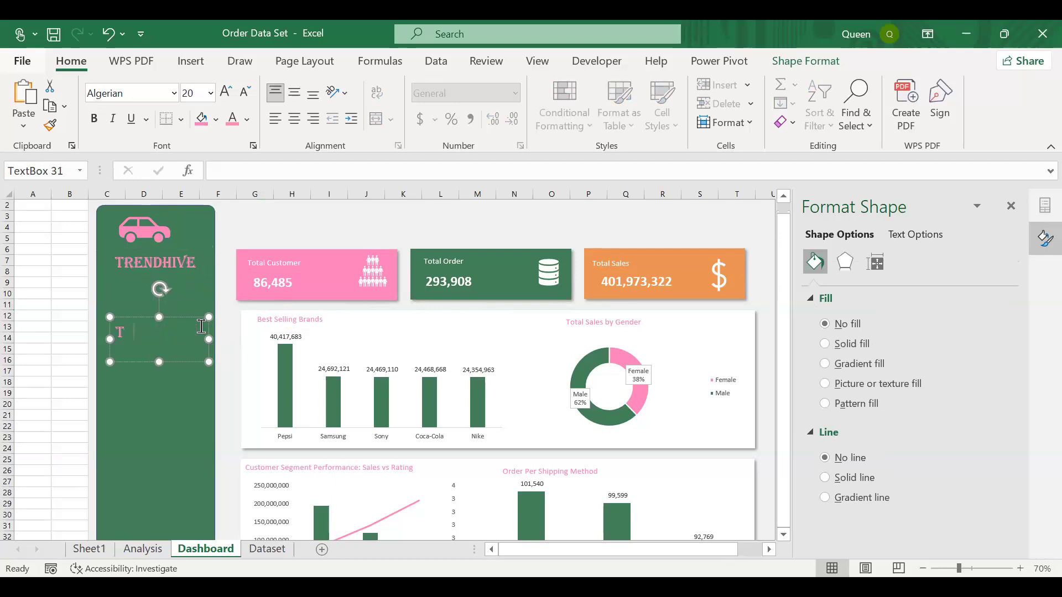
pyautogui.write('OVER')
pyautogui.press('BackSpace')
pyautogui.press('BackSpace')
pyautogui.press('BackSpace')
pyautogui.press('BackSpace')
pyautogui.click(173, 93)
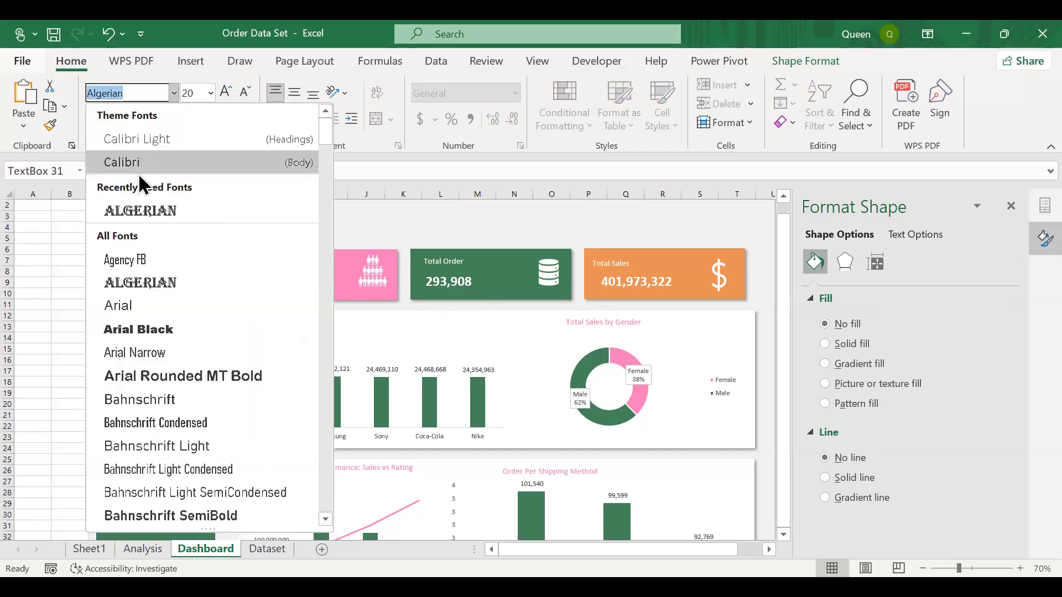
pyautogui.click(146, 162)
pyautogui.write('Ove')
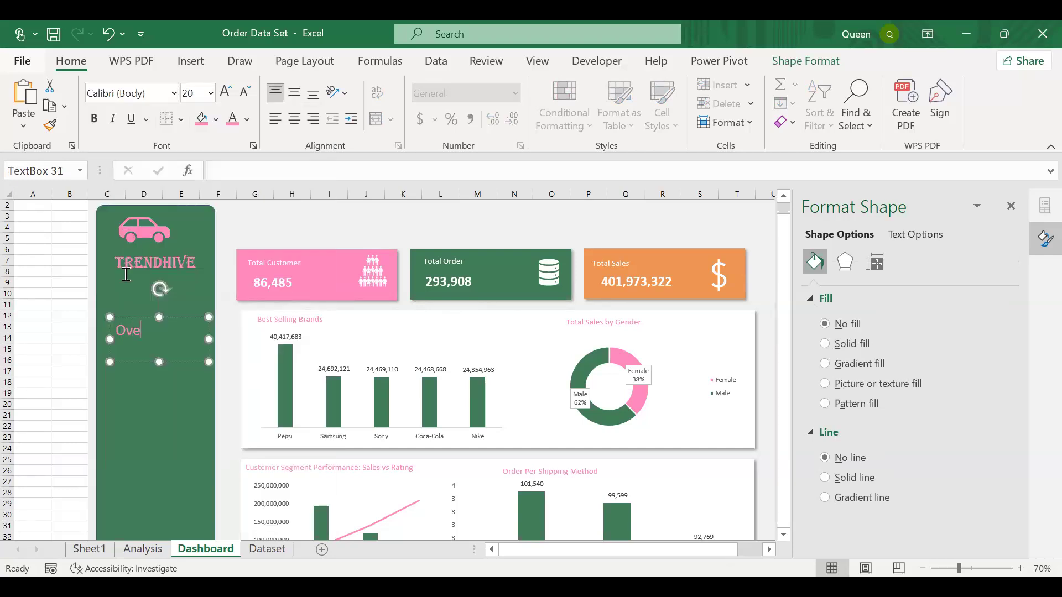
pyautogui.write('rview')
# Set the Overview text's font size to 16 and shrink its text box around the word on the sidebar
pyautogui.hotkey('ctrl', 'a')
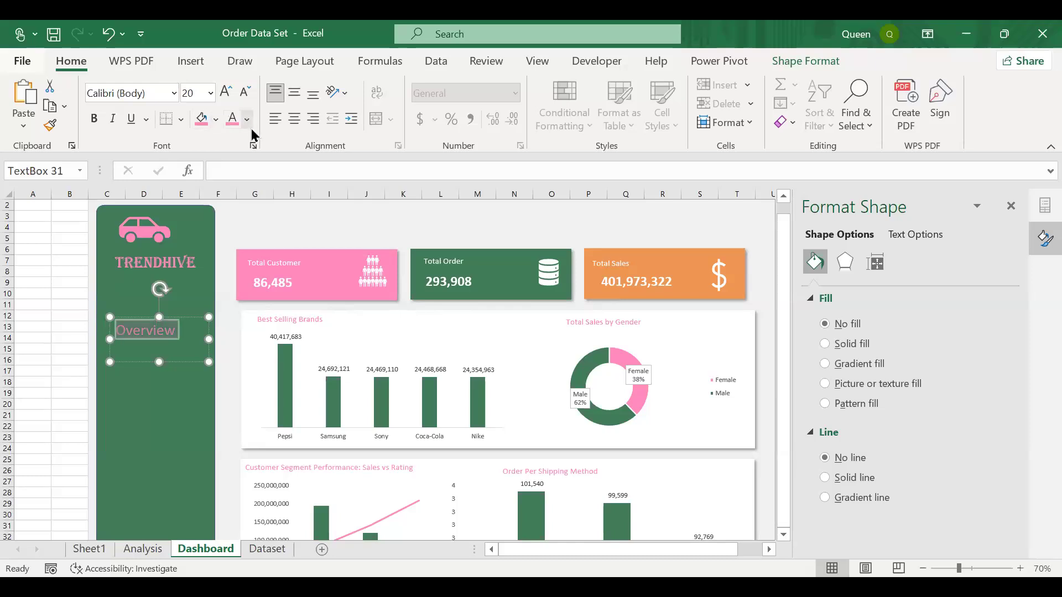
pyautogui.click(247, 119)
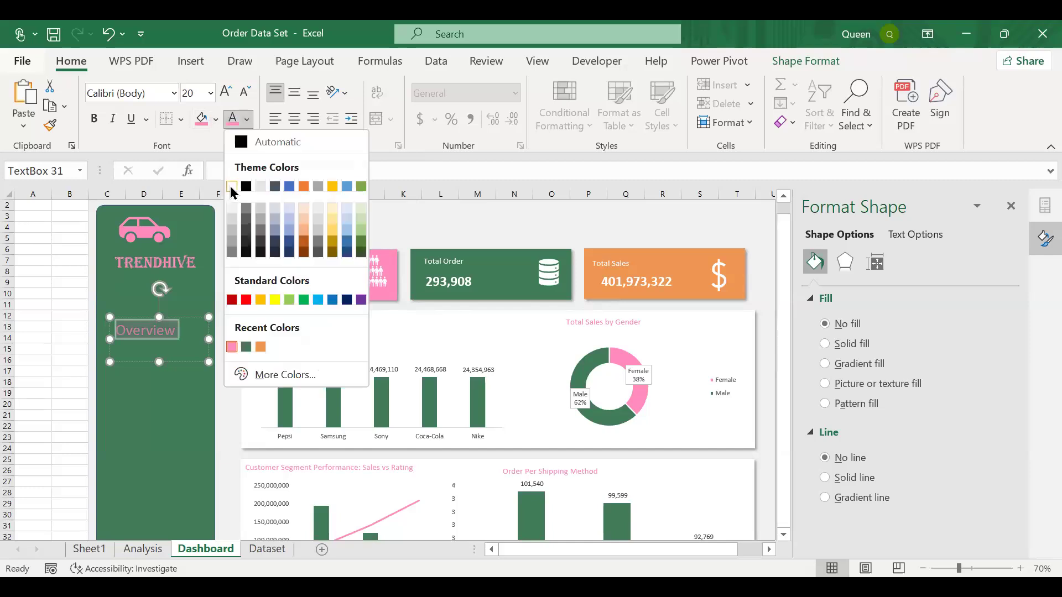
pyautogui.click(212, 99)
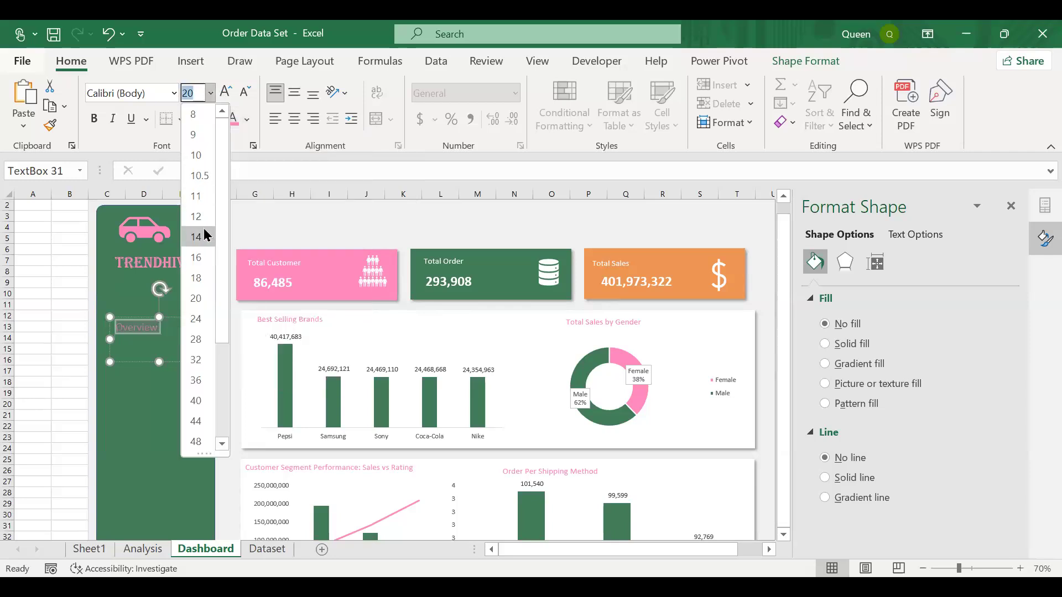
pyautogui.click(196, 258)
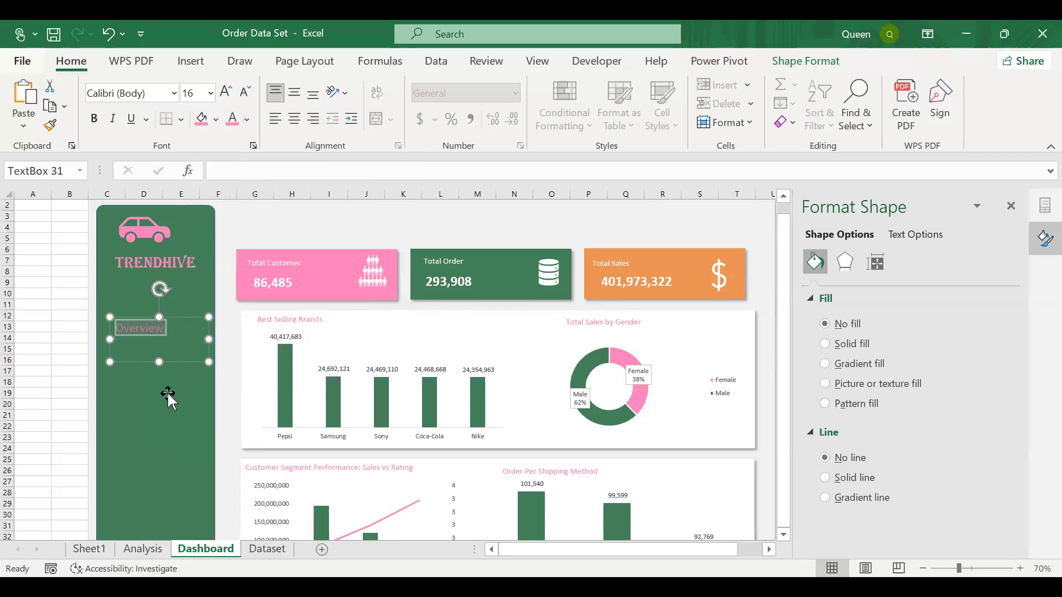
pyautogui.moveTo(107, 336); pyautogui.dragTo(116, 335)
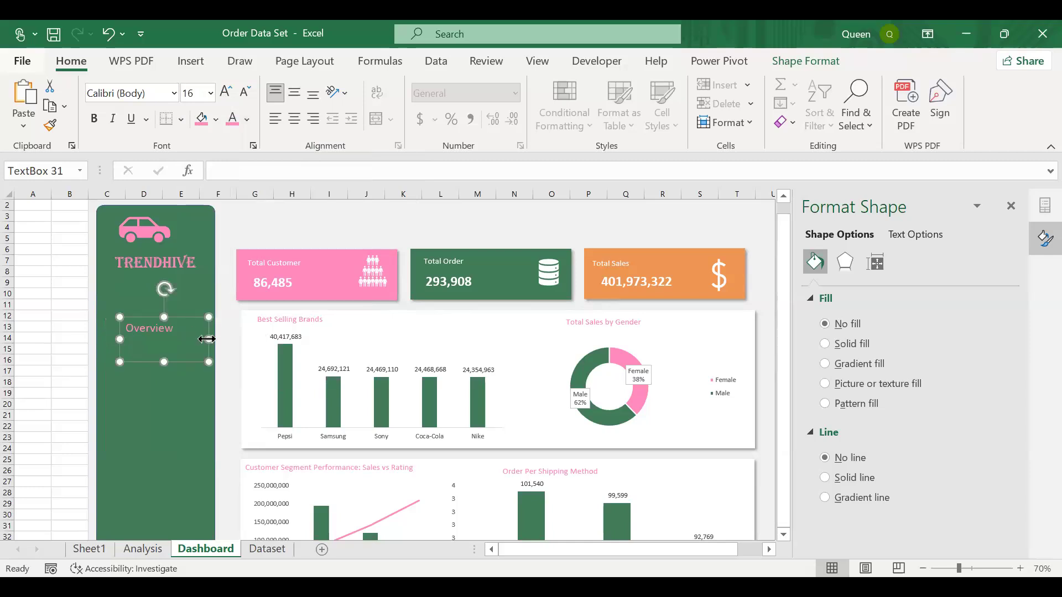
pyautogui.moveTo(208, 339); pyautogui.dragTo(154, 350)
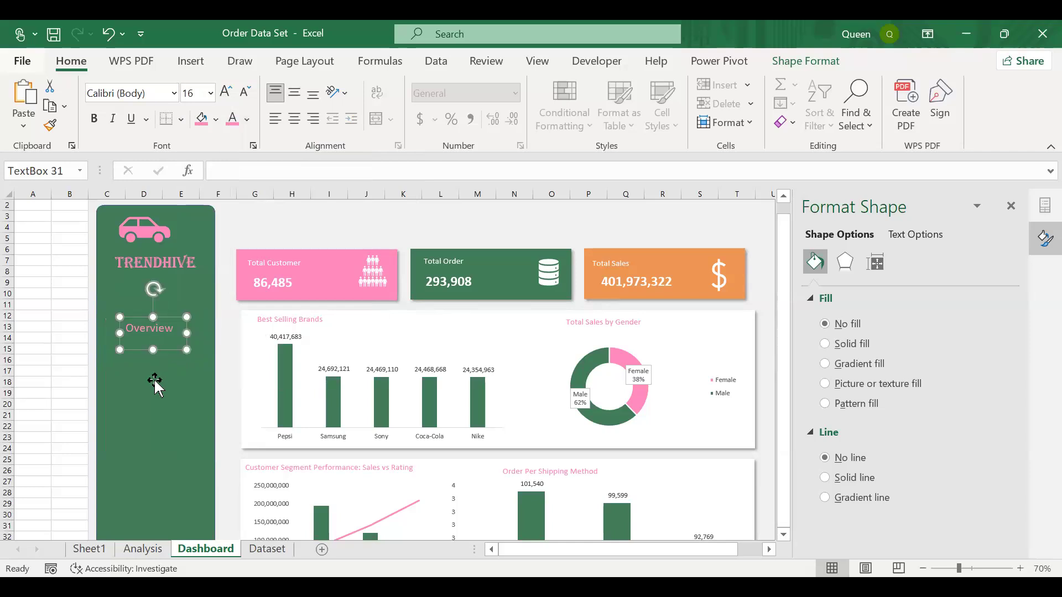
# Group all dashboard objects and move the group across so its left edge sits in column D
pyautogui.click(154, 378)
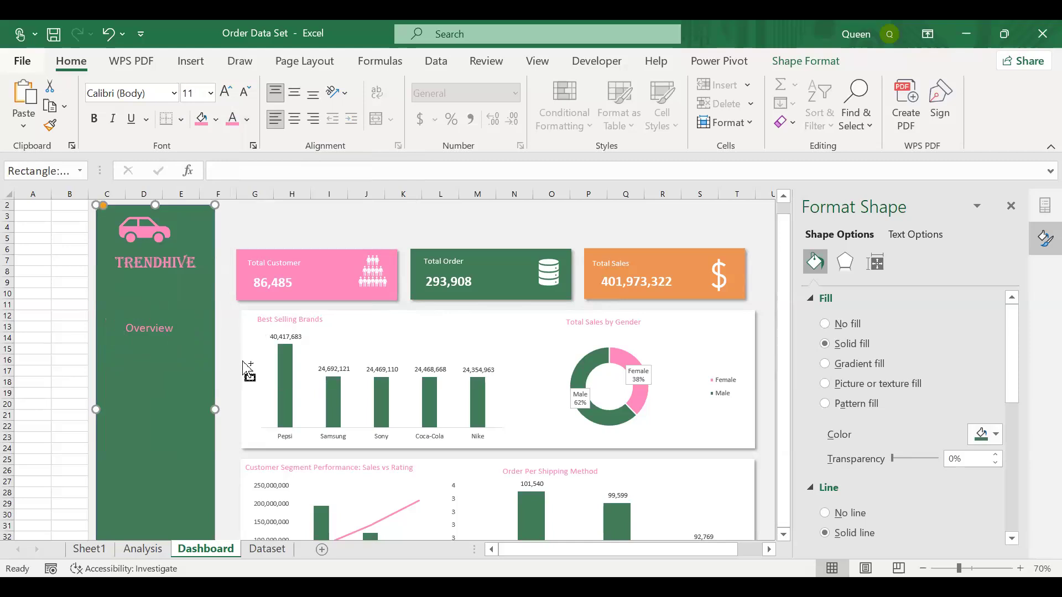
pyautogui.hotkey('ctrl', 'a')
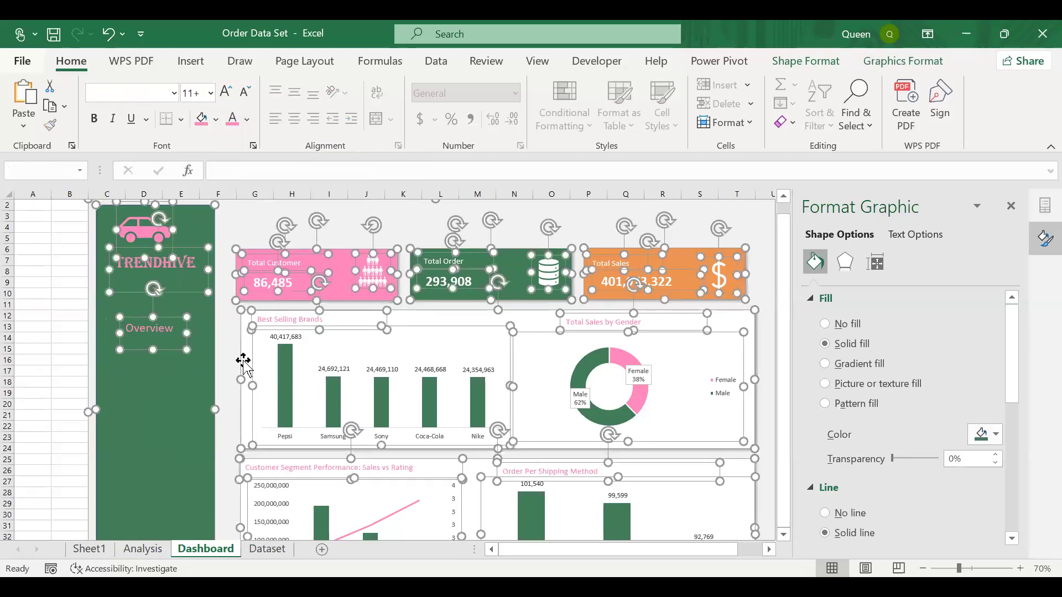
pyautogui.click(896, 65)
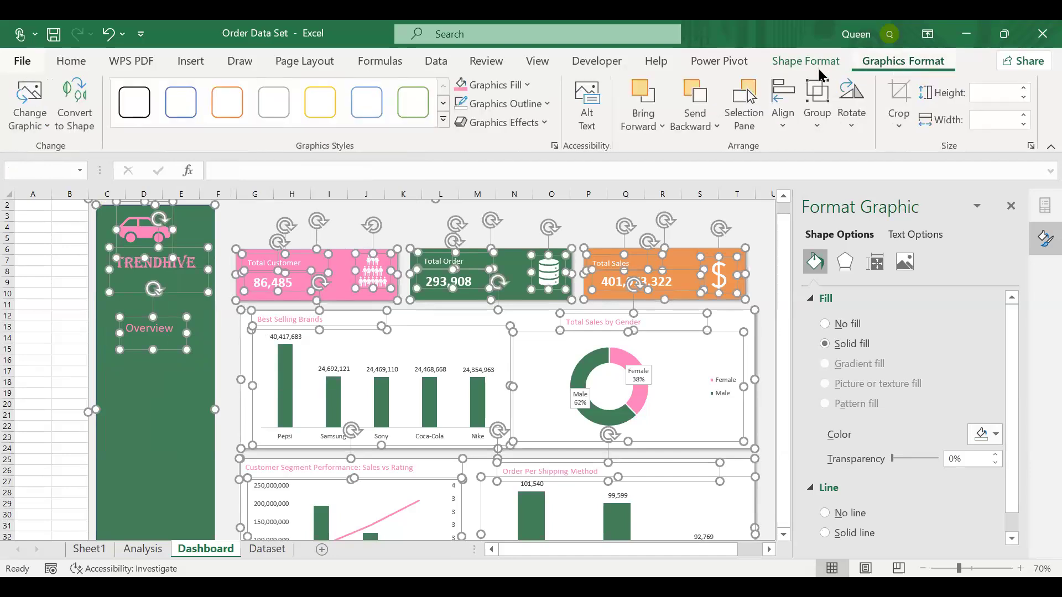
pyautogui.click(816, 127)
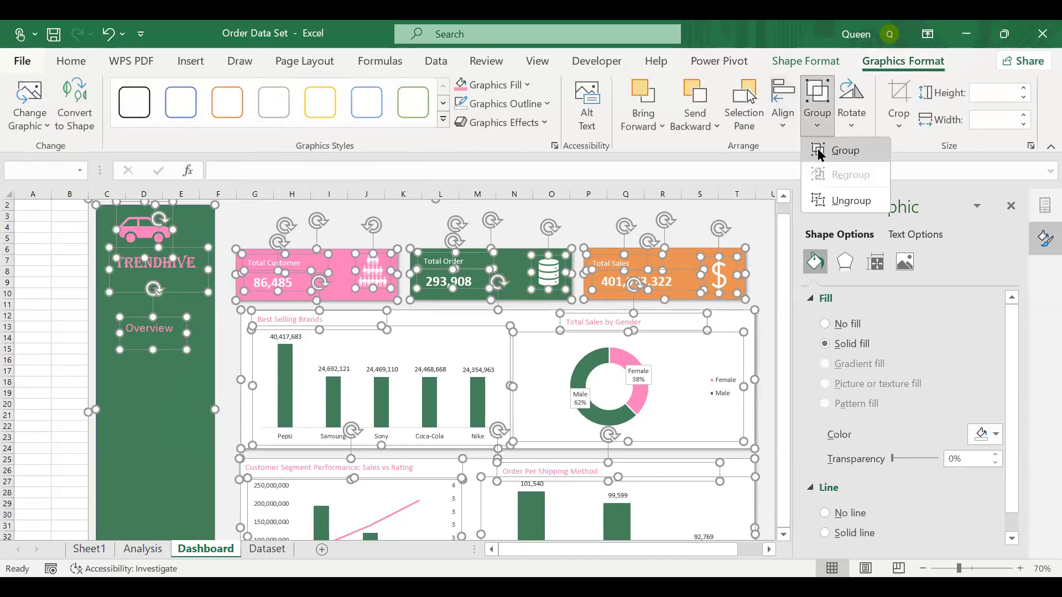
pyautogui.click(820, 154)
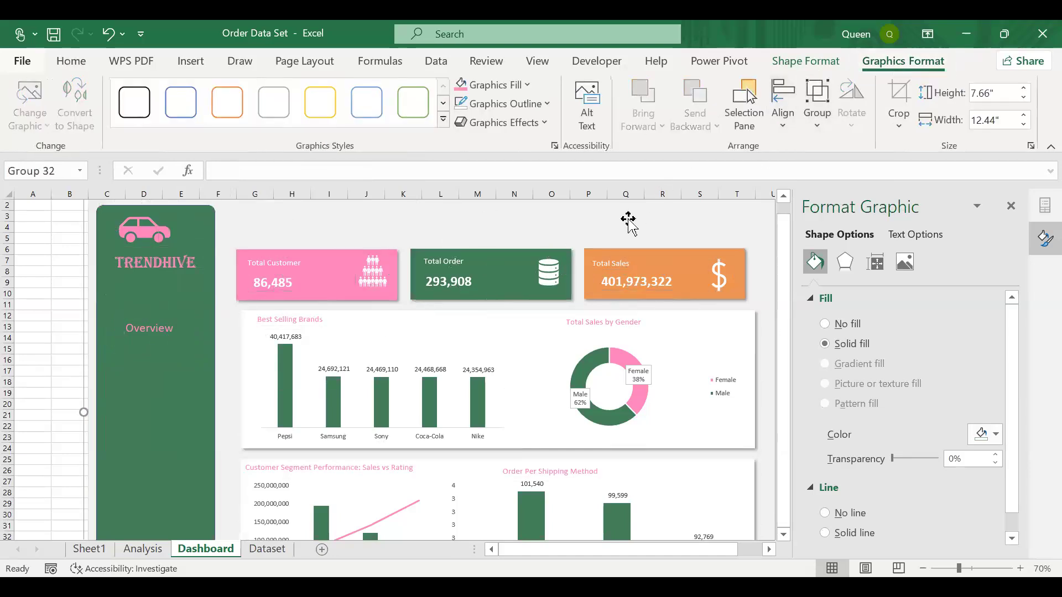
pyautogui.scroll(-1, 628, 219)
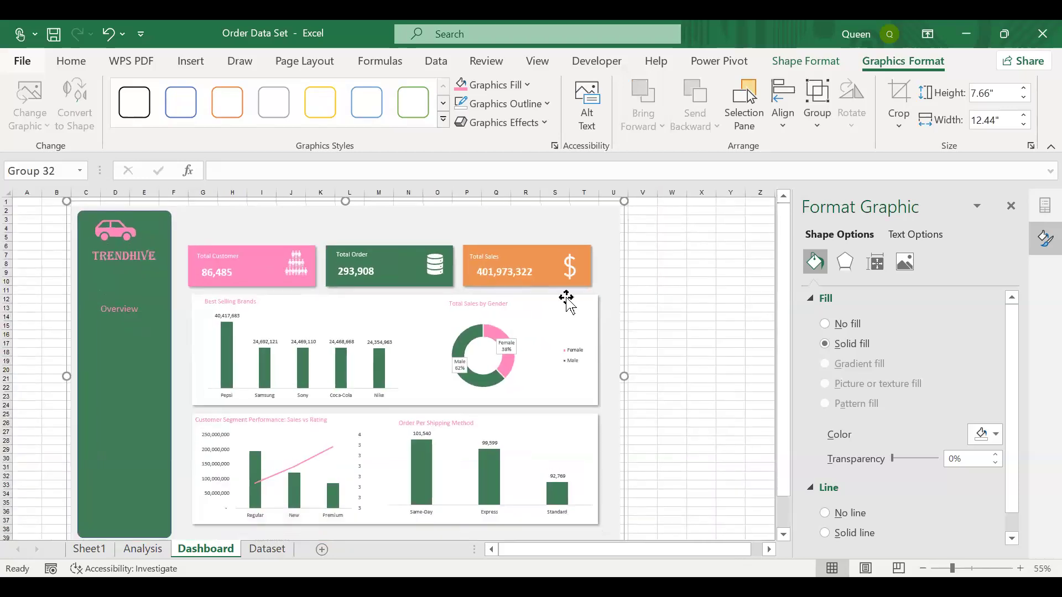
pyautogui.moveTo(561, 233); pyautogui.dragTo(598, 240)
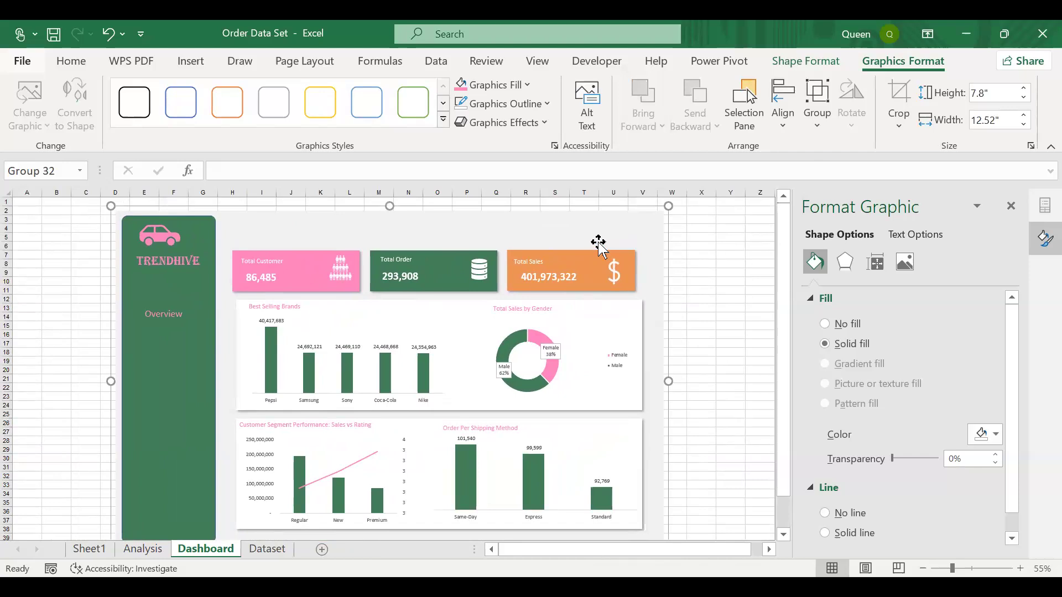
# Ungroup the dashboard objects and clear the selection
pyautogui.scroll(1, 598, 242)
pyautogui.scroll(2, 599, 242)
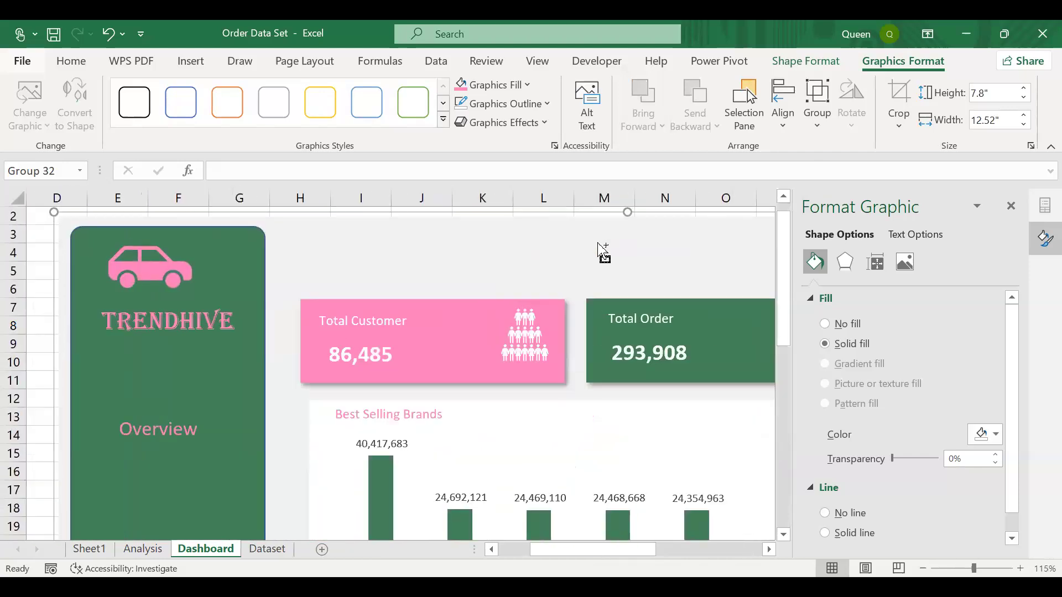
pyautogui.scroll(-1, 597, 244)
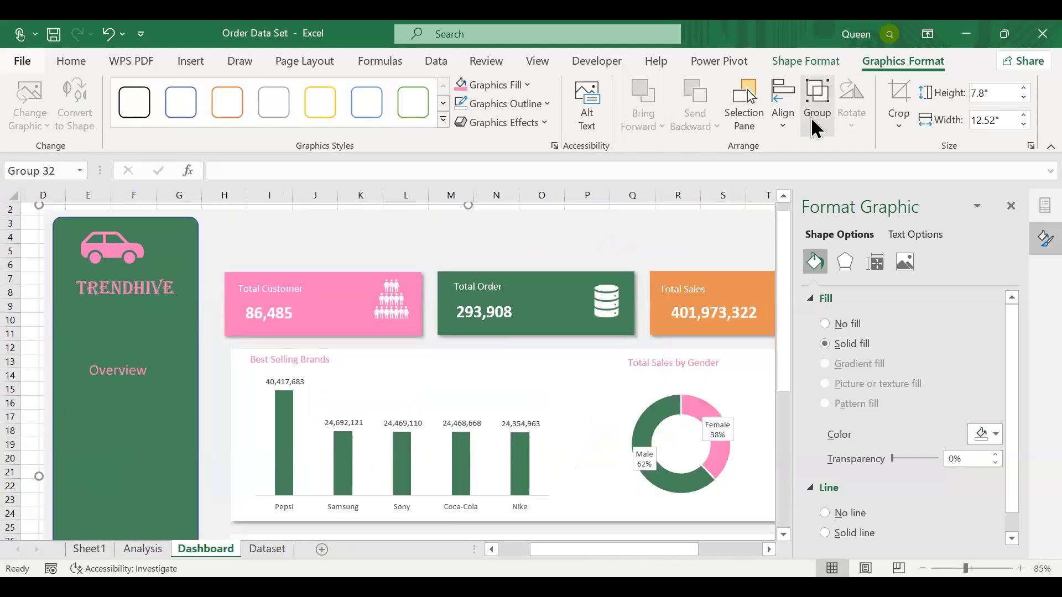
pyautogui.click(810, 117)
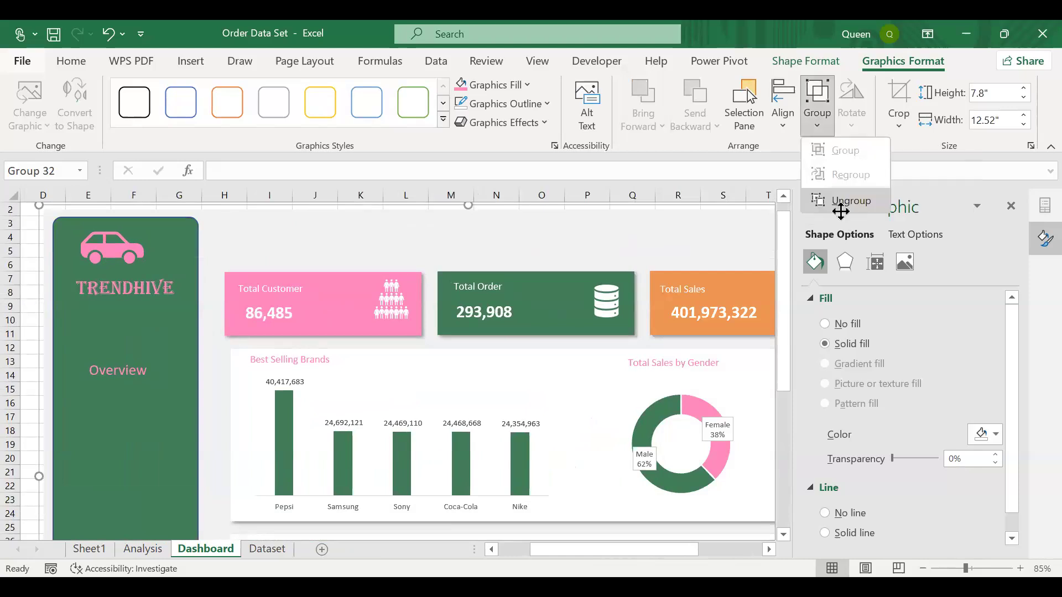
pyautogui.click(840, 202)
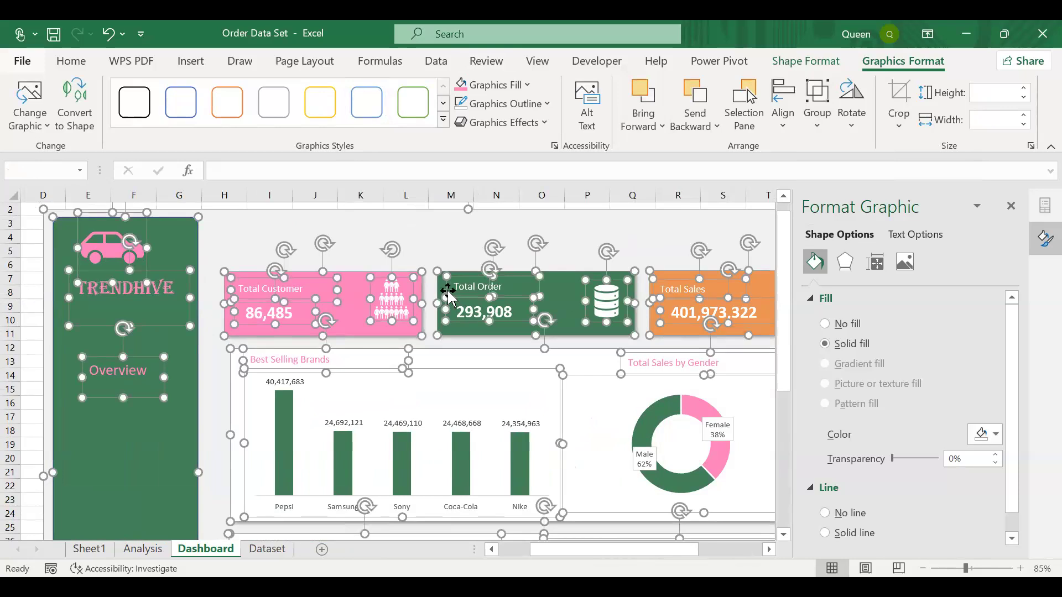
pyautogui.press('Escape')
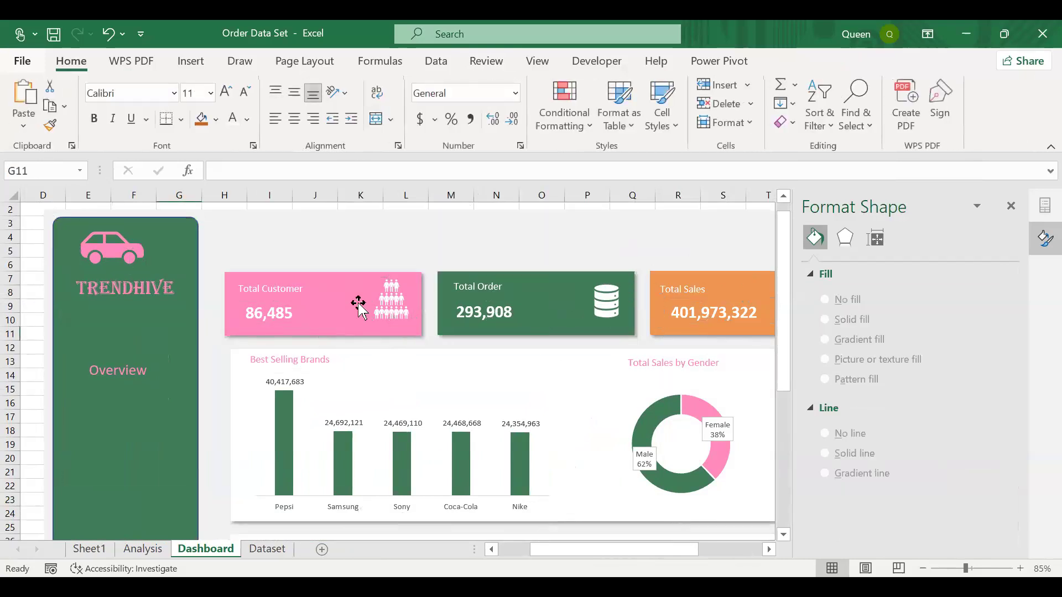
# Draw a wide text box above the Total Customer, Total Order and Total Sales cards
pyautogui.click(195, 64)
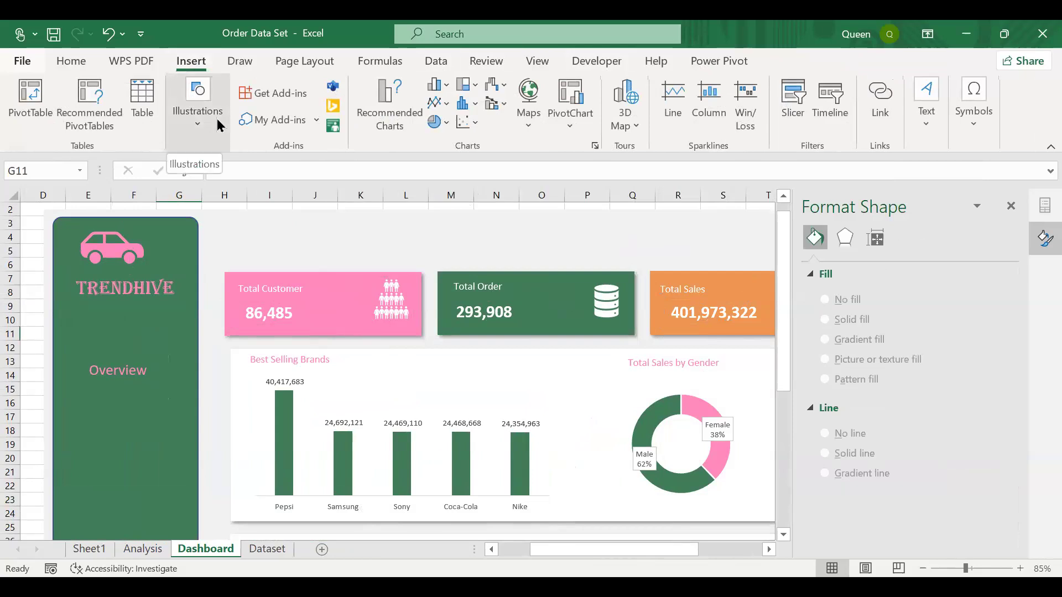
pyautogui.click(217, 124)
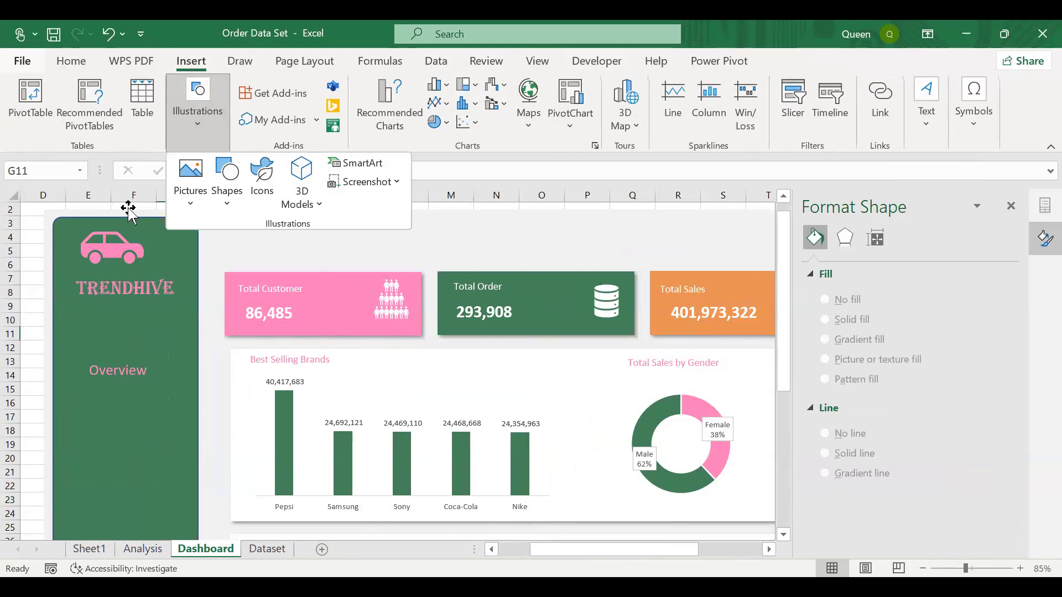
pyautogui.click(871, 191)
pyautogui.moveTo(232, 217); pyautogui.dragTo(687, 258)
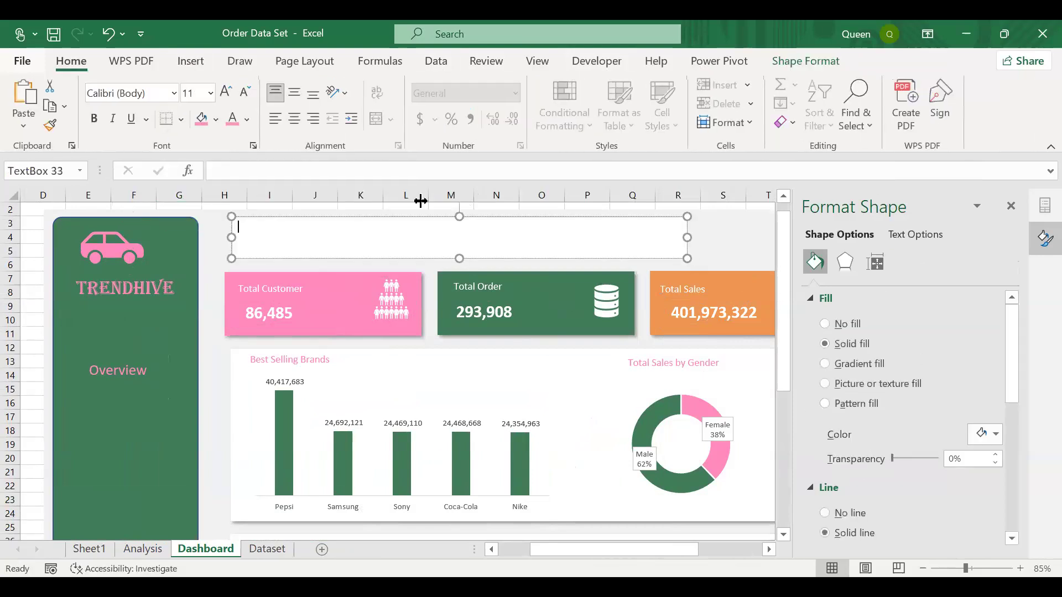
# Enter the heading "Executive Summary" in the new text box
pyautogui.write('Execcu')
pyautogui.press('BackSpace')
pyautogui.press('BackSpace')
pyautogui.press('BackSpace')
pyautogui.write('utive Summar')
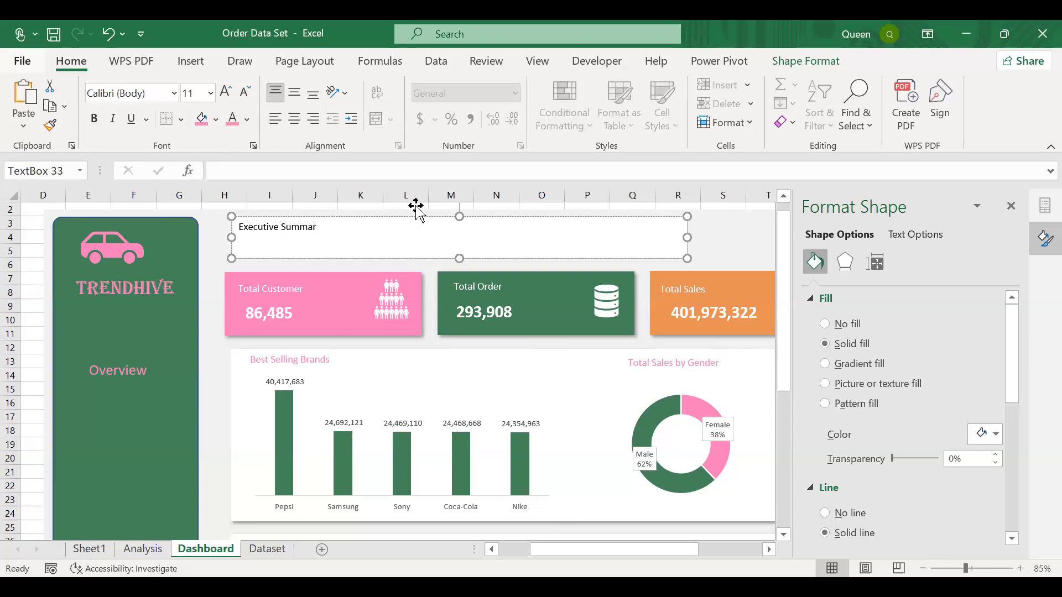
pyautogui.press('BackSpace')
pyautogui.write('rr')
pyautogui.press('BackSpace')
pyautogui.write('y')
# Start a second line under the Executive Summary heading with "This report provides insights"
pyautogui.write('-')
pyautogui.write('Th')
pyautogui.write('is')
pyautogui.write(' repors')
pyautogui.press('BackSpace')
pyautogui.write('t')
pyautogui.press('BackSpace')
pyautogui.press('BackSpace')
pyautogui.write('t provides insights')
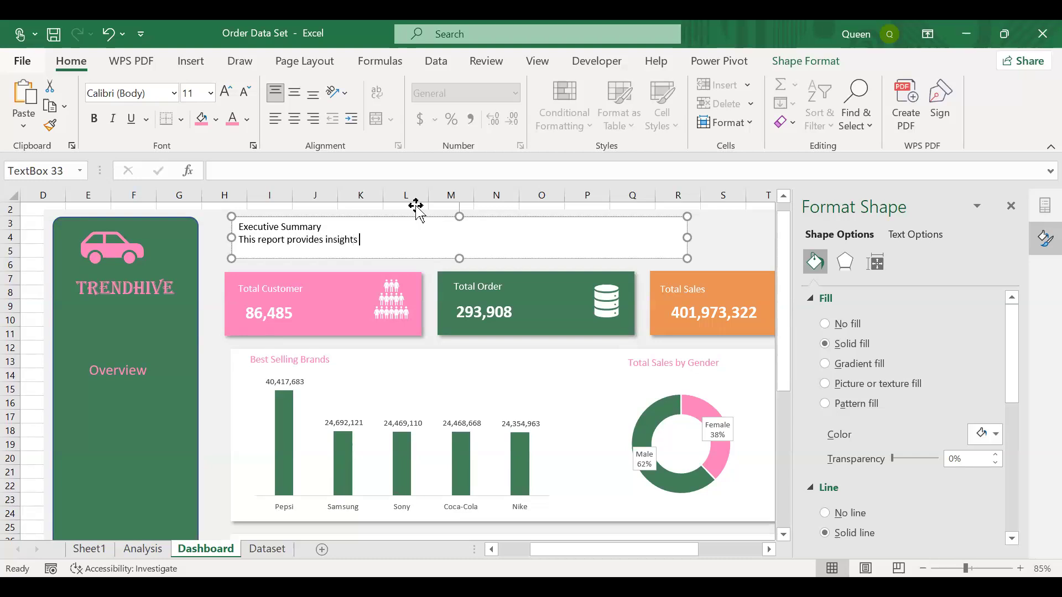
# Continue the summary sentence with "into customer orders, product performance, payment behaviord and customer demographics across product categories and brands"
pyautogui.write(' into customer orders, product perf')
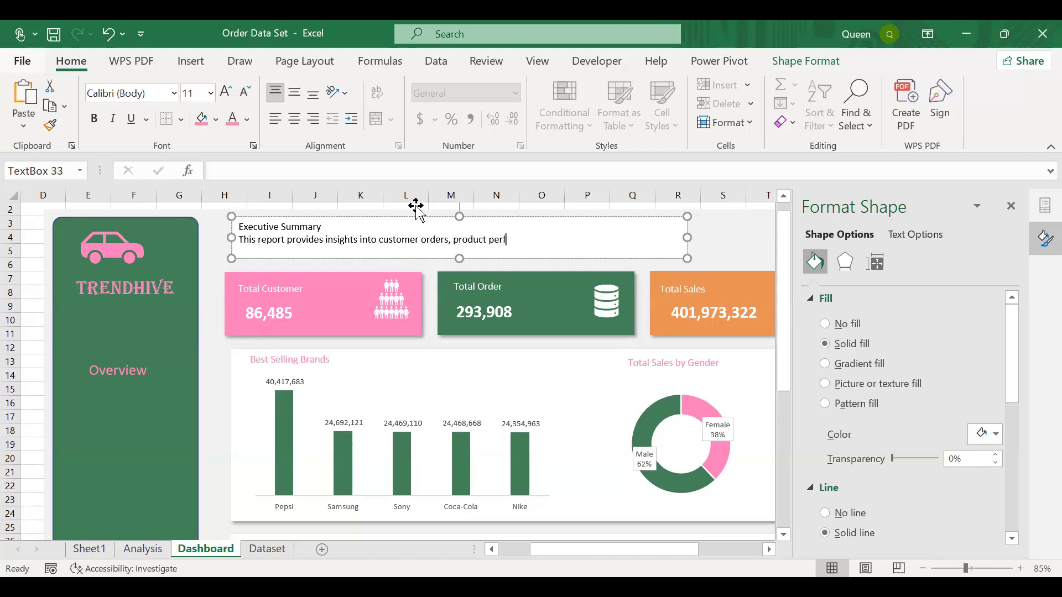
pyautogui.write('ormance, payment behab')
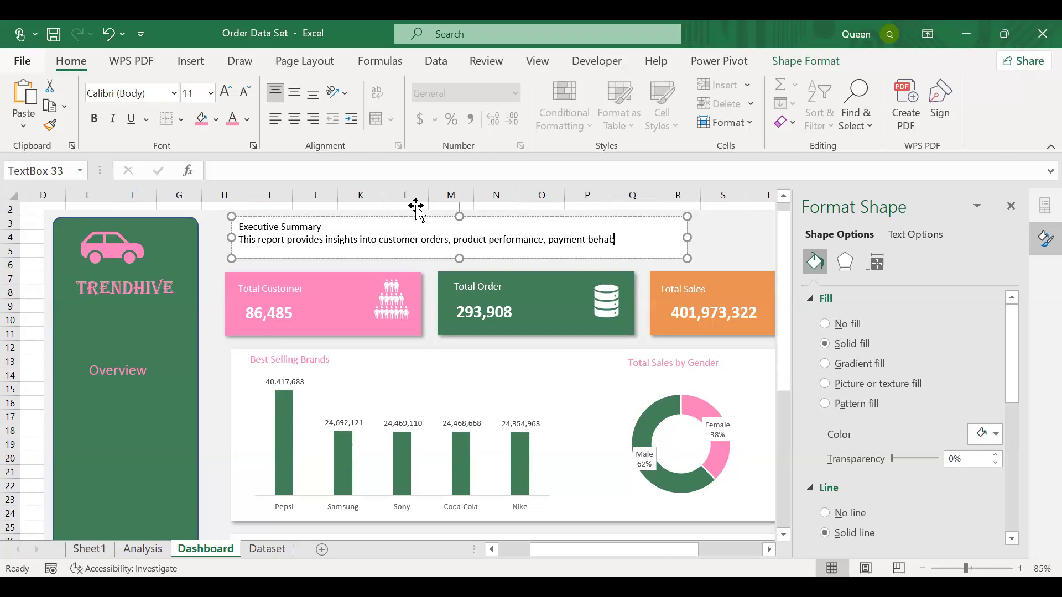
pyautogui.press('BackSpace')
pyautogui.write('viour')
pyautogui.press('BackSpace')
pyautogui.press('BackSpace')
pyautogui.write('d and customer demo')
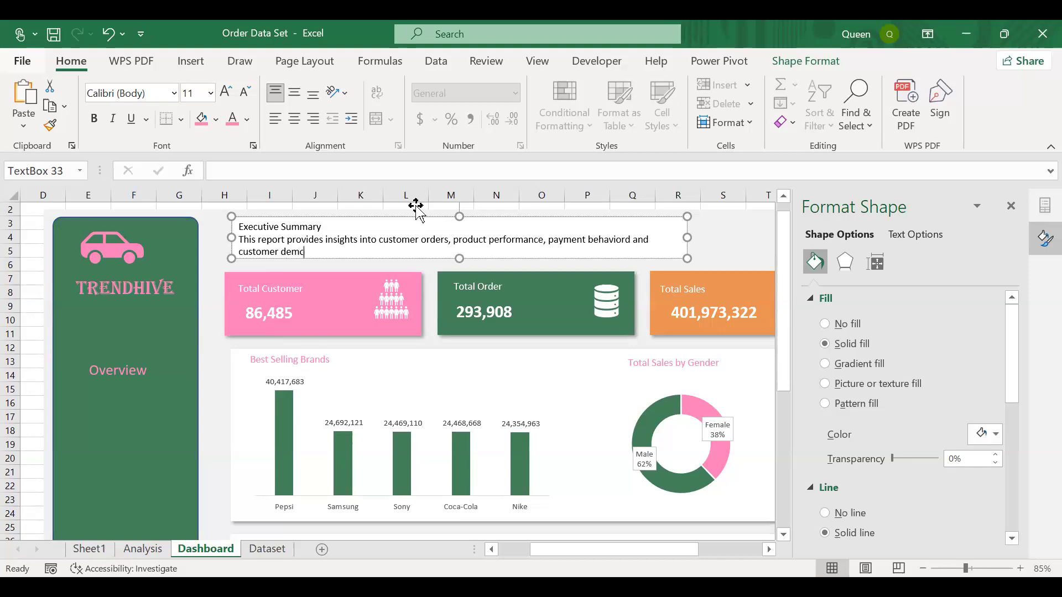
pyautogui.write('graphics across product cat')
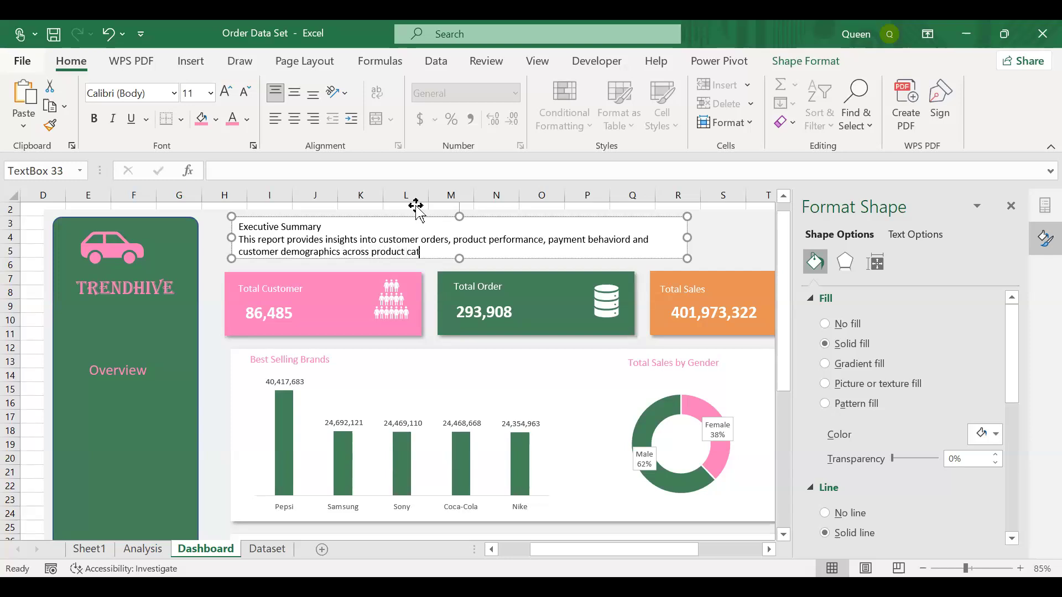
pyautogui.write('egories and brands')
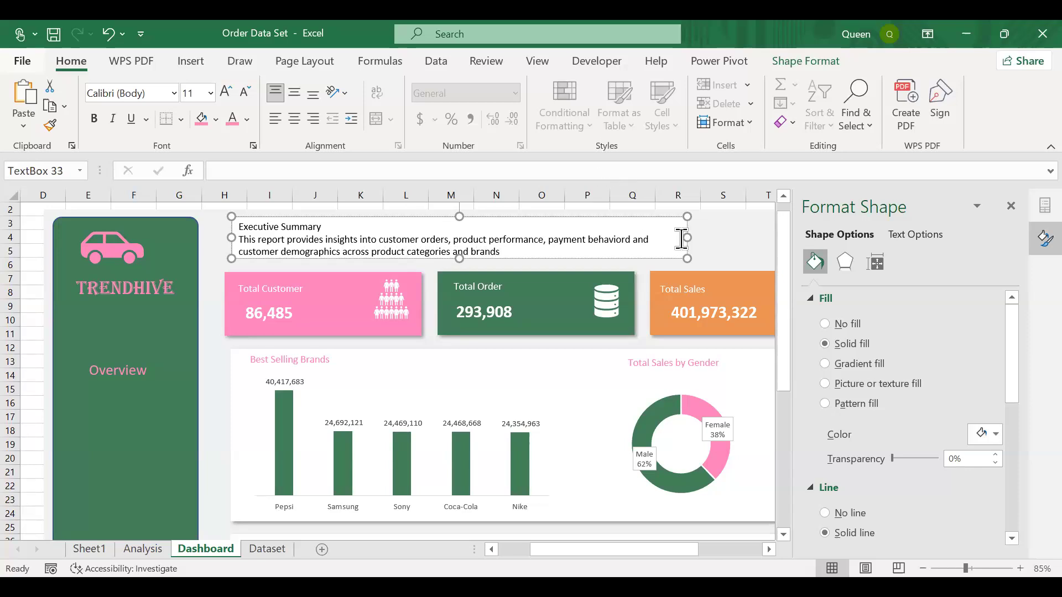
# Enlarge the Executive Summary text box slightly in width and height to fit all three lines of text
pyautogui.moveTo(687, 237)
pyautogui.mouseDown()
pyautogui.moveTo(701, 238)
pyautogui.moveTo(691, 239)
pyautogui.mouseUp()
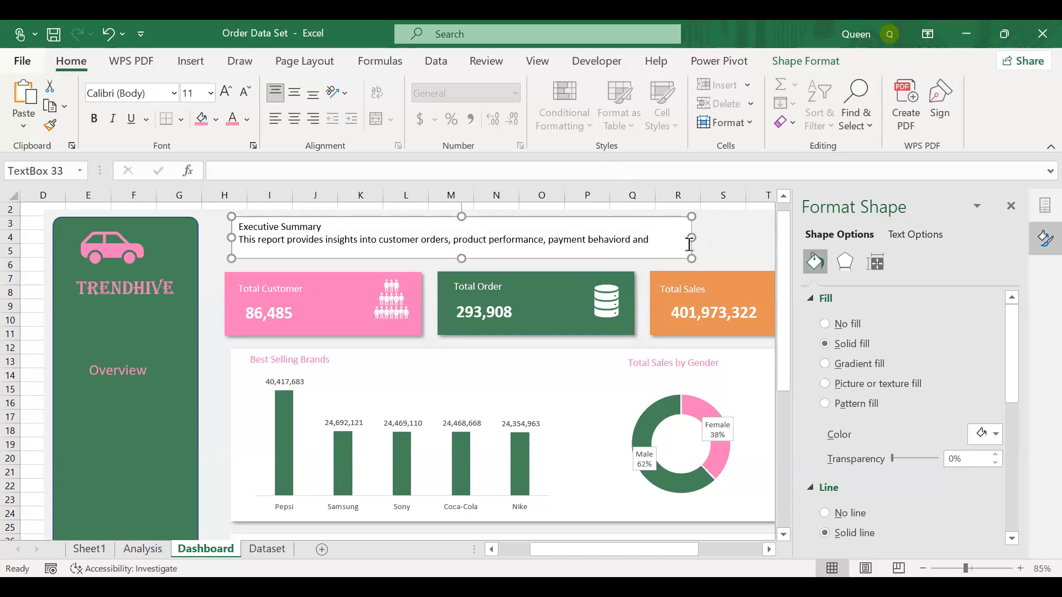
pyautogui.moveTo(462, 258); pyautogui.dragTo(463, 264)
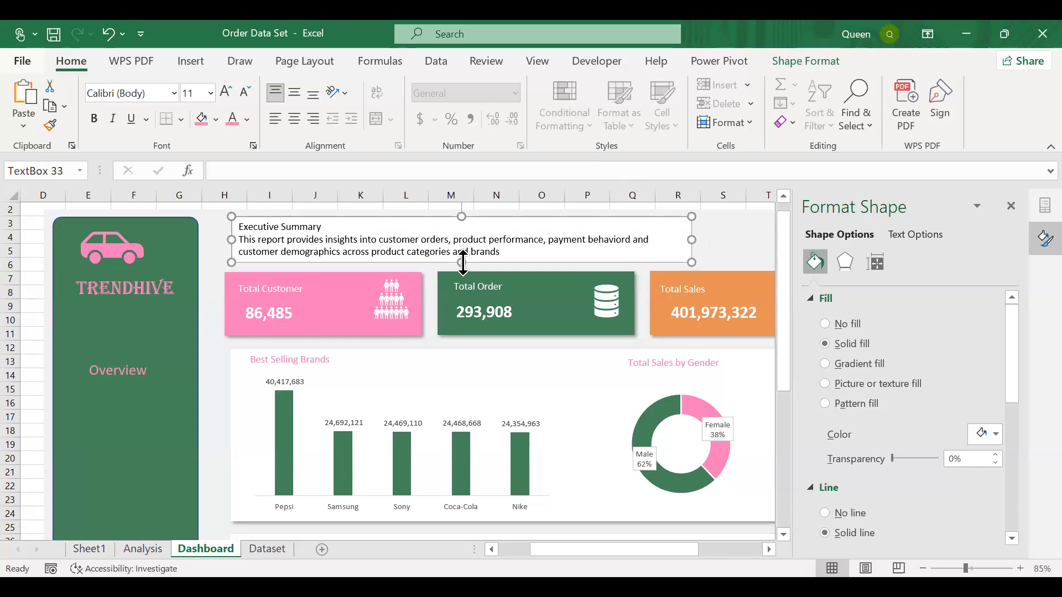
# Make all the text in the Executive Summary text box orange and bold
pyautogui.hotkey('ctrl', 'a')
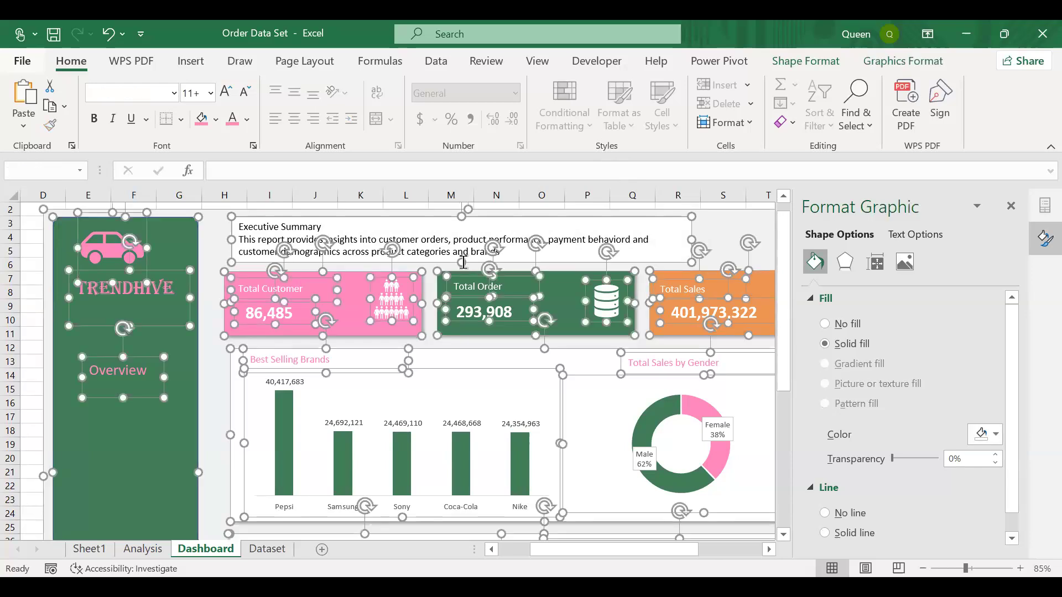
pyautogui.click(575, 242)
pyautogui.click(520, 259)
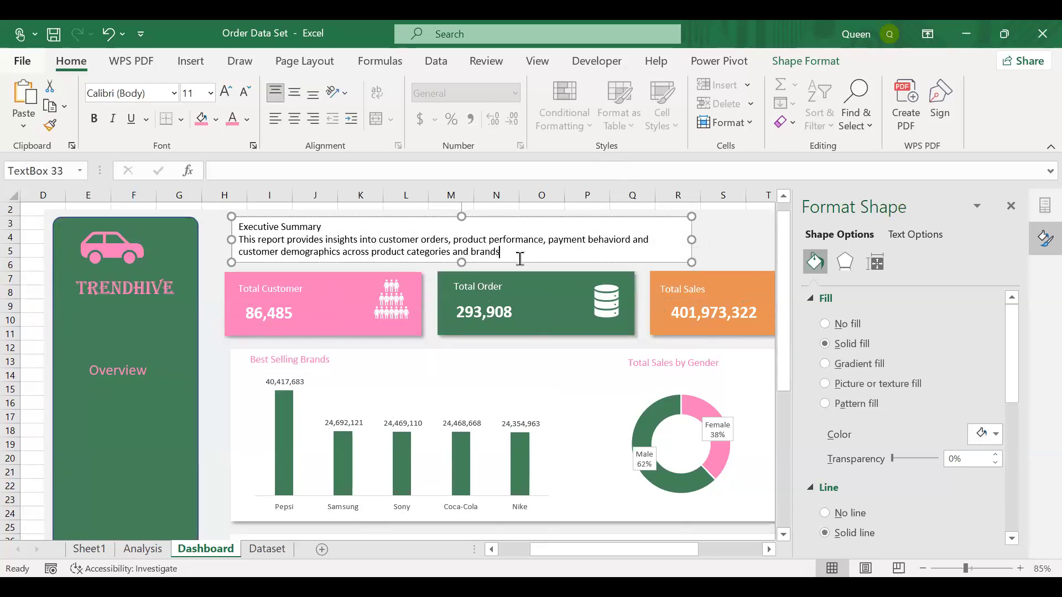
pyautogui.hotkey('ctrl', 'a')
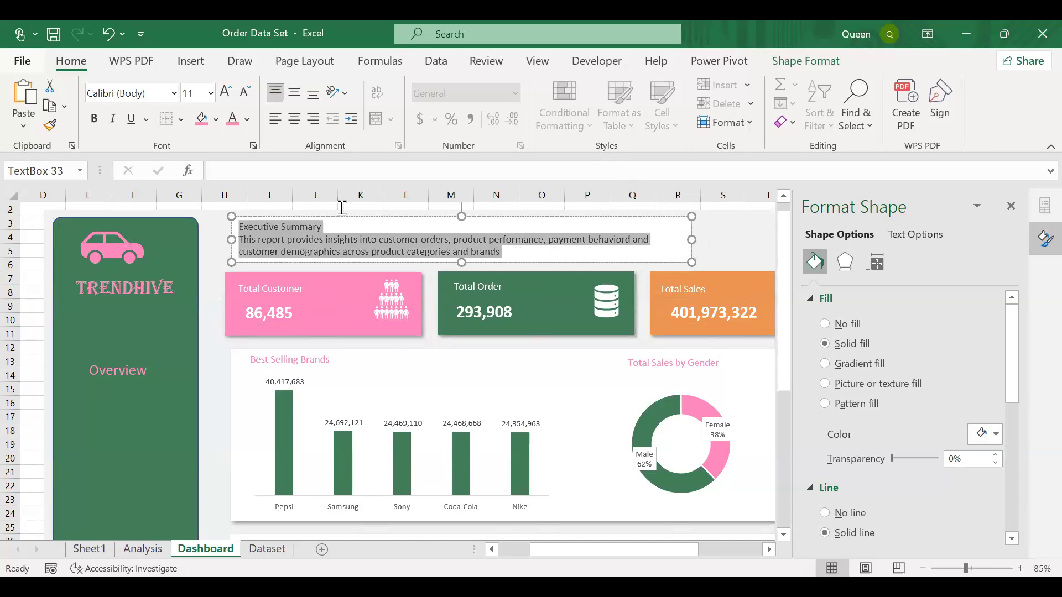
pyautogui.click(247, 118)
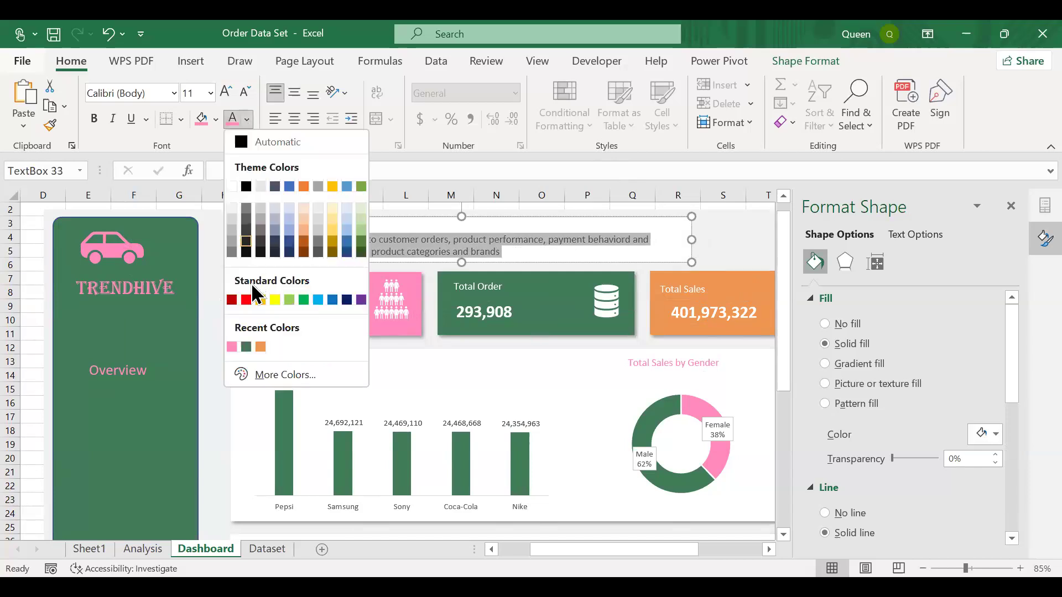
pyautogui.click(260, 346)
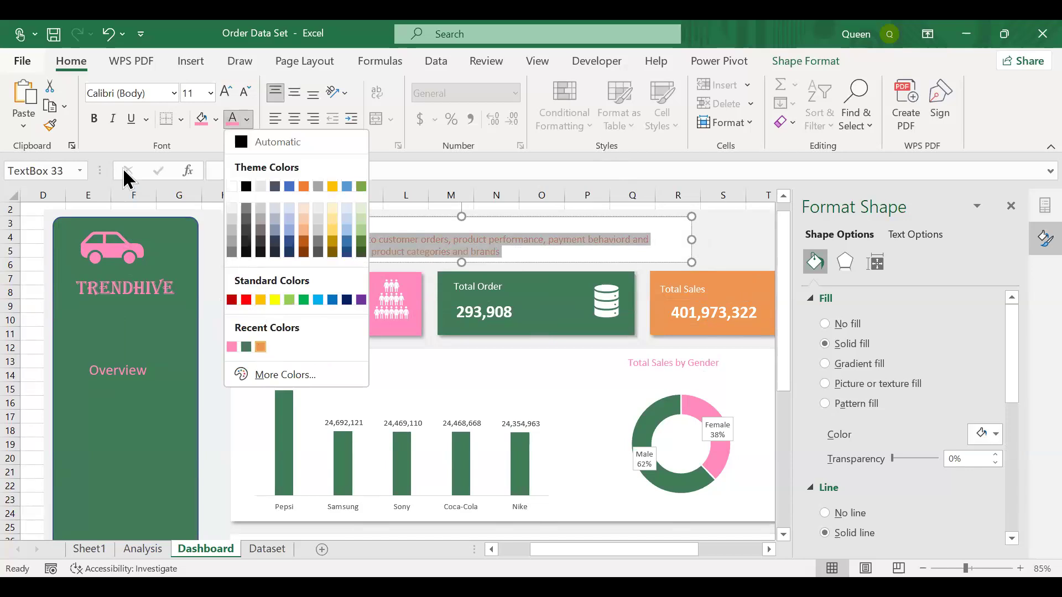
pyautogui.click(94, 125)
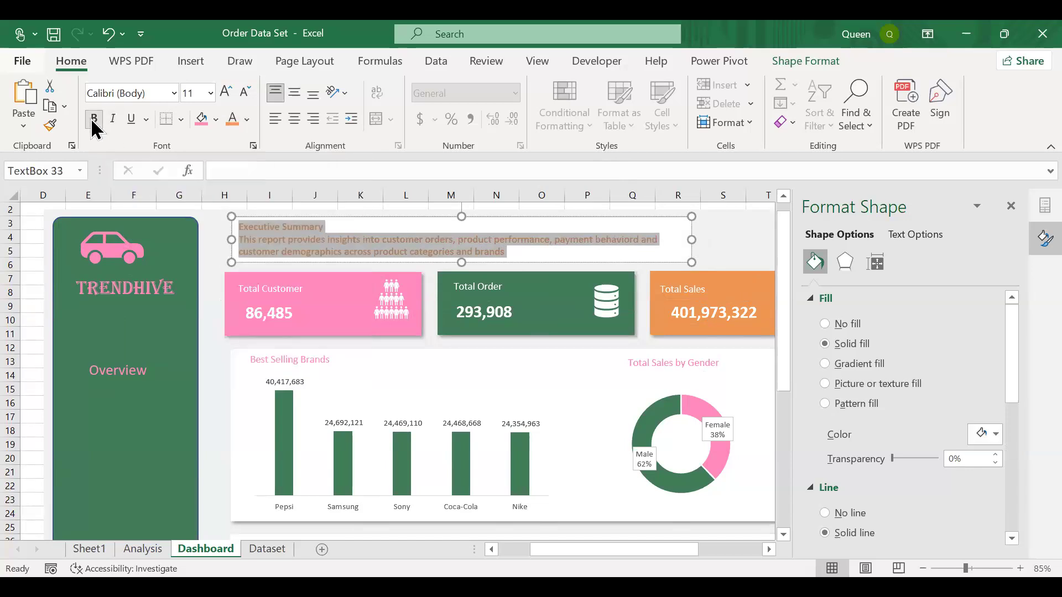
pyautogui.click(680, 233)
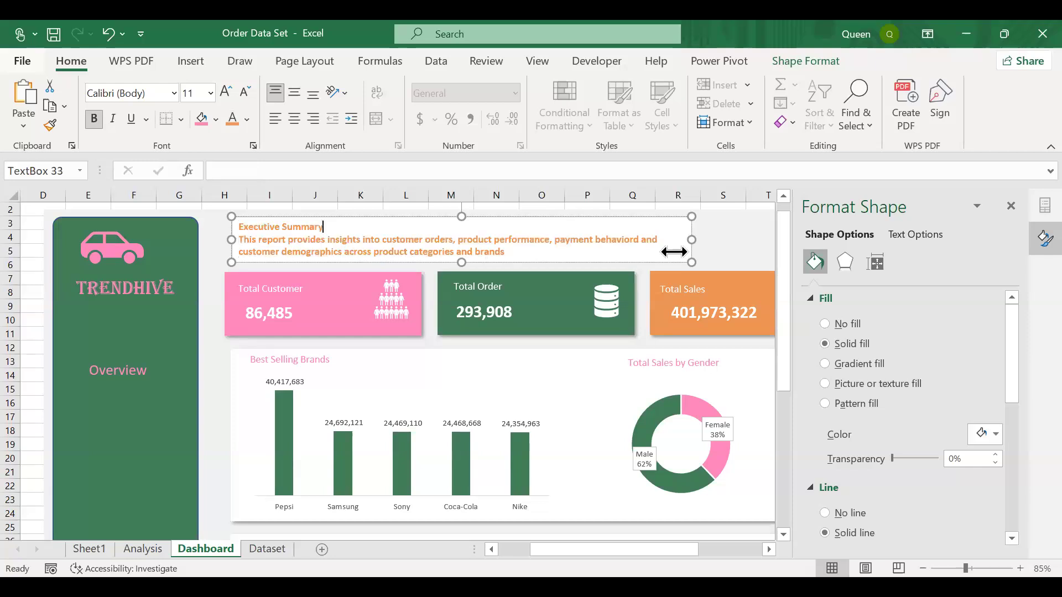
# Remove the fill and the outline from the Executive Summary text box
pyautogui.scroll(1, 675, 251)
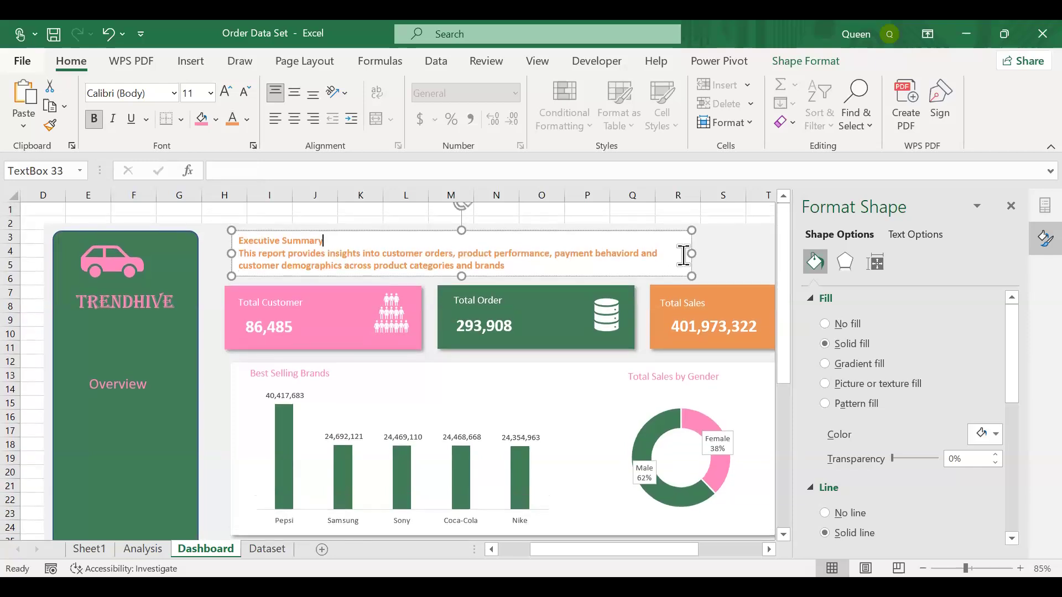
pyautogui.click(825, 324)
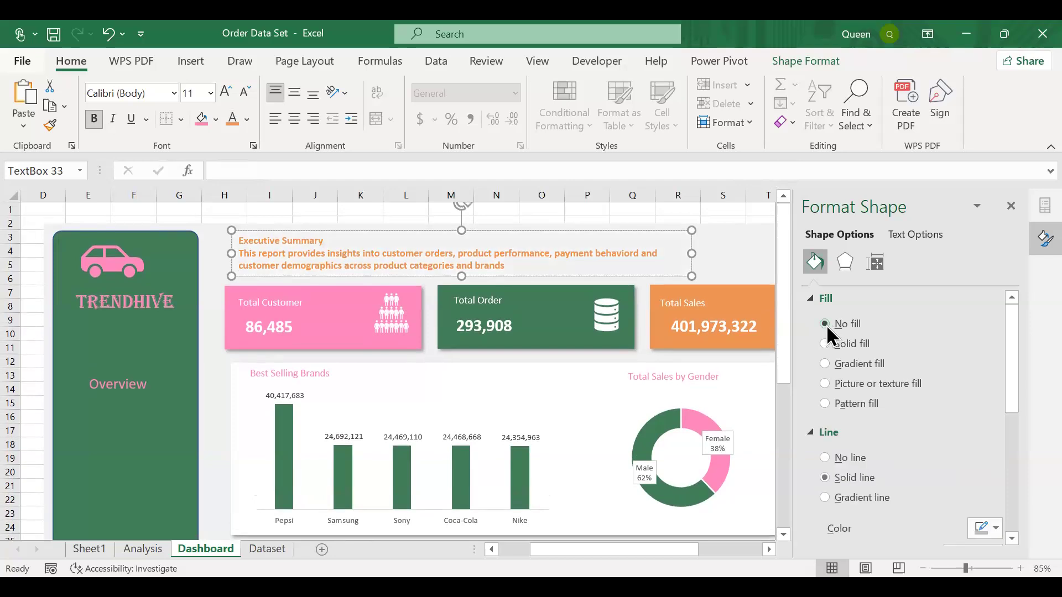
pyautogui.click(824, 459)
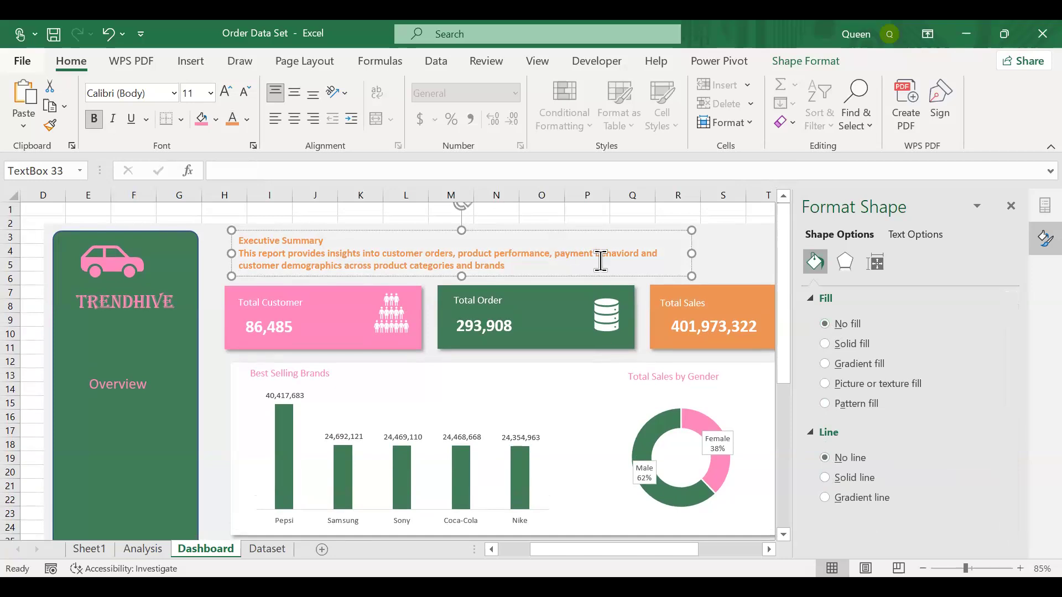
pyautogui.scroll(-1, 600, 261)
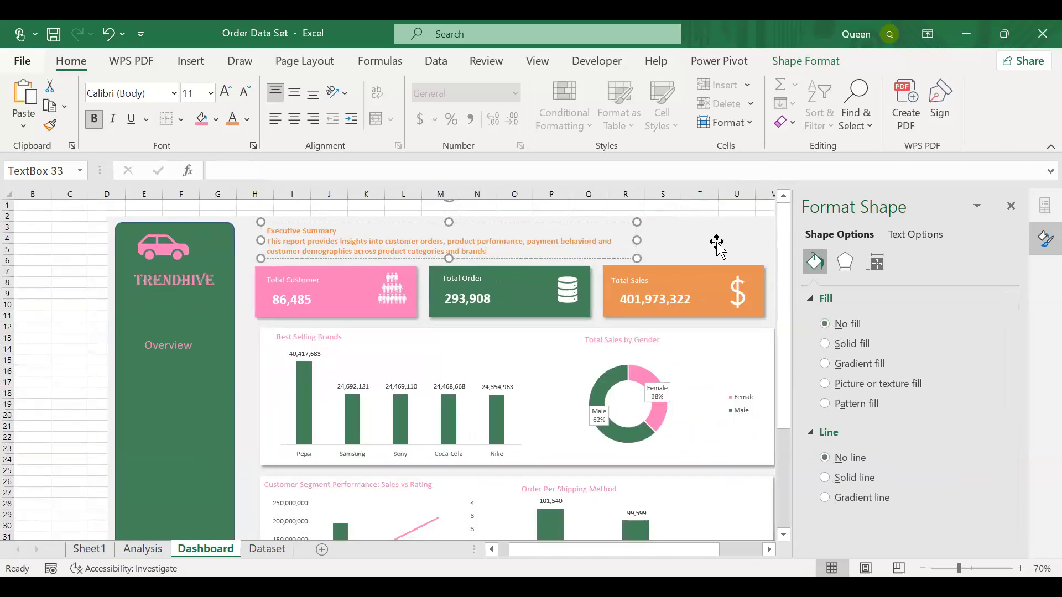
pyautogui.click(717, 243)
# Select all objects on the Dashboard sheet and regroup the dashboard's shapes and charts
pyautogui.scroll(-1, 717, 243)
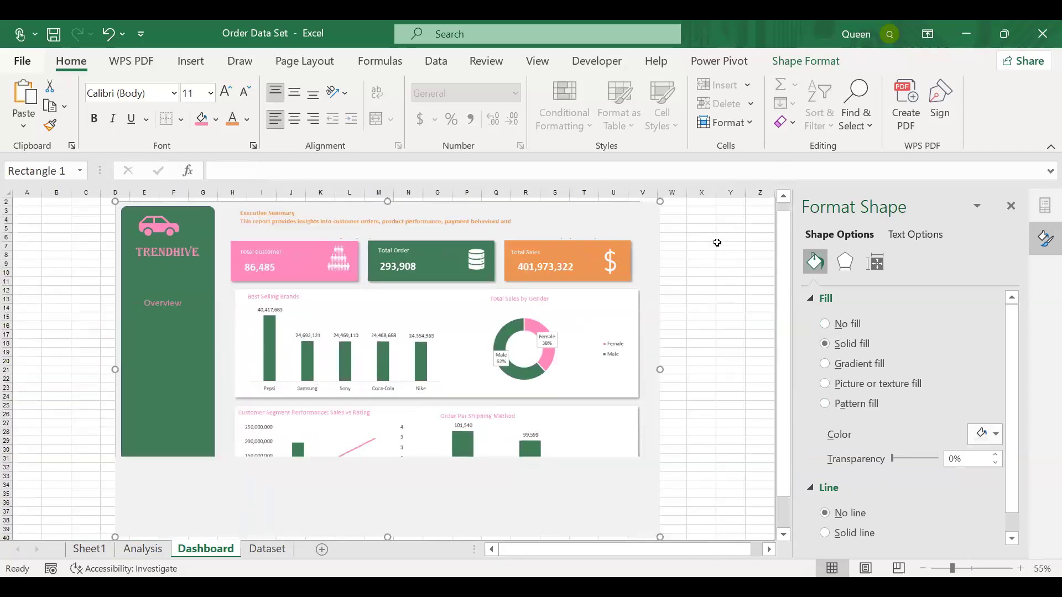
pyautogui.scroll(-1, 717, 243)
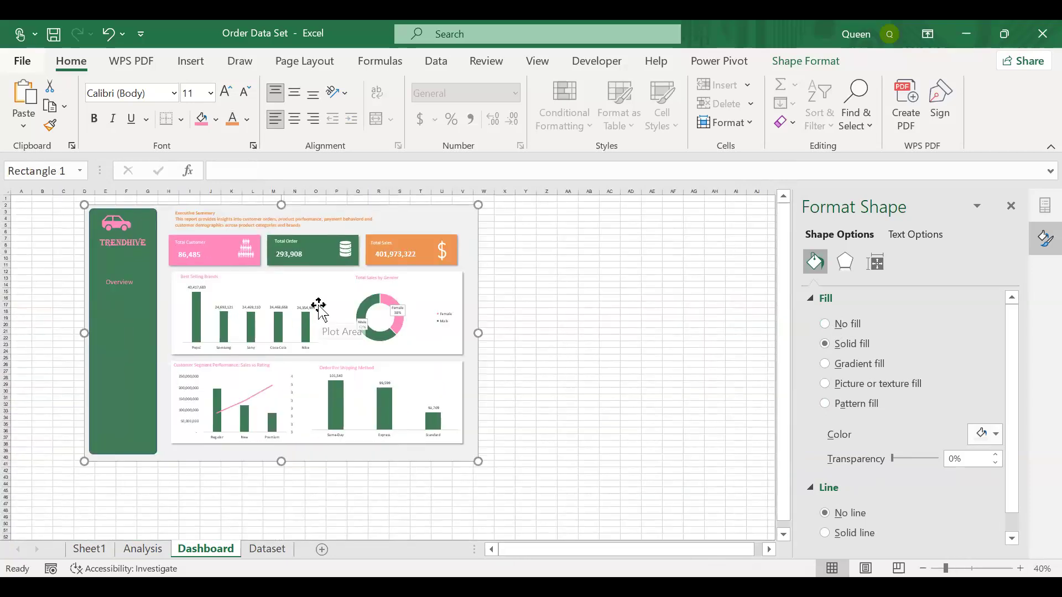
pyautogui.scroll(1, 319, 307)
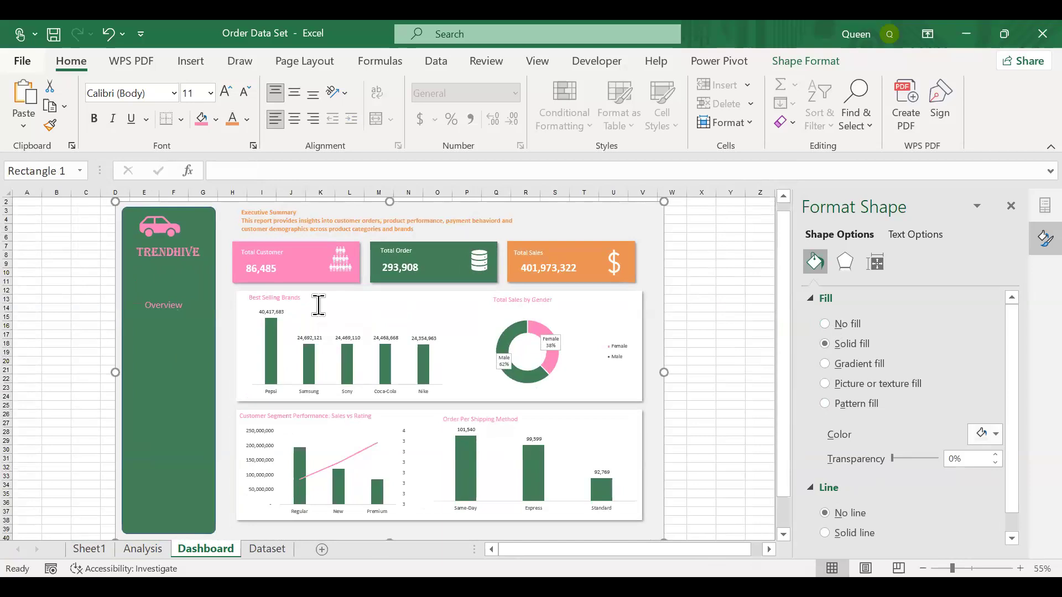
pyautogui.hotkey('ctrl', 'a')
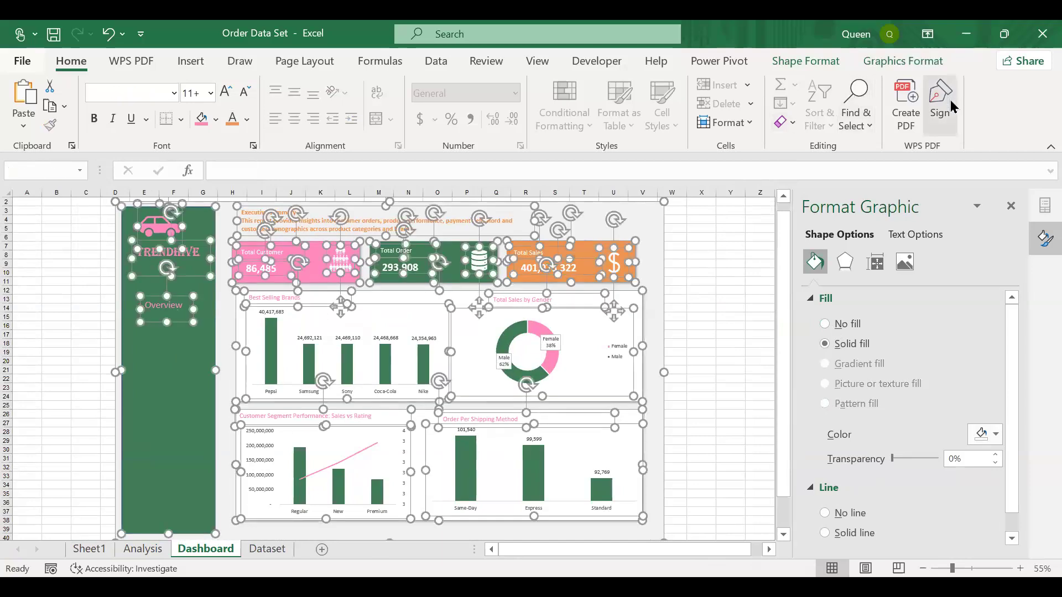
pyautogui.hotkey('alt', 'Tab')
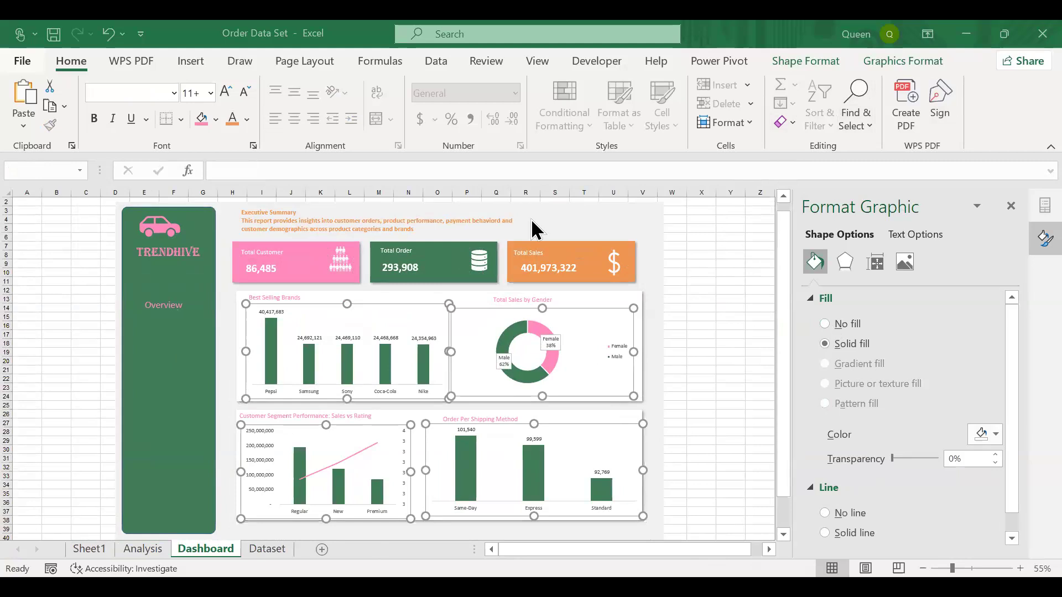
pyautogui.scroll(1, 255, 287)
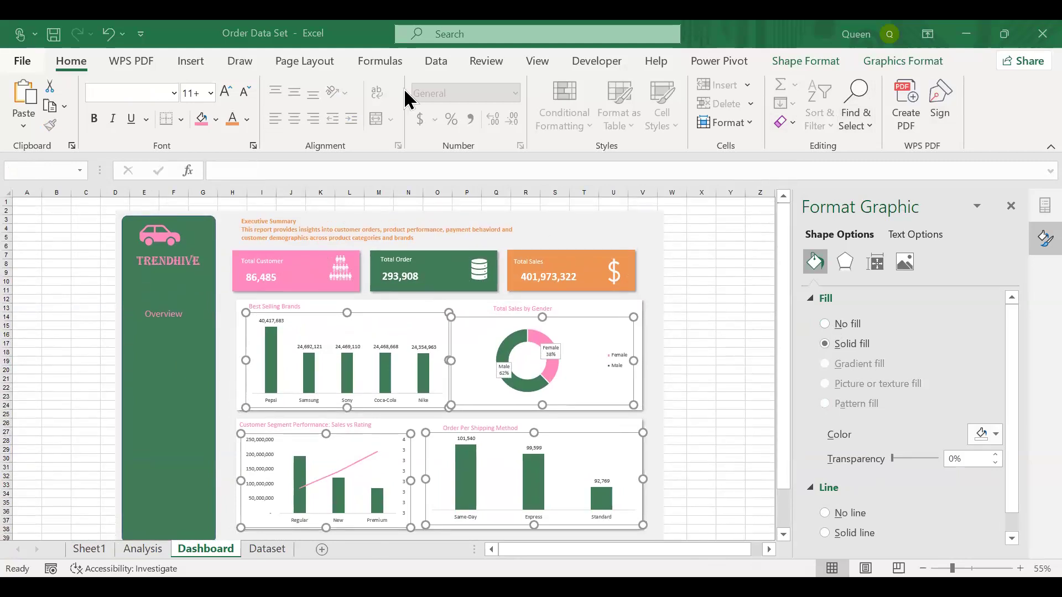
pyautogui.hotkey('ctrl', 'a')
pyautogui.click(909, 61)
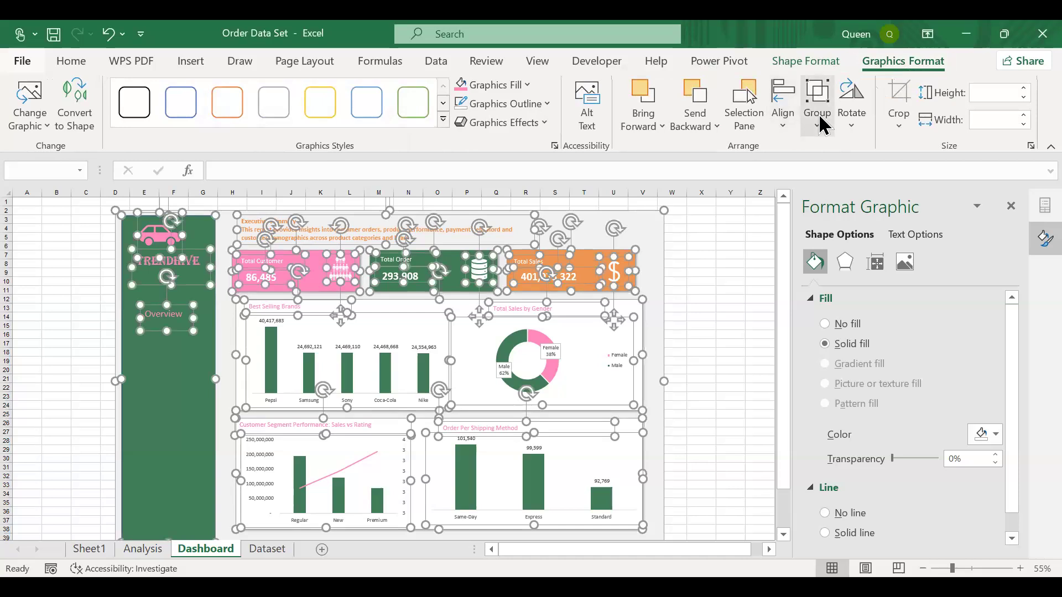
pyautogui.click(818, 125)
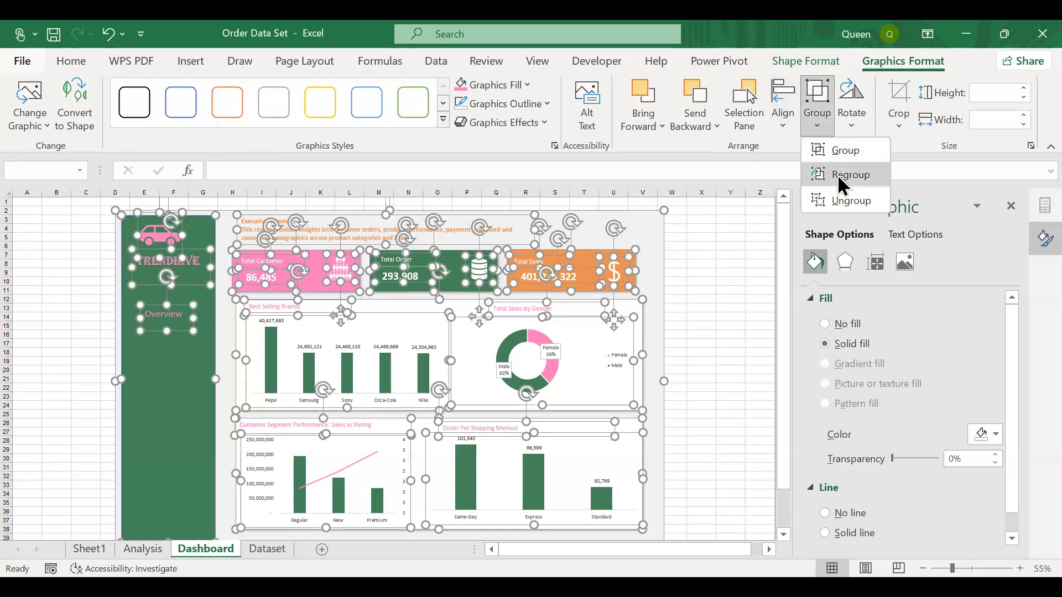
pyautogui.click(837, 174)
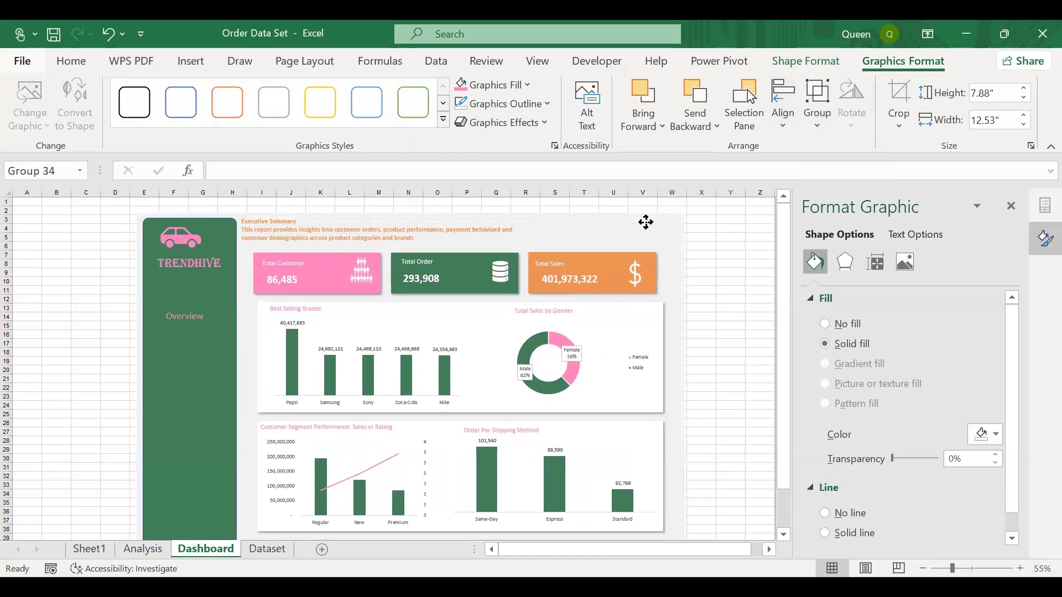
# Group the Executive Summary text box with the rest of the dashboard and move the whole group slightly up and to the right
pyautogui.hotkey('ctrl', 'a')
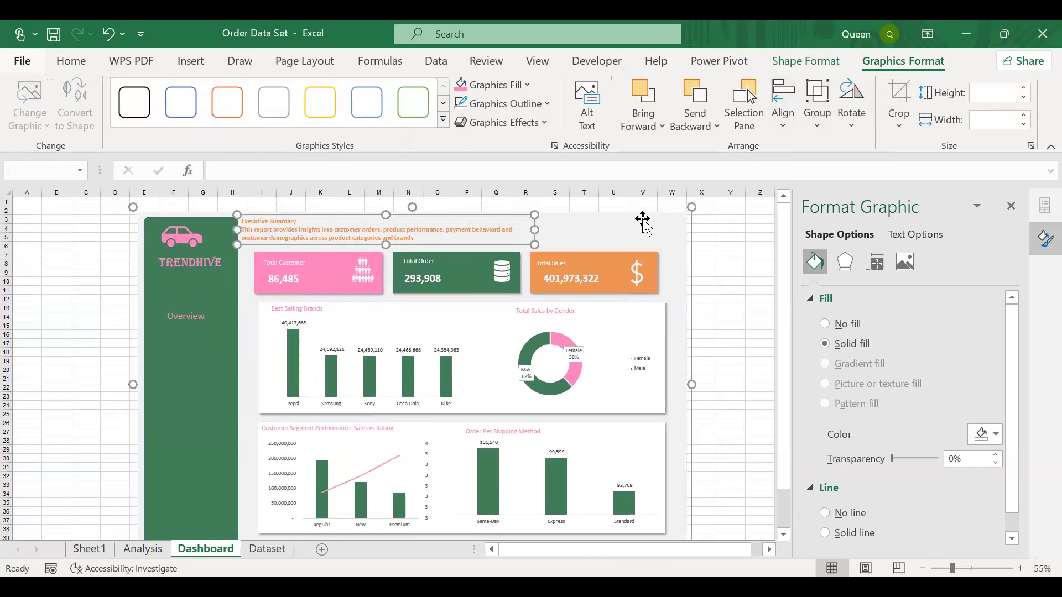
pyautogui.click(818, 126)
pyautogui.click(829, 154)
pyautogui.moveTo(654, 230); pyautogui.dragTo(662, 225)
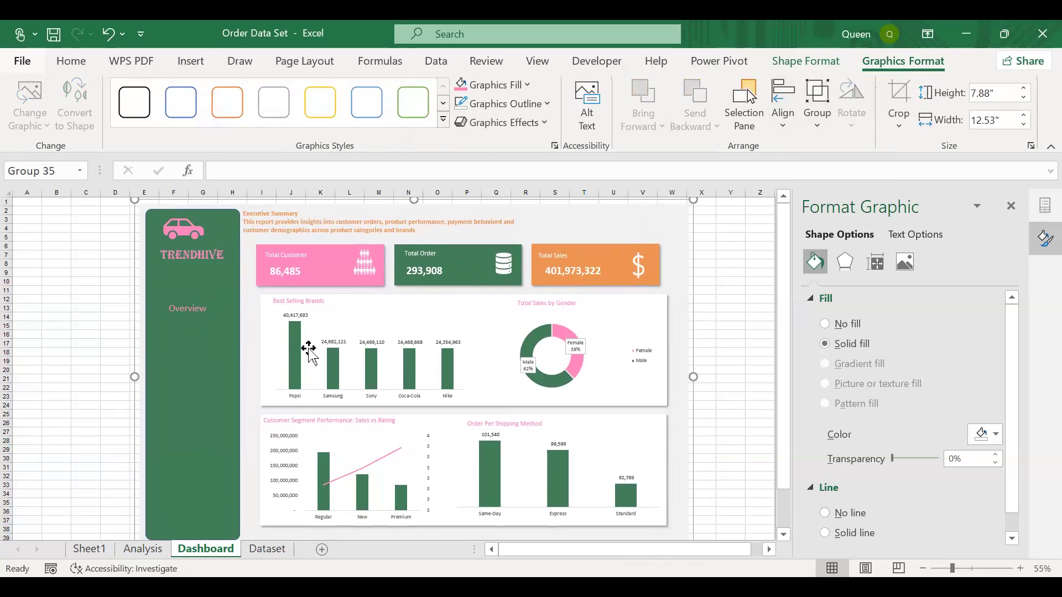
# Delete the leftover shipping method column chart that covers the pivot tables on the Analysis sheet
pyautogui.click(143, 549)
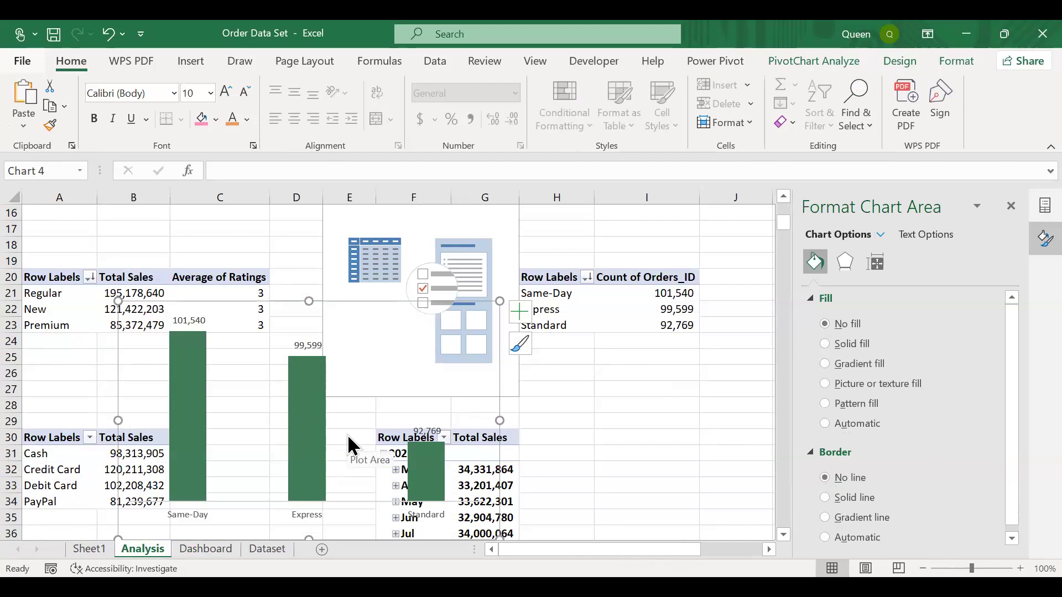
pyautogui.scroll(-5, 346, 433)
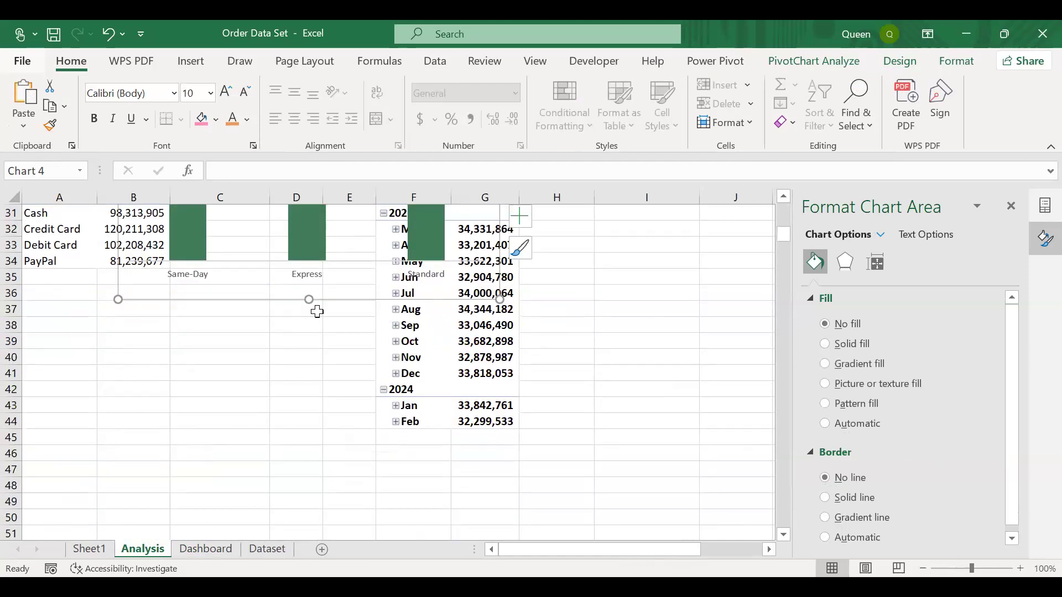
pyautogui.moveTo(310, 304); pyautogui.dragTo(310, 300)
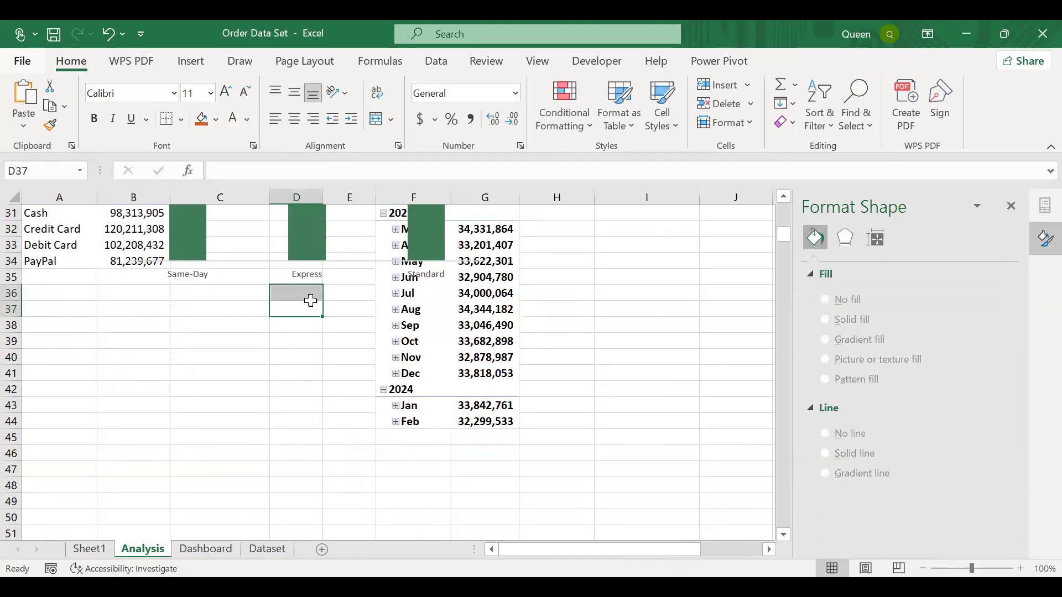
pyautogui.scroll(5, 310, 300)
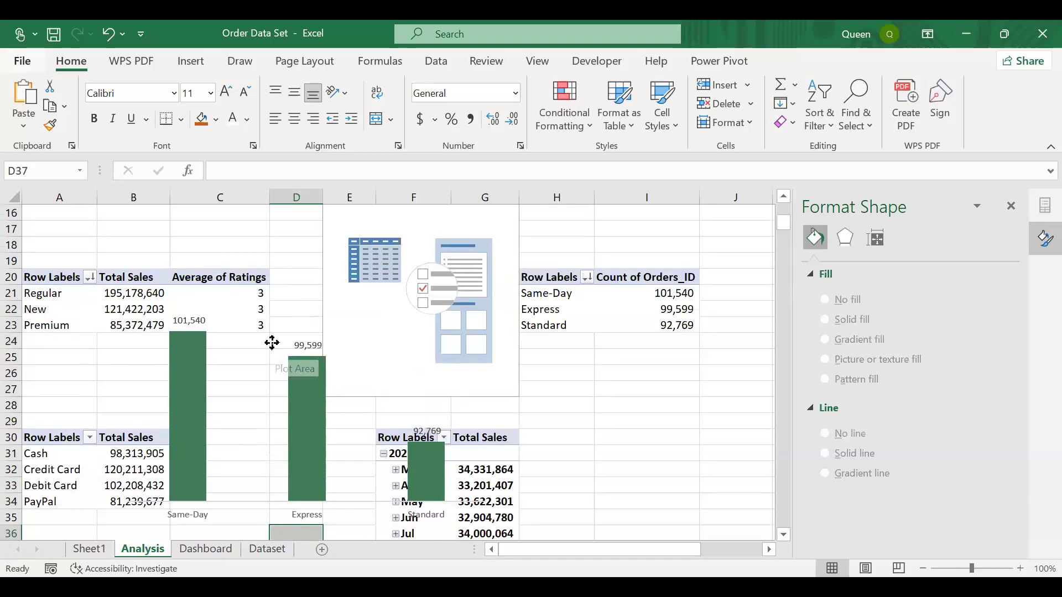
pyautogui.click(479, 412)
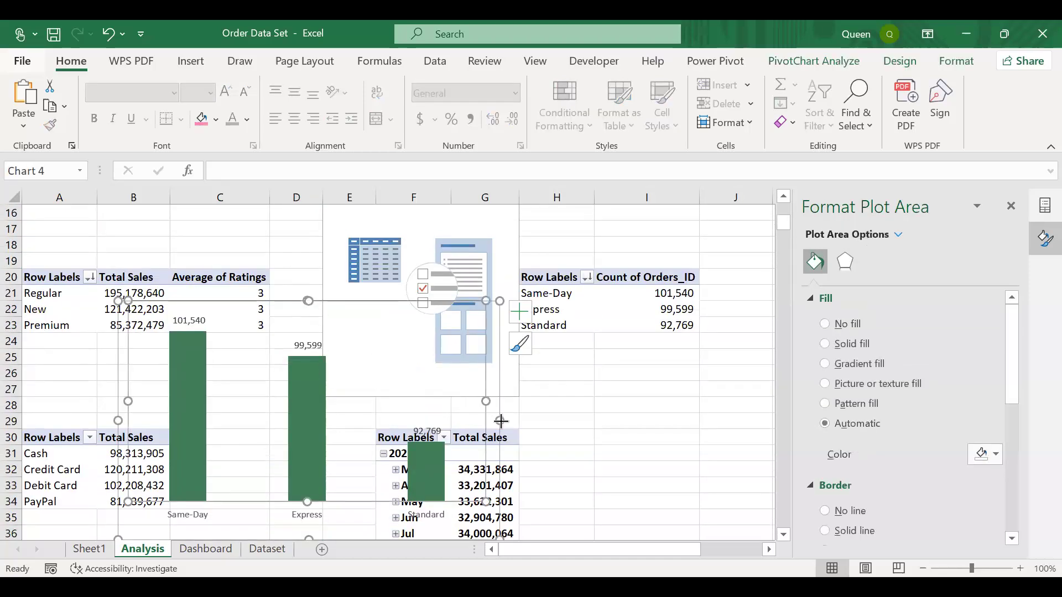
pyautogui.click(462, 407)
pyautogui.press('Delete')
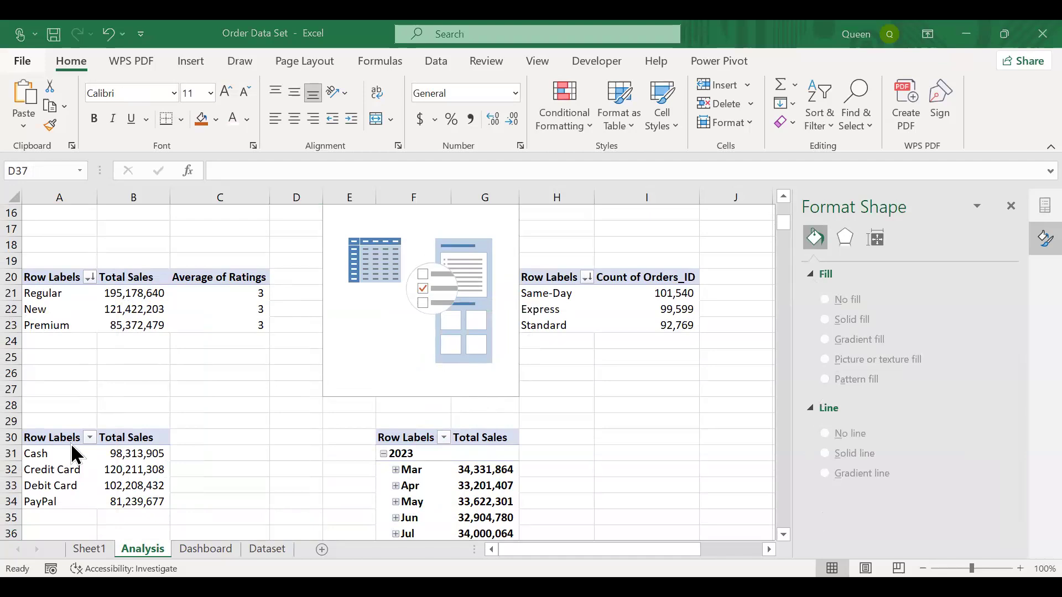
# Copy the payment method pivot table in A30:B34 and paste it below at cell A53
pyautogui.moveTo(78, 437); pyautogui.dragTo(132, 520)
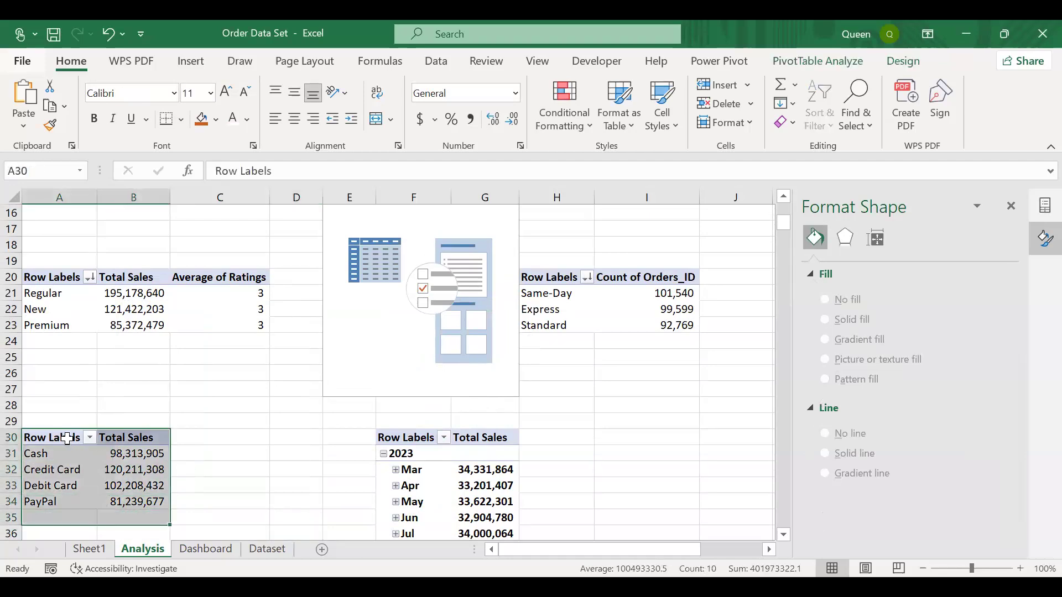
pyautogui.moveTo(83, 437); pyautogui.dragTo(123, 461)
pyautogui.hotkey('shift', 'Down')
pyautogui.hotkey('shift', 'Down')
pyautogui.hotkey('shift', 'Down')
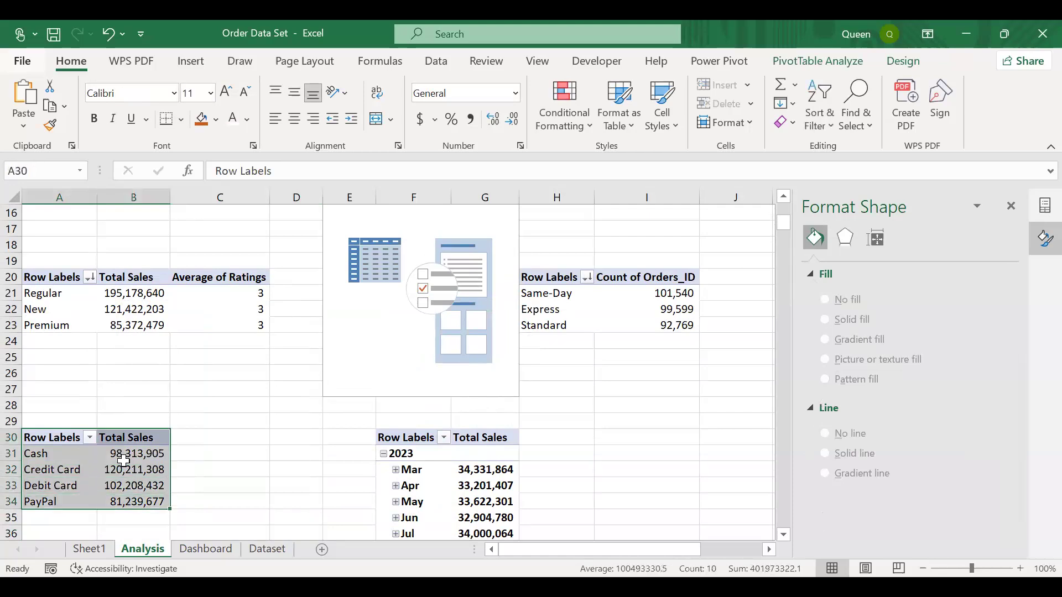
pyautogui.hotkey('ctrl', 'c')
pyautogui.scroll(-10, 123, 459)
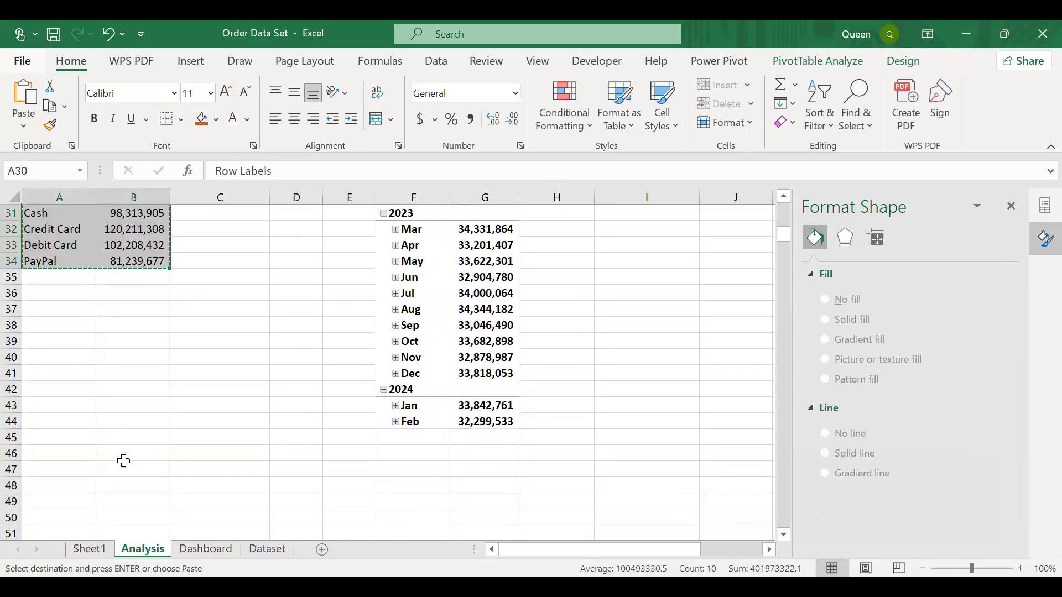
pyautogui.scroll(5, 103, 370)
pyautogui.scroll(-5, 102, 378)
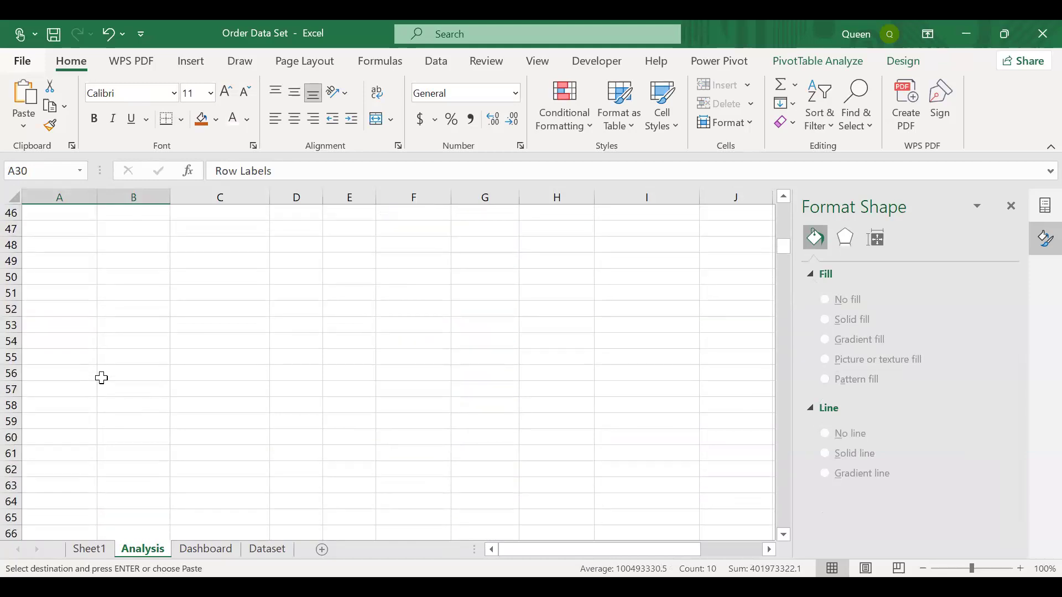
pyautogui.click(79, 319)
pyautogui.hotkey('ctrl', 'v')
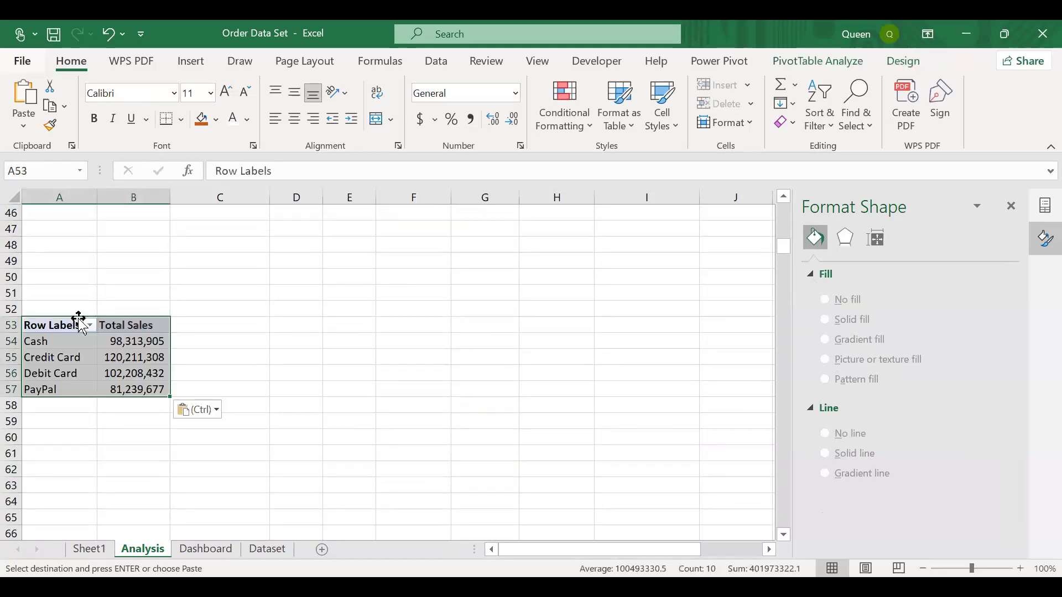
# Remove the payment method row field and the Total Sales value from the copied pivot table at A53
pyautogui.click(1037, 206)
pyautogui.click(826, 494)
pyautogui.moveTo(962, 500); pyautogui.dragTo(705, 450)
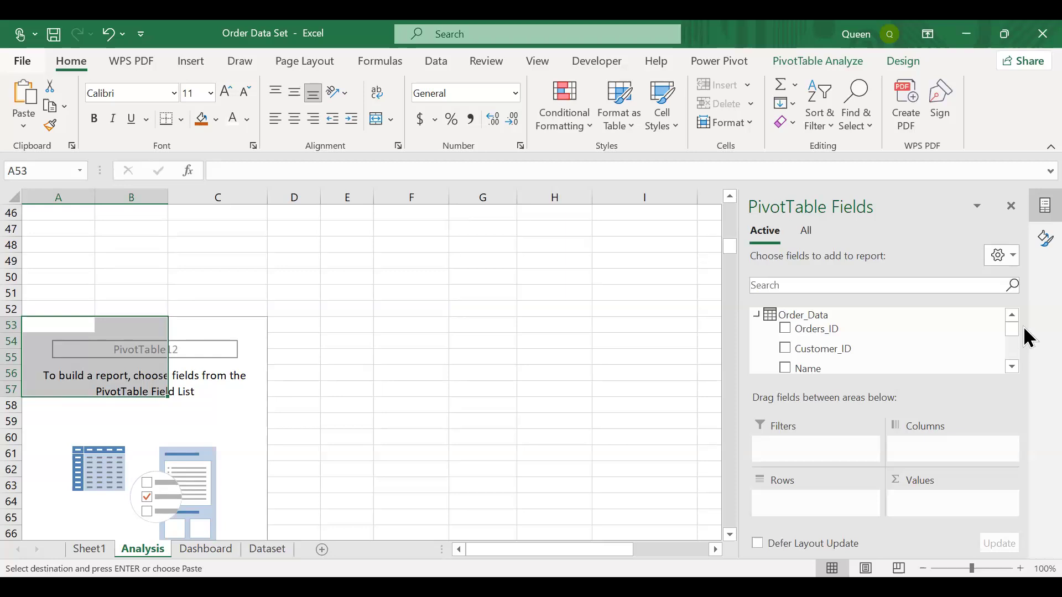
# Add the Order_Status field as the row labels of the emptied pivot table at A53
pyautogui.moveTo(1009, 328); pyautogui.dragTo(1014, 364)
pyautogui.click(1012, 367)
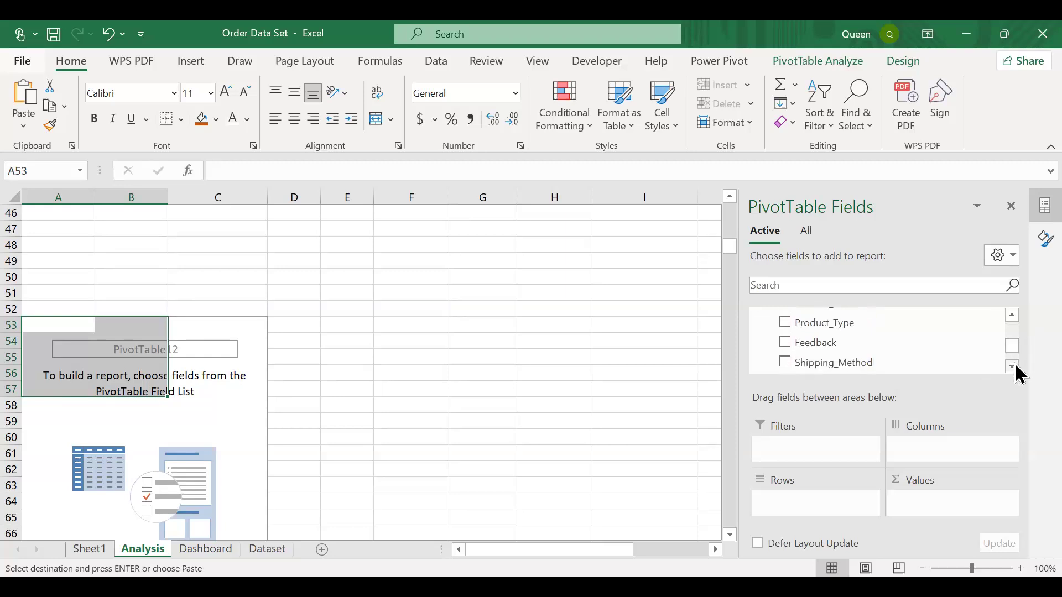
pyautogui.click(1014, 367)
pyautogui.click(1013, 367)
pyautogui.click(1013, 367)
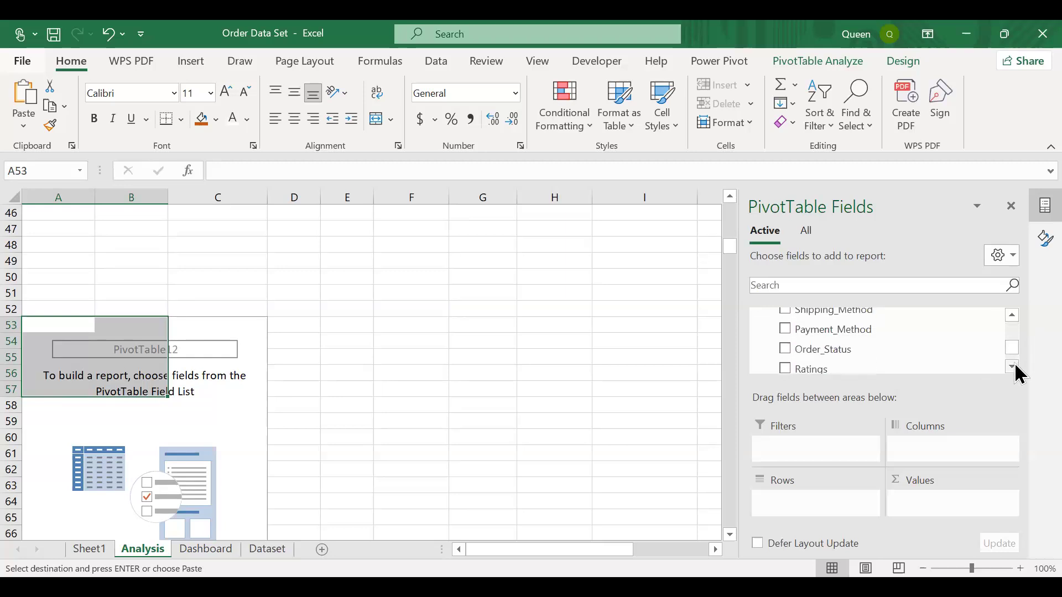
pyautogui.moveTo(885, 335); pyautogui.dragTo(846, 481)
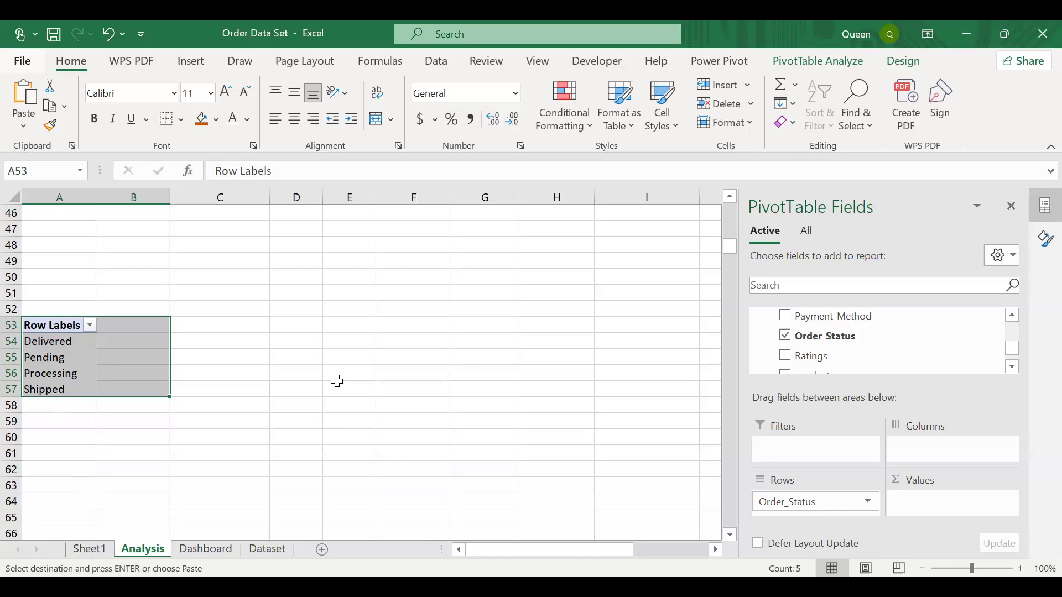
# Add Order_Status to the pivot table's values, summarized by Count
pyautogui.moveTo(832, 336); pyautogui.dragTo(949, 491)
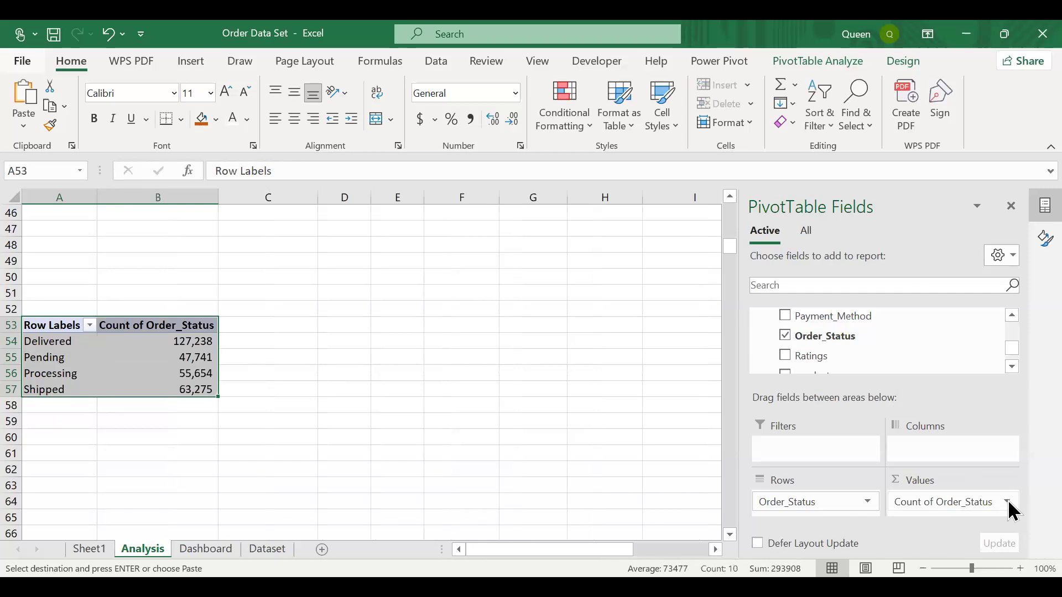
pyautogui.click(1007, 500)
pyautogui.click(966, 483)
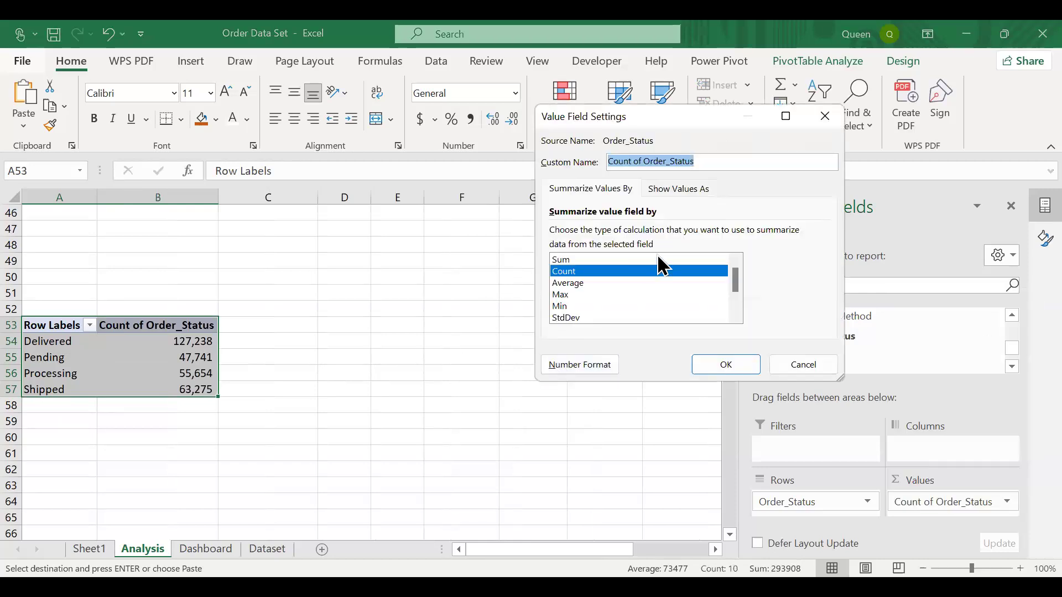
pyautogui.click(718, 366)
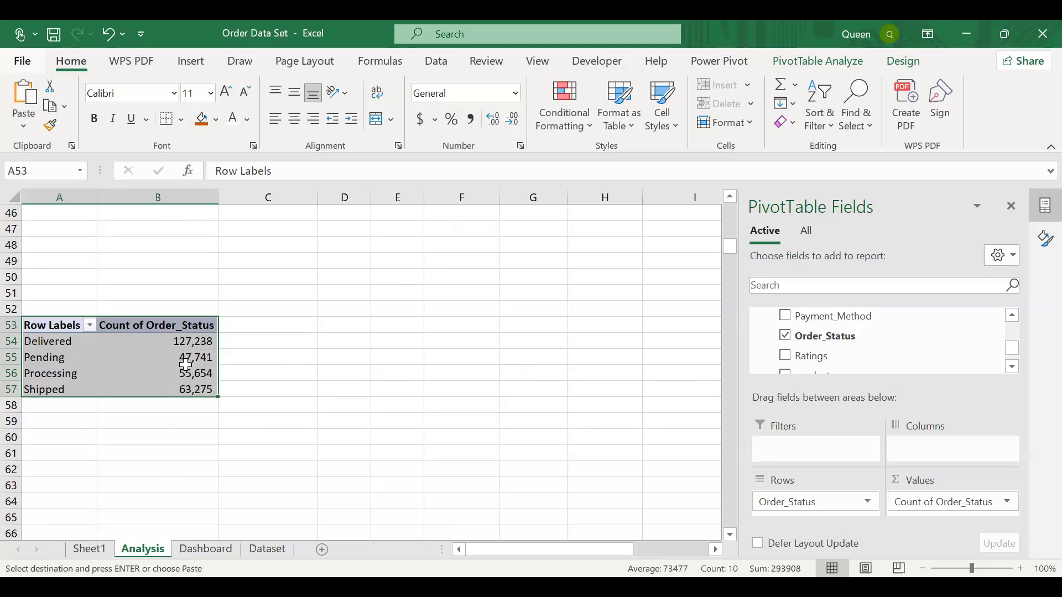
pyautogui.moveTo(185, 366)
pyautogui.click(253, 361)
pyautogui.moveTo(166, 392)
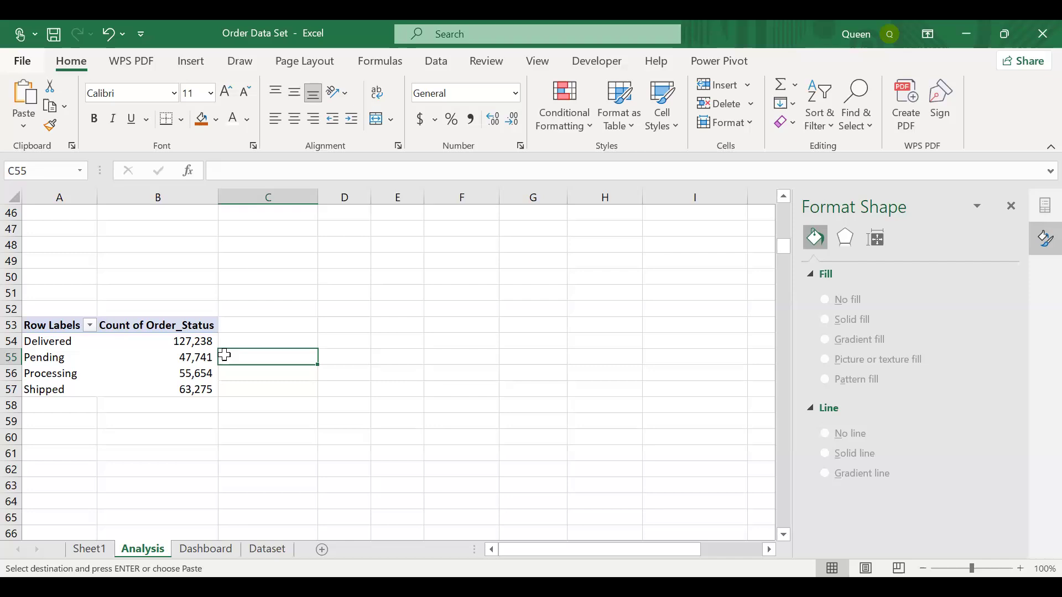
# Add Order_Status a second time to the values of the order status pivot table, leaving its calculation settings as they are
pyautogui.click(187, 347)
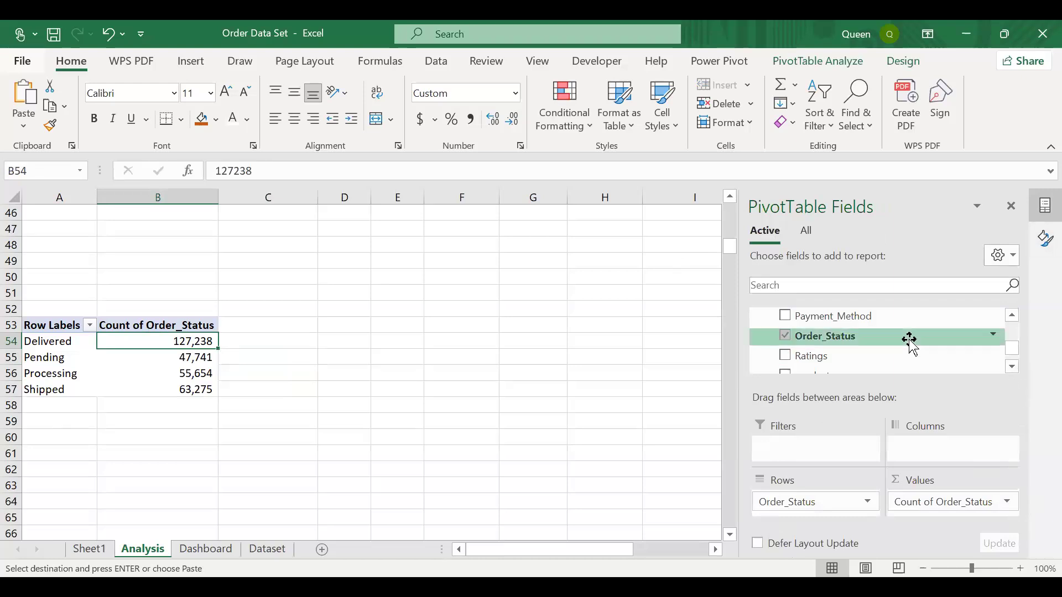
pyautogui.moveTo(911, 344); pyautogui.dragTo(947, 507)
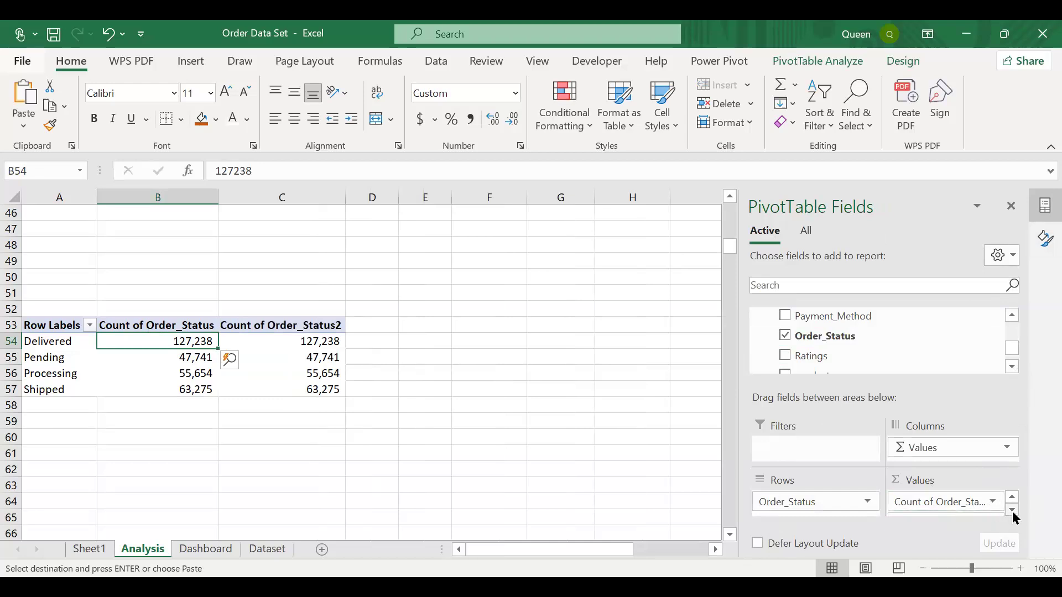
pyautogui.click(1012, 511)
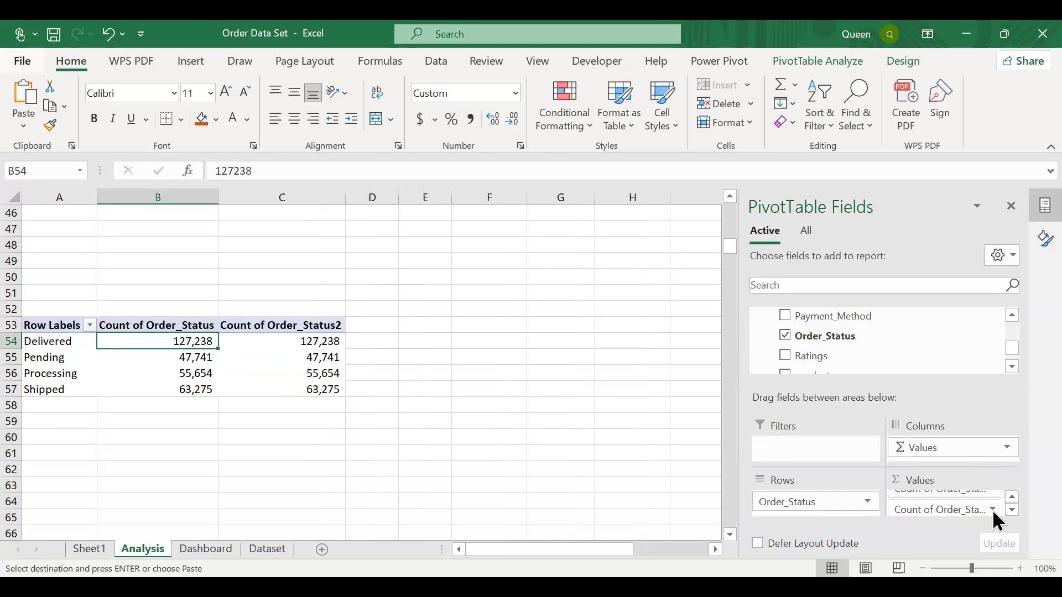
pyautogui.click(993, 509)
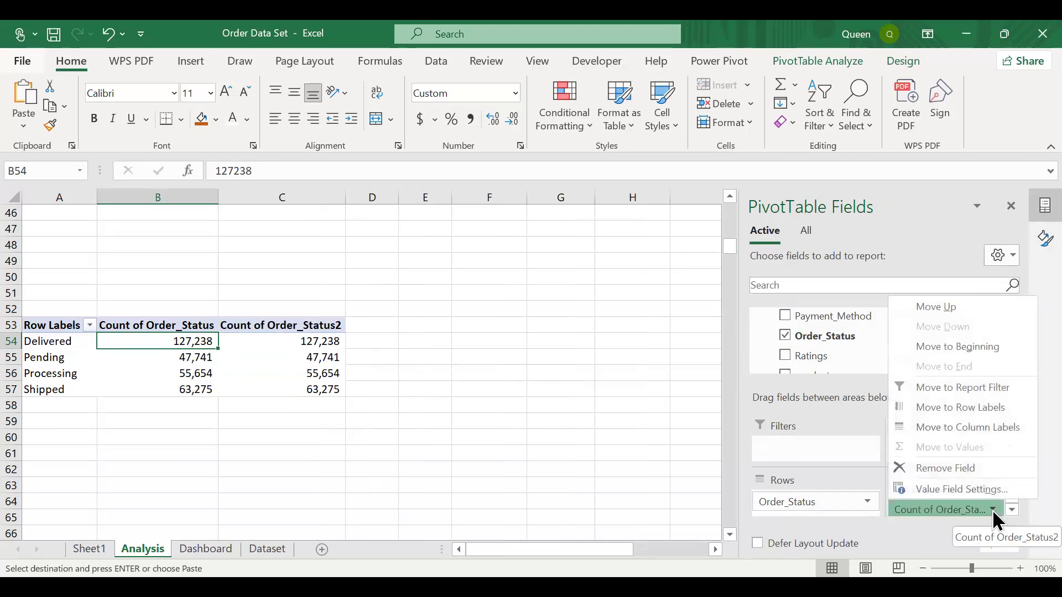
pyautogui.click(972, 490)
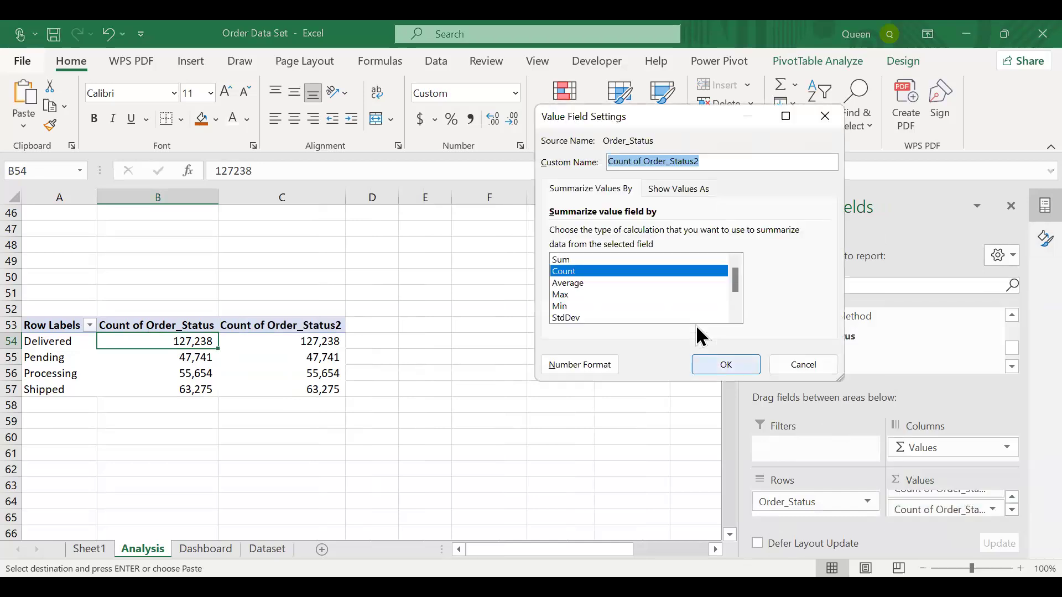
pyautogui.click(672, 194)
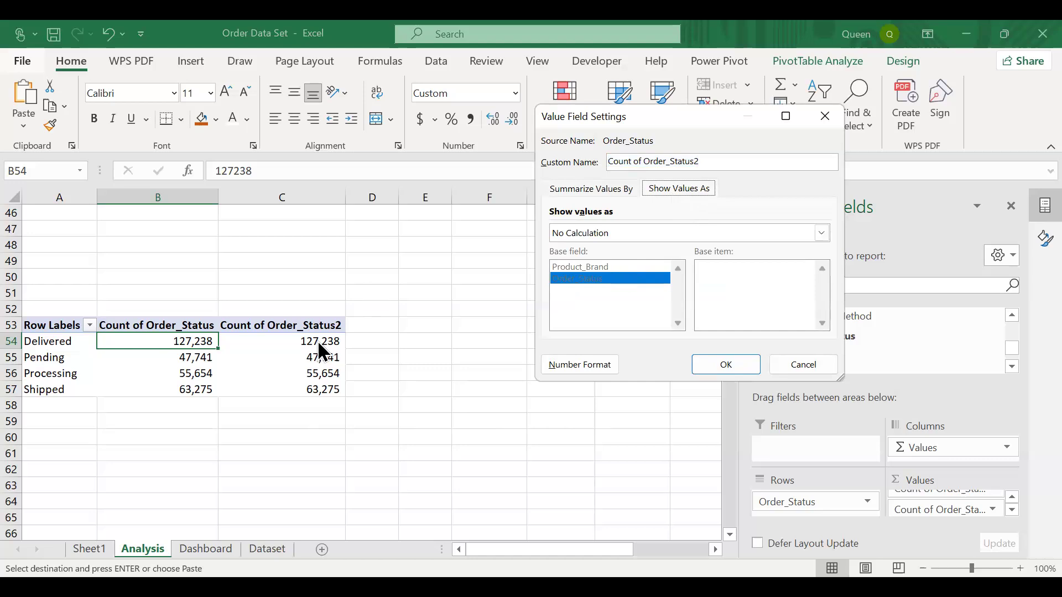
pyautogui.click(752, 375)
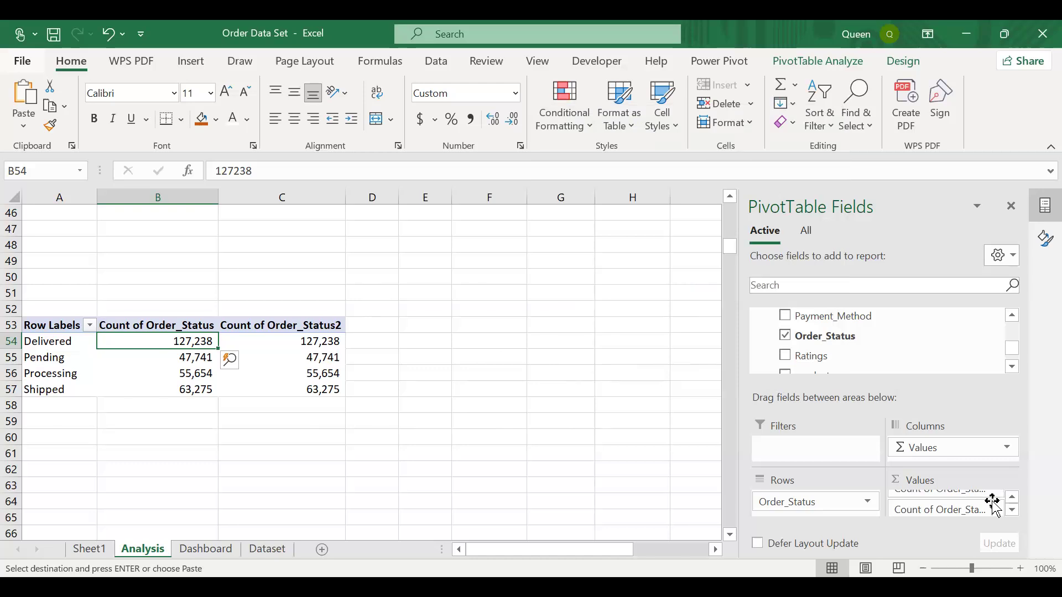
# Show the second Order_Status count in column C as % of Parent Row Total
pyautogui.click(338, 340)
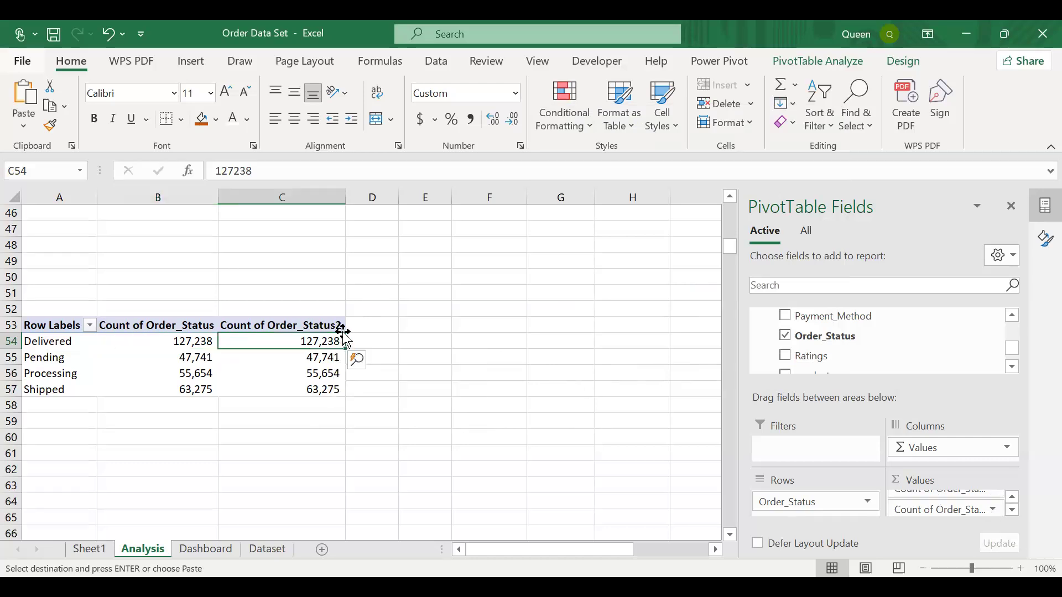
pyautogui.click(992, 509)
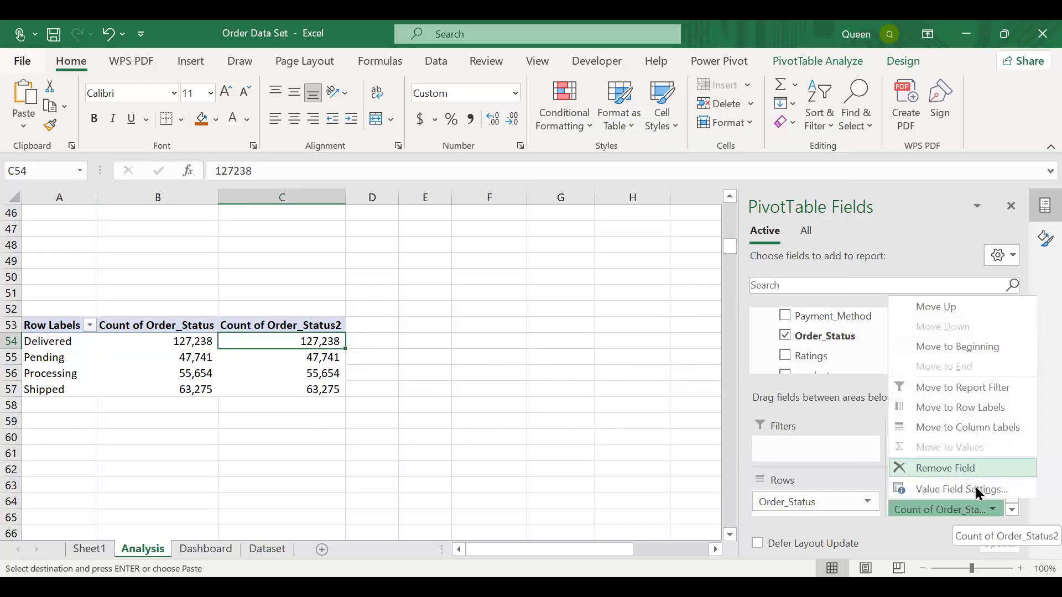
pyautogui.click(977, 489)
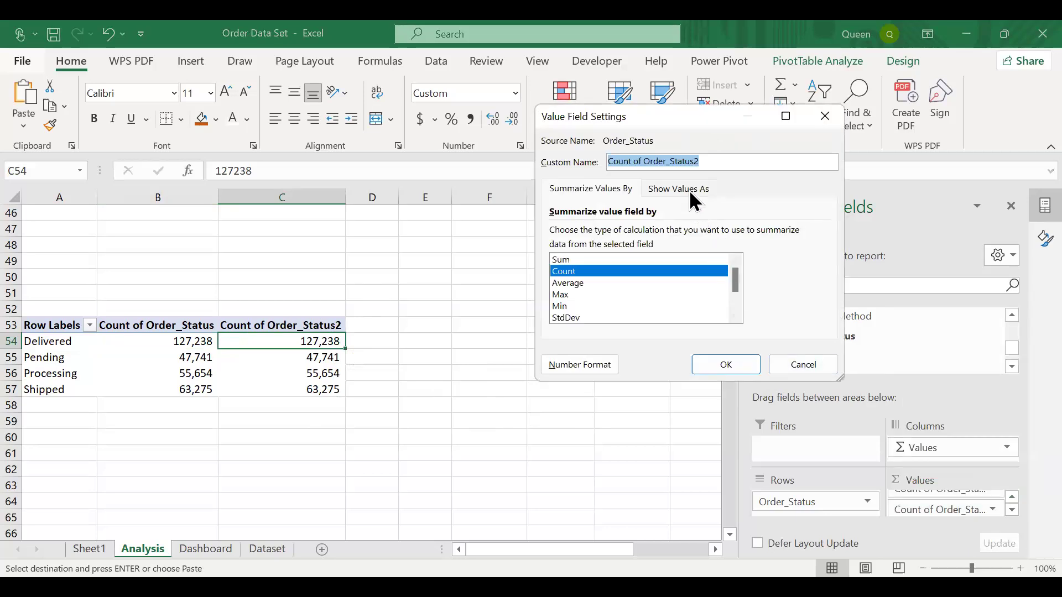
pyautogui.click(690, 190)
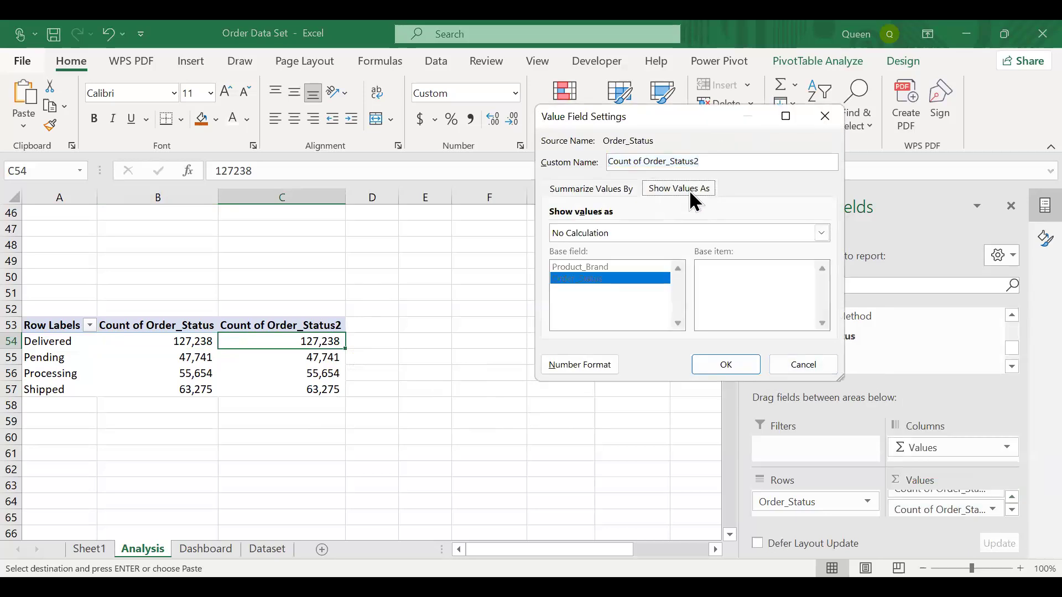
pyautogui.click(824, 232)
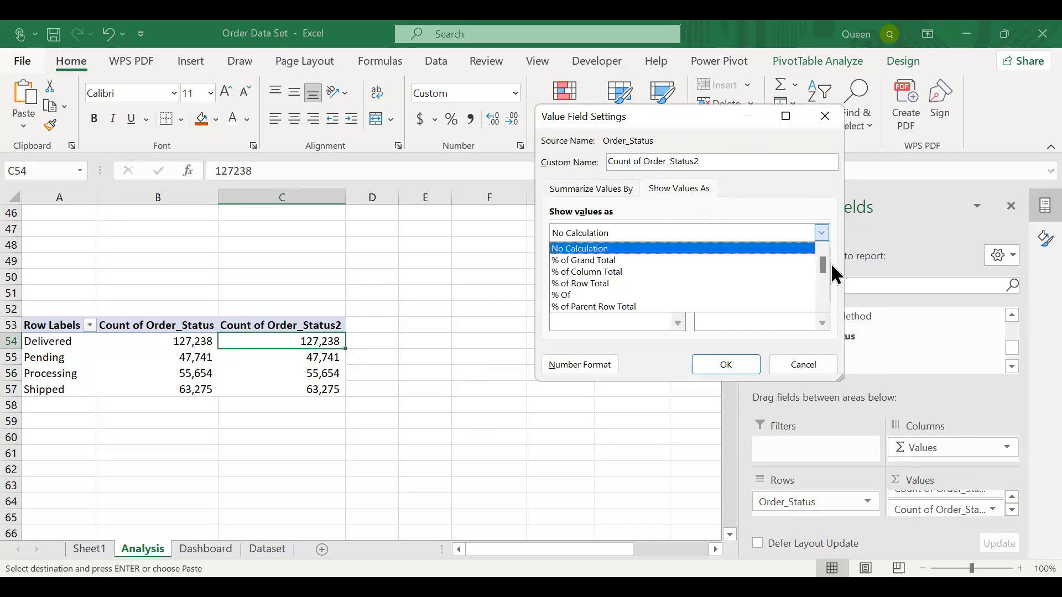
pyautogui.moveTo(822, 264); pyautogui.dragTo(822, 268)
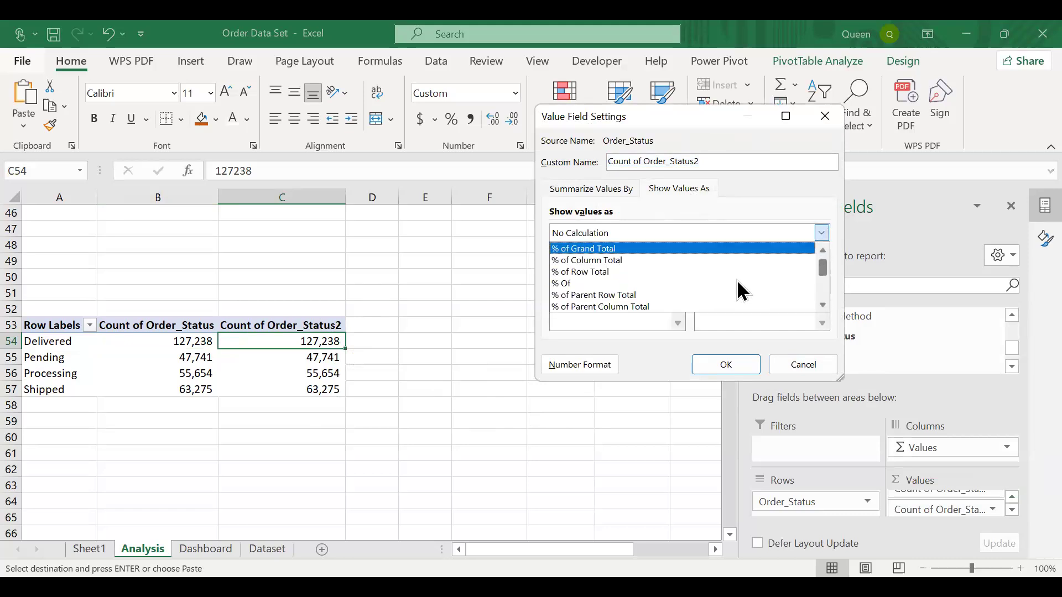
pyautogui.click(744, 369)
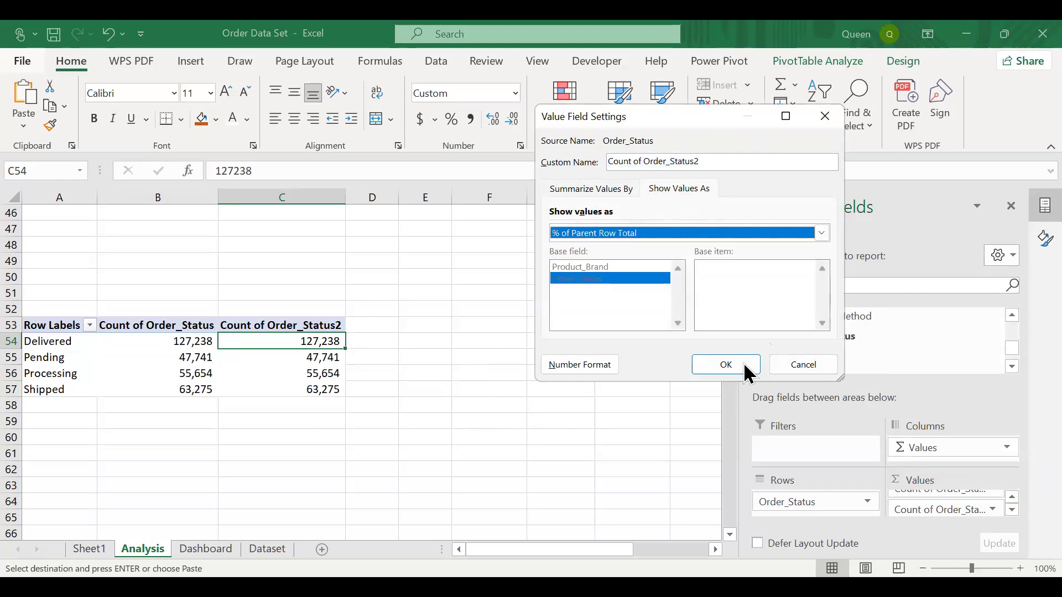
pyautogui.click(746, 369)
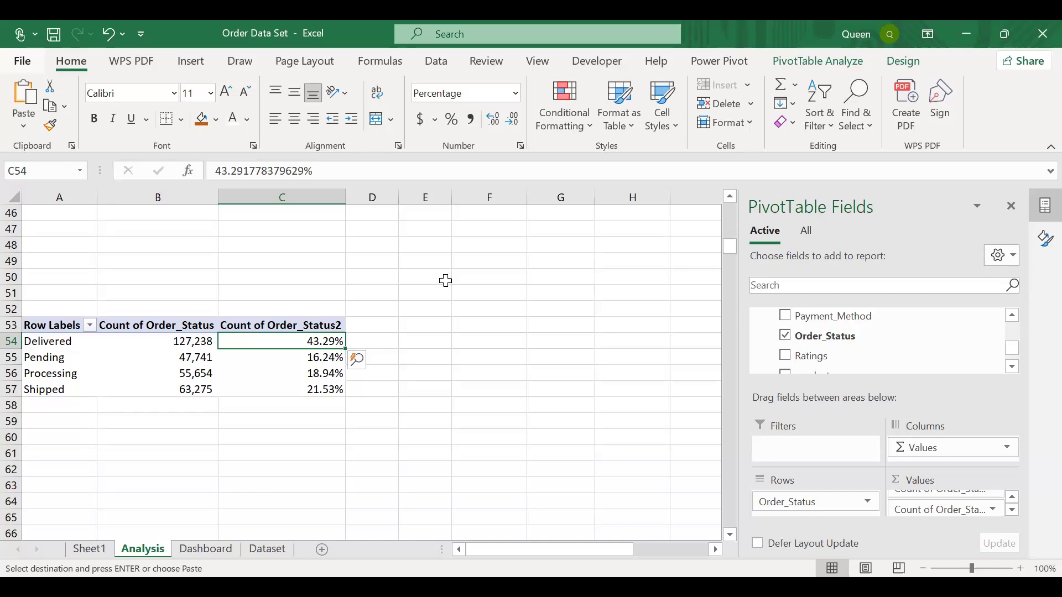
pyautogui.click(186, 344)
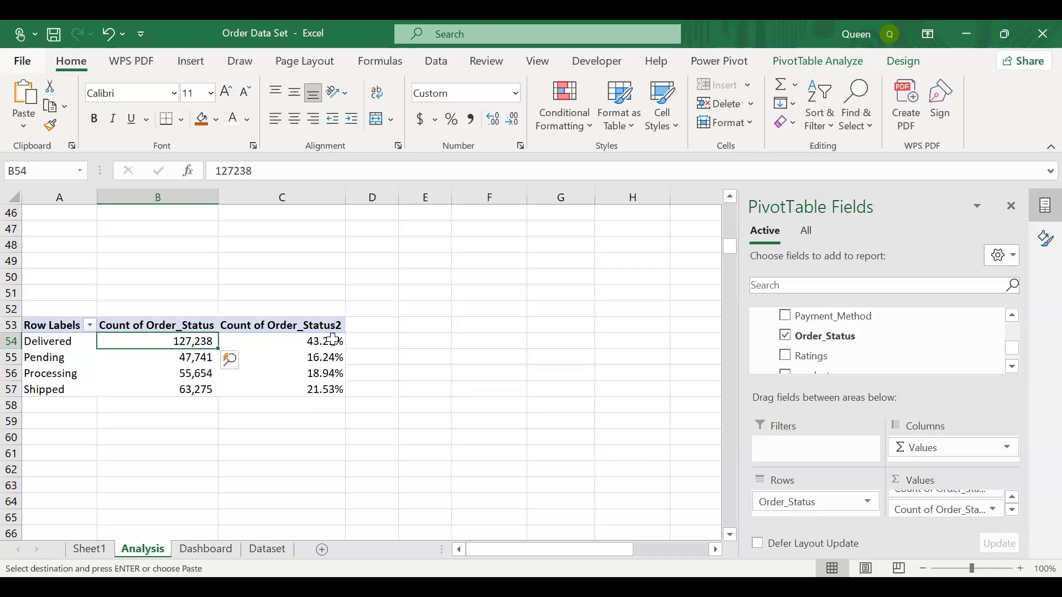
pyautogui.moveTo(165, 396)
pyautogui.moveTo(329, 387)
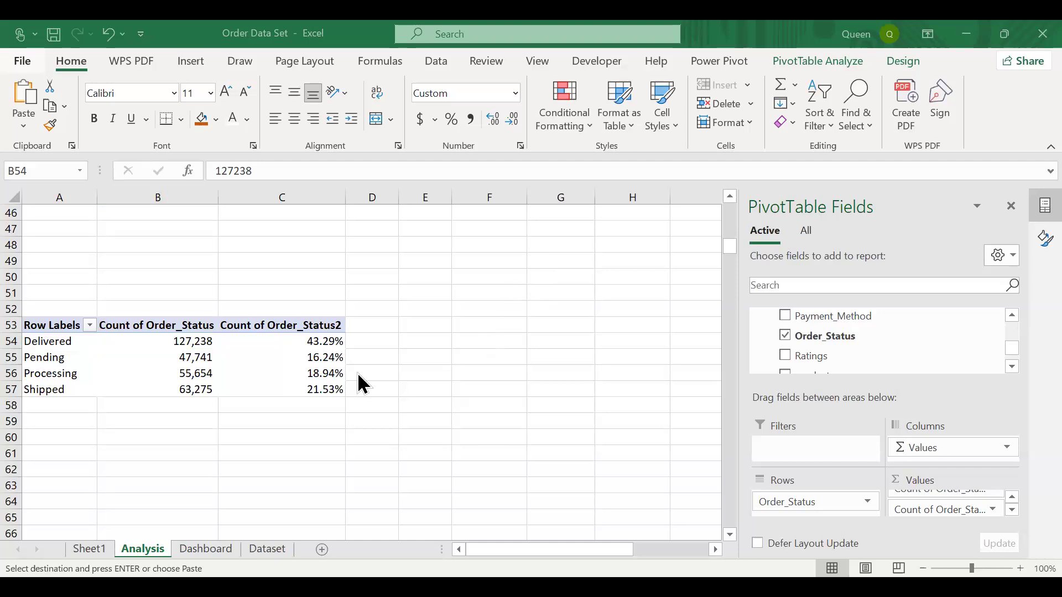
# Narrow the whole dashboard group on the Dashboard sheet very slightly
pyautogui.click(307, 440)
pyautogui.click(221, 547)
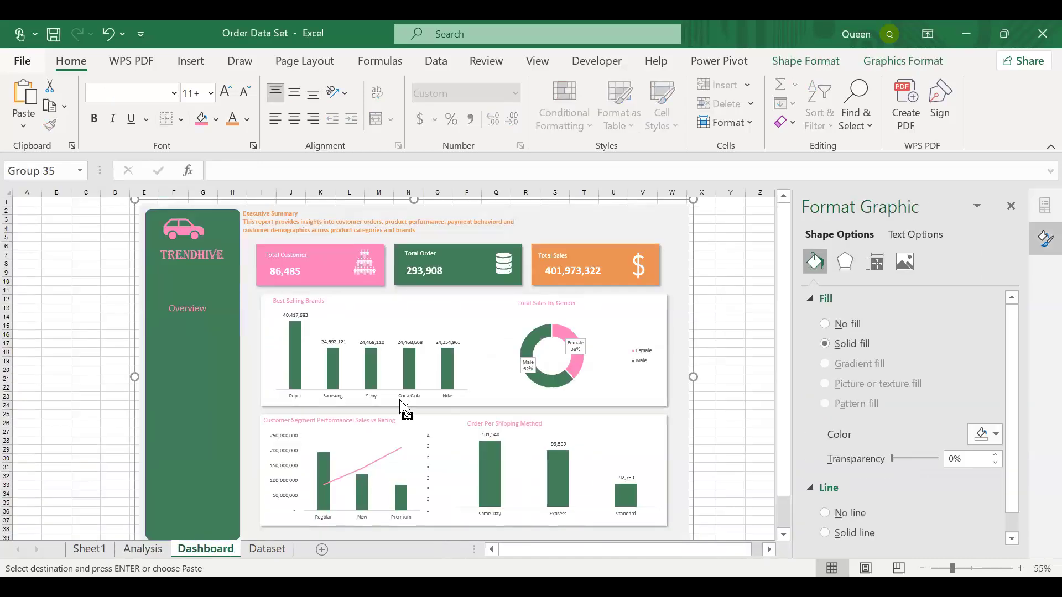
pyautogui.scroll(-2, 400, 400)
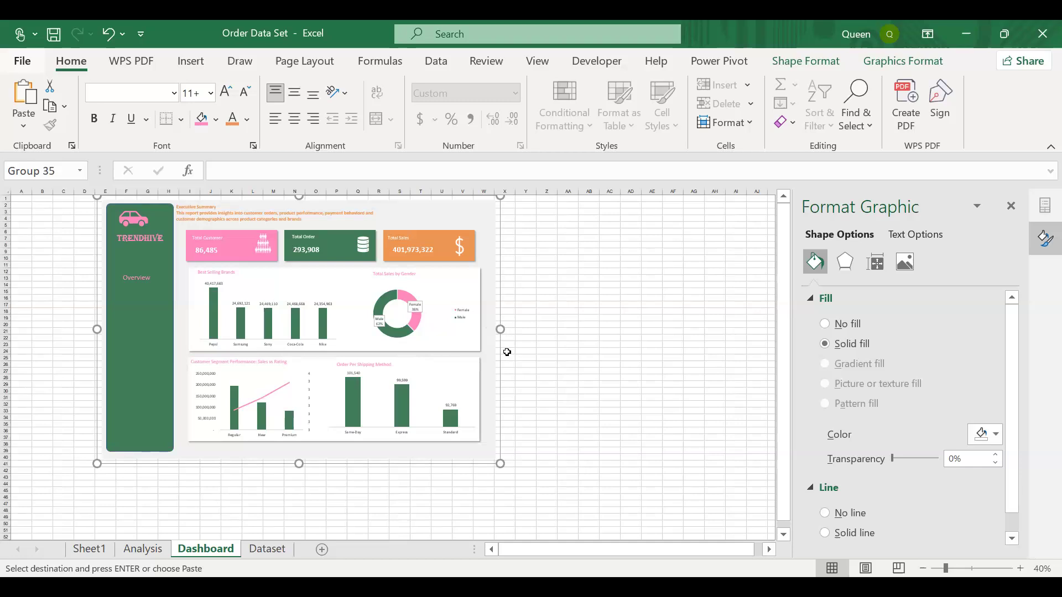
pyautogui.moveTo(498, 332); pyautogui.dragTo(496, 330)
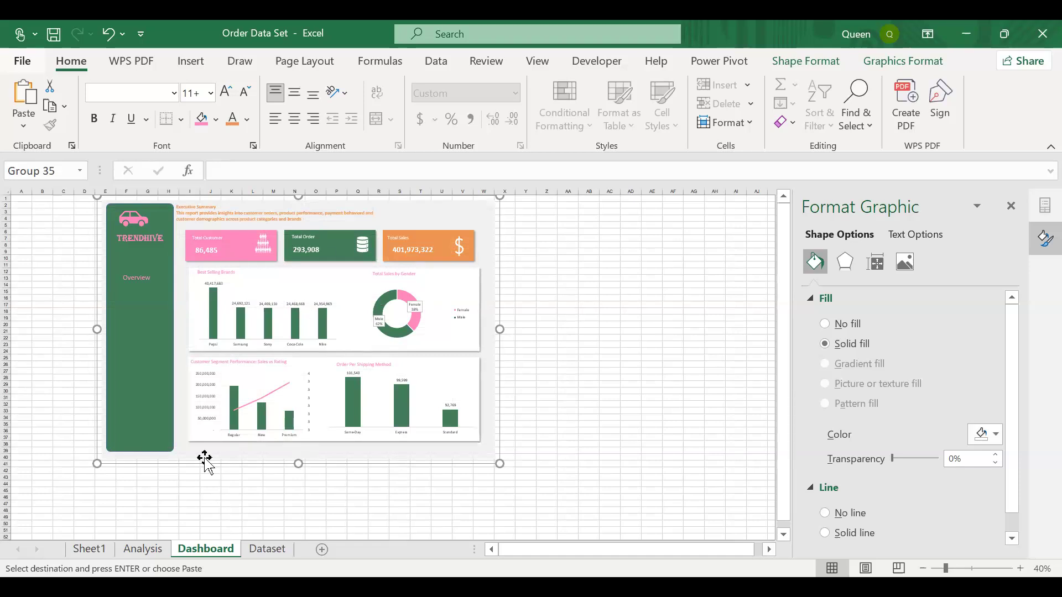
# Link cell E54 on the Analysis sheet to the delivered order count with the formula =b54
pyautogui.click(142, 549)
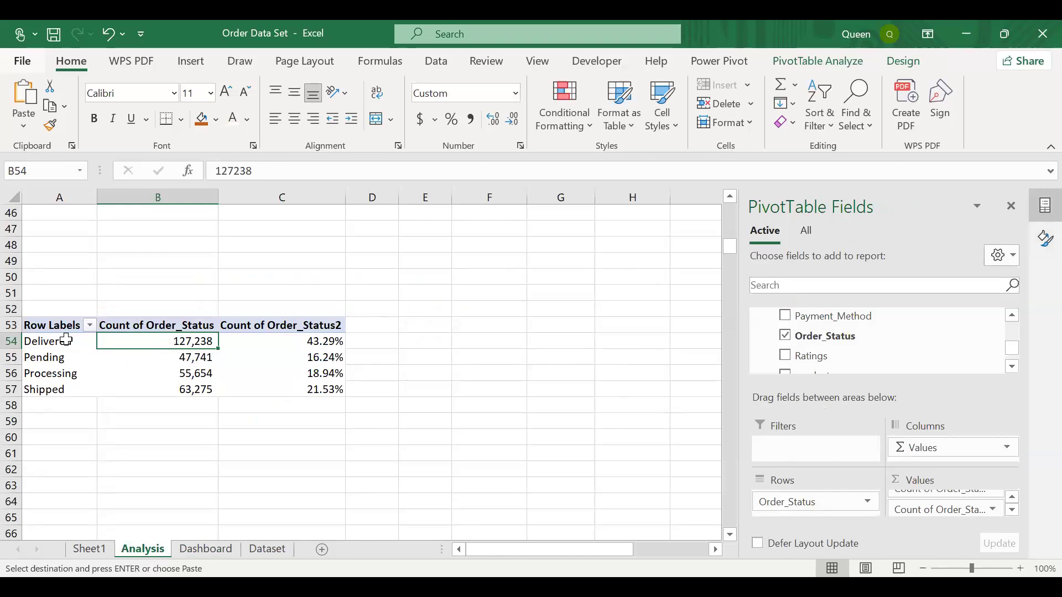
pyautogui.click(440, 338)
pyautogui.write('=')
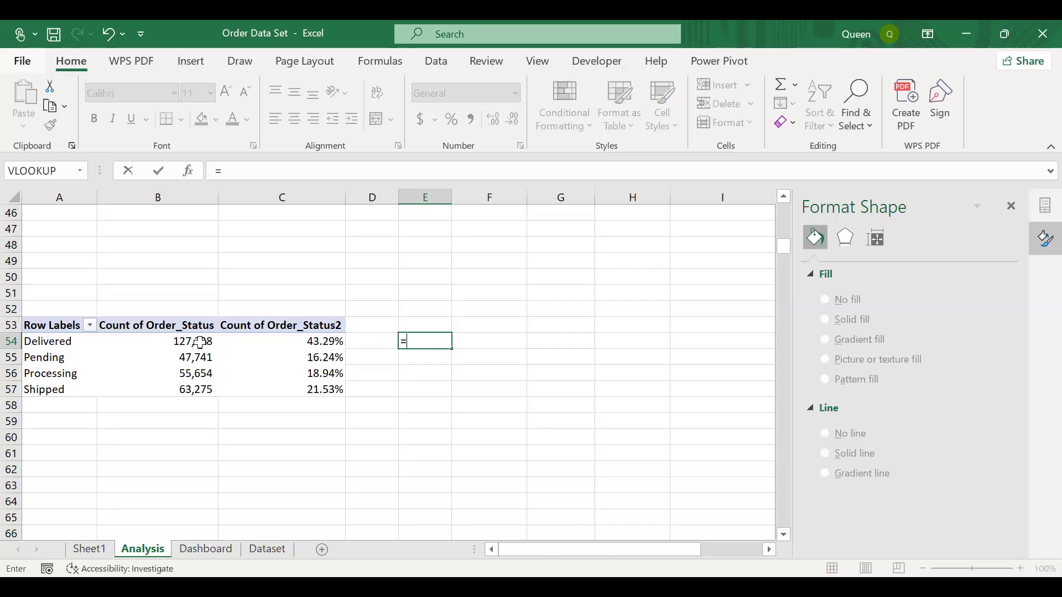
pyautogui.click(234, 167)
pyautogui.write('b')
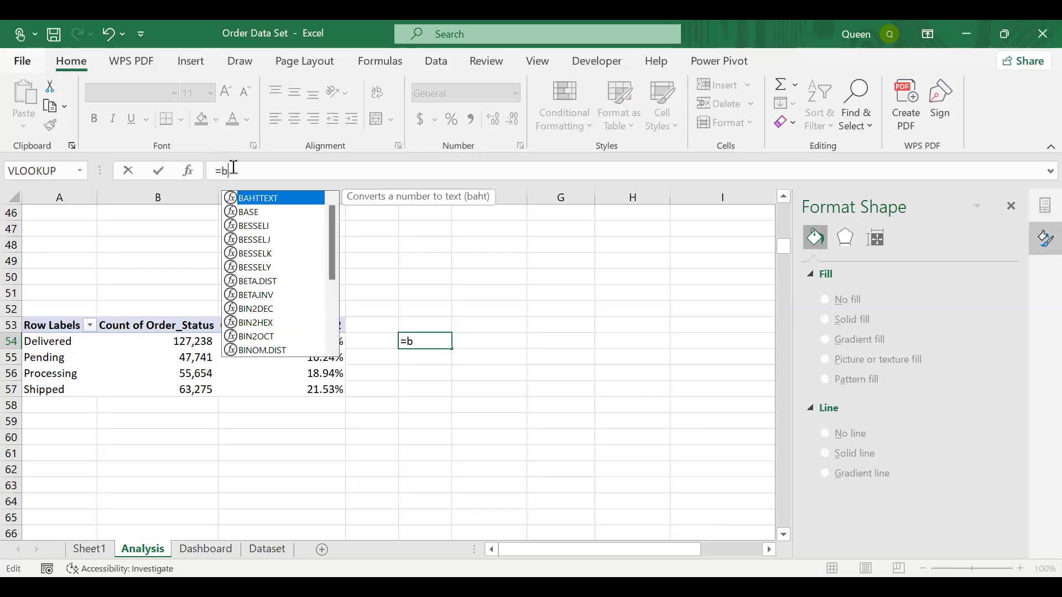
pyautogui.write('54')
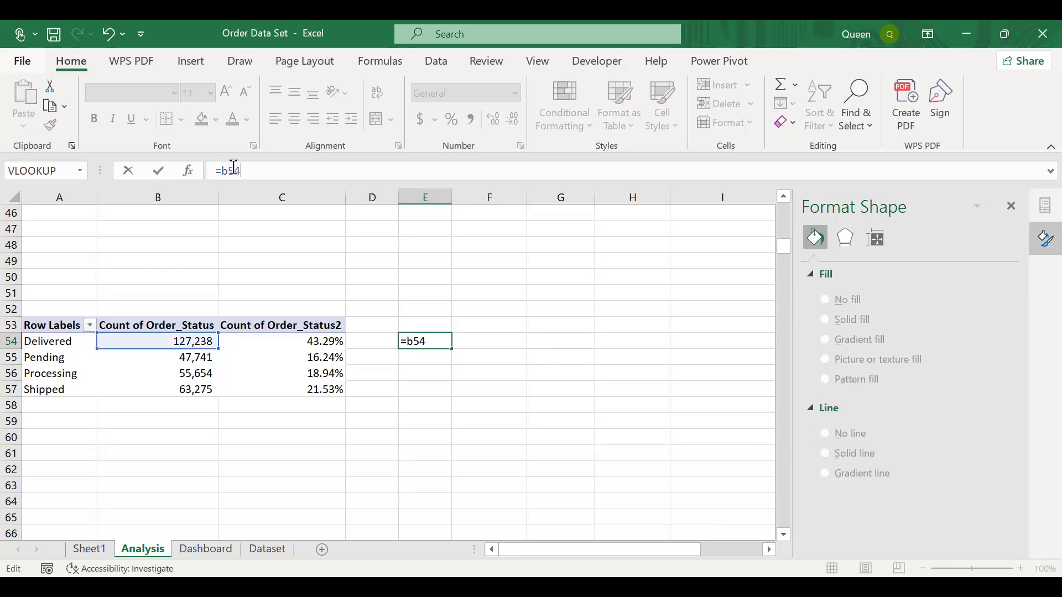
pyautogui.press('Return')
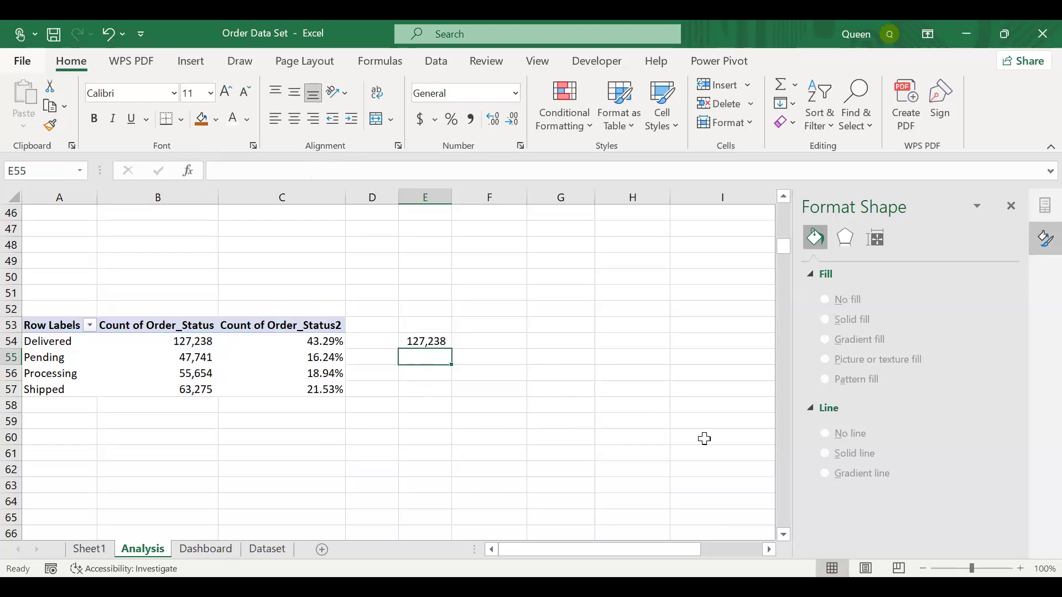
pyautogui.scroll(10, 420, 413)
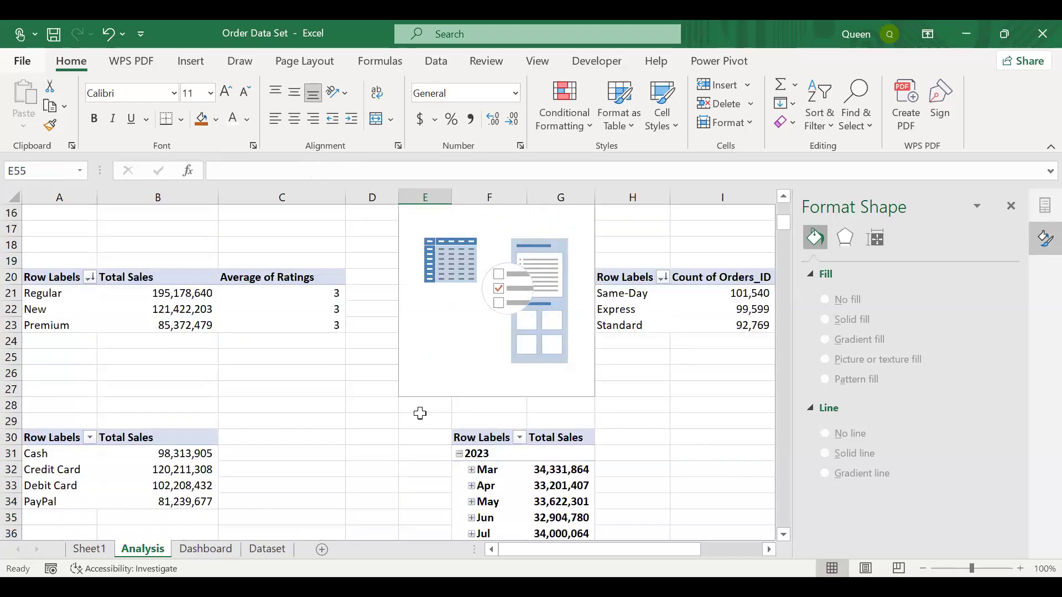
pyautogui.scroll(-10, 420, 413)
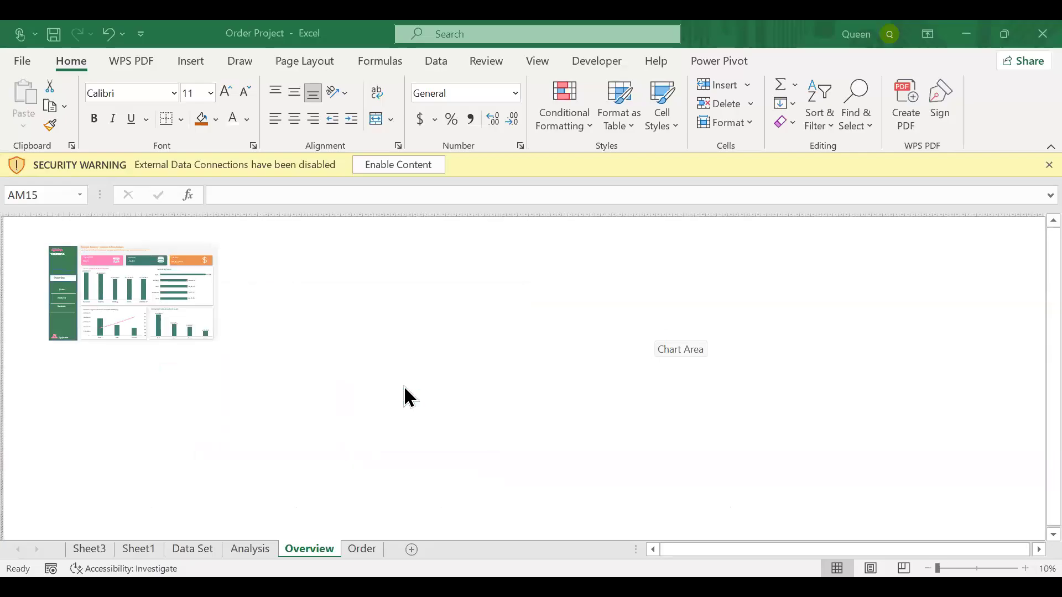
# Examine the KPI cards and sales charts of the finished dashboard on the Overview sheet, close up and as a whole
pyautogui.scroll(5, 404, 386)
pyautogui.scroll(-5, 404, 386)
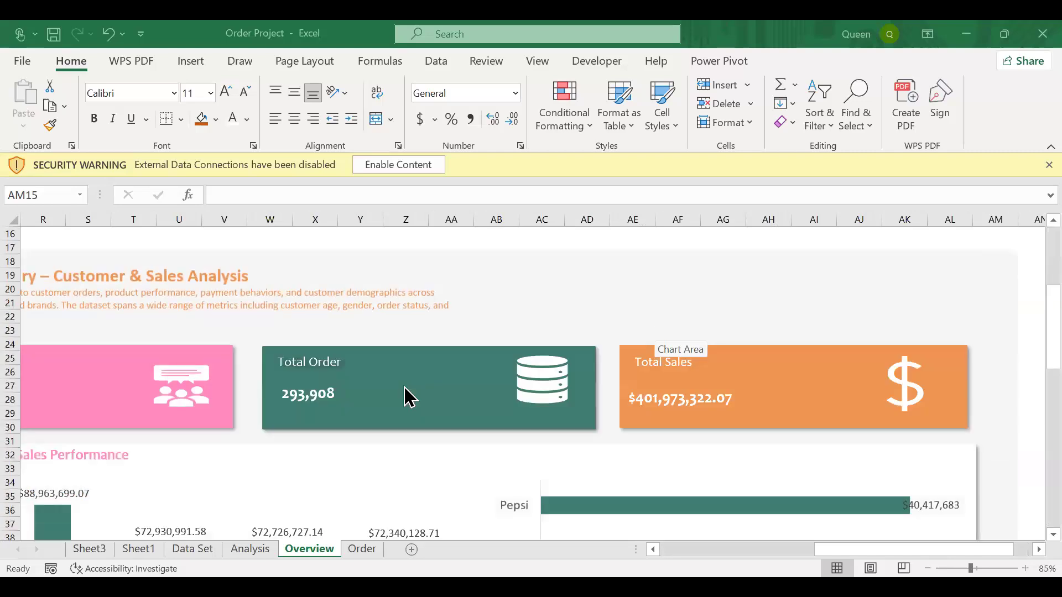
pyautogui.scroll(-4, 404, 387)
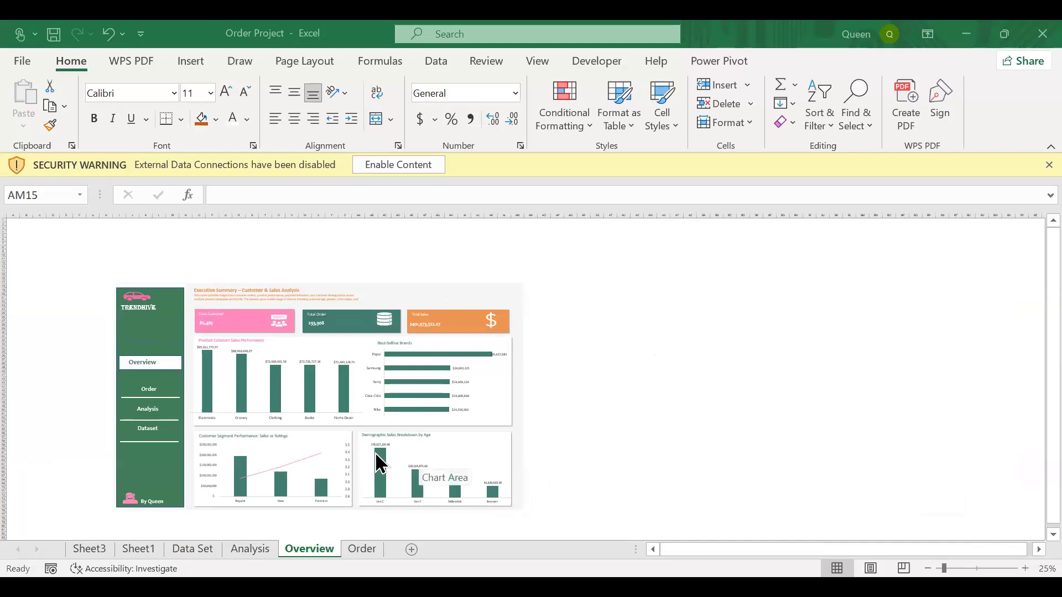
# Examine the Order sheet's dashboard, covering the four order status cards, the shipping method and payment type charts, and the sales trend
pyautogui.click(354, 549)
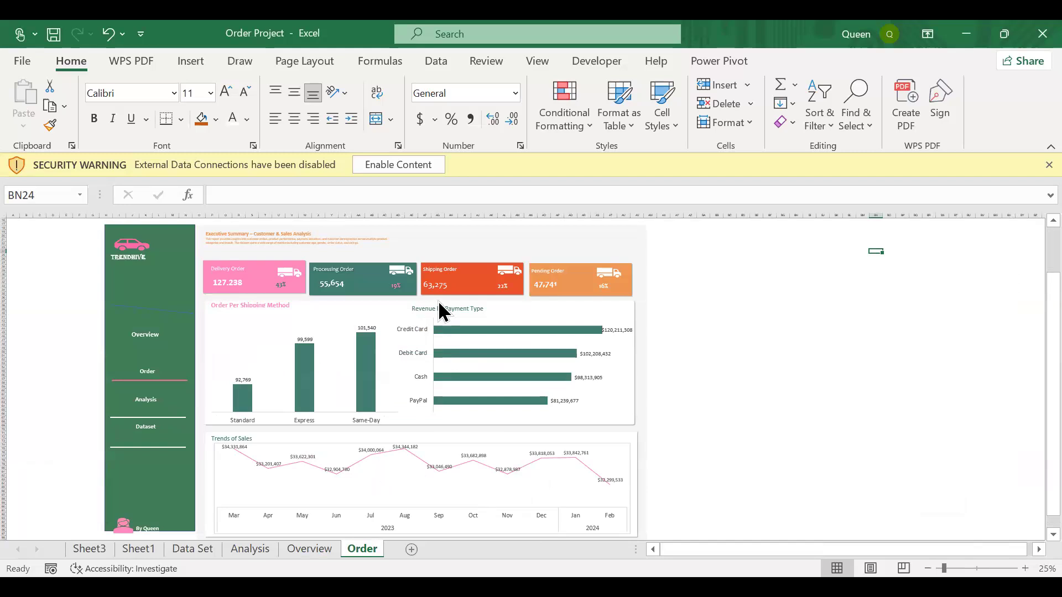
pyautogui.scroll(4, 445, 310)
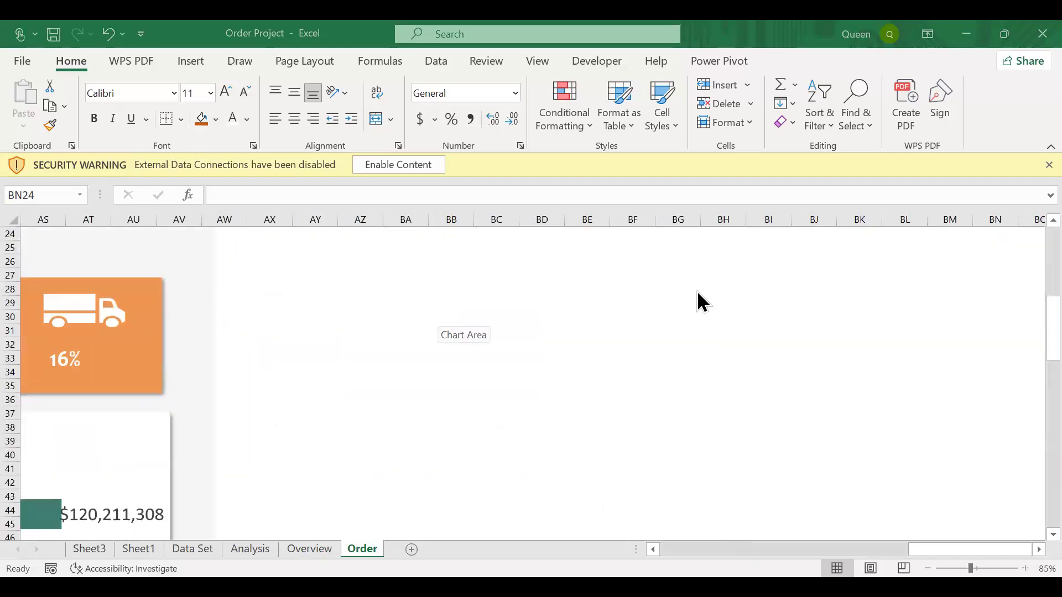
pyautogui.click(920, 550)
pyautogui.moveTo(918, 550); pyautogui.dragTo(766, 547)
pyautogui.hscroll(-5, 766, 550)
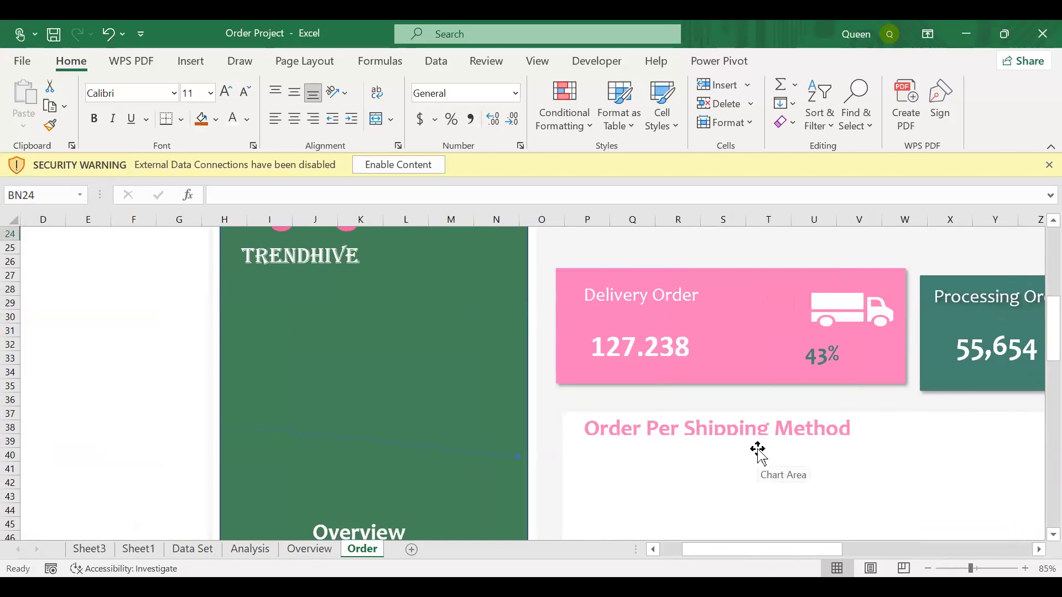
pyautogui.scroll(-1, 758, 450)
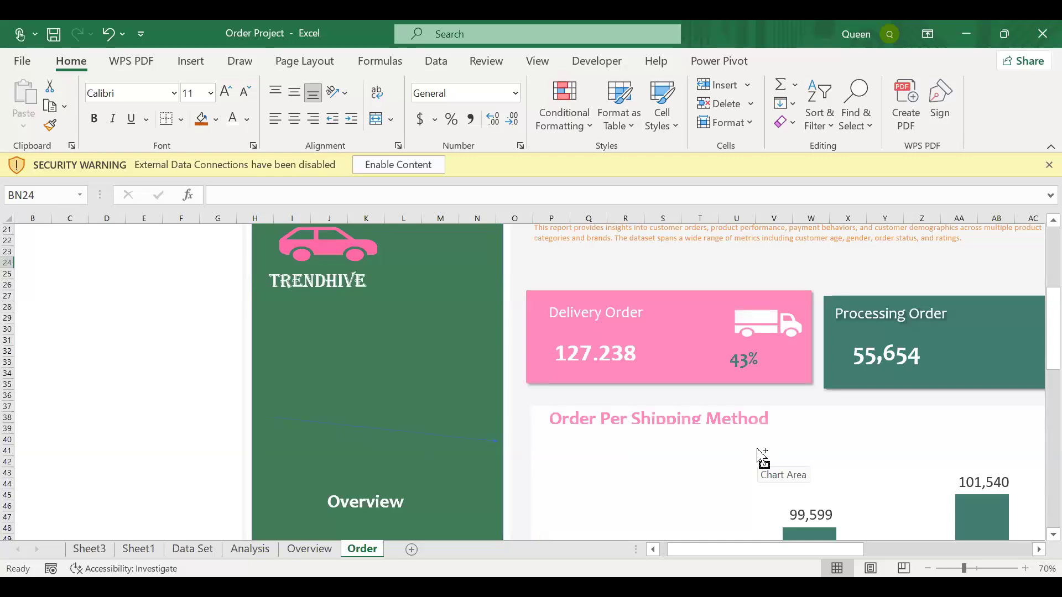
pyautogui.scroll(-3, 758, 449)
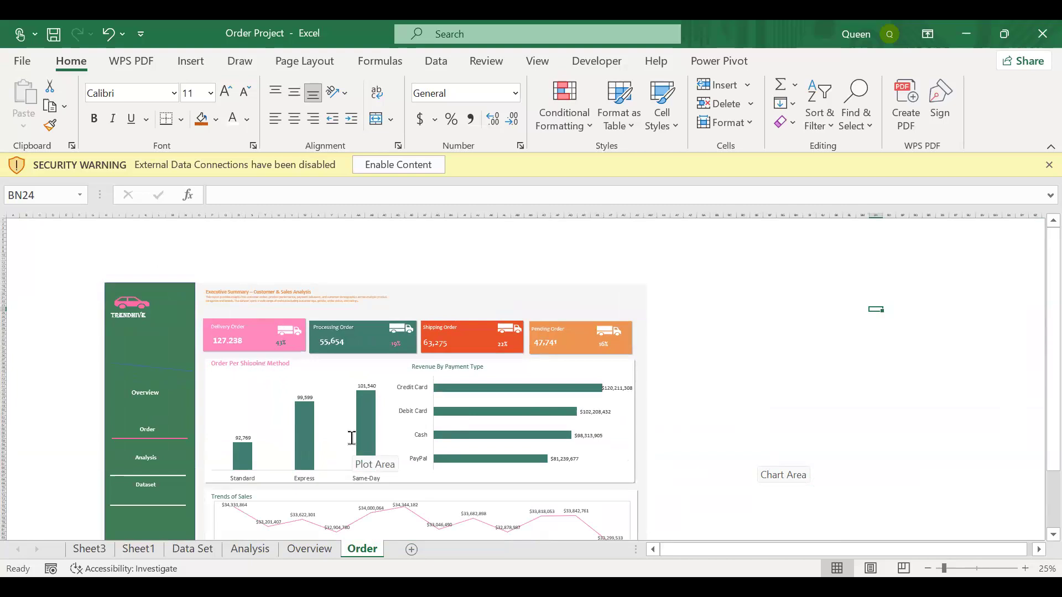
pyautogui.scroll(-5, 351, 435)
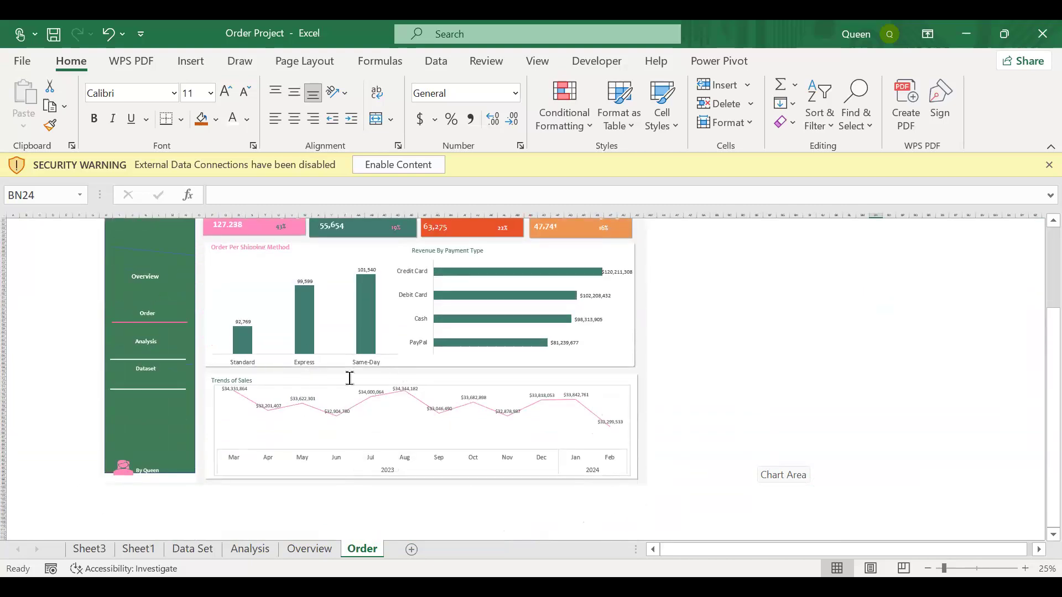
pyautogui.scroll(2, 349, 381)
pyautogui.scroll(1, 349, 382)
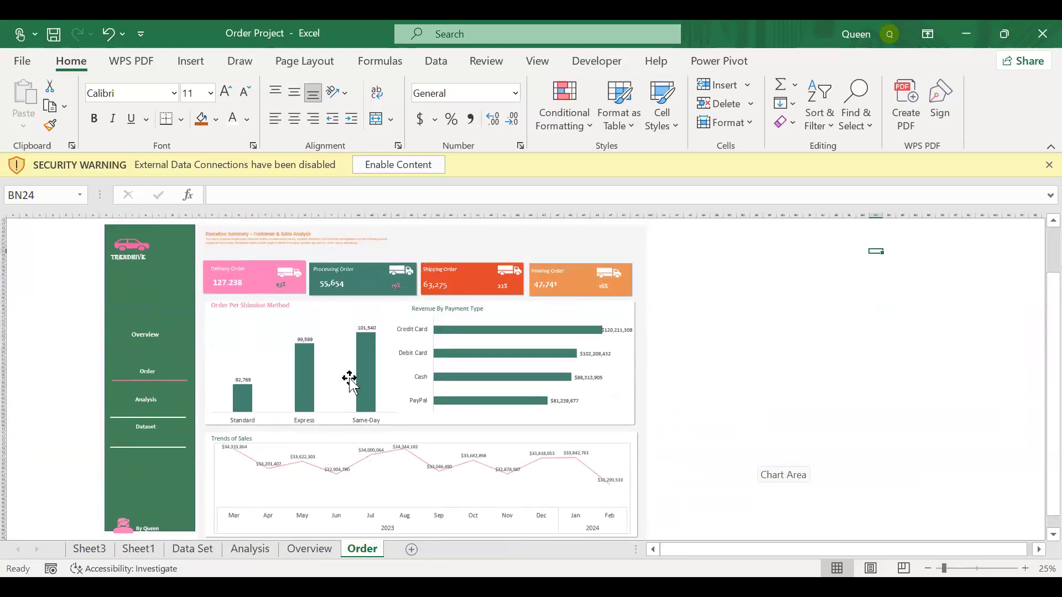